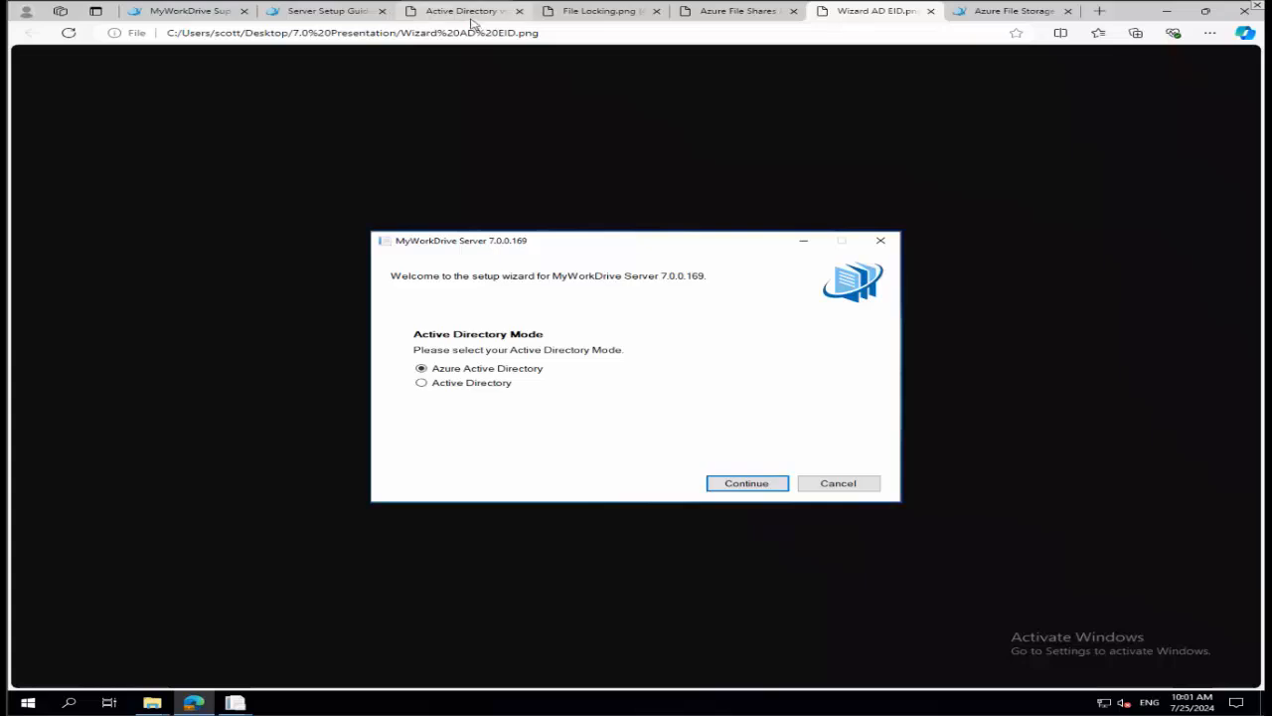
Review the Active Directory vs Entra comparison image, then return to the setup wizard's Active Directory Mode image.
{"action": "left_click", "coordinate": [473, 23]}
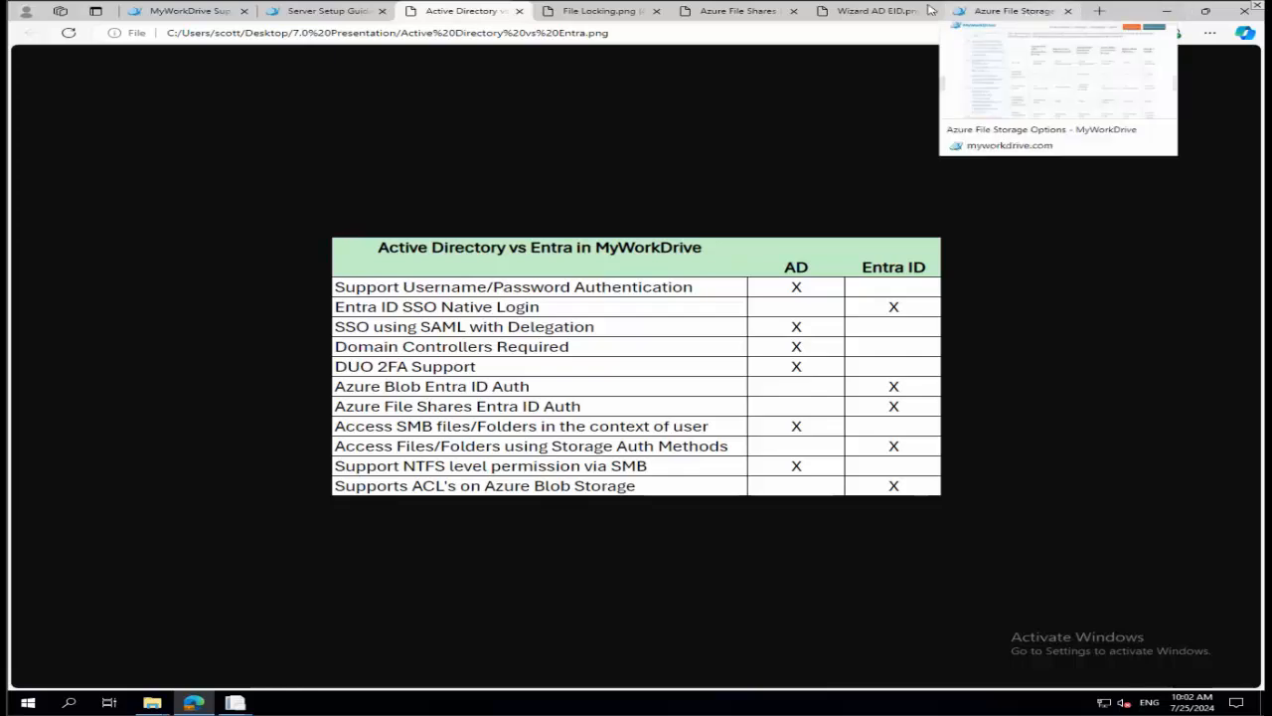
{"action": "left_click", "coordinate": [872, 13]}
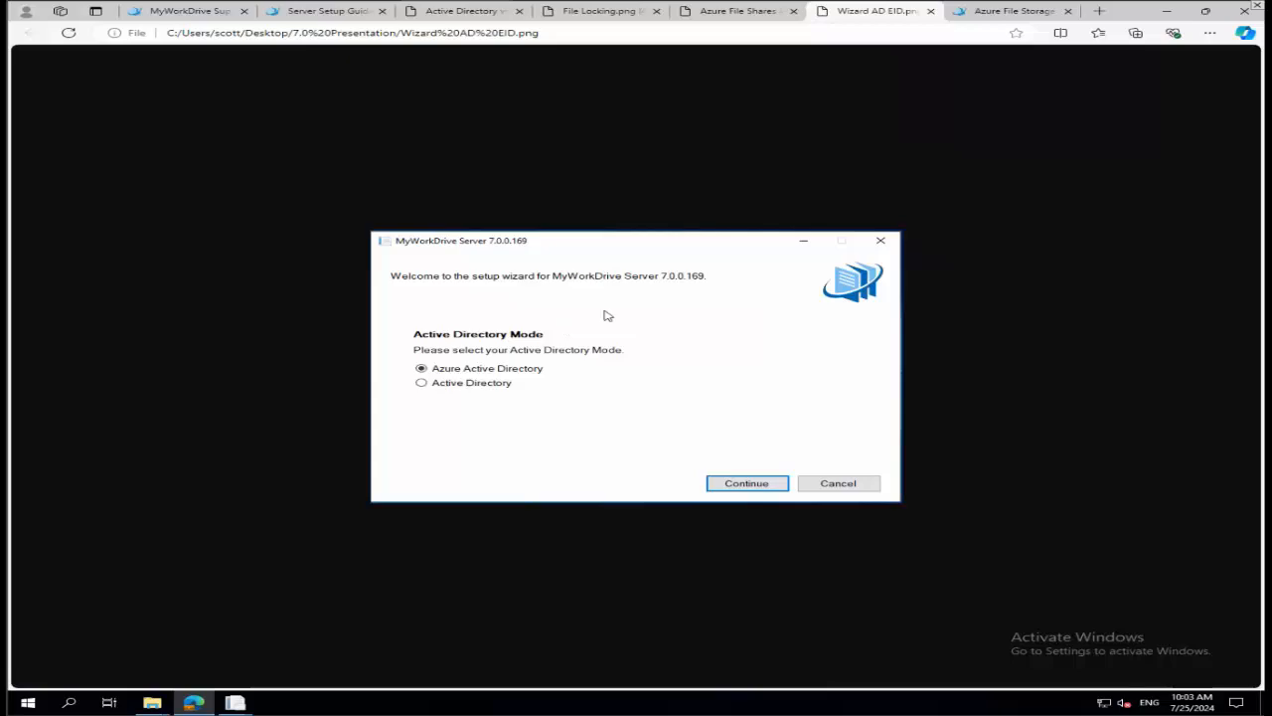
Review the Server Setup Guide's overview and server prerequisites, then return to the MyWorkDrive support home page.
{"action": "left_click", "coordinate": [329, 12]}
{"action": "scroll", "coordinate": [759, 308], "scroll_direction": "down", "scroll_amount": 1}
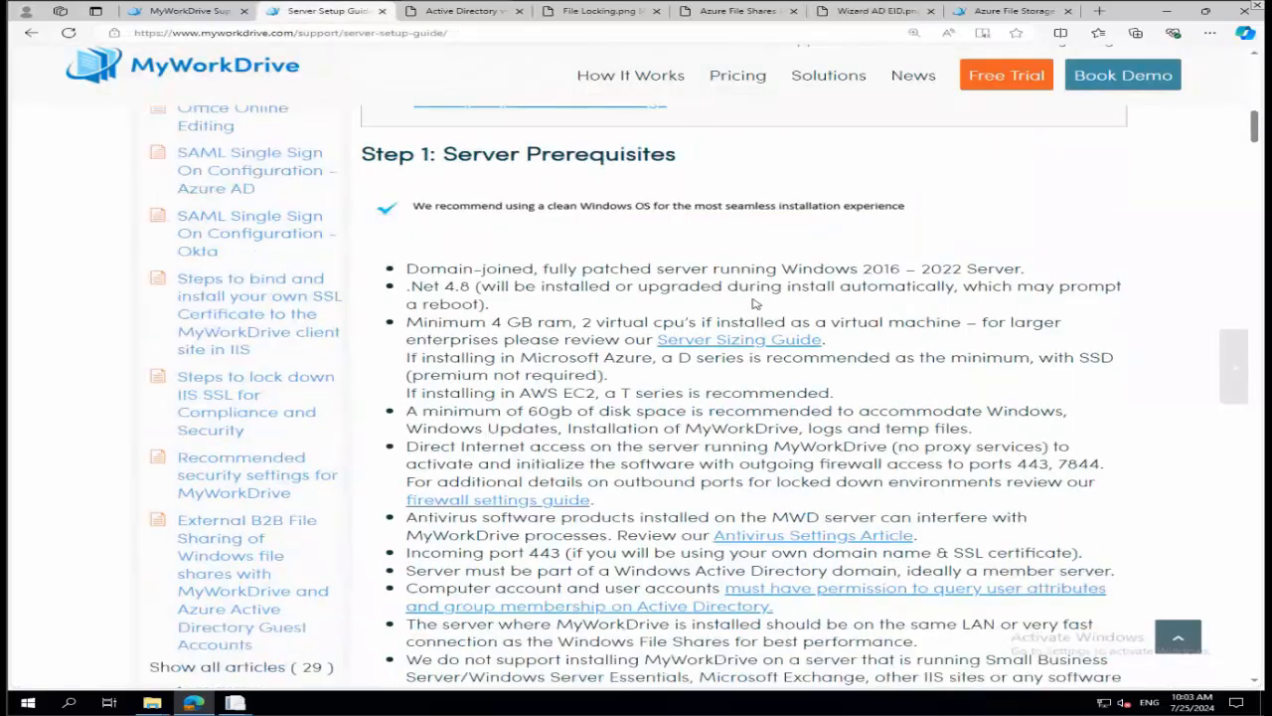
{"action": "scroll", "coordinate": [755, 304], "scroll_direction": "down", "scroll_amount": 3}
{"action": "scroll", "coordinate": [752, 299], "scroll_direction": "up", "scroll_amount": 3}
{"action": "scroll", "coordinate": [746, 286], "scroll_direction": "up", "scroll_amount": 5}
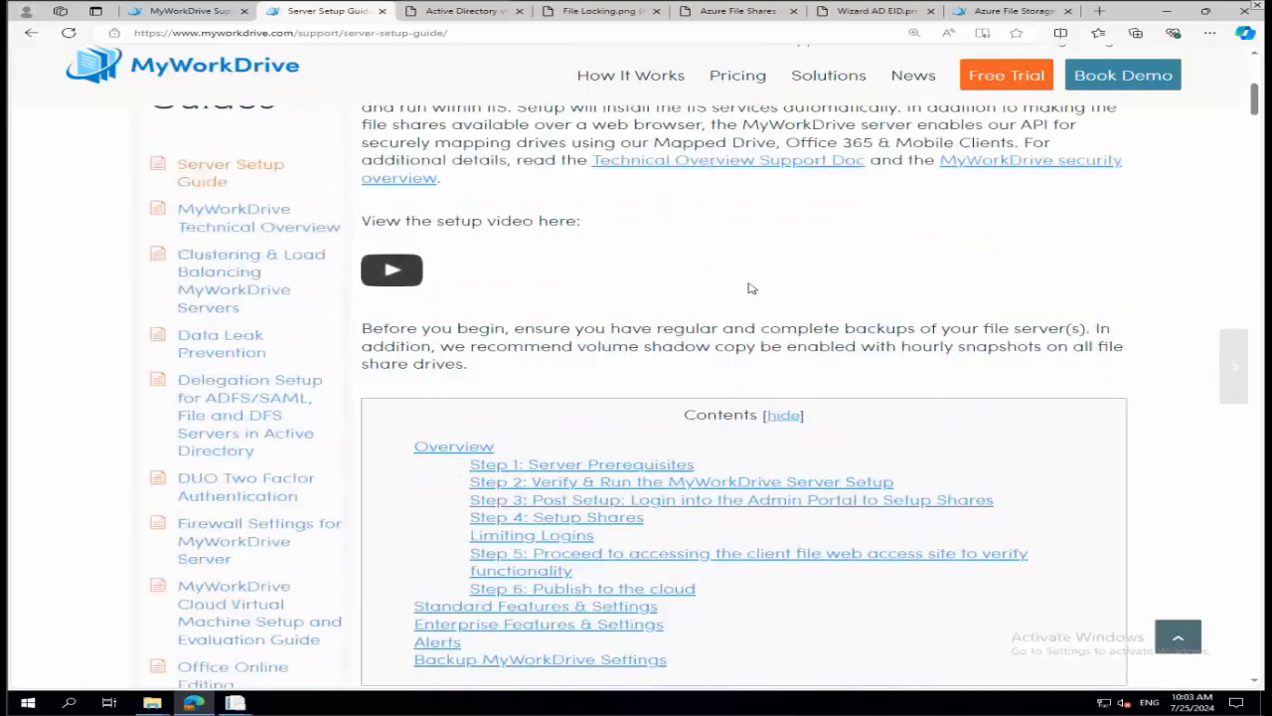
{"action": "scroll", "coordinate": [750, 288], "scroll_direction": "up", "scroll_amount": 3}
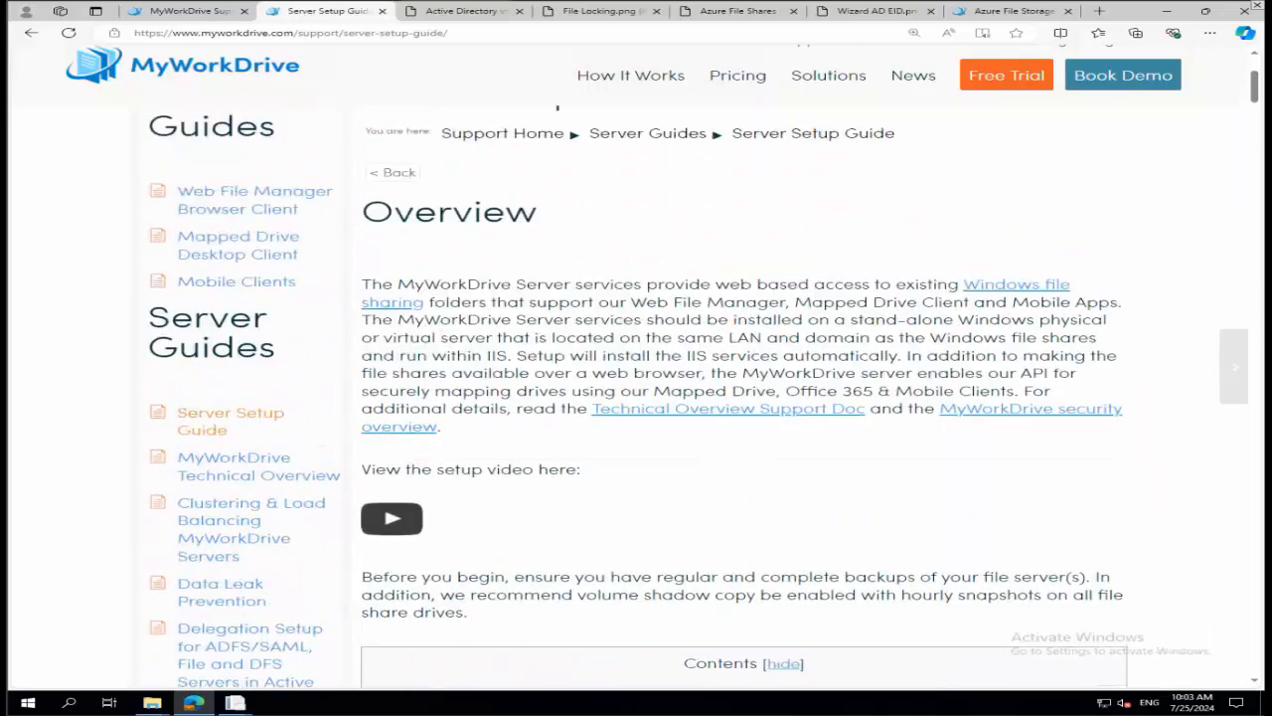
{"action": "left_click", "coordinate": [184, 11]}
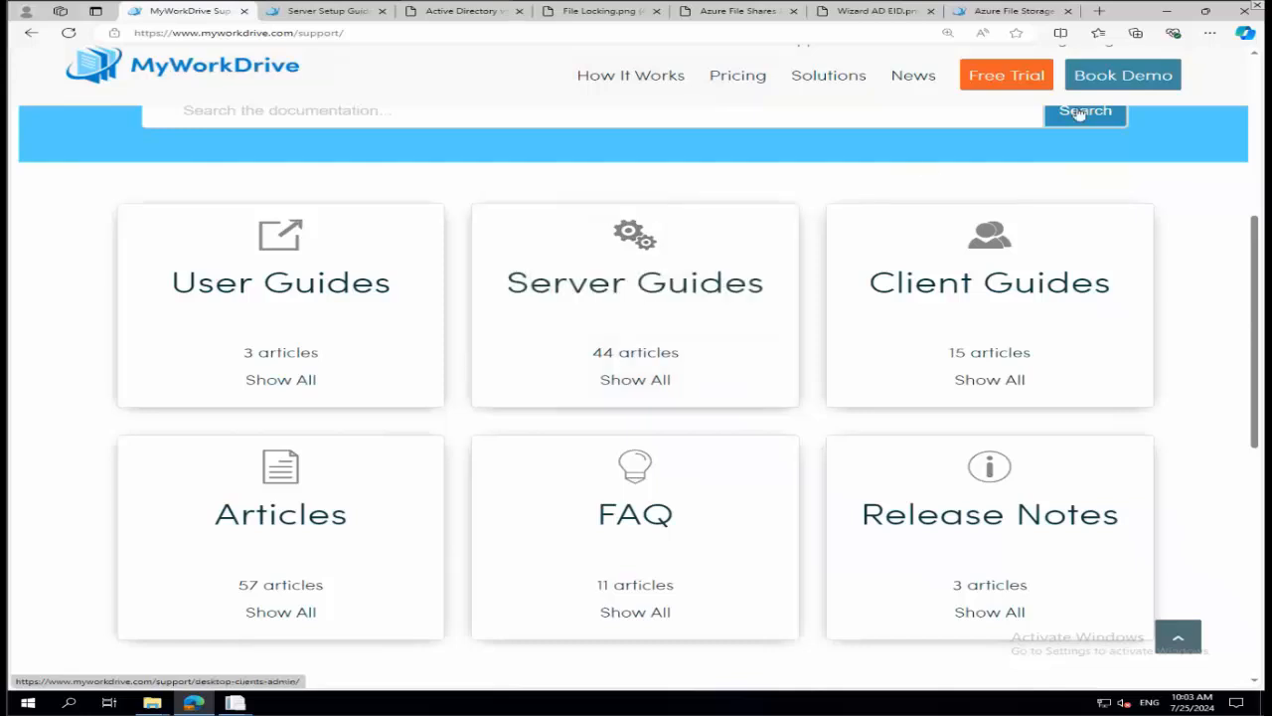
Minimize the browser and switch to the MyWorkDrive Admin Panel window.
{"action": "left_click", "coordinate": [1169, 12]}
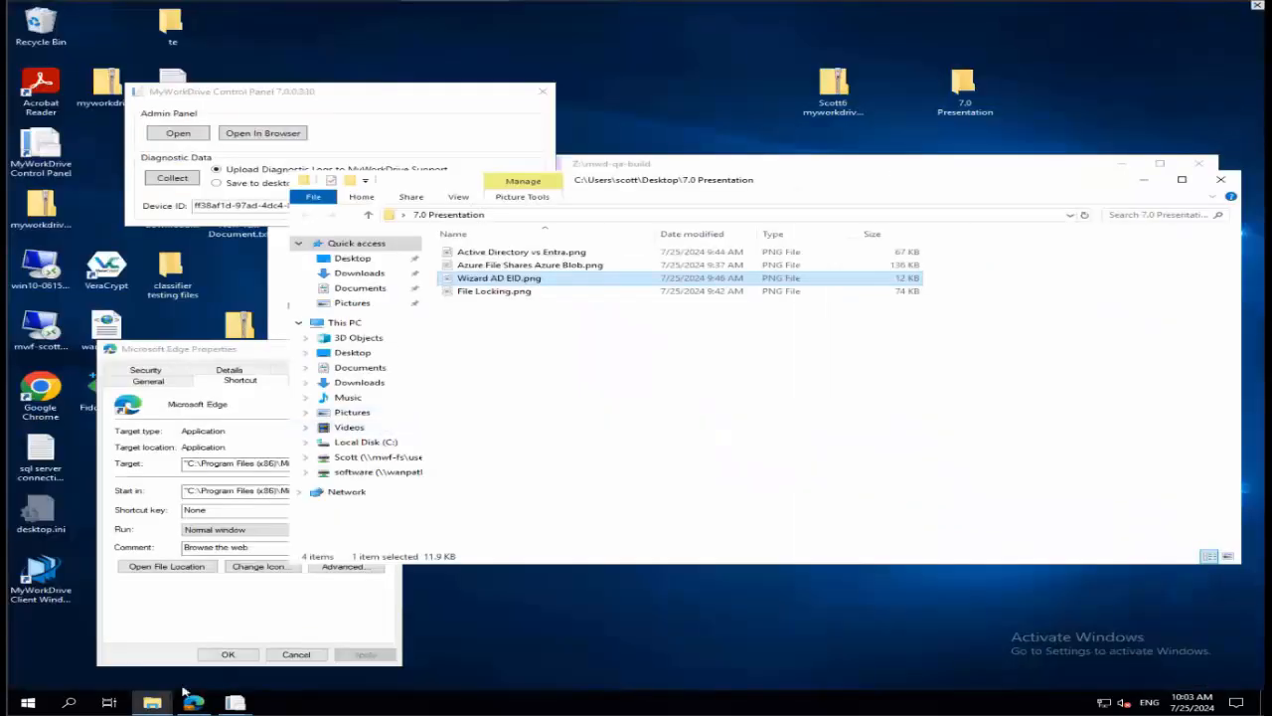
{"action": "left_click", "coordinate": [235, 703]}
{"action": "left_click", "coordinate": [294, 628]}
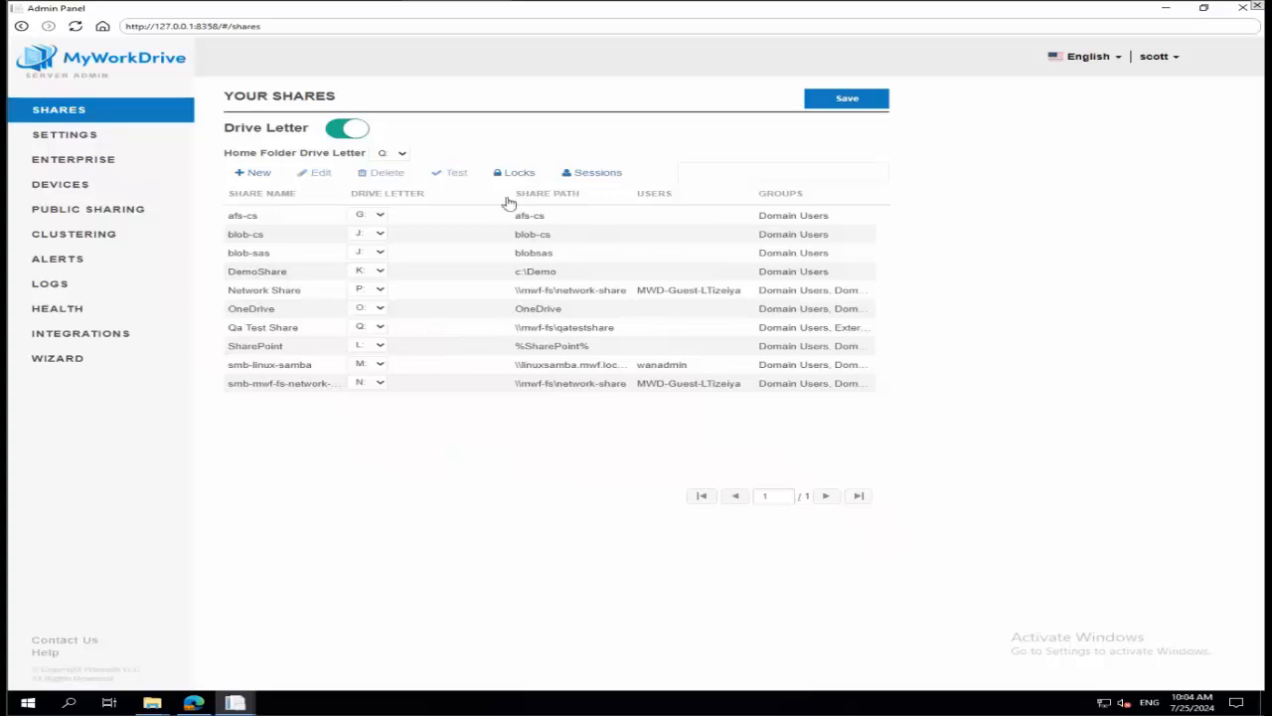
Start a new SMB share named Share with the path \\mwf-fs\share.
{"action": "left_click", "coordinate": [255, 173]}
{"action": "left_click", "coordinate": [329, 142]}
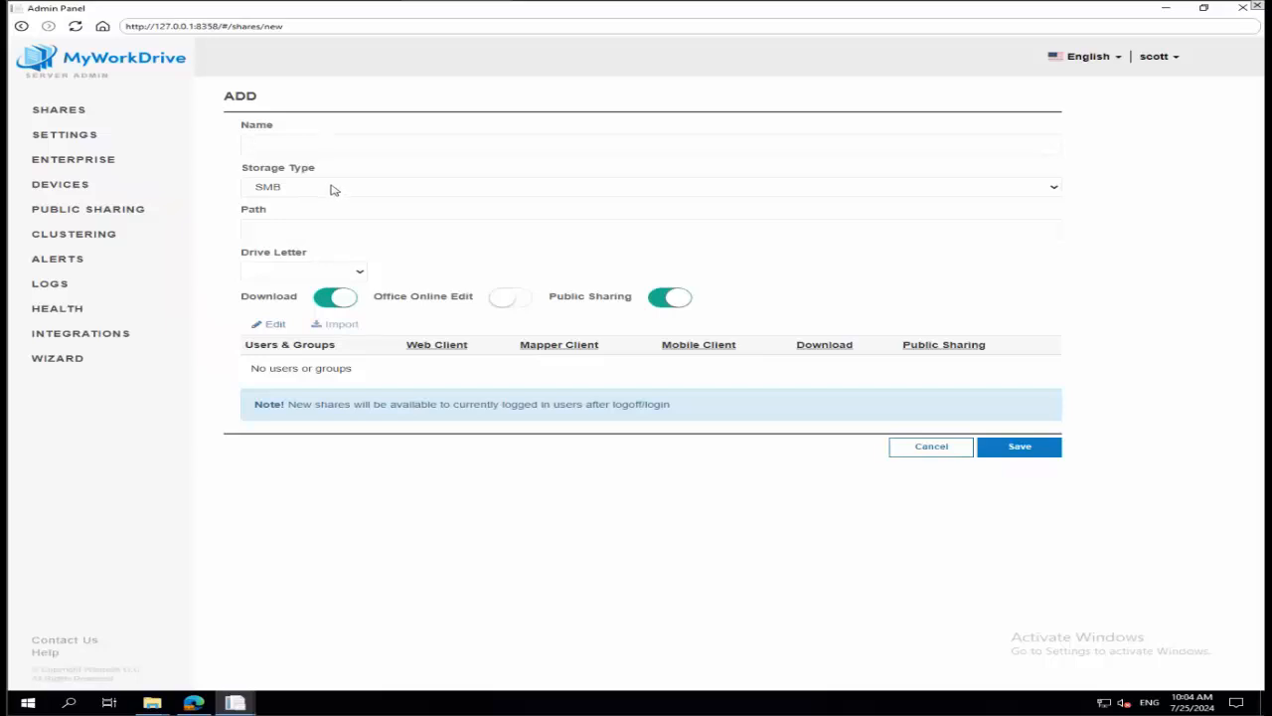
{"action": "left_click", "coordinate": [334, 189]}
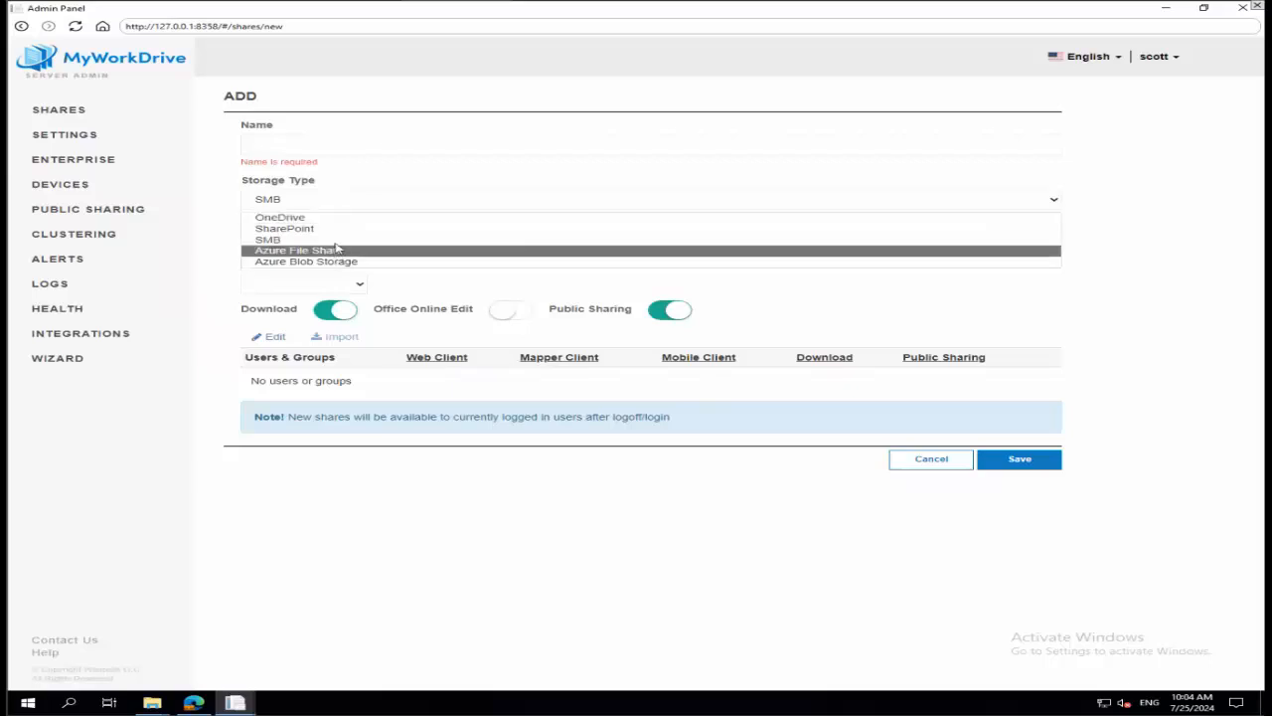
{"action": "left_click", "coordinate": [346, 202]}
{"action": "left_click", "coordinate": [338, 142]}
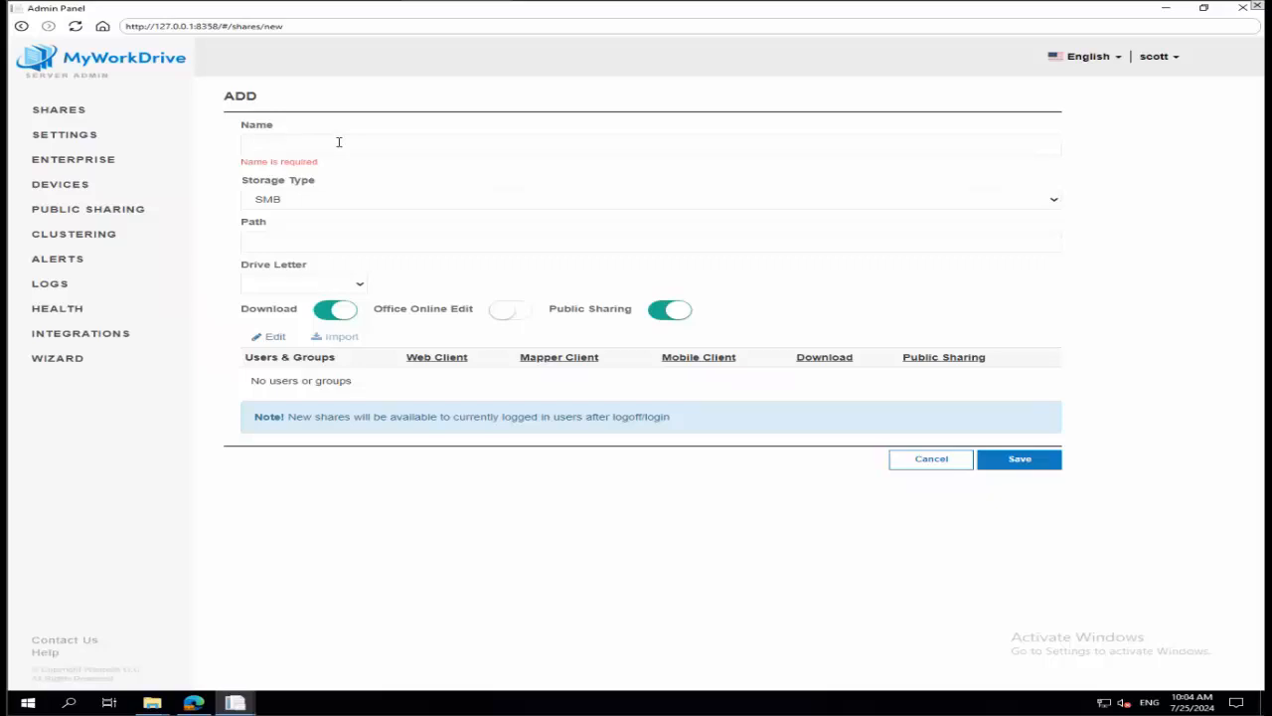
{"action": "type", "text": "Share"}
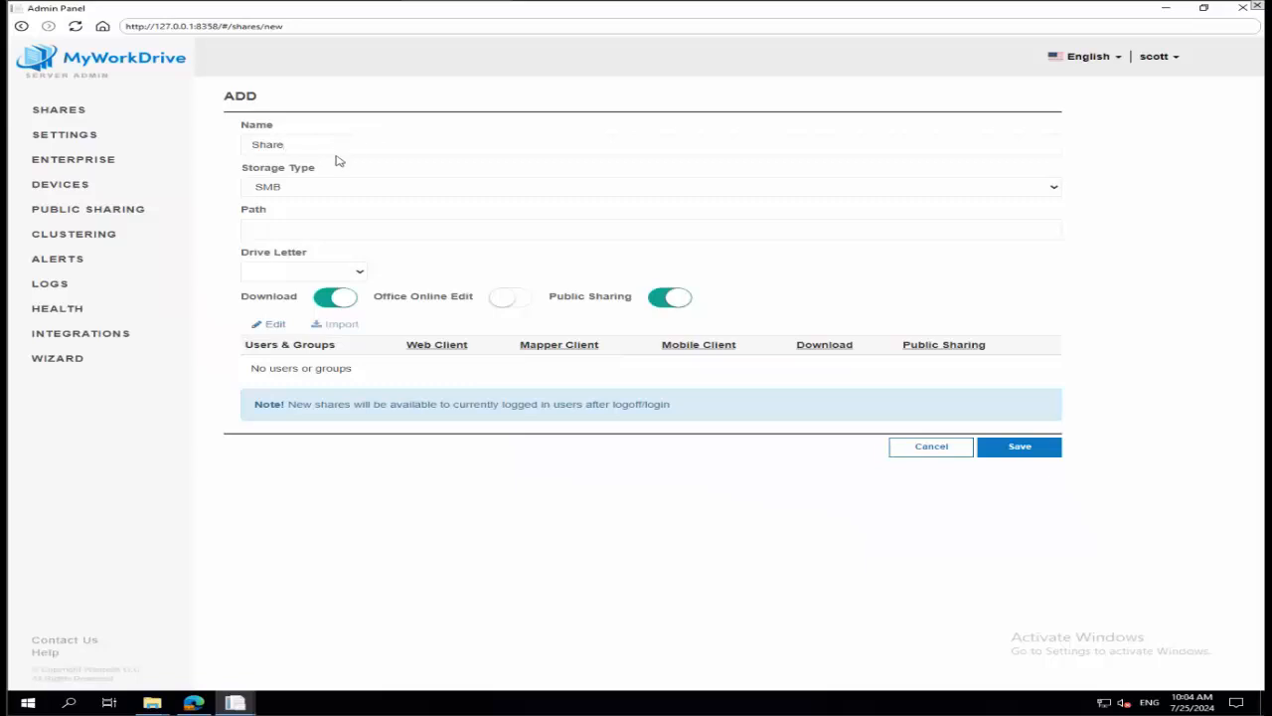
{"action": "left_click", "coordinate": [319, 221]}
{"action": "type", "text": "\\\\"}
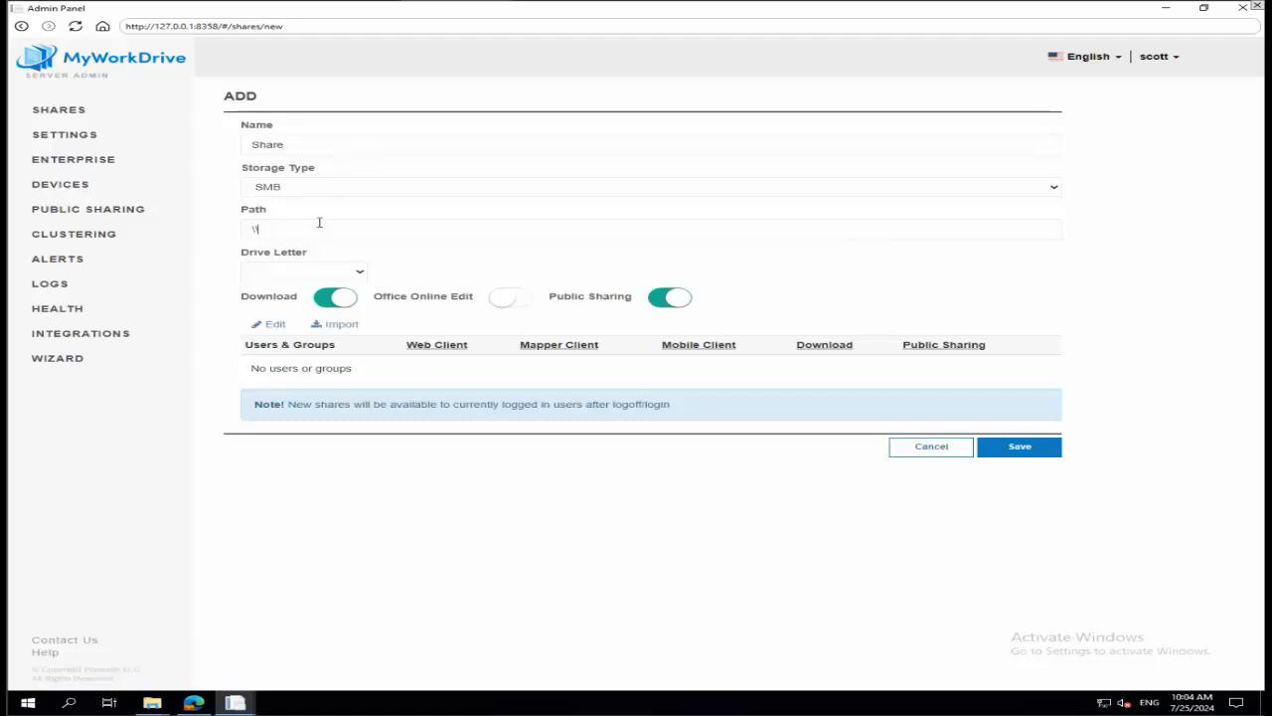
{"action": "type", "text": "mwf-fs\\share"}
Import the users and groups from the share's path and assign drive letter O.
{"action": "left_click", "coordinate": [341, 326]}
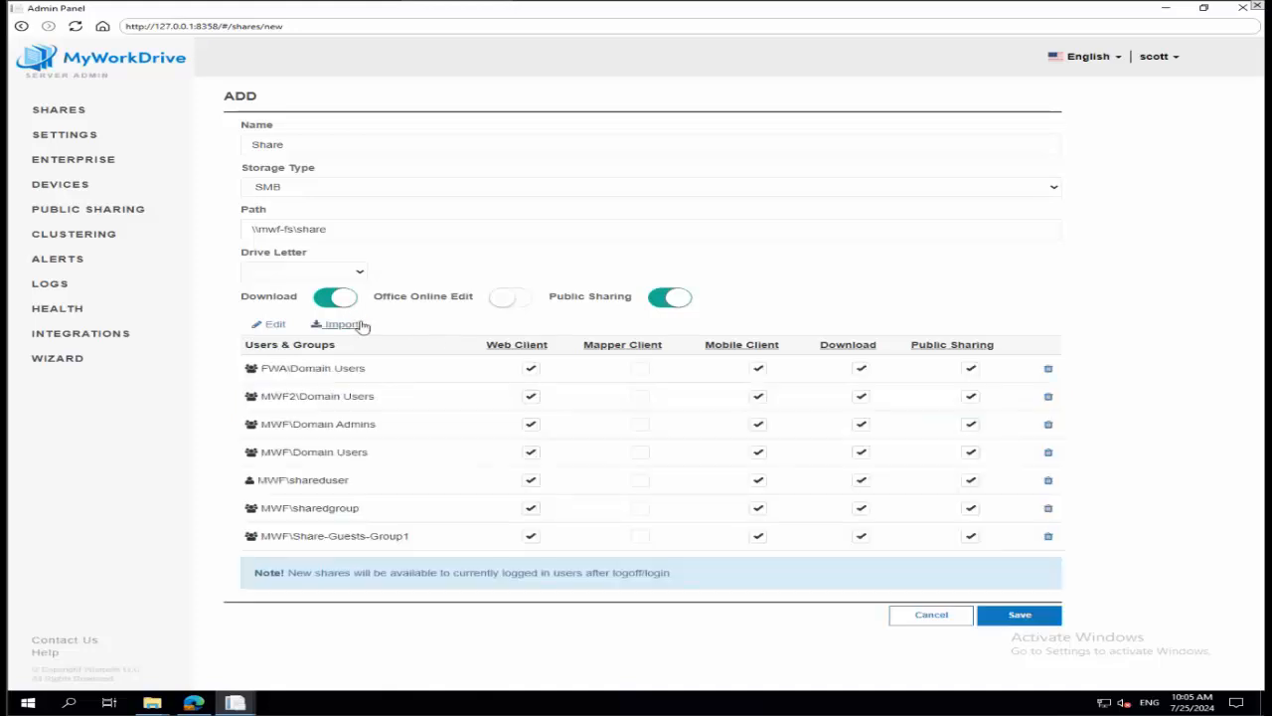
{"action": "left_click", "coordinate": [284, 280]}
{"action": "left_click", "coordinate": [306, 401]}
Remove FWA\Domain Users, MWF2\Domain Users, shareduser, sharedgroup and Share-Guests-Group1 from the share's users and groups.
{"action": "left_click", "coordinate": [1049, 371]}
{"action": "left_click", "coordinate": [1049, 371]}
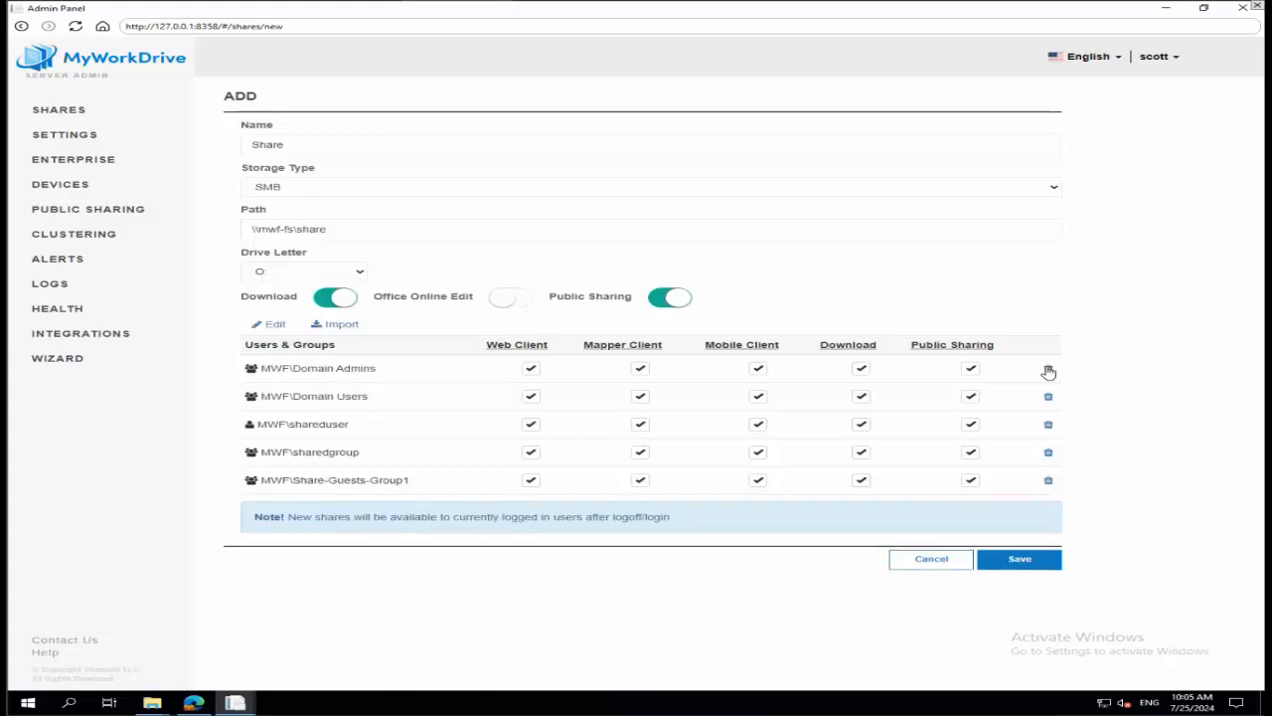
{"action": "left_click", "coordinate": [1048, 426]}
{"action": "left_click", "coordinate": [1048, 426]}
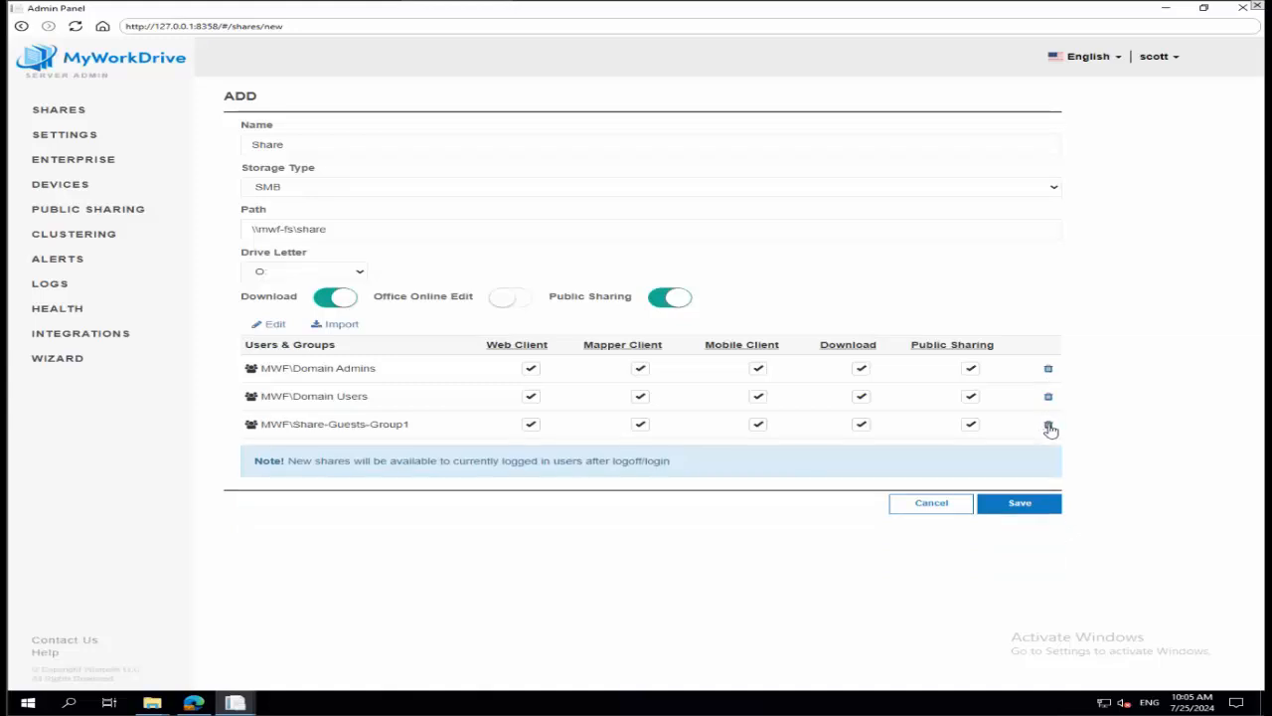
{"action": "left_click", "coordinate": [1050, 428]}
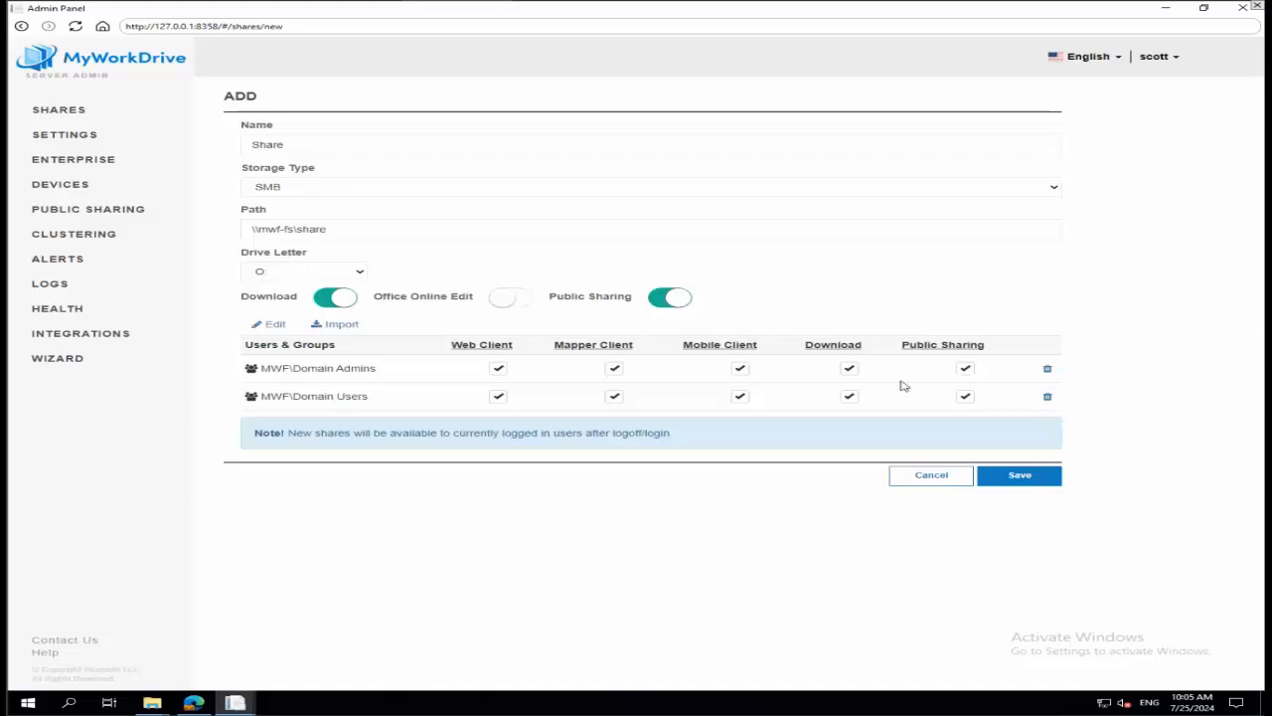
Disable Public Sharing and Mobile Client for MWF\Domain Admins, and disable Download for MWF\Domain Users.
{"action": "left_click", "coordinate": [965, 369]}
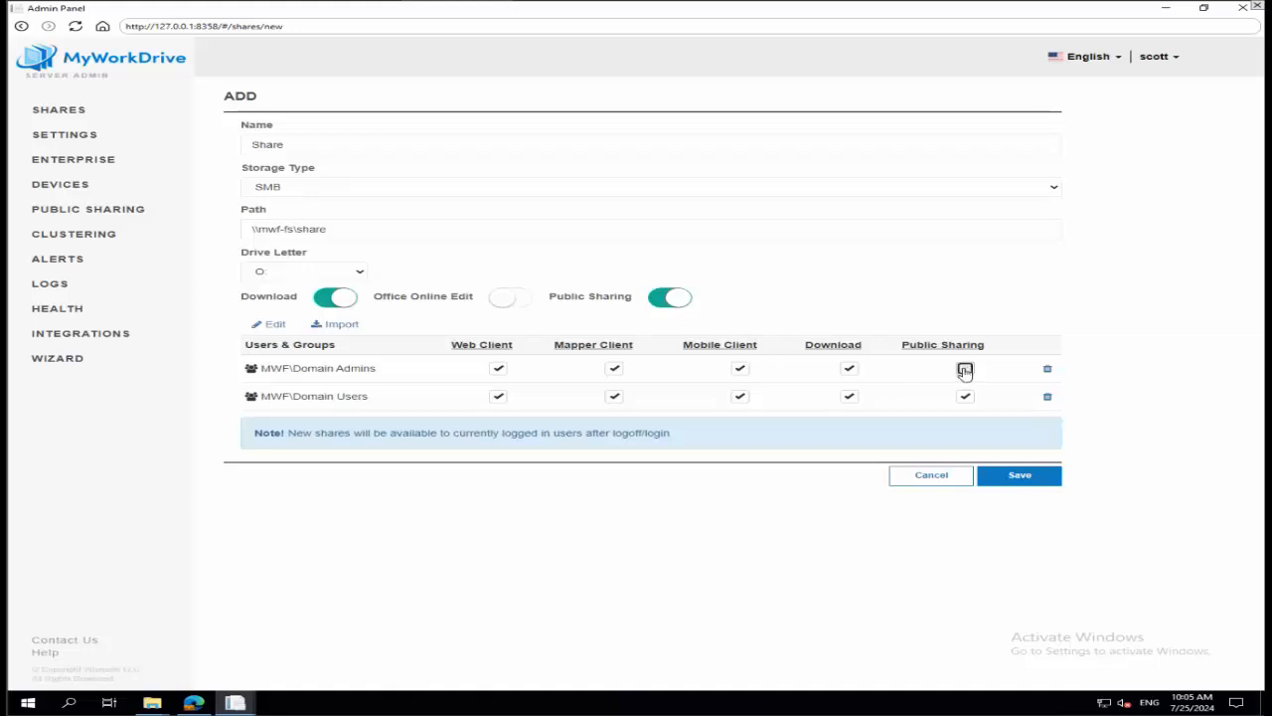
{"action": "left_click", "coordinate": [847, 397]}
{"action": "left_click", "coordinate": [740, 370]}
Search the directory for the individual user's account and add it to the share's users and groups.
{"action": "left_click", "coordinate": [268, 328]}
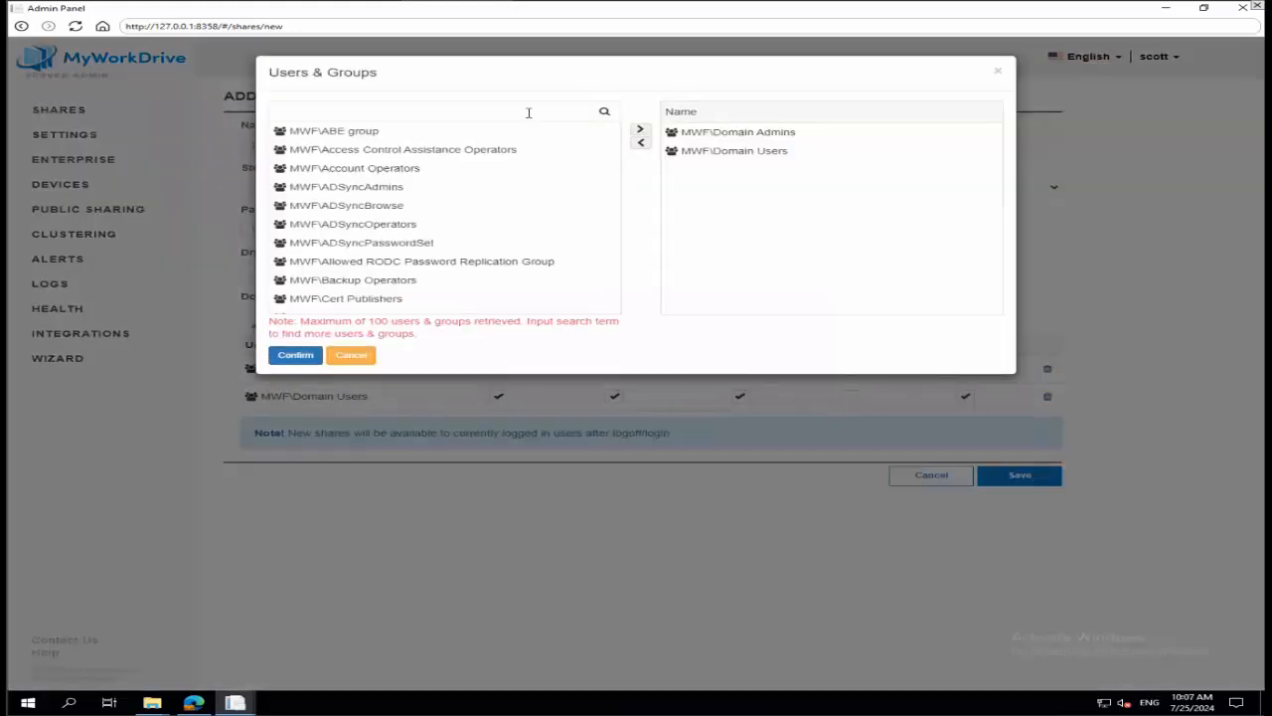
{"action": "scroll", "coordinate": [476, 176], "scroll_direction": "down", "scroll_amount": 4}
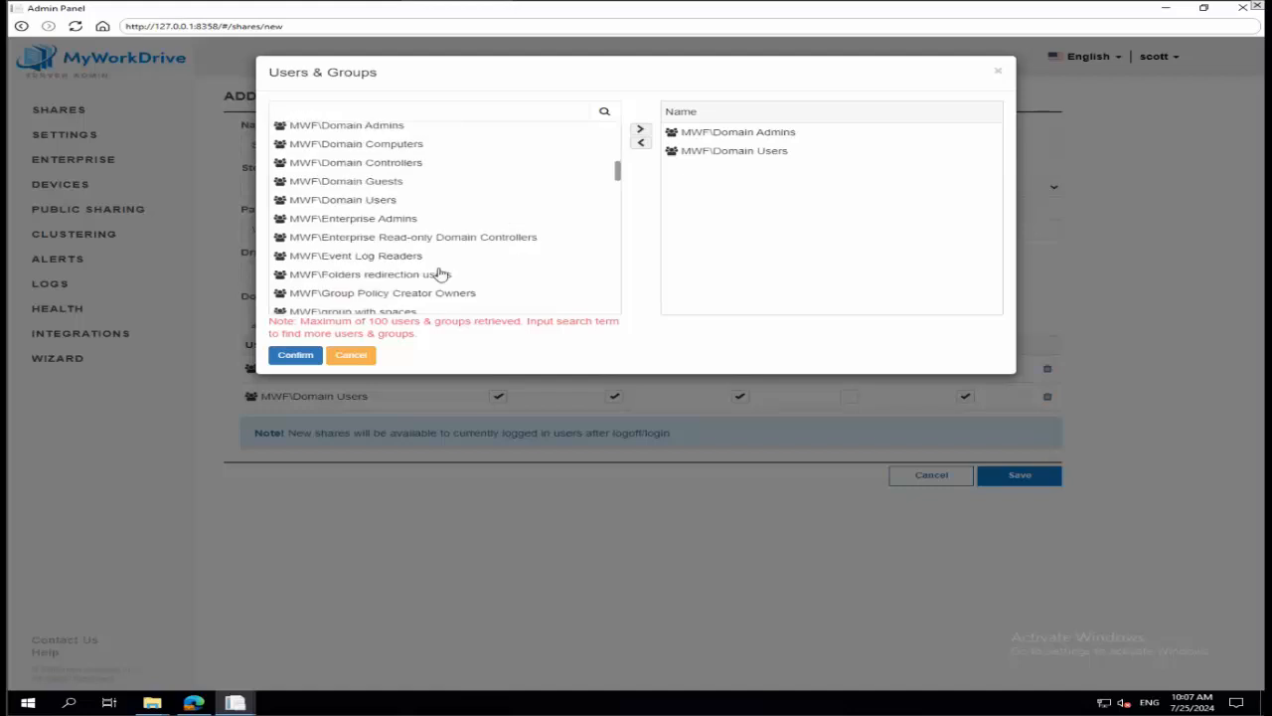
{"action": "left_click", "coordinate": [321, 109]}
{"action": "type", "text": "samantha"}
{"action": "left_click", "coordinate": [602, 113]}
{"action": "left_click", "coordinate": [312, 133]}
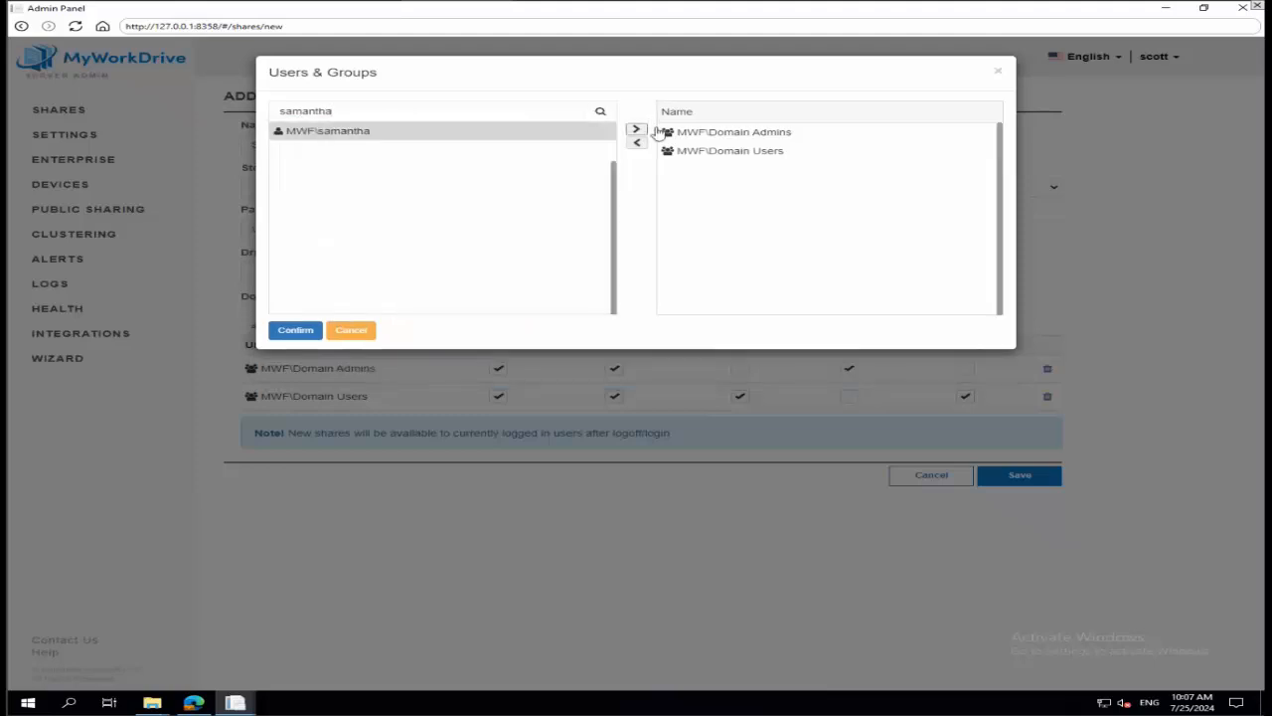
{"action": "left_click", "coordinate": [636, 131]}
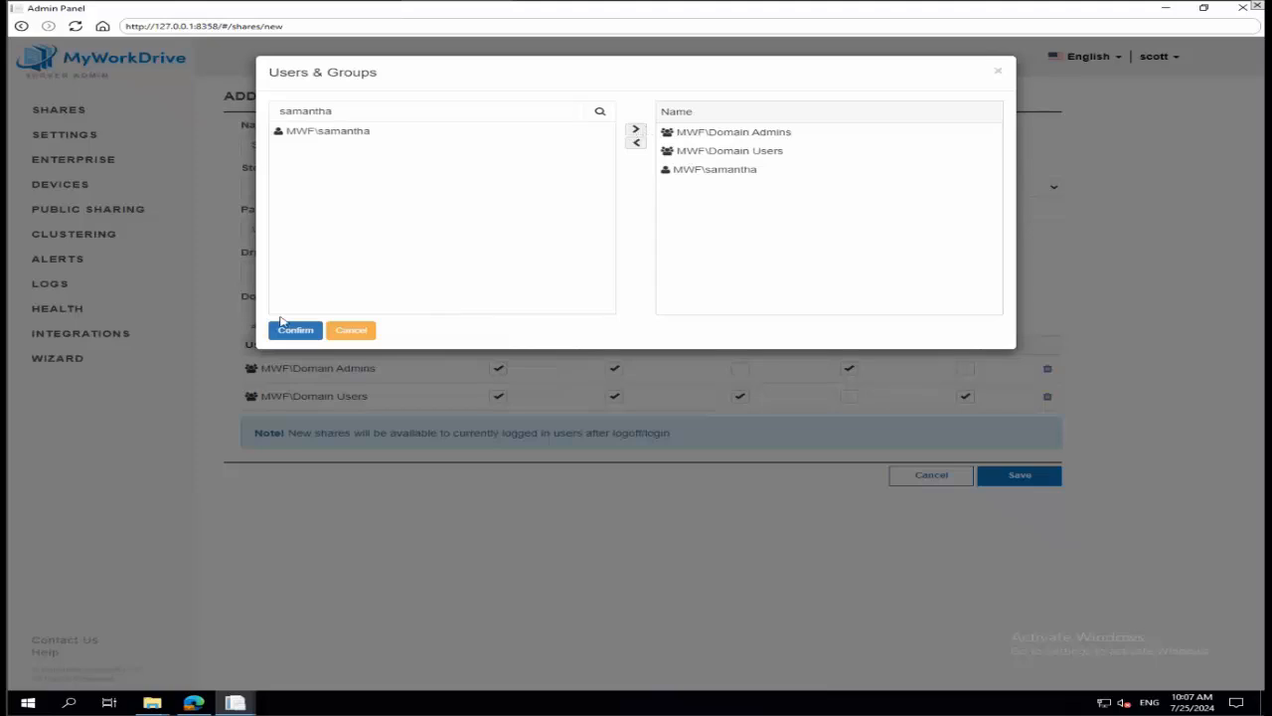
{"action": "left_click", "coordinate": [276, 331]}
Enable Download for the added individual user, toggle that user's Public Sharing permission, and save the new share.
{"action": "left_click", "coordinate": [849, 424]}
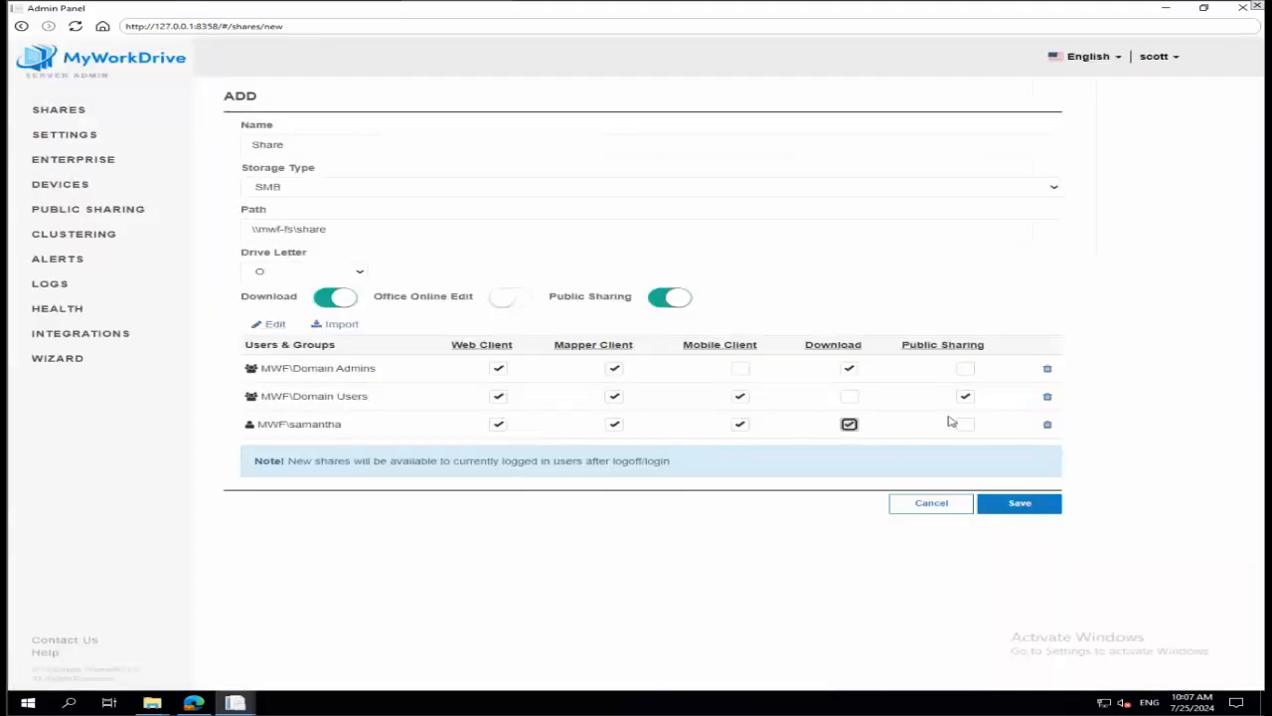
{"action": "left_click", "coordinate": [963, 424]}
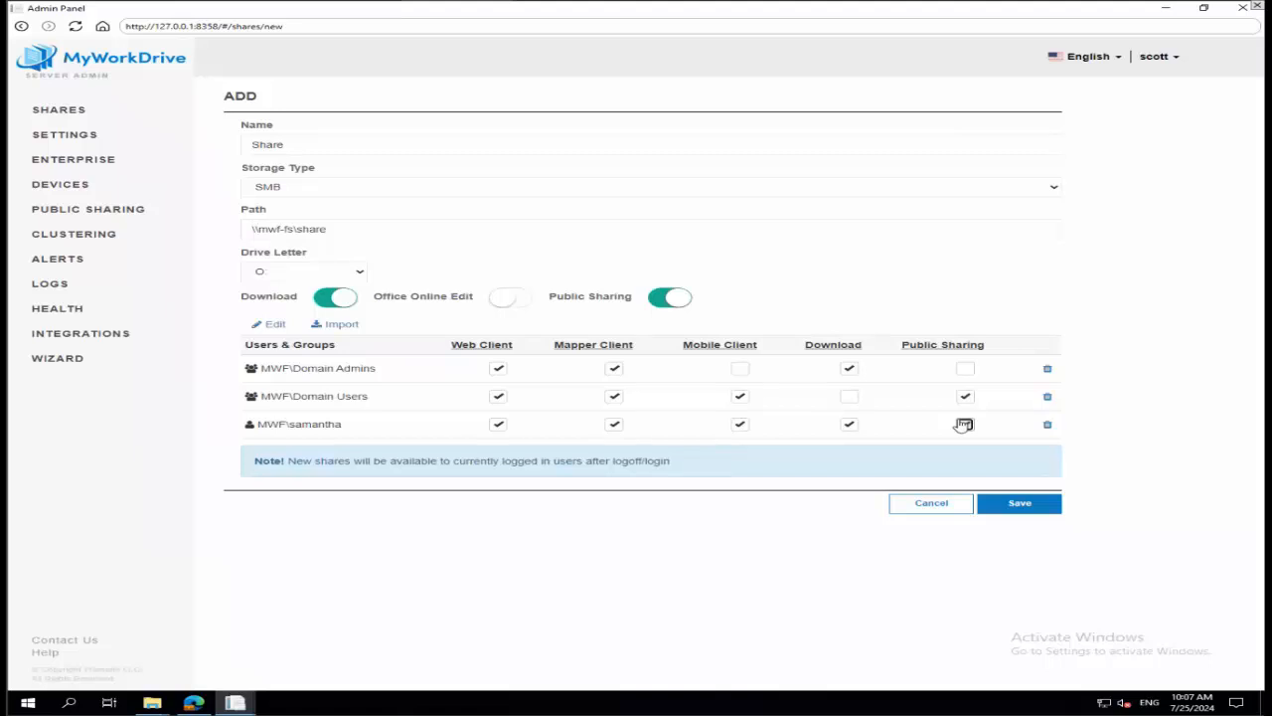
{"action": "left_click", "coordinate": [964, 424]}
{"action": "left_click", "coordinate": [1023, 505]}
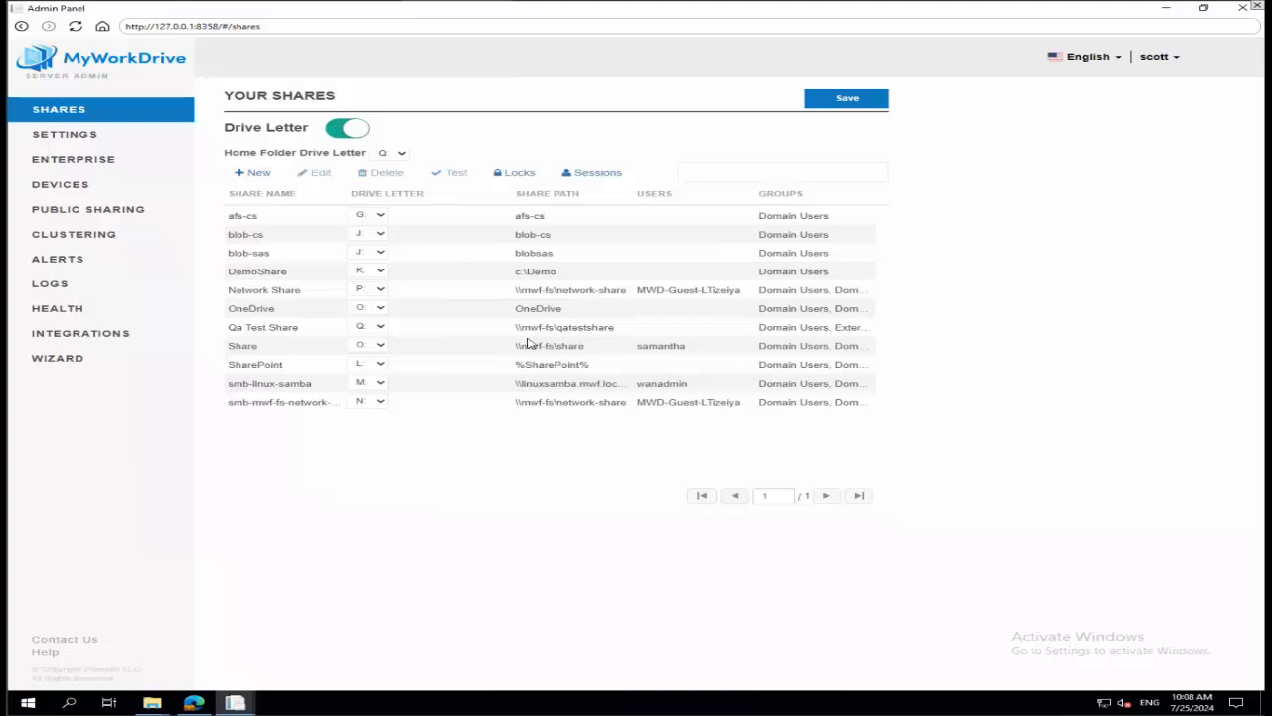
Review the available SAML/ADFS SSO providers in the Enterprise settings, then return to the share list.
{"action": "left_click", "coordinate": [100, 164]}
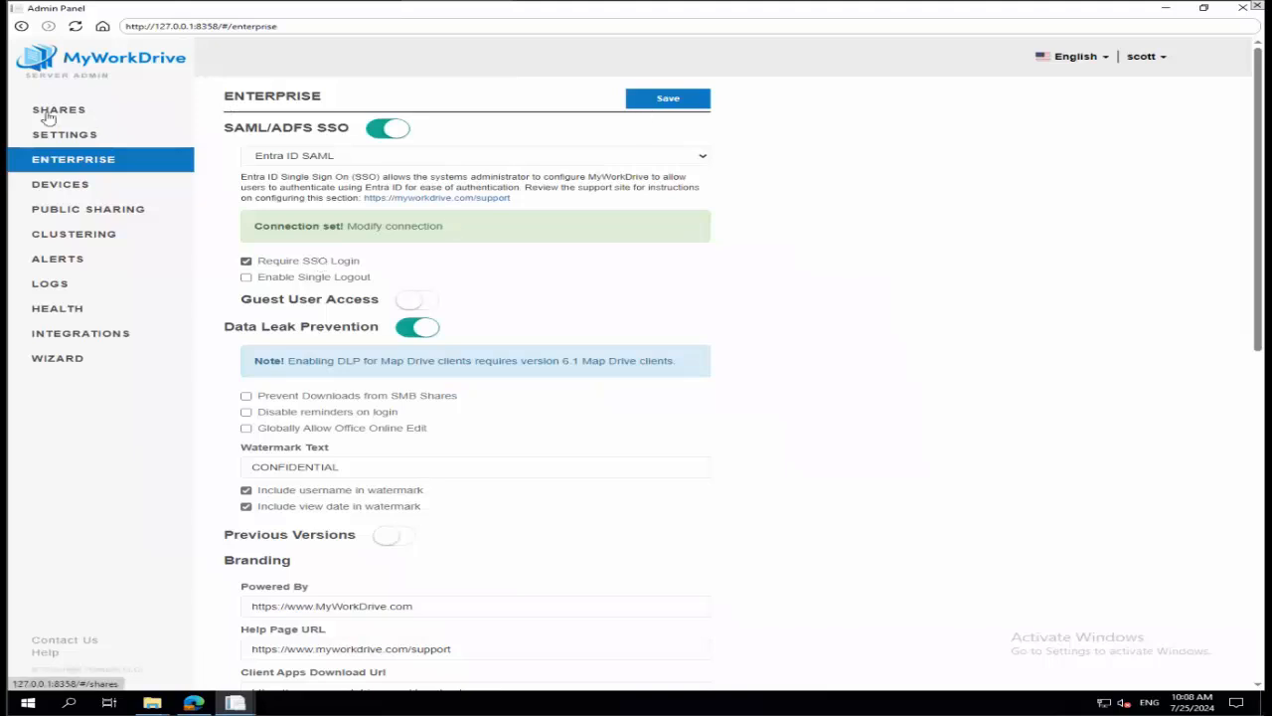
{"action": "left_click", "coordinate": [334, 157]}
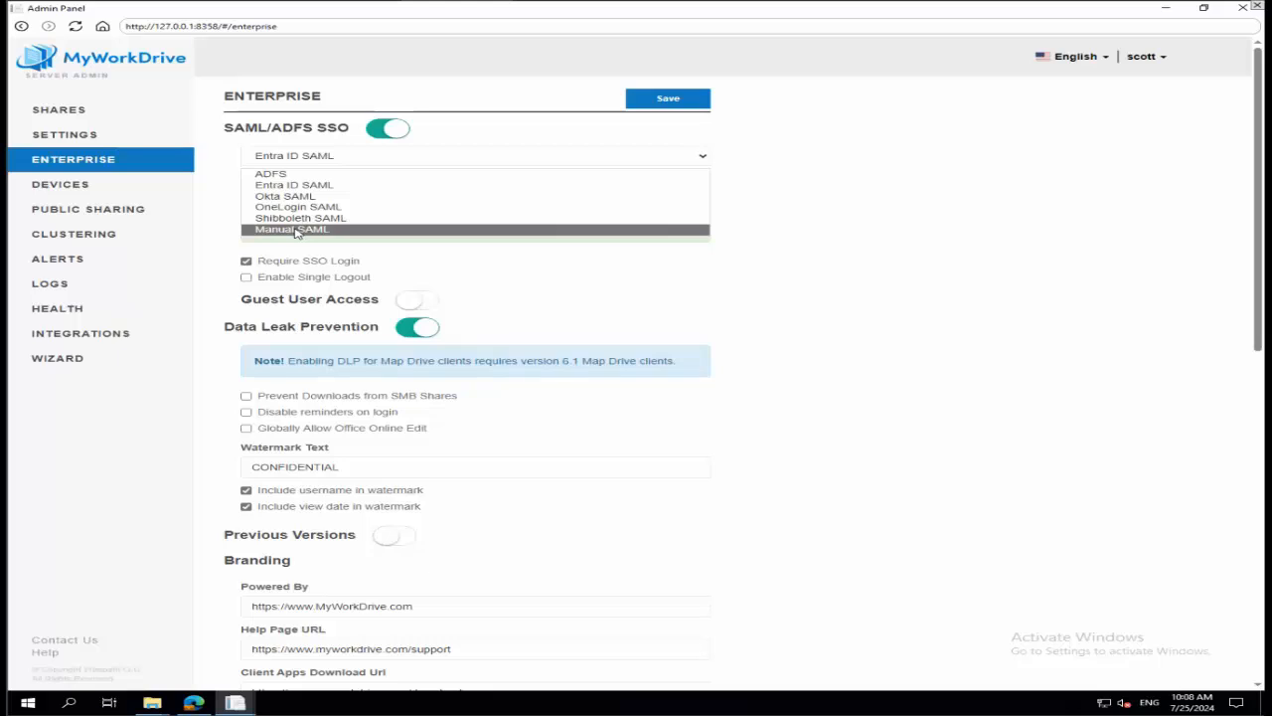
{"action": "left_click", "coordinate": [737, 240]}
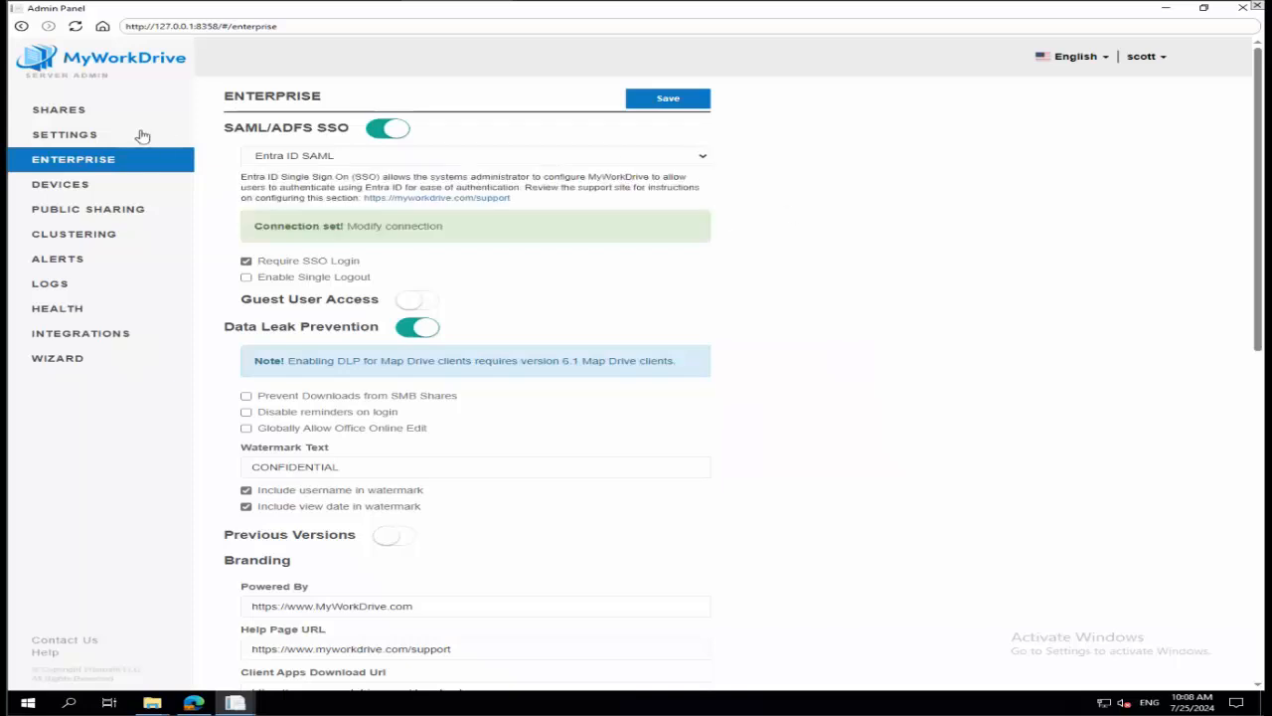
{"action": "left_click", "coordinate": [60, 110]}
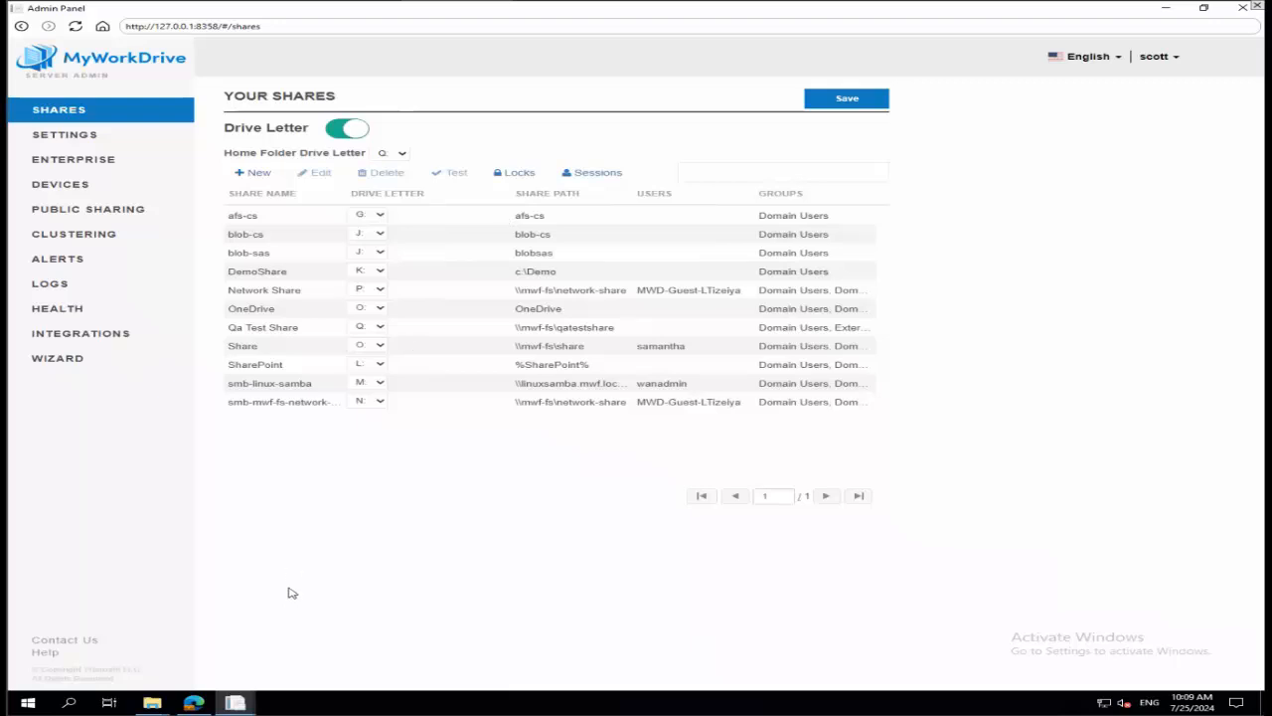
Switch to the browser, search MyWorkDrive support for "delegation", and open the Delegation Setup for ADFS/SAML, File and DFS Servers article.
{"action": "left_click", "coordinate": [195, 700]}
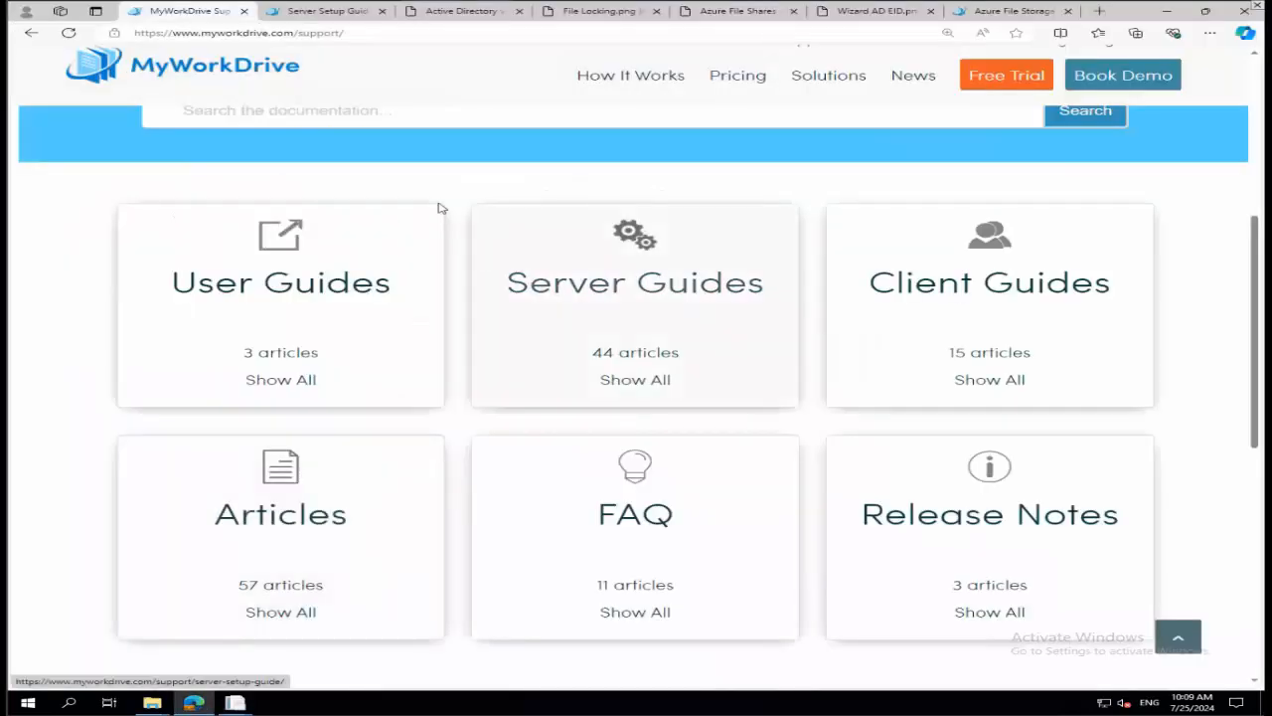
{"action": "scroll", "coordinate": [389, 146], "scroll_direction": "up", "scroll_amount": 1}
{"action": "left_click", "coordinate": [384, 173]}
{"action": "type", "text": "de"}
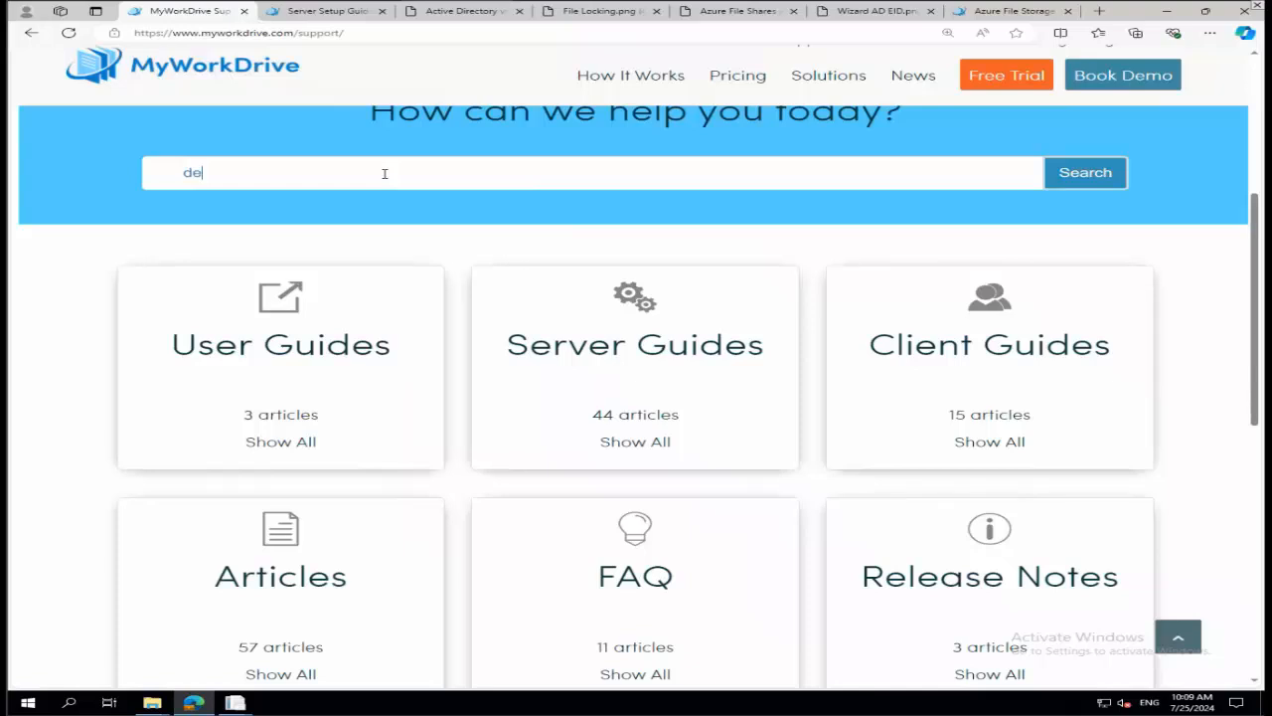
{"action": "type", "text": "legation"}
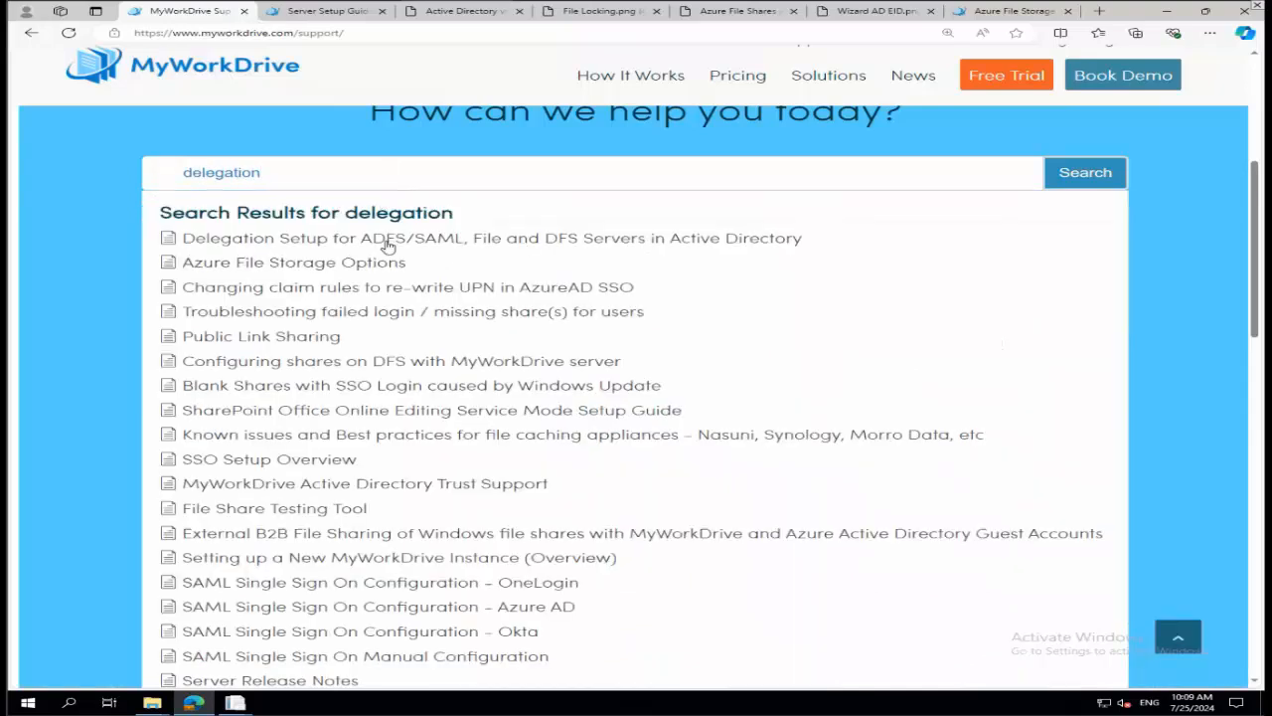
{"action": "left_click", "coordinate": [387, 245]}
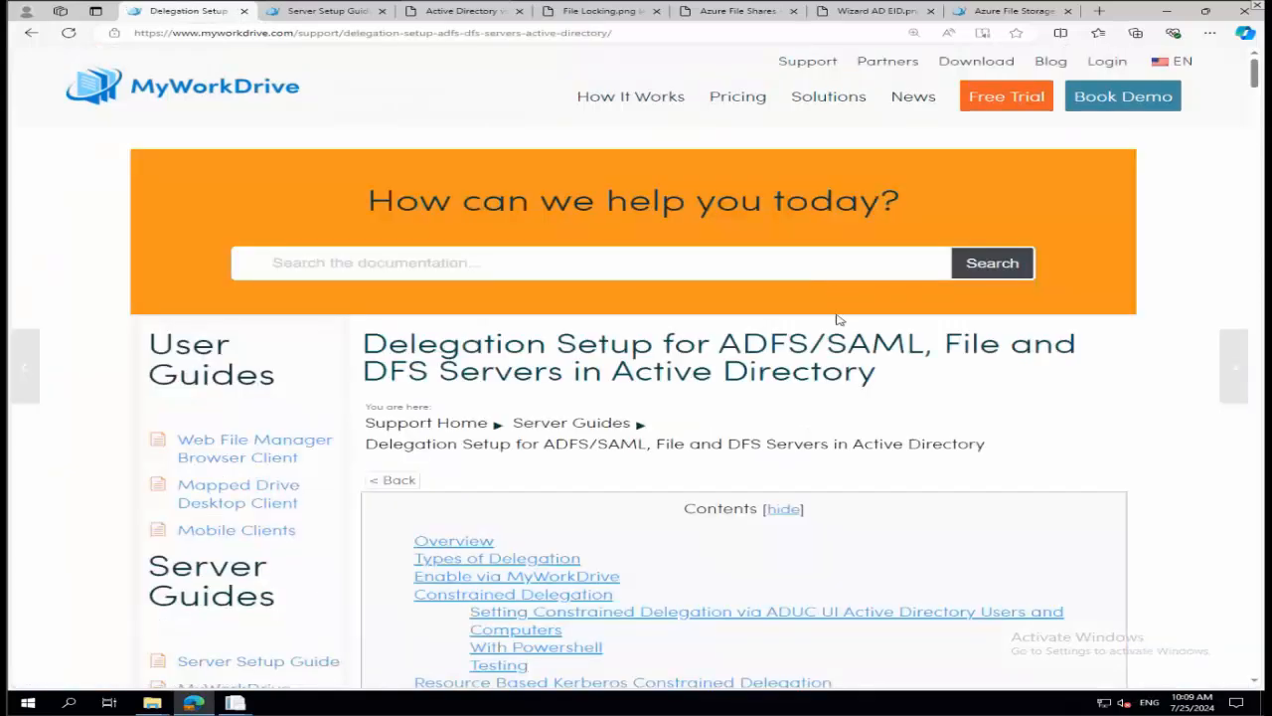
{"action": "scroll", "coordinate": [838, 314], "scroll_direction": "down", "scroll_amount": 2}
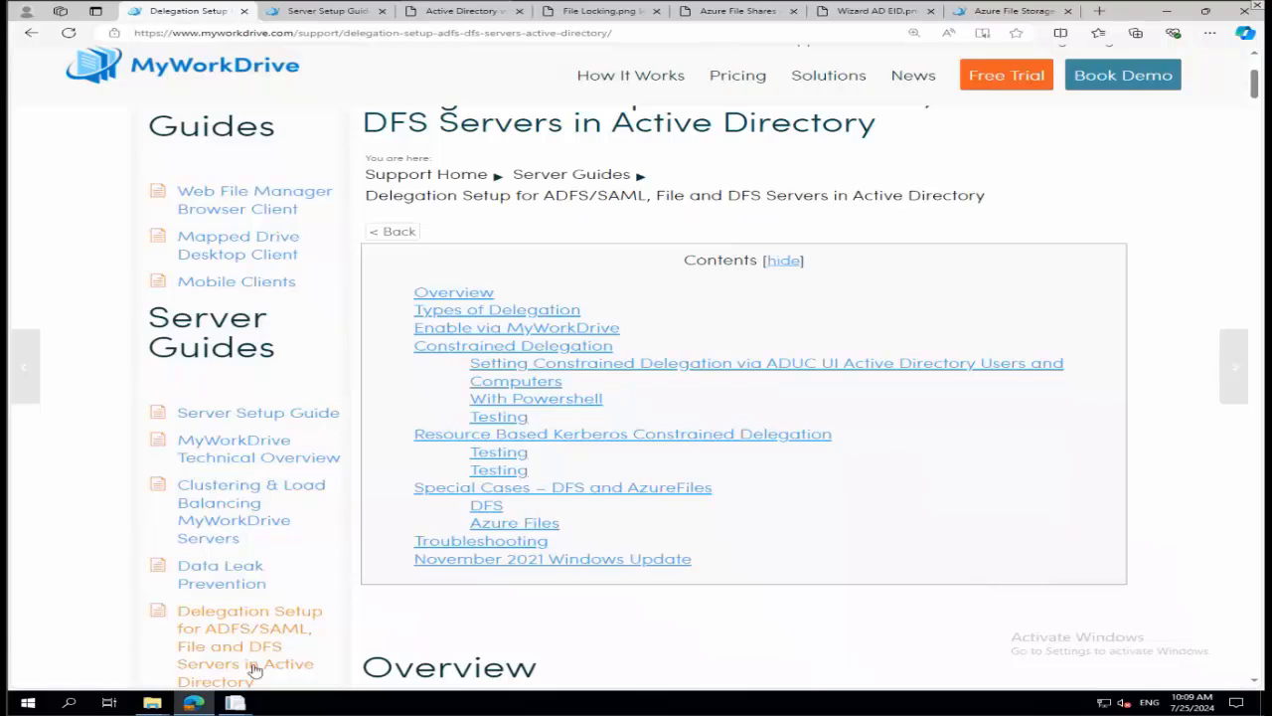
Switch back to the MyWorkDrive Admin Panel and log out of the administrator account.
{"action": "left_click", "coordinate": [331, 641]}
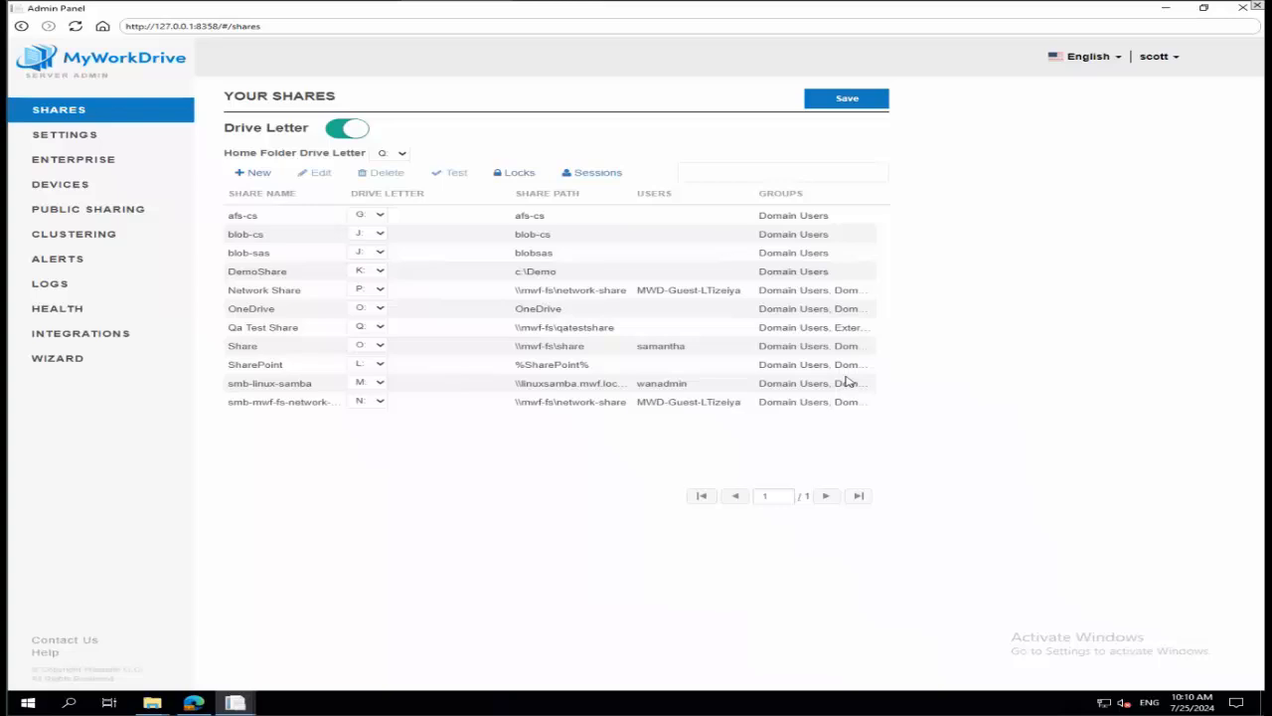
{"action": "left_click", "coordinate": [1167, 62]}
{"action": "left_click", "coordinate": [1174, 79]}
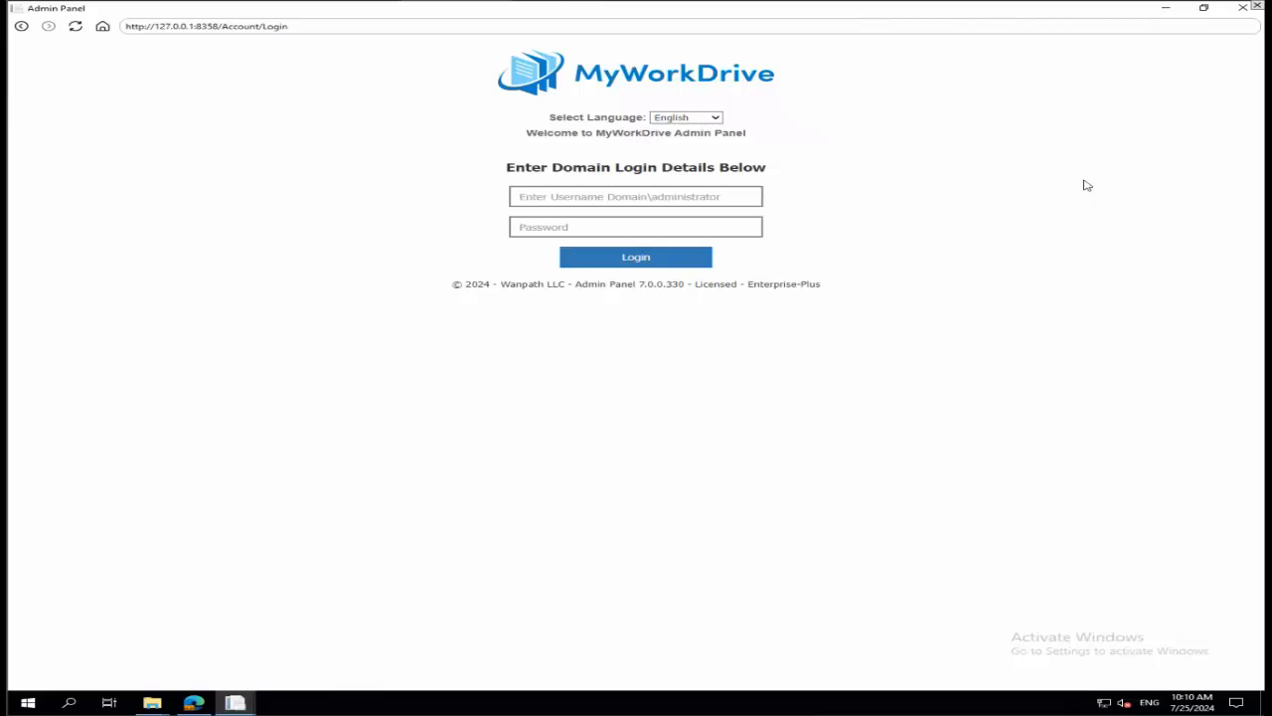
Try to log in to the Admin Panel with the administrator's domain username and account password.
{"action": "left_click", "coordinate": [667, 195]}
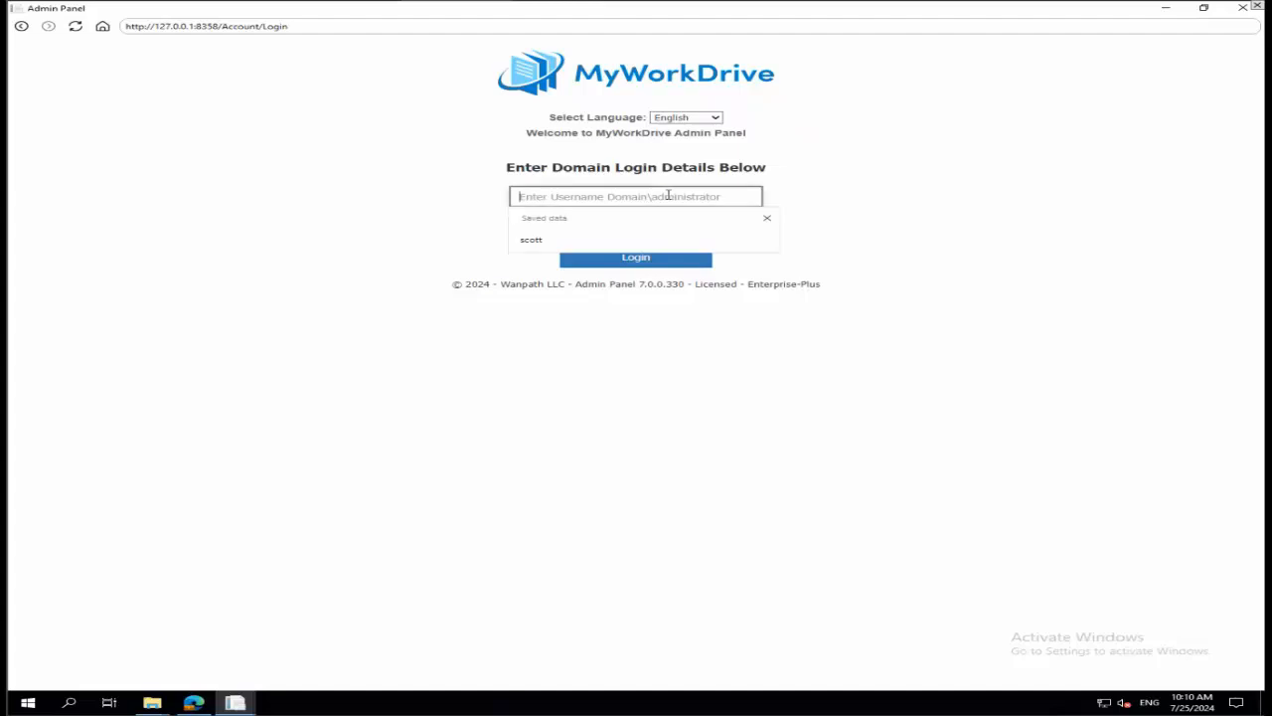
{"action": "type", "text": "mwf\\scott"}
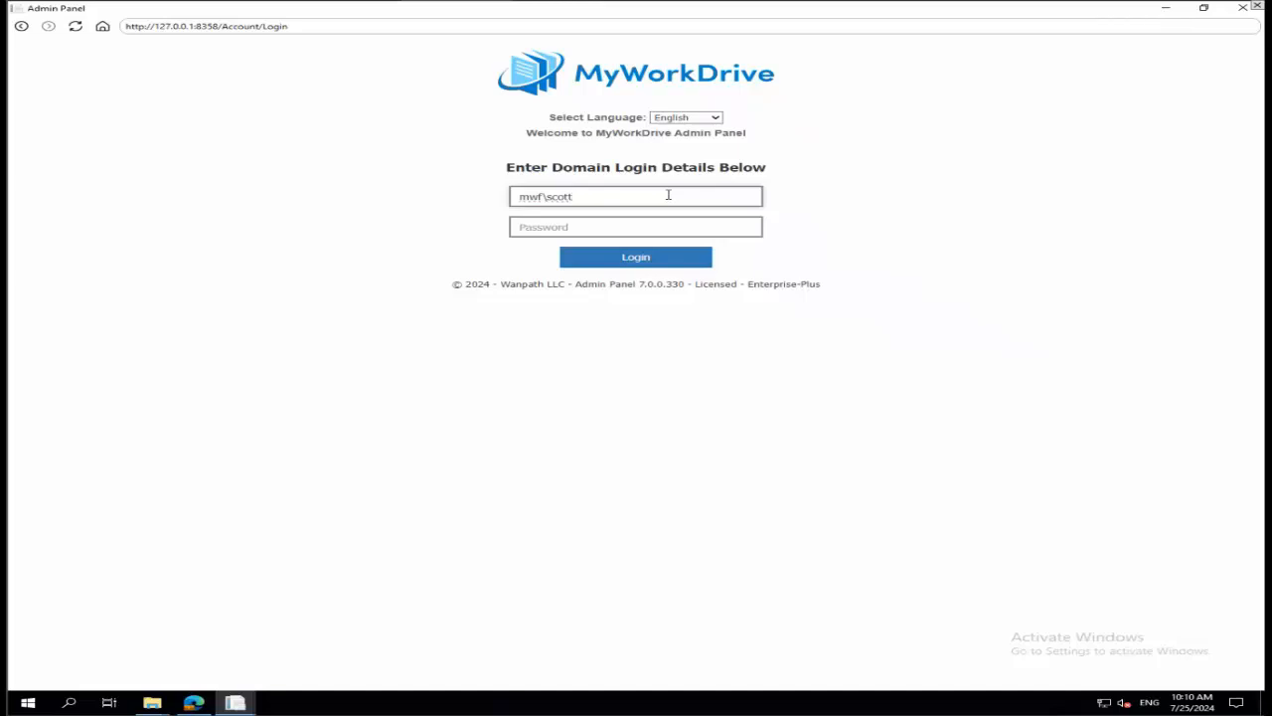
{"action": "key", "text": "Tab"}
{"action": "type", "text": "****"}
{"action": "key", "text": "Return"}
{"action": "type", "text": "*"}
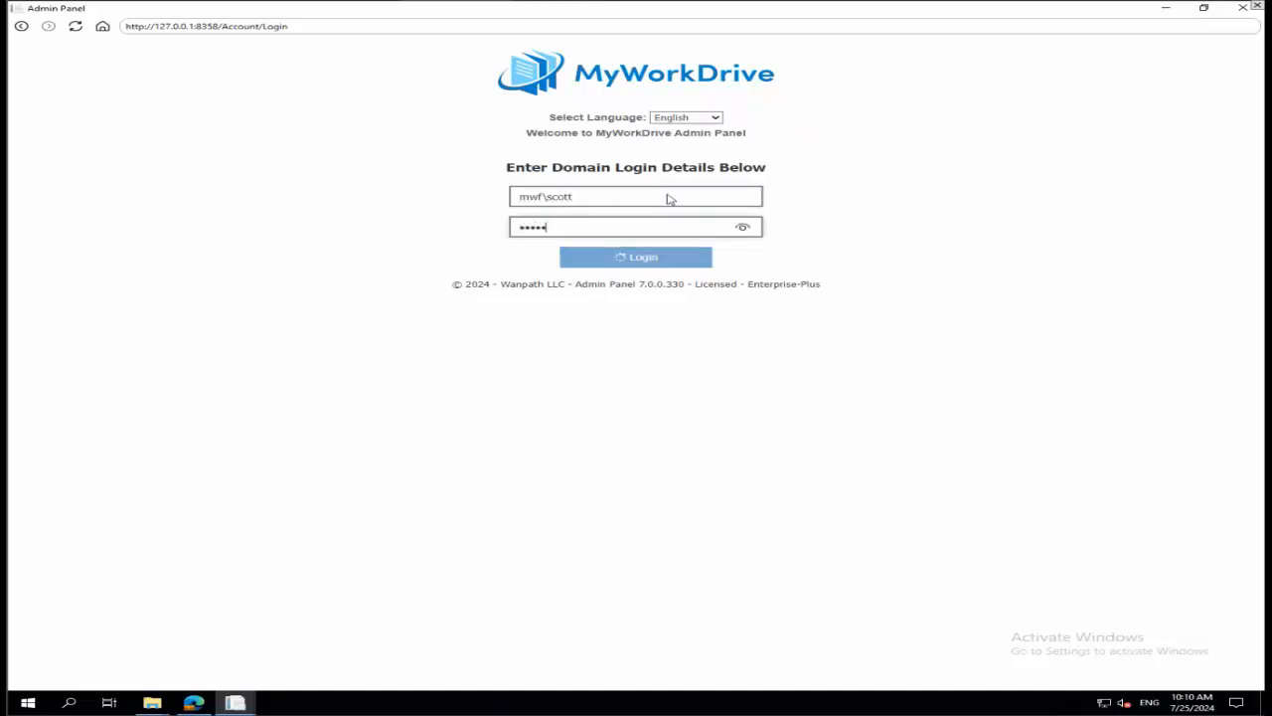
{"action": "key", "text": "BackSpace"}
{"action": "key", "text": "BackSpace"}
{"action": "key", "text": "BackSpace"}
{"action": "key", "text": "BackSpace"}
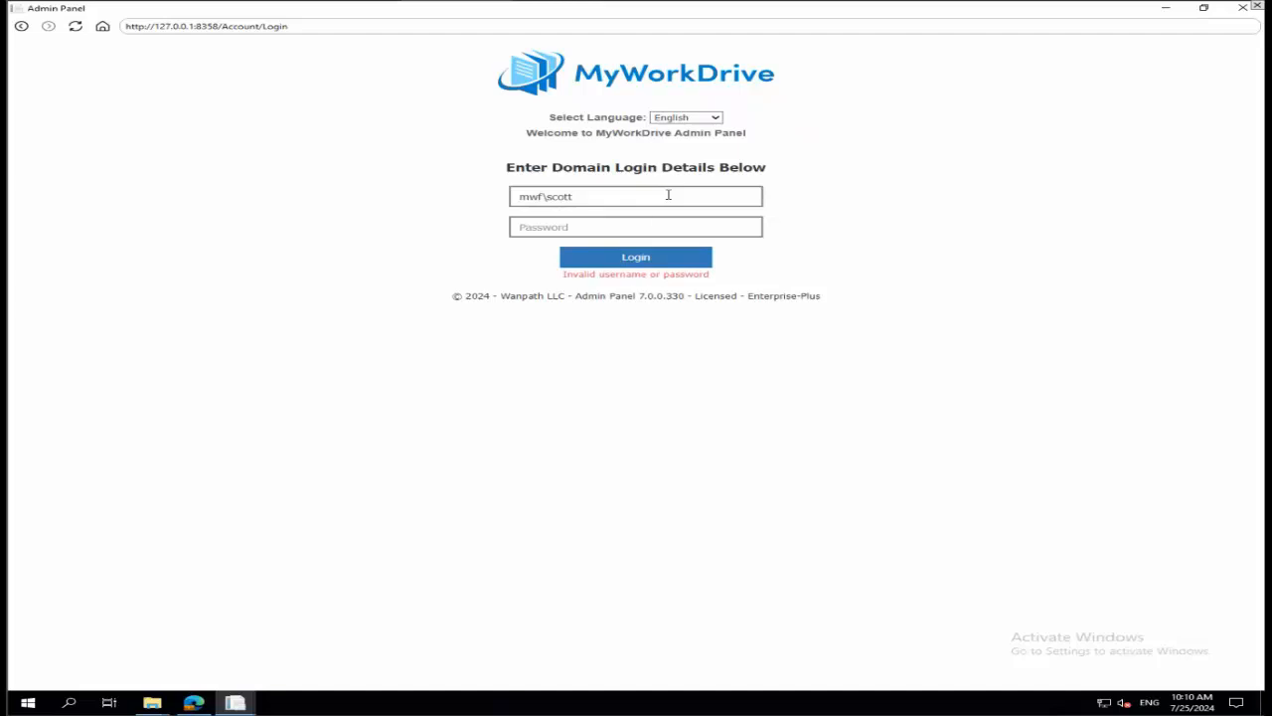
Re-enter the account password for the domain administrator and log in again.
{"action": "left_click", "coordinate": [655, 222]}
{"action": "type", "text": "****"}
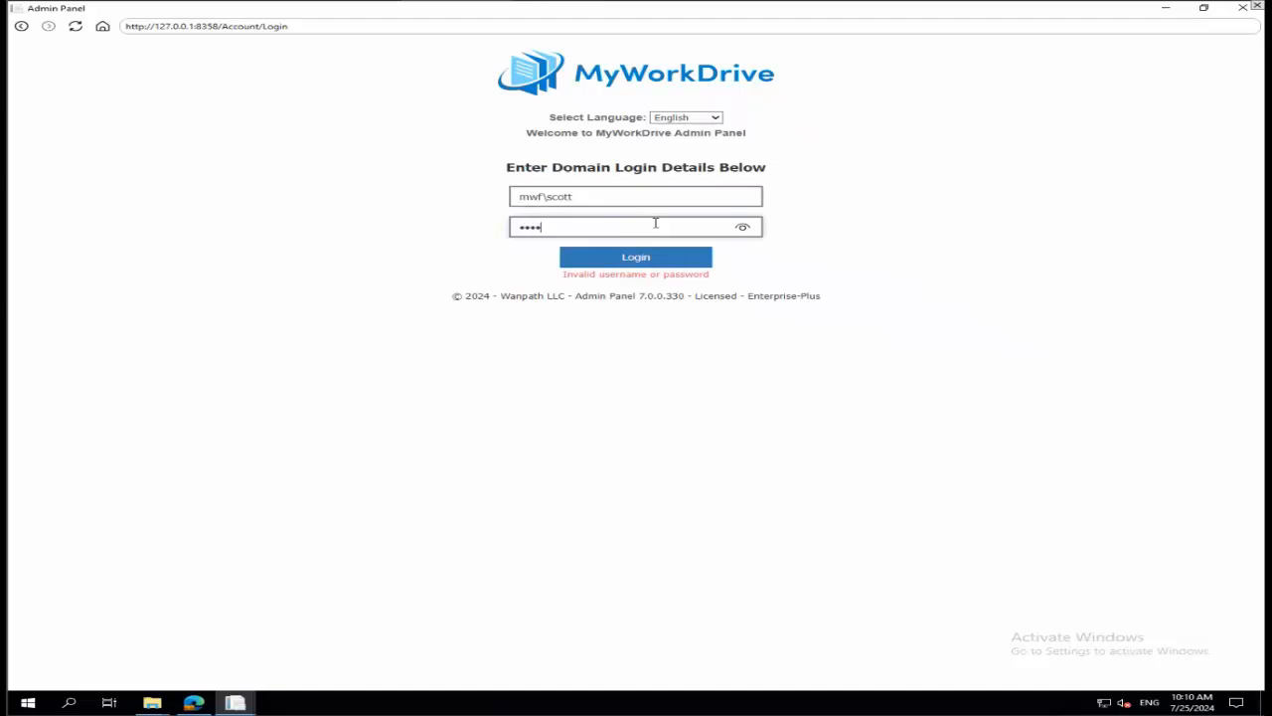
{"action": "type", "text": "*********"}
{"action": "key", "text": "Return"}
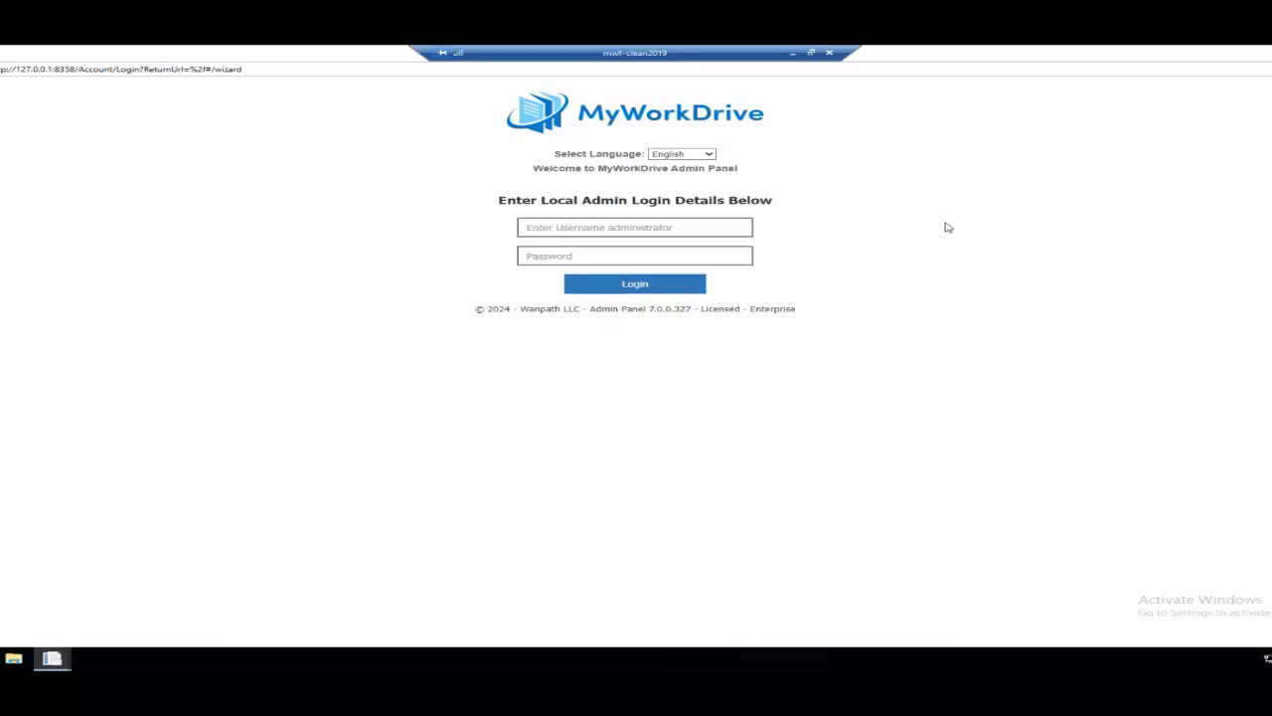
{"action": "left_click", "coordinate": [604, 228]}
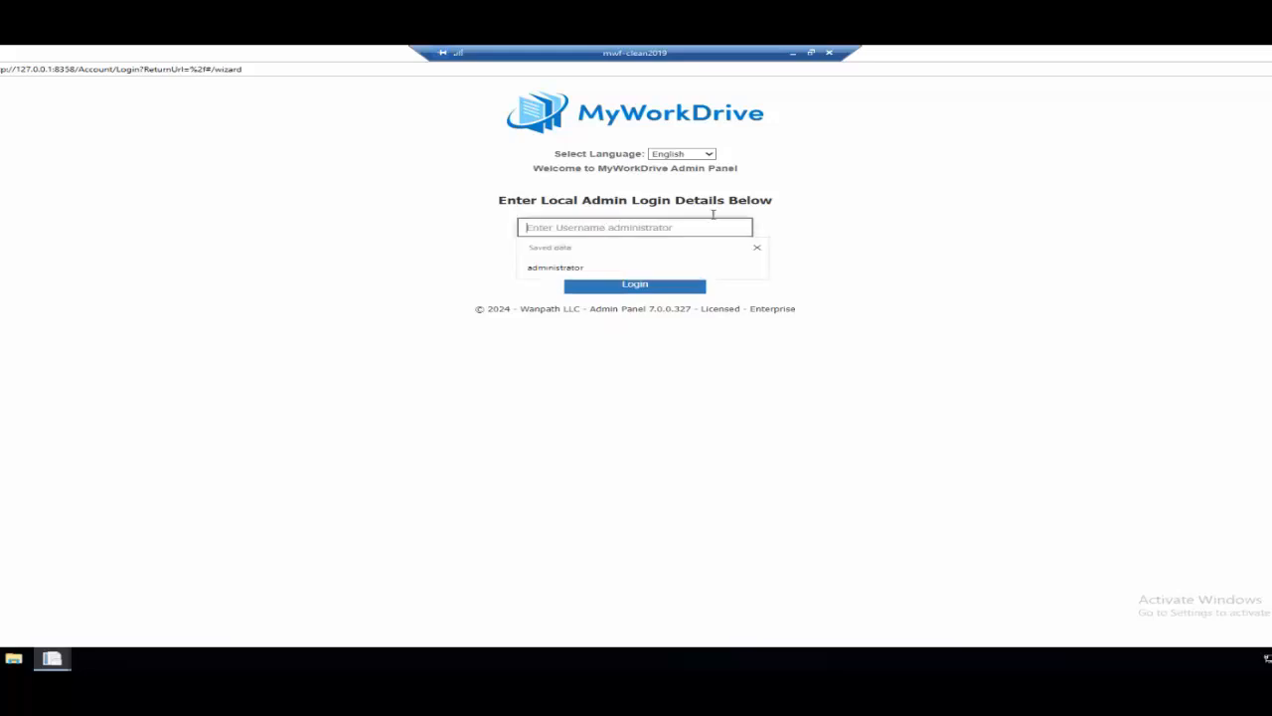
{"action": "left_click", "coordinate": [857, 197]}
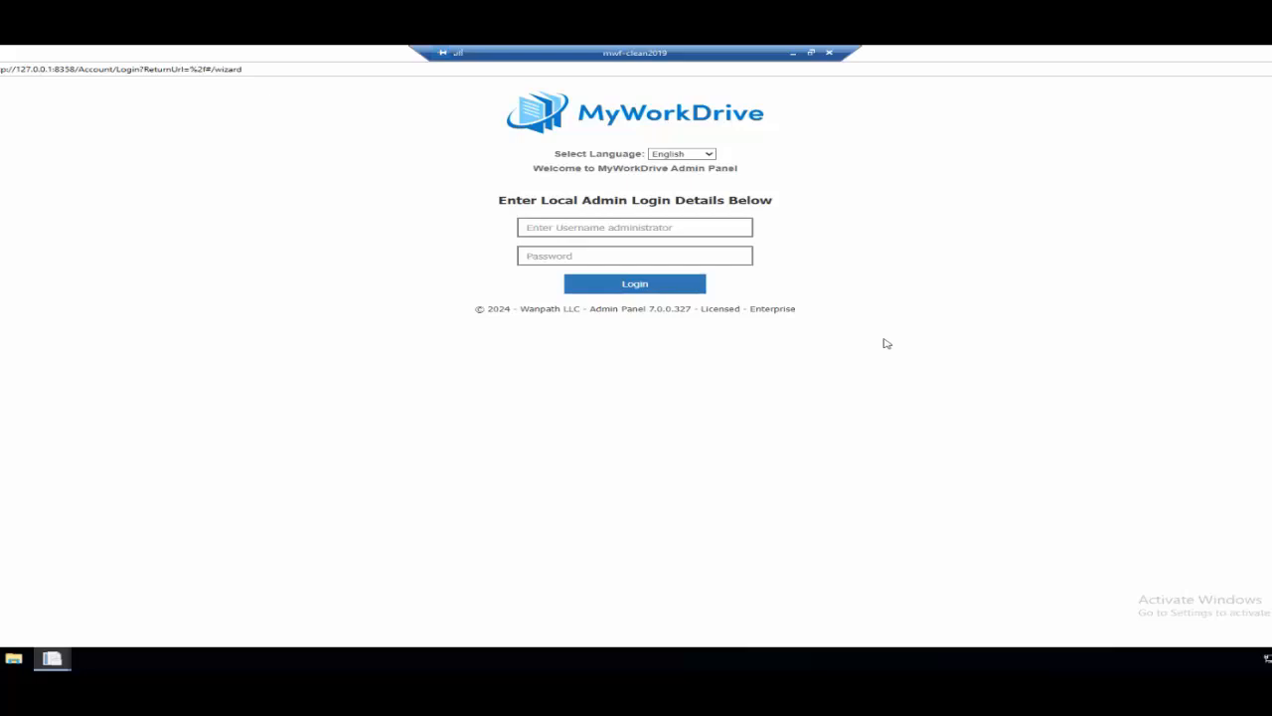
{"action": "left_click", "coordinate": [623, 225]}
{"action": "left_click", "coordinate": [874, 172]}
Log in to the mwf-clean2019 Admin Panel as the local administrator by entering the saved username and the account password.
{"action": "left_click", "coordinate": [660, 226]}
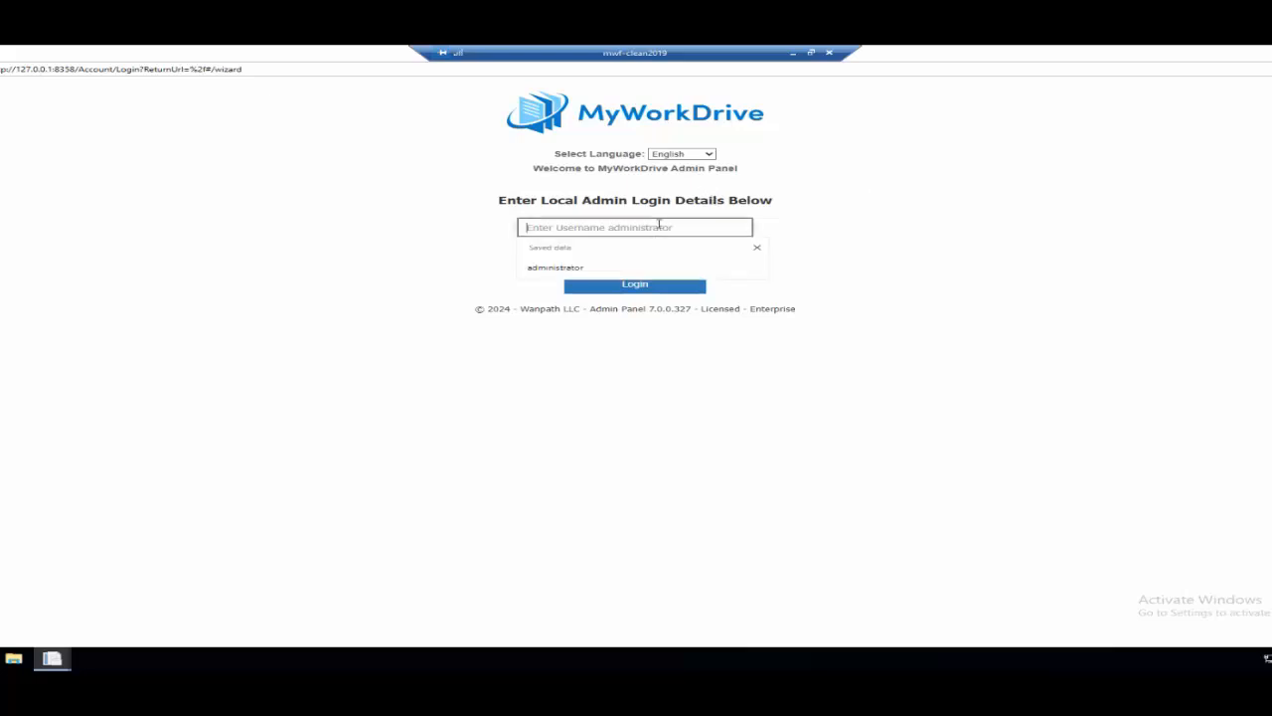
{"action": "left_click", "coordinate": [576, 267]}
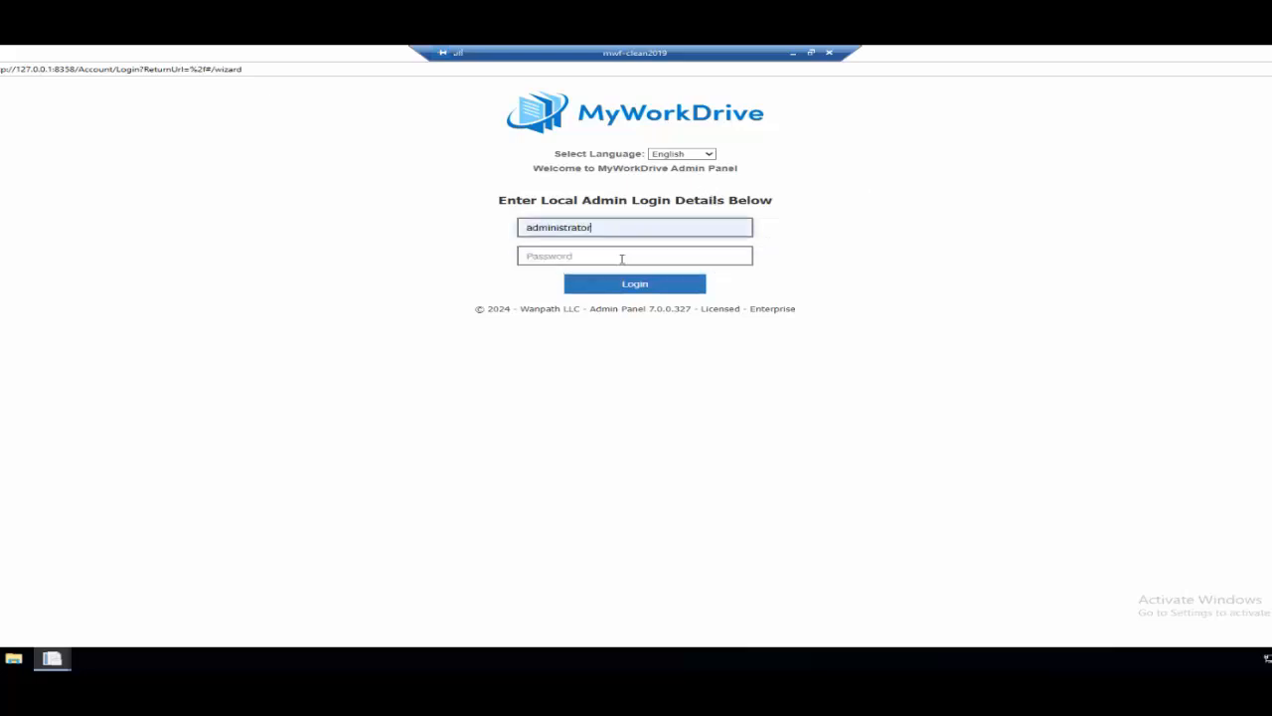
{"action": "left_click", "coordinate": [626, 253]}
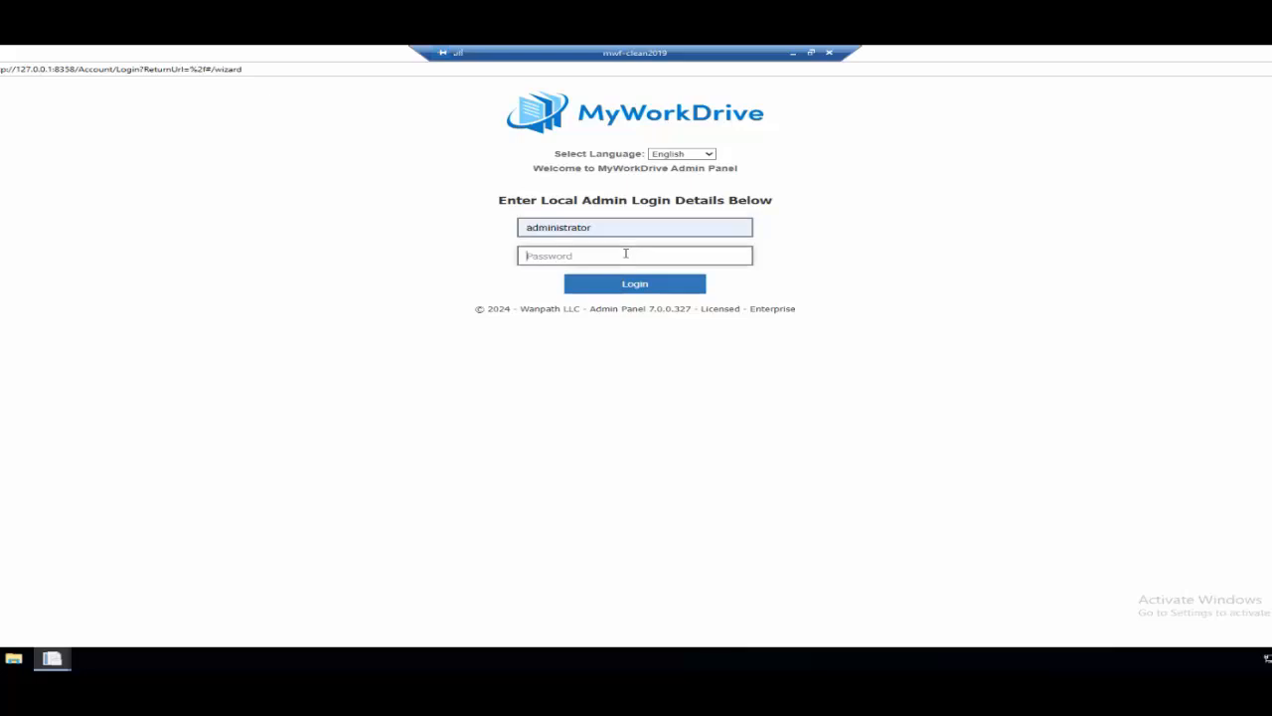
{"action": "type", "text": "************"}
{"action": "key", "text": "Return"}
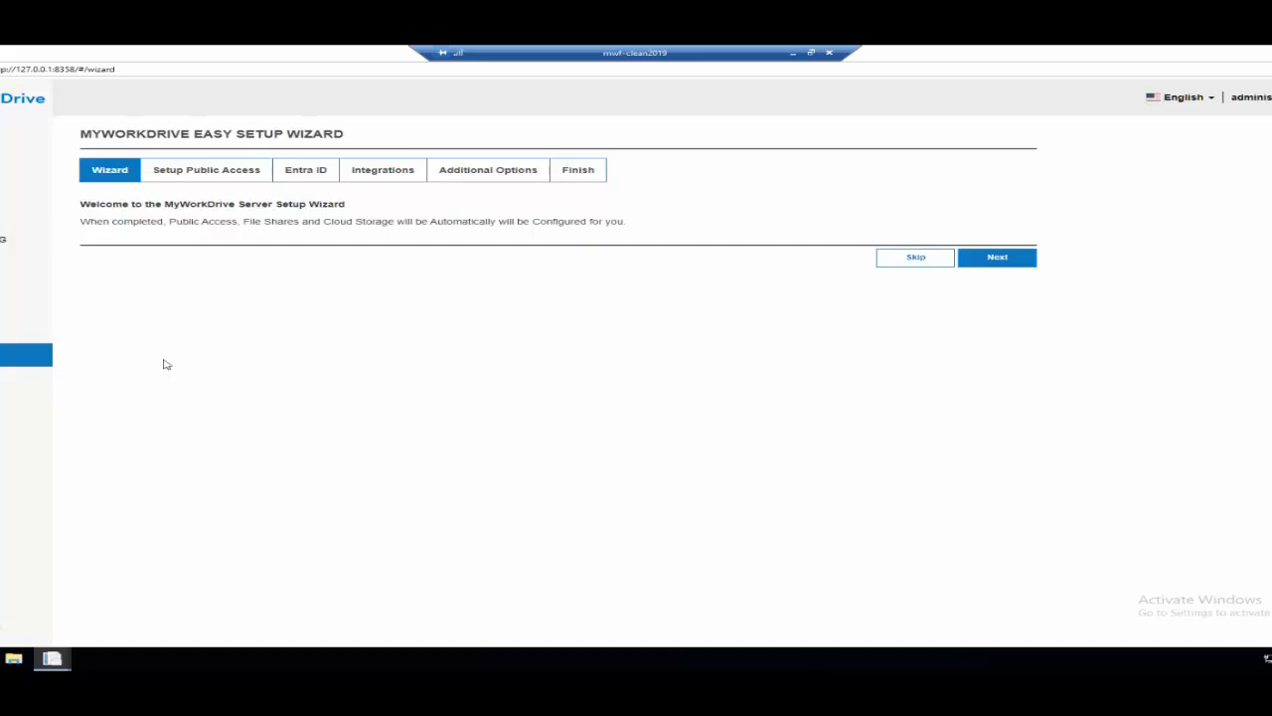
Start the Easy Setup Wizard and set the Cloud Web Connector site name to mwf-clean-2024-07-25.
{"action": "left_click", "coordinate": [997, 258]}
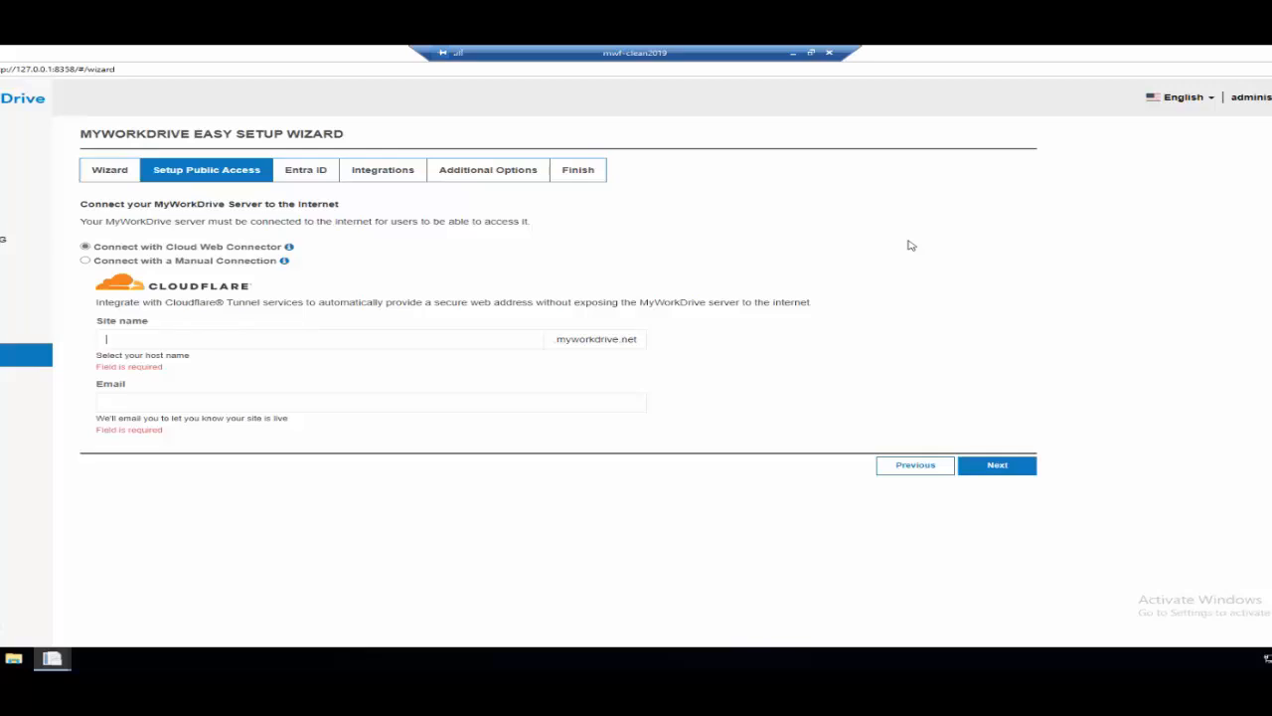
{"action": "type", "text": "mw"}
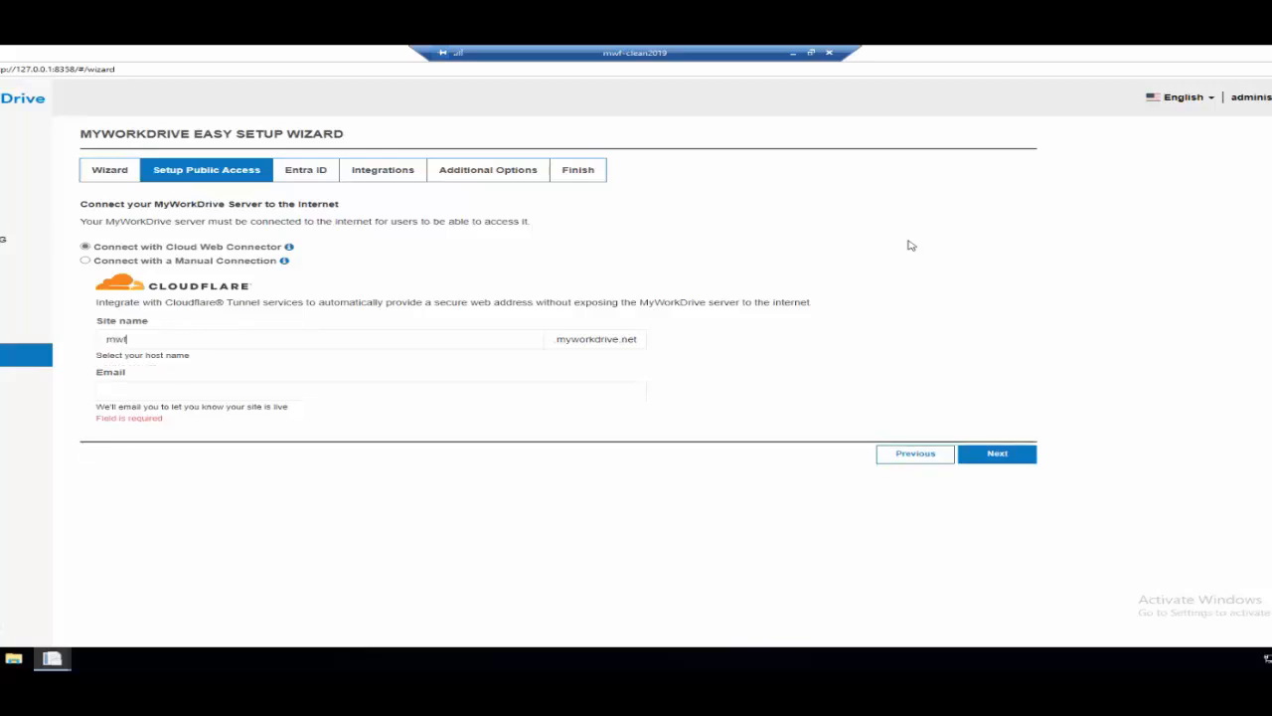
{"action": "type", "text": "f-clean"}
{"action": "type", "text": "-20"}
{"action": "type", "text": "4"}
{"action": "type", "text": "24"}
{"action": "type", "text": "-07"}
{"action": "type", "text": "-25"}
Enter the notification email for the public access setup and continue to the Entra ID stage.
{"action": "left_click", "coordinate": [143, 393]}
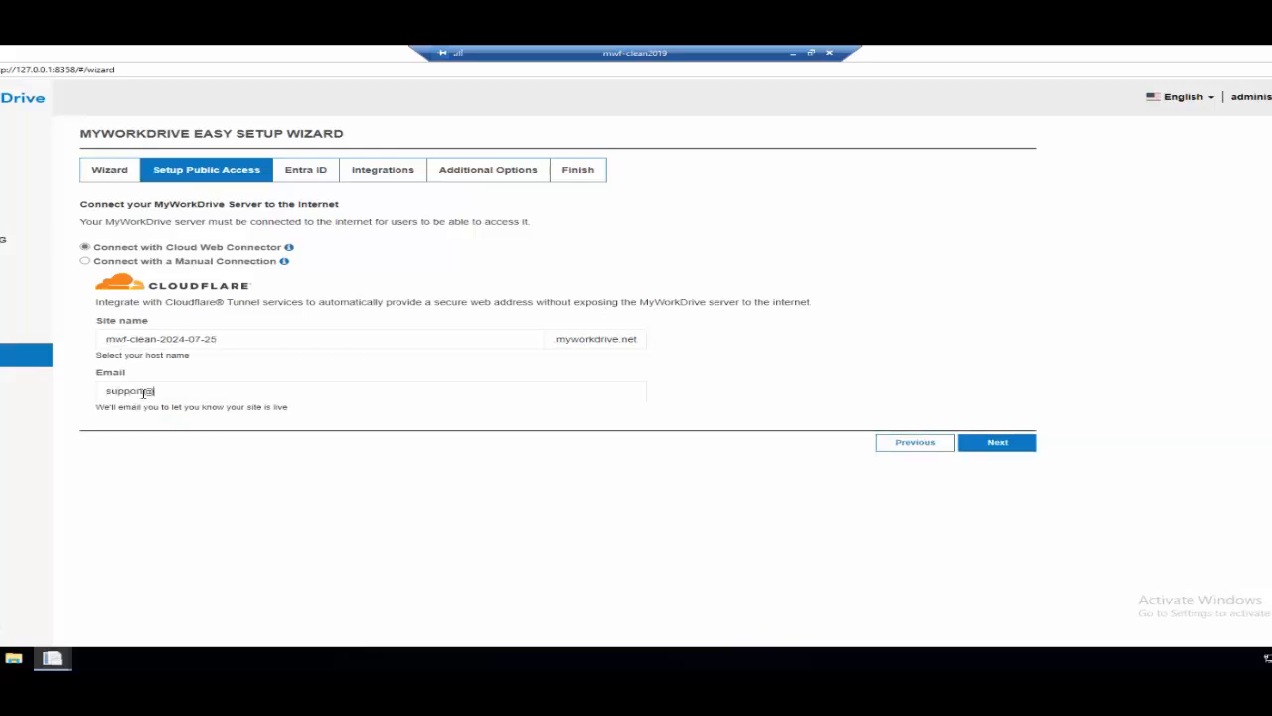
{"action": "left_click", "coordinate": [1007, 453]}
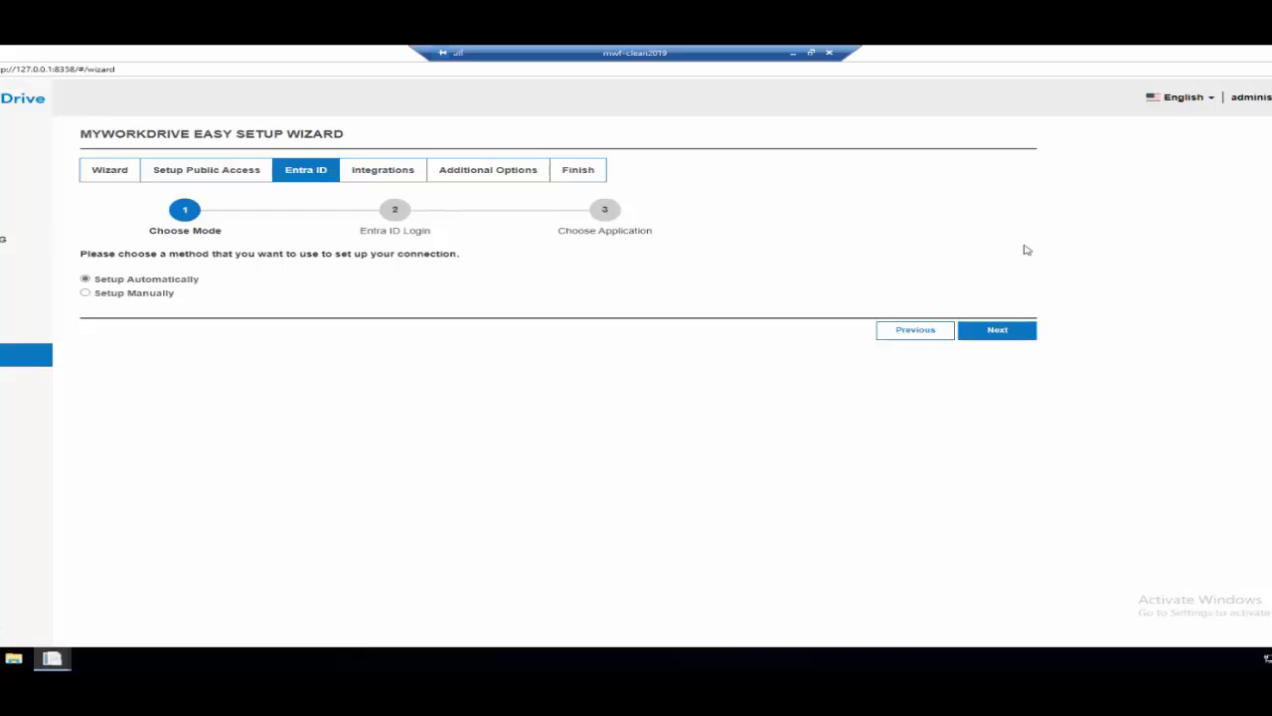
Open Internet Information Services (IIS) Manager from Administrative Tools and show the WanPath.WebClient site under MWF-CLEAN2019.
{"action": "left_click", "coordinate": [0, 658]}
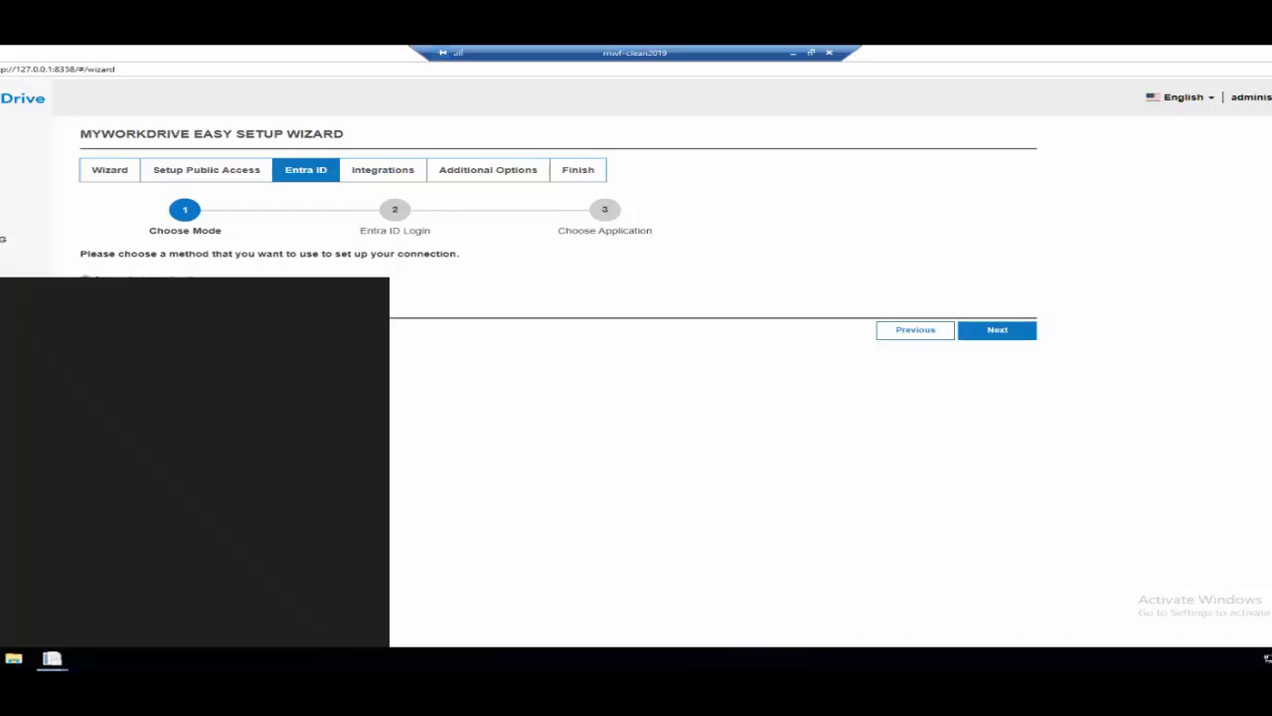
{"action": "left_click", "coordinate": [203, 387]}
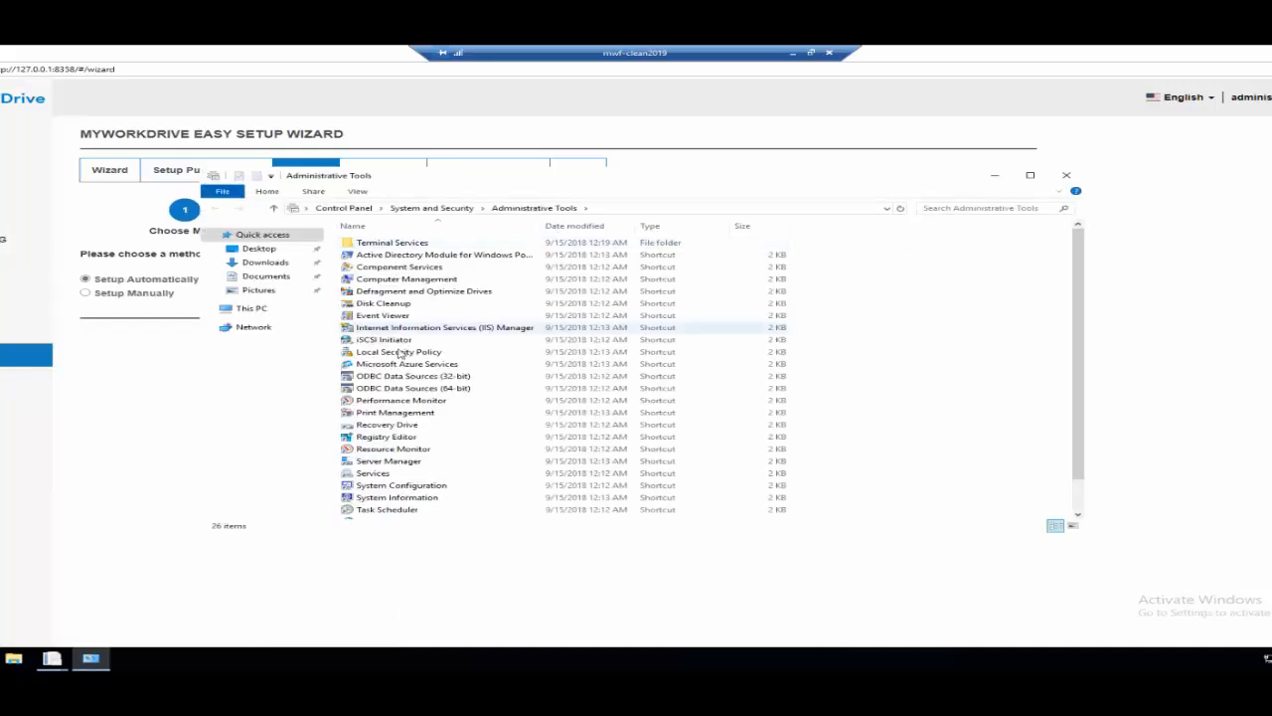
{"action": "left_click", "coordinate": [428, 327]}
{"action": "double_click", "coordinate": [524, 327]}
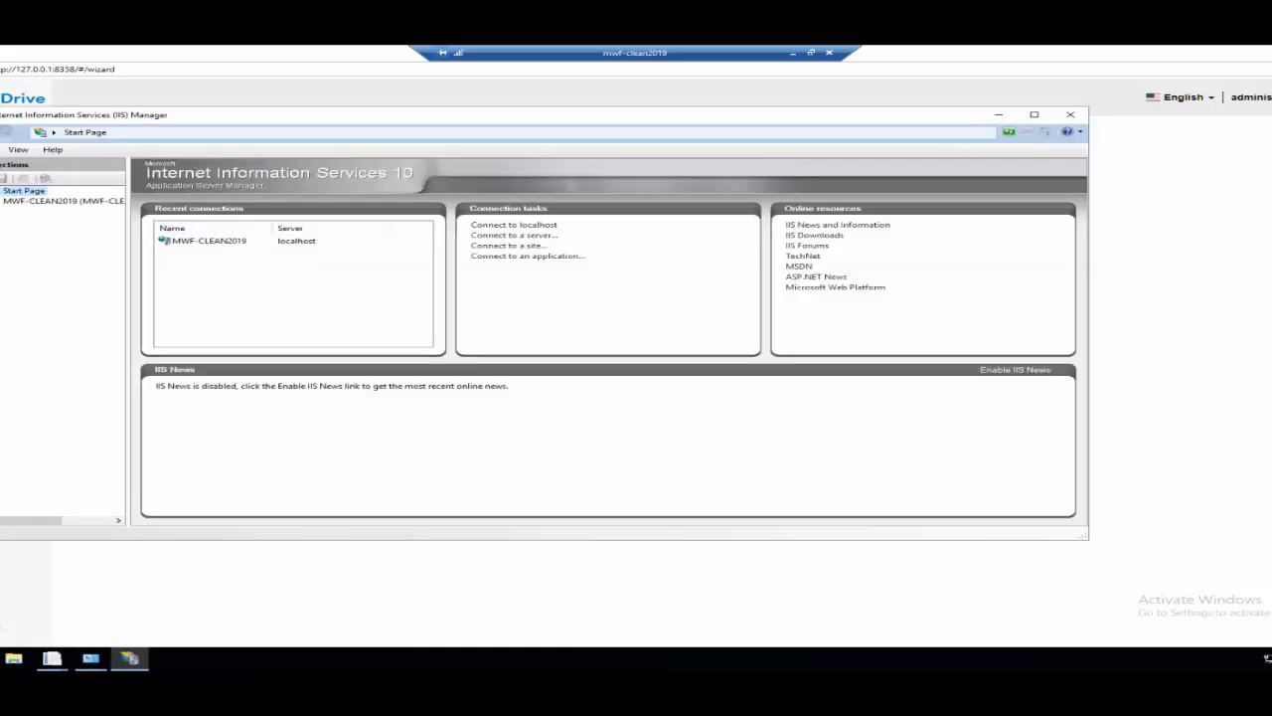
{"action": "left_click", "coordinate": [37, 202]}
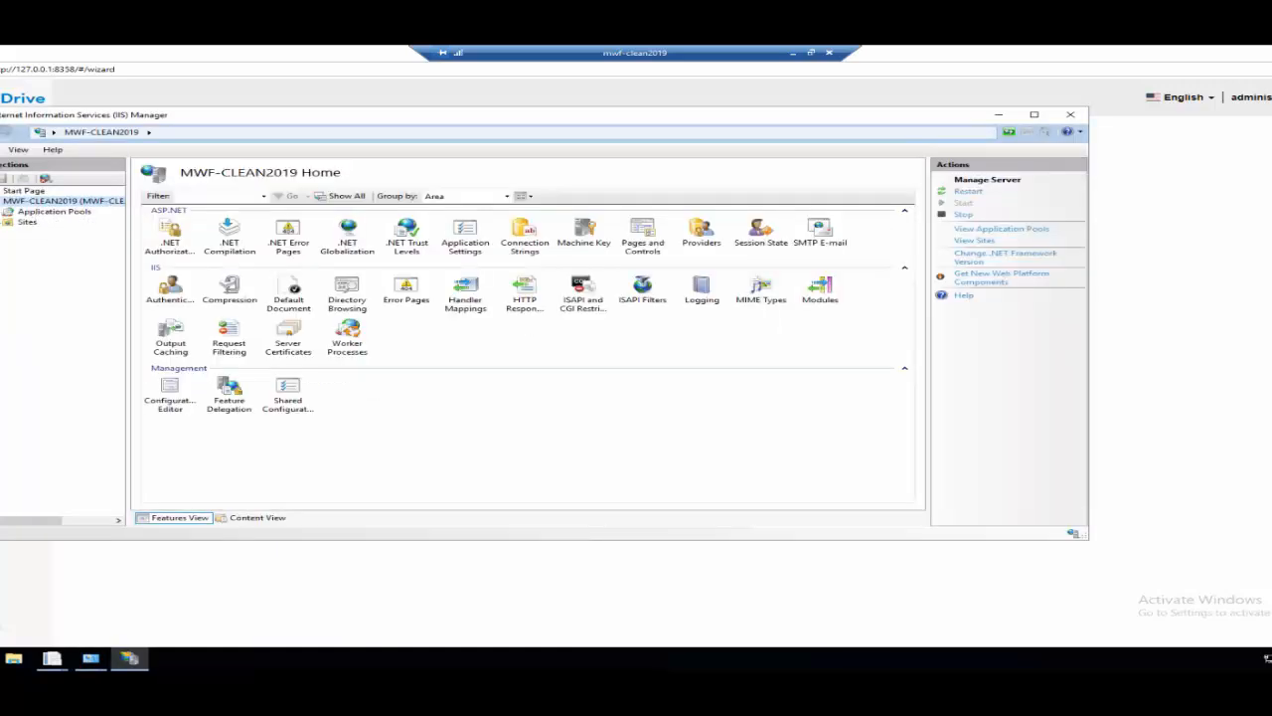
{"action": "left_click", "coordinate": [4, 222]}
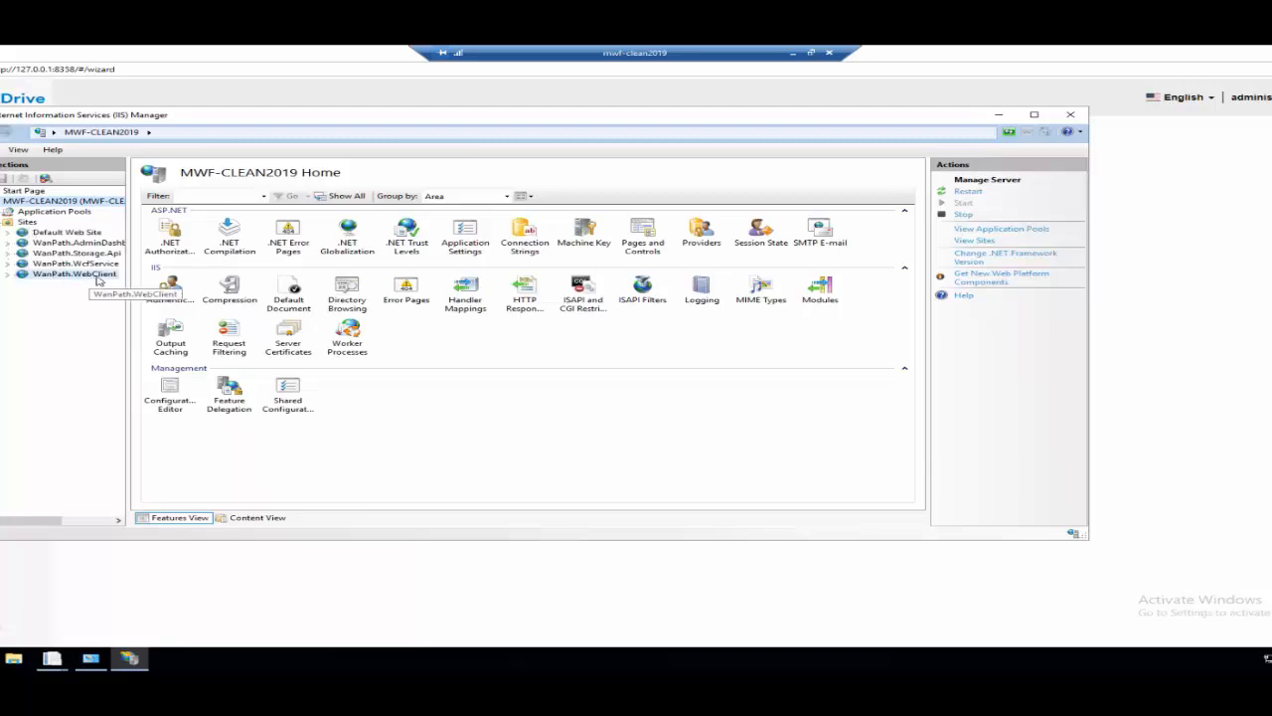
{"action": "left_click", "coordinate": [71, 274]}
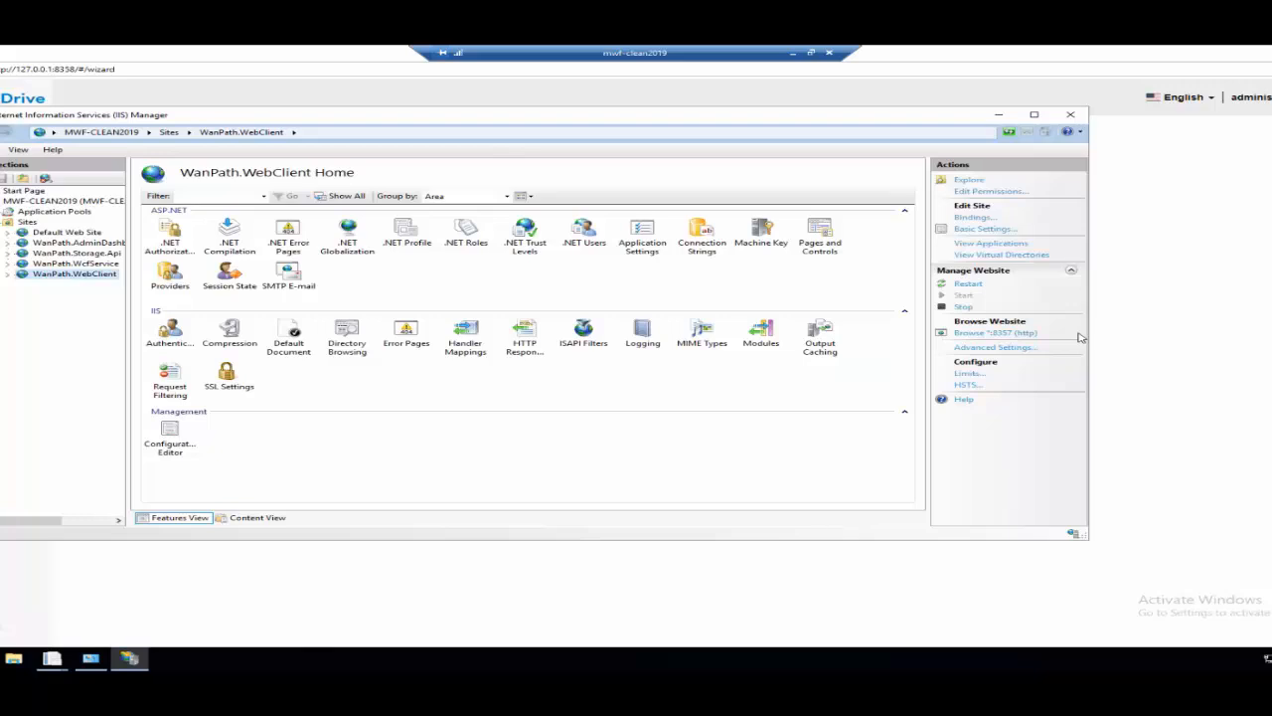
Review the https options for a new WanPath.WebClient site binding, then return to the setup wizard without adding it.
{"action": "left_click", "coordinate": [974, 217]}
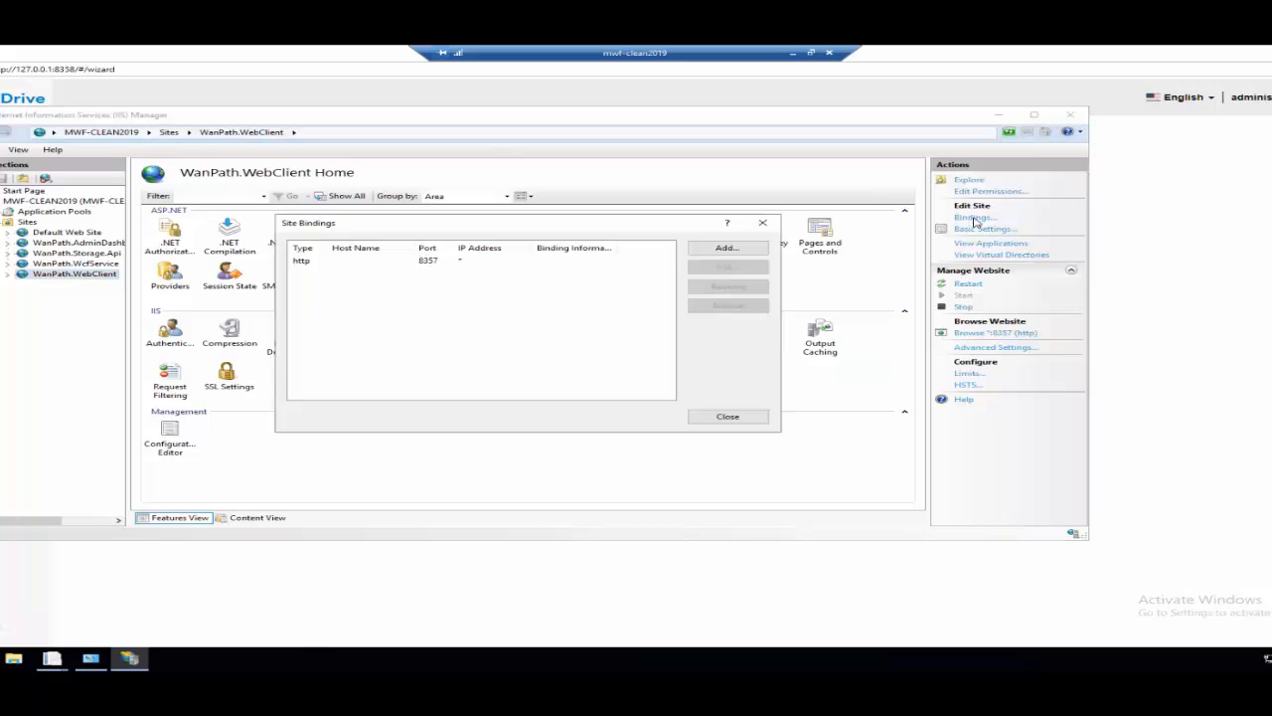
{"action": "left_click", "coordinate": [727, 247]}
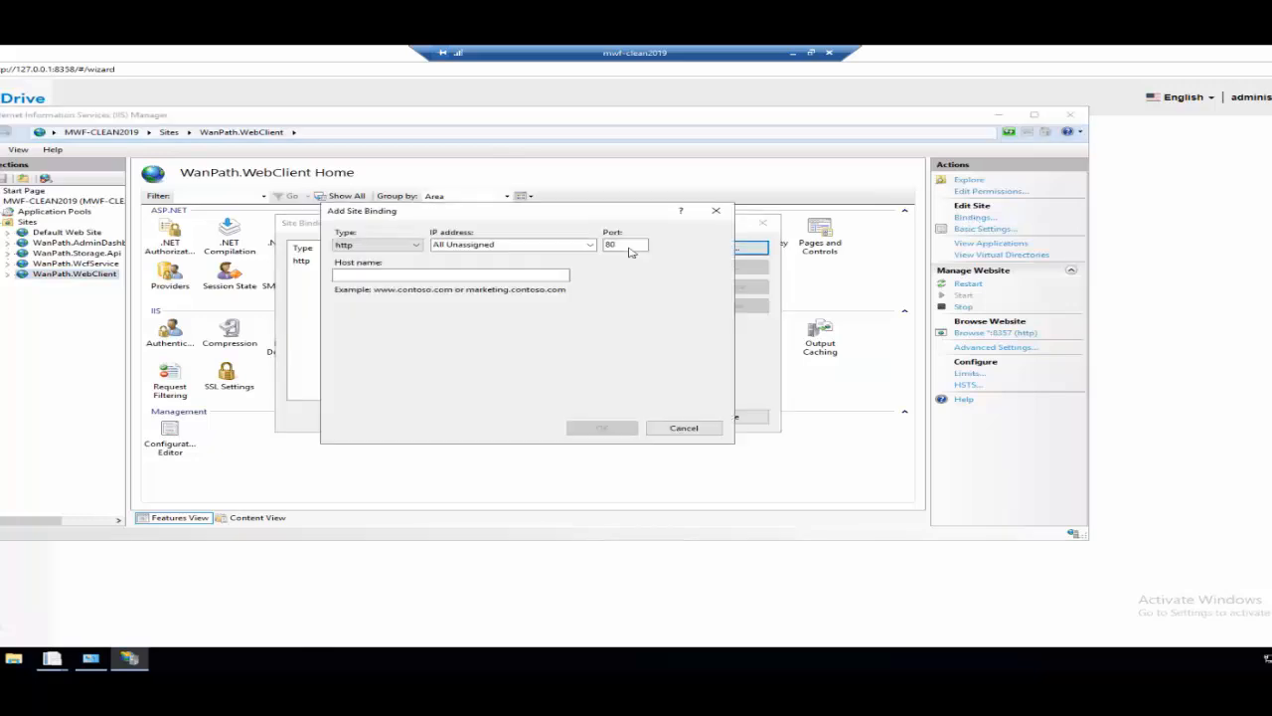
{"action": "left_click", "coordinate": [404, 247]}
{"action": "left_click", "coordinate": [365, 265]}
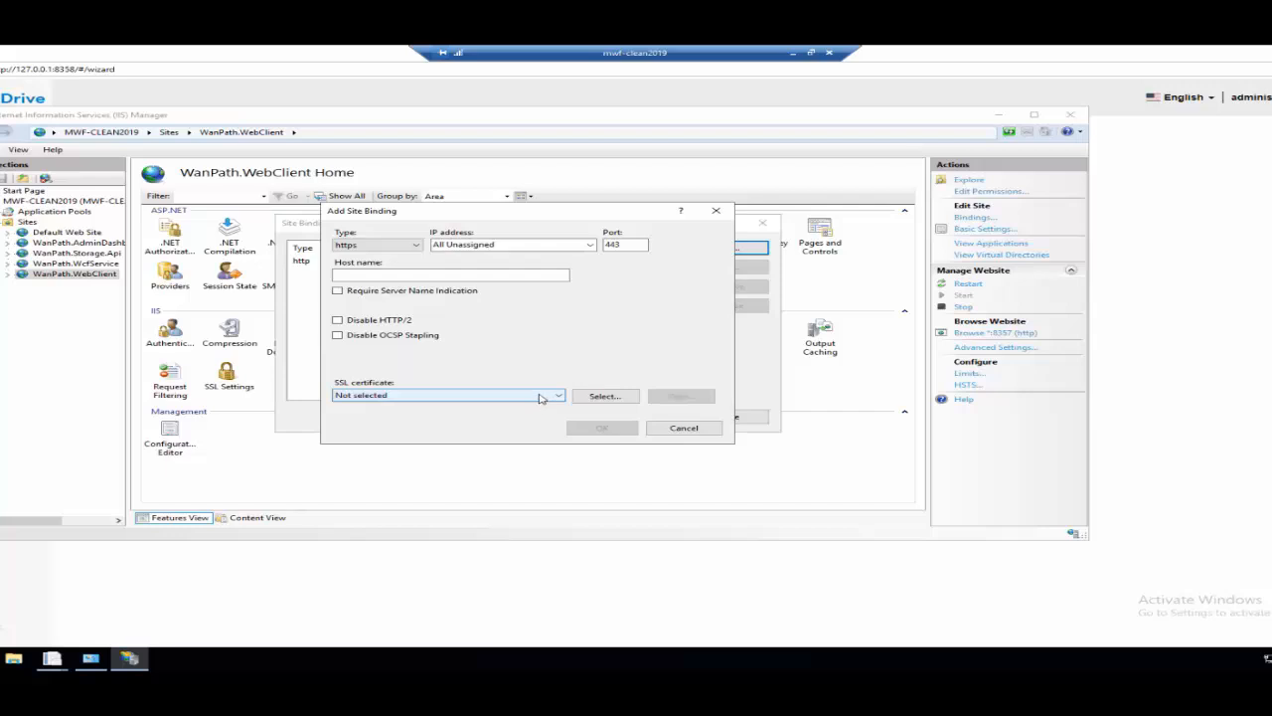
{"action": "left_click", "coordinate": [702, 434]}
{"action": "left_click", "coordinate": [727, 418]}
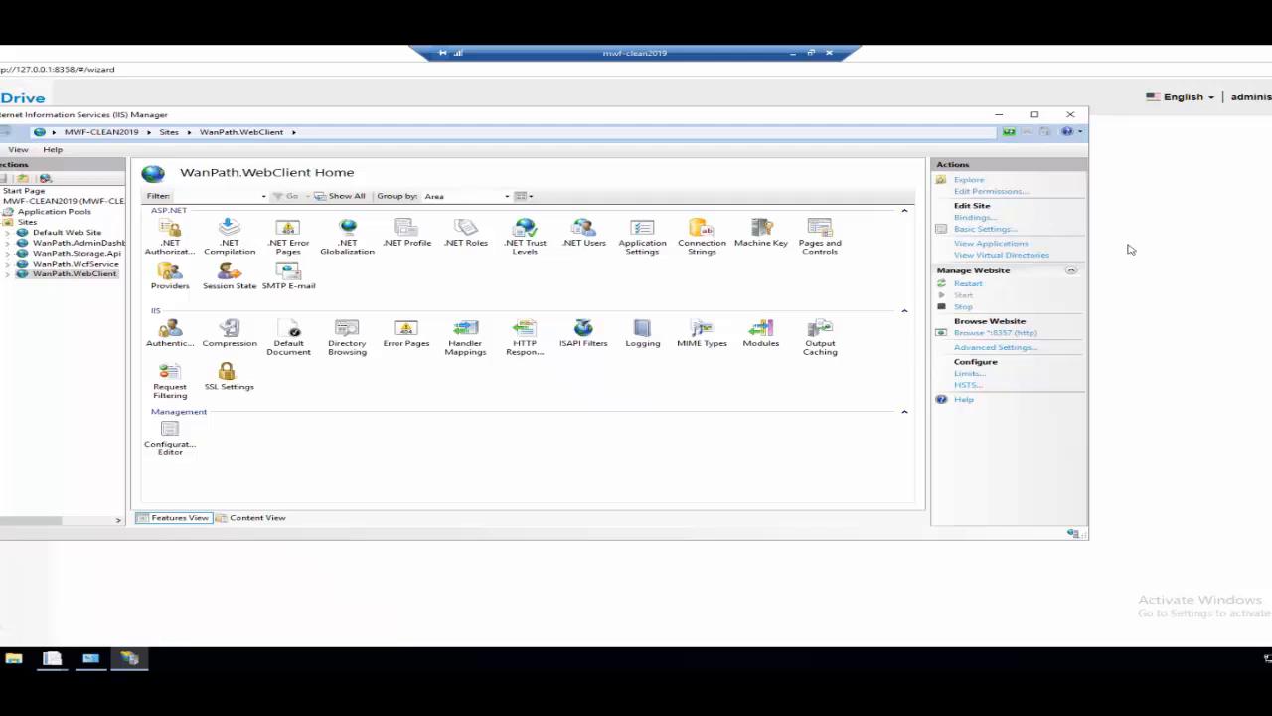
{"action": "left_click", "coordinate": [1069, 117]}
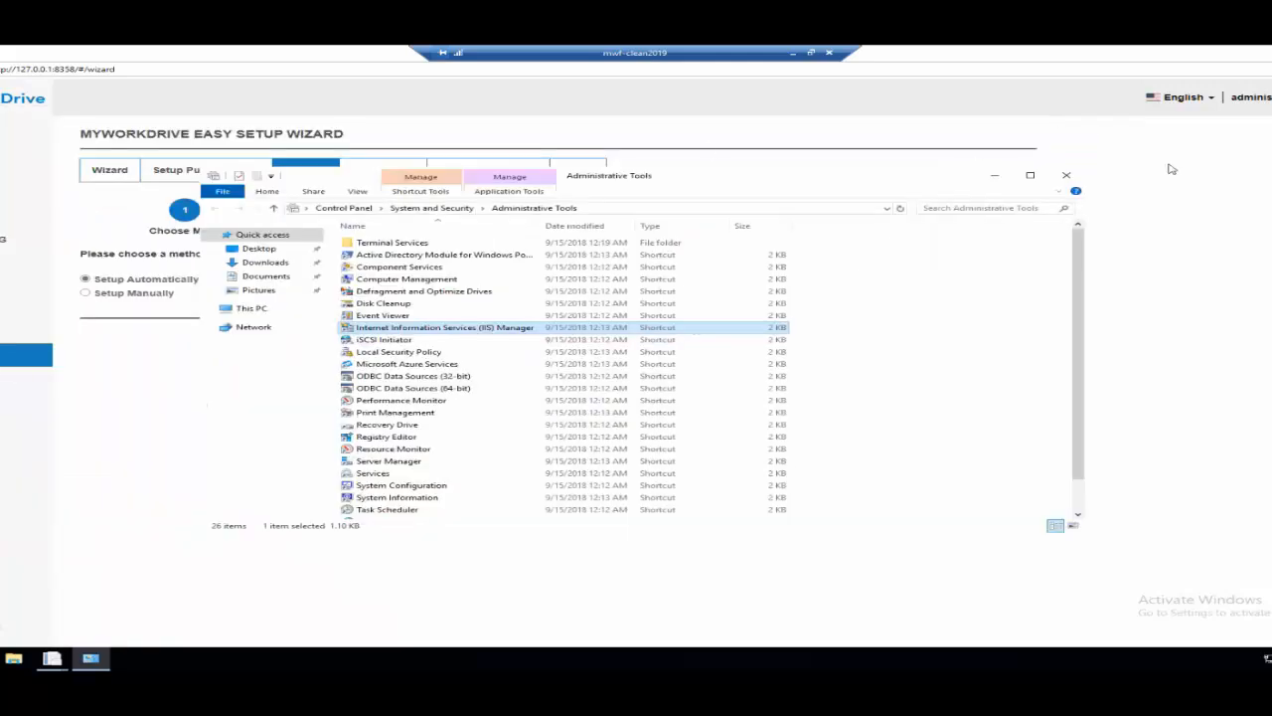
{"action": "left_click", "coordinate": [1066, 175]}
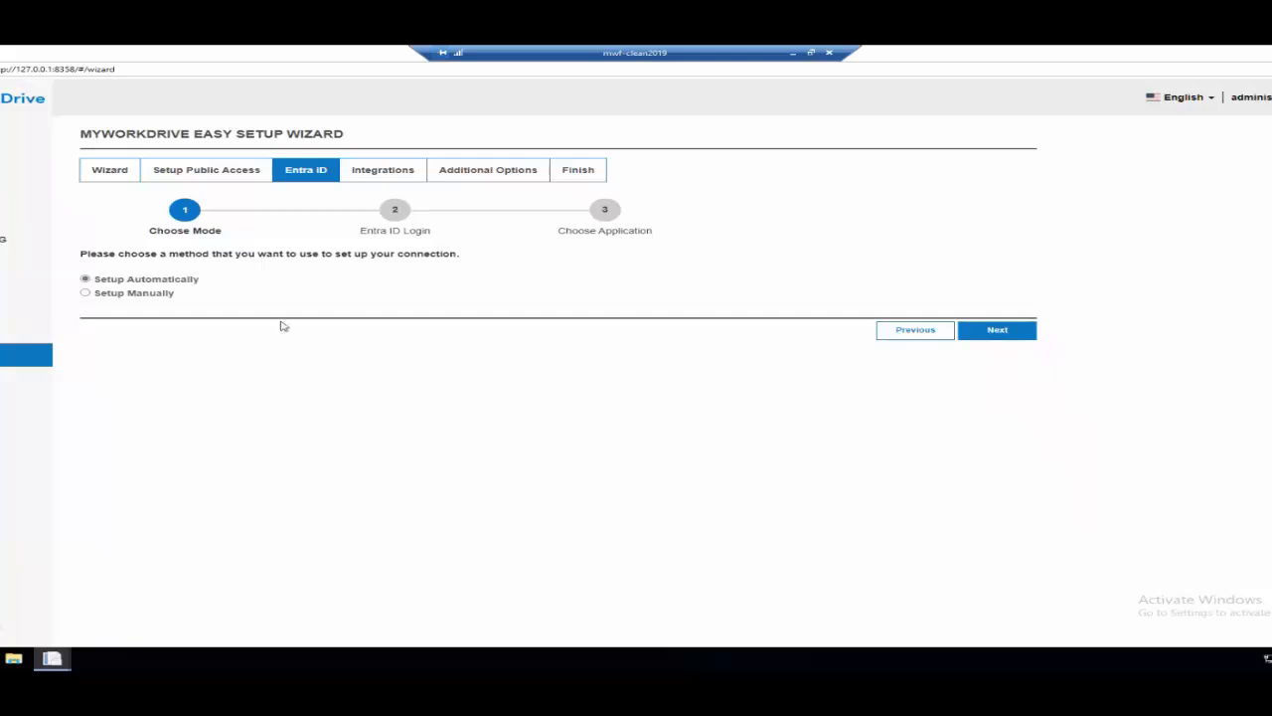
Look at the manual Entra ID setup option, then choose Setup Automatically and continue to the Entra ID login.
{"action": "left_click", "coordinate": [85, 293]}
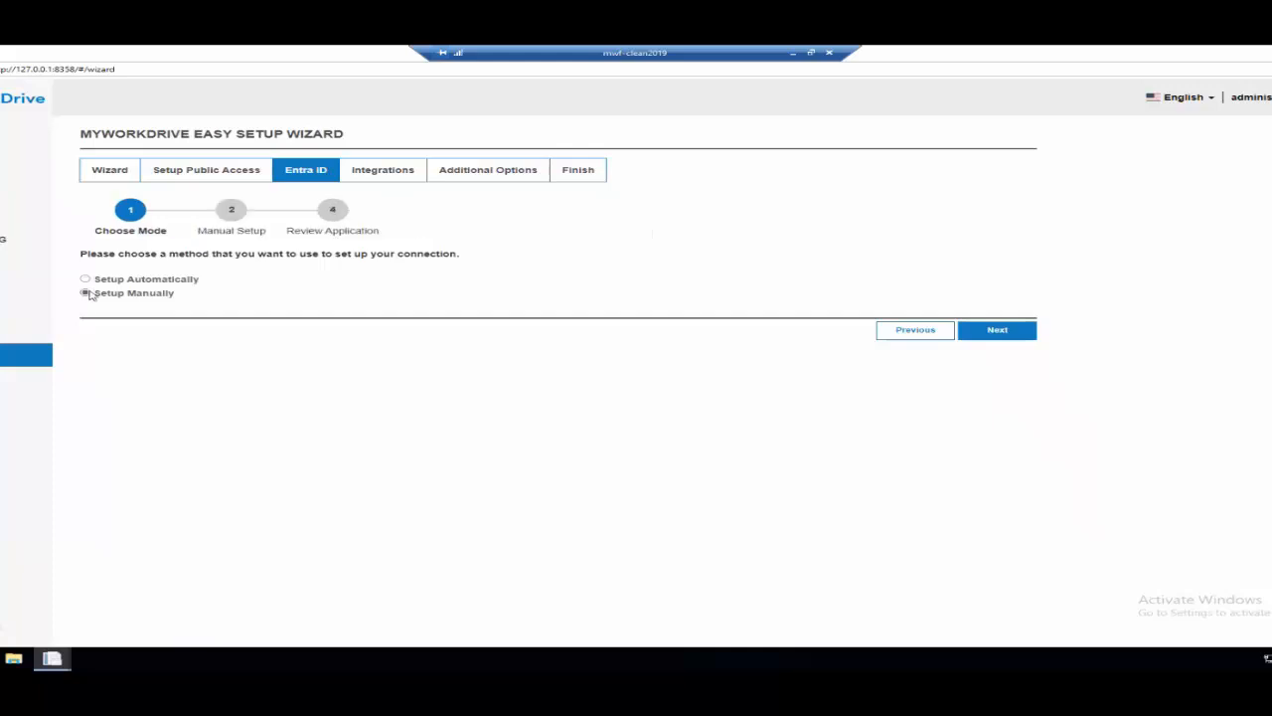
{"action": "left_click", "coordinate": [86, 279]}
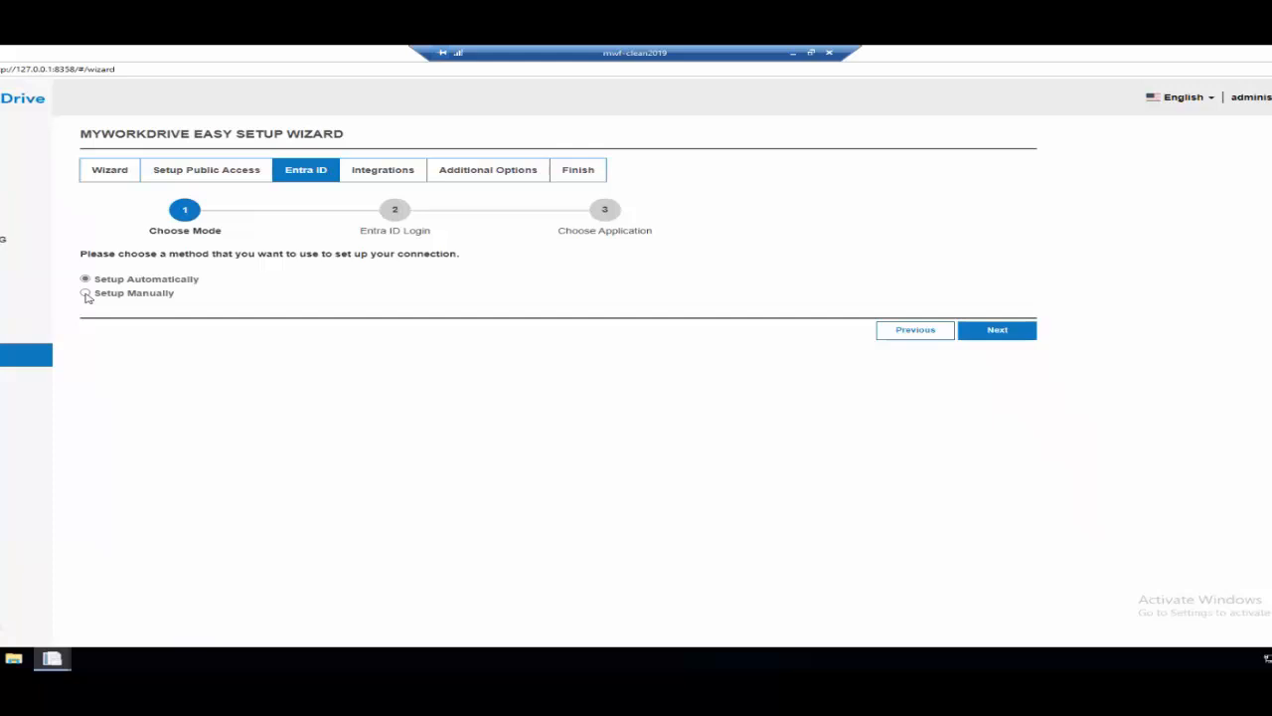
{"action": "left_click", "coordinate": [983, 339]}
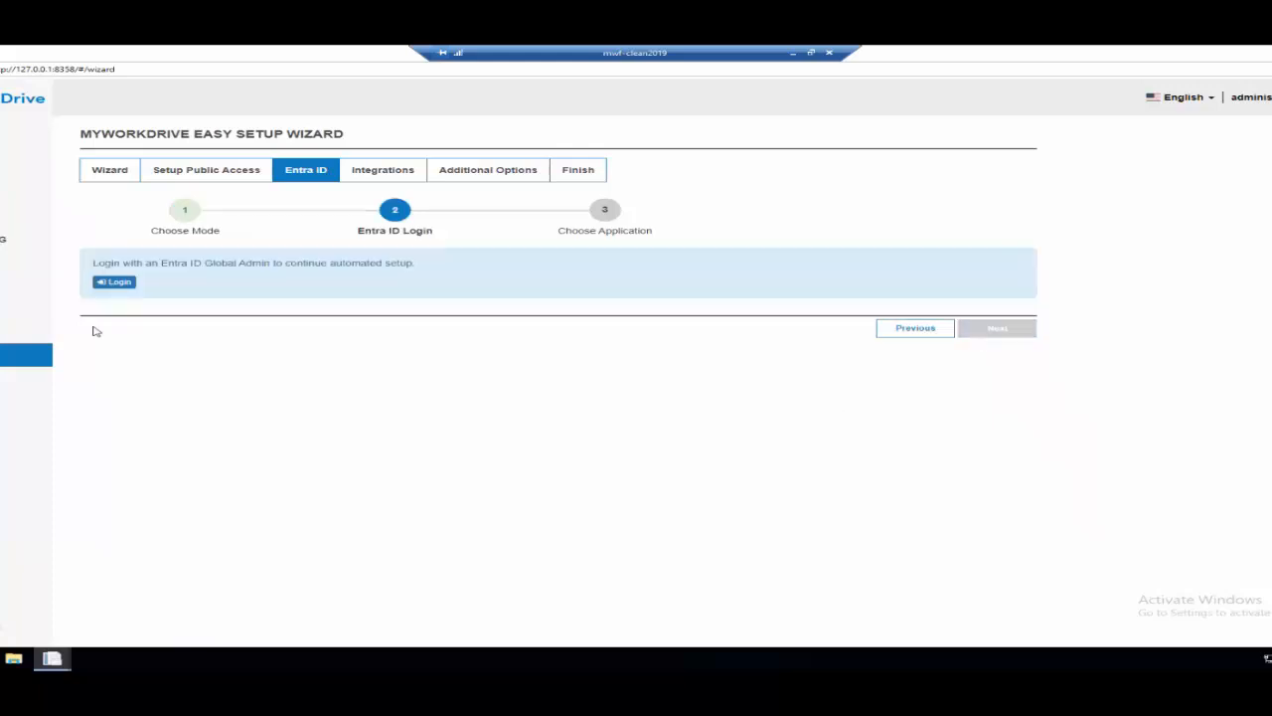
Start the Entra ID login, copy the device code, and submit it on the Microsoft device login page.
{"action": "left_click", "coordinate": [116, 284]}
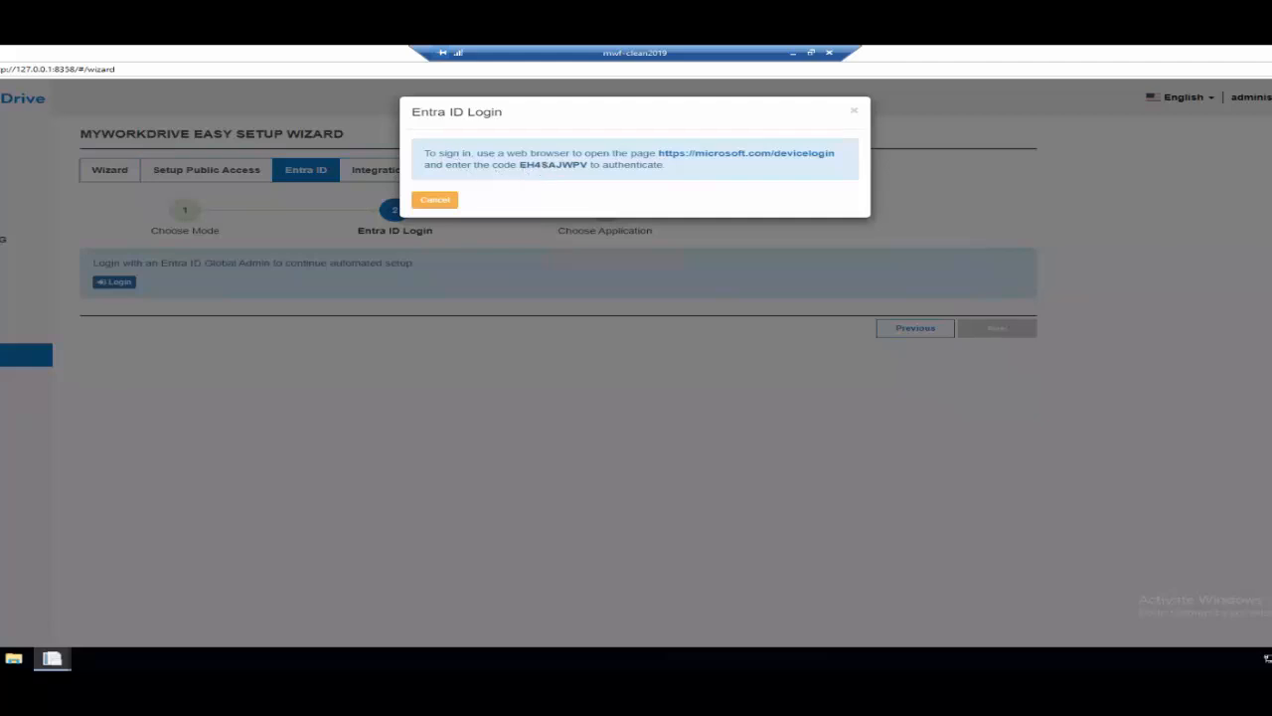
{"action": "left_click", "coordinate": [545, 167]}
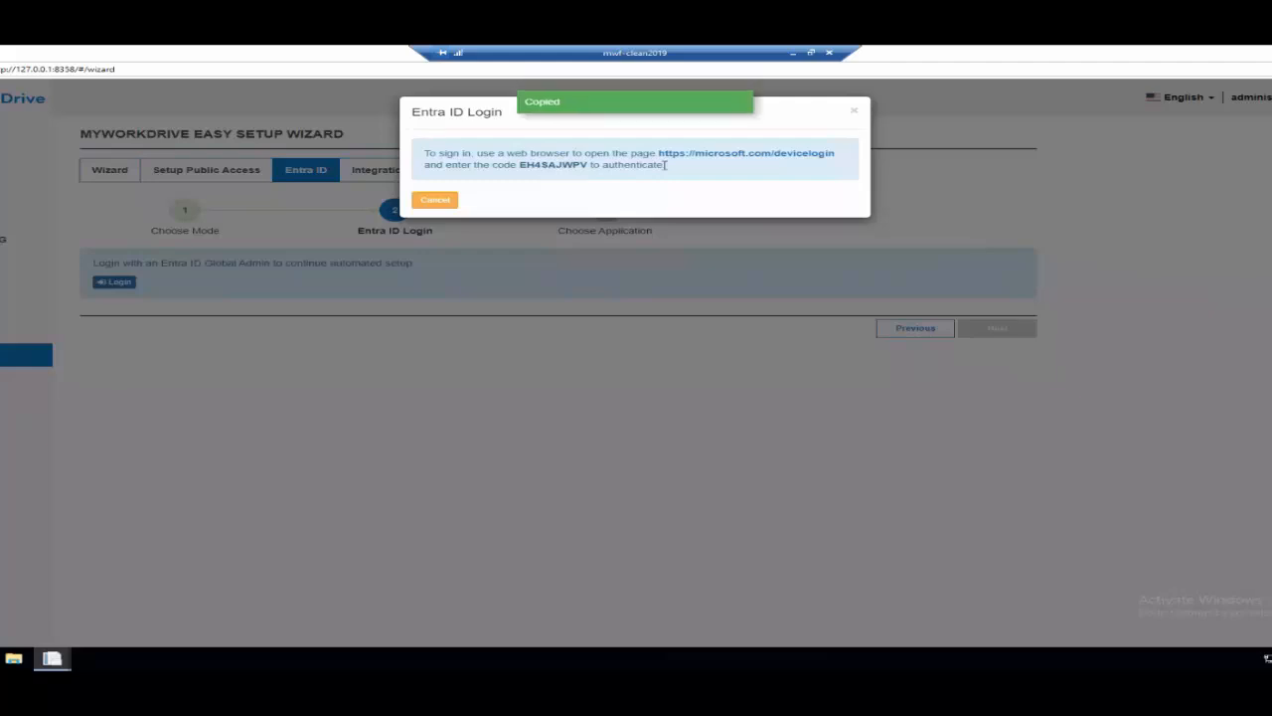
{"action": "left_click", "coordinate": [755, 154]}
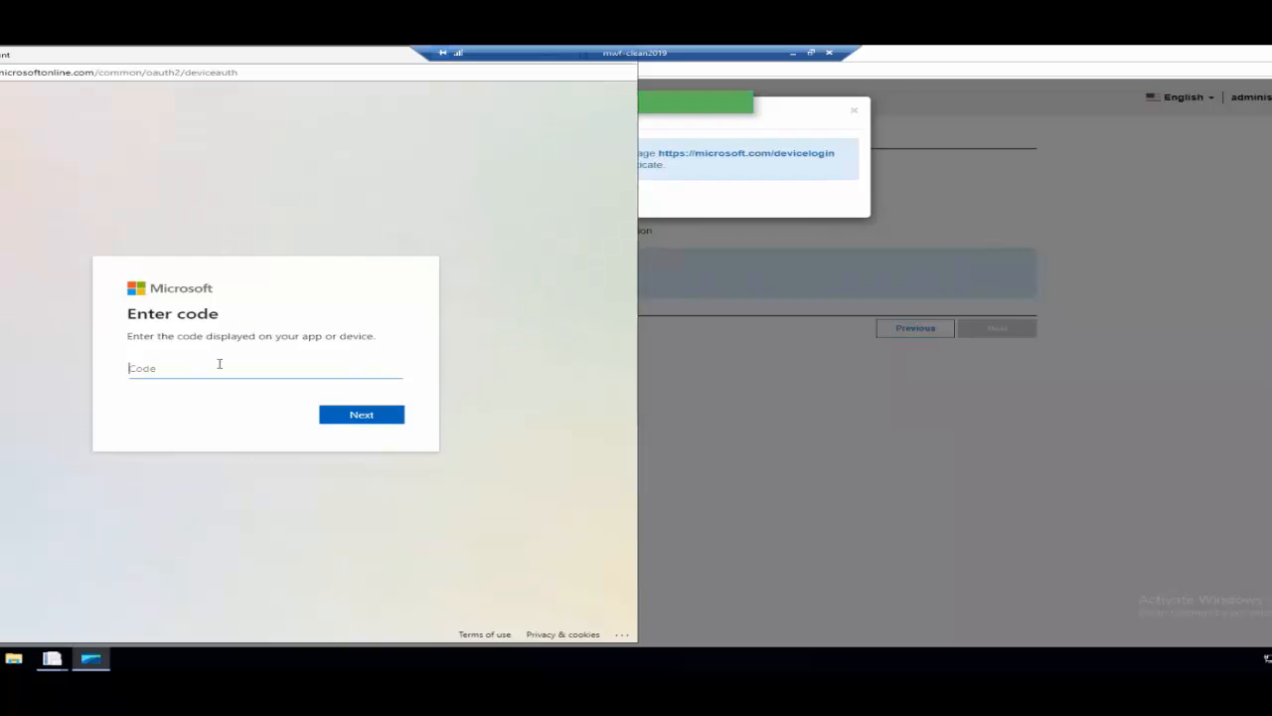
{"action": "right_click", "coordinate": [208, 371]}
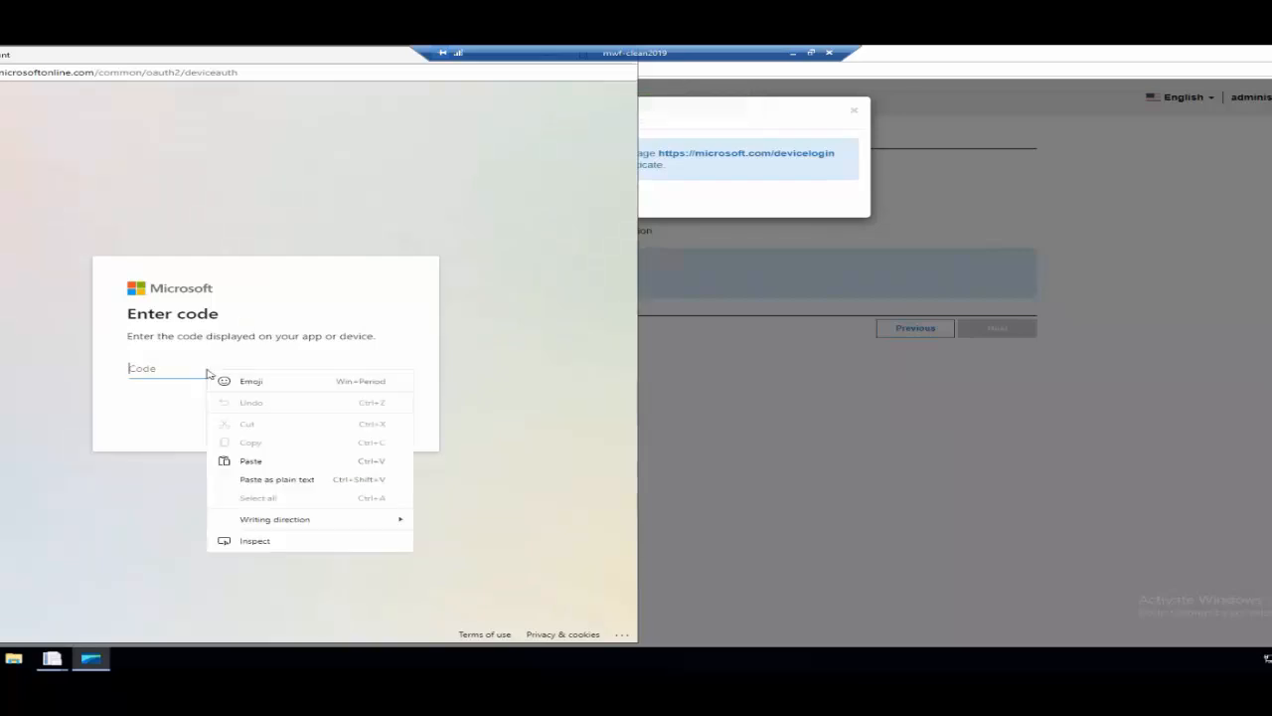
{"action": "left_click", "coordinate": [267, 461]}
{"action": "left_click", "coordinate": [373, 422]}
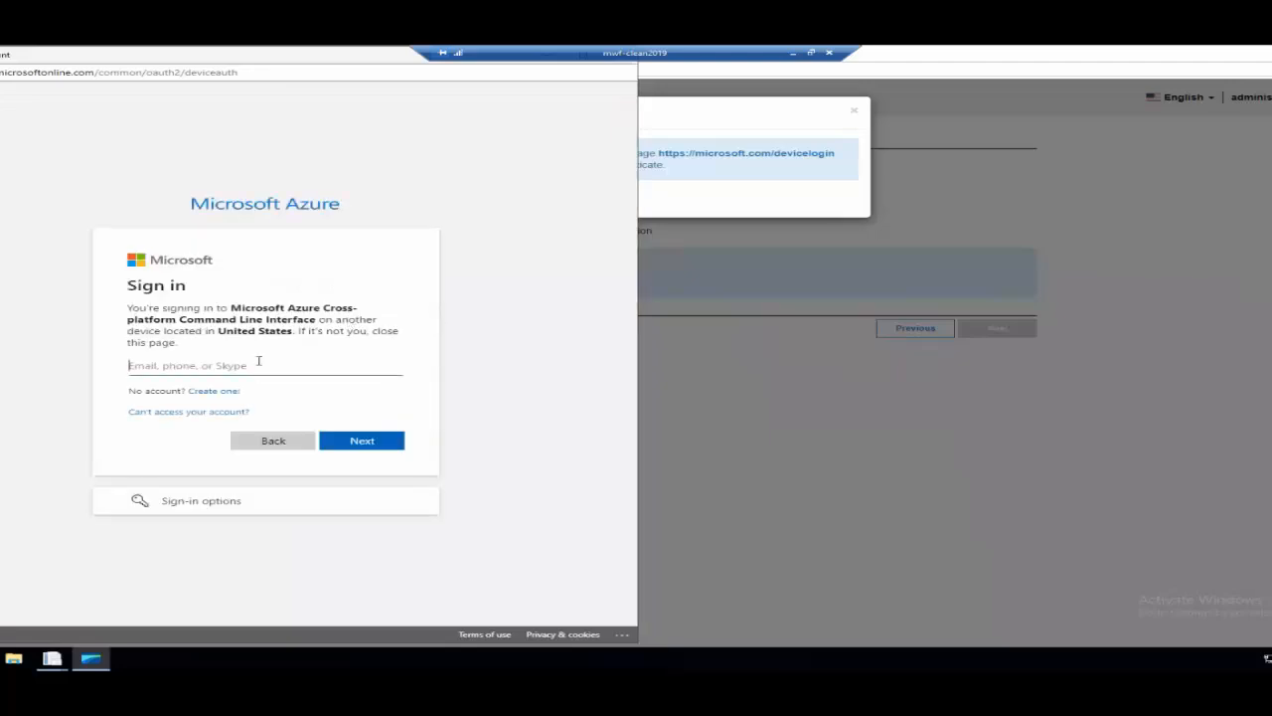
{"action": "left_click", "coordinate": [394, 446]}
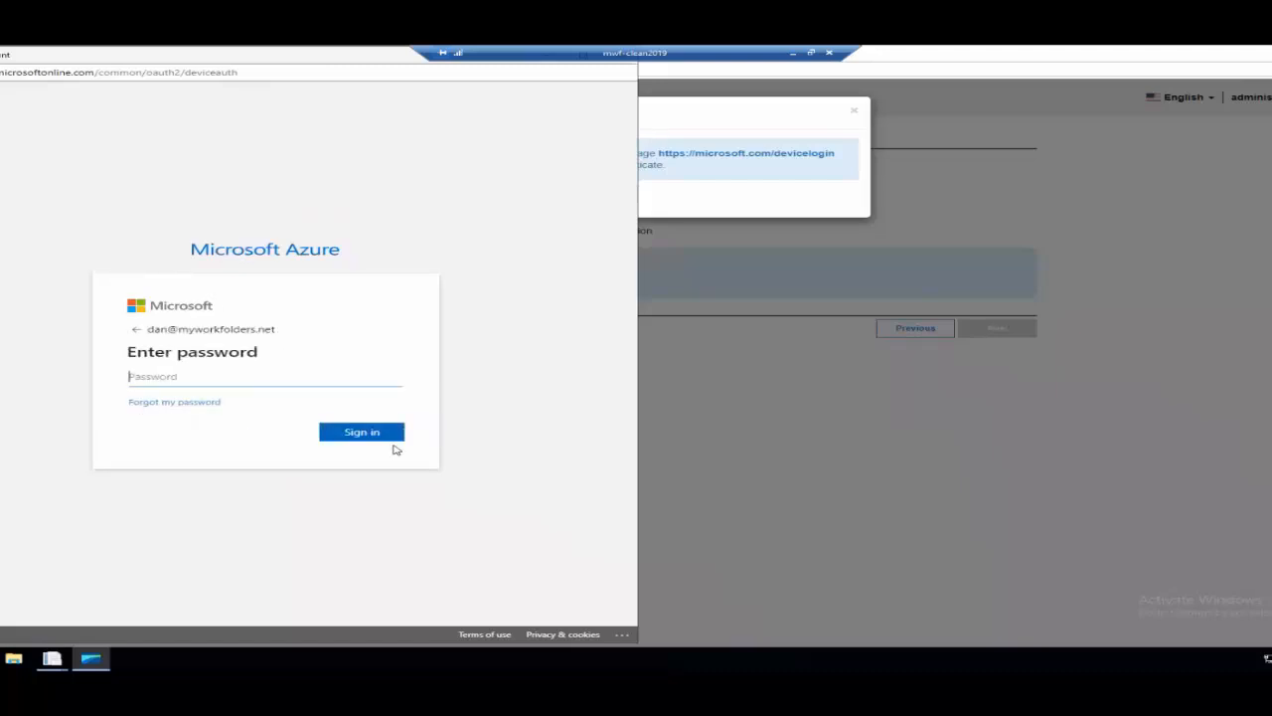
Enter the account password, sign in, and confirm the sign-in to Microsoft Azure CLI.
{"action": "type", "text": "•••••••••••"}
{"action": "key", "text": "BackSpace"}
{"action": "key", "text": "BackSpace"}
{"action": "key", "text": "BackSpace"}
{"action": "key", "text": "BackSpace"}
{"action": "key", "text": "BackSpace"}
{"action": "key", "text": "BackSpace"}
{"action": "key", "text": "BackSpace"}
{"action": "key", "text": "BackSpace"}
{"action": "key", "text": "BackSpace"}
{"action": "key", "text": "BackSpace"}
{"action": "type", "text": "••••••••••••"}
{"action": "left_click", "coordinate": [369, 434]}
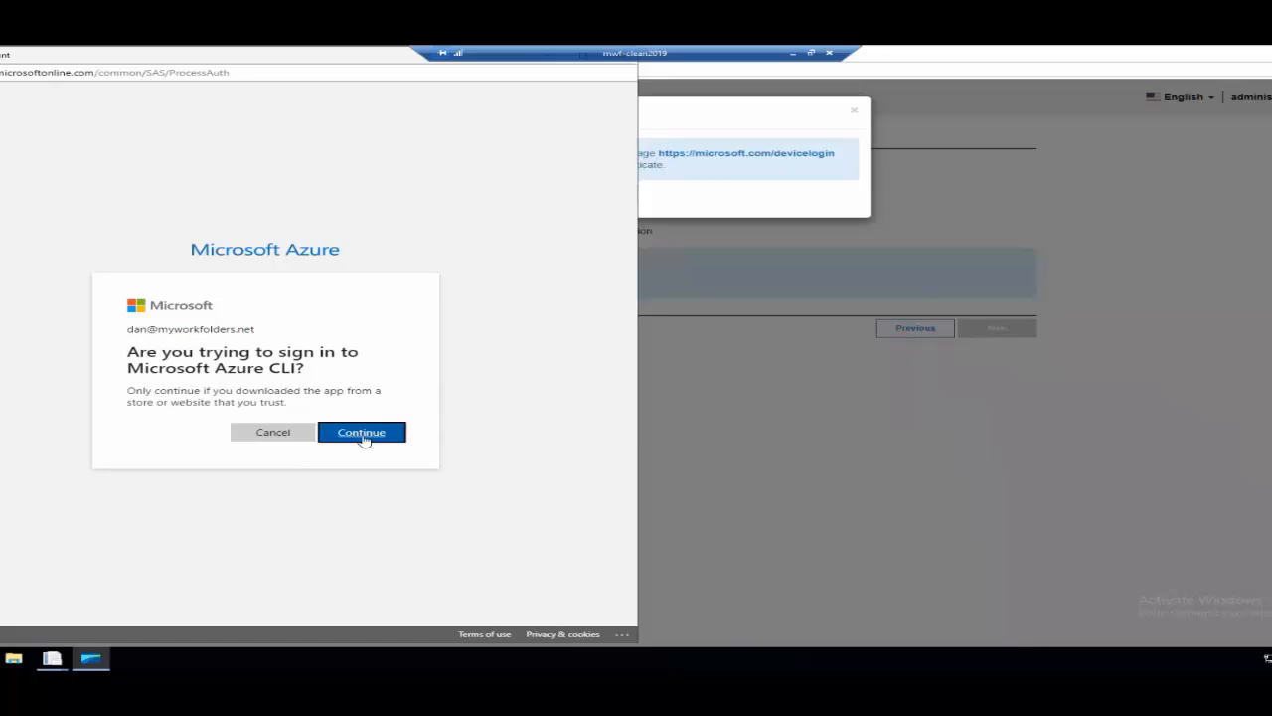
{"action": "left_click", "coordinate": [364, 435]}
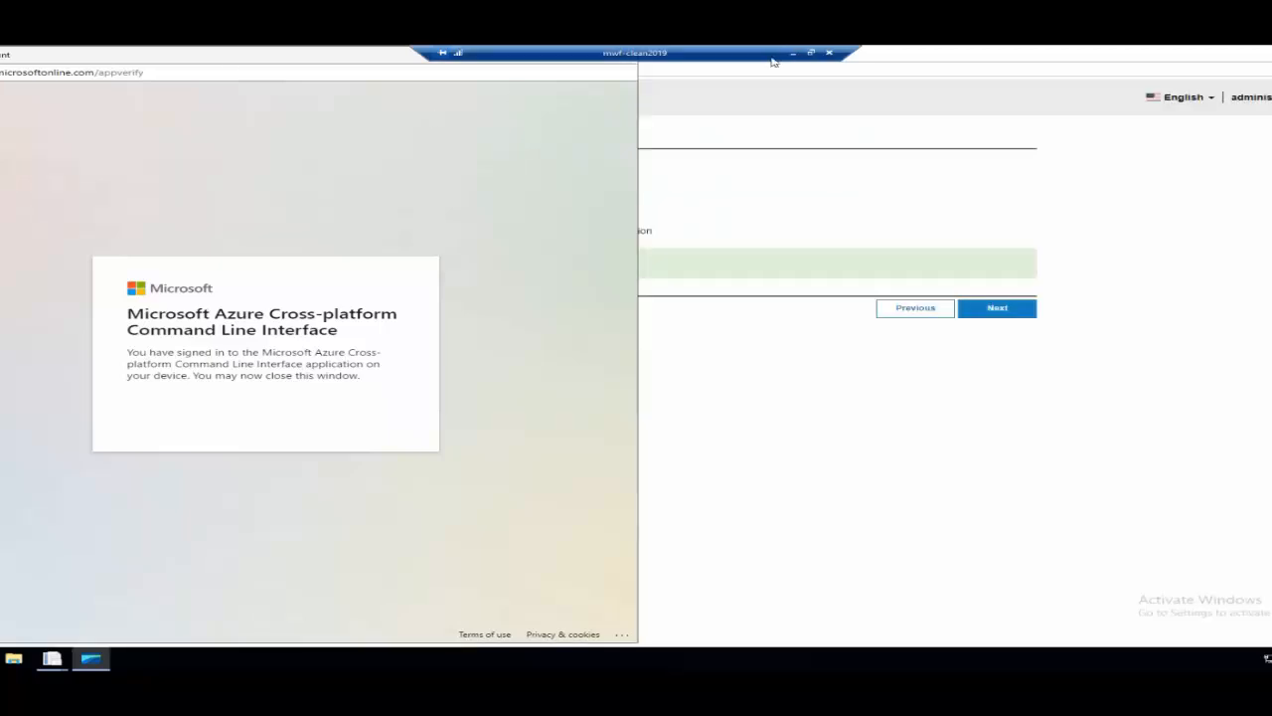
Close the Microsoft sign-in window and advance the setup wizard to the Choose Application stage.
{"action": "left_click_drag", "start_coordinate": [745, 52], "coordinate": [1055, 49]}
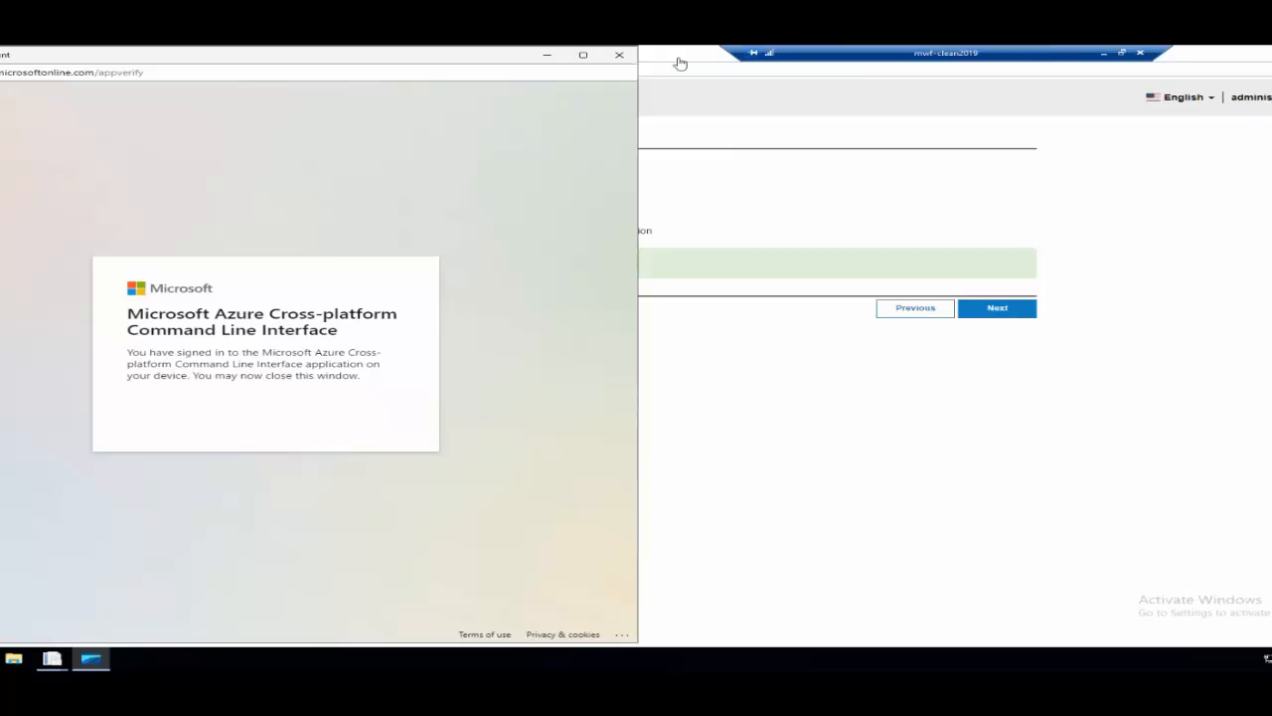
{"action": "left_click", "coordinate": [616, 57]}
{"action": "left_click", "coordinate": [667, 68]}
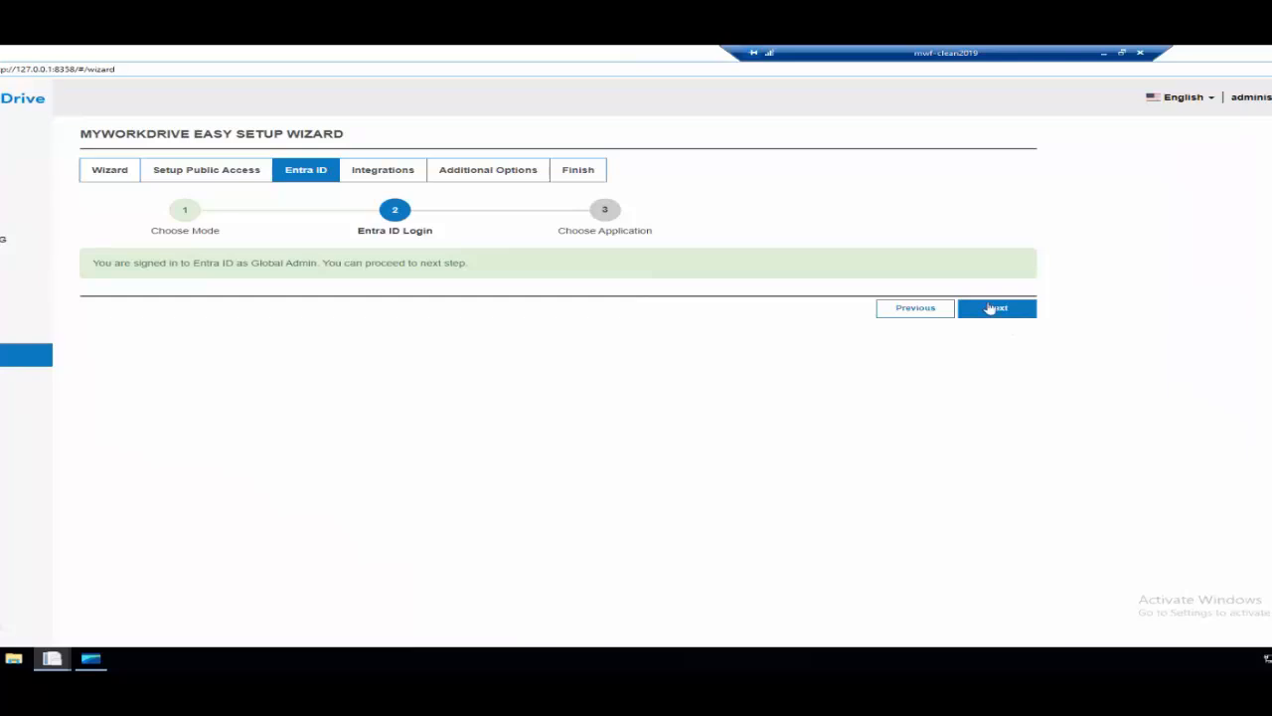
{"action": "left_click", "coordinate": [993, 311]}
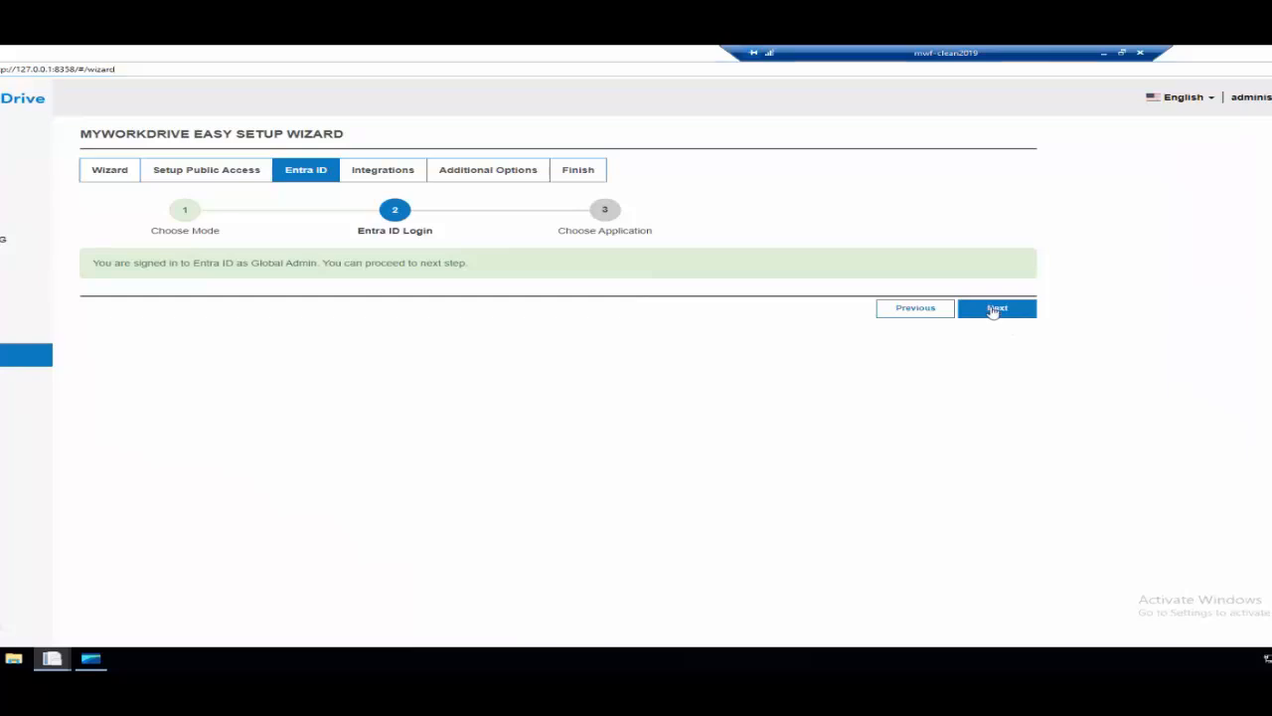
{"action": "left_click", "coordinate": [993, 311]}
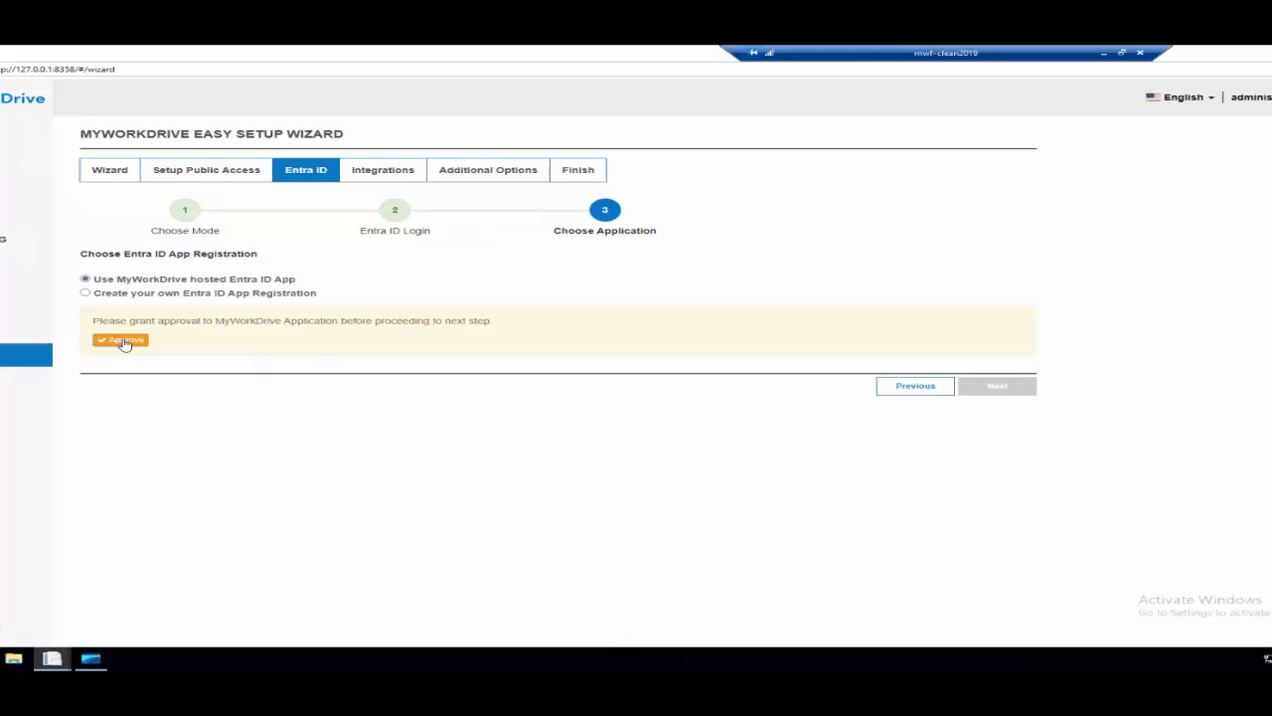
Choose to create your own Entra ID App Registration and name the application MWD Auth MWFClean-2024-07-25.
{"action": "left_click", "coordinate": [85, 293]}
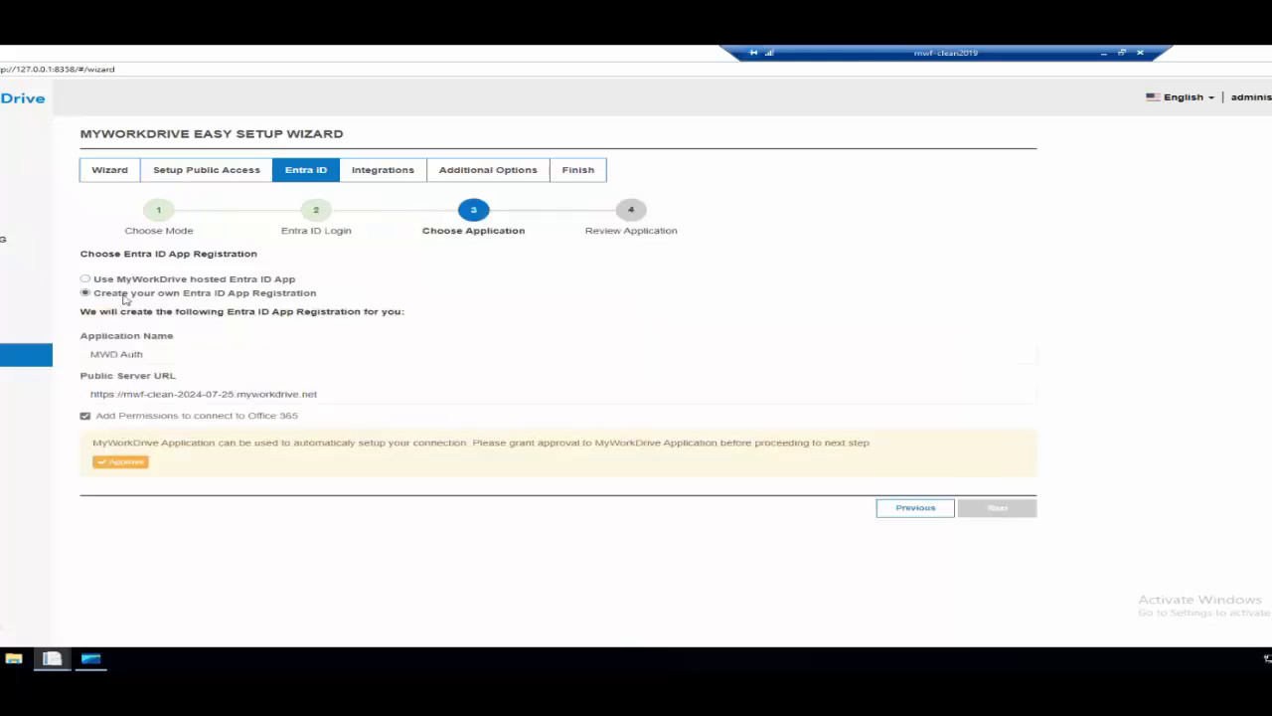
{"action": "left_click", "coordinate": [295, 358]}
{"action": "key", "text": "BackSpace"}
{"action": "key", "text": "BackSpace"}
{"action": "key", "text": "BackSpace"}
{"action": "key", "text": "BackSpace"}
{"action": "key", "text": "BackSpace"}
{"action": "key", "text": "BackSpace"}
{"action": "type", "text": "D AU"}
{"action": "key", "text": "BackSpace"}
{"action": "type", "text": "uth MWFC"}
{"action": "key", "text": "BackSpace"}
{"action": "type", "text": "Clean-2024-07-25"}
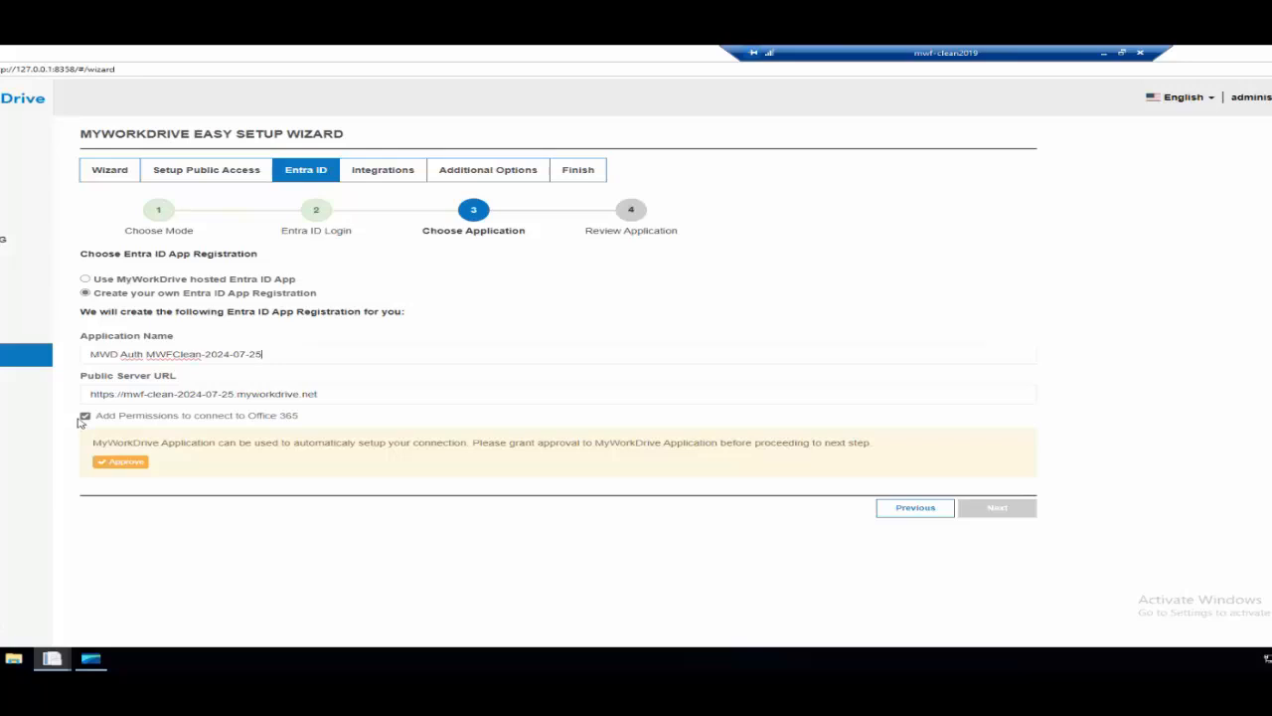
Approve the MyWorkDrive application's requested permissions with the signed-in admin account, then continue to create the app registration.
{"action": "left_click", "coordinate": [129, 465]}
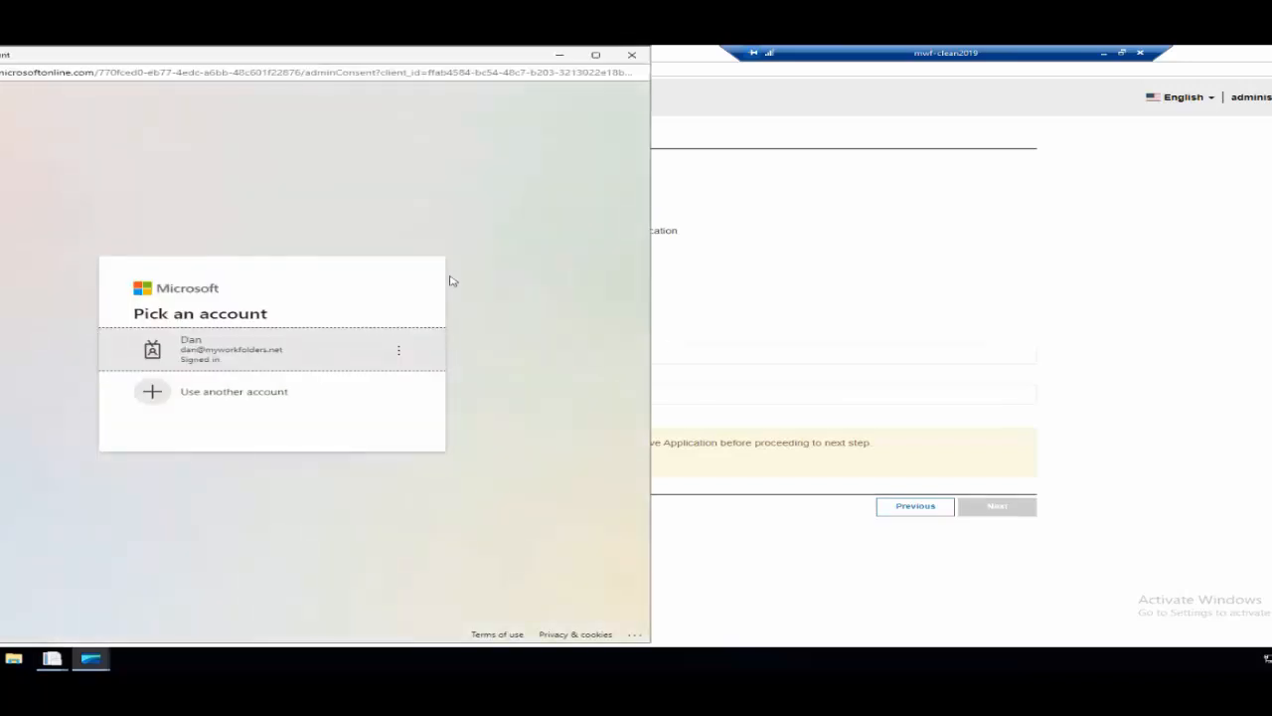
{"action": "left_click", "coordinate": [250, 354]}
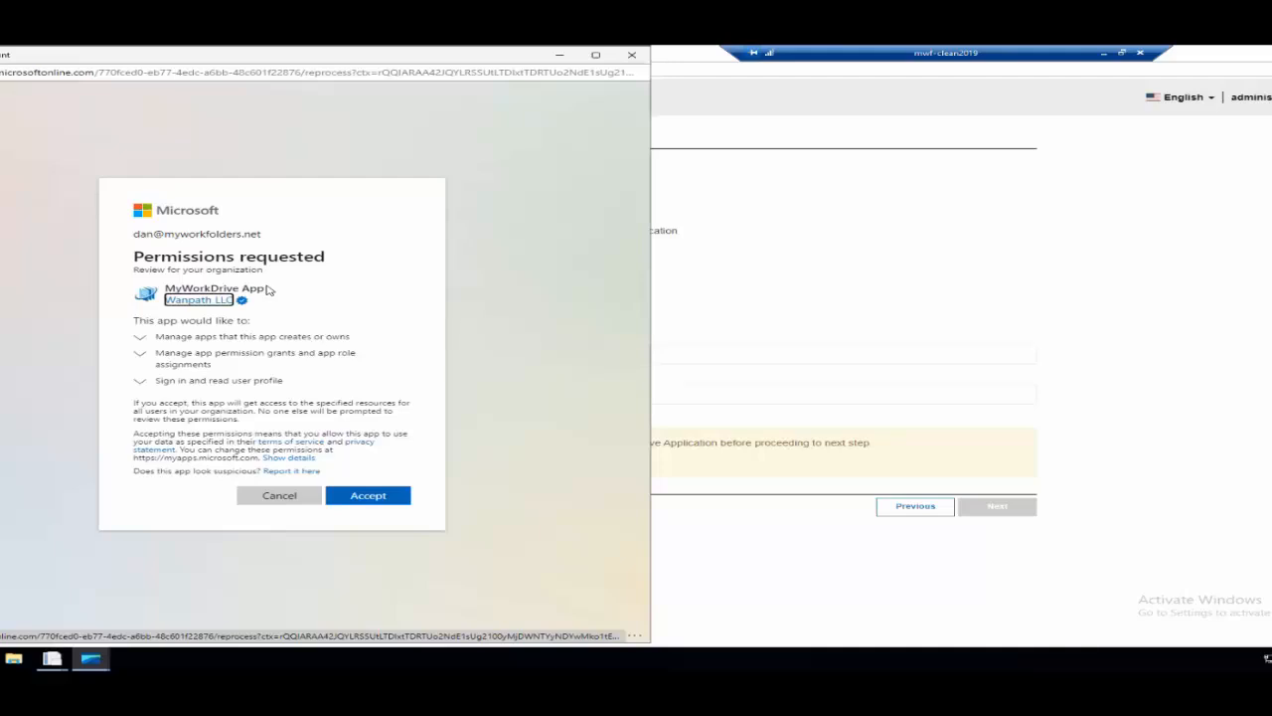
{"action": "left_click", "coordinate": [376, 502]}
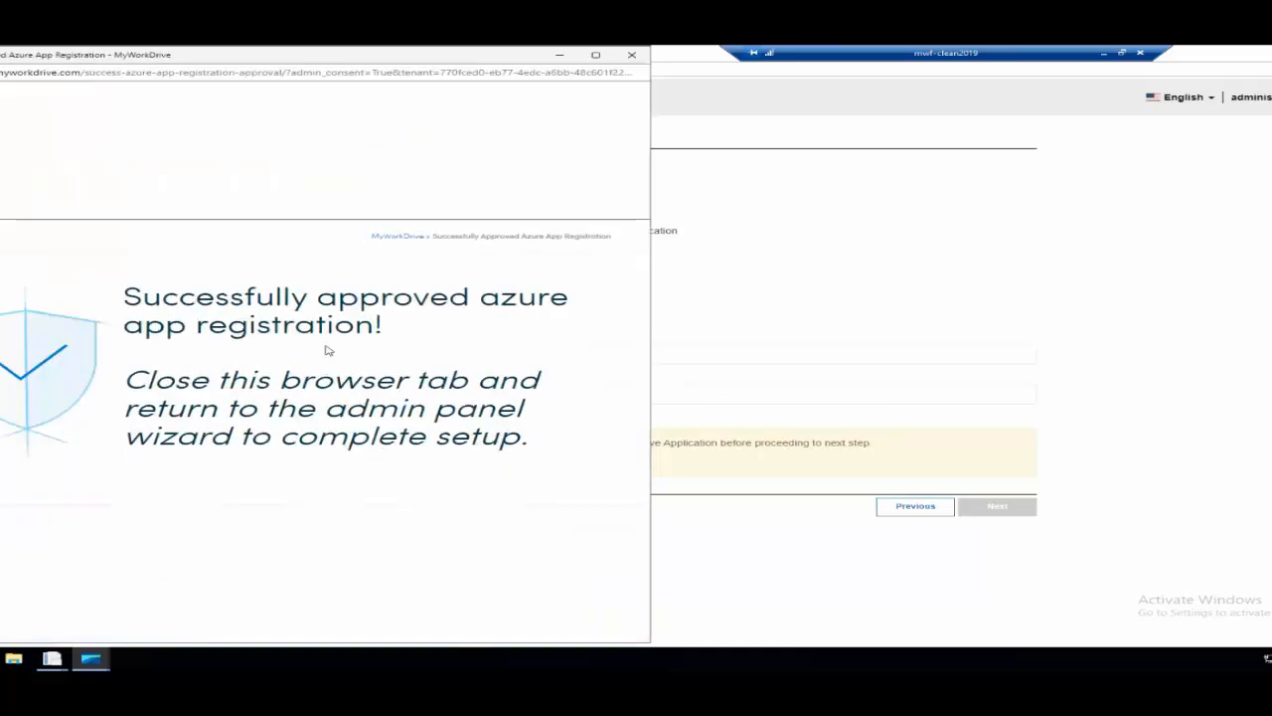
{"action": "left_click", "coordinate": [632, 55]}
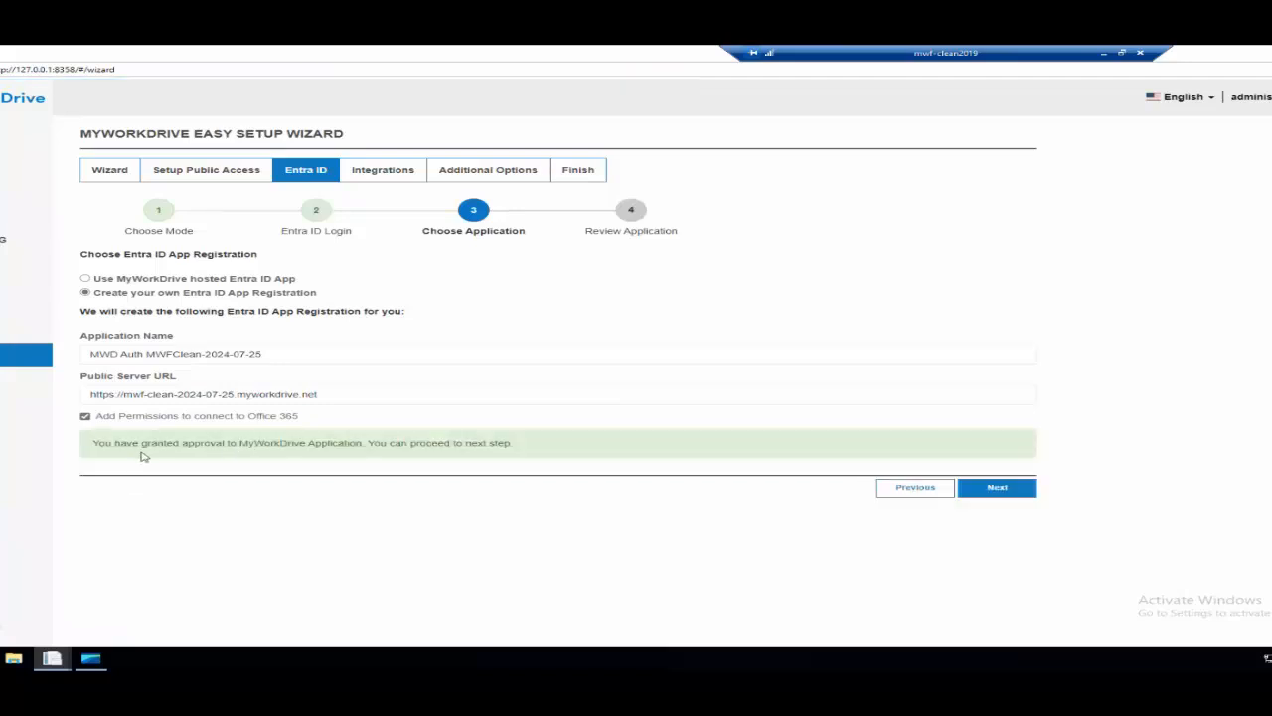
{"action": "left_click", "coordinate": [998, 488]}
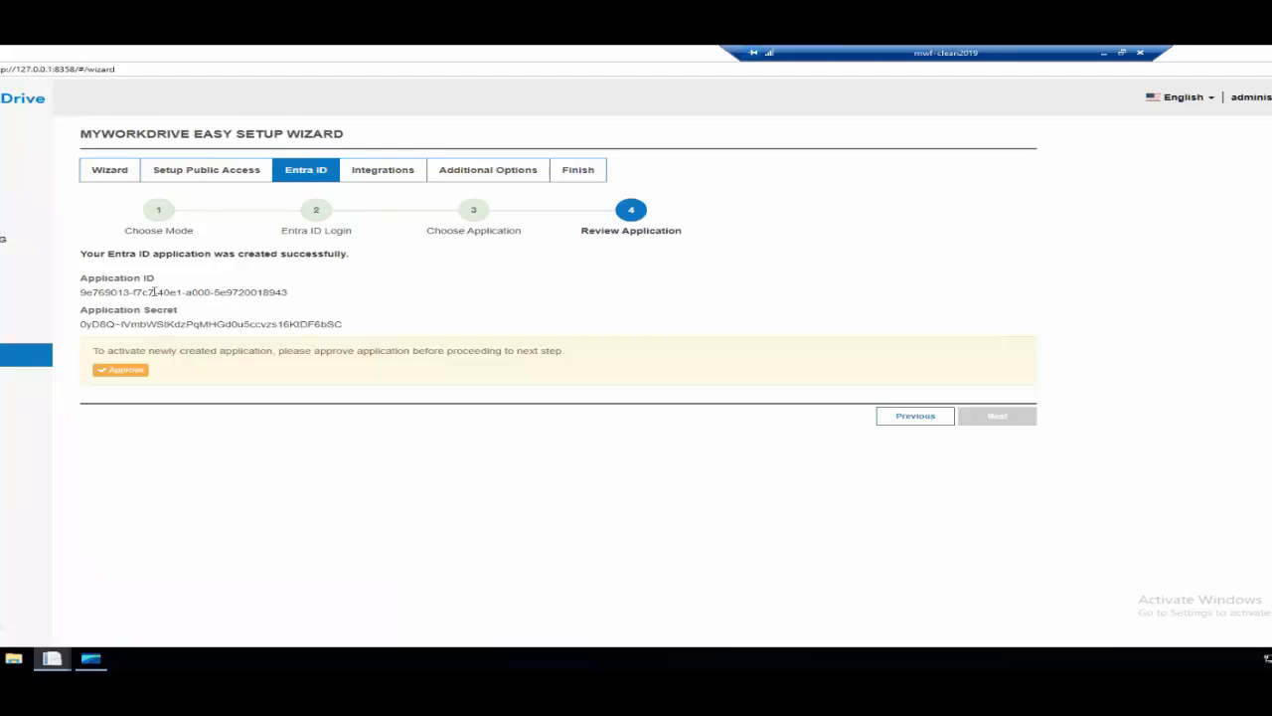
Approve the permissions requested by the new MWD Auth MWFClean-2024-07-25 application, then continue to the Integrations stage.
{"action": "left_click", "coordinate": [120, 371]}
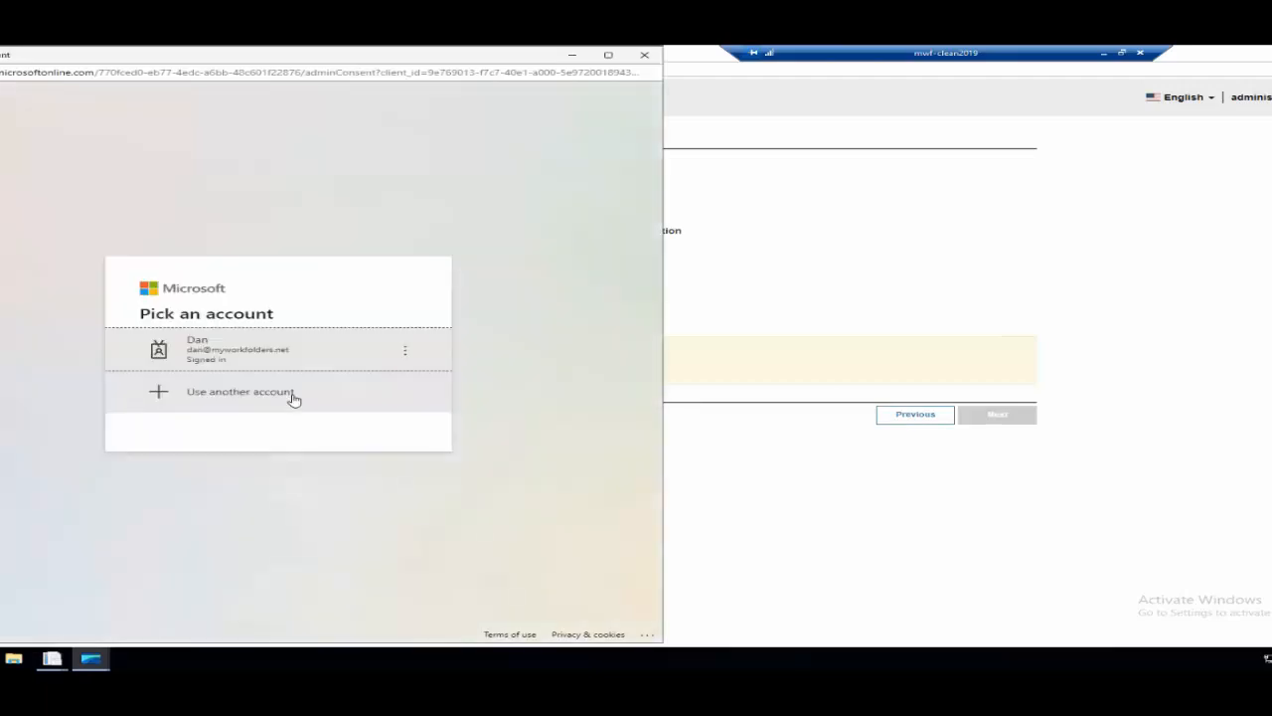
{"action": "left_click", "coordinate": [260, 355]}
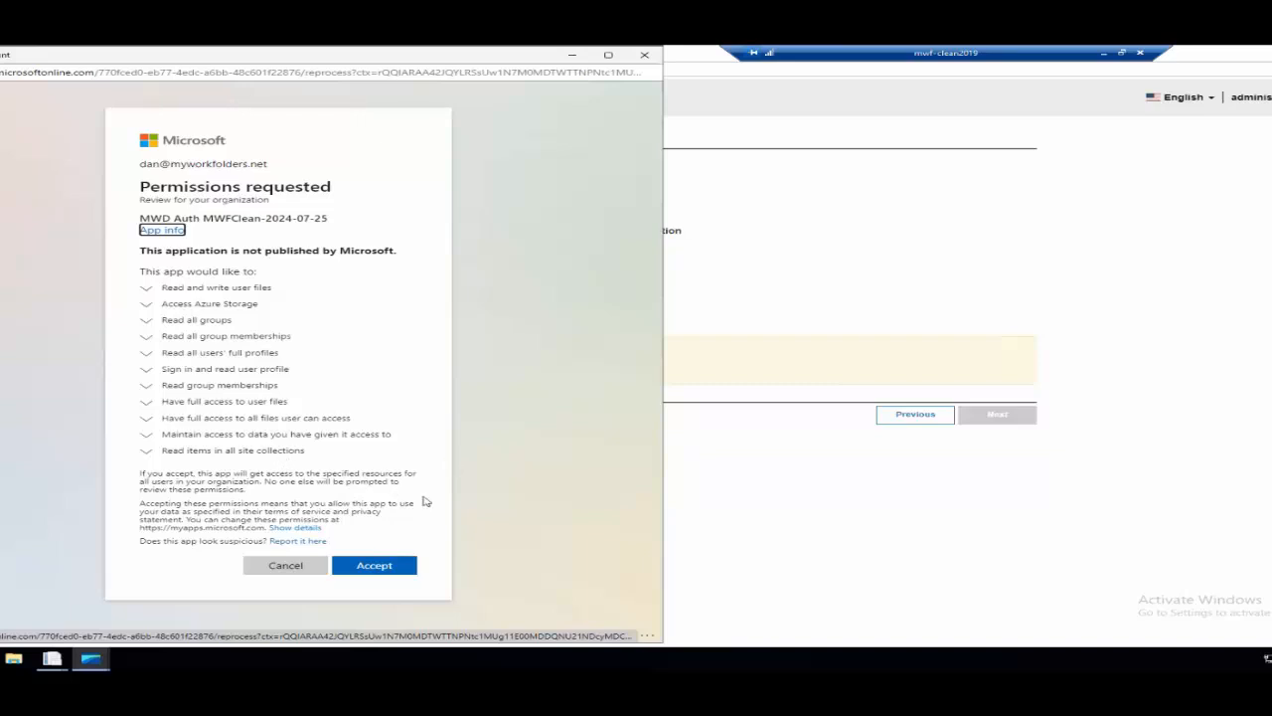
{"action": "left_click", "coordinate": [368, 572]}
{"action": "left_click", "coordinate": [369, 568]}
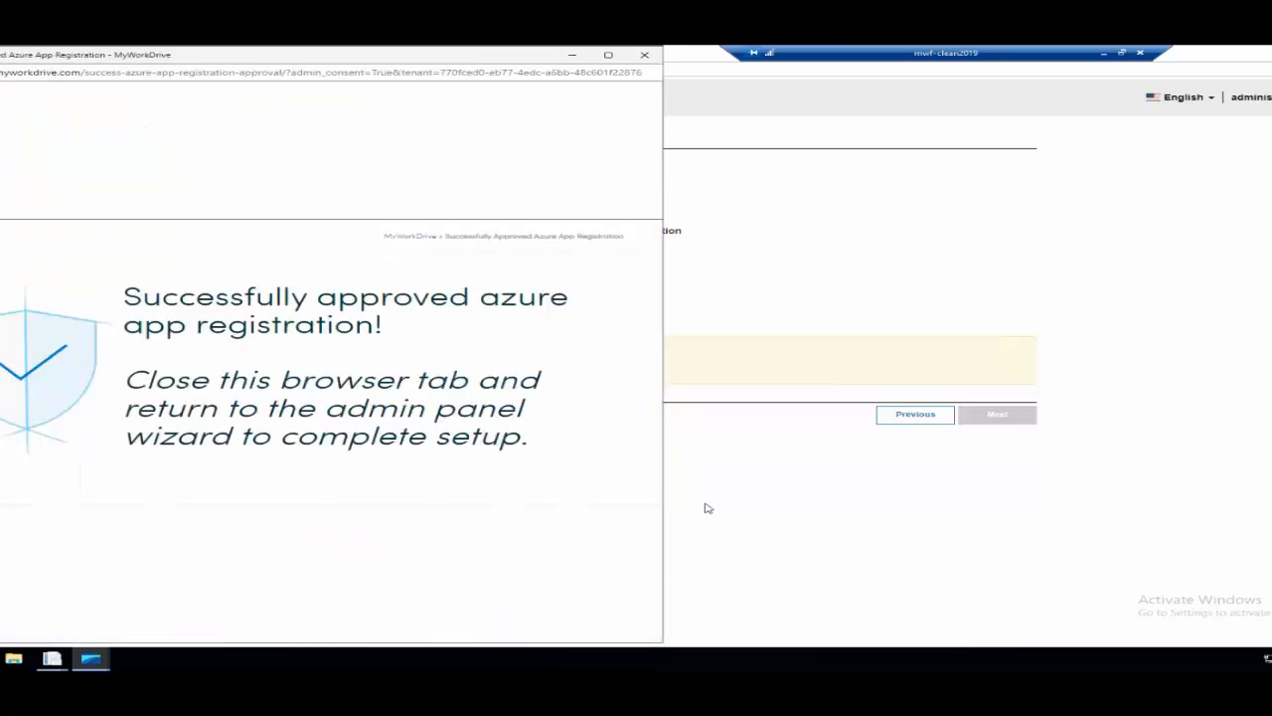
{"action": "left_click", "coordinate": [644, 55]}
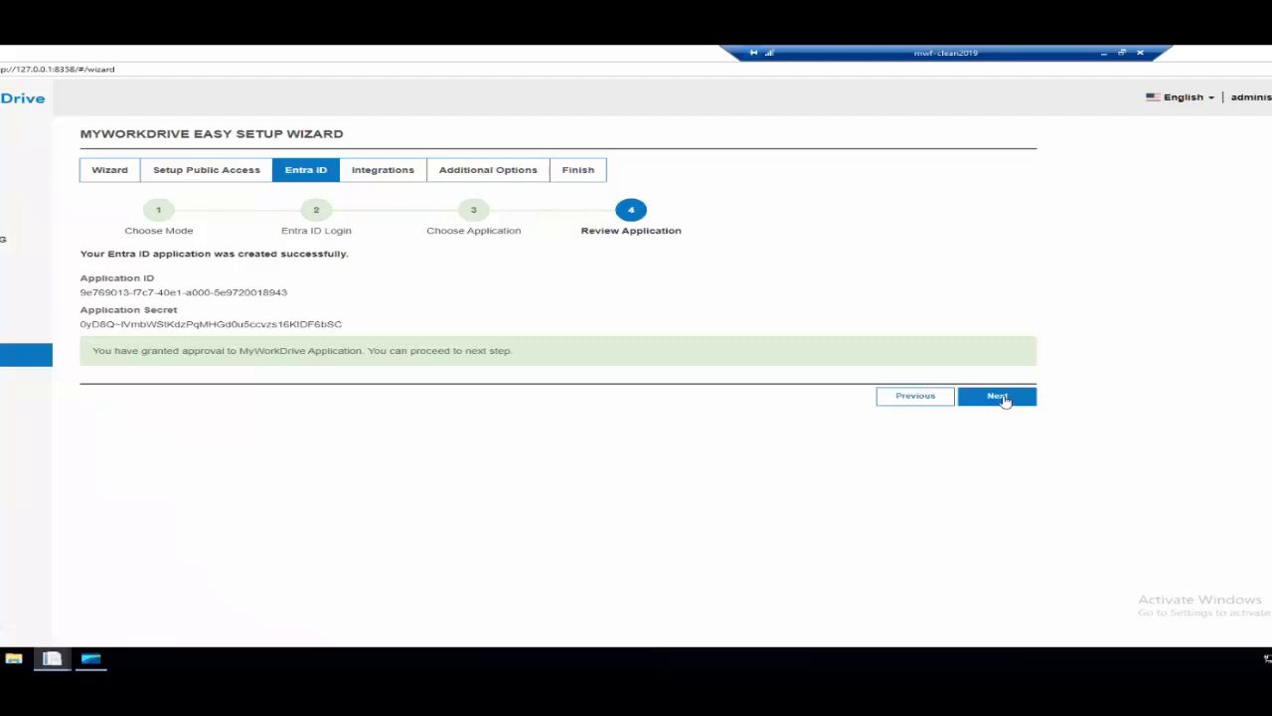
{"action": "left_click", "coordinate": [1002, 397]}
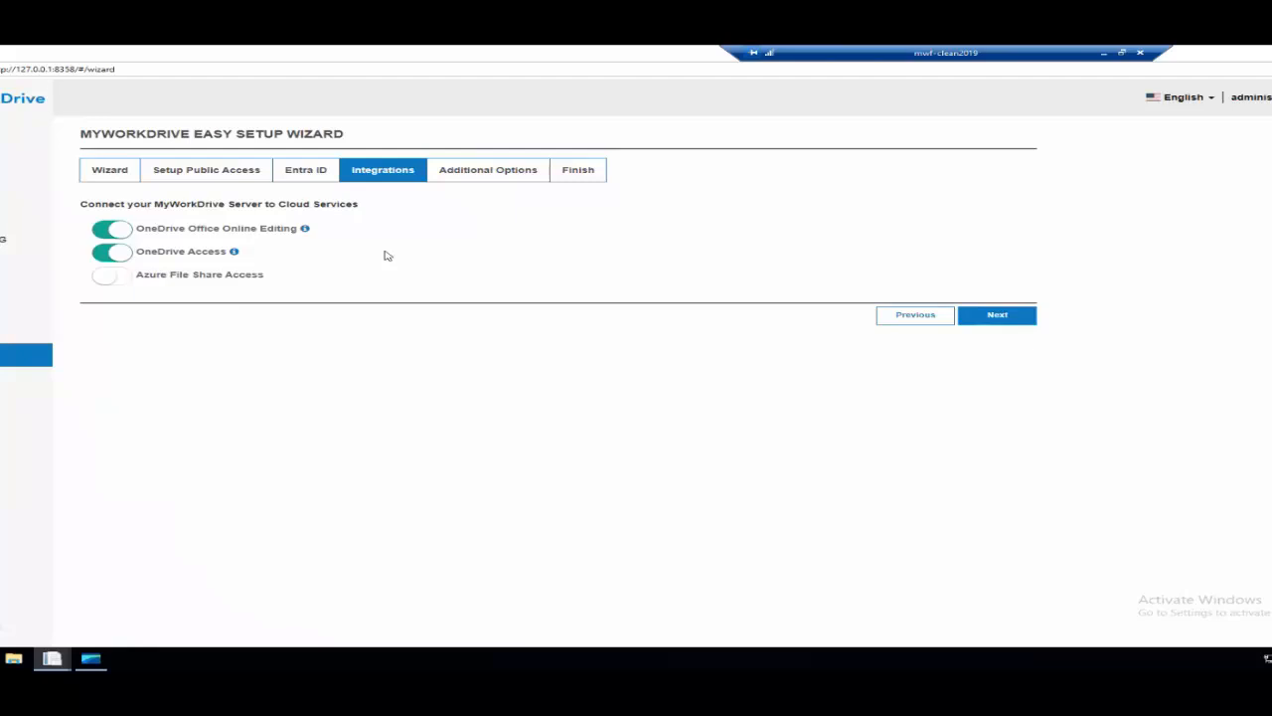
Look at the Azure File Share Access settings, leave that integration off, and finish the wizard with default additional options to reach the admin panel.
{"action": "left_click", "coordinate": [127, 282]}
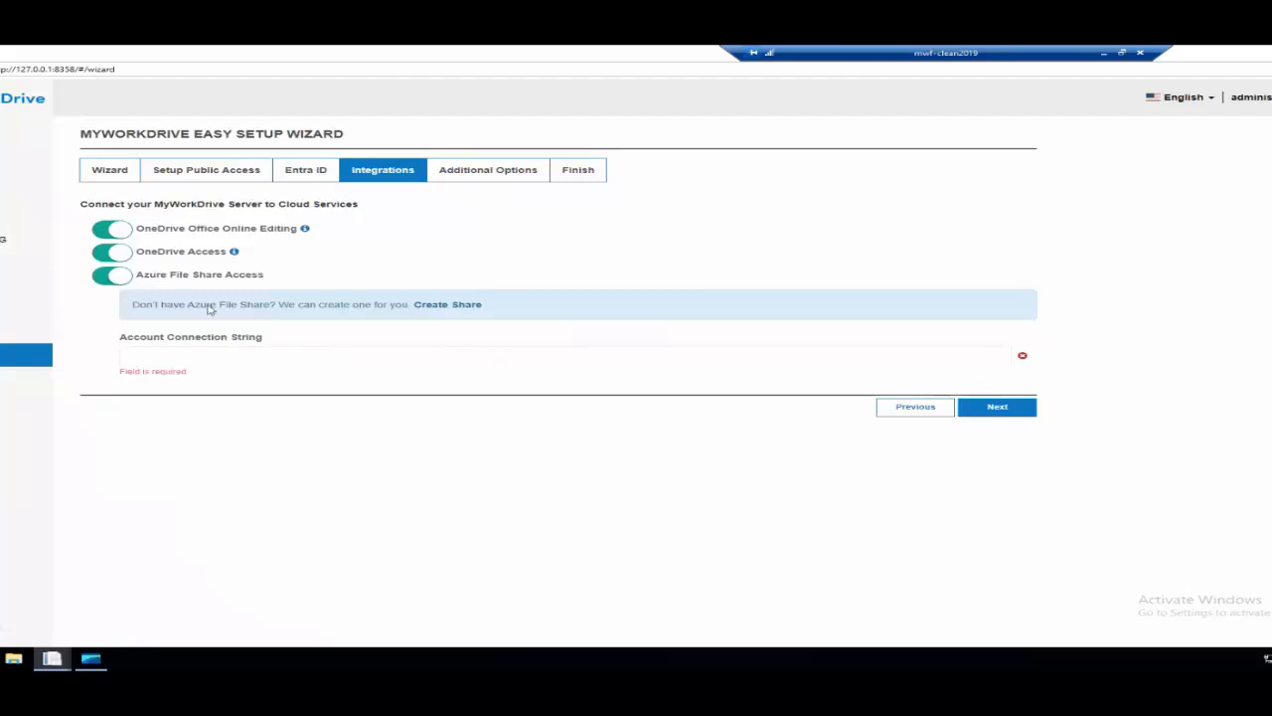
{"action": "left_click", "coordinate": [115, 278]}
{"action": "left_click", "coordinate": [998, 319]}
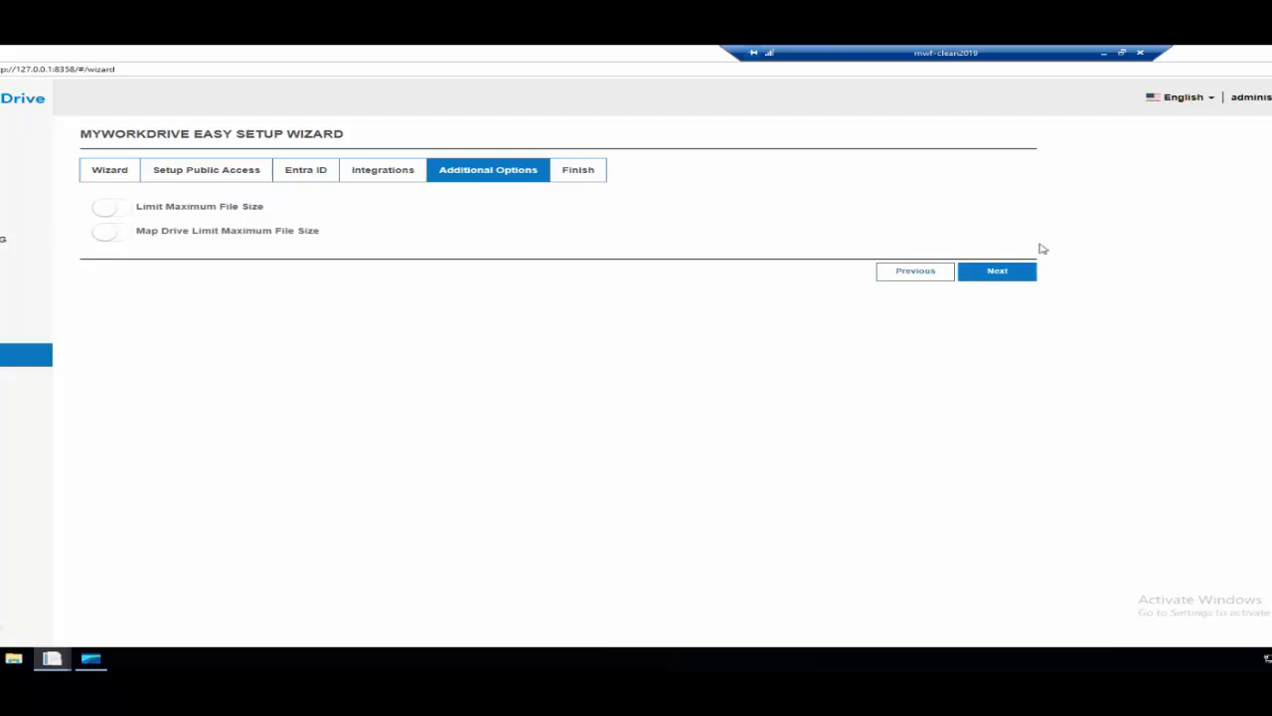
{"action": "left_click", "coordinate": [1000, 275]}
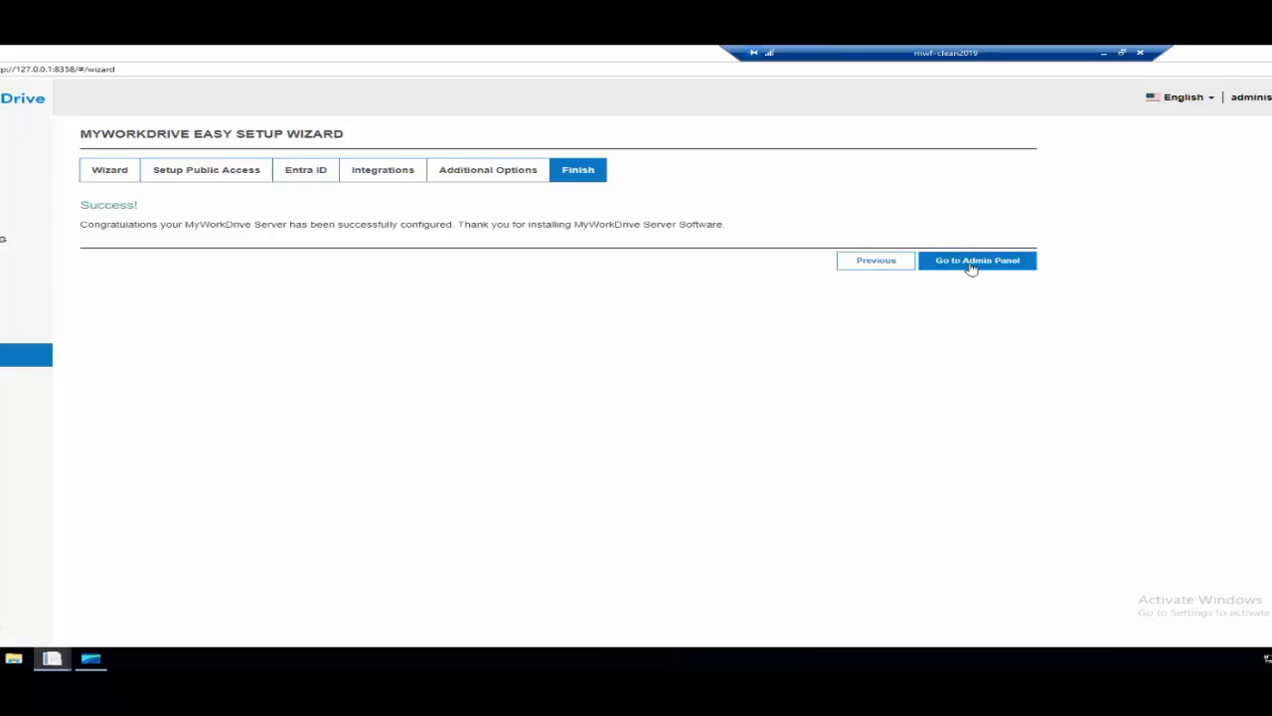
{"action": "left_click", "coordinate": [970, 266]}
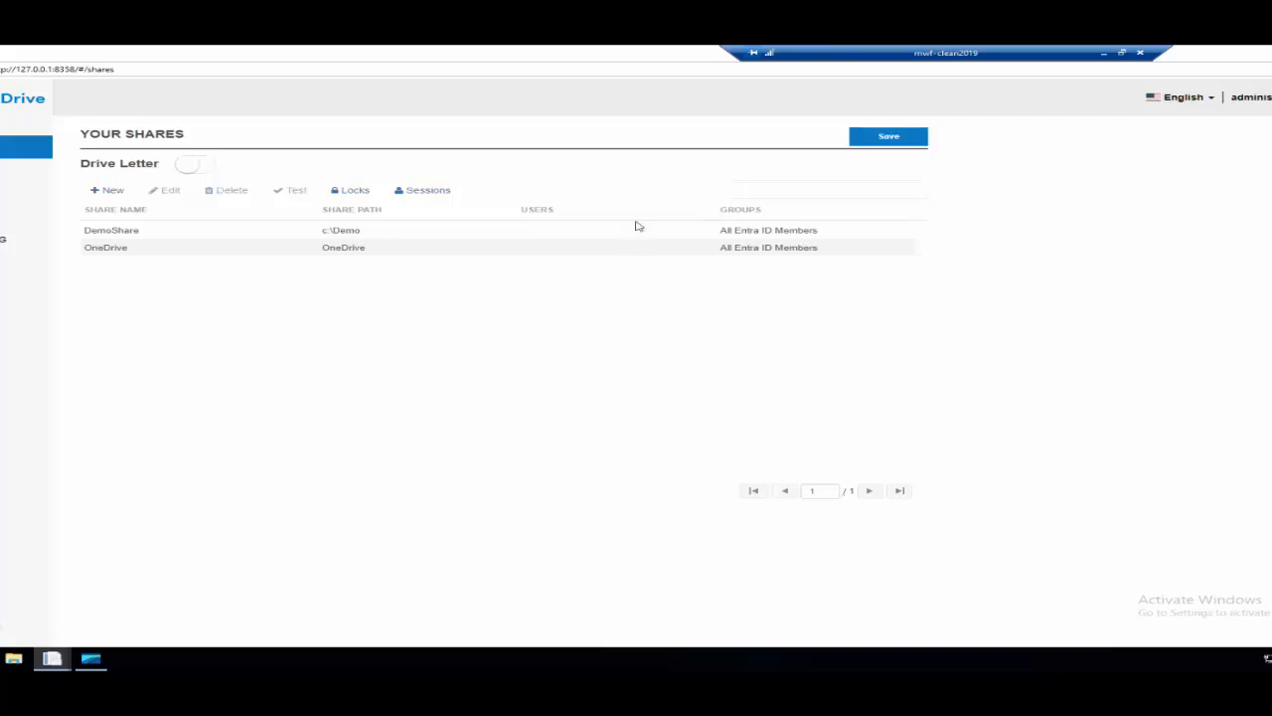
Switch to the browser and show the Azure File Shares vs Azure Blob Storage comparison image.
{"action": "left_click", "coordinate": [470, 234]}
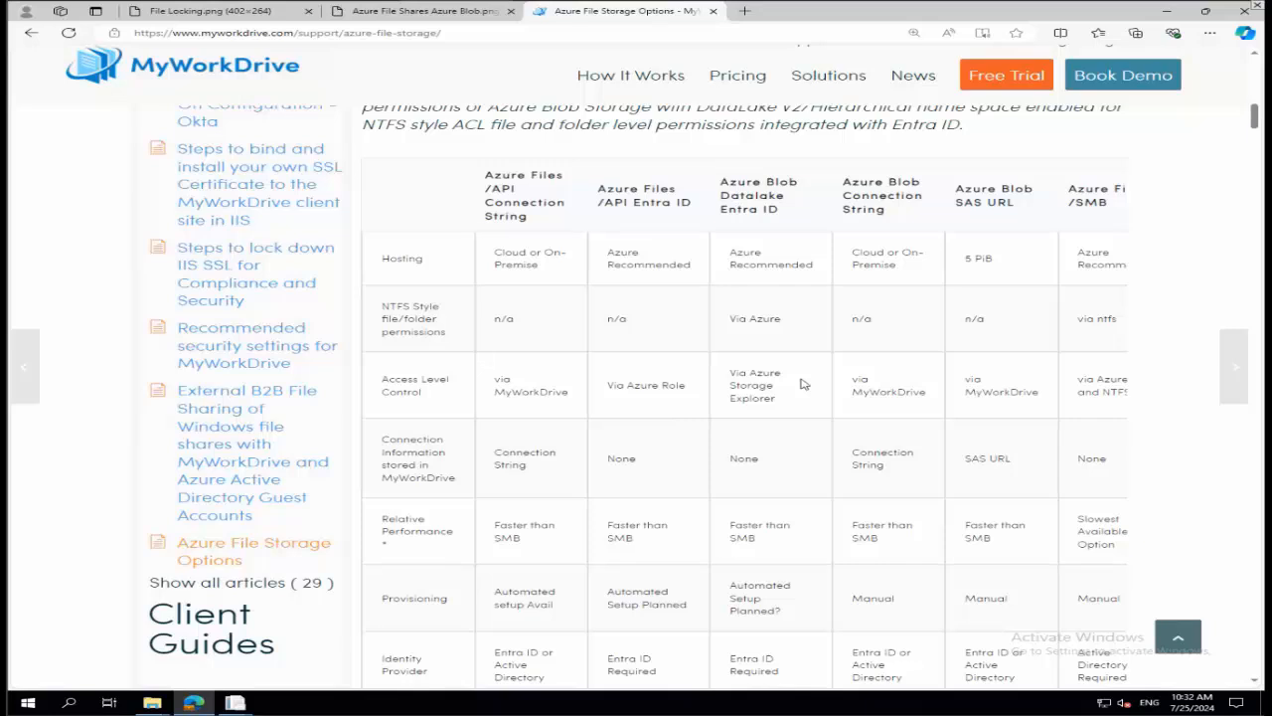
{"action": "left_click", "coordinate": [395, 14]}
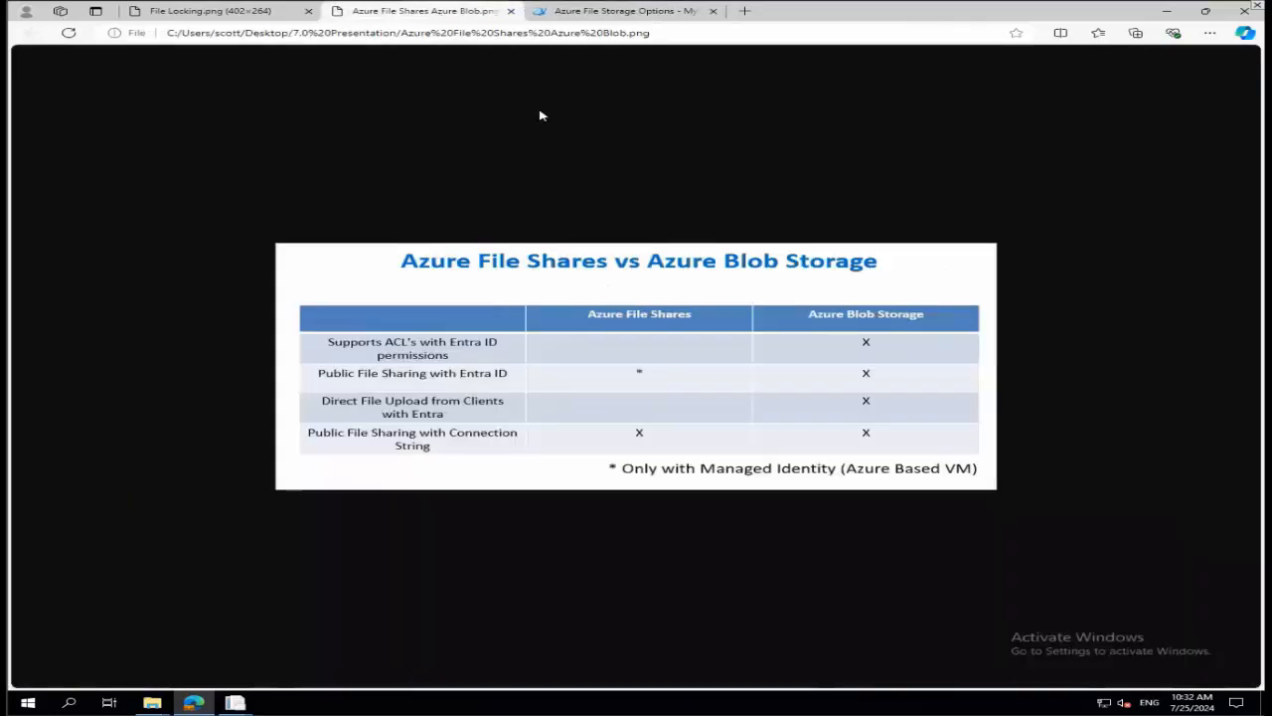
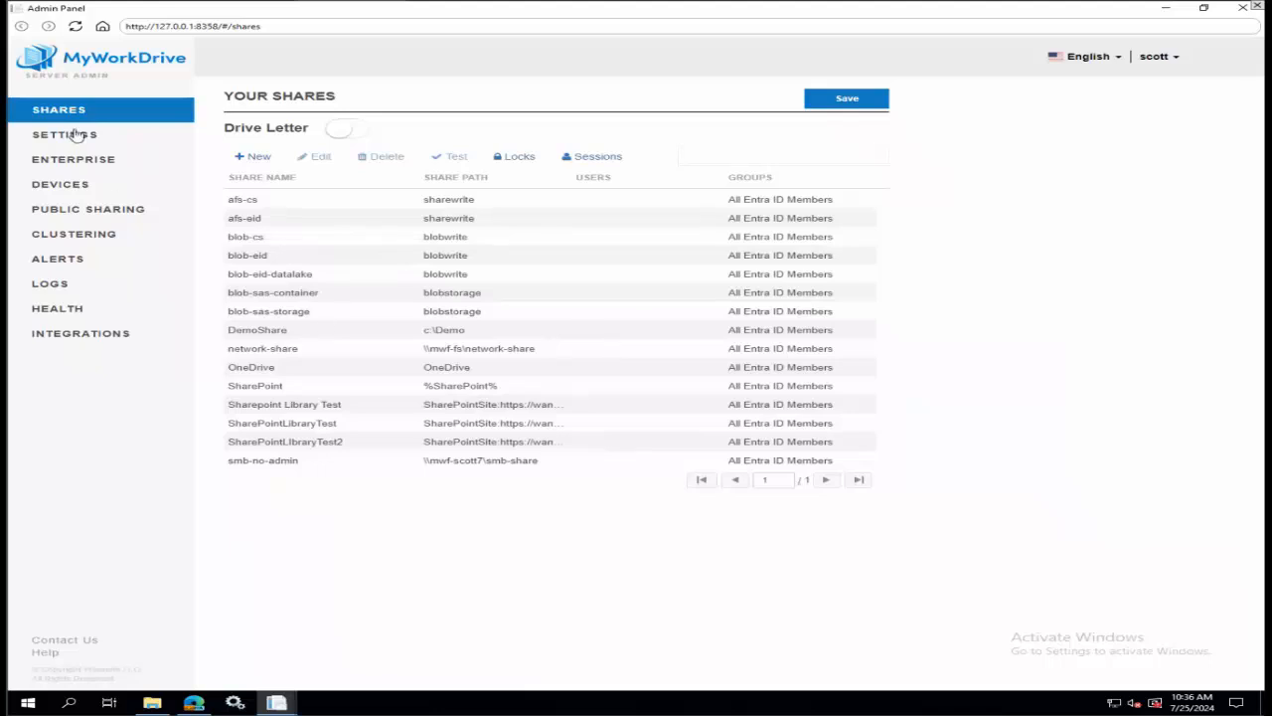
Look at the blank new-share form, then review the storage providers configured under Integrations.
{"action": "left_click", "coordinate": [249, 157]}
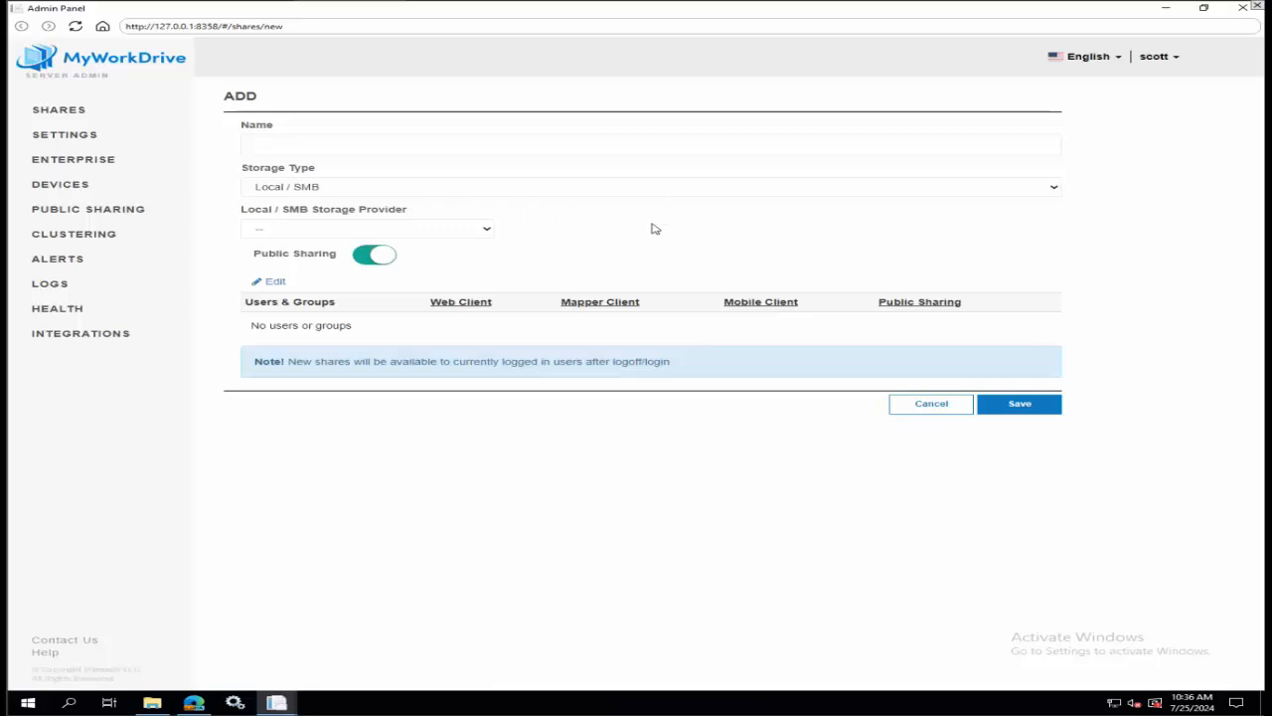
{"action": "left_click", "coordinate": [122, 336]}
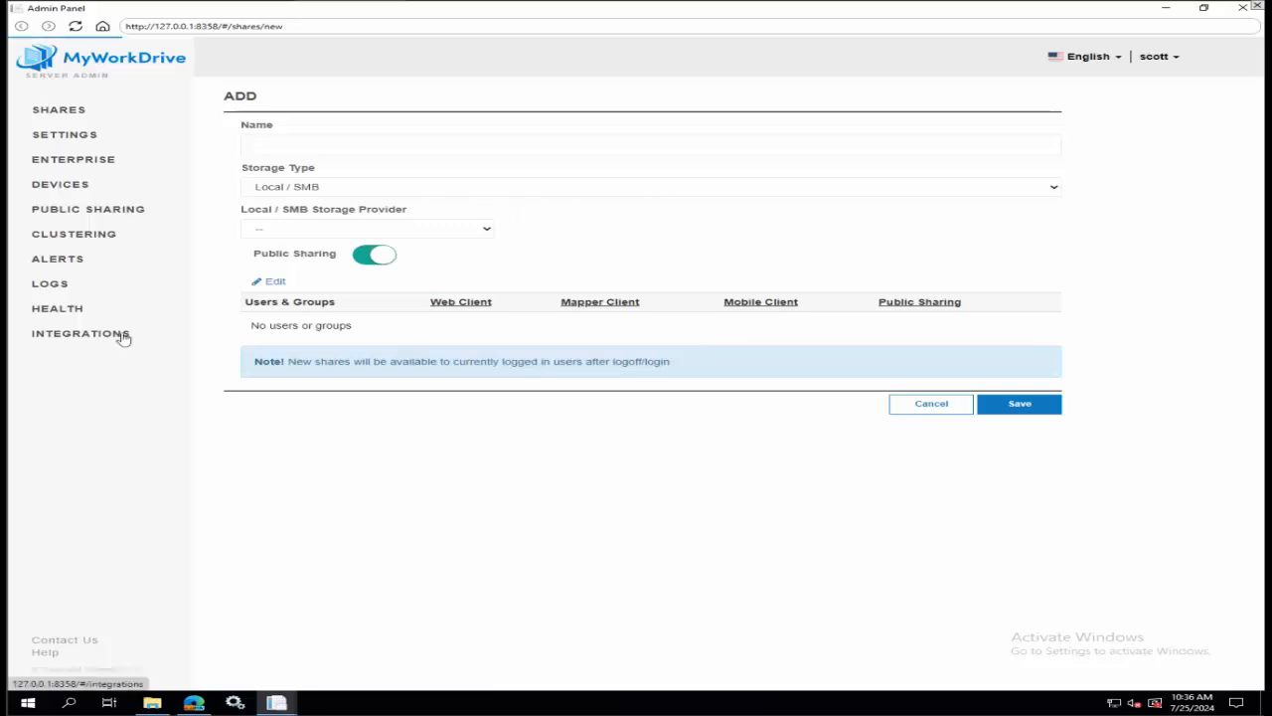
{"action": "left_click", "coordinate": [195, 340]}
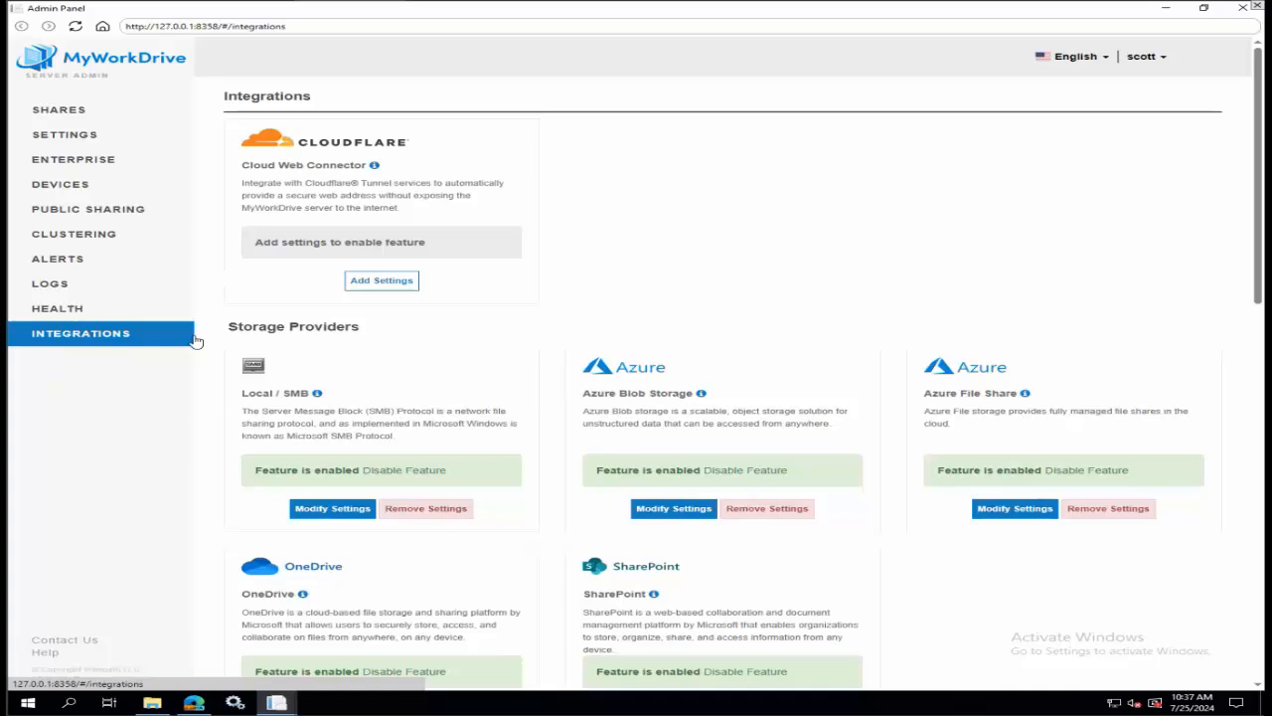
{"action": "scroll", "coordinate": [410, 310], "scroll_direction": "down", "scroll_amount": 1}
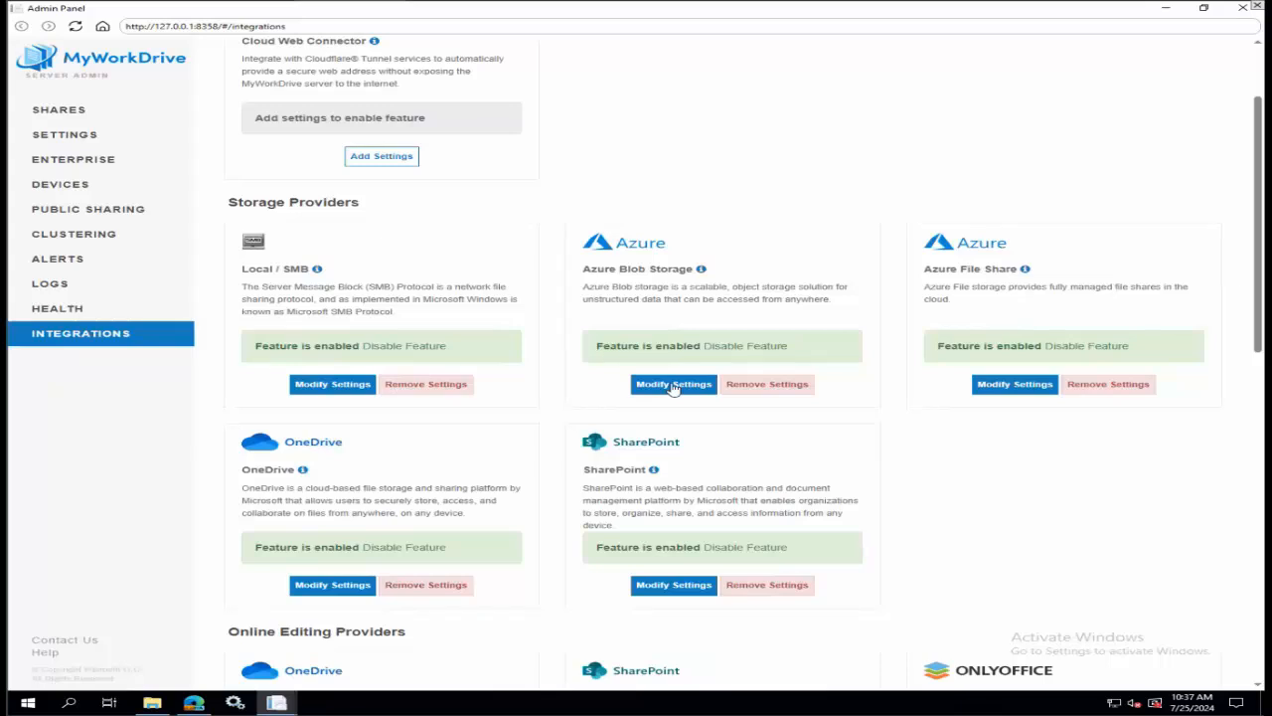
Start a new share named smb-share with storage type Local / SMB and Demo as its storage provider.
{"action": "left_click", "coordinate": [54, 113]}
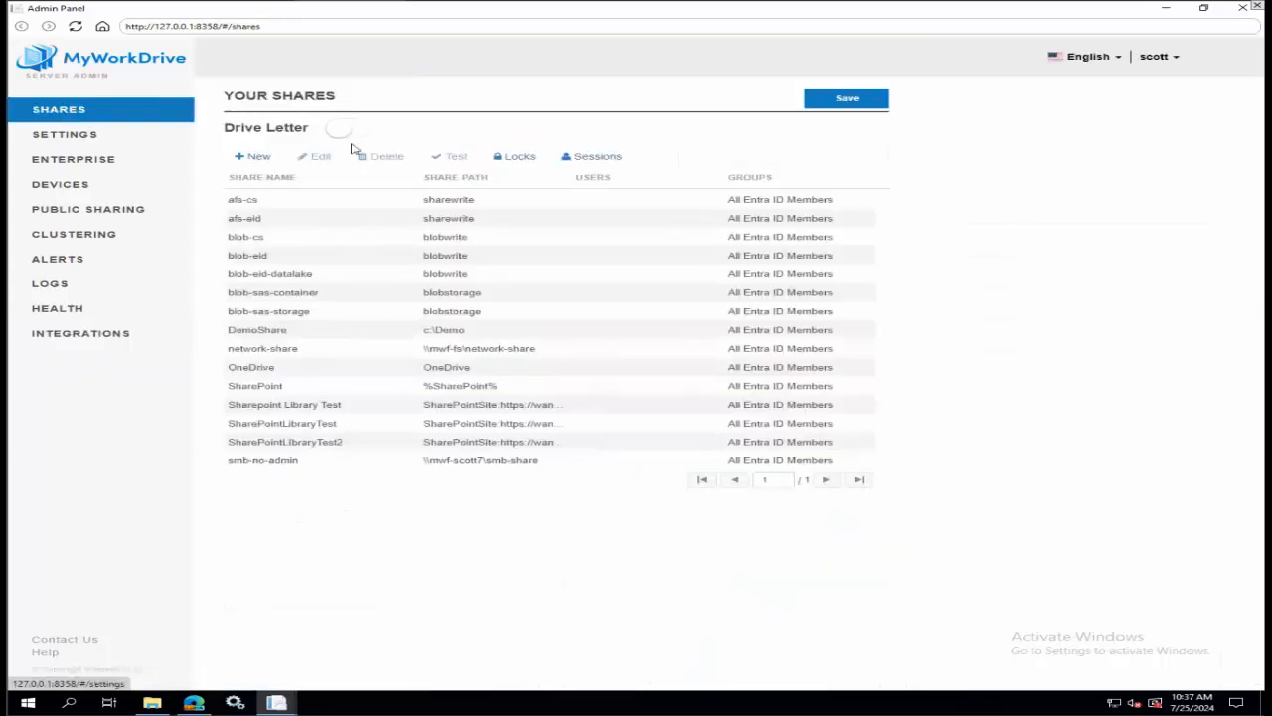
{"action": "left_click", "coordinate": [256, 157]}
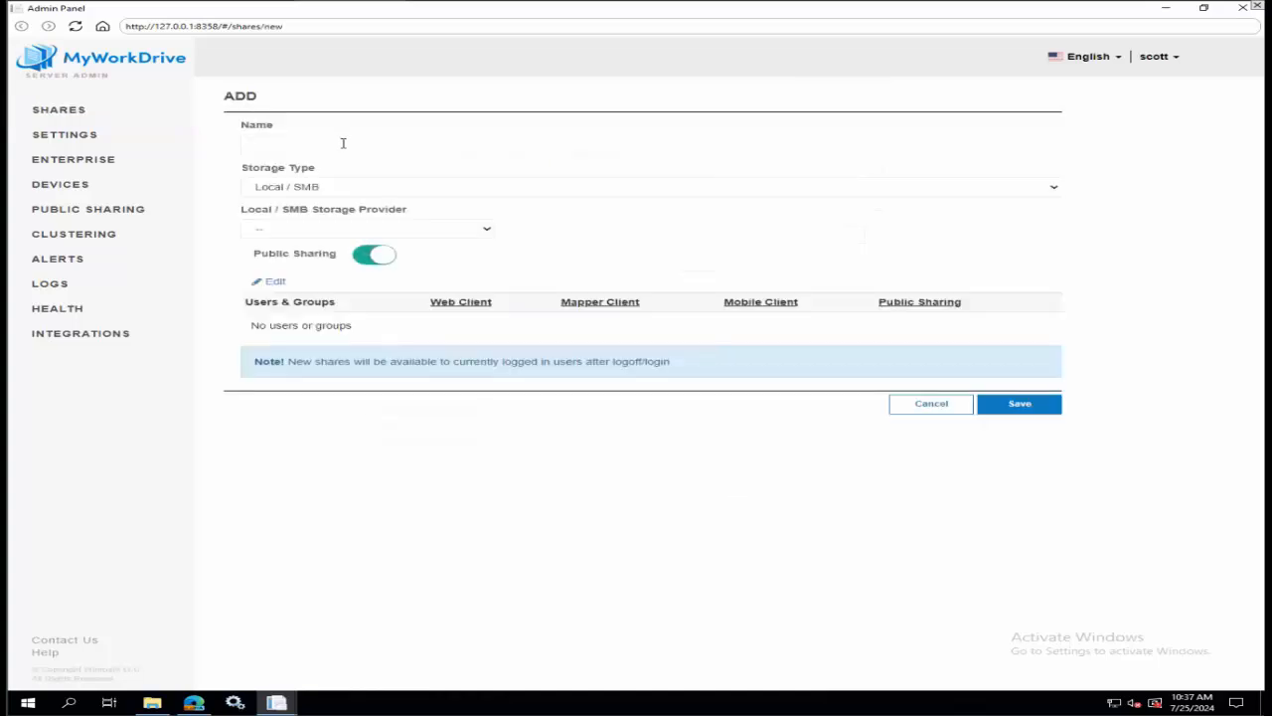
{"action": "type", "text": "smb share"}
{"action": "left_click", "coordinate": [336, 189]}
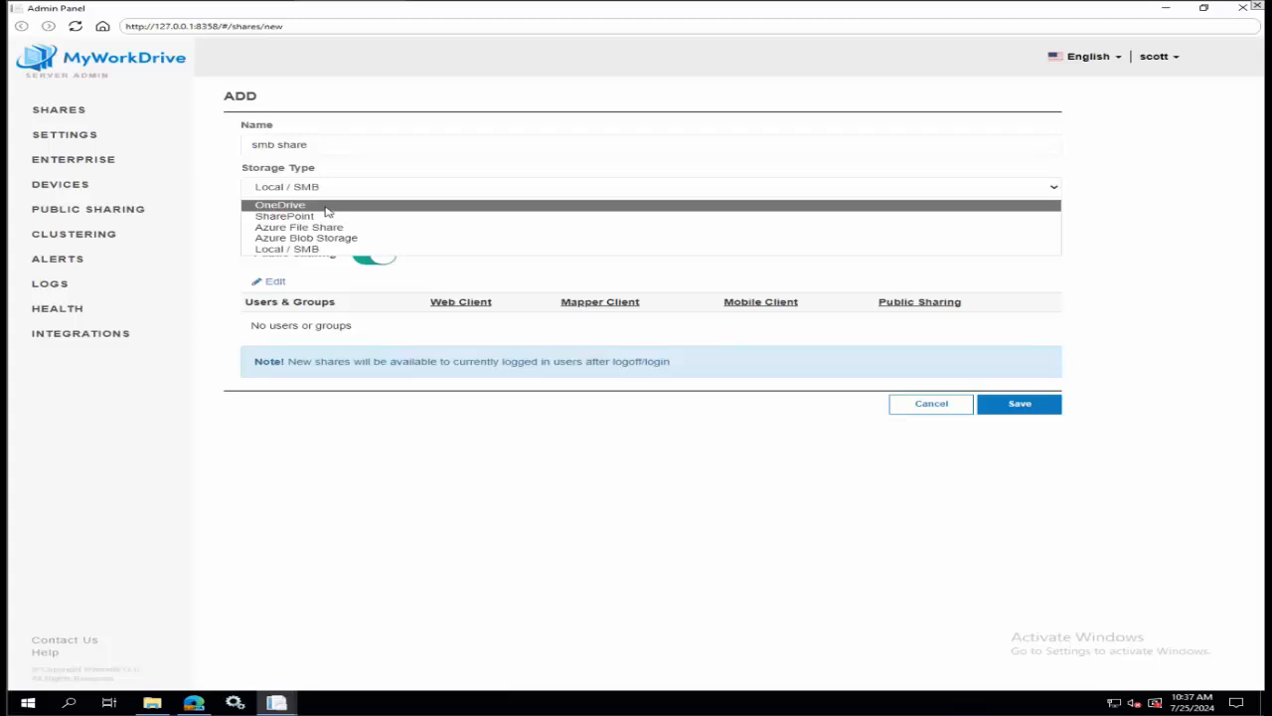
{"action": "left_click", "coordinate": [356, 249]}
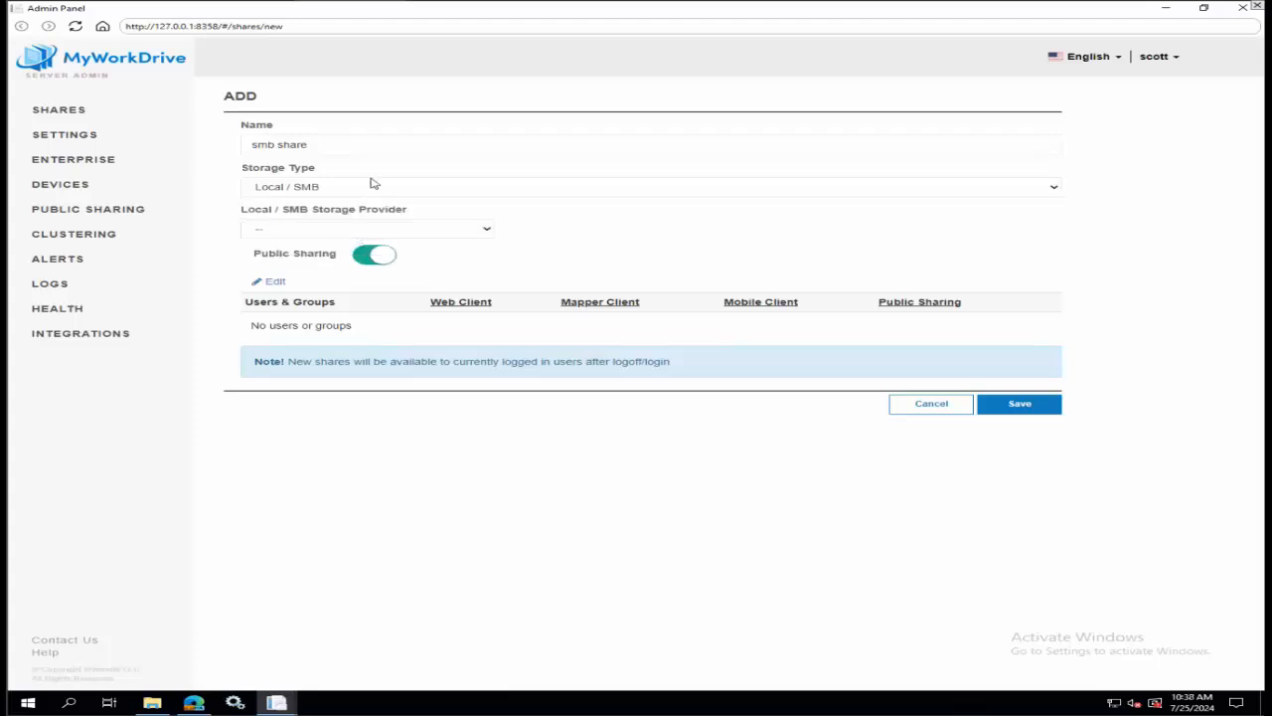
{"action": "left_click", "coordinate": [378, 226]}
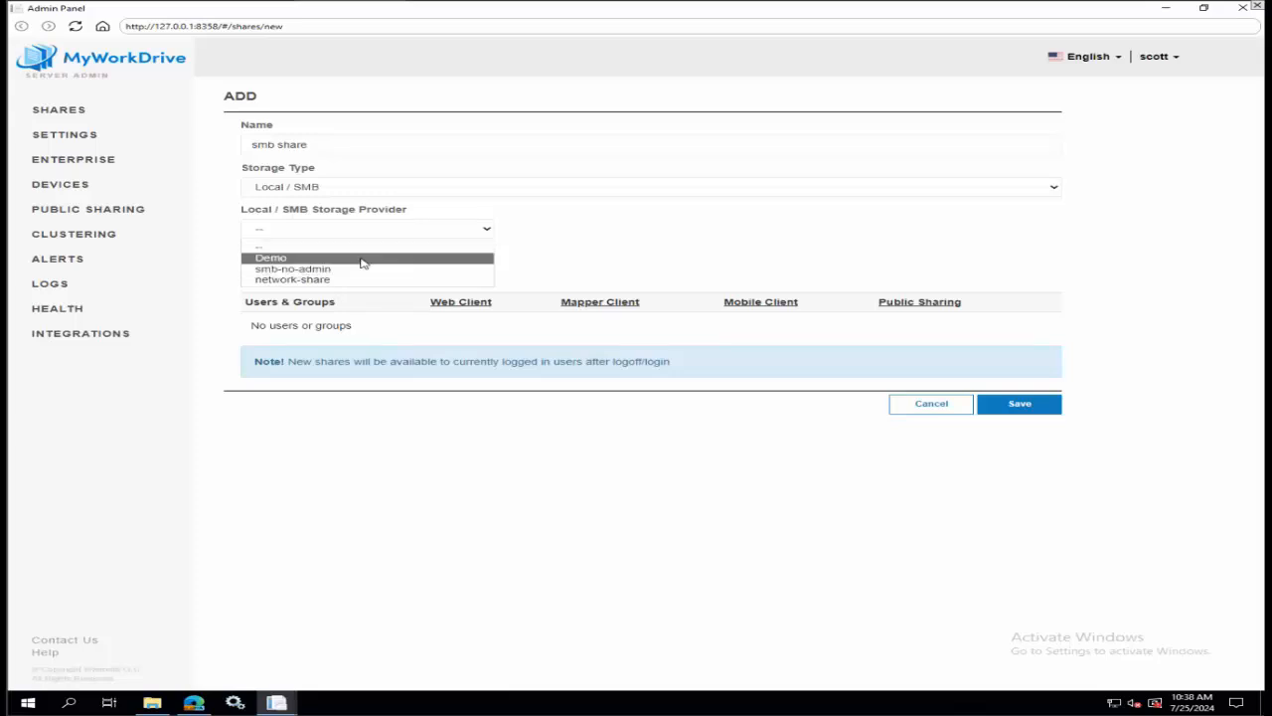
{"action": "left_click", "coordinate": [363, 260]}
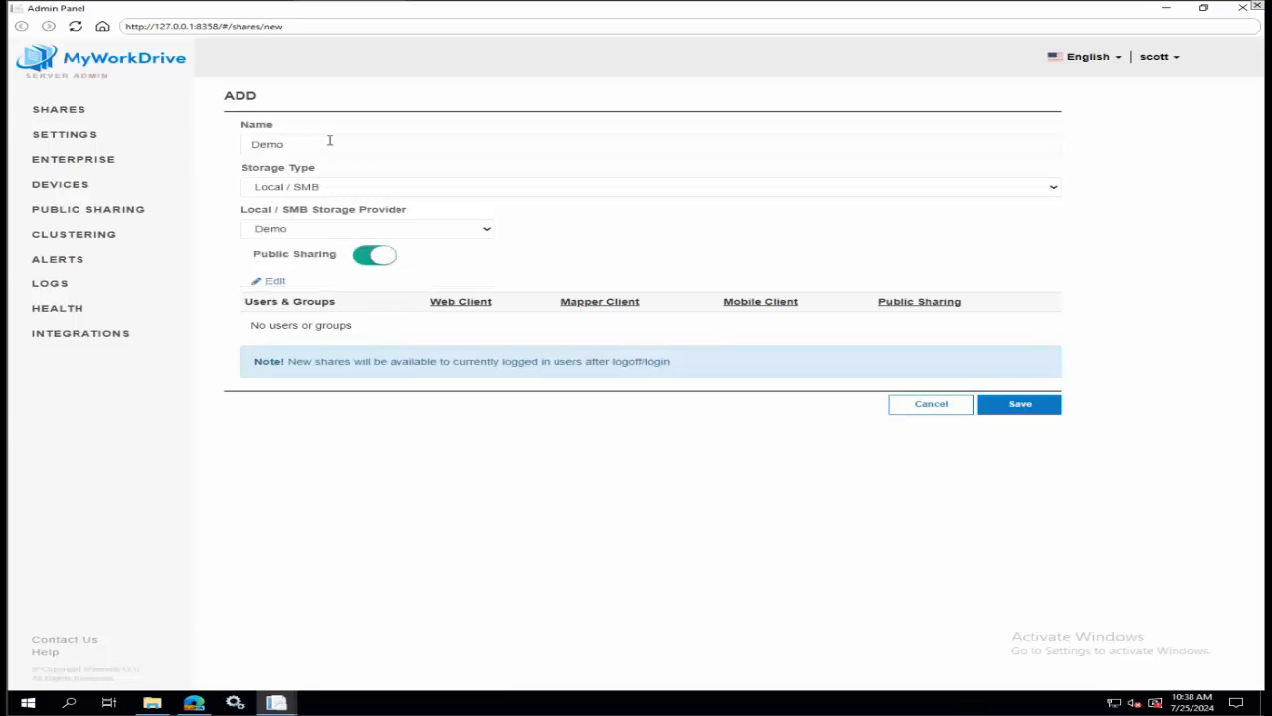
{"action": "double_click", "coordinate": [266, 144]}
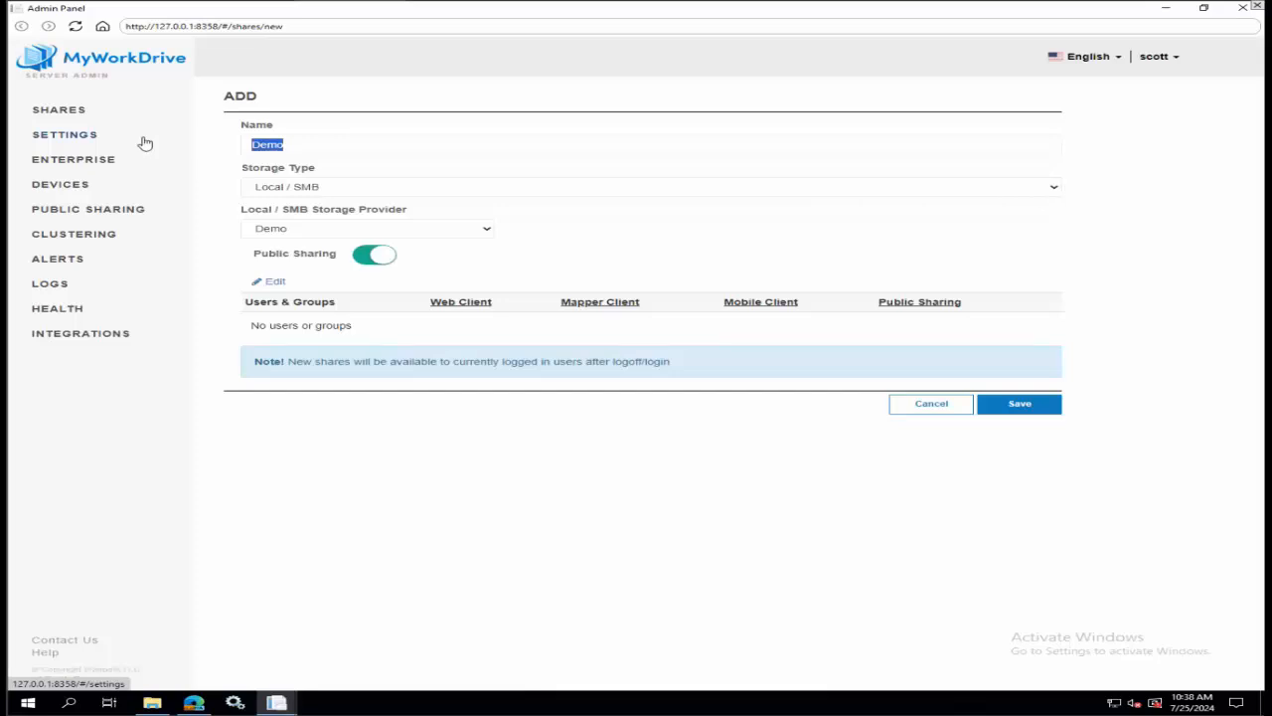
{"action": "type", "text": "smb-share"}
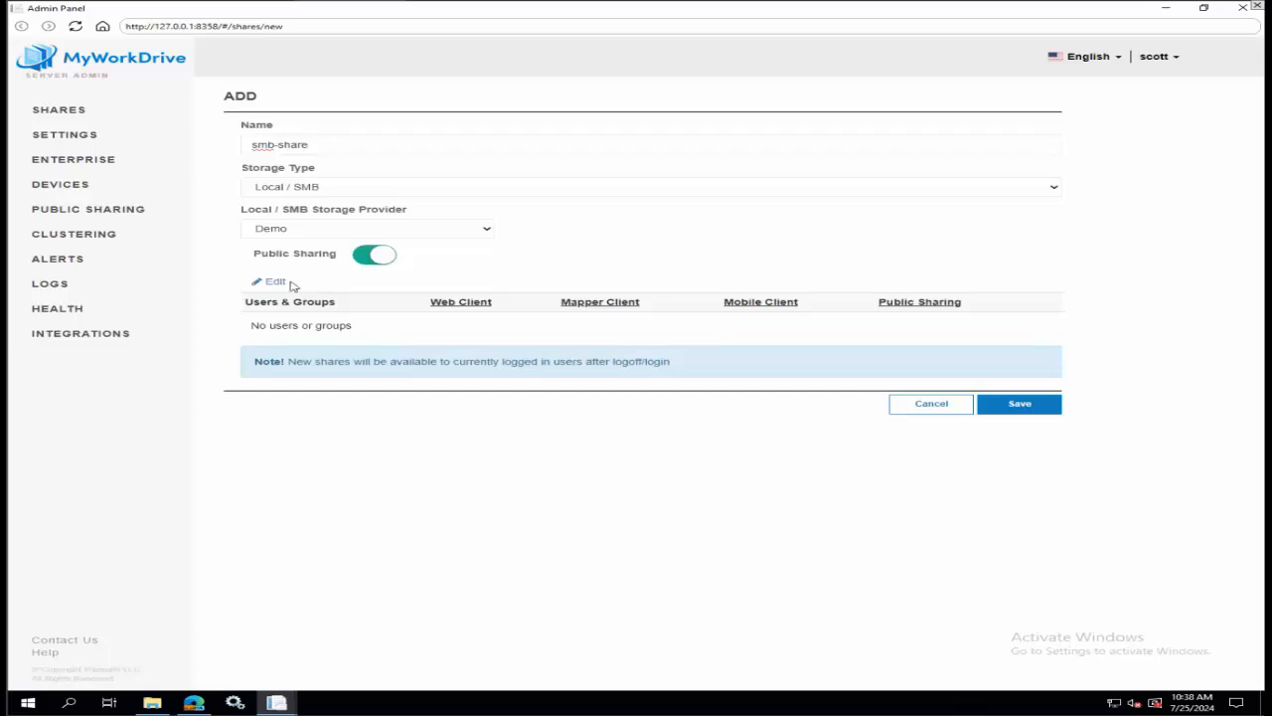
Add the QA-Storage-Read-Write group to the share, allow it Public Sharing, and save the share.
{"action": "left_click", "coordinate": [271, 283]}
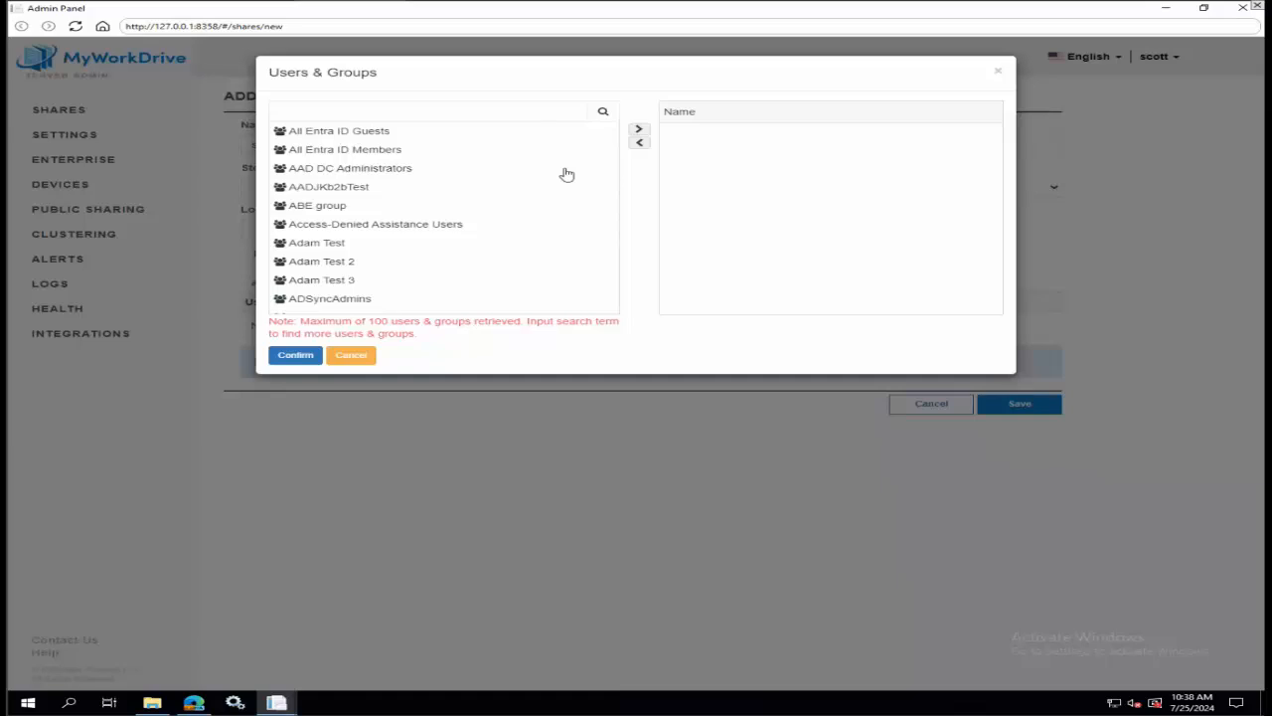
{"action": "left_click", "coordinate": [334, 151]}
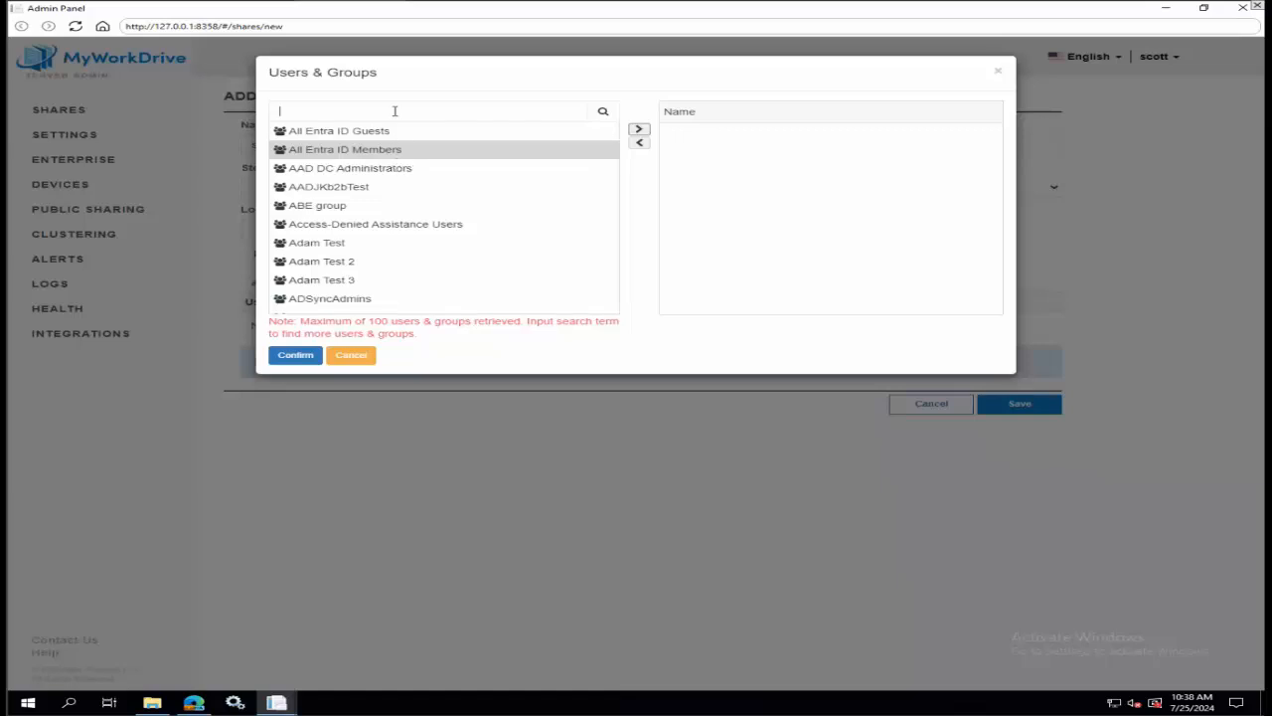
{"action": "type", "text": "ga"}
{"action": "left_click", "coordinate": [604, 112]}
{"action": "left_click", "coordinate": [308, 135]}
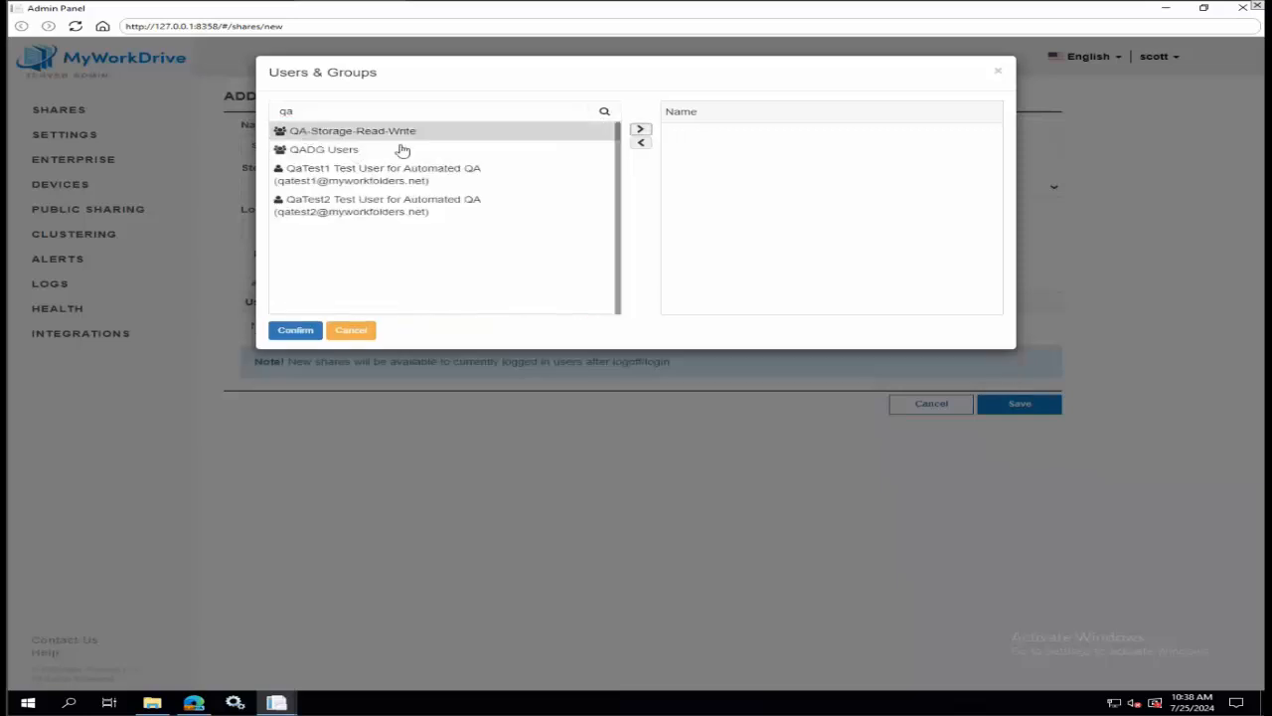
{"action": "left_click", "coordinate": [640, 130]}
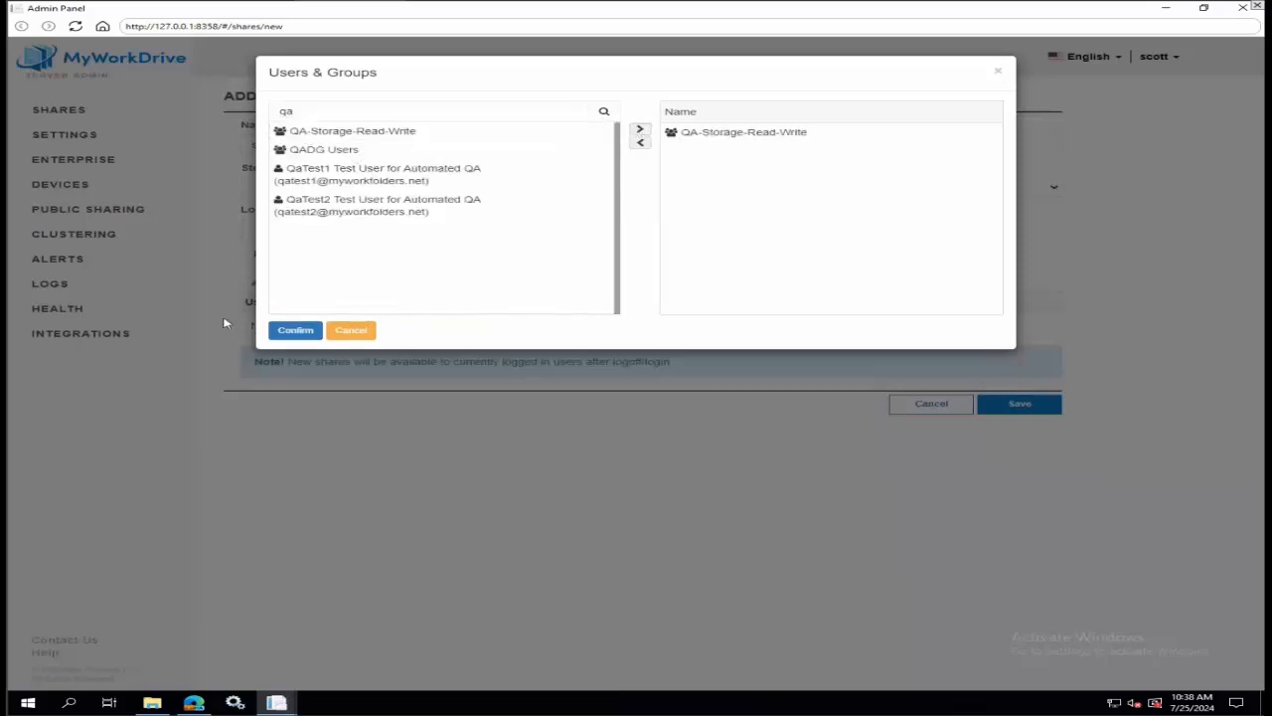
{"action": "left_click", "coordinate": [288, 331]}
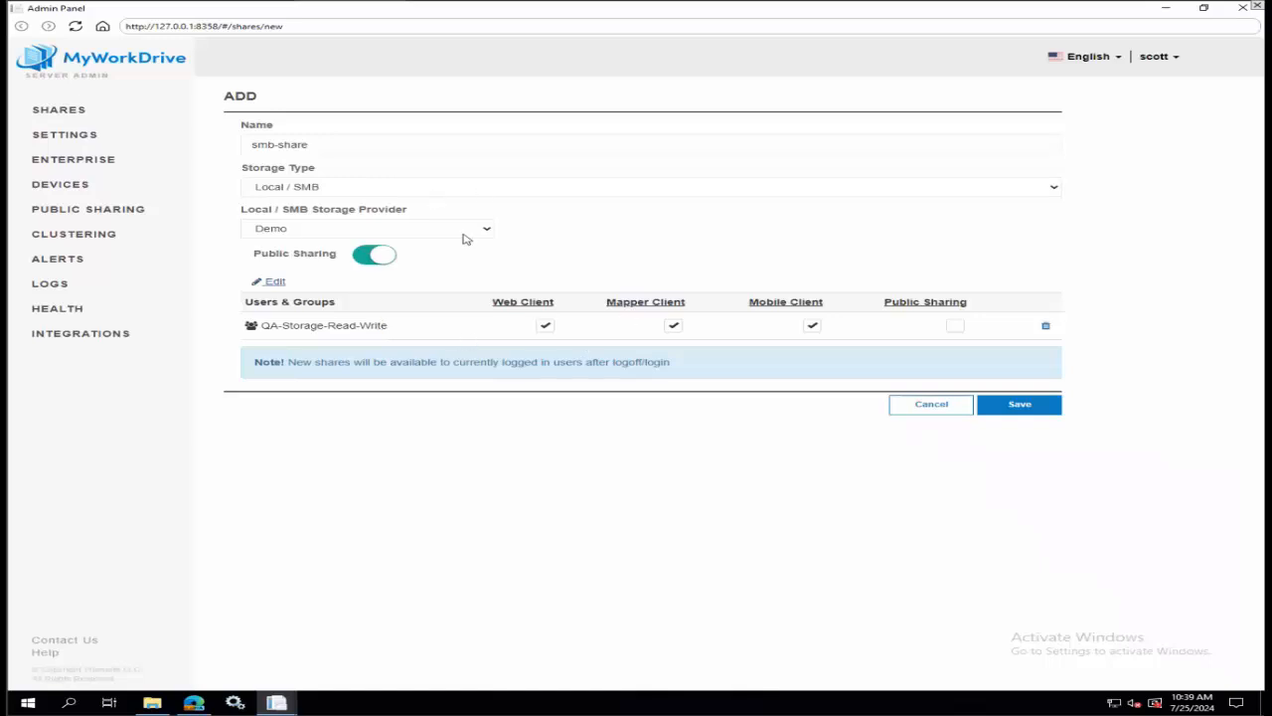
{"action": "left_click", "coordinate": [951, 327]}
{"action": "left_click", "coordinate": [1016, 412]}
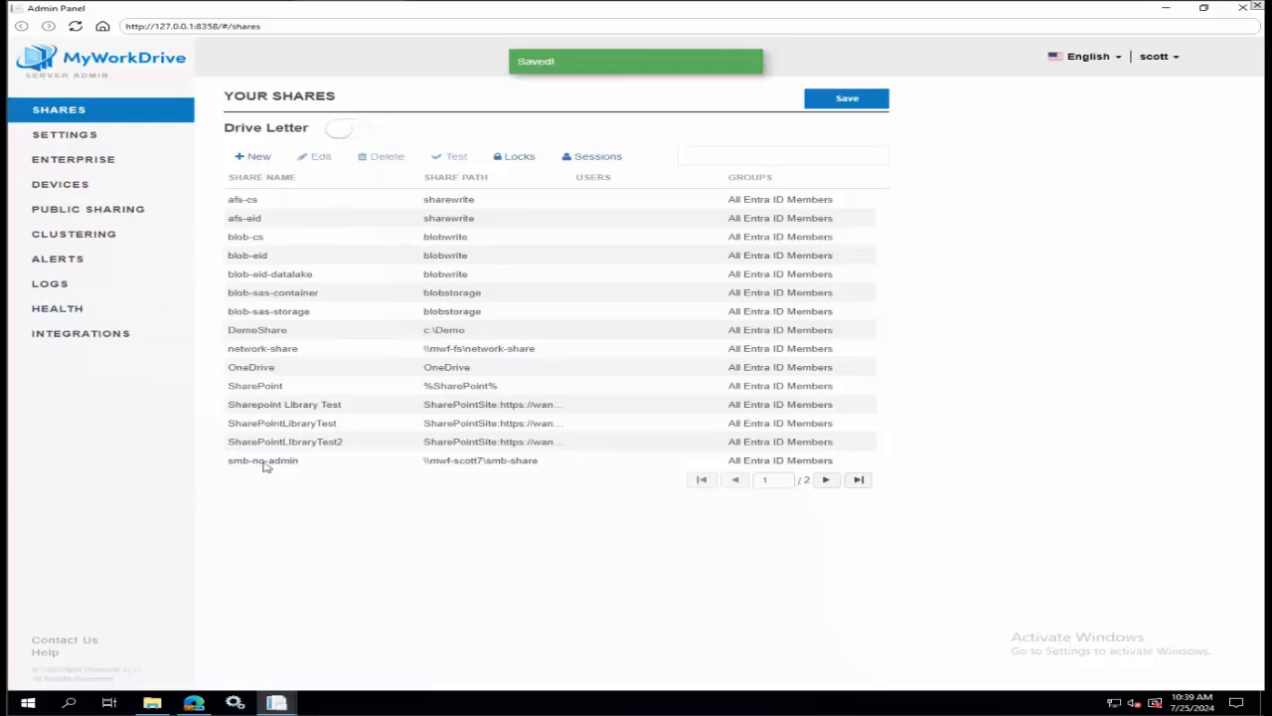
Add another provider of type SMB in the Local / SMB integration settings.
{"action": "left_click", "coordinate": [119, 335]}
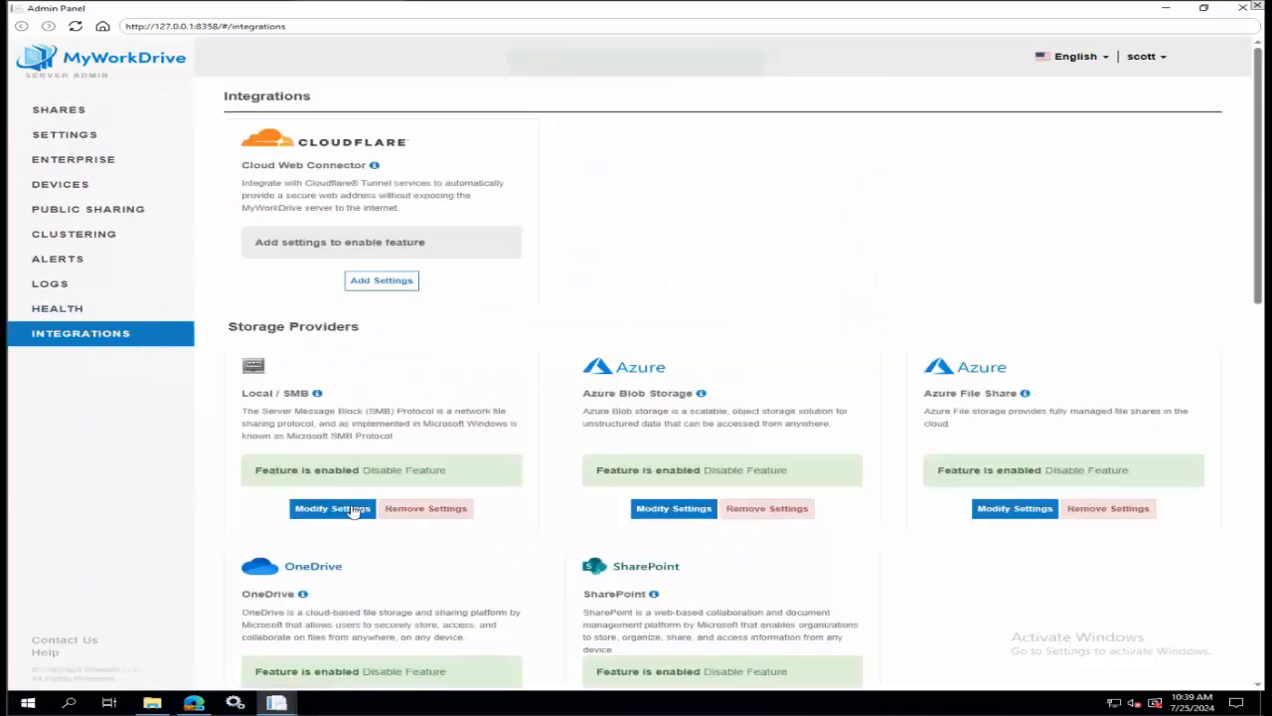
{"action": "left_click", "coordinate": [349, 511]}
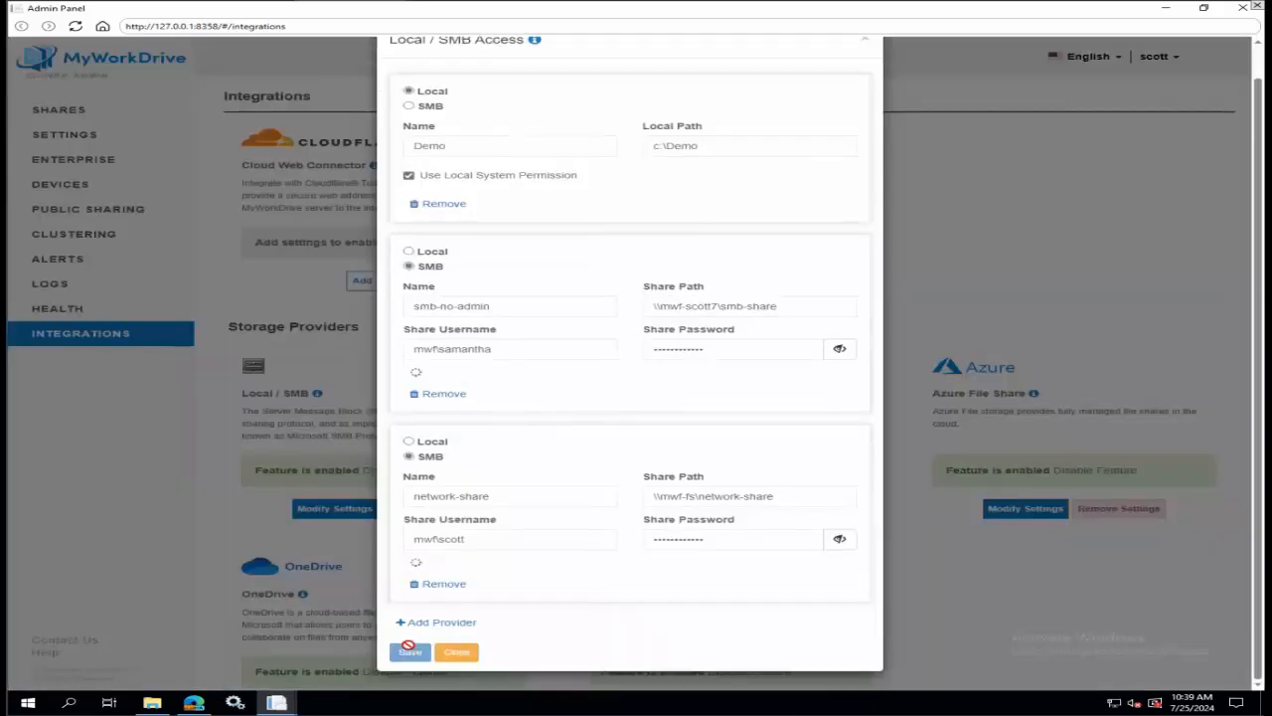
{"action": "left_click", "coordinate": [441, 623]}
{"action": "scroll", "coordinate": [562, 531], "scroll_direction": "down", "scroll_amount": 2}
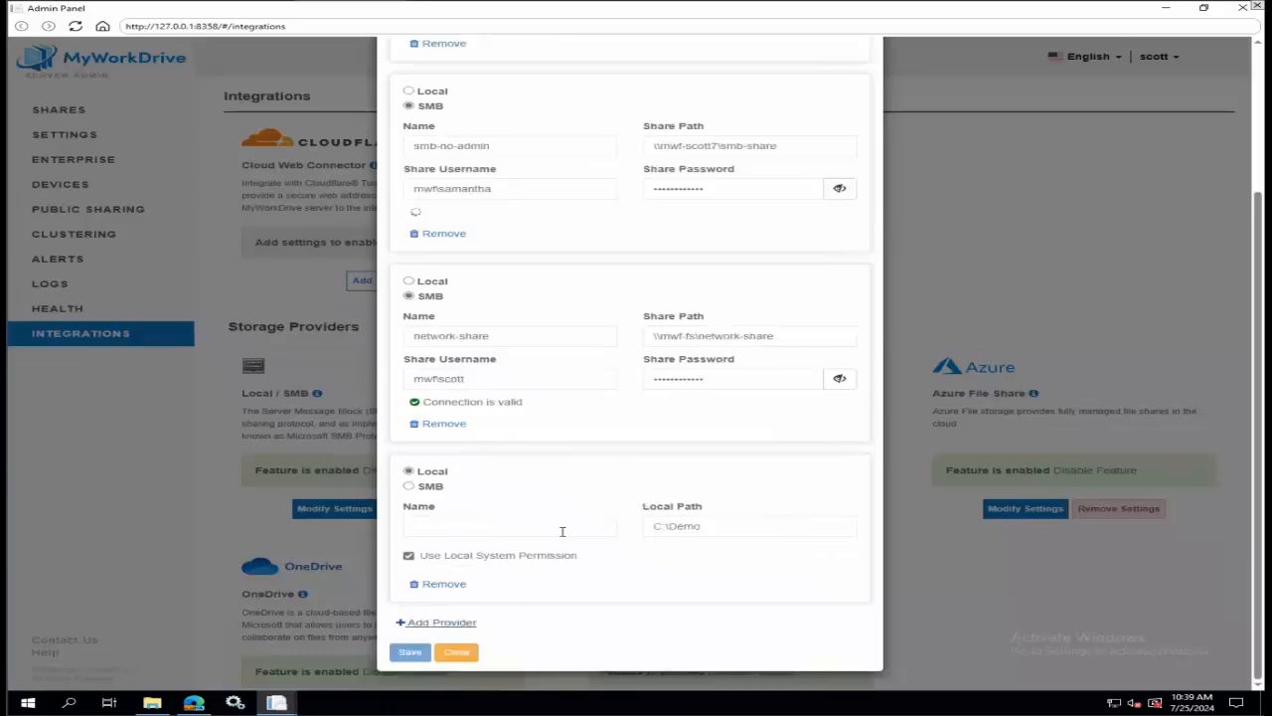
{"action": "left_click", "coordinate": [410, 486]}
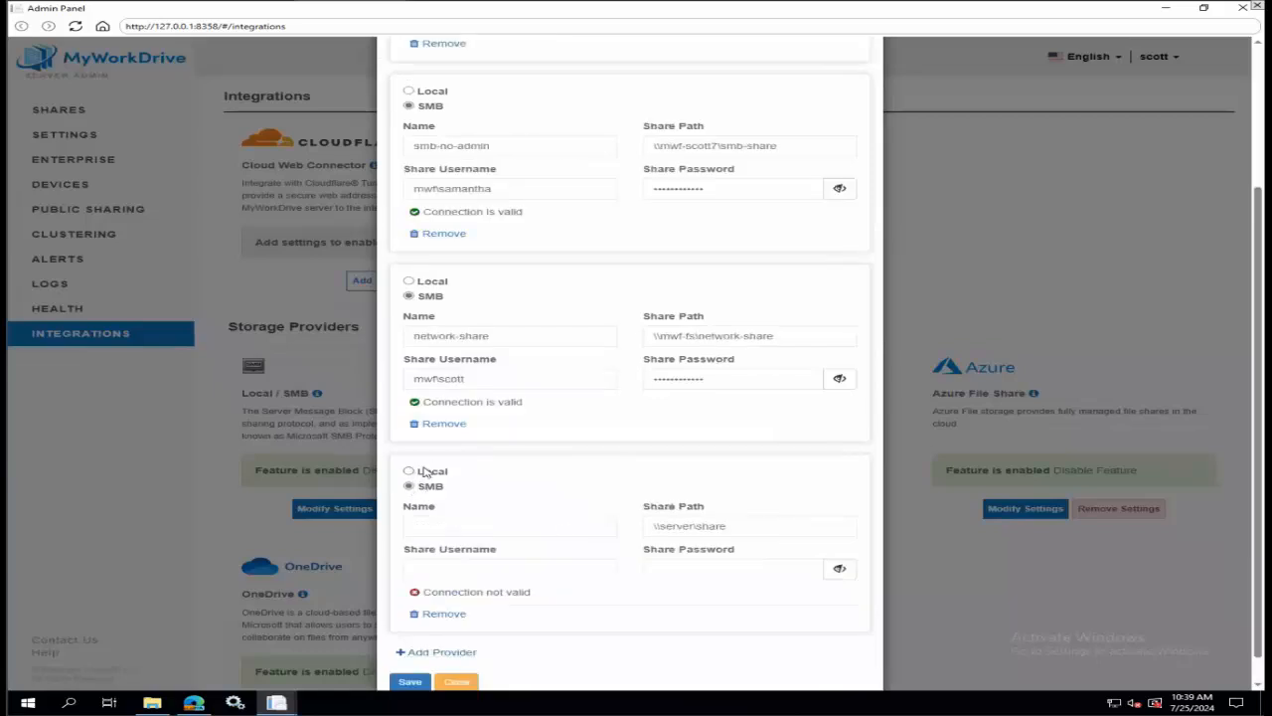
Name the new SMB provider demo share and set its share path to \\mwf-fs\share.
{"action": "left_click", "coordinate": [478, 529]}
{"action": "type", "text": "demo sare"}
{"action": "key", "text": "BackSpace"}
{"action": "key", "text": "BackSpace"}
{"action": "key", "text": "BackSpace"}
{"action": "type", "text": "hare"}
{"action": "type", "text": "\\mwf-fs\\"}
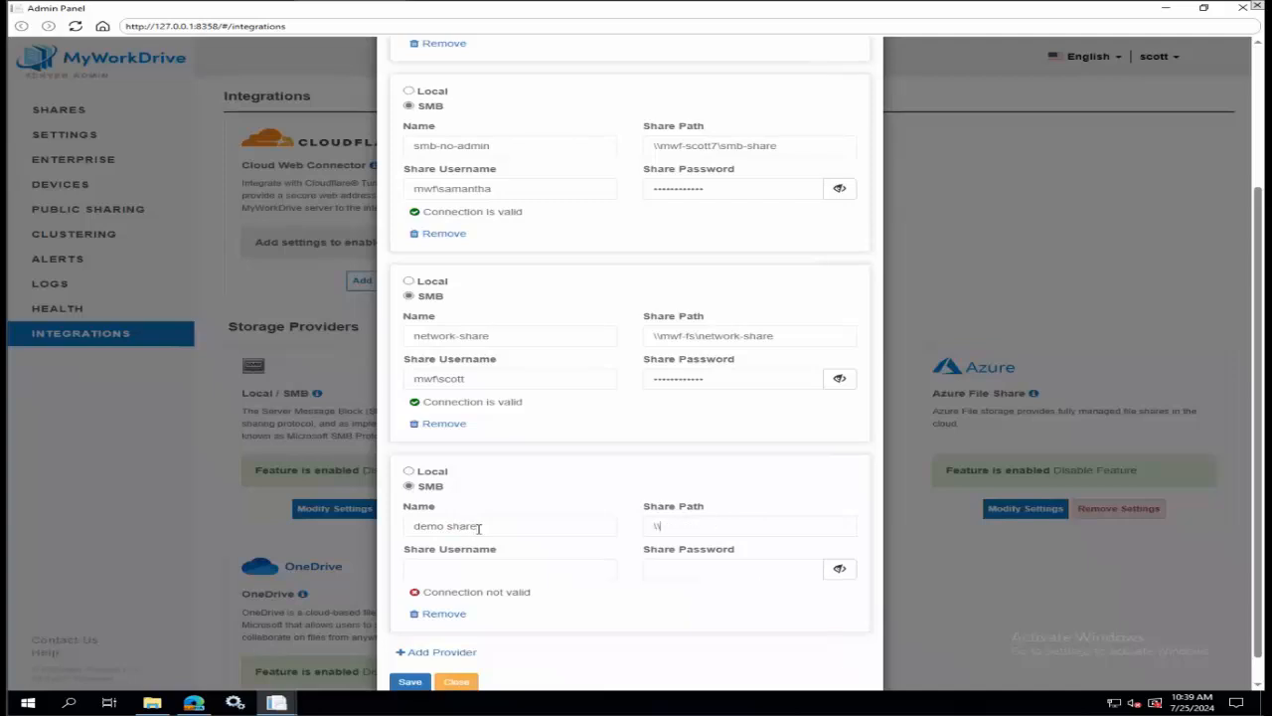
{"action": "type", "text": "share"}
Enter the mwf domain account's share username and the share password for the new SMB provider, and save the Local / SMB settings.
{"action": "key", "text": "Tab"}
{"action": "type", "text": "mwf\\scott"}
{"action": "key", "text": "Tab"}
{"action": "type", "text": "******"}
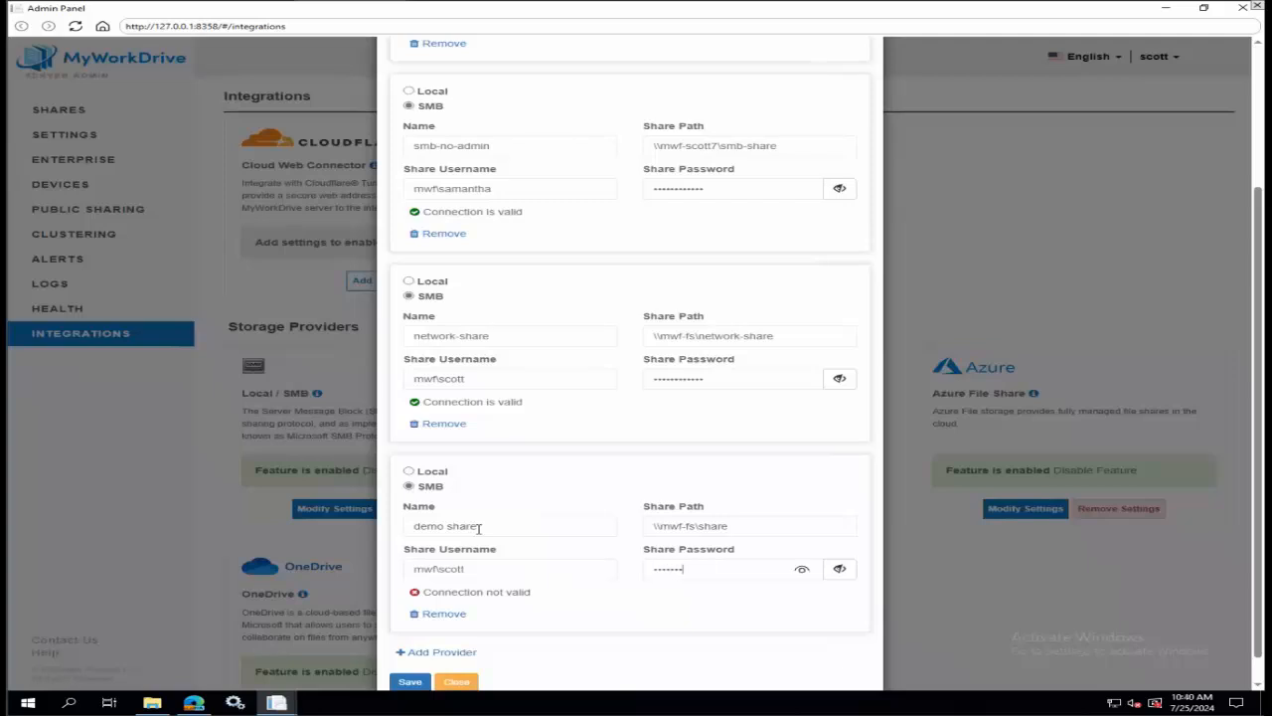
{"action": "type", "text": "****"}
{"action": "left_click", "coordinate": [597, 608]}
{"action": "left_click", "coordinate": [411, 684]}
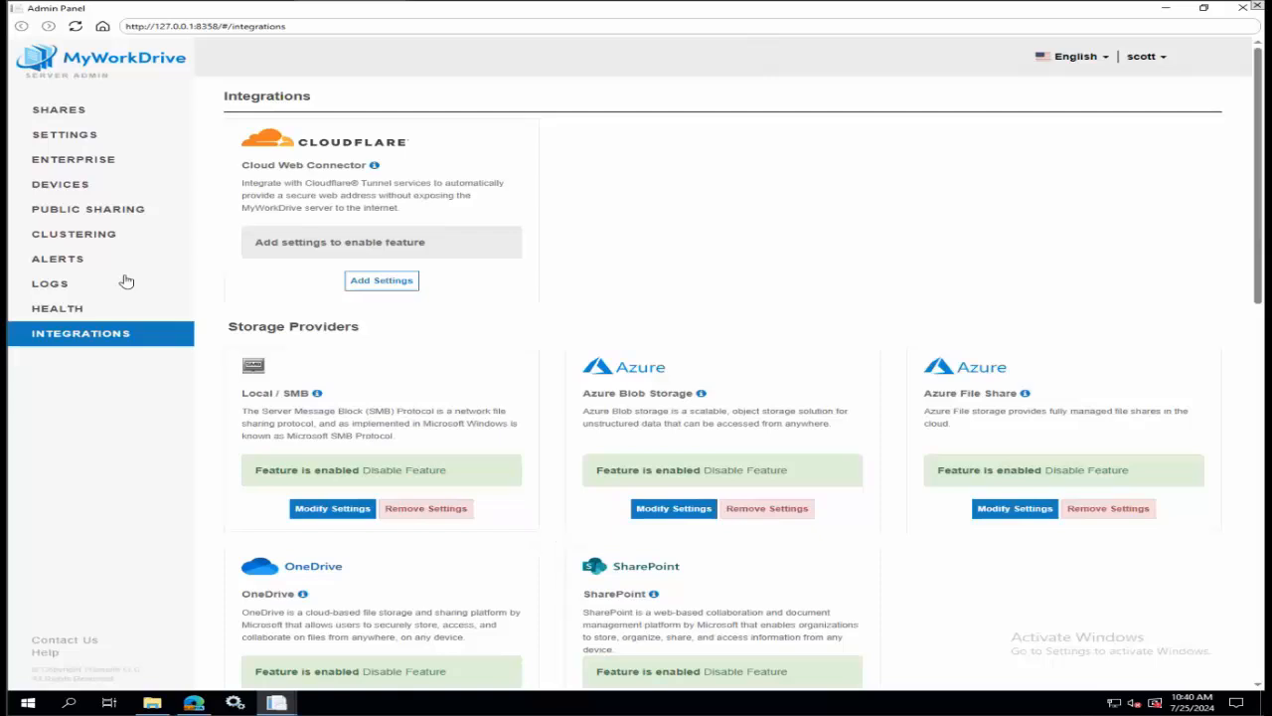
Open smb-share from the second page of the shares list to view its editable settings.
{"action": "left_click", "coordinate": [77, 114]}
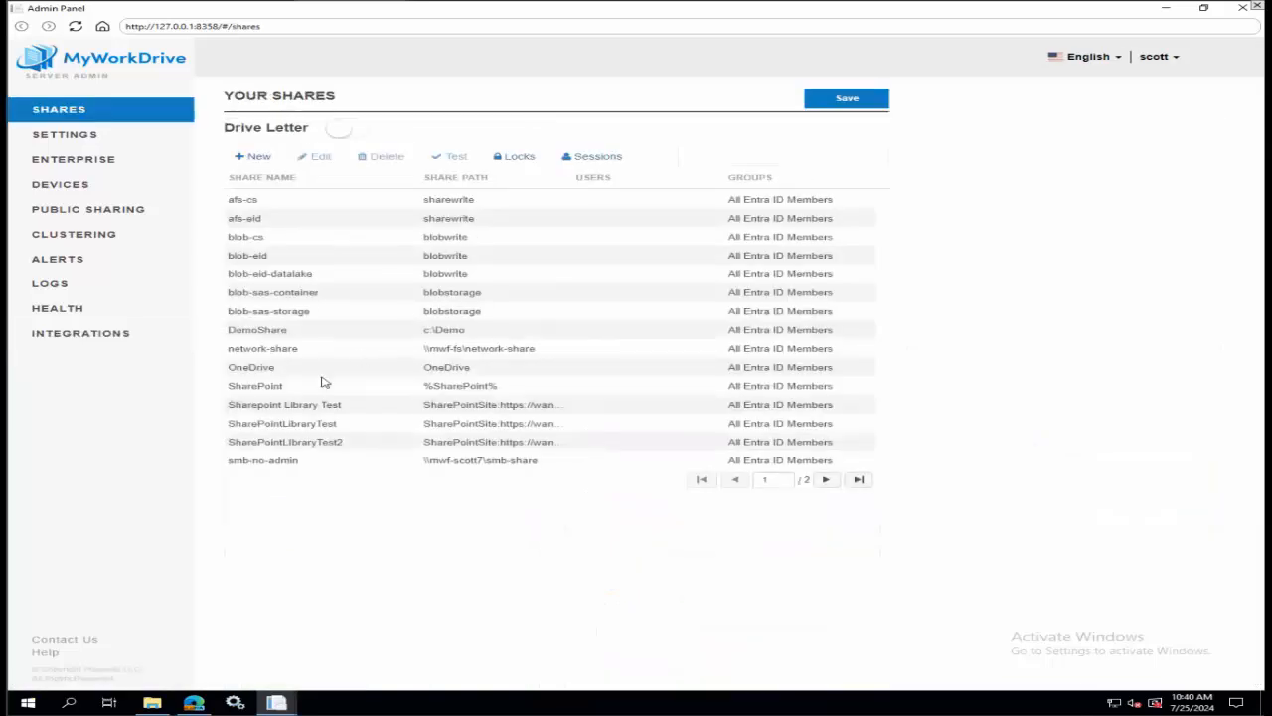
{"action": "left_click", "coordinate": [826, 480]}
{"action": "left_click", "coordinate": [257, 202]}
{"action": "left_click", "coordinate": [313, 159]}
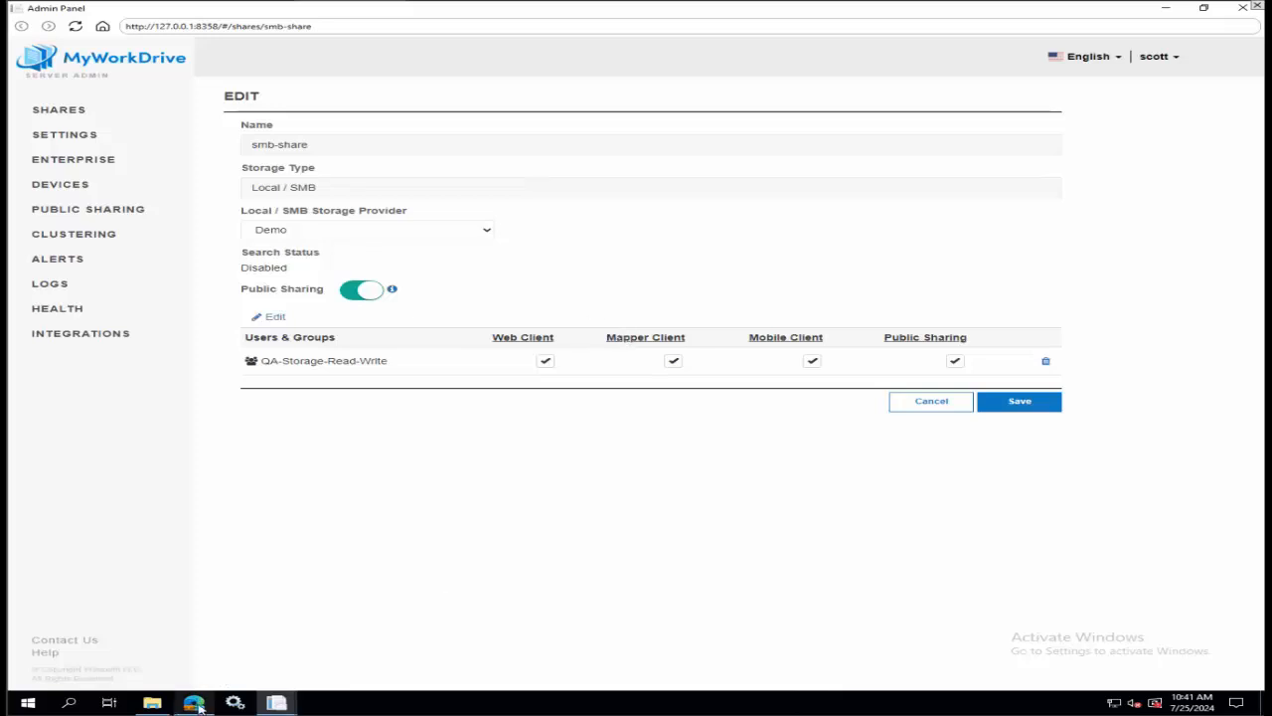
Switch to the Azure portal in the browser, find Storage accounts and open the afseid storage account.
{"action": "mouse_move", "coordinate": [198, 704]}
{"action": "left_click", "coordinate": [196, 703]}
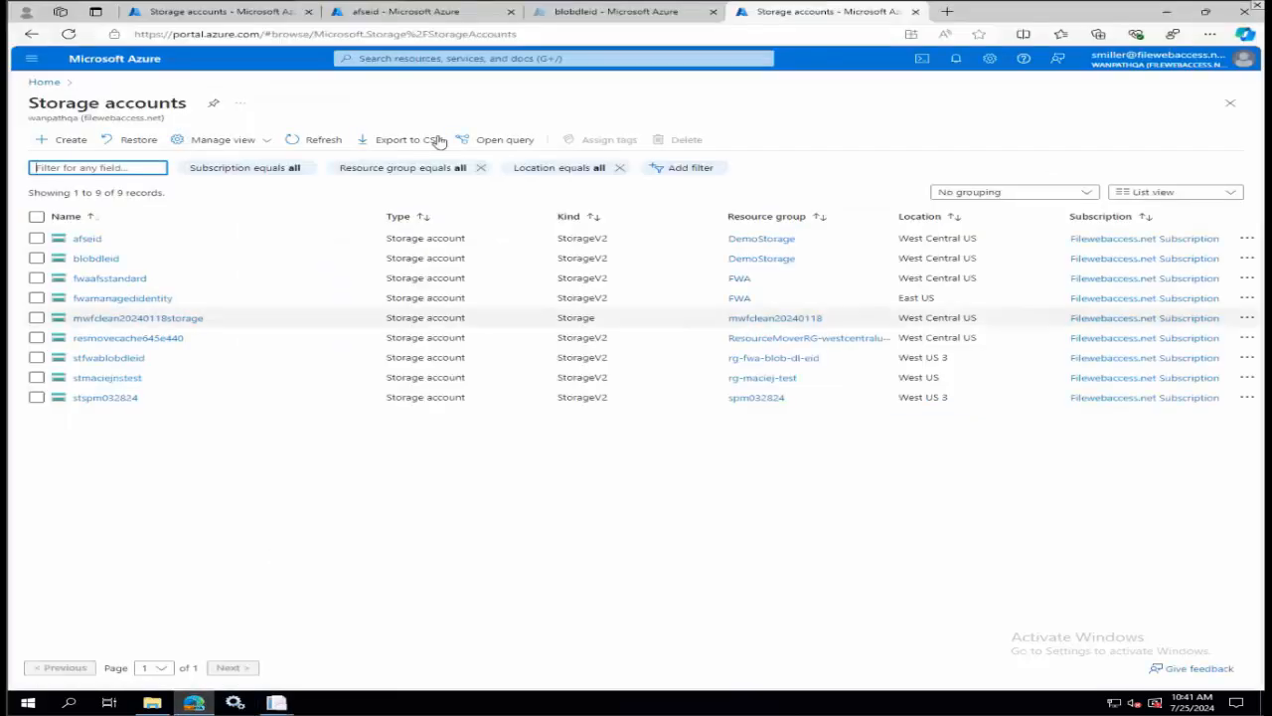
{"action": "left_click", "coordinate": [400, 15]}
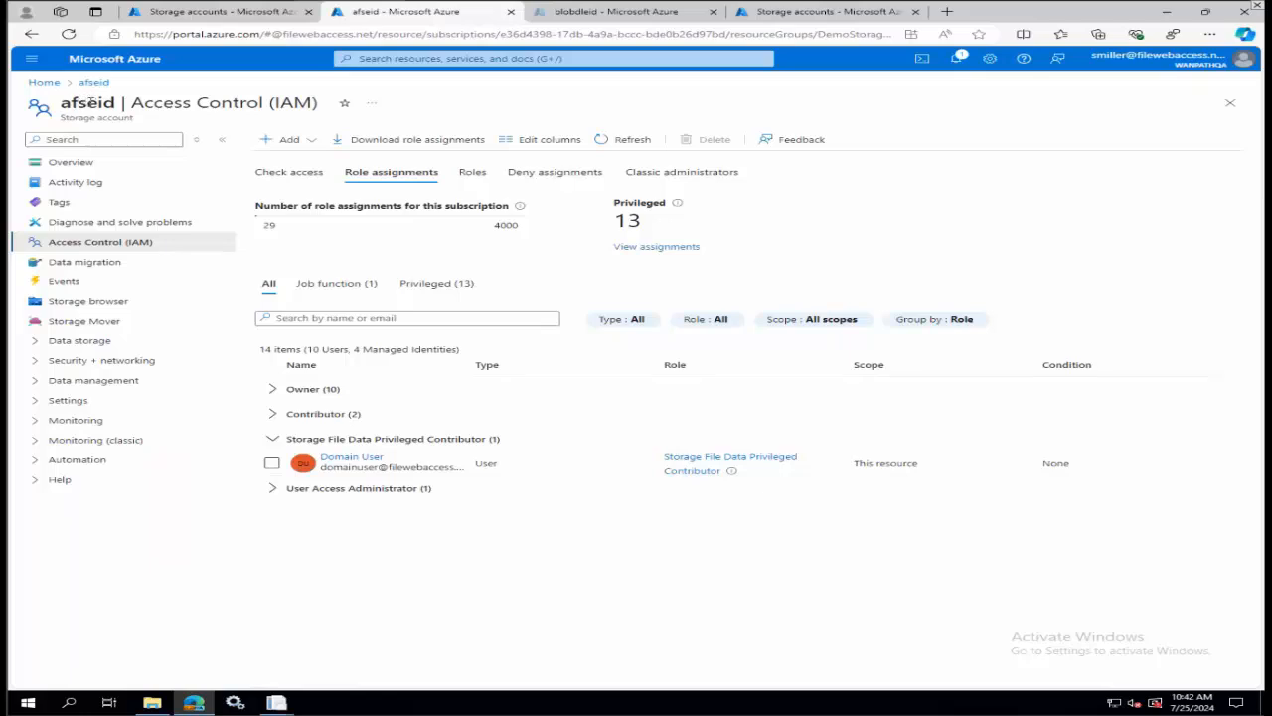
{"action": "left_click", "coordinate": [448, 58]}
{"action": "type", "text": "s"}
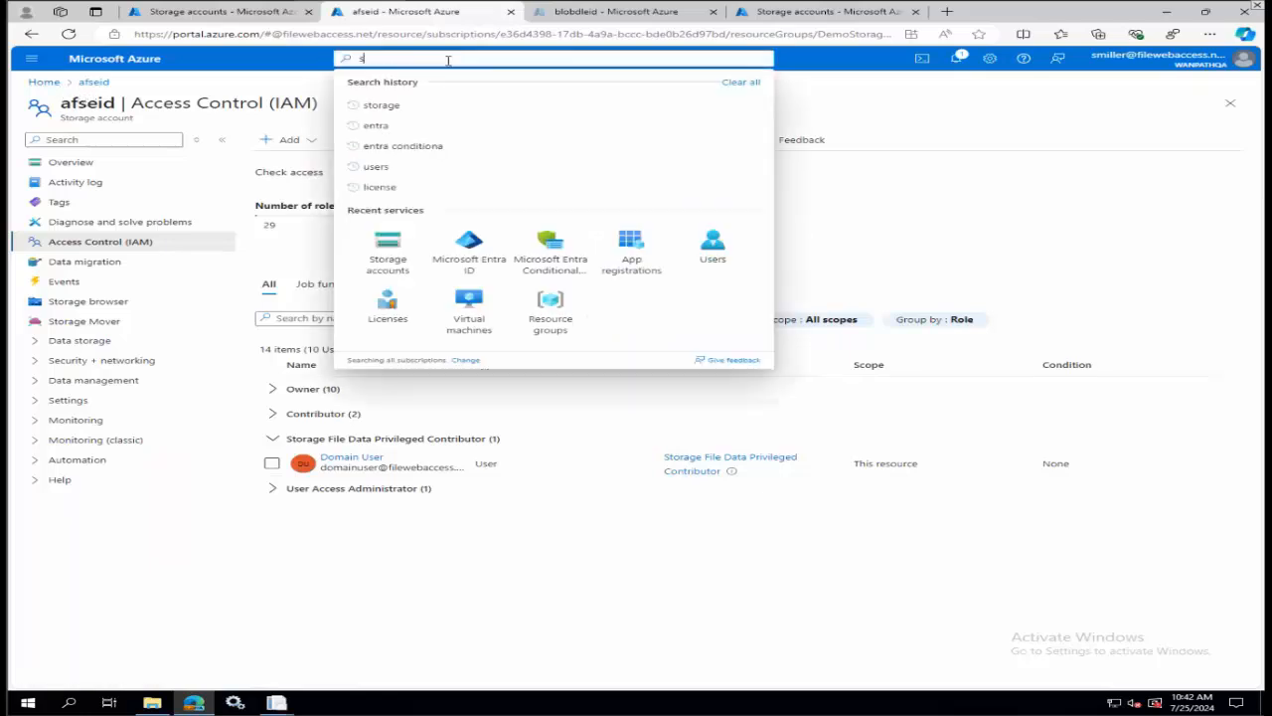
{"action": "type", "text": "to"}
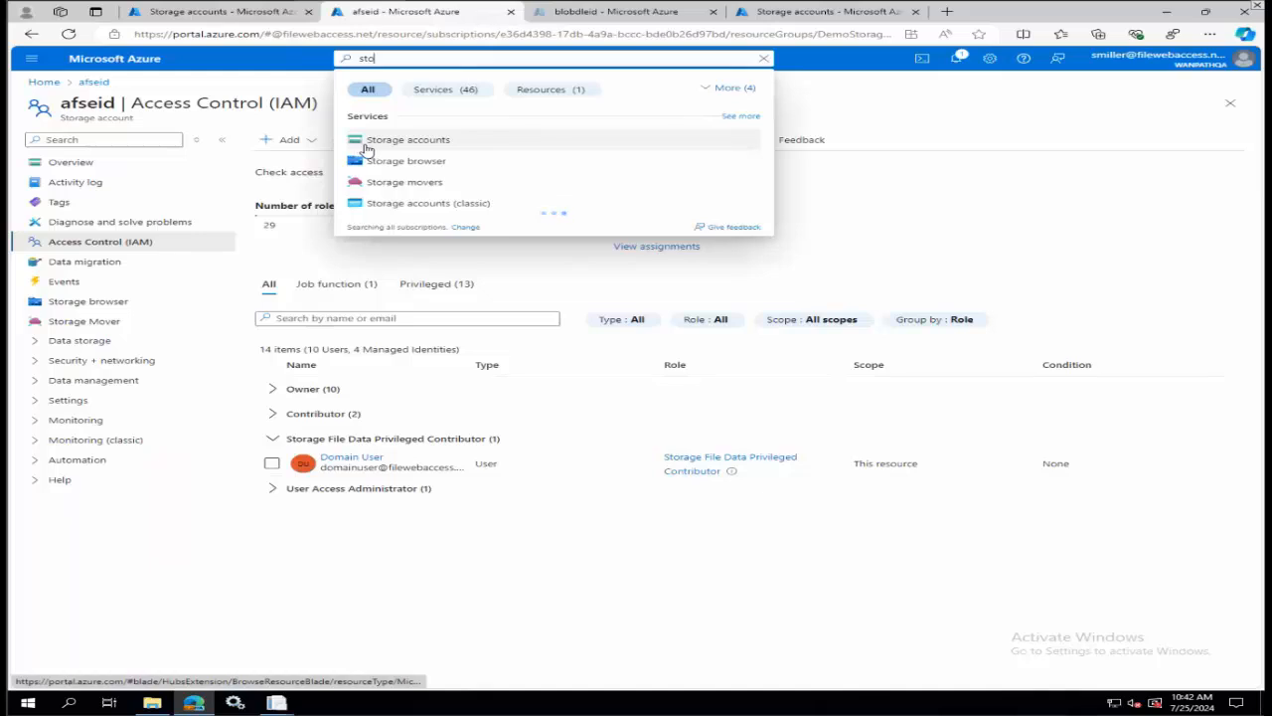
{"action": "left_click", "coordinate": [360, 143]}
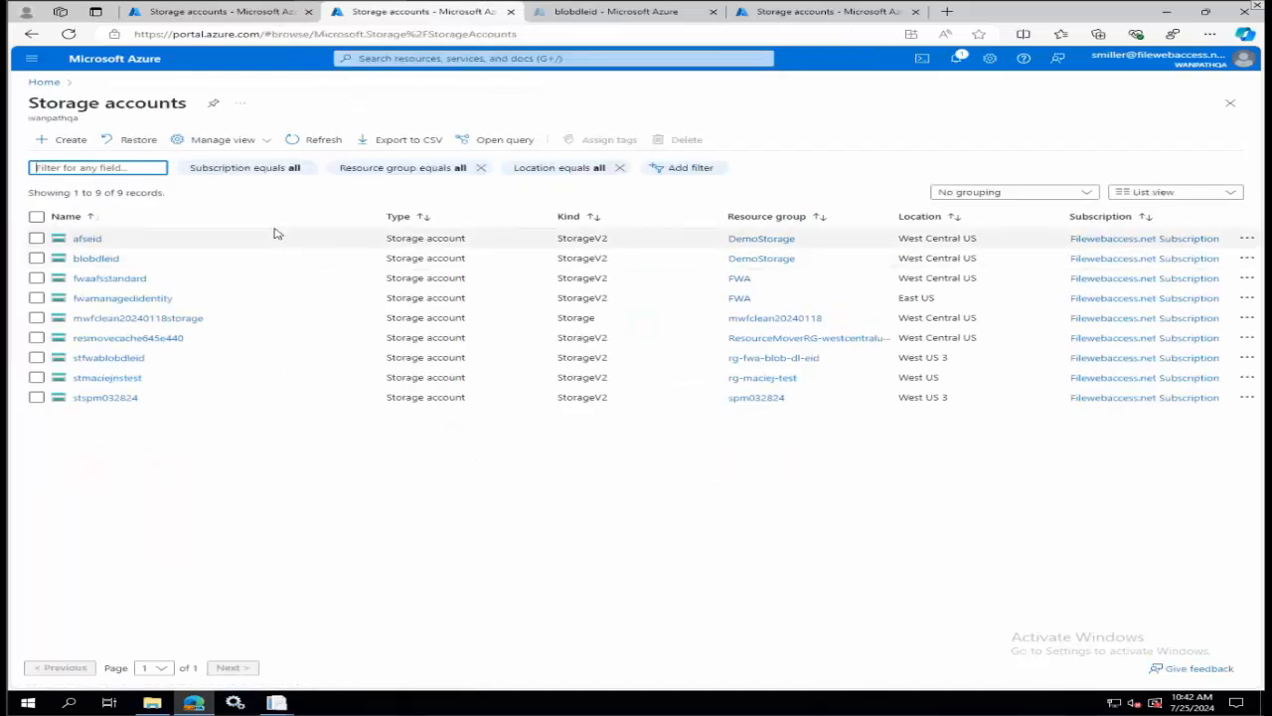
{"action": "left_click", "coordinate": [87, 240]}
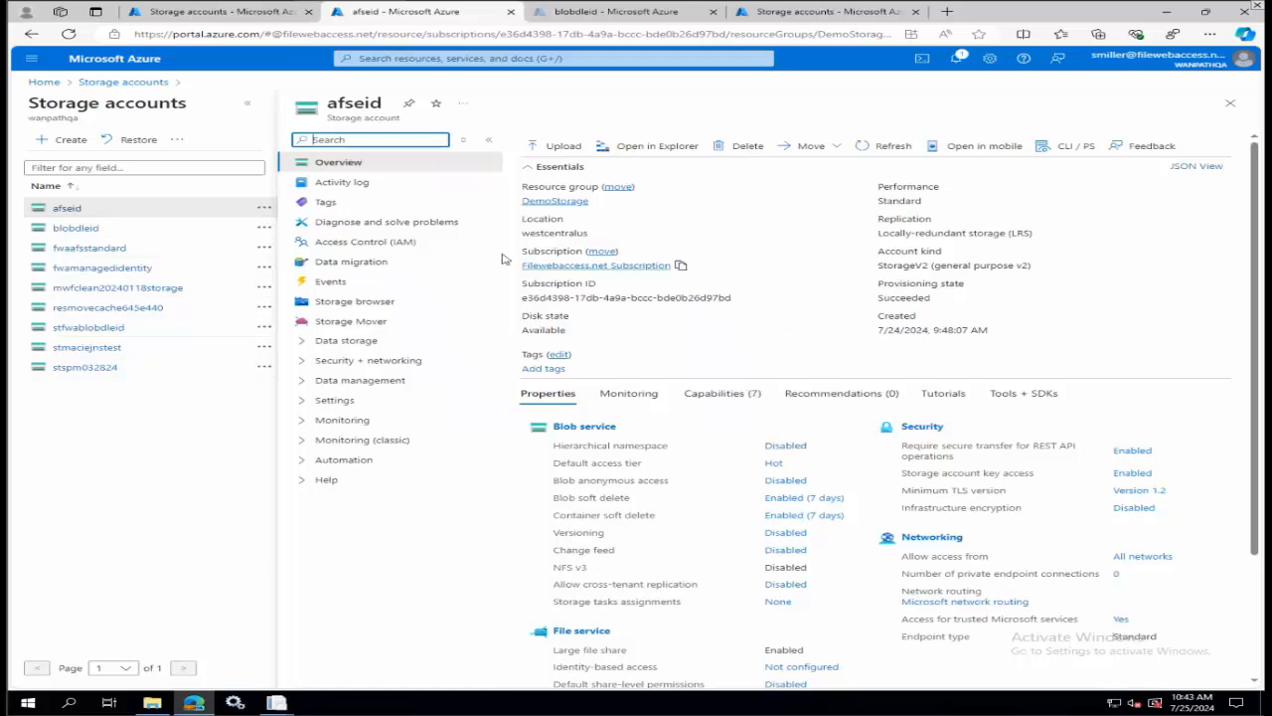
Show the role assignments in afseid's Access Control (IAM), with the Owner and Contributor groups collapsed.
{"action": "left_click", "coordinate": [386, 245]}
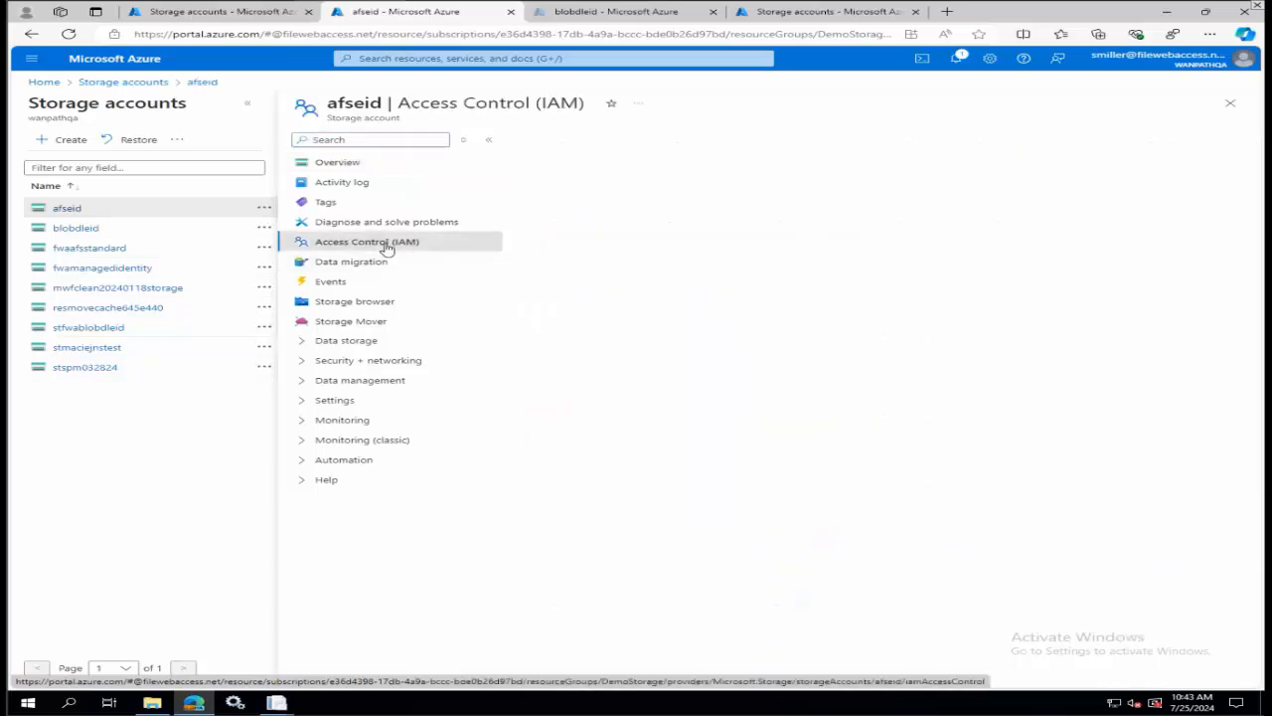
{"action": "left_click", "coordinate": [656, 174]}
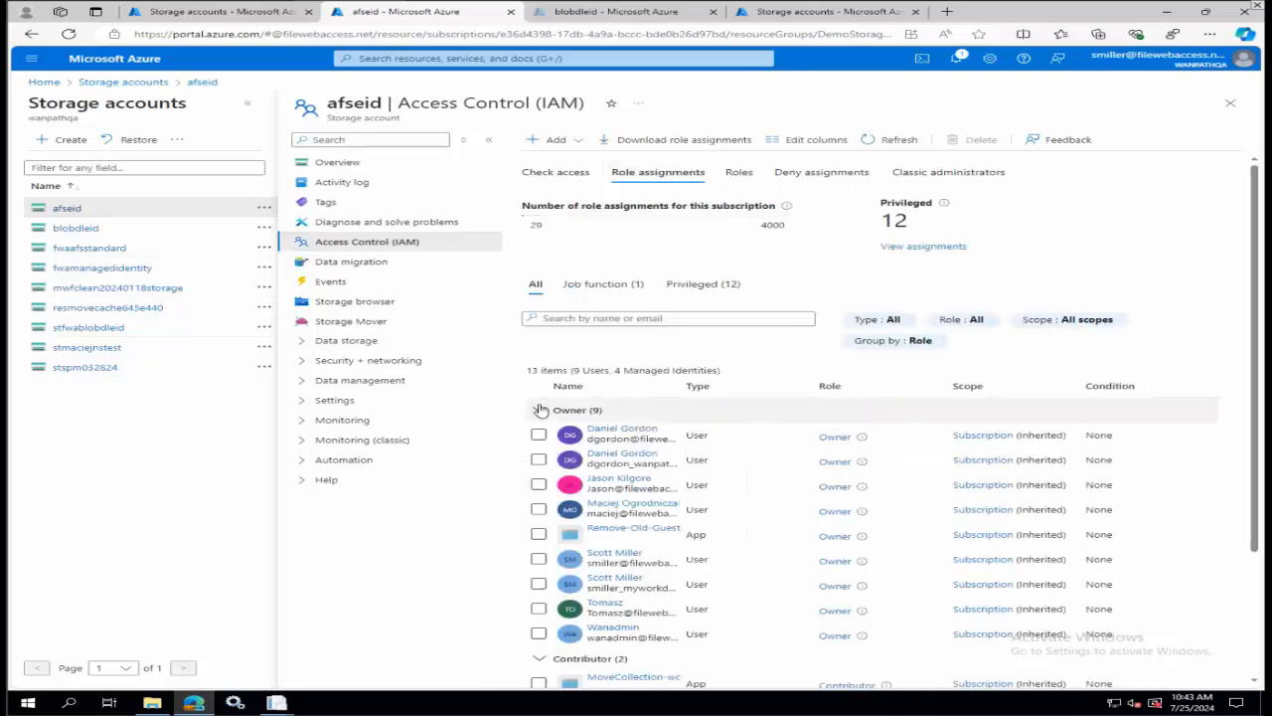
{"action": "left_click", "coordinate": [539, 409]}
{"action": "left_click", "coordinate": [542, 435]}
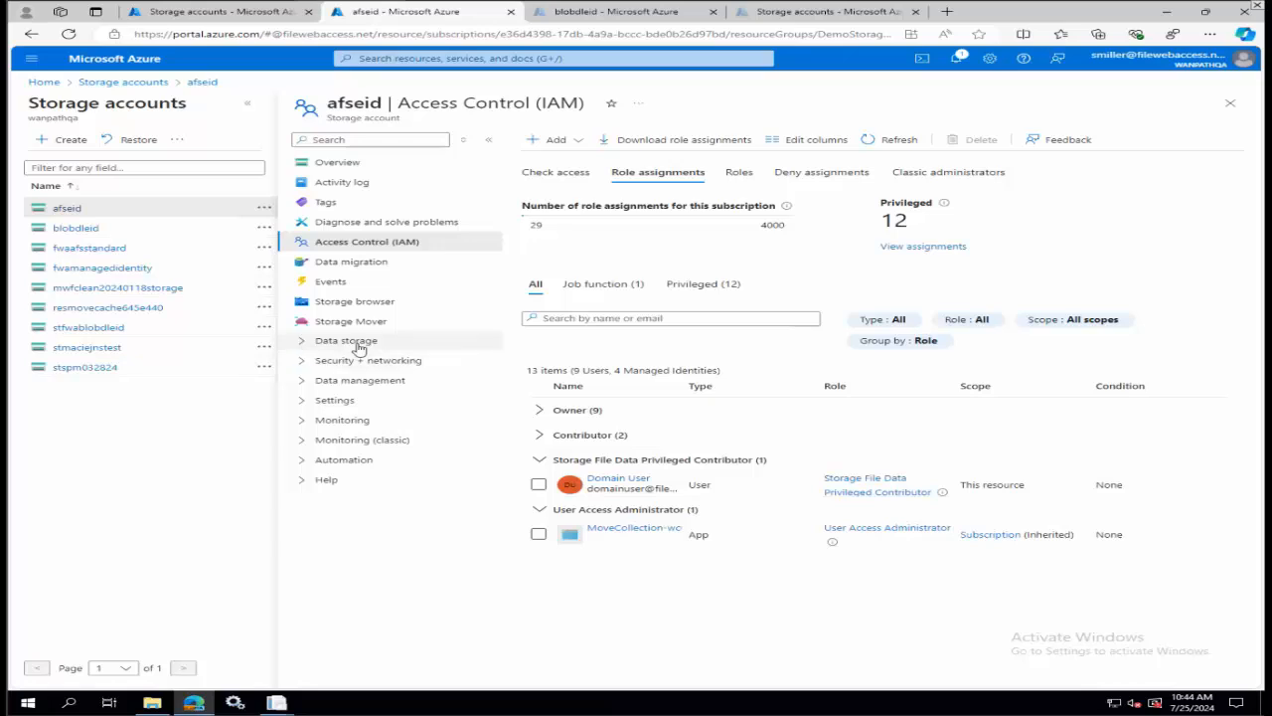
Reveal and copy key1's connection string from the access keys of the afseid storage account.
{"action": "left_click", "coordinate": [347, 362]}
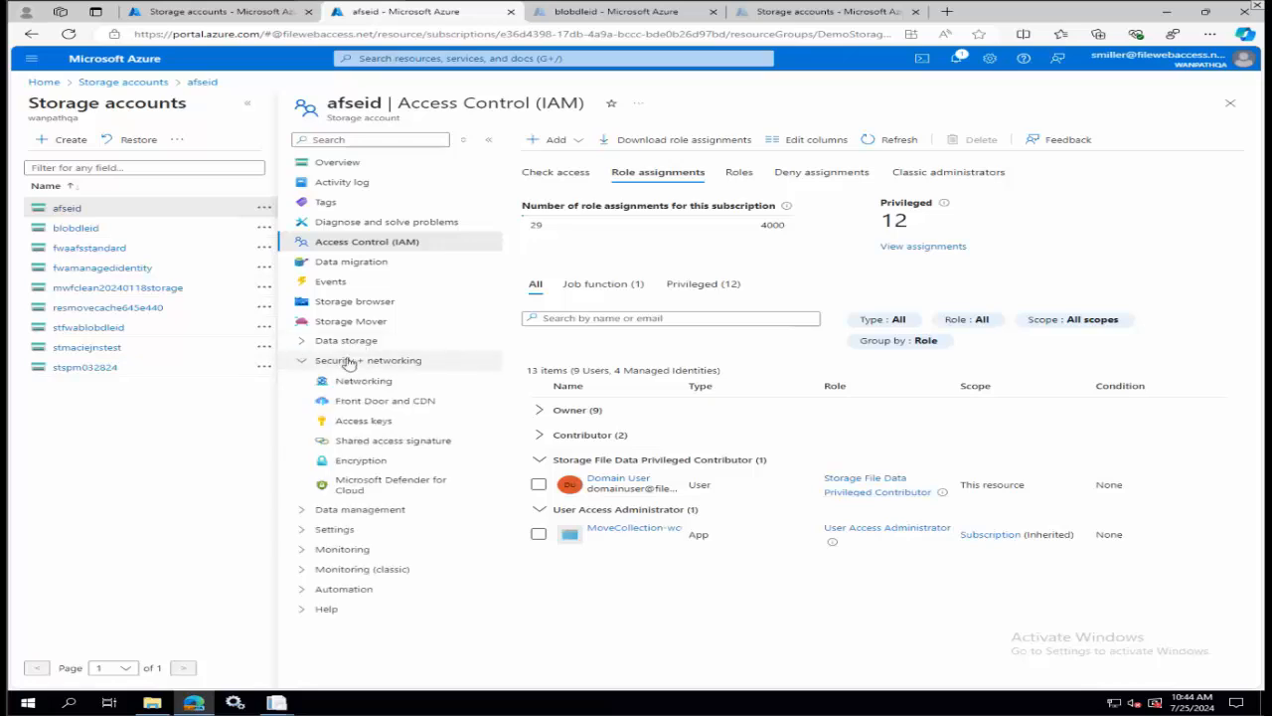
{"action": "left_click", "coordinate": [359, 427]}
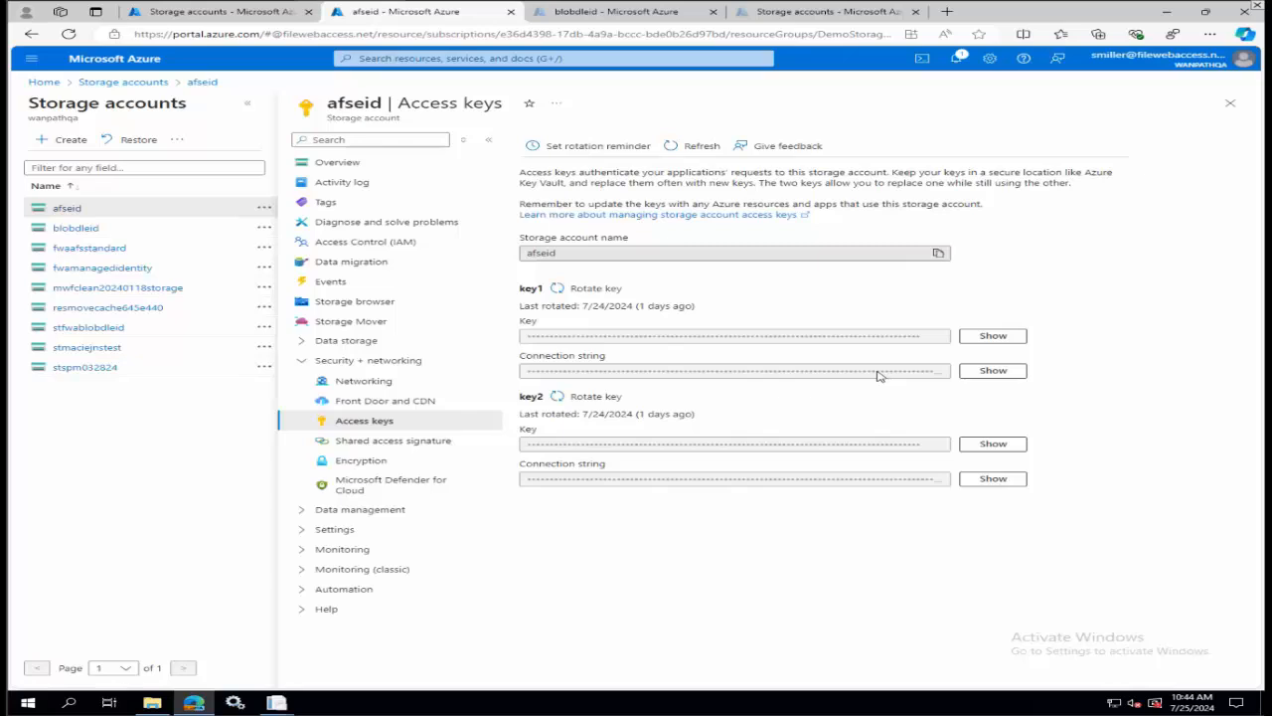
{"action": "left_click", "coordinate": [994, 370]}
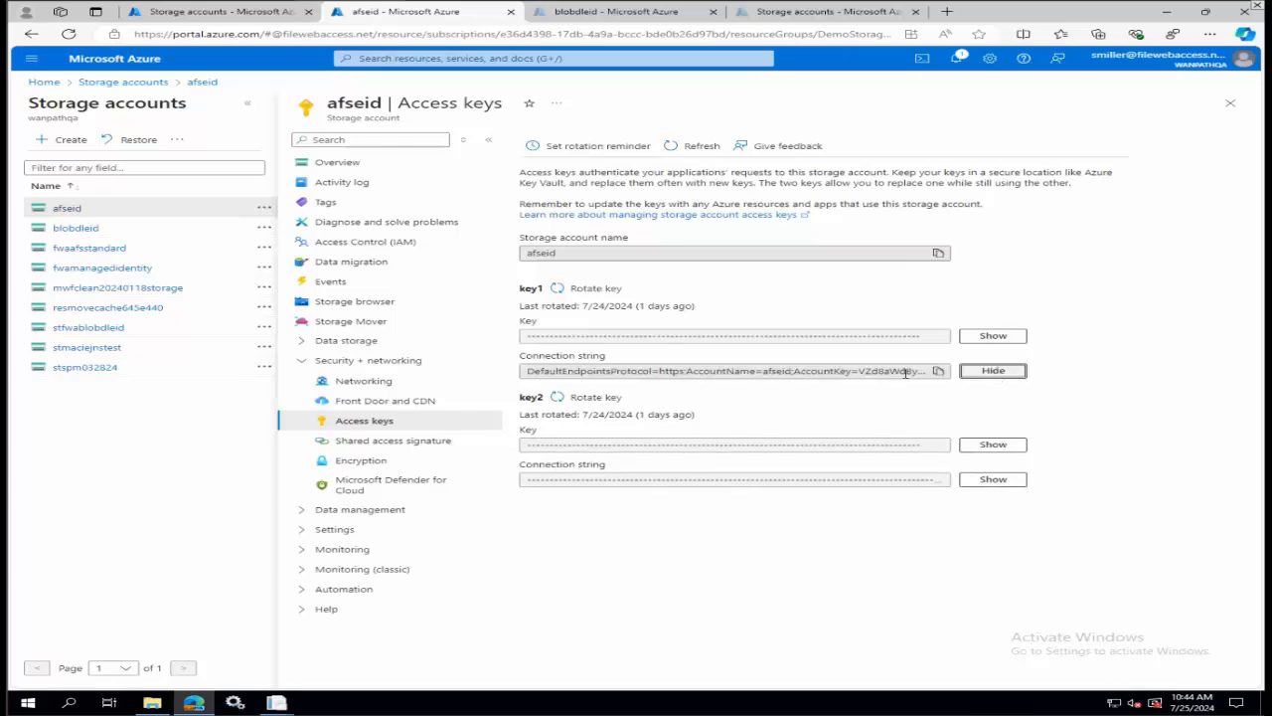
{"action": "left_click", "coordinate": [939, 371]}
Switch to the MyWorkDrive Admin Panel and start a new Azure File Share share named afs-cs-new.
{"action": "mouse_move", "coordinate": [276, 703]}
{"action": "left_click", "coordinate": [367, 636]}
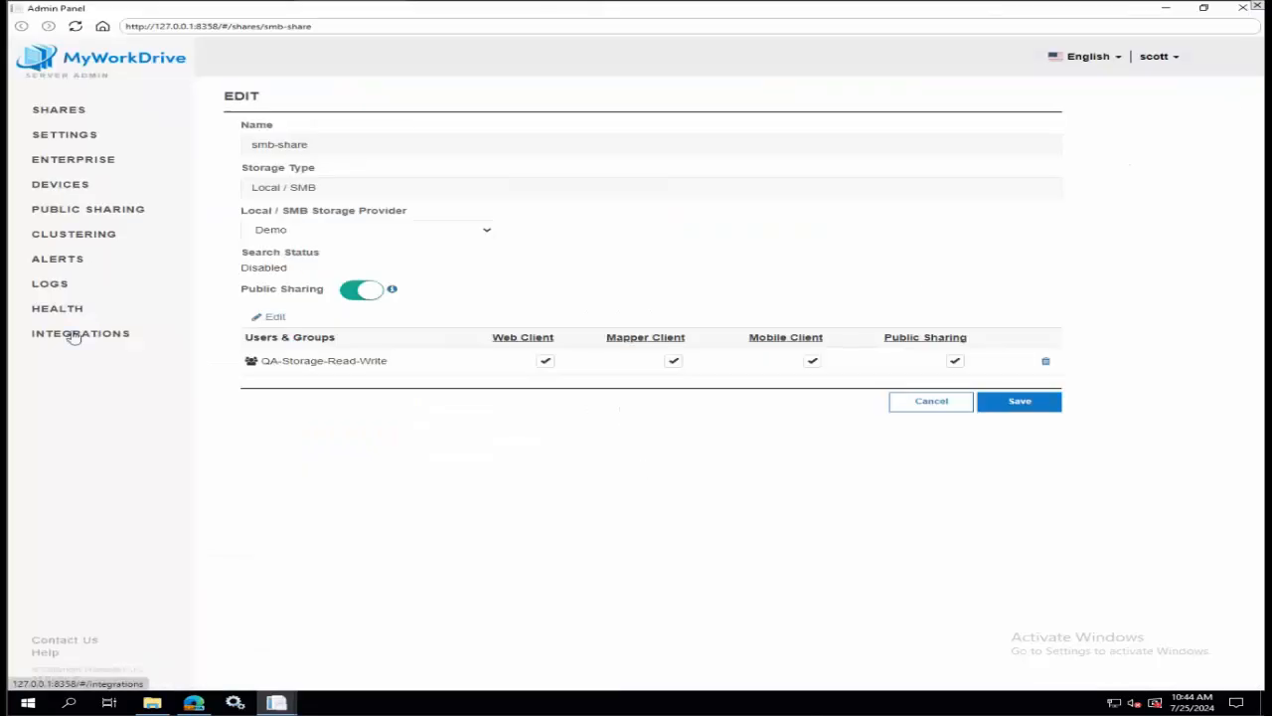
{"action": "left_click", "coordinate": [65, 113]}
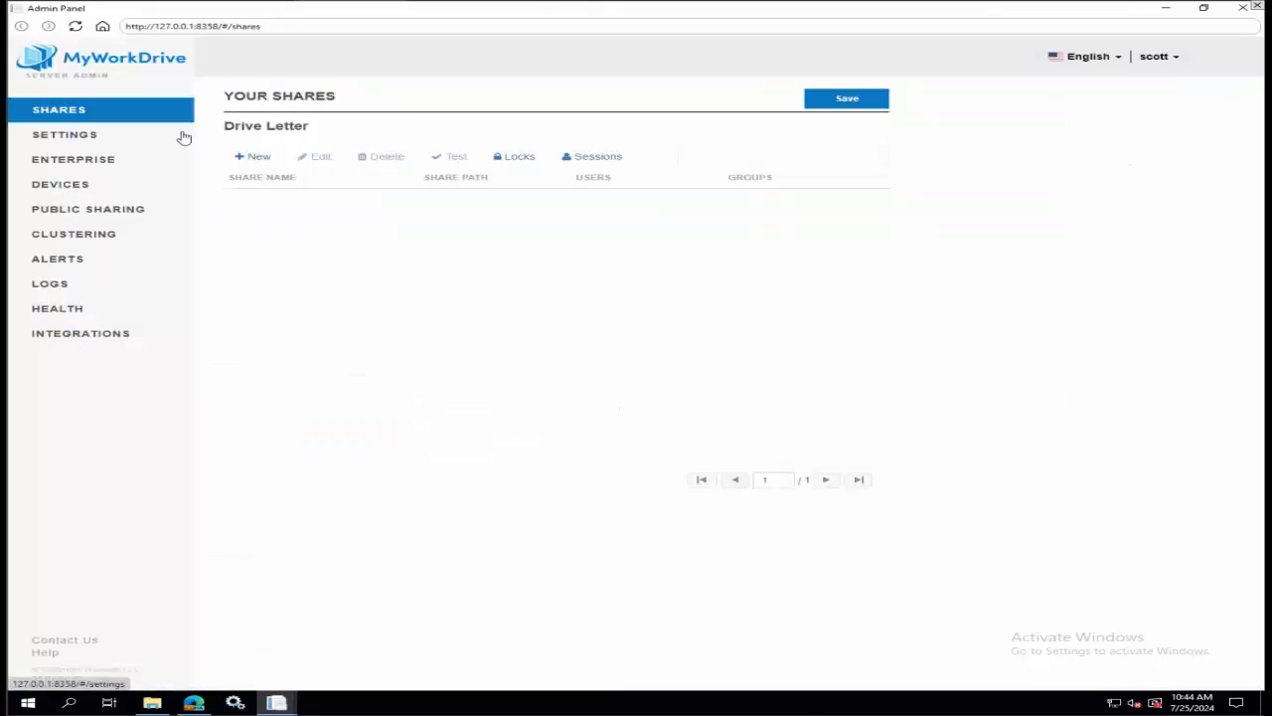
{"action": "left_click", "coordinate": [261, 157]}
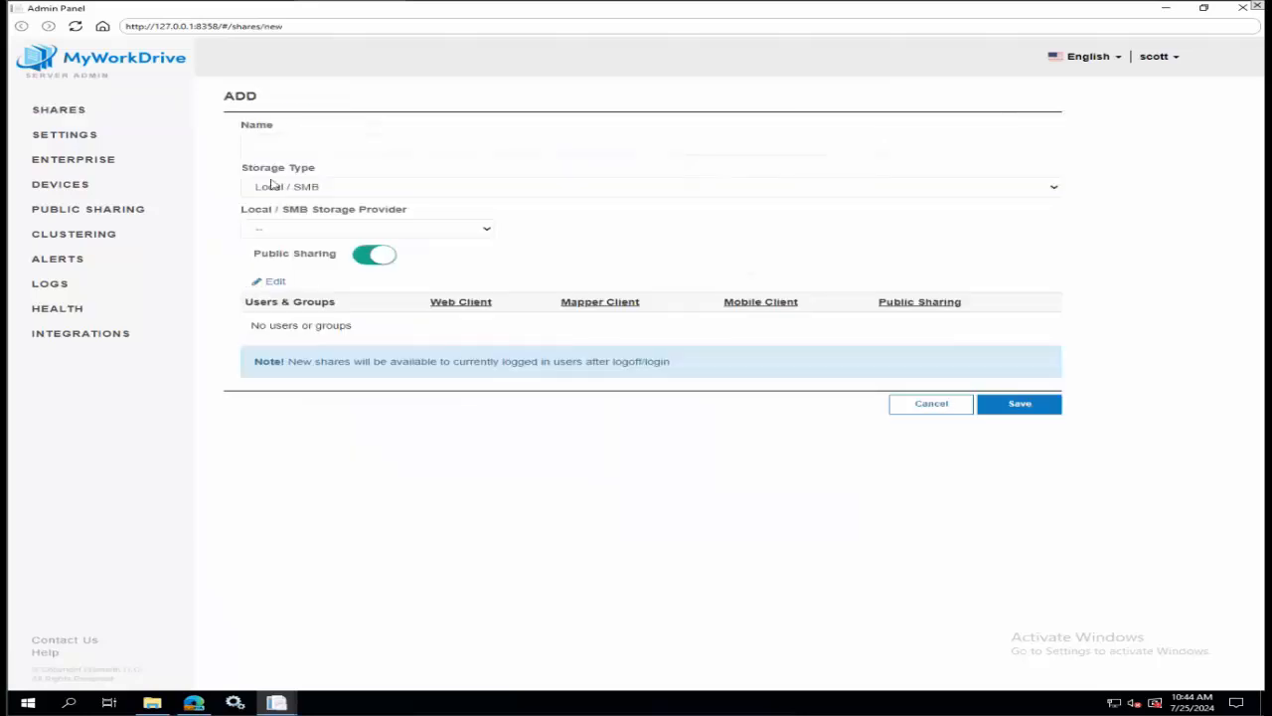
{"action": "left_click", "coordinate": [322, 191]}
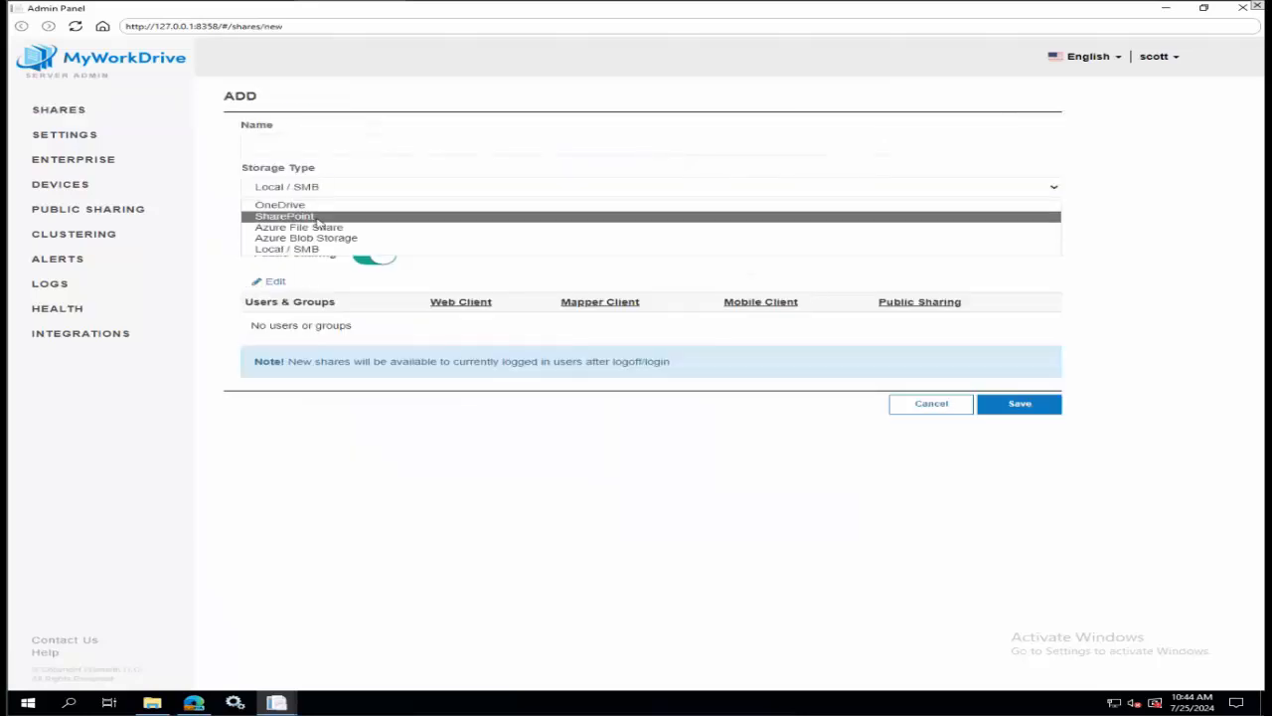
{"action": "left_click", "coordinate": [319, 232]}
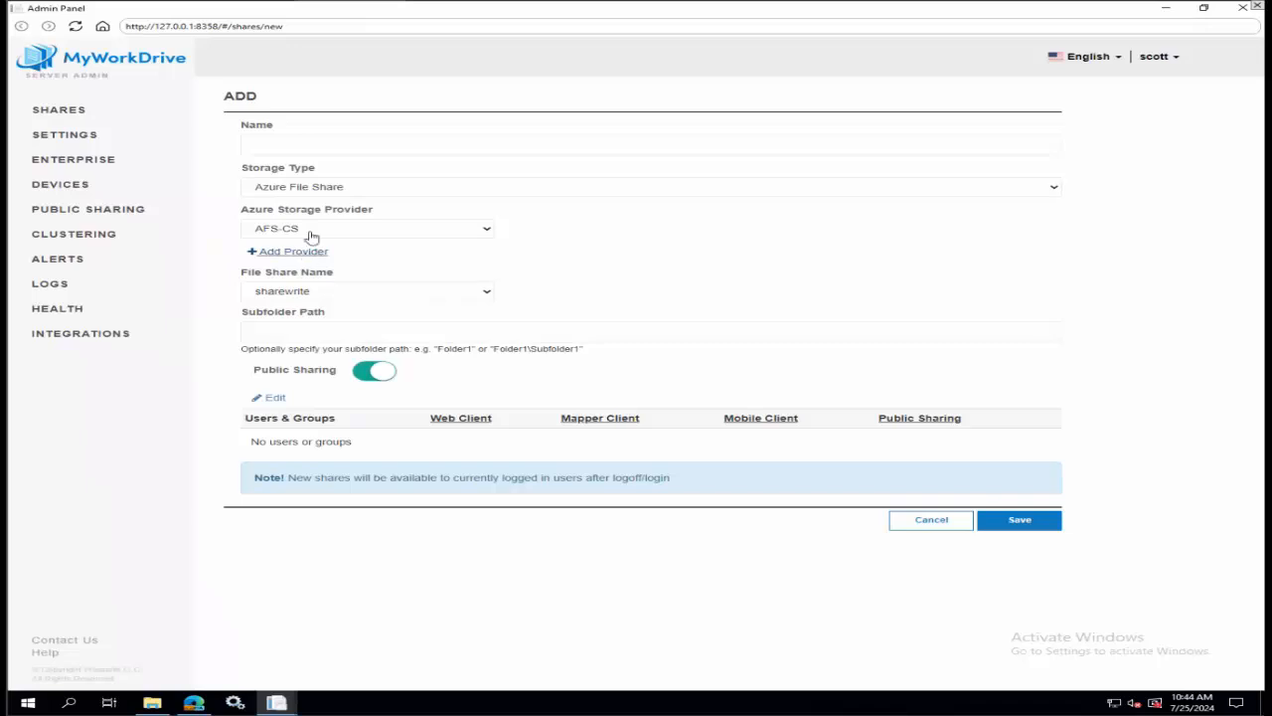
{"action": "left_click", "coordinate": [292, 142]}
{"action": "type", "text": "afs-cs-new"}
Add another Azure File Share provider named afs-cs-new with the Connection String connection type.
{"action": "left_click", "coordinate": [276, 253]}
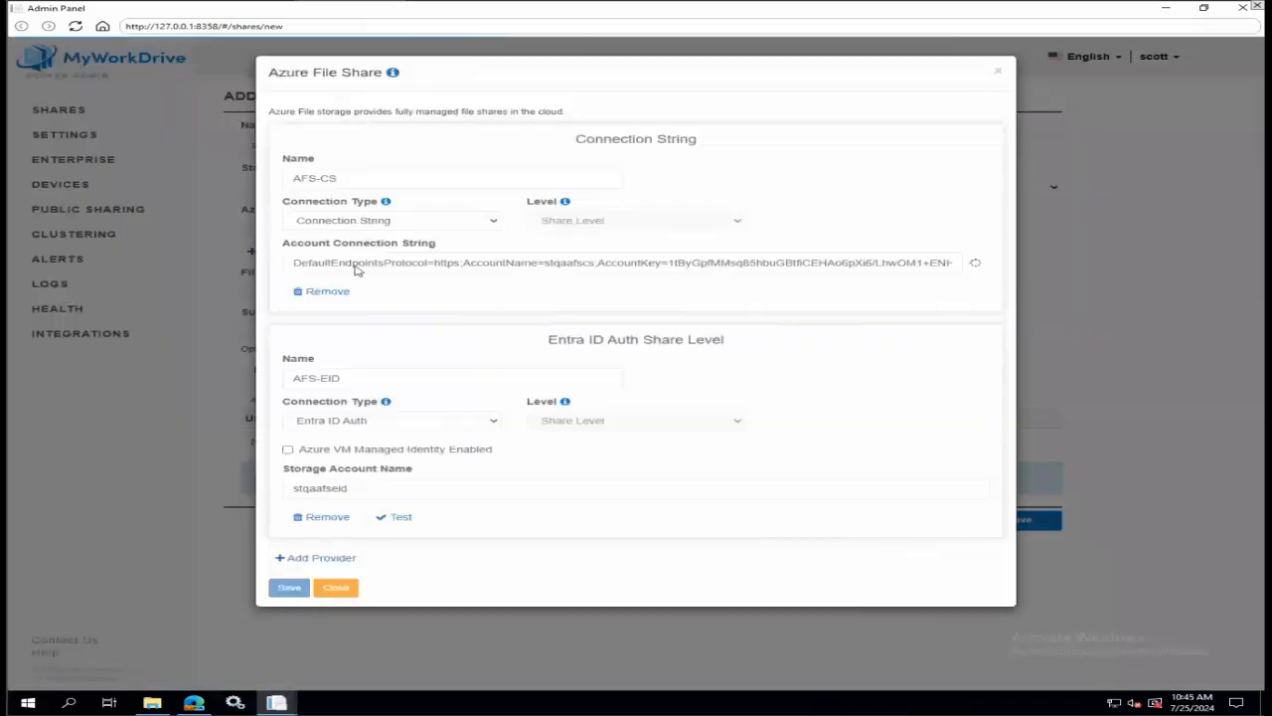
{"action": "left_click", "coordinate": [320, 557]}
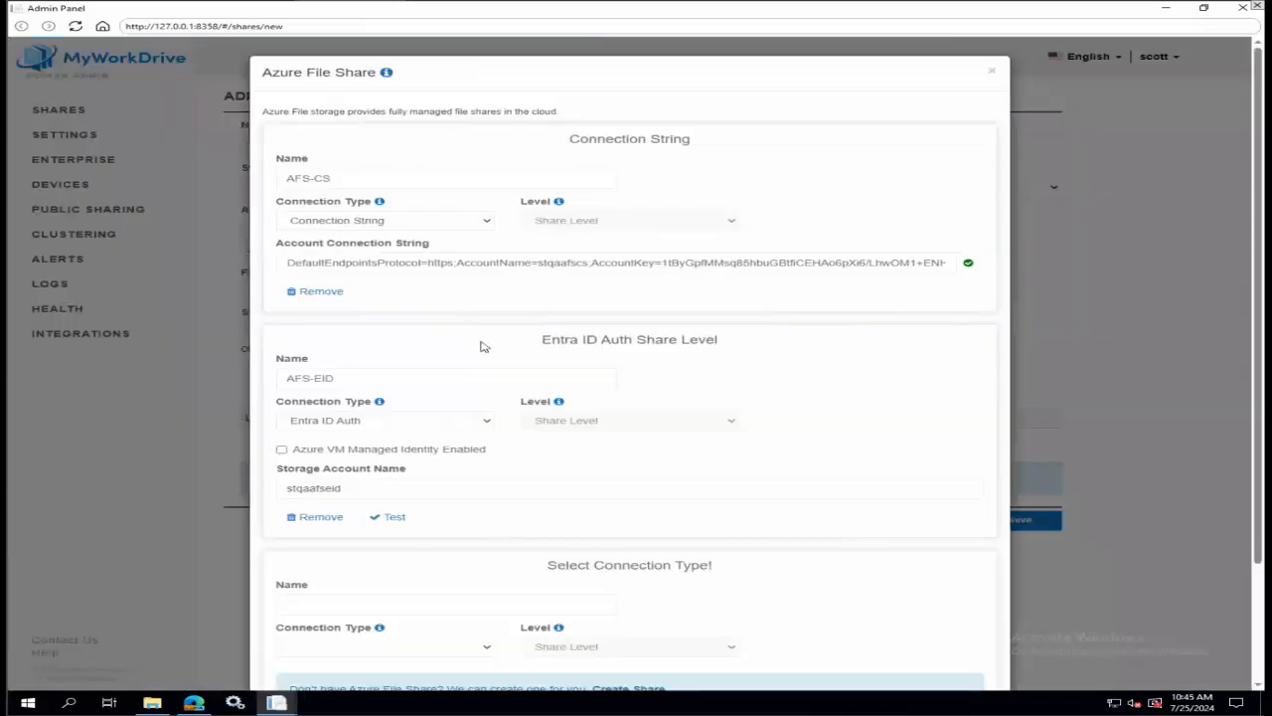
{"action": "scroll", "coordinate": [441, 407], "scroll_direction": "down", "scroll_amount": 2}
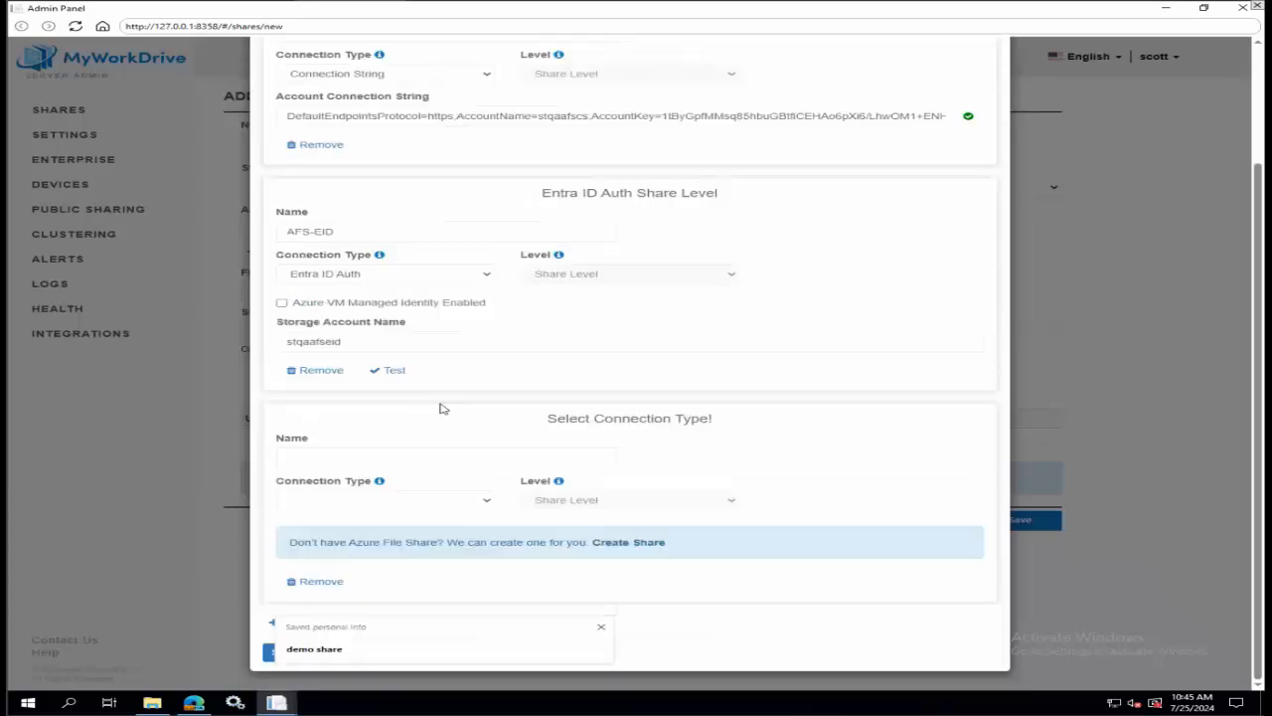
{"action": "type", "text": "afs-c"}
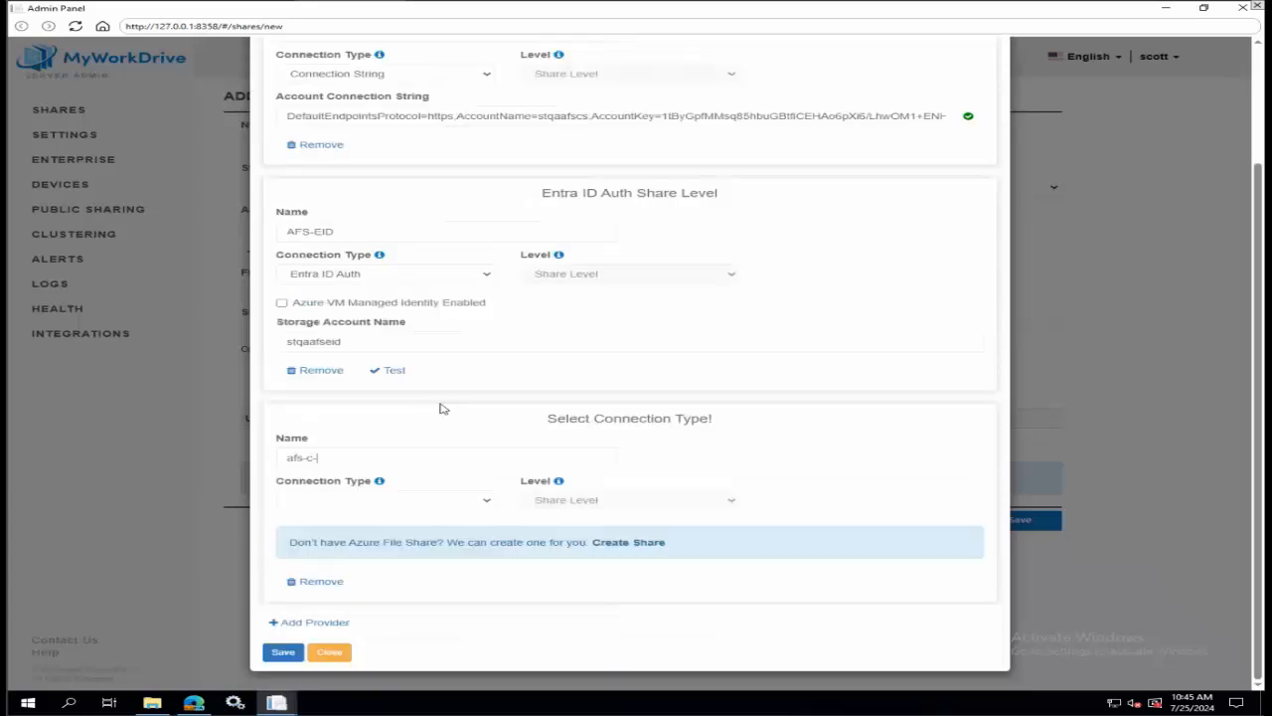
{"action": "type", "text": "s-new"}
{"action": "left_click", "coordinate": [484, 501]}
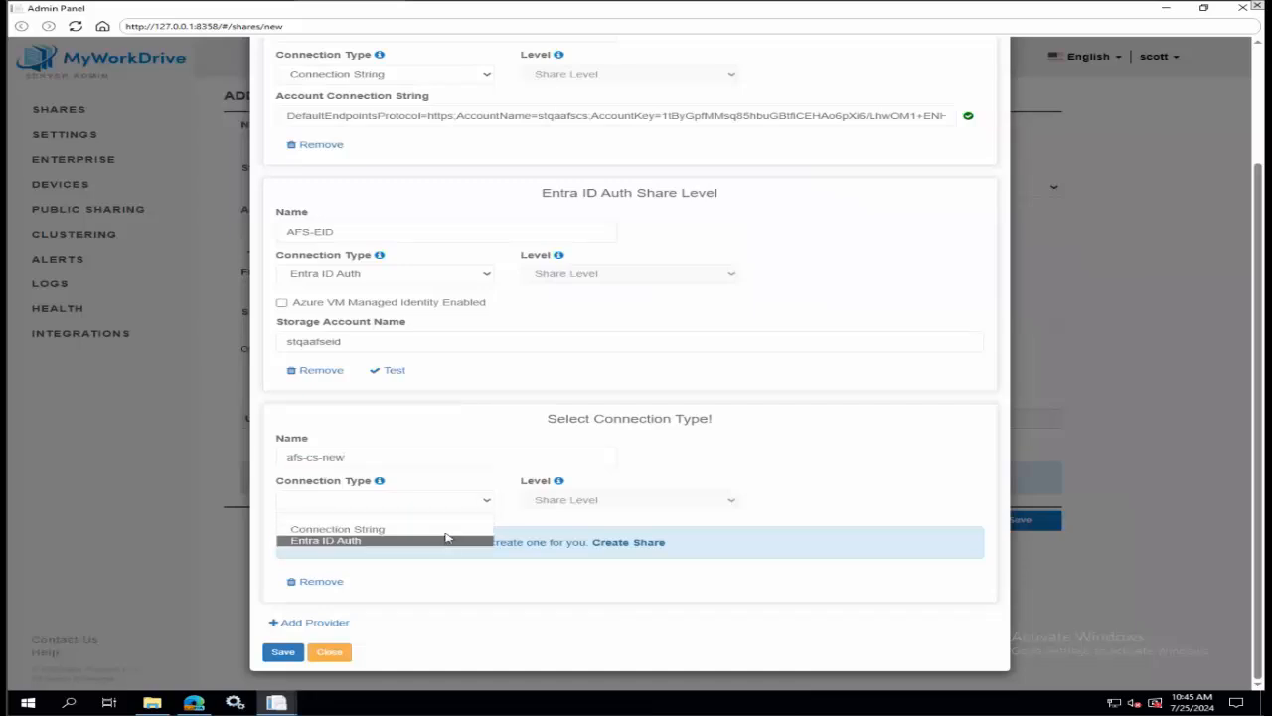
{"action": "left_click", "coordinate": [447, 530]}
Paste the copied storage key string into the afs-cs-new provider's Account Connection String field and save the providers.
{"action": "scroll", "coordinate": [700, 435], "scroll_direction": "down", "scroll_amount": 1}
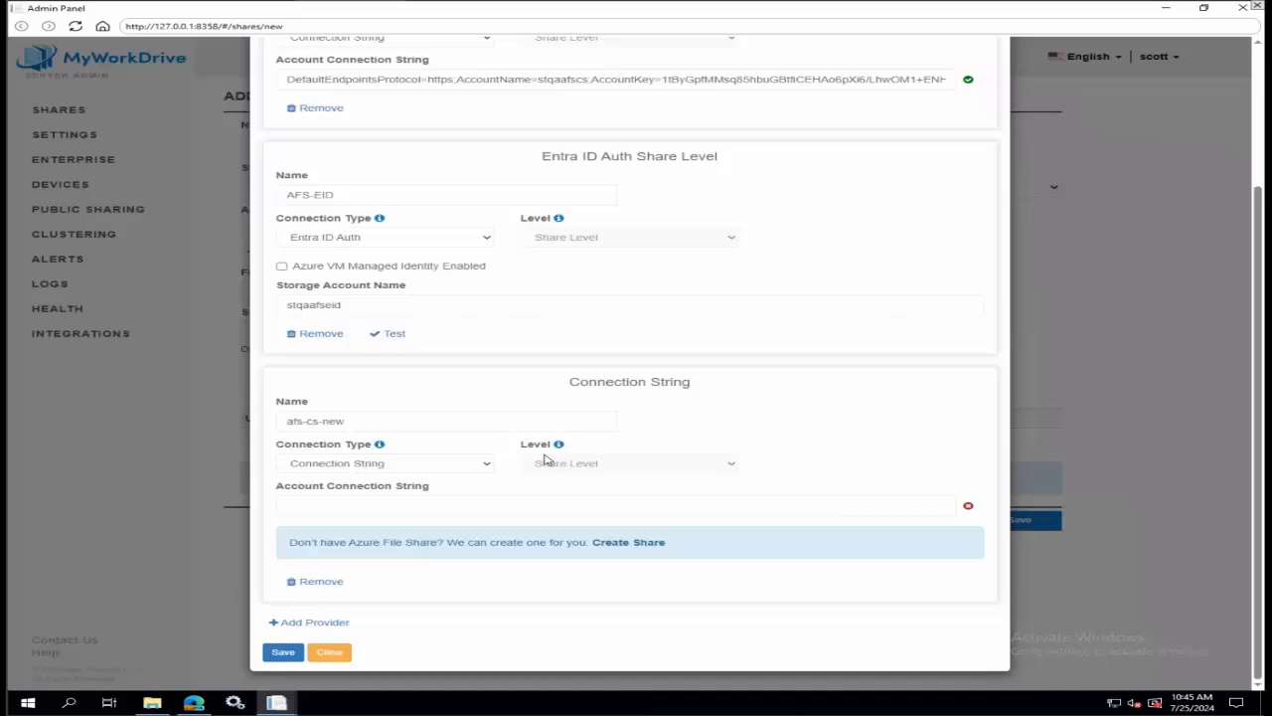
{"action": "left_click", "coordinate": [439, 505]}
{"action": "key", "text": "ctrl+v"}
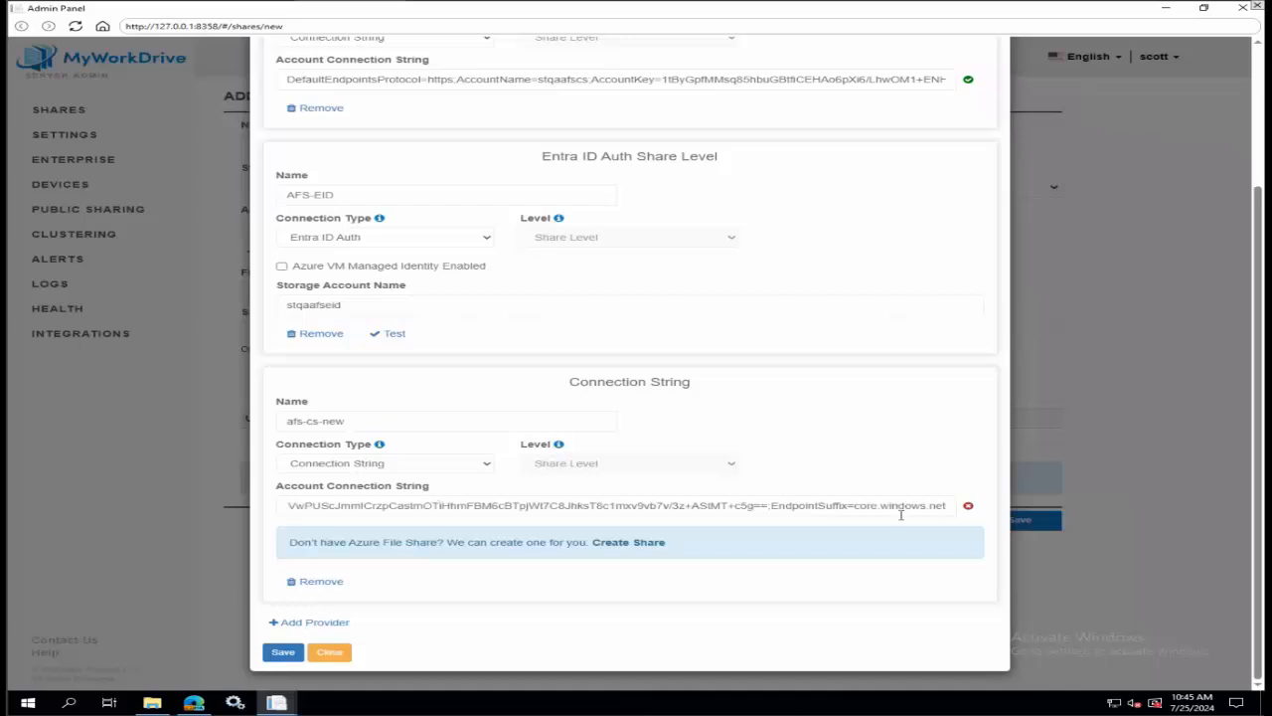
{"action": "left_click", "coordinate": [859, 584]}
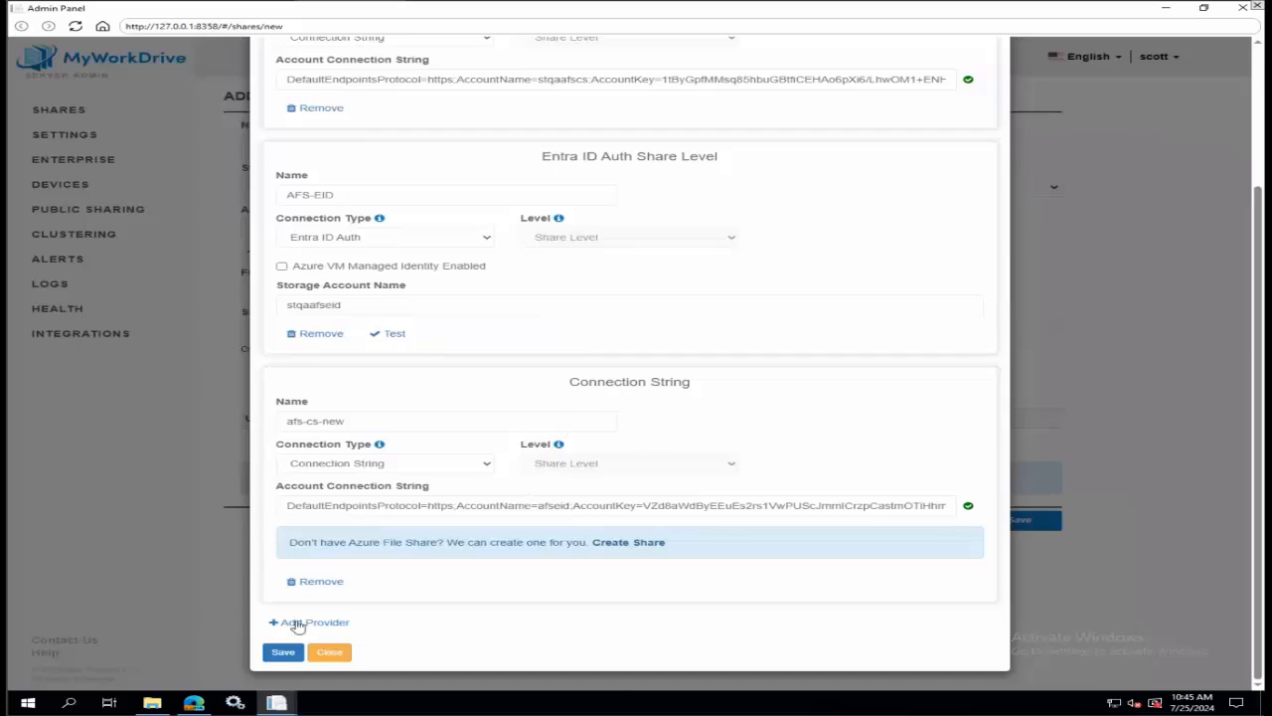
{"action": "left_click", "coordinate": [281, 652]}
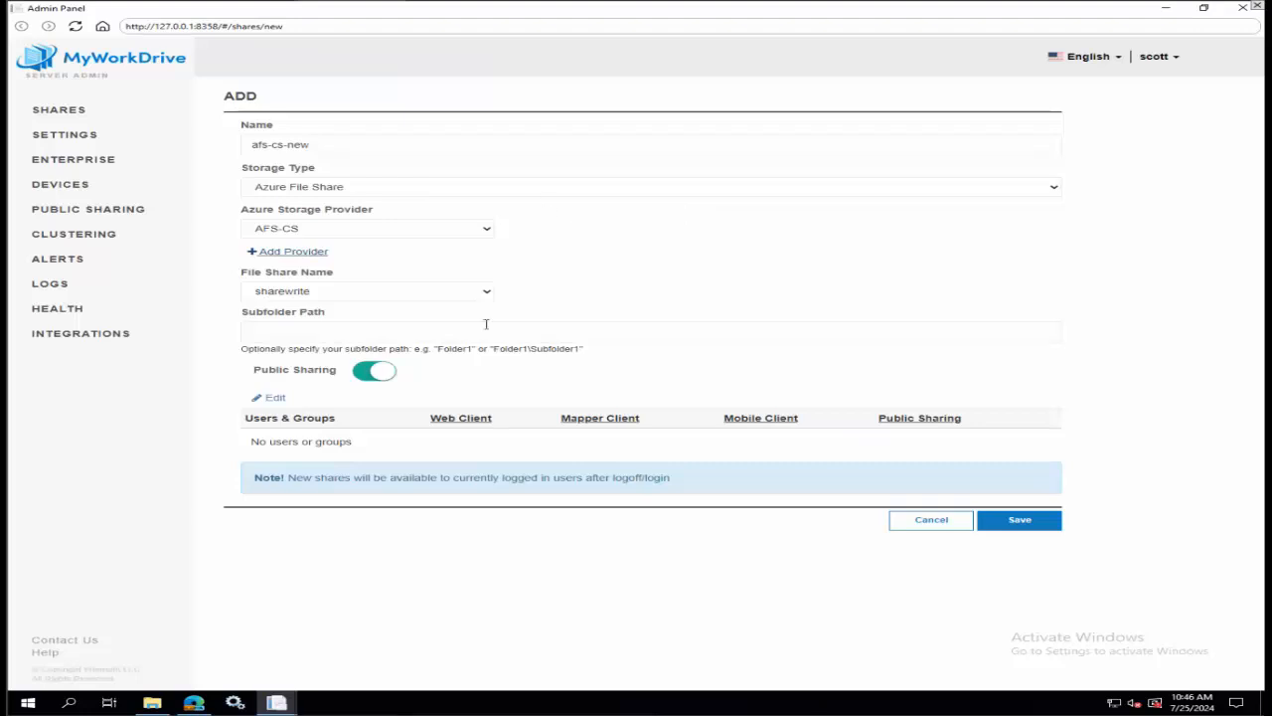
Grant All Entra ID Members access to the afs-cs-new share, allow public sharing for the group, and save the share.
{"action": "left_click", "coordinate": [278, 402]}
{"action": "left_click", "coordinate": [363, 151]}
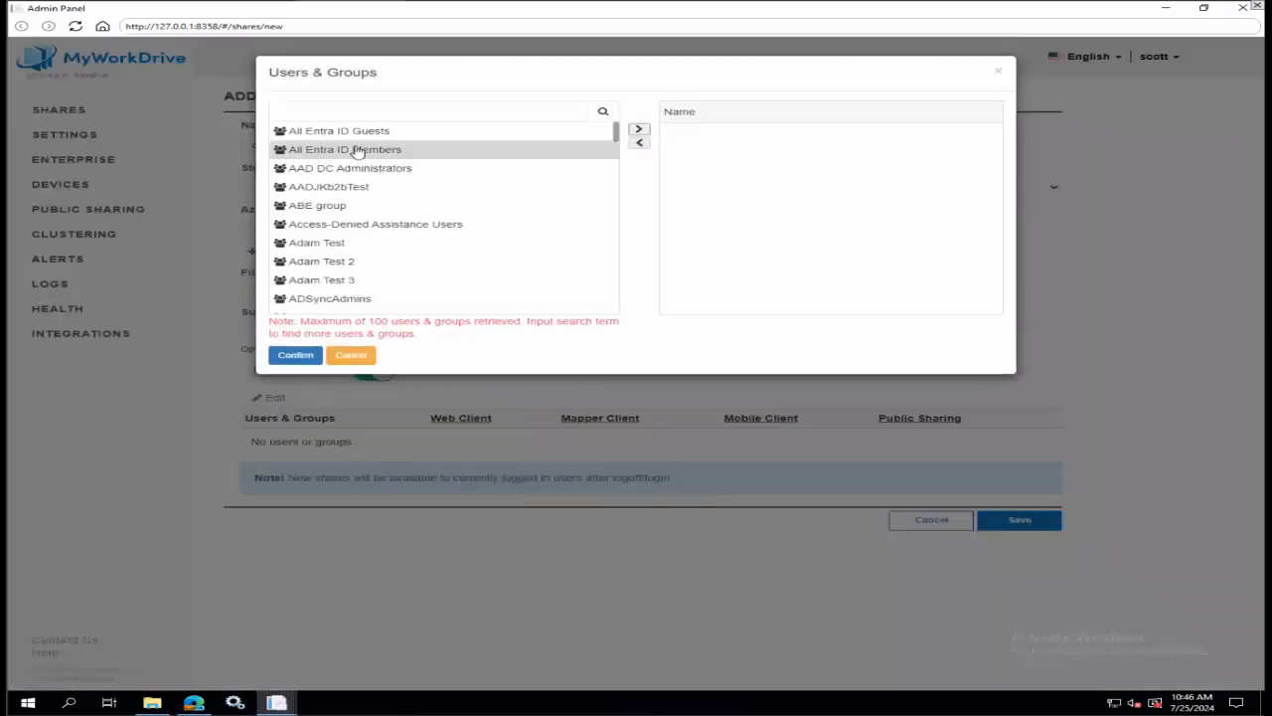
{"action": "left_click", "coordinate": [638, 130]}
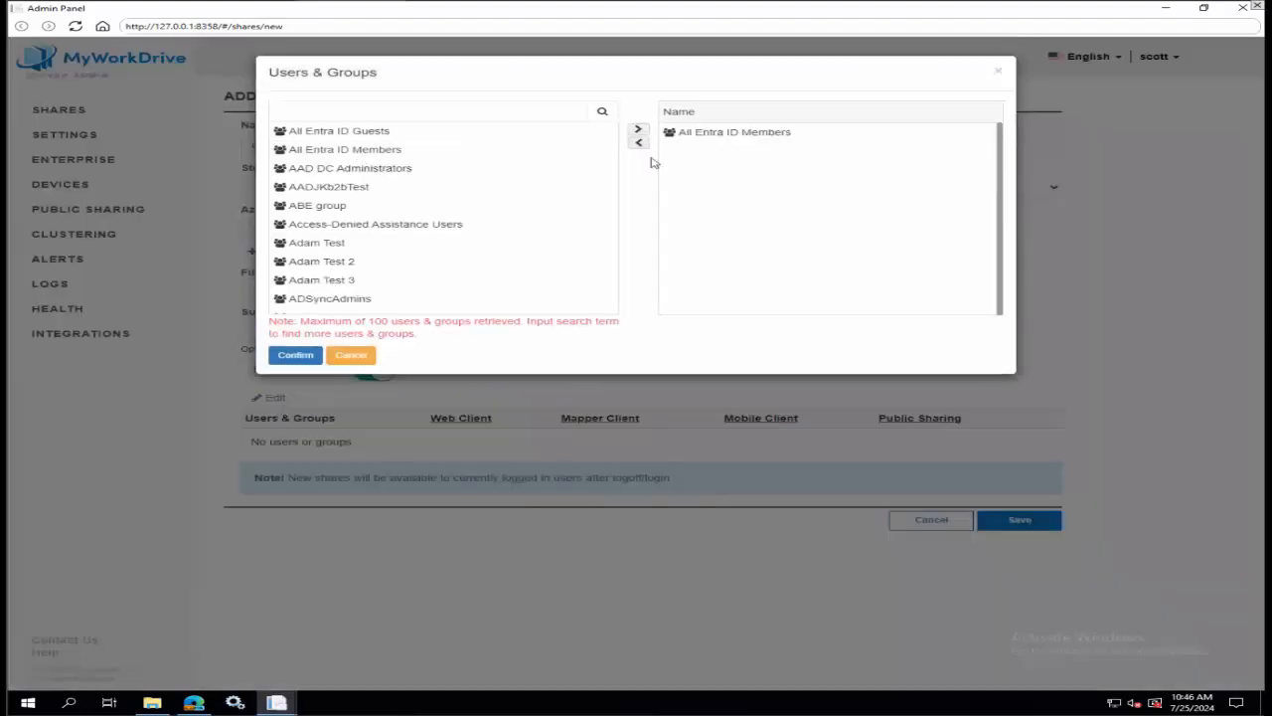
{"action": "left_click", "coordinate": [290, 356]}
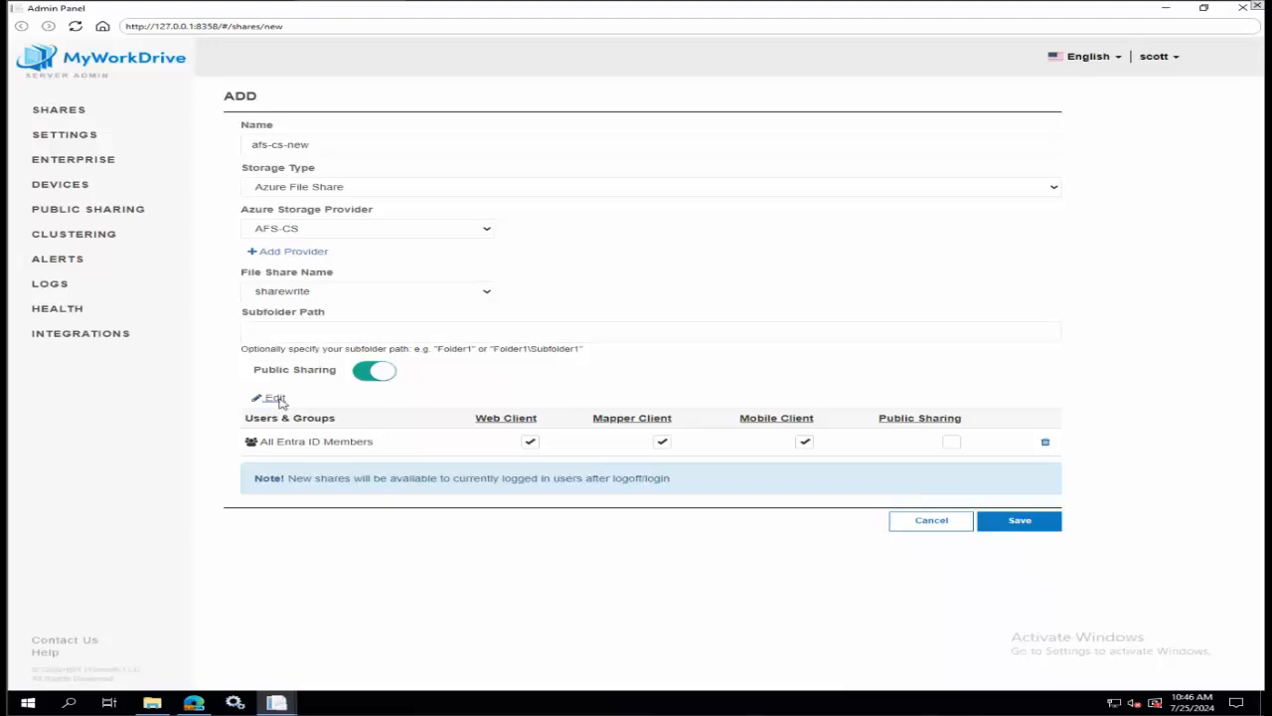
{"action": "left_click", "coordinate": [274, 399]}
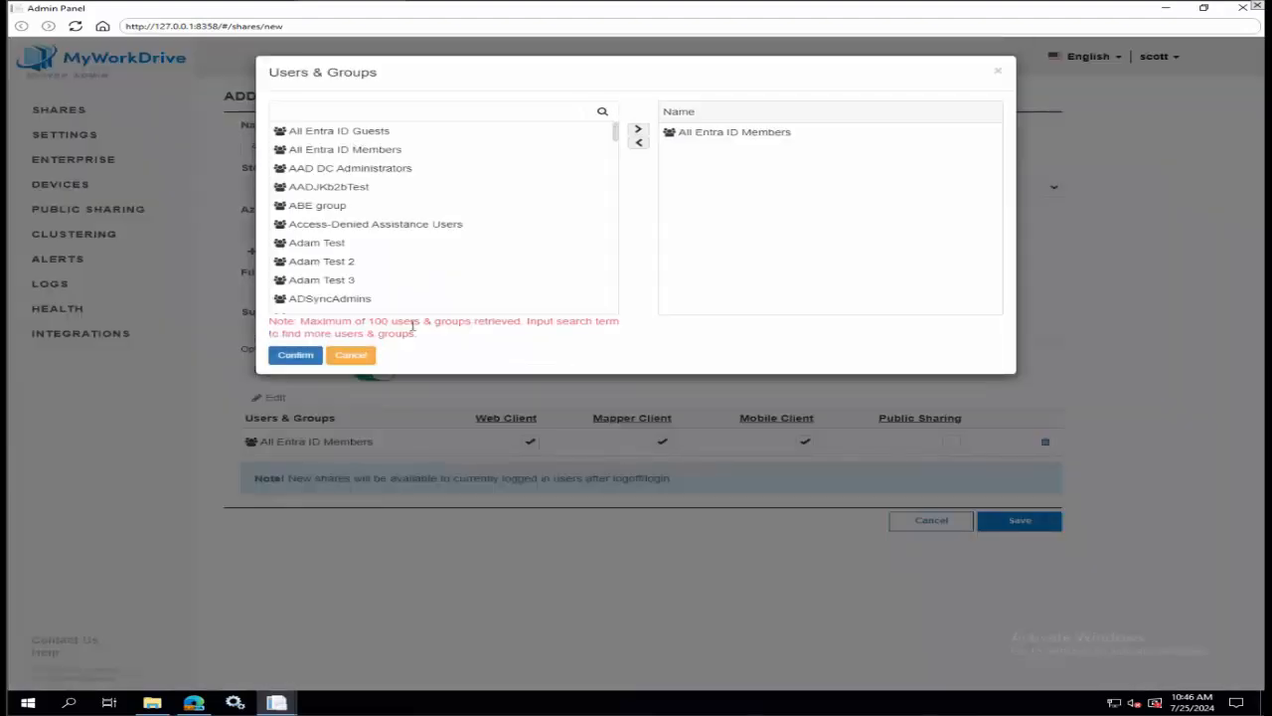
{"action": "left_click", "coordinate": [353, 356]}
{"action": "left_click", "coordinate": [951, 441]}
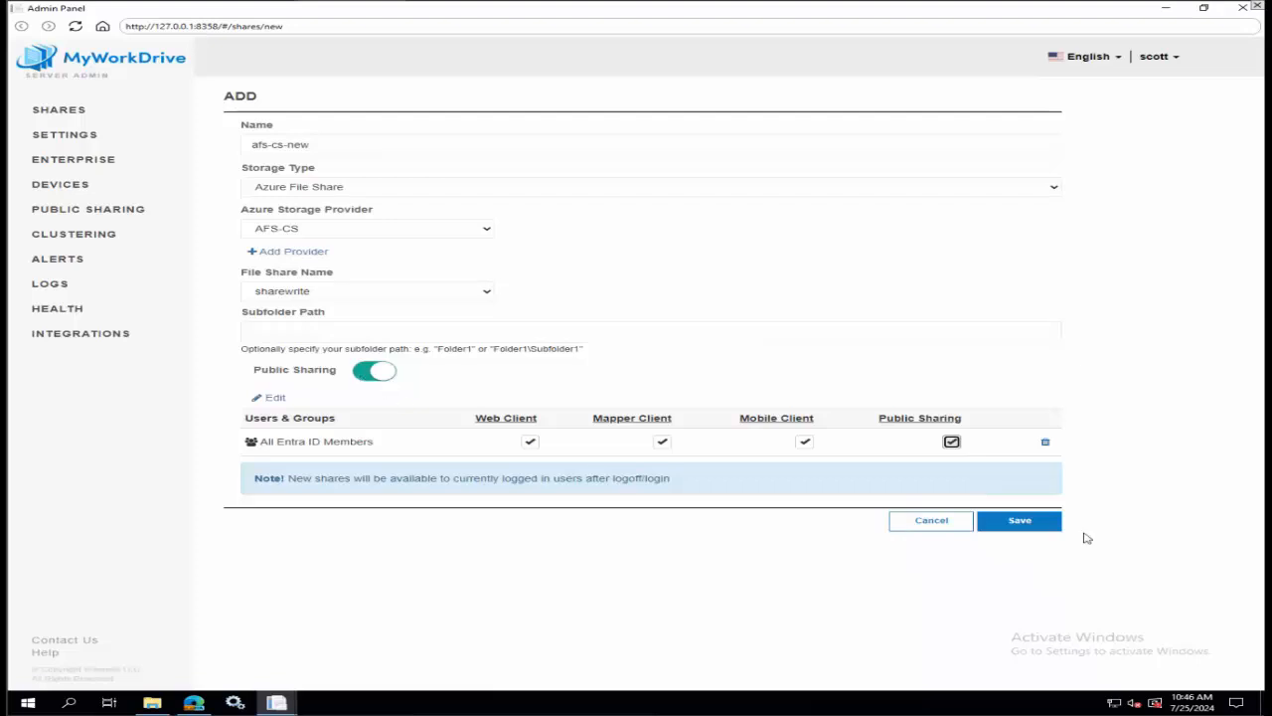
{"action": "left_click", "coordinate": [1050, 524]}
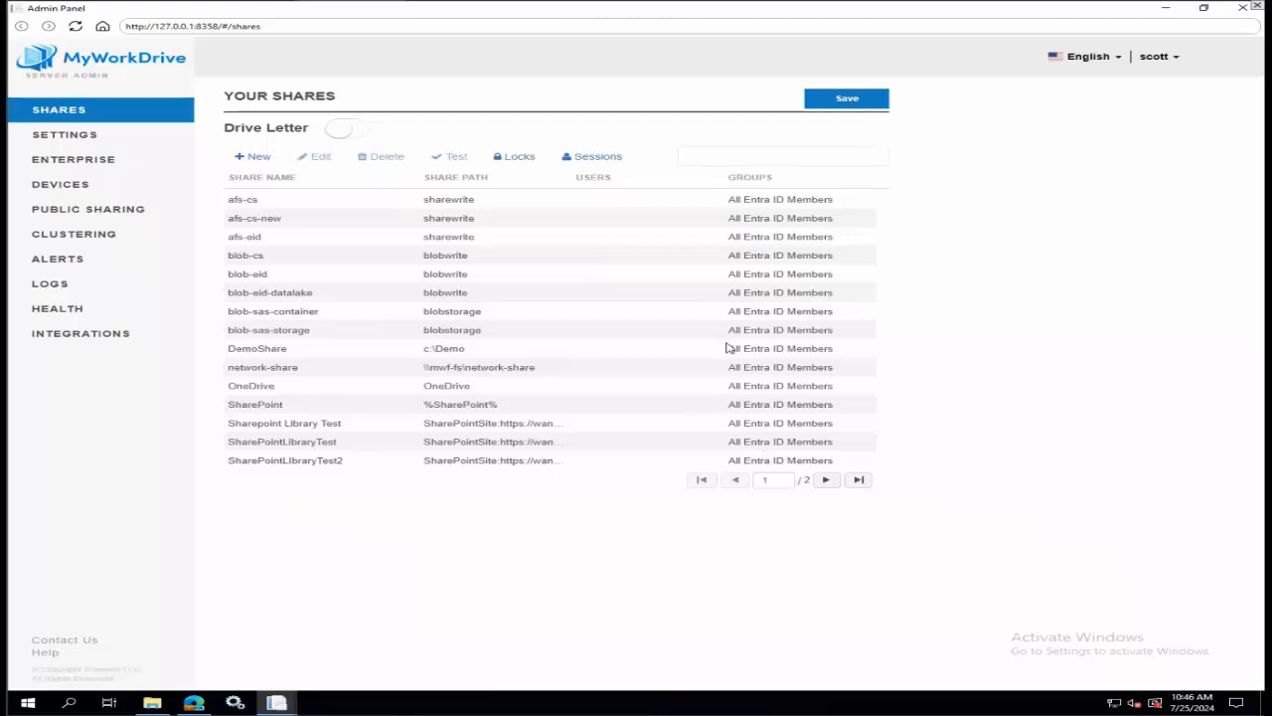
Review the afs-cs-new share's editable settings and return to the shares list.
{"action": "left_click", "coordinate": [450, 227]}
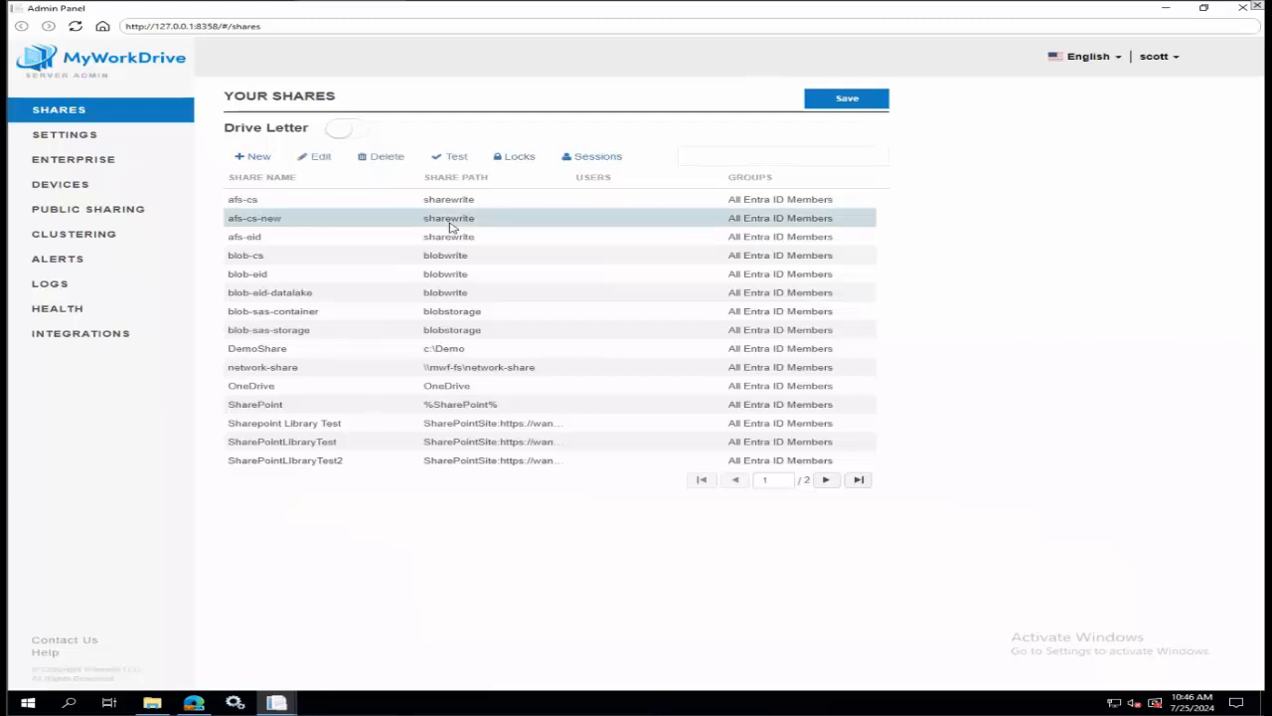
{"action": "left_click", "coordinate": [323, 159]}
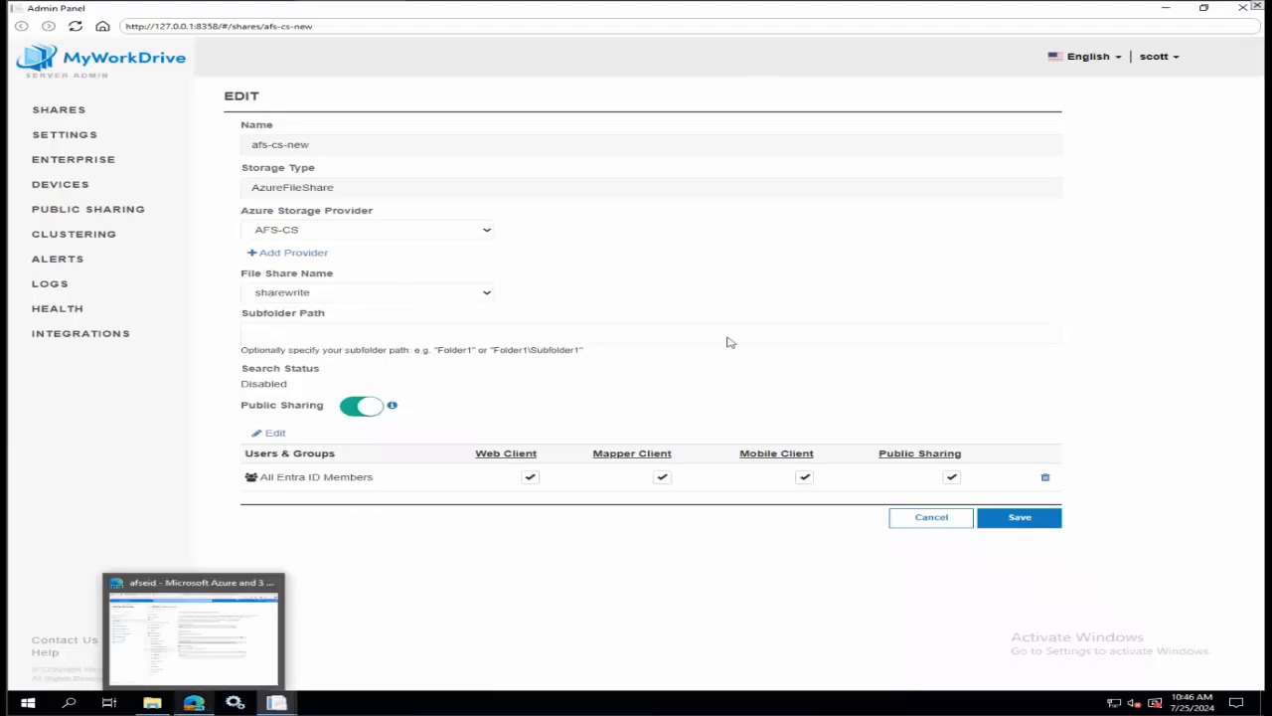
{"action": "left_click", "coordinate": [44, 110]}
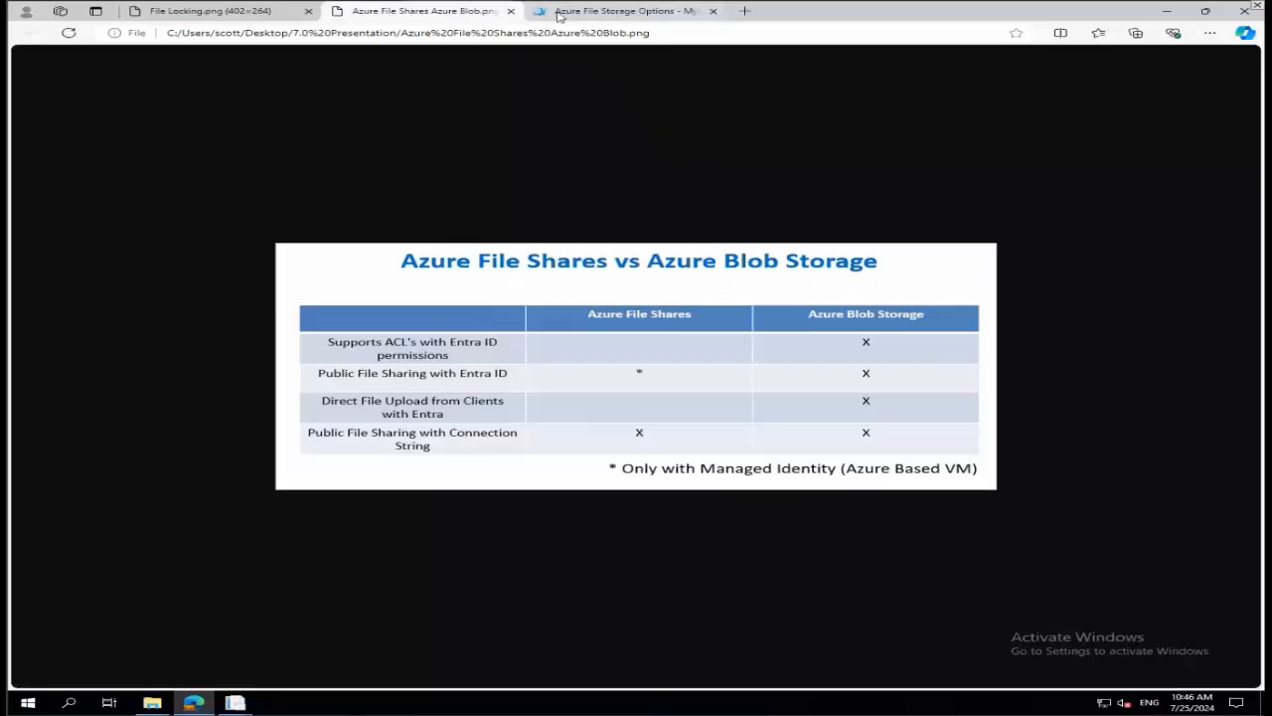
Switch to the browser's Azure File Storage Options article and examine its comparison grid, Azure File Shares sections and table of contents.
{"action": "left_click", "coordinate": [556, 15]}
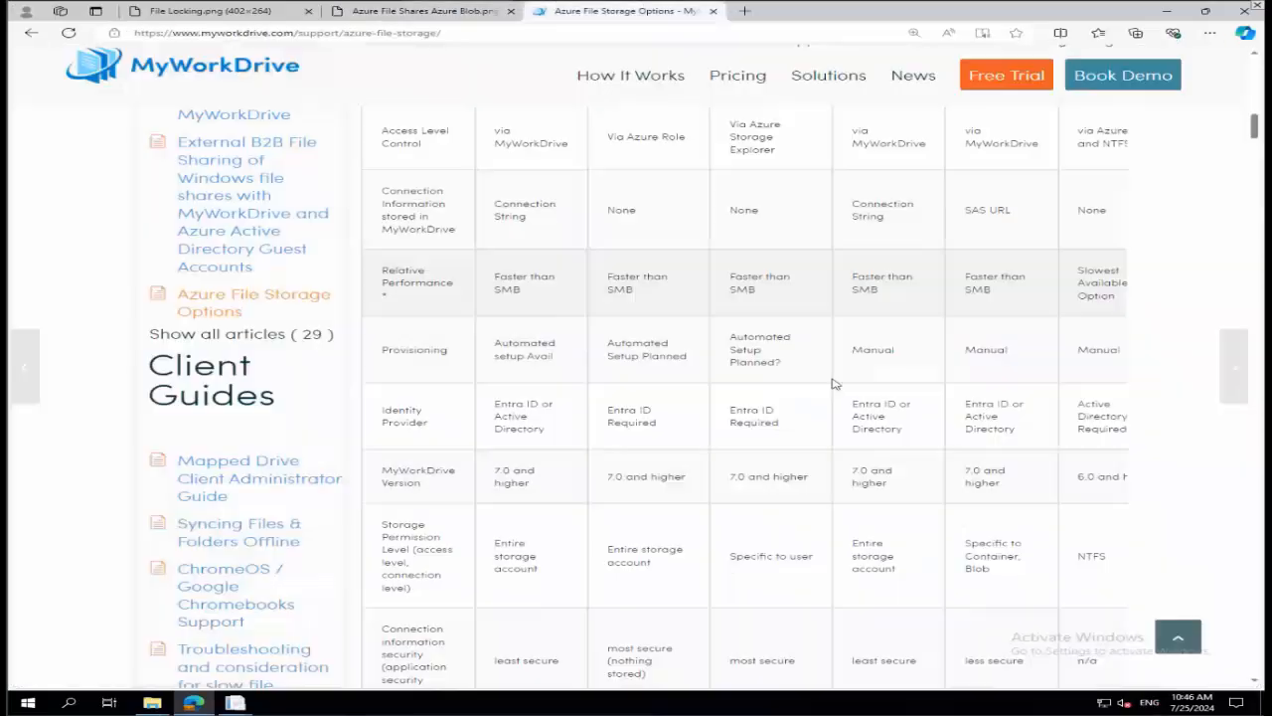
{"action": "scroll", "coordinate": [945, 393], "scroll_direction": "down", "scroll_amount": 4}
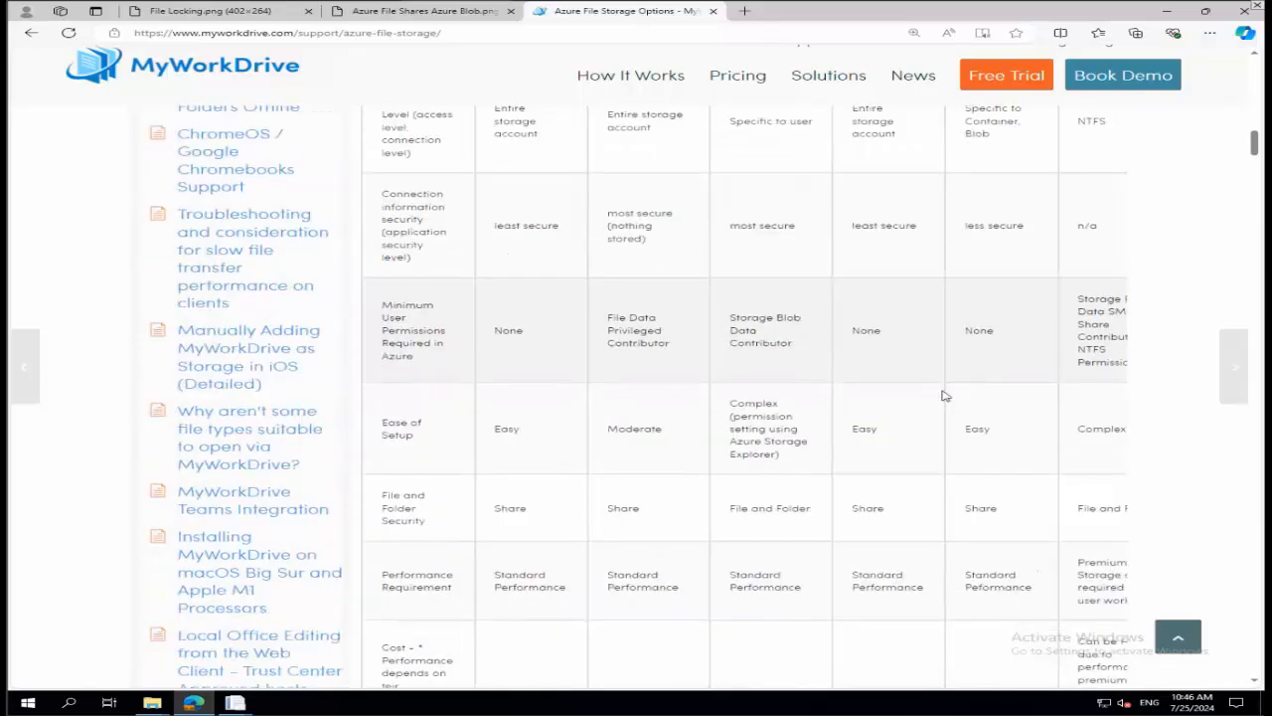
{"action": "scroll", "coordinate": [944, 394], "scroll_direction": "down", "scroll_amount": 6}
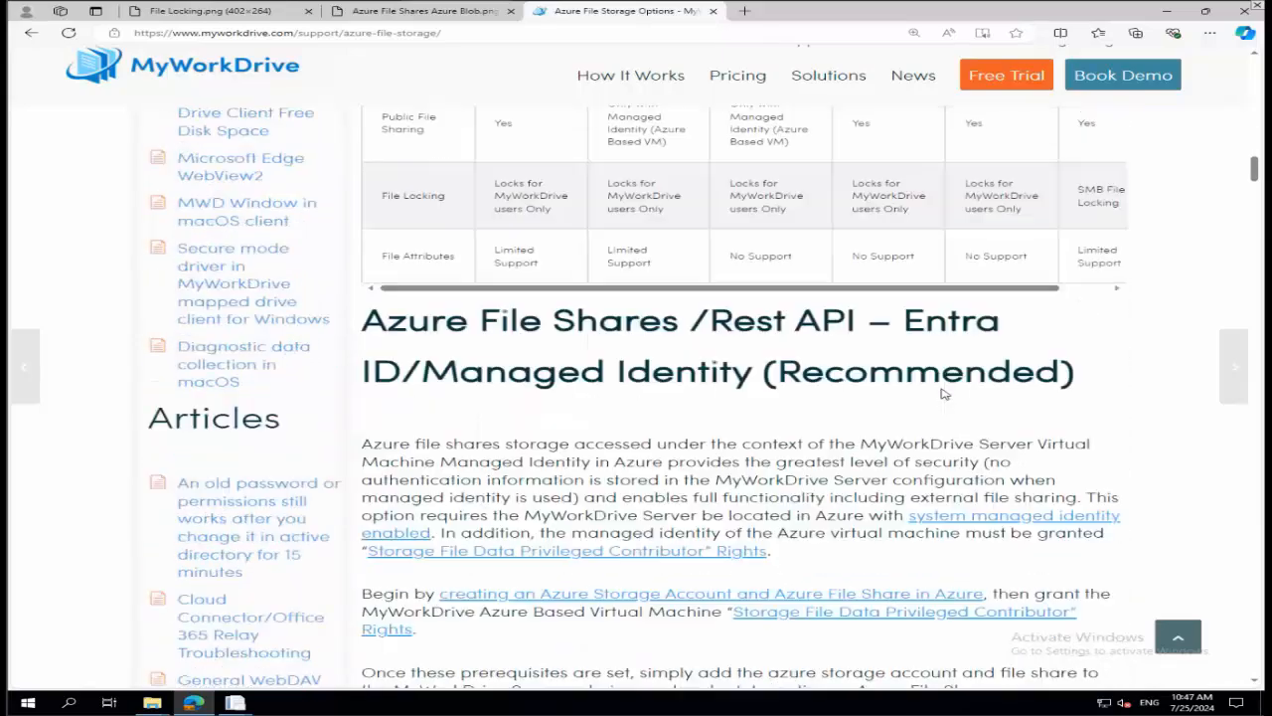
{"action": "scroll", "coordinate": [944, 395], "scroll_direction": "down", "scroll_amount": 8}
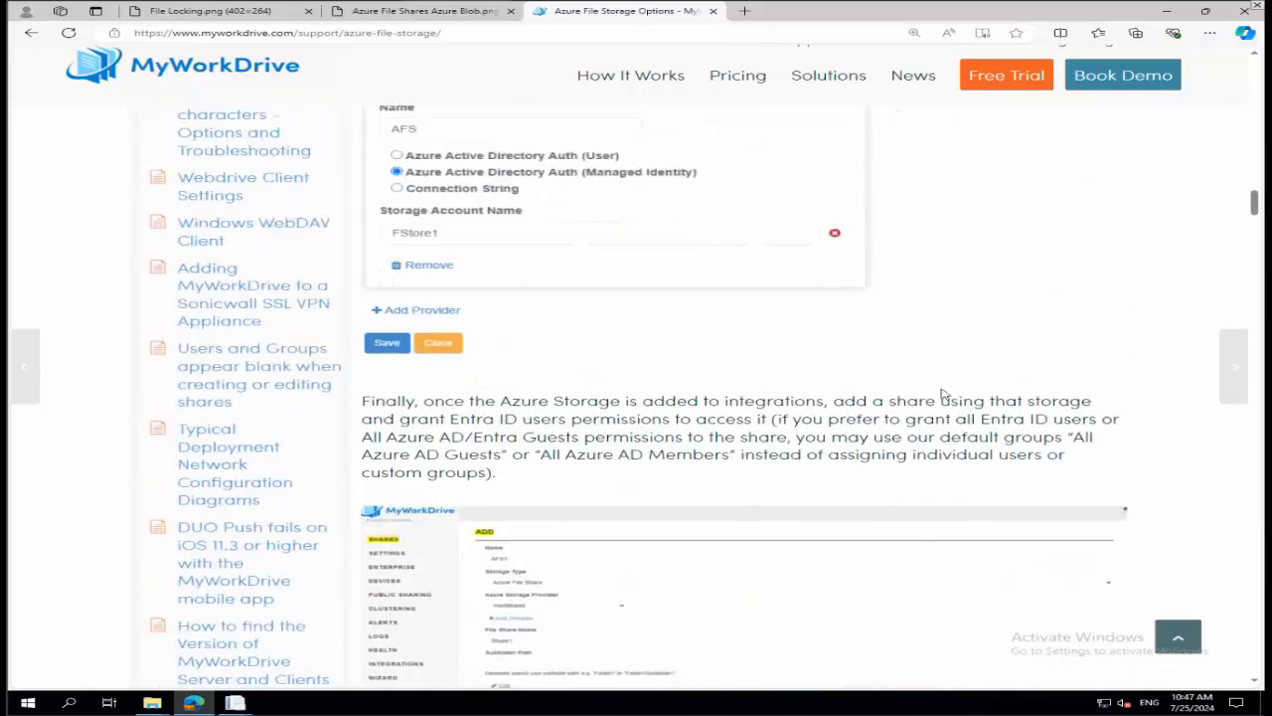
{"action": "scroll", "coordinate": [944, 395], "scroll_direction": "up", "scroll_amount": 8}
{"action": "scroll", "coordinate": [944, 395], "scroll_direction": "down", "scroll_amount": 10}
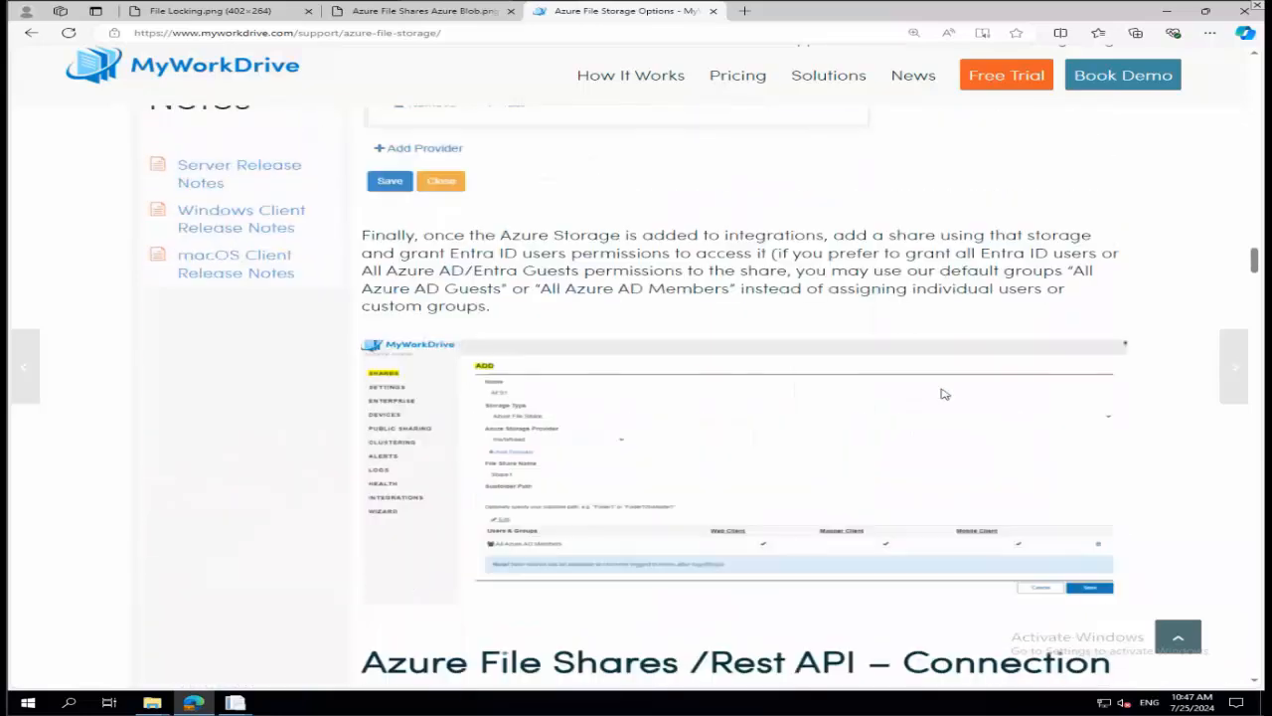
{"action": "scroll", "coordinate": [944, 394], "scroll_direction": "down", "scroll_amount": 5}
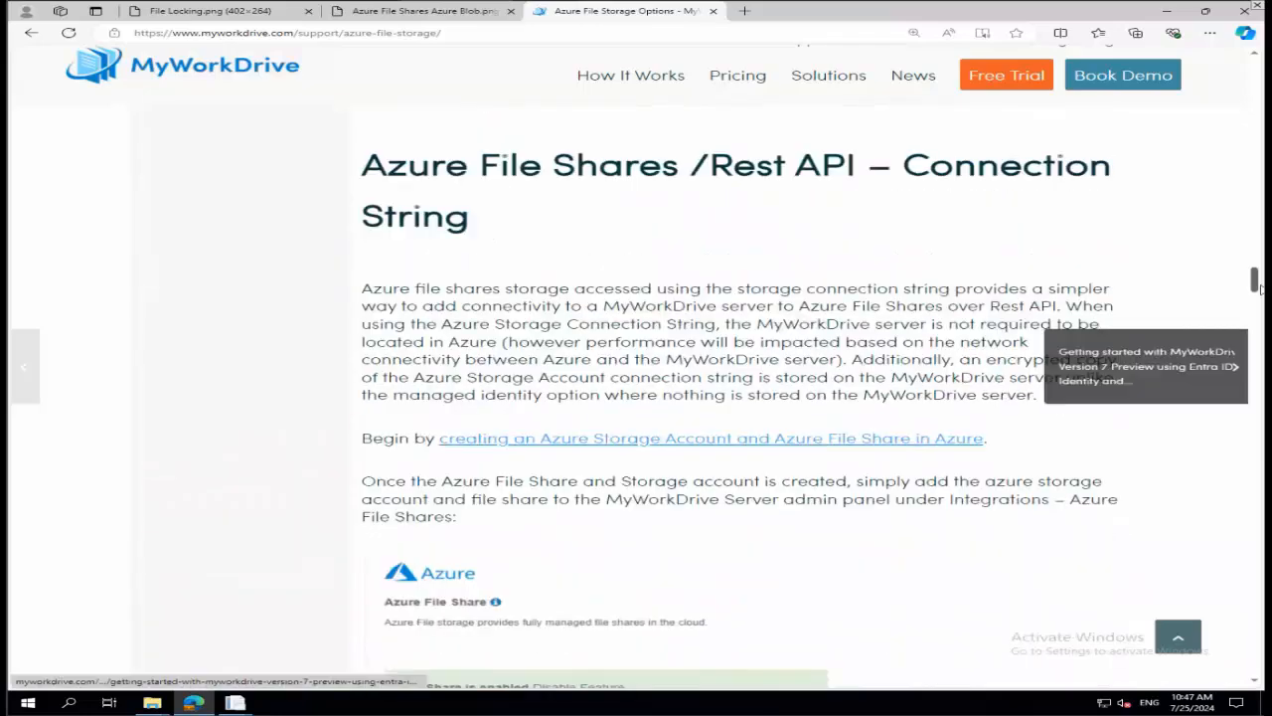
{"action": "left_click_drag", "start_coordinate": [1259, 287], "coordinate": [1260, 94]}
{"action": "scroll", "coordinate": [575, 230], "scroll_direction": "down", "scroll_amount": 3}
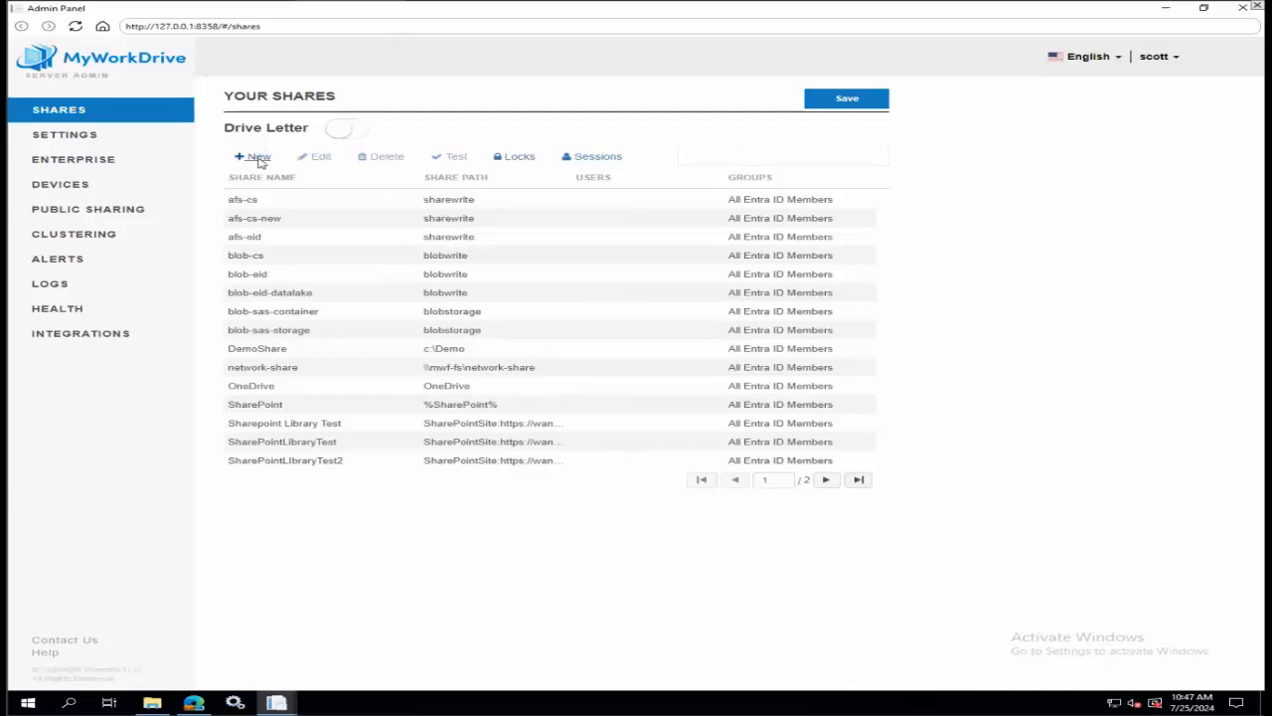
In the MyWorkDrive Admin Panel, start a new share named afs-eid with Azure File Share as its storage type.
{"action": "left_click", "coordinate": [259, 159]}
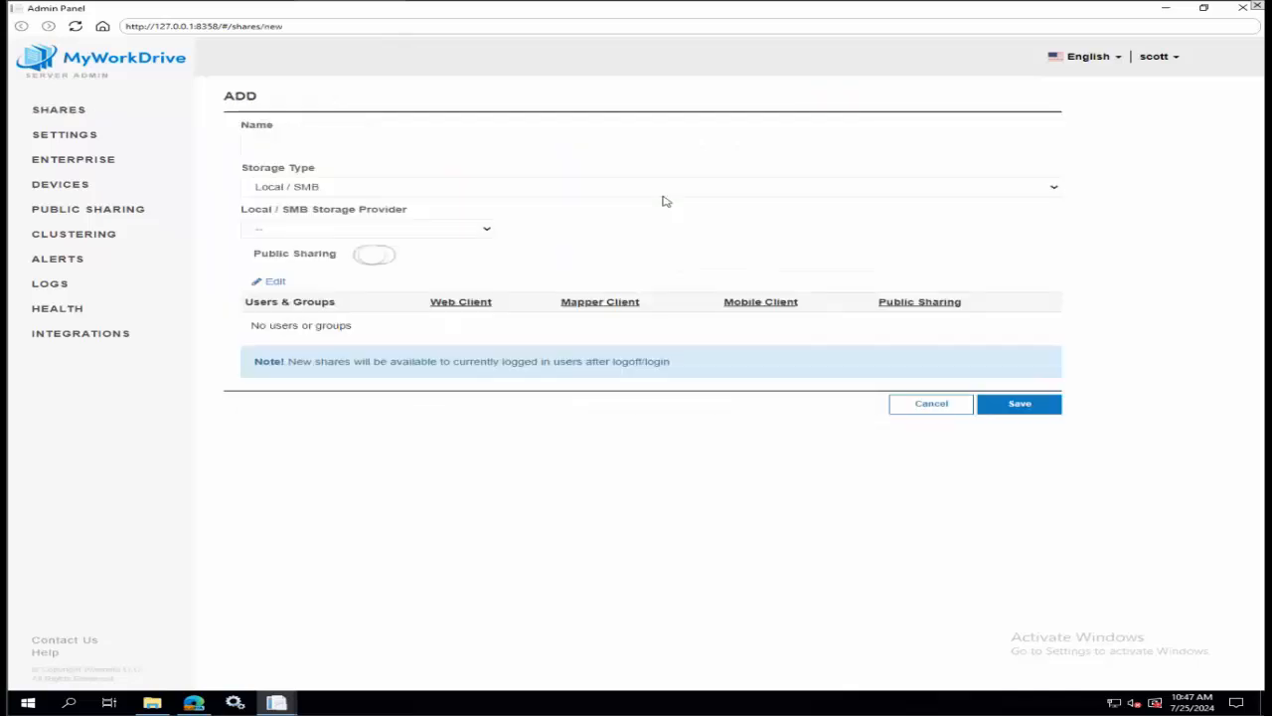
{"action": "left_click", "coordinate": [347, 142]}
{"action": "type", "text": "afs-eid"}
{"action": "left_click", "coordinate": [325, 187]}
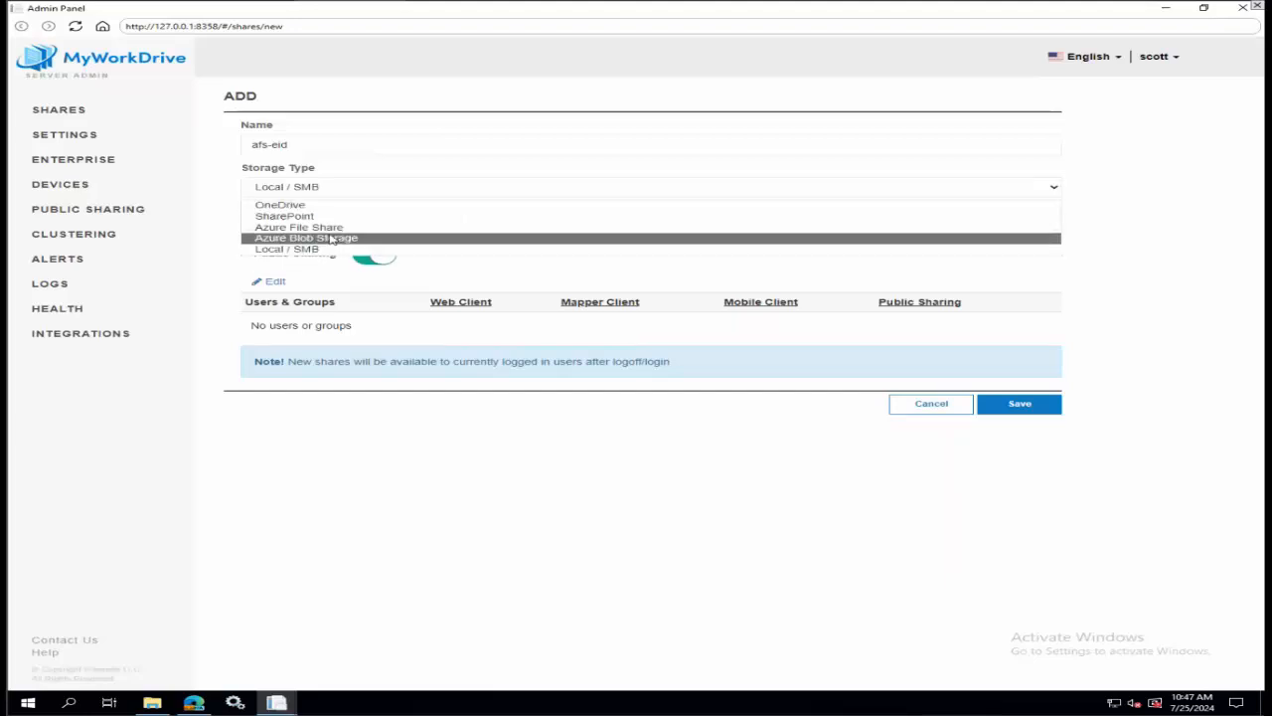
{"action": "left_click", "coordinate": [328, 227]}
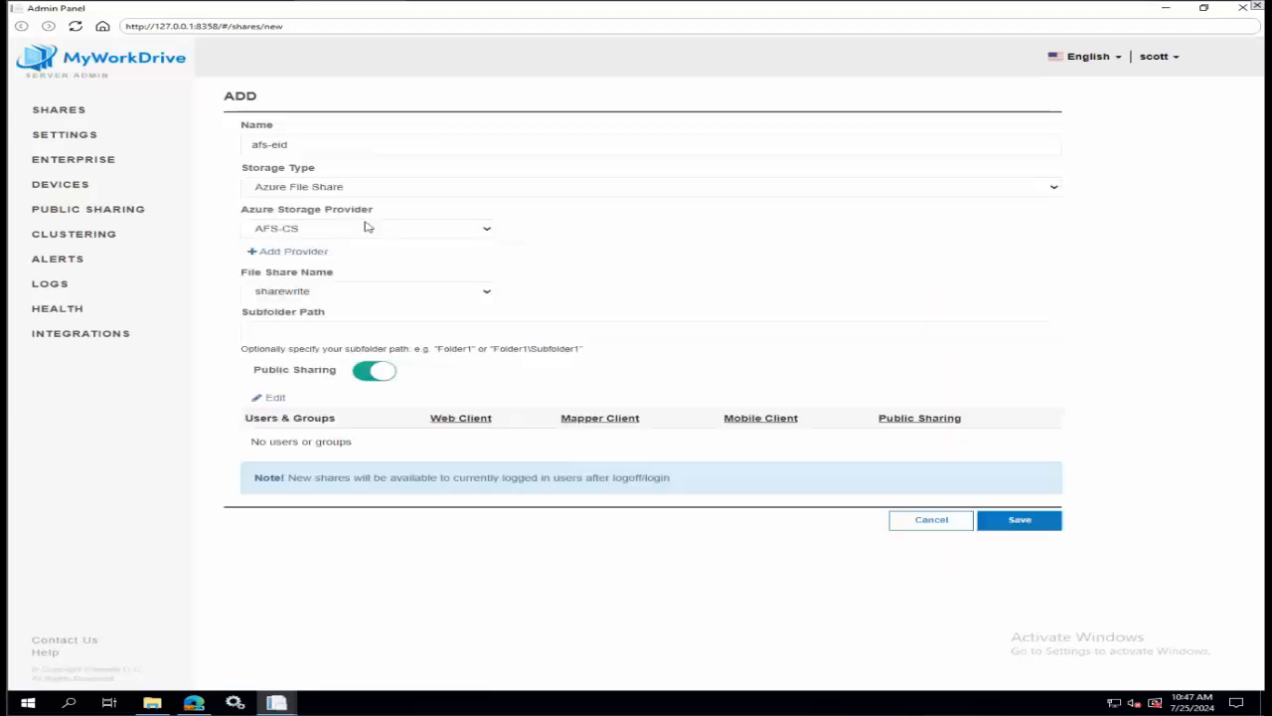
Add an Azure File Share provider named afs-eid-new and set its connection type to Entra ID Auth.
{"action": "left_click", "coordinate": [292, 251]}
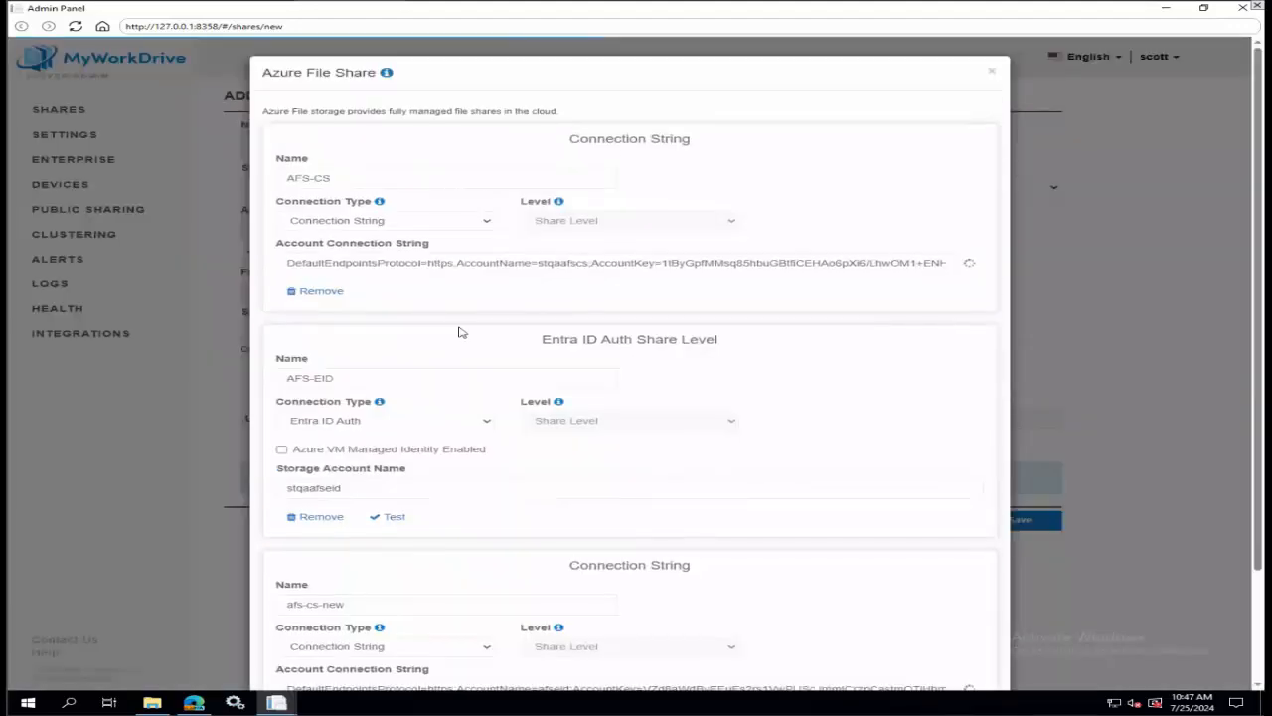
{"action": "scroll", "coordinate": [460, 332], "scroll_direction": "down", "scroll_amount": 2}
{"action": "left_click", "coordinate": [307, 622]}
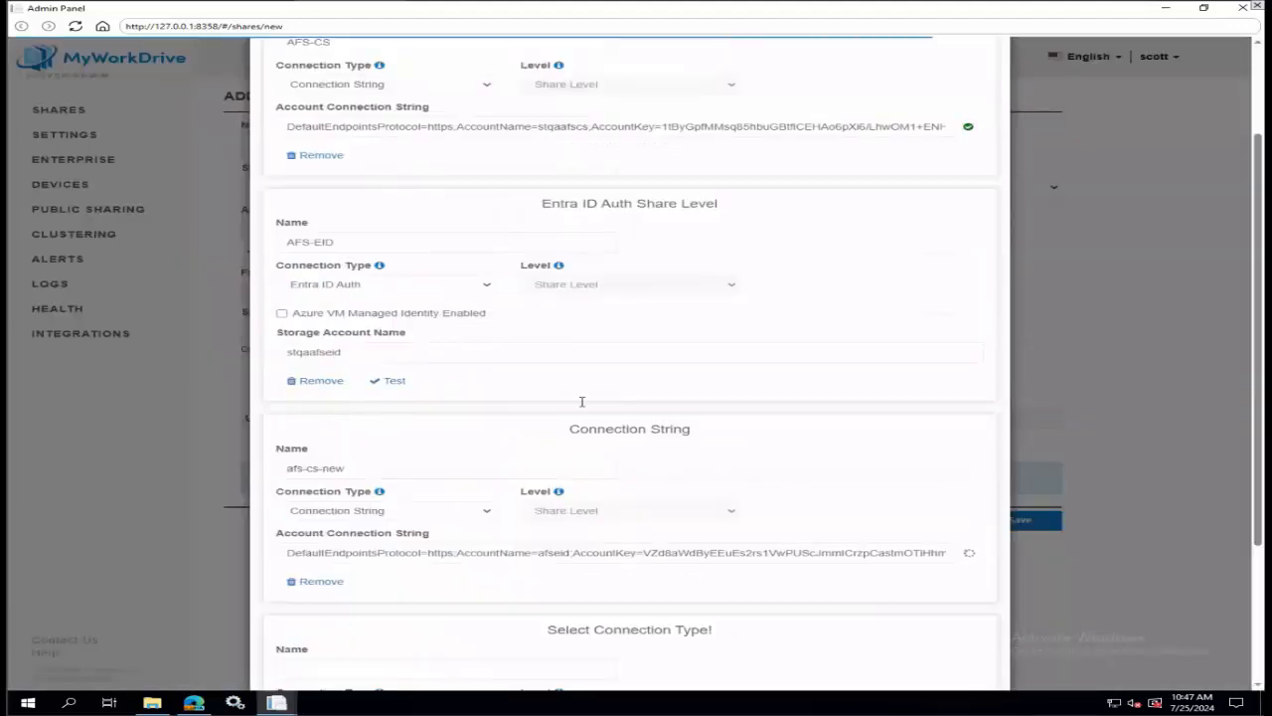
{"action": "scroll", "coordinate": [360, 613], "scroll_direction": "down", "scroll_amount": 2}
{"action": "left_click", "coordinate": [411, 459]}
{"action": "type", "text": "afs-e"}
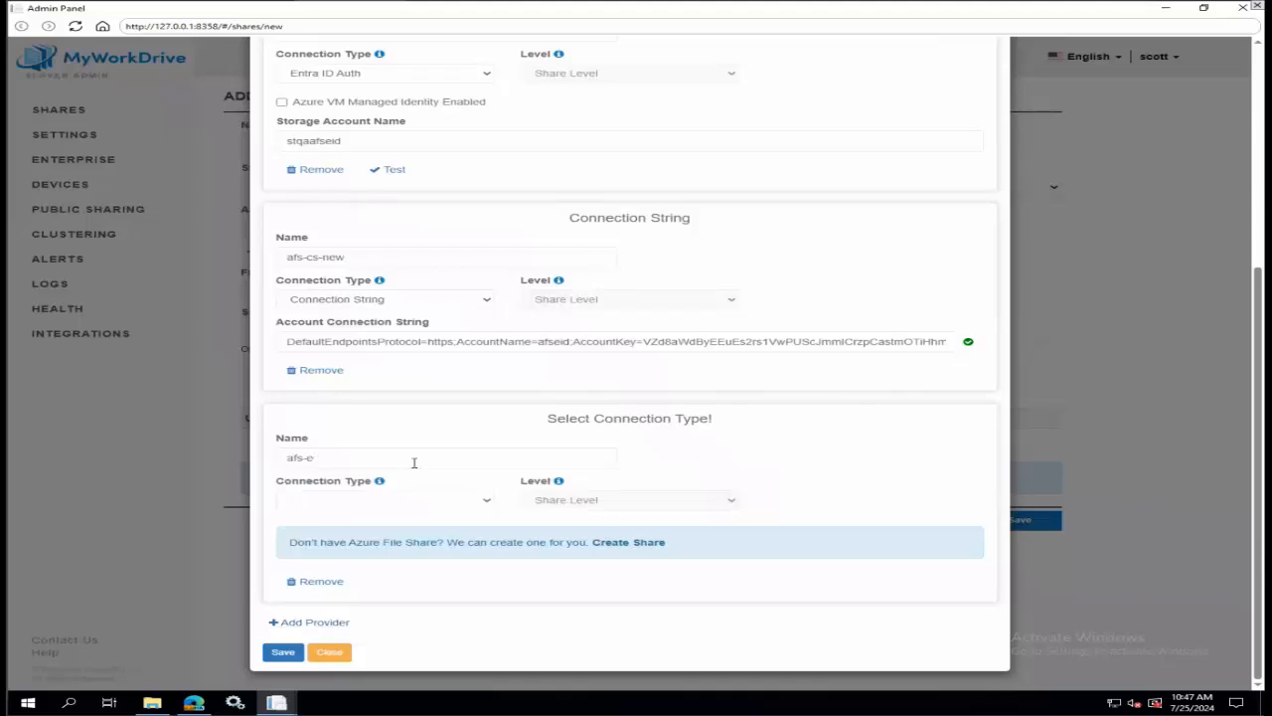
{"action": "type", "text": "id-new"}
{"action": "left_click", "coordinate": [422, 498]}
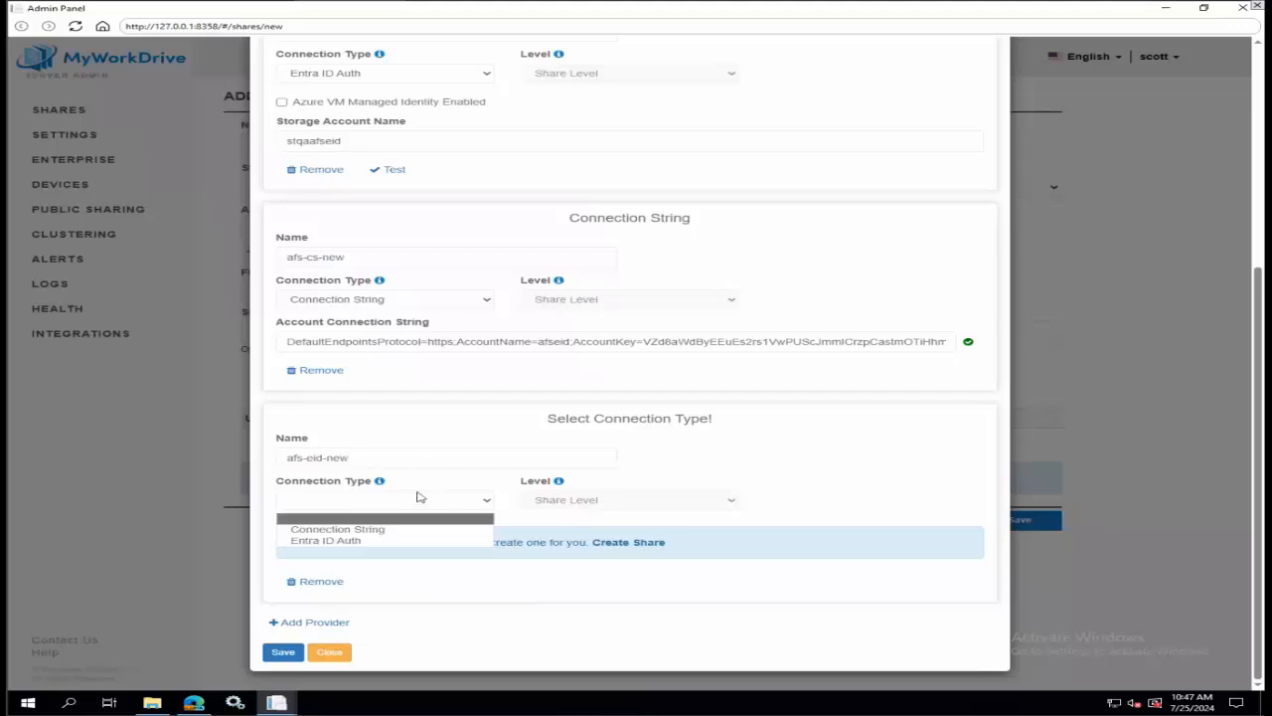
{"action": "left_click", "coordinate": [378, 543]}
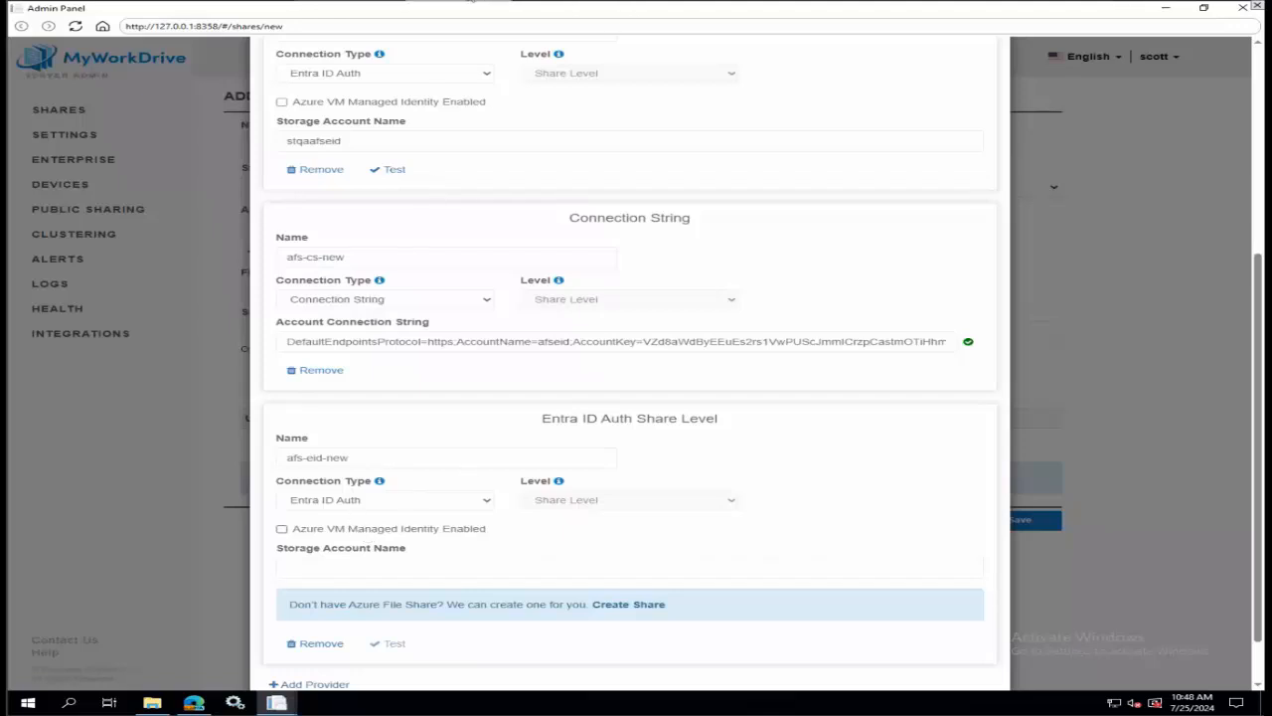
Switch to the Azure portal, leave the access keys, open the afseid storage account's overview and copy the account name.
{"action": "left_click", "coordinate": [361, 1]}
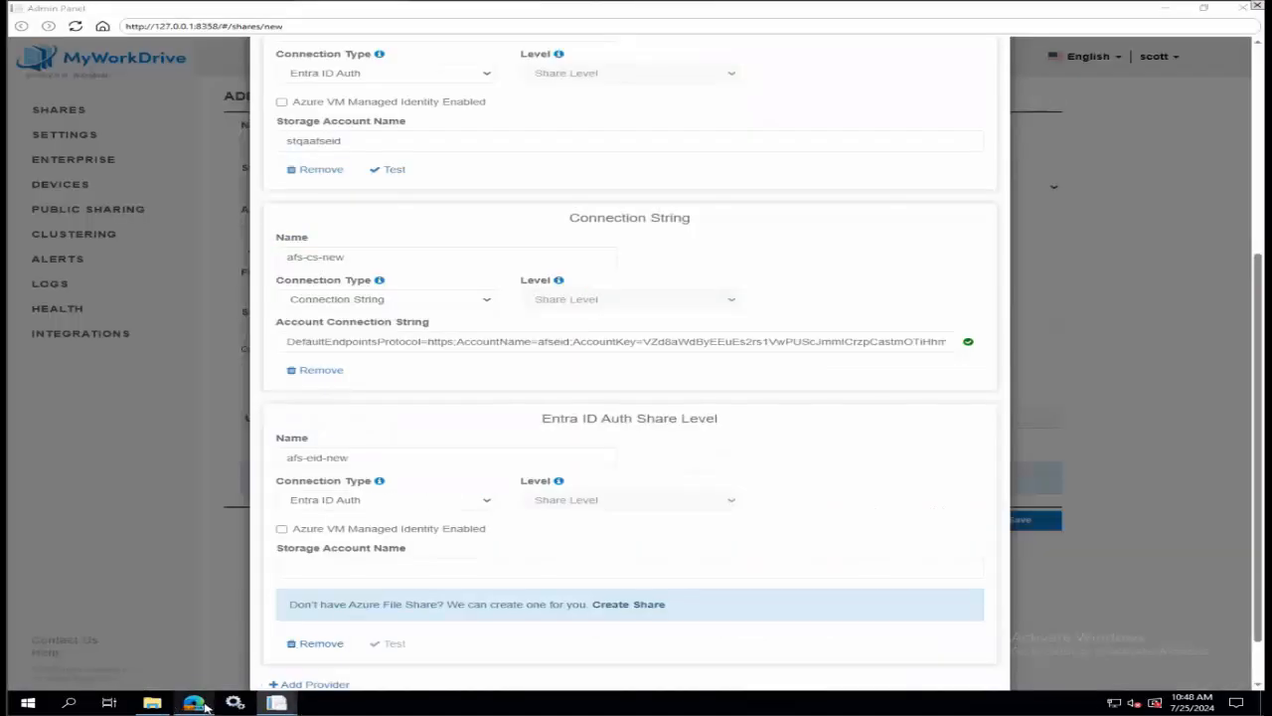
{"action": "left_click", "coordinate": [194, 703]}
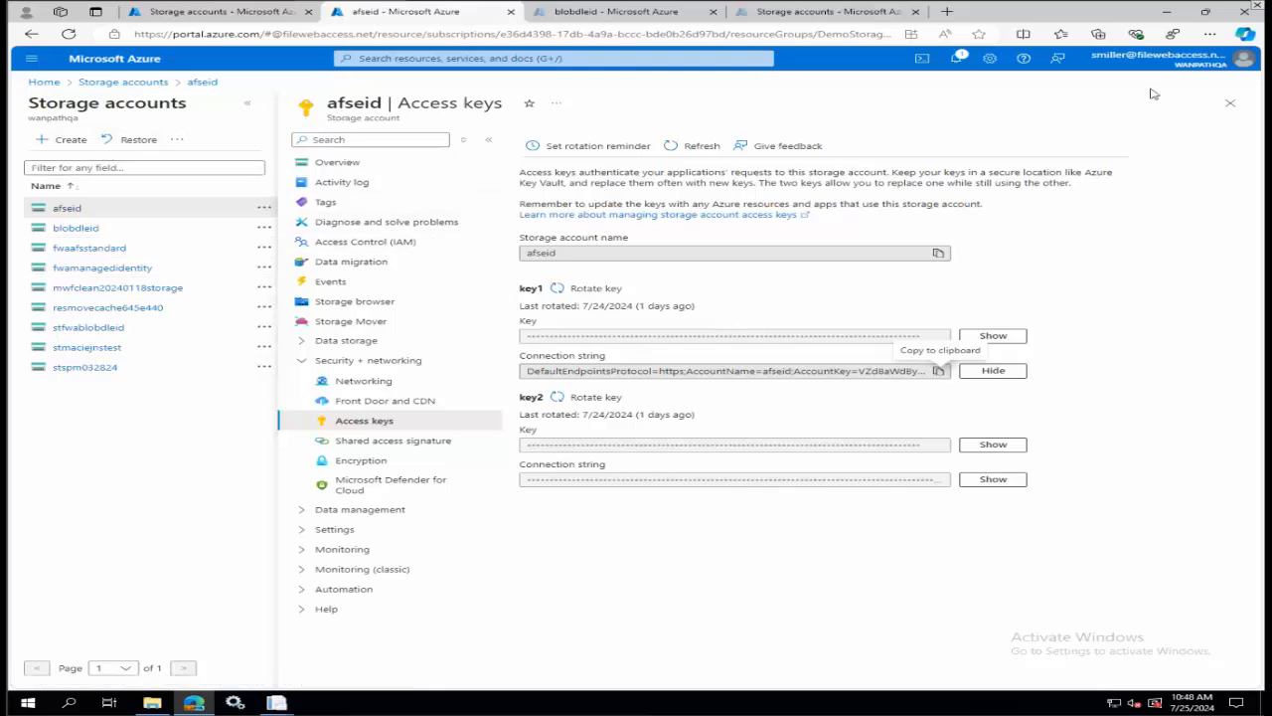
{"action": "left_click", "coordinate": [1231, 103]}
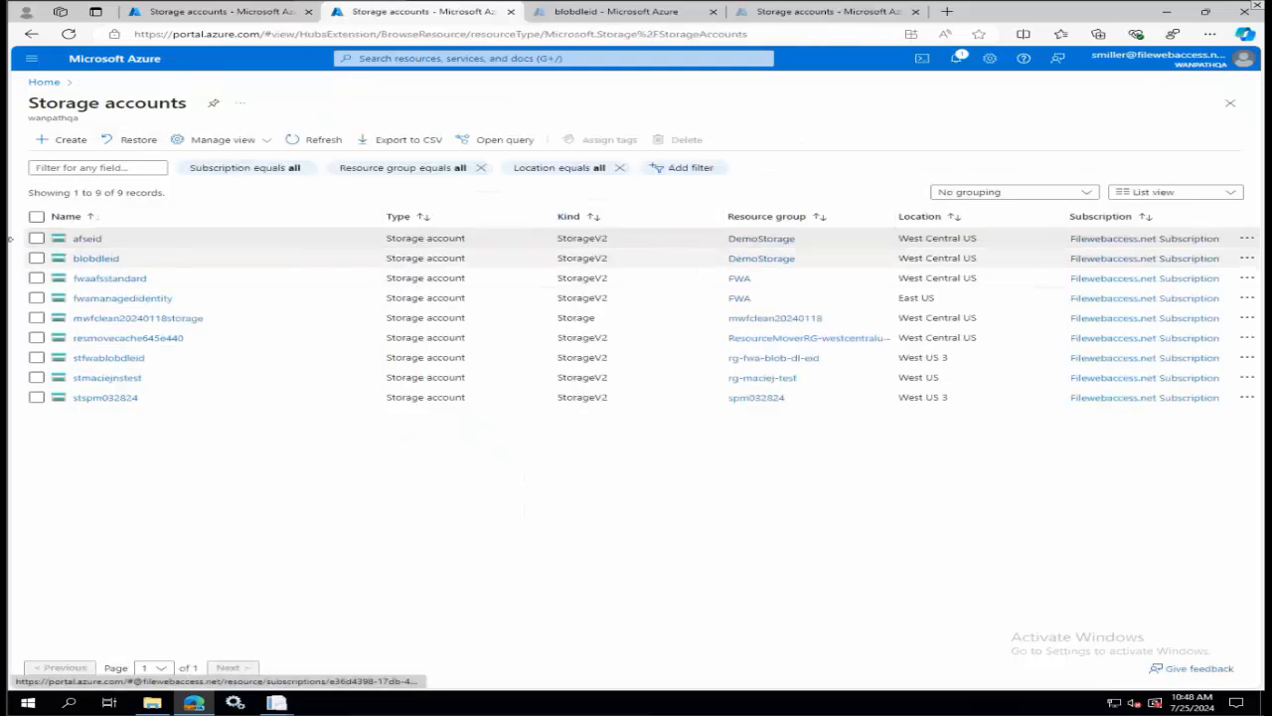
{"action": "left_click", "coordinate": [84, 239]}
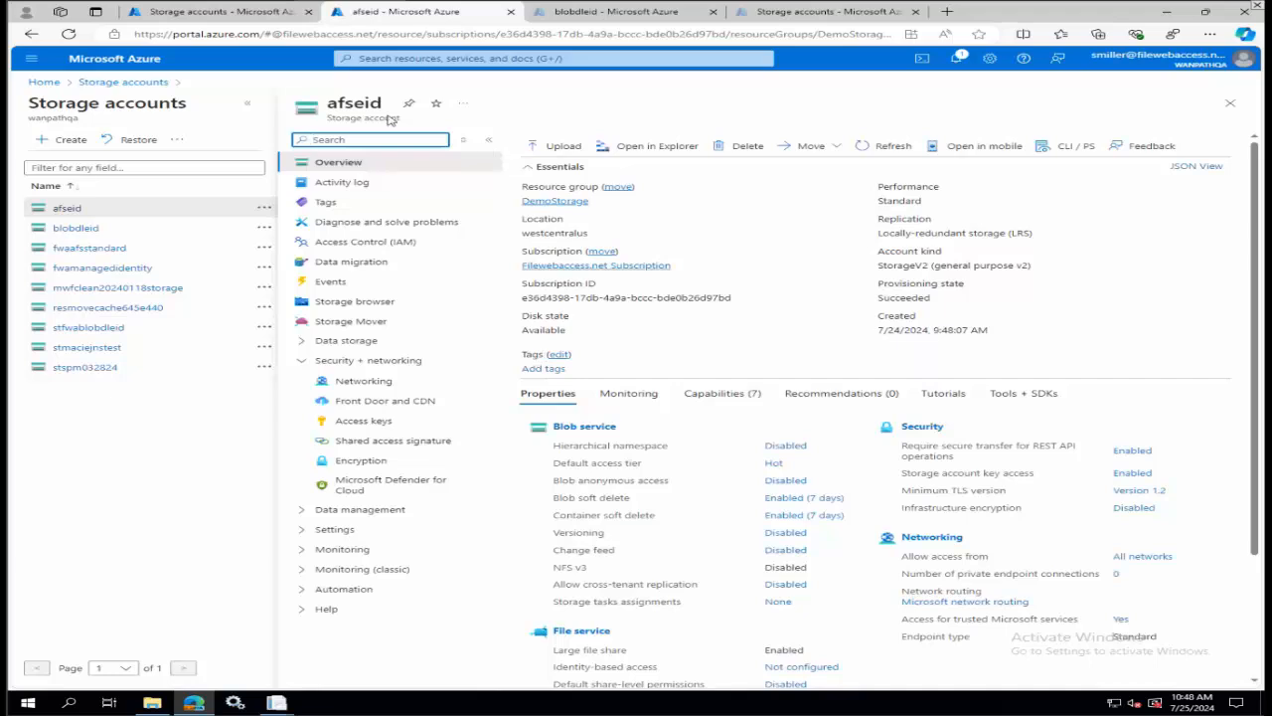
{"action": "left_click", "coordinate": [343, 103]}
{"action": "double_click", "coordinate": [343, 104]}
{"action": "key", "text": "ctrl+c"}
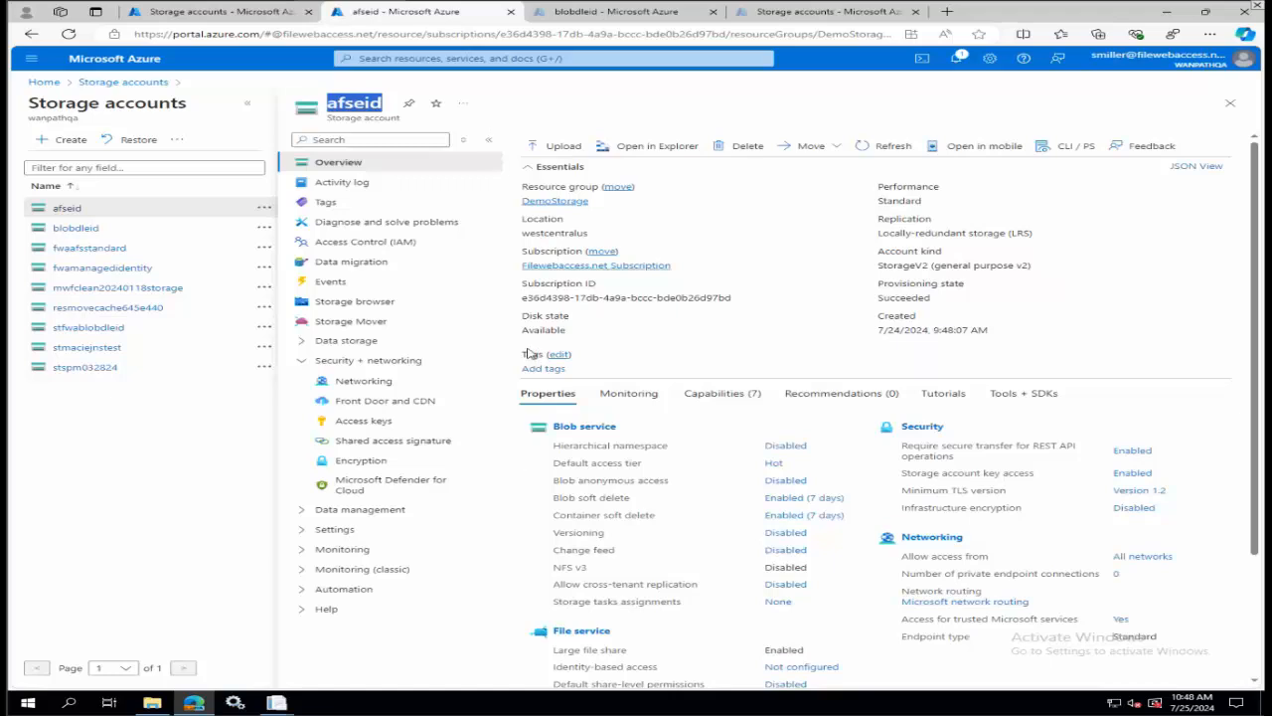
Return to the Admin Panel and paste afseid as the afs-eid-new provider's Storage Account Name.
{"action": "mouse_move", "coordinate": [281, 703]}
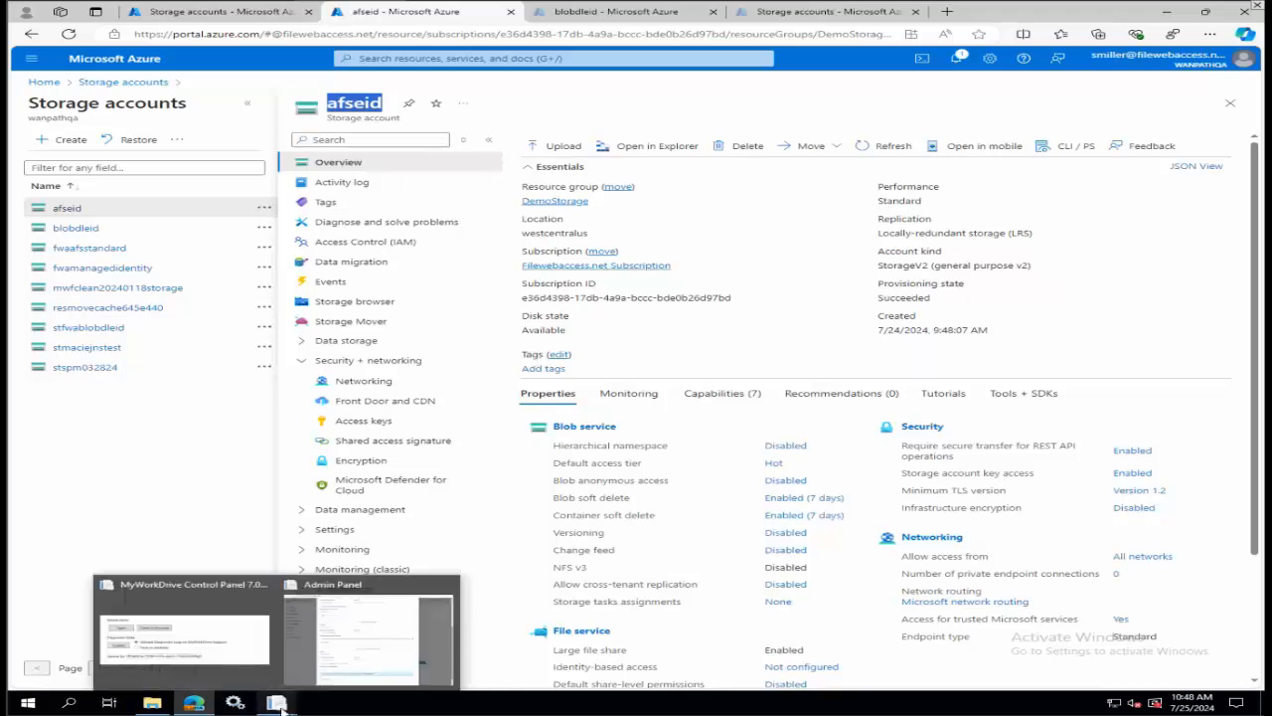
{"action": "left_click", "coordinate": [341, 670]}
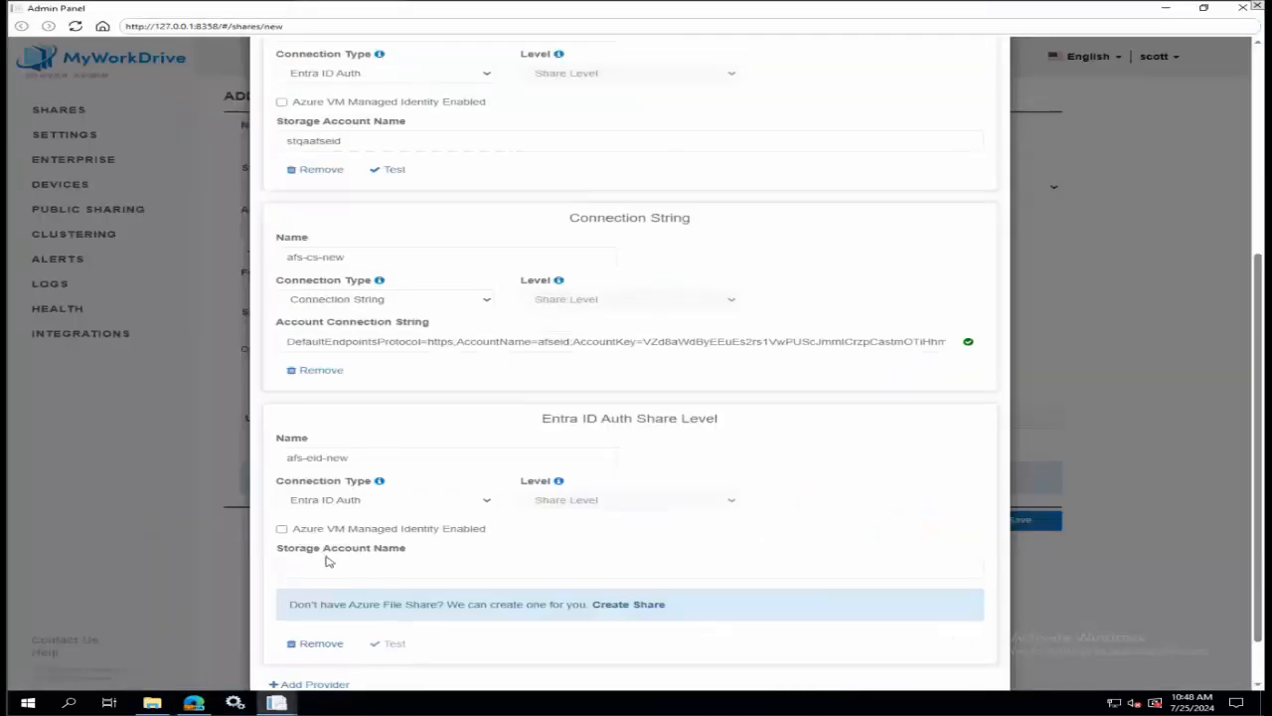
{"action": "key", "text": "ctrl+v"}
{"action": "scroll", "coordinate": [731, 432], "scroll_direction": "down", "scroll_amount": 1}
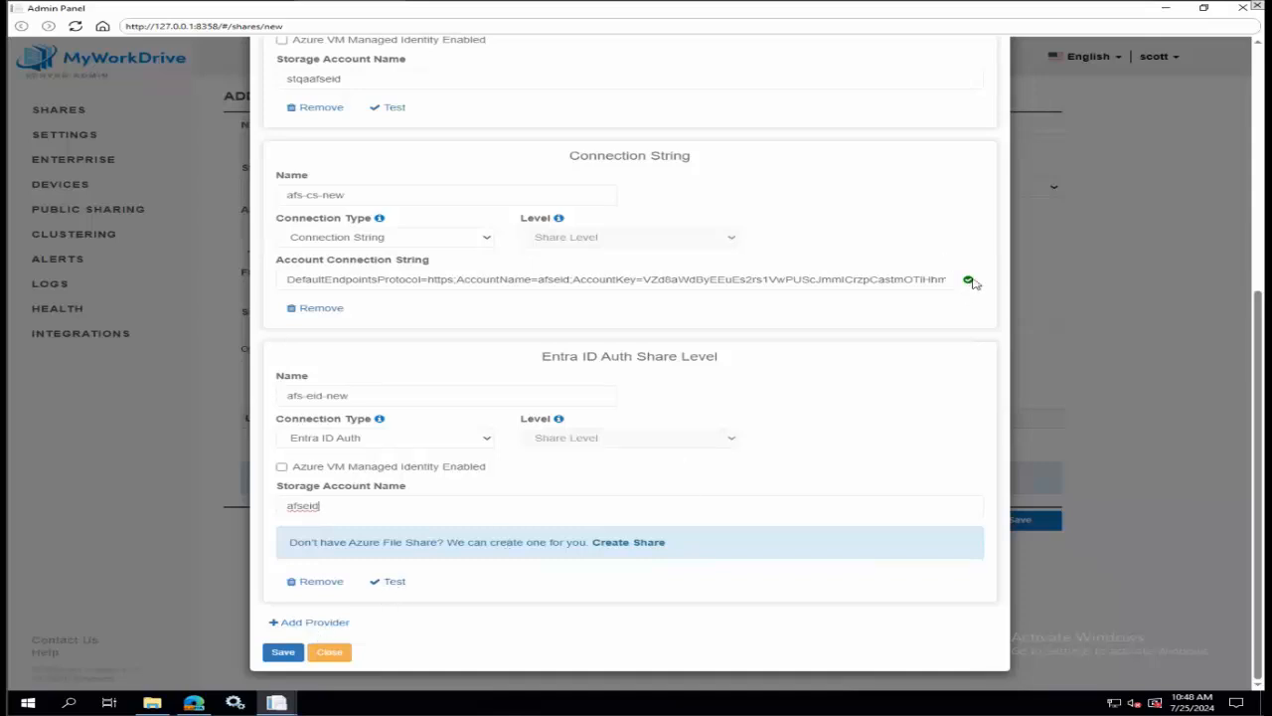
Examine the afs-eid-new provider's test dialog and its Entra ID device login, and close both without signing in.
{"action": "left_click", "coordinate": [394, 583]}
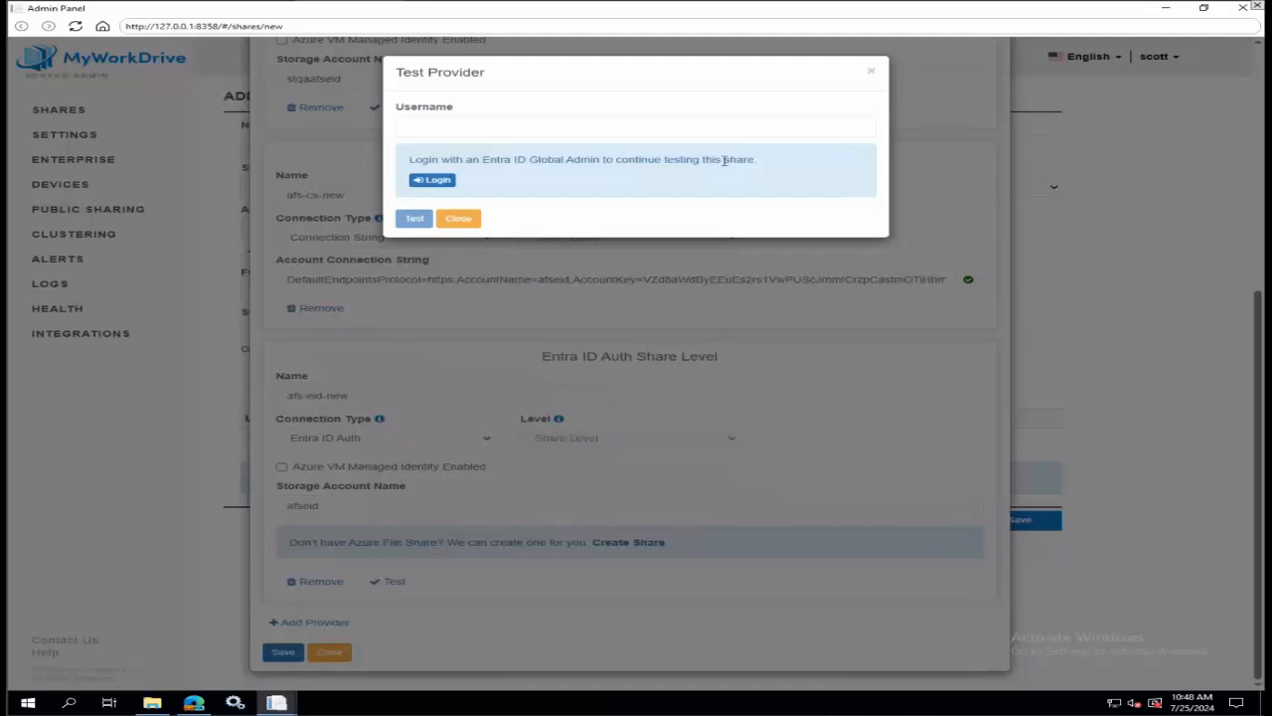
{"action": "left_click", "coordinate": [447, 184]}
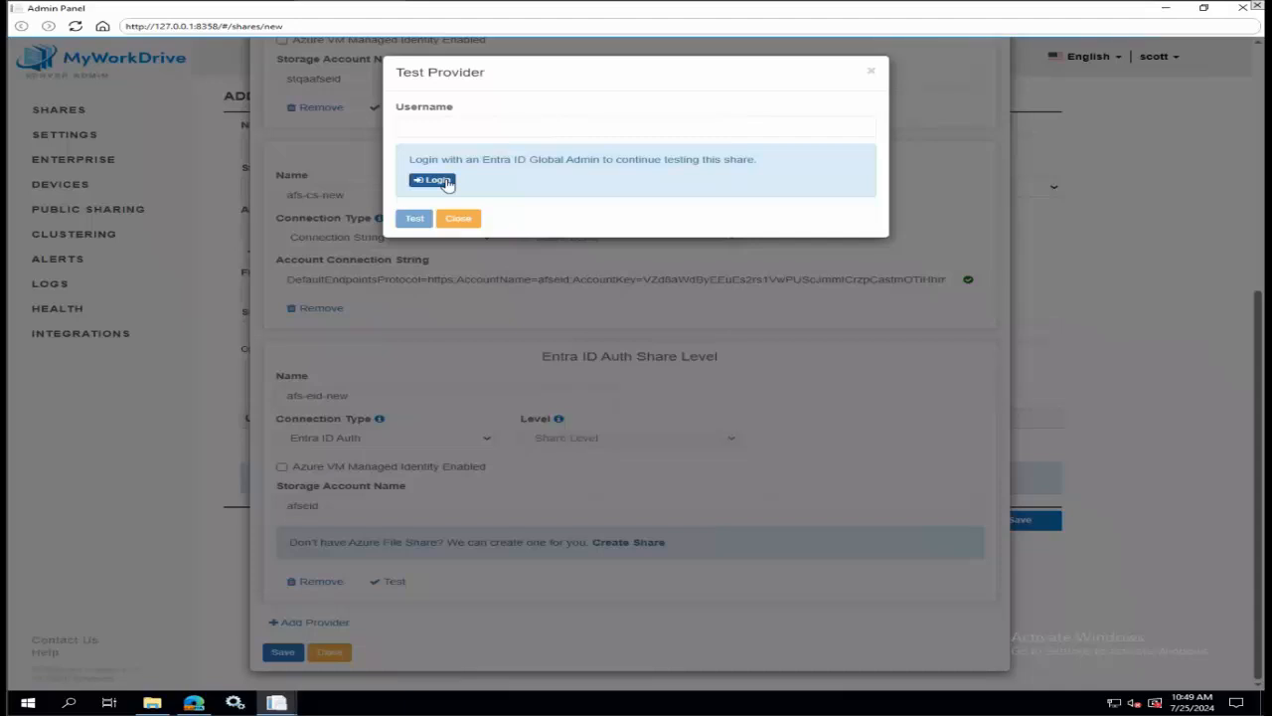
{"action": "left_click", "coordinate": [448, 183]}
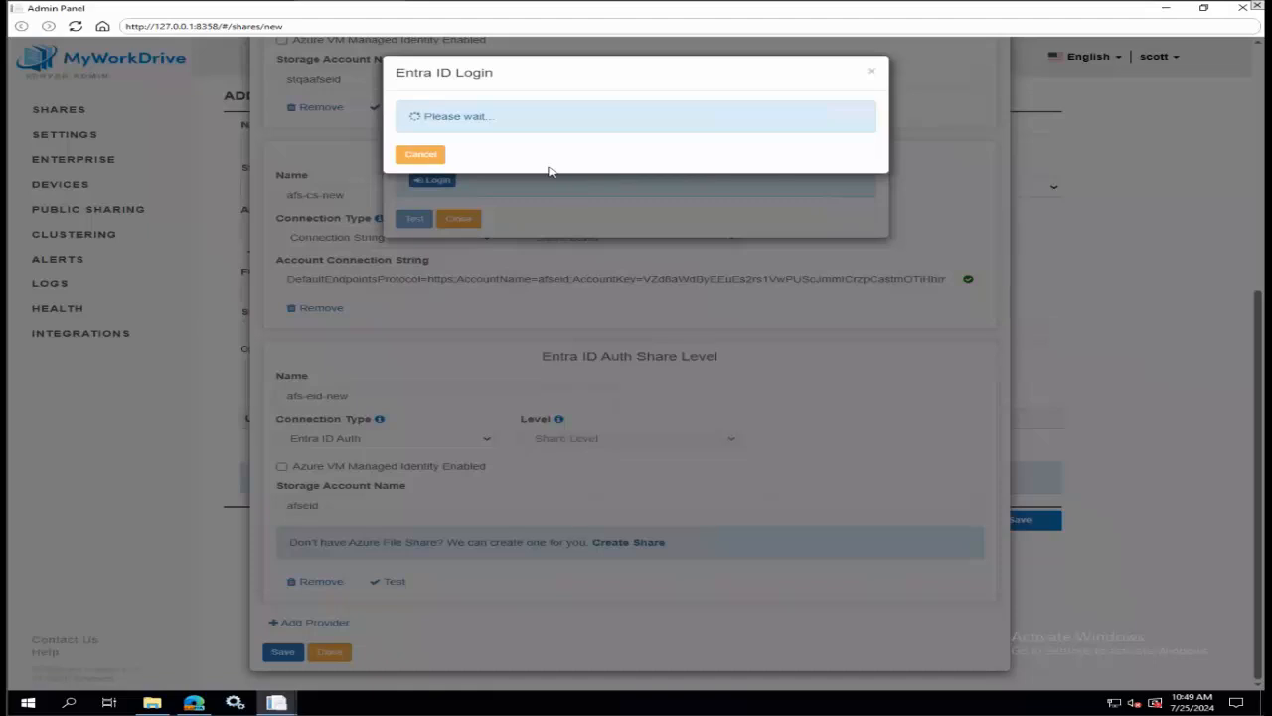
{"action": "left_click", "coordinate": [870, 74]}
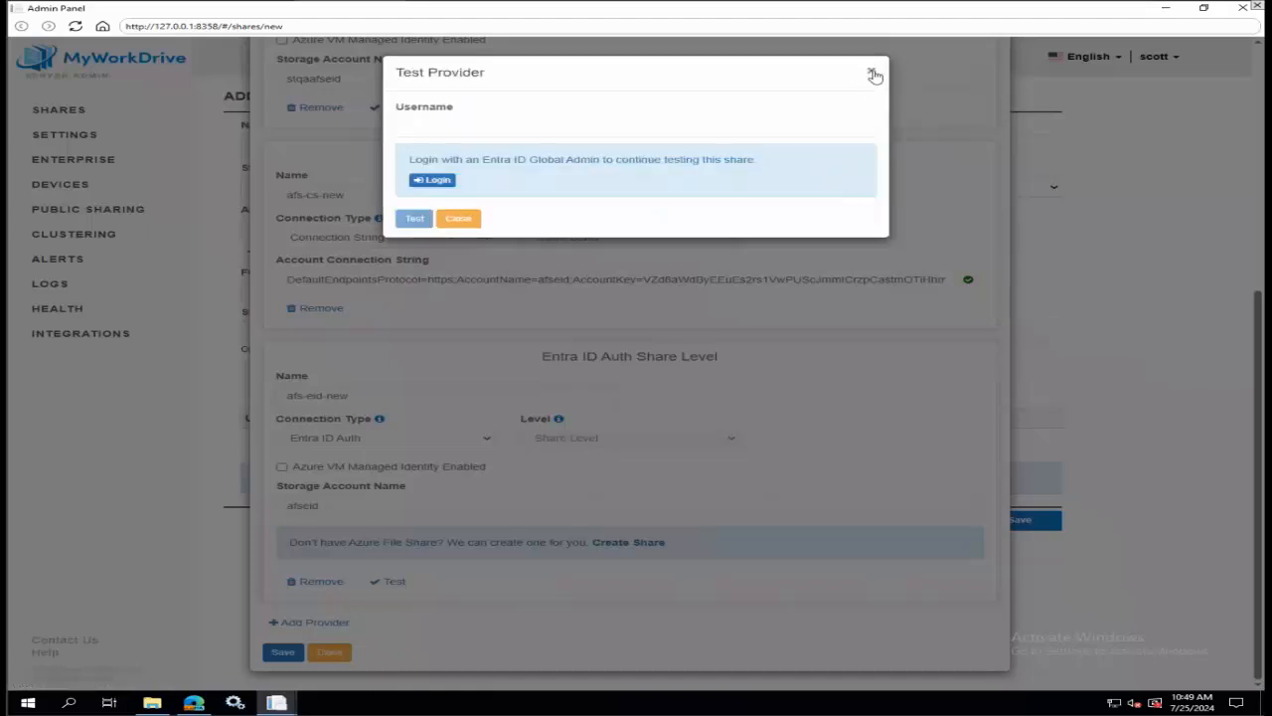
{"action": "left_click", "coordinate": [872, 73]}
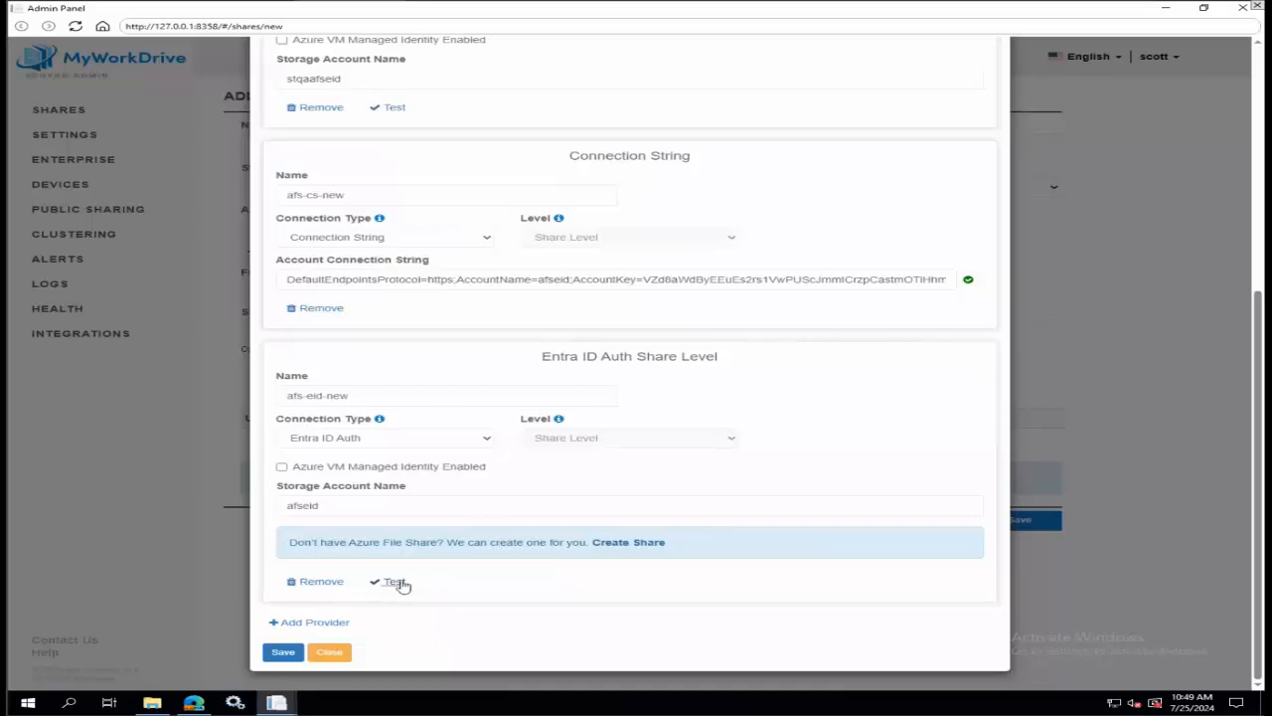
Save the storage providers and select afs-eid-new as the afs-eid share's Azure storage provider.
{"action": "left_click", "coordinate": [284, 653]}
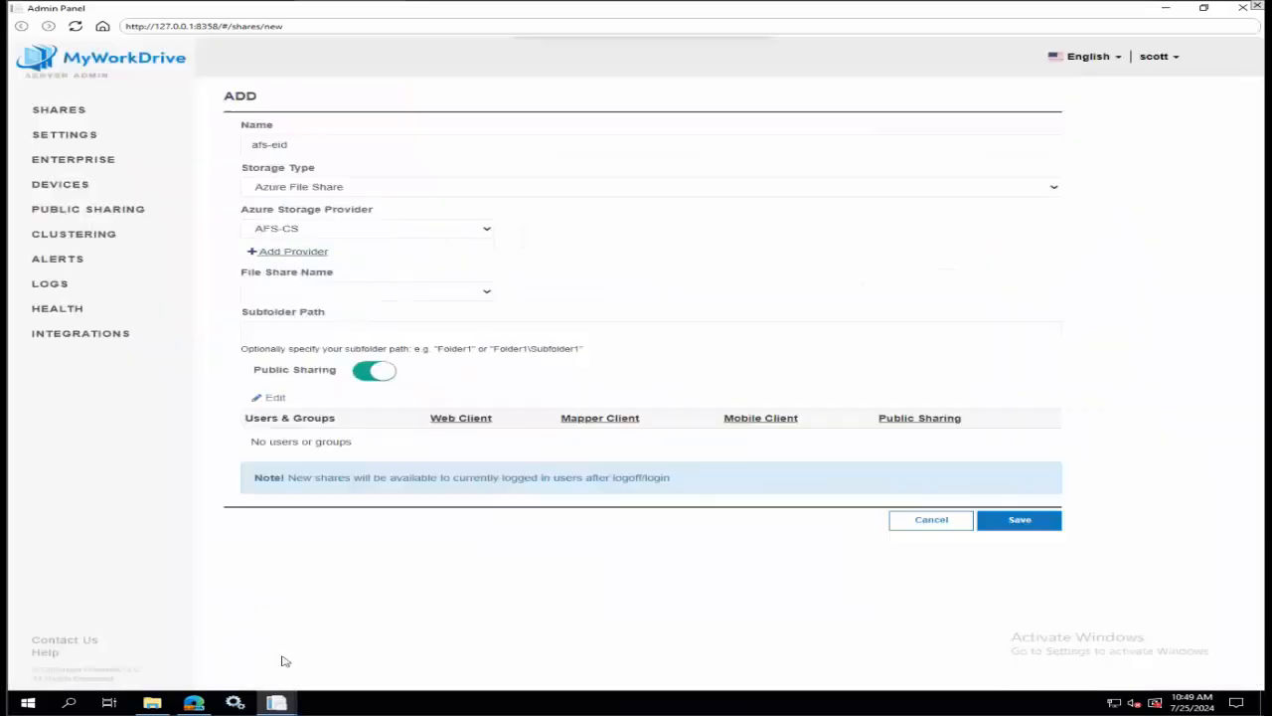
{"action": "left_click", "coordinate": [408, 233]}
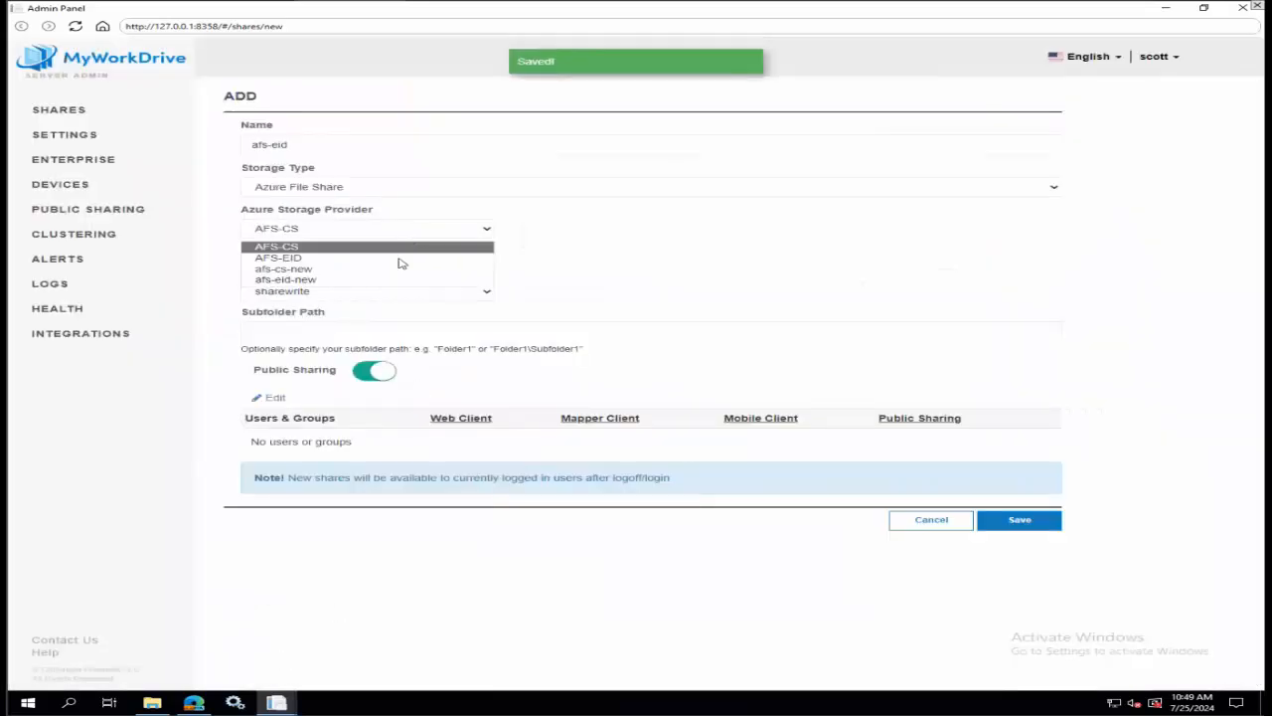
{"action": "left_click", "coordinate": [396, 281]}
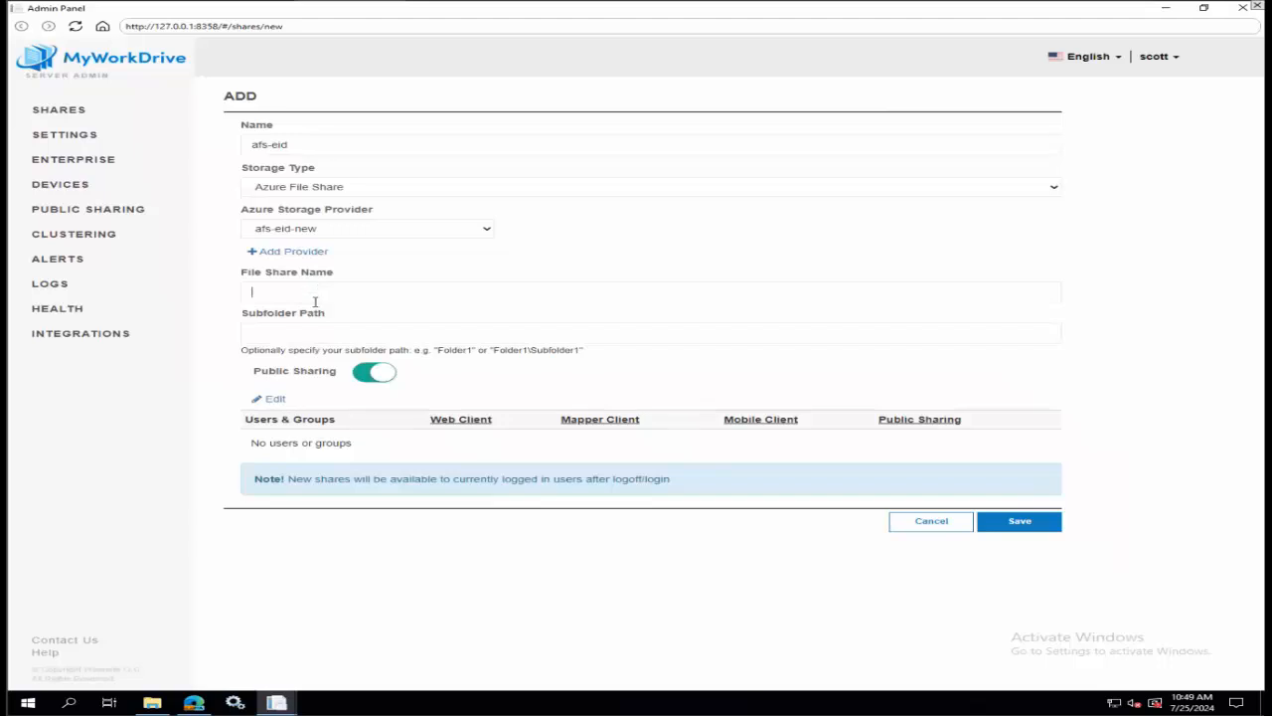
Look up the afseid account's file shares in the Azure portal's storage browser and set the new share's File Share Name to share1.
{"action": "left_click", "coordinate": [194, 702]}
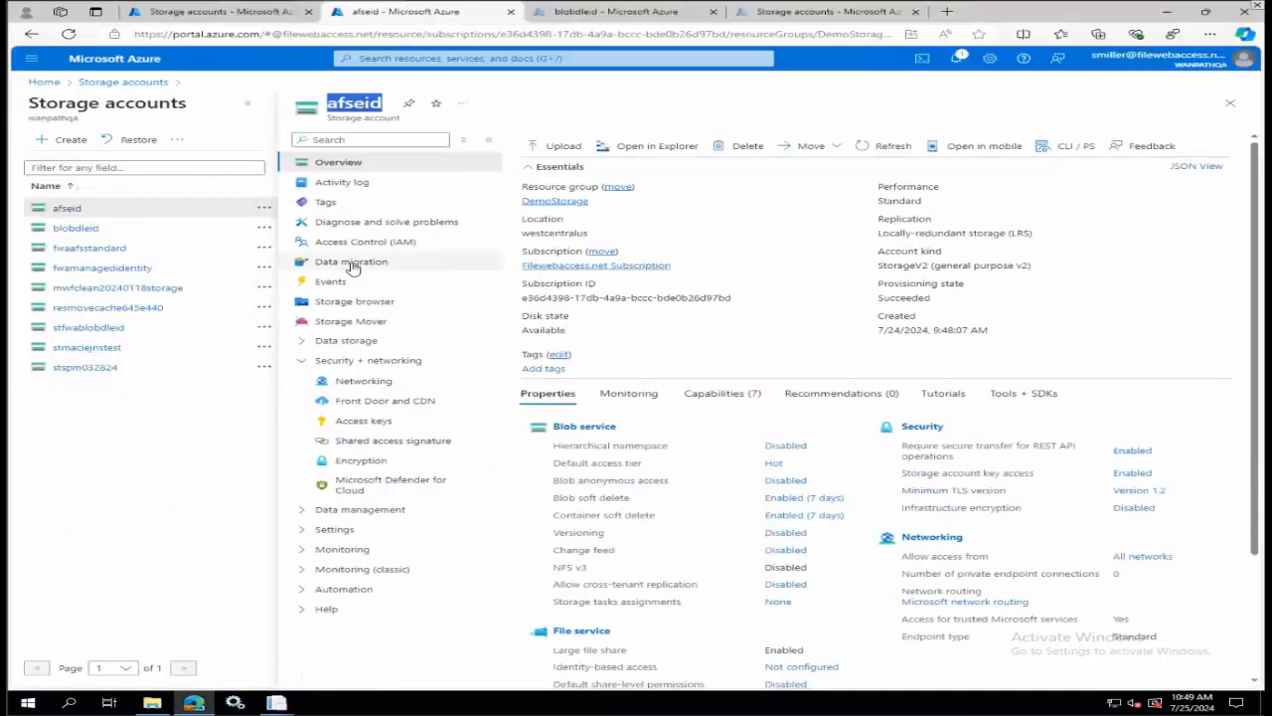
{"action": "left_click", "coordinate": [353, 304]}
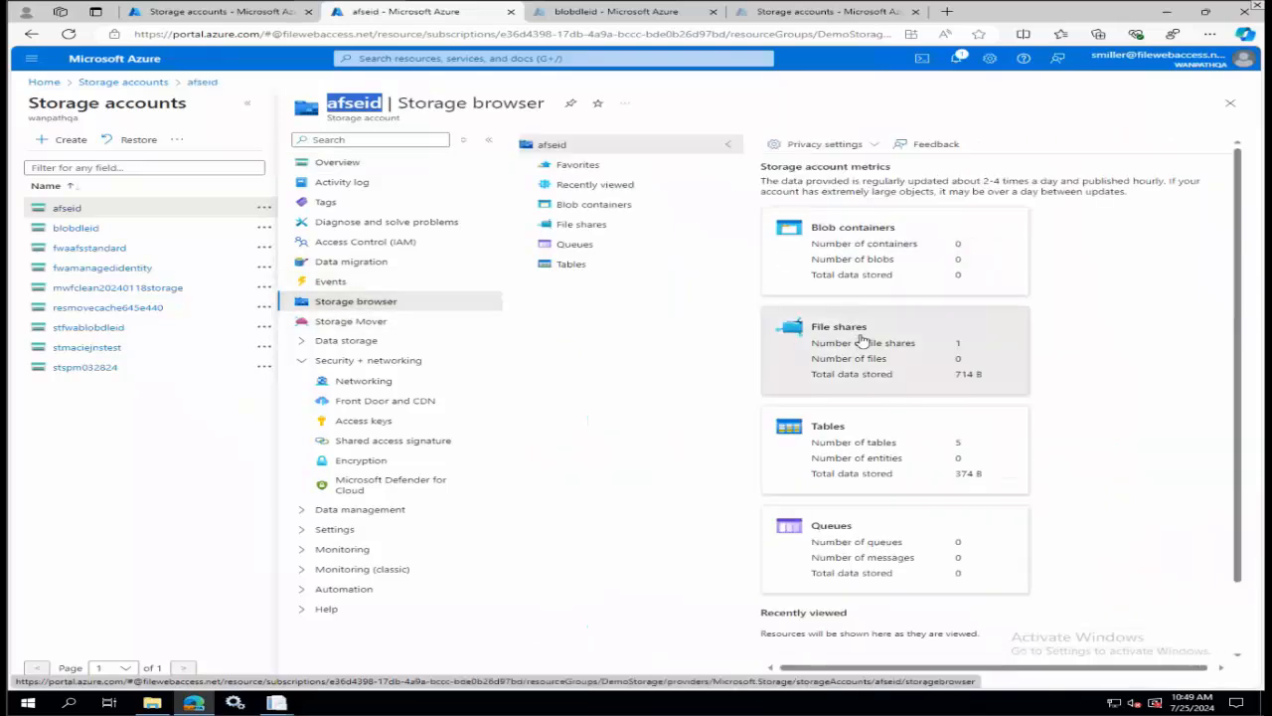
{"action": "left_click", "coordinate": [862, 341]}
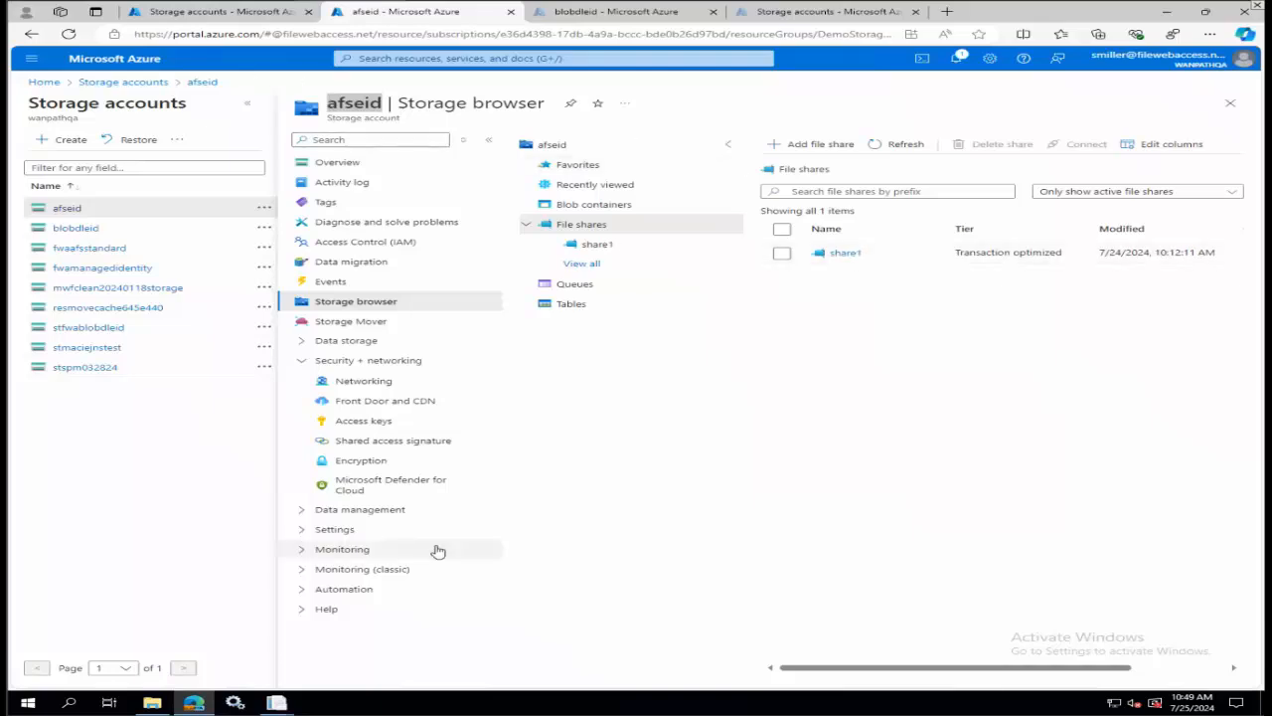
{"action": "left_click", "coordinate": [378, 637]}
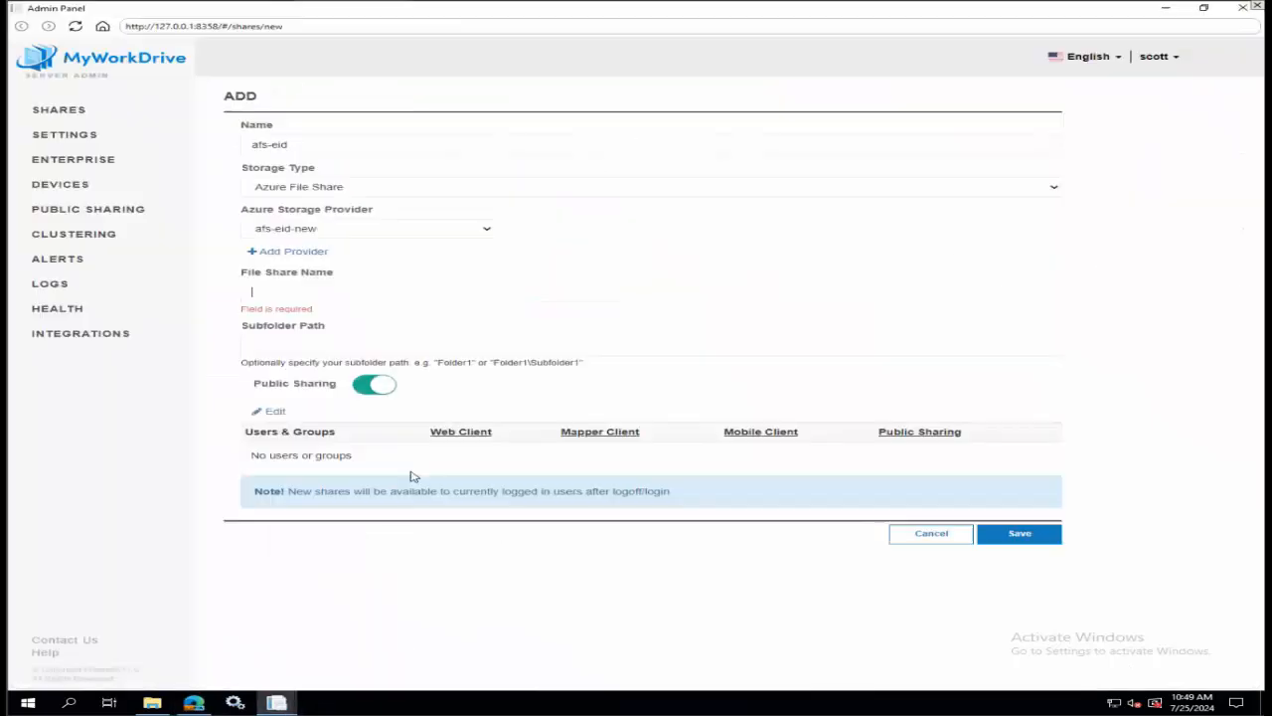
{"action": "left_click", "coordinate": [310, 293]}
{"action": "type", "text": "share1"}
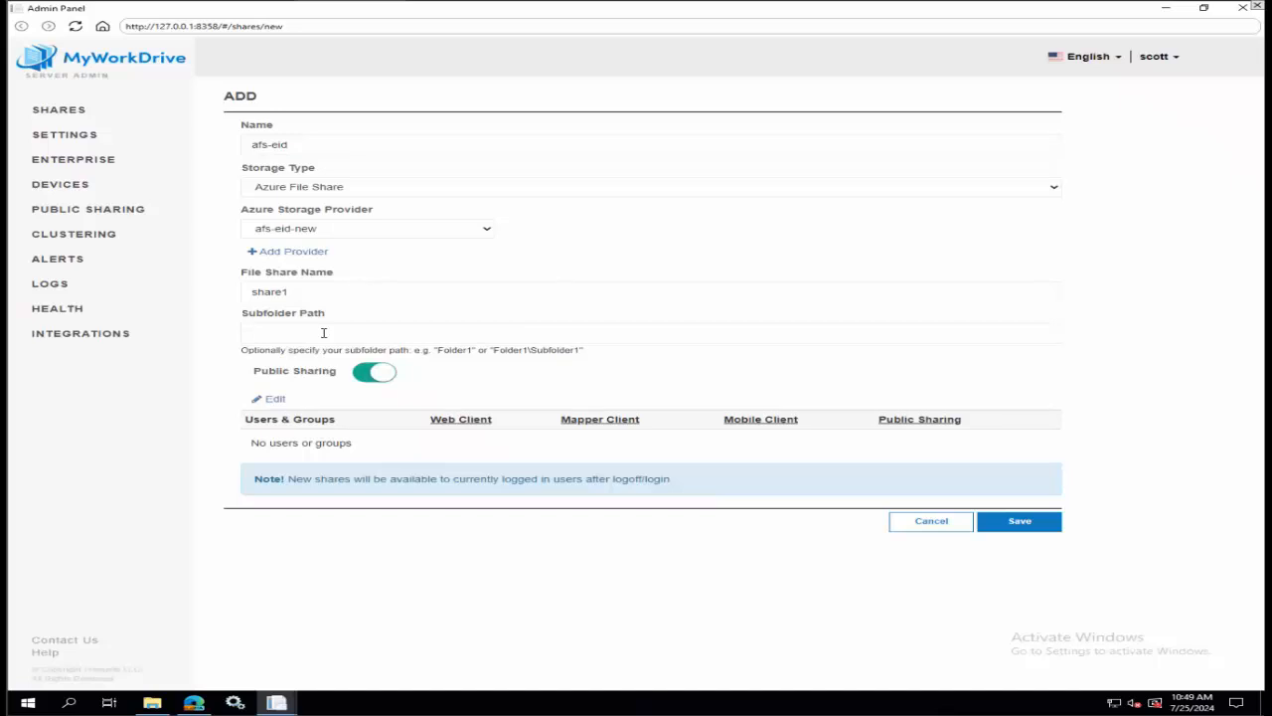
Browse share1's directories in the Azure portal and set the afs-eid share's Subfolder Path to Folder1 in the Admin Panel.
{"action": "left_click", "coordinate": [323, 332]}
{"action": "left_click", "coordinate": [152, 703]}
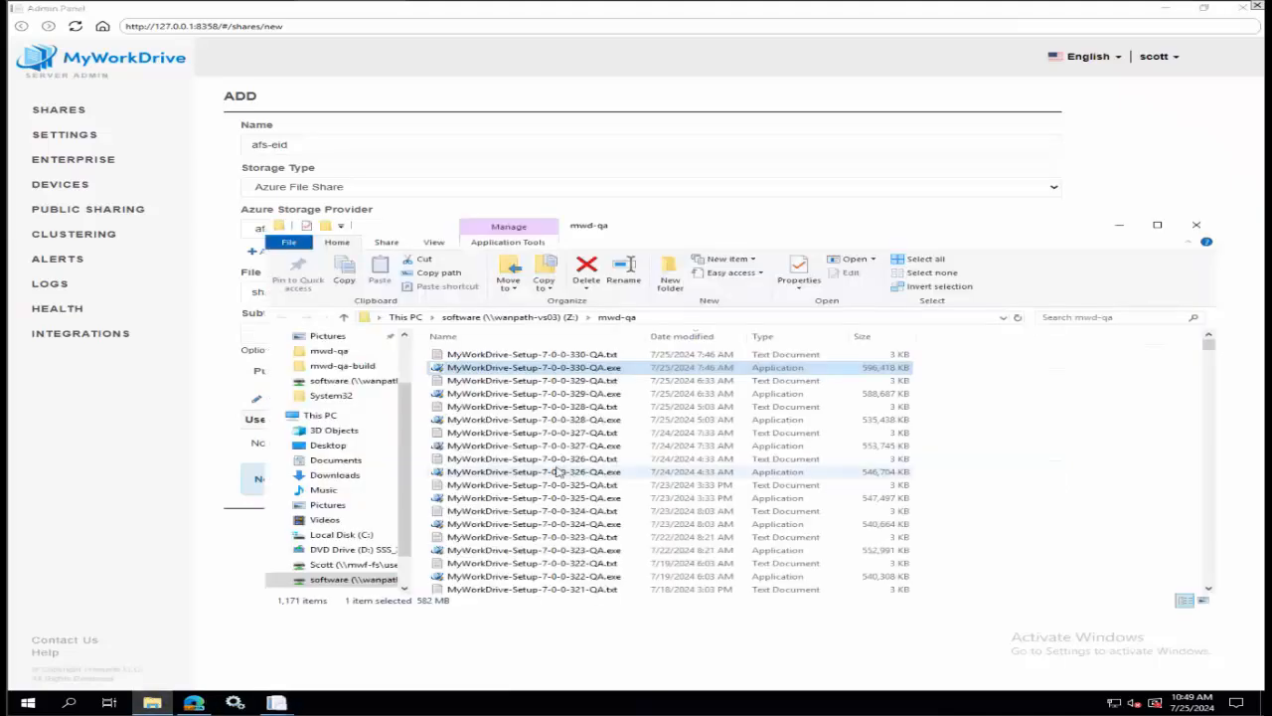
{"action": "left_click", "coordinate": [189, 703]}
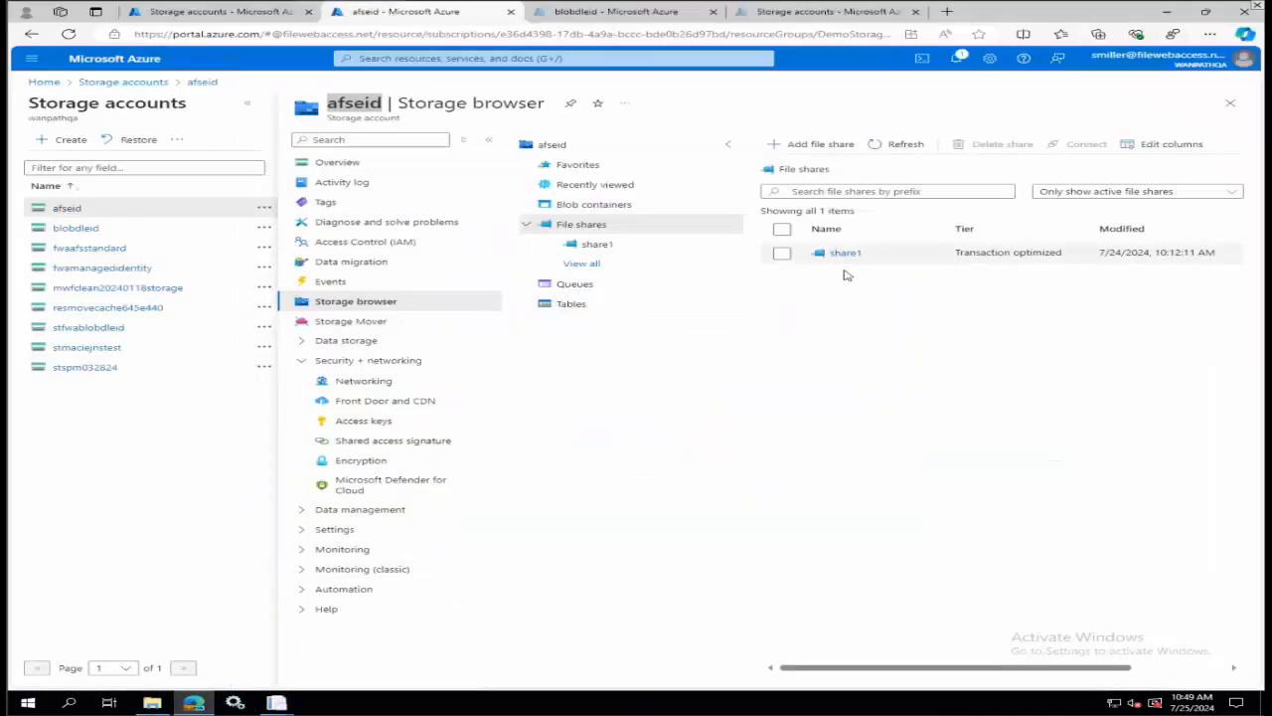
{"action": "left_click", "coordinate": [851, 254]}
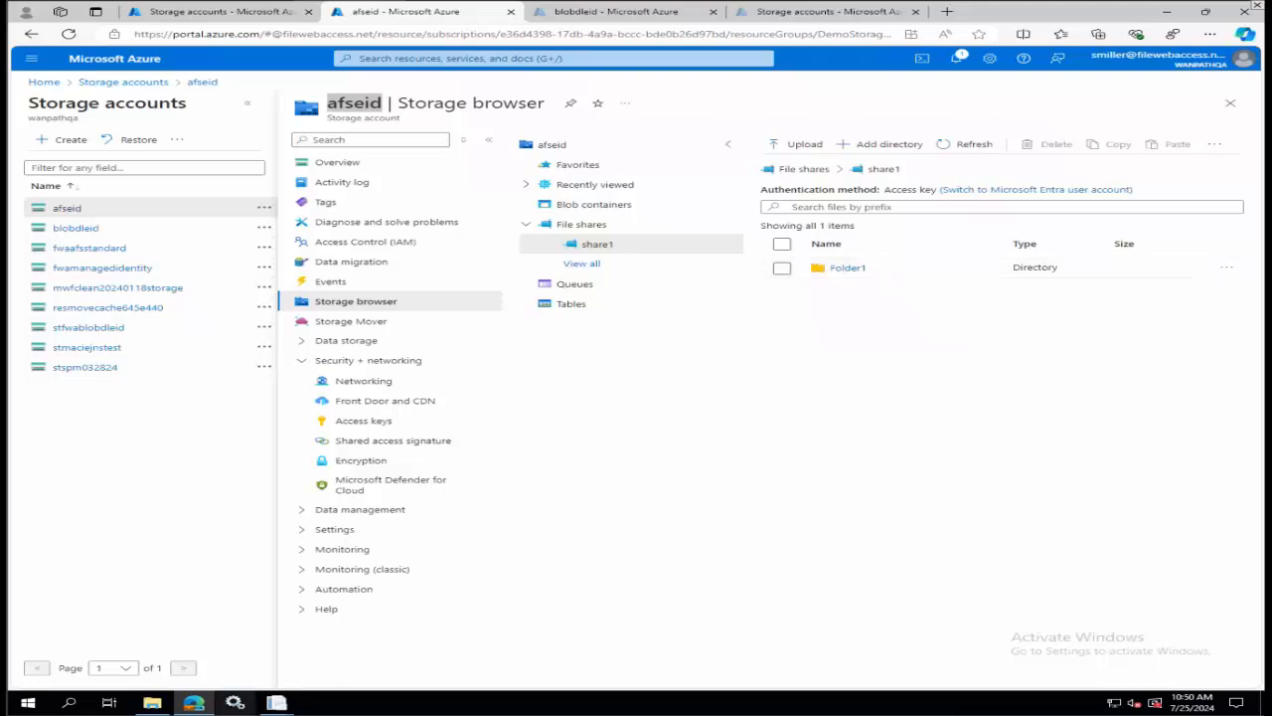
{"action": "mouse_move", "coordinate": [277, 702]}
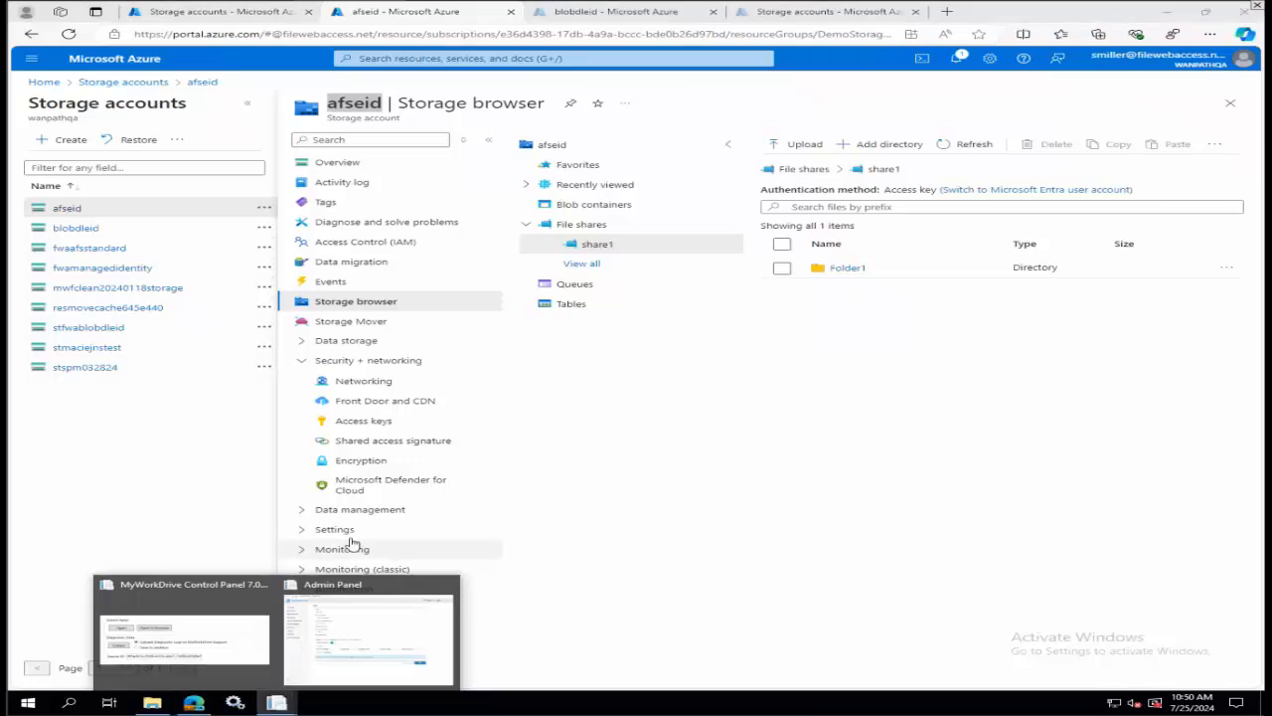
{"action": "left_click", "coordinate": [347, 609]}
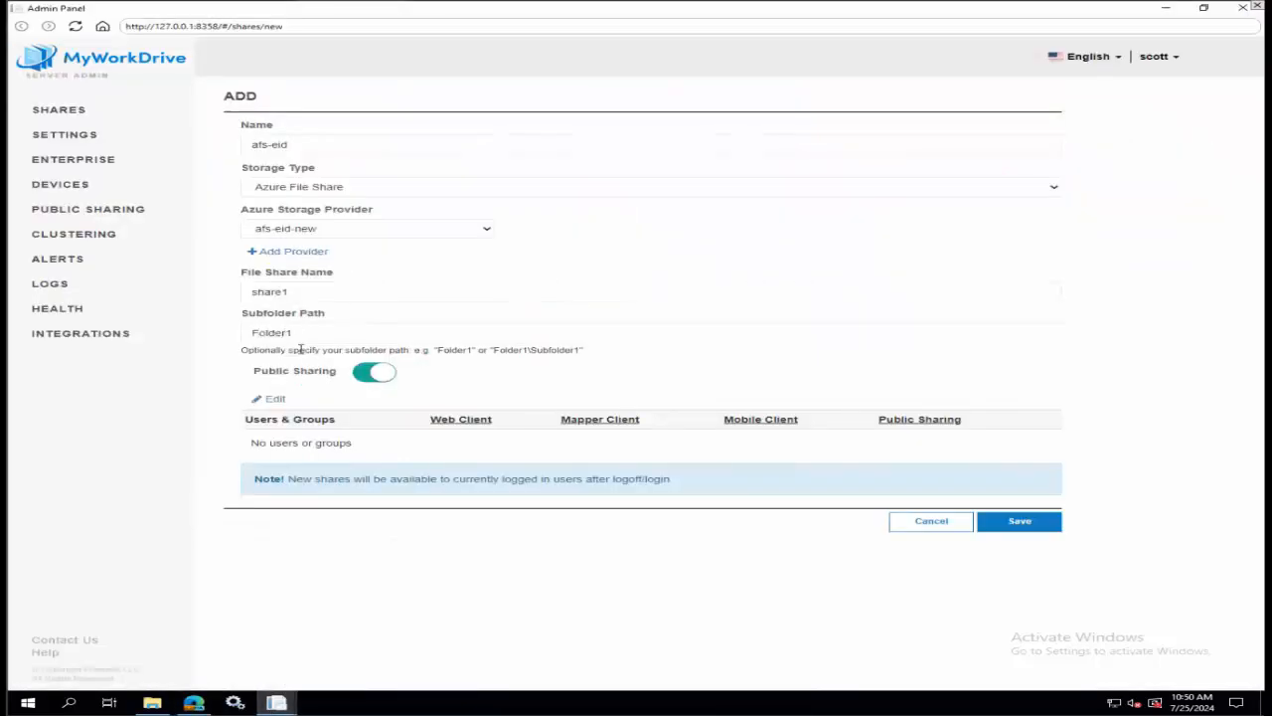
Clear the share's Subfolder Path and add the All Entra ID Guests and All Entra ID Members groups to it.
{"action": "left_click_drag", "start_coordinate": [320, 331], "coordinate": [171, 317]}
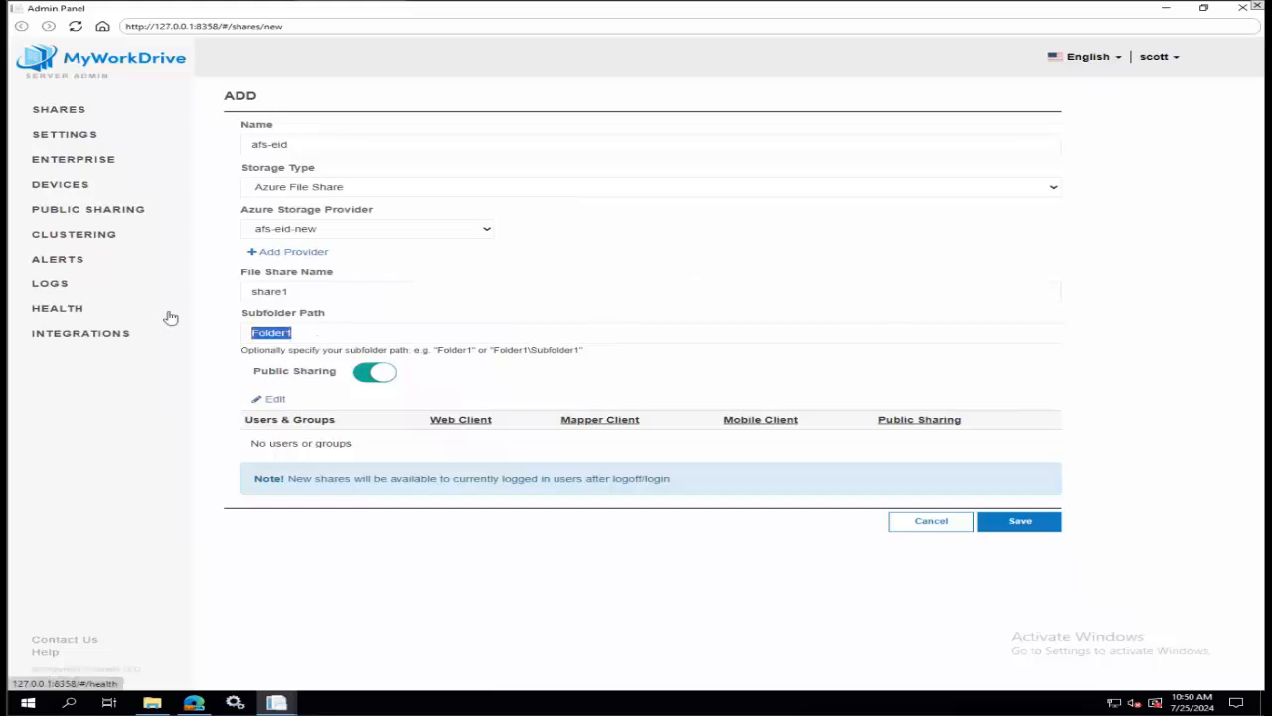
{"action": "key", "text": "BackSpace"}
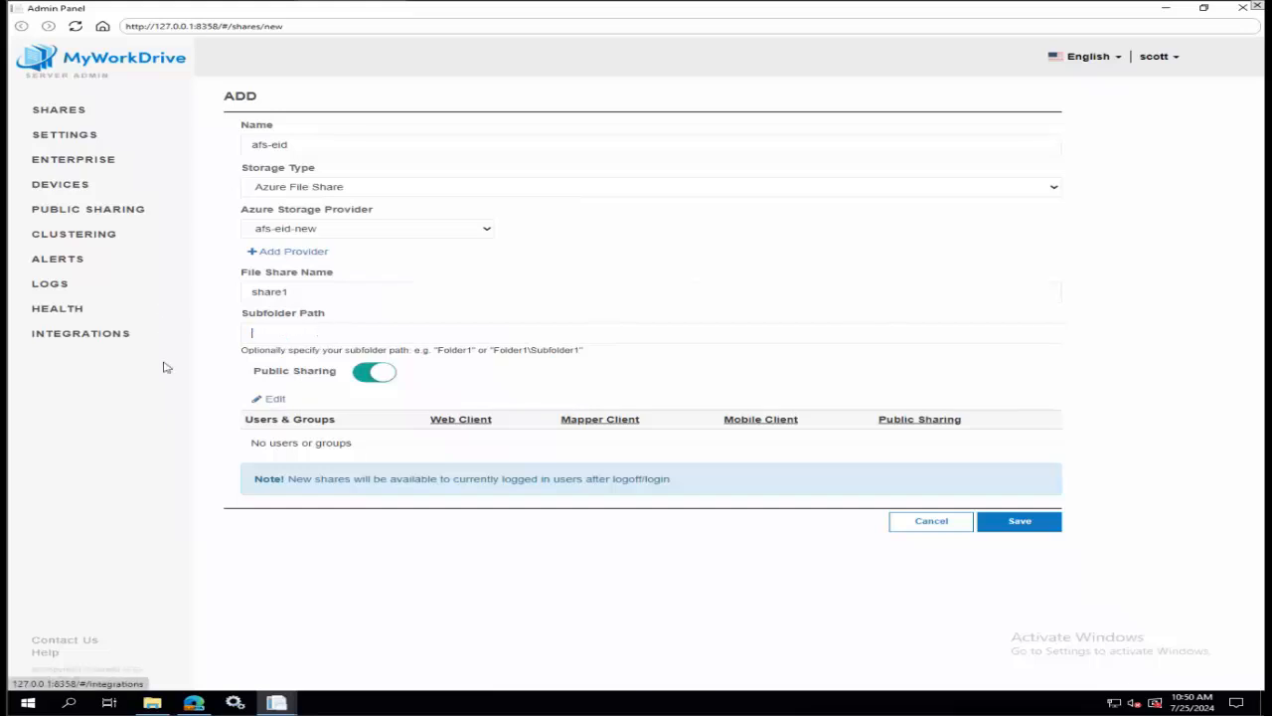
{"action": "left_click", "coordinate": [272, 399]}
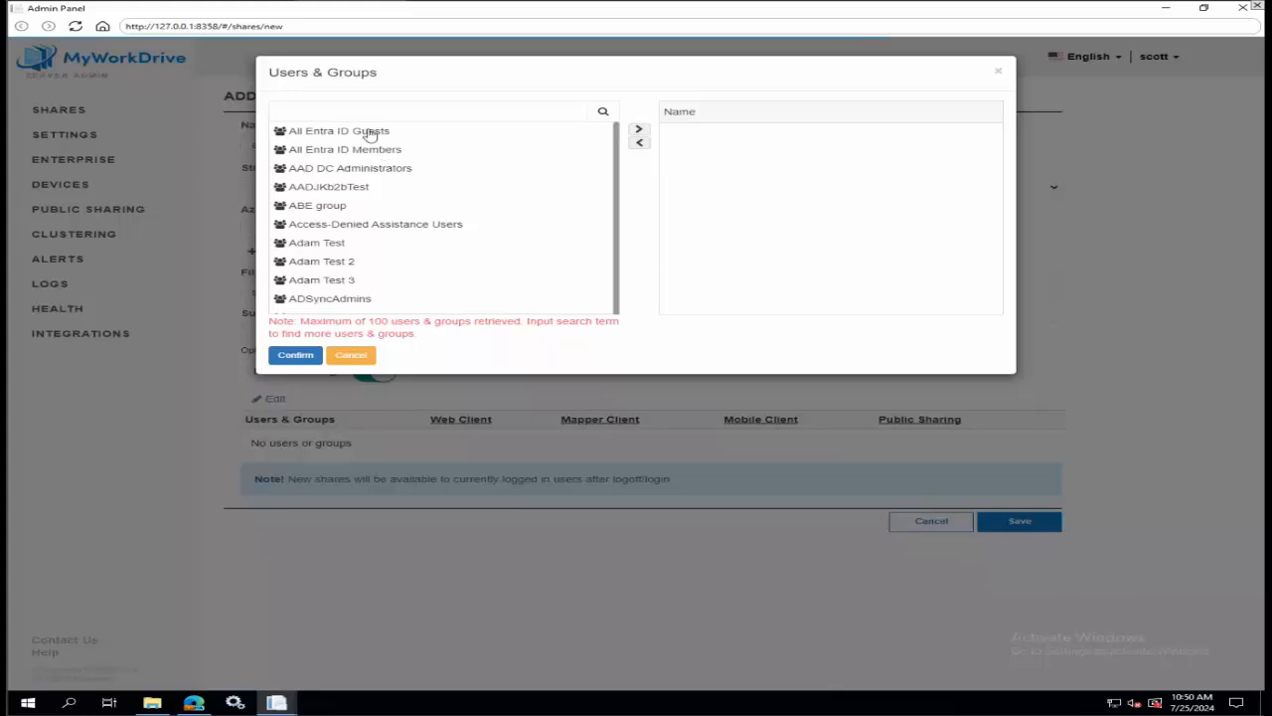
{"action": "left_click", "coordinate": [369, 131]}
{"action": "left_click", "coordinate": [368, 149]}
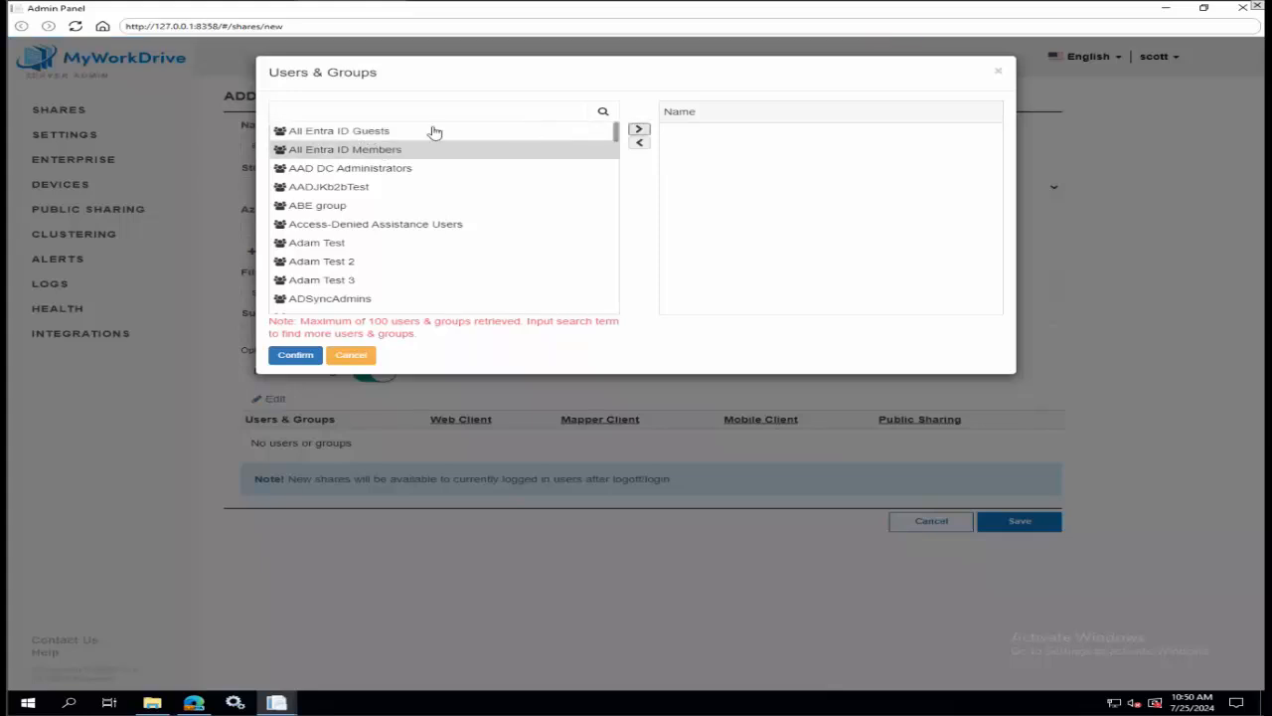
{"action": "left_click", "coordinate": [351, 136], "text": "ctrl"}
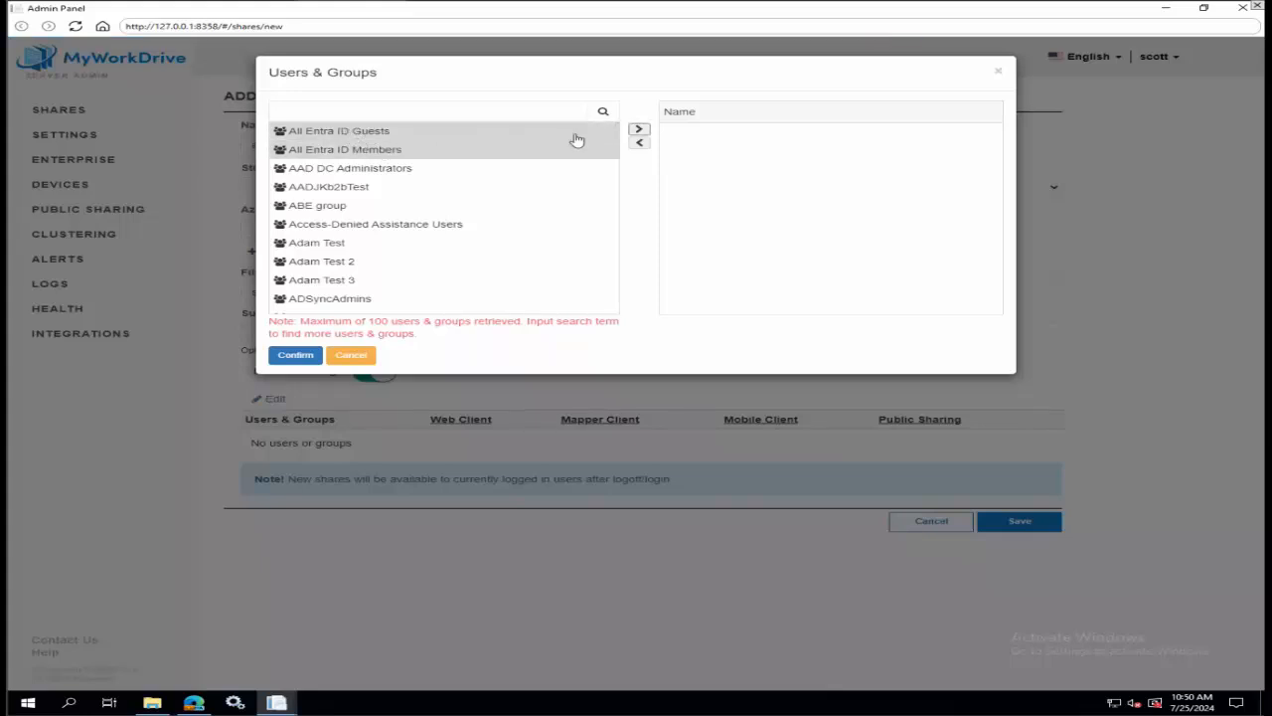
{"action": "left_click", "coordinate": [638, 129]}
{"action": "left_click", "coordinate": [298, 355]}
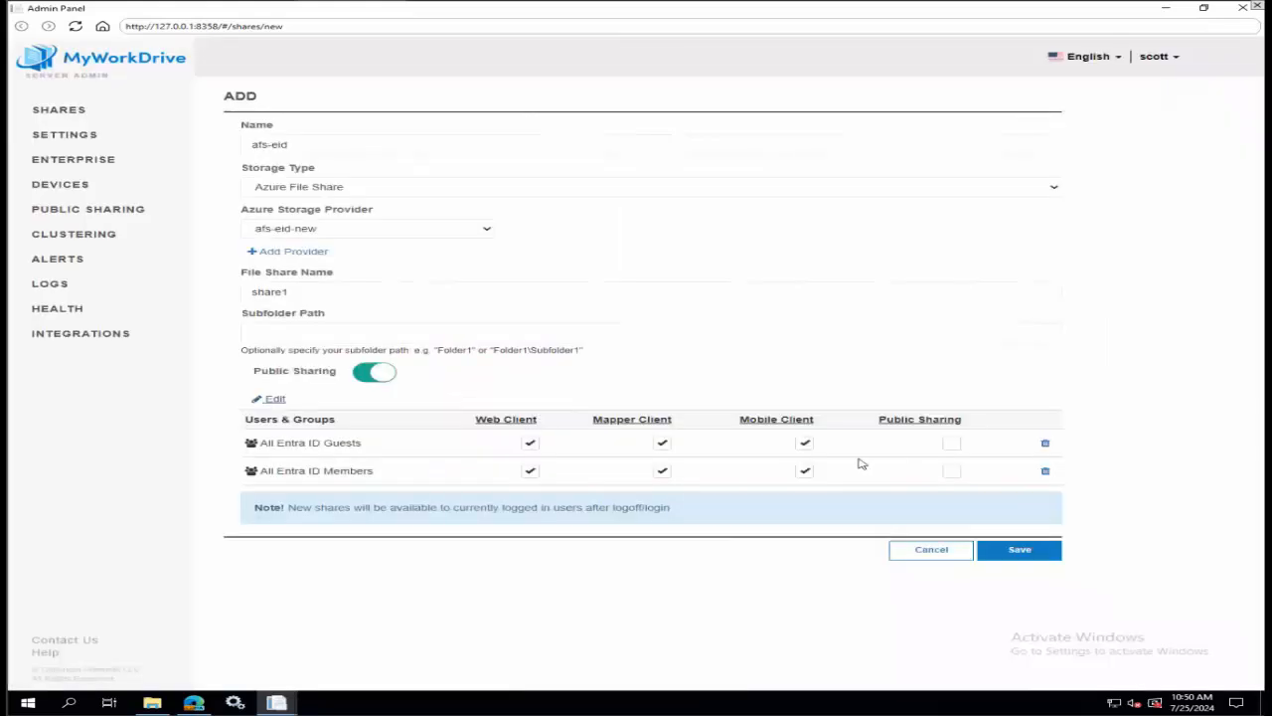
Disable Mapper Client and Mobile Client for All Entra ID Guests, and enable Public Sharing for All Entra ID Members.
{"action": "left_click", "coordinate": [661, 442]}
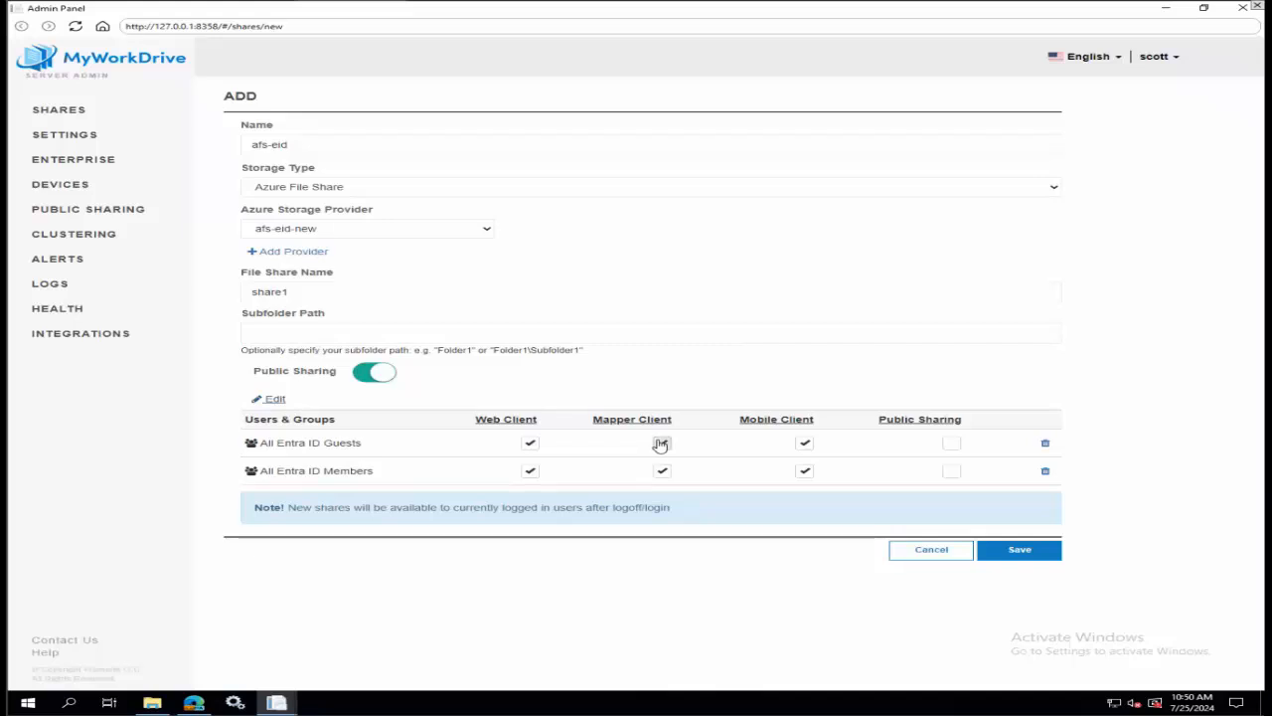
{"action": "left_click", "coordinate": [804, 443]}
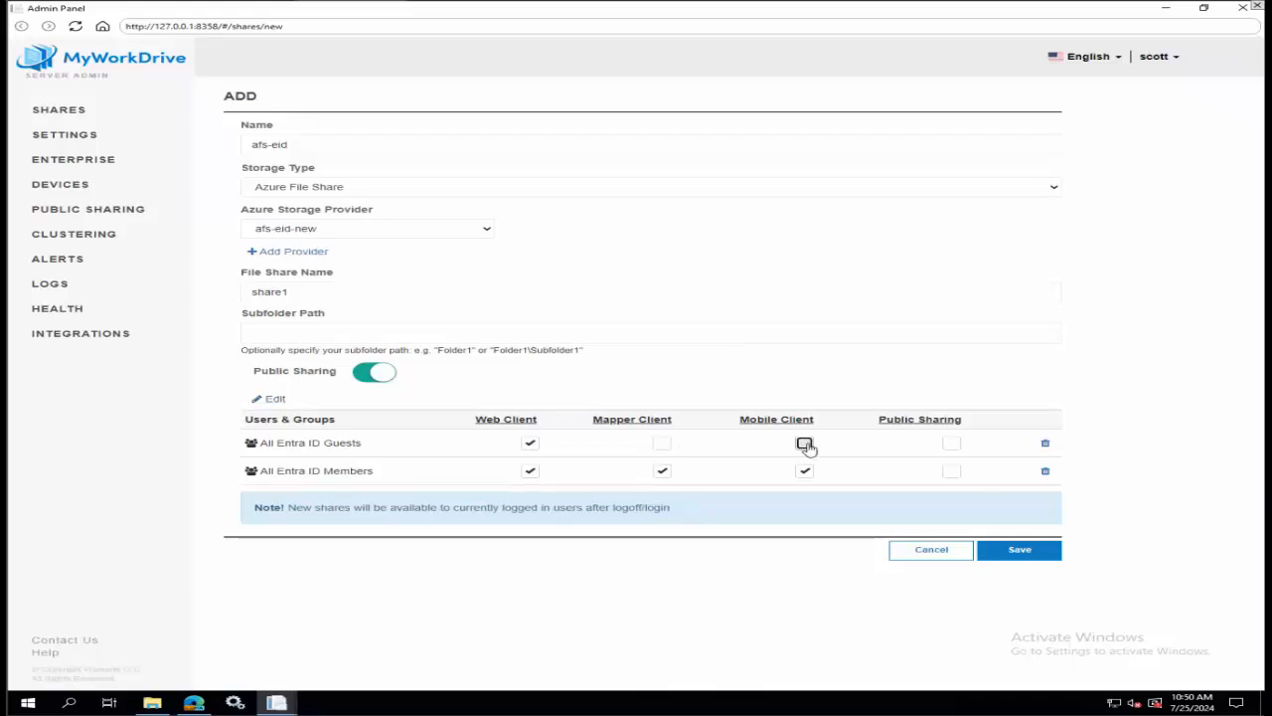
{"action": "left_click", "coordinate": [953, 472]}
Rename the new share to afs-eid-new and save it.
{"action": "left_click", "coordinate": [1004, 551]}
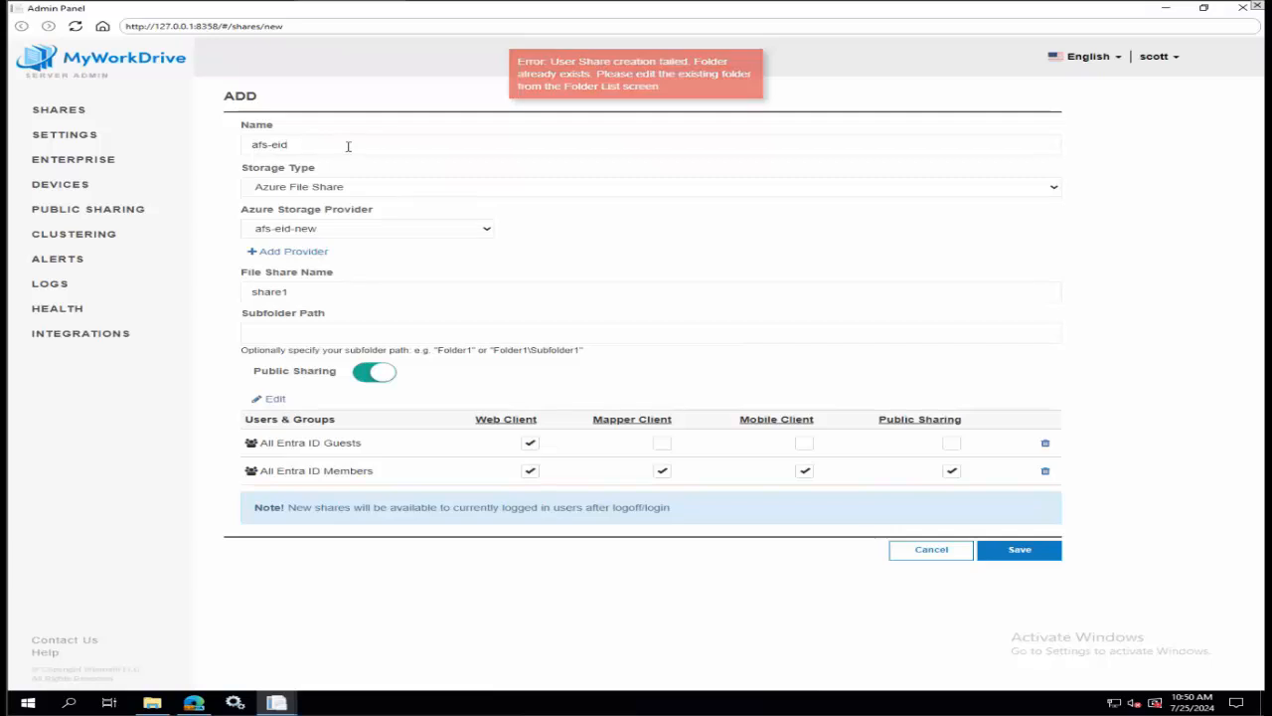
{"action": "type", "text": "-new"}
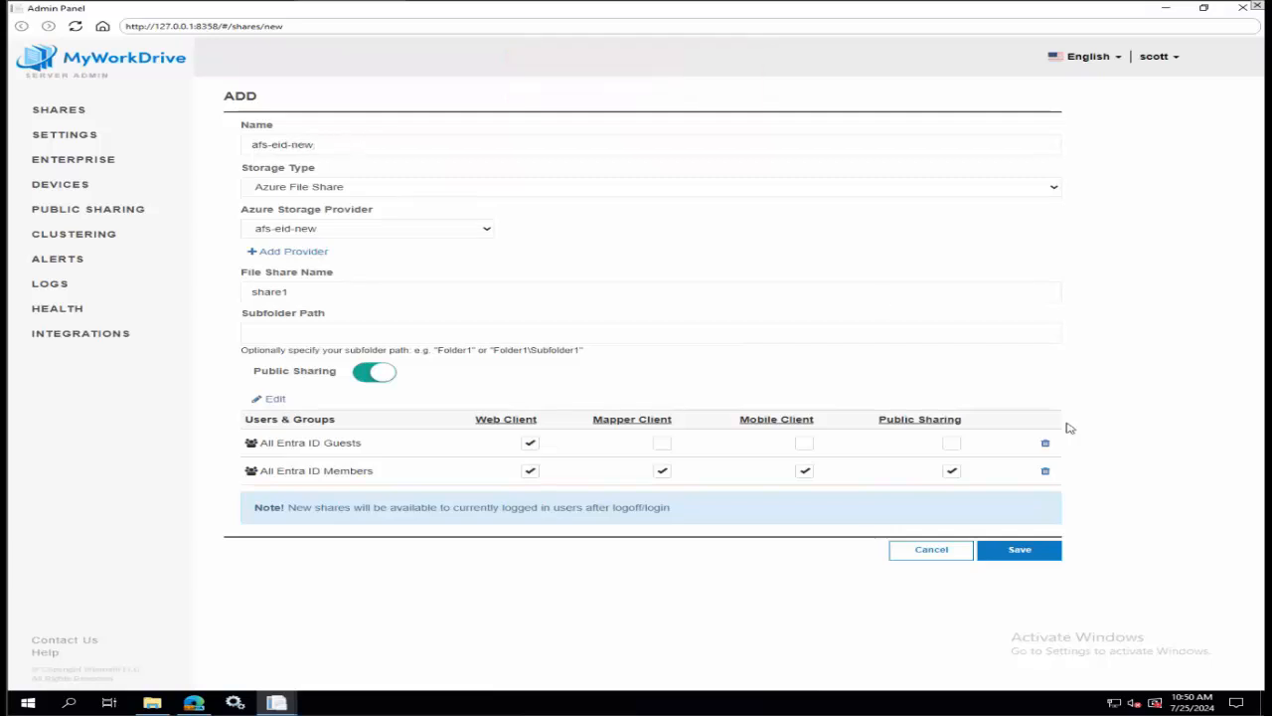
{"action": "left_click", "coordinate": [1024, 554]}
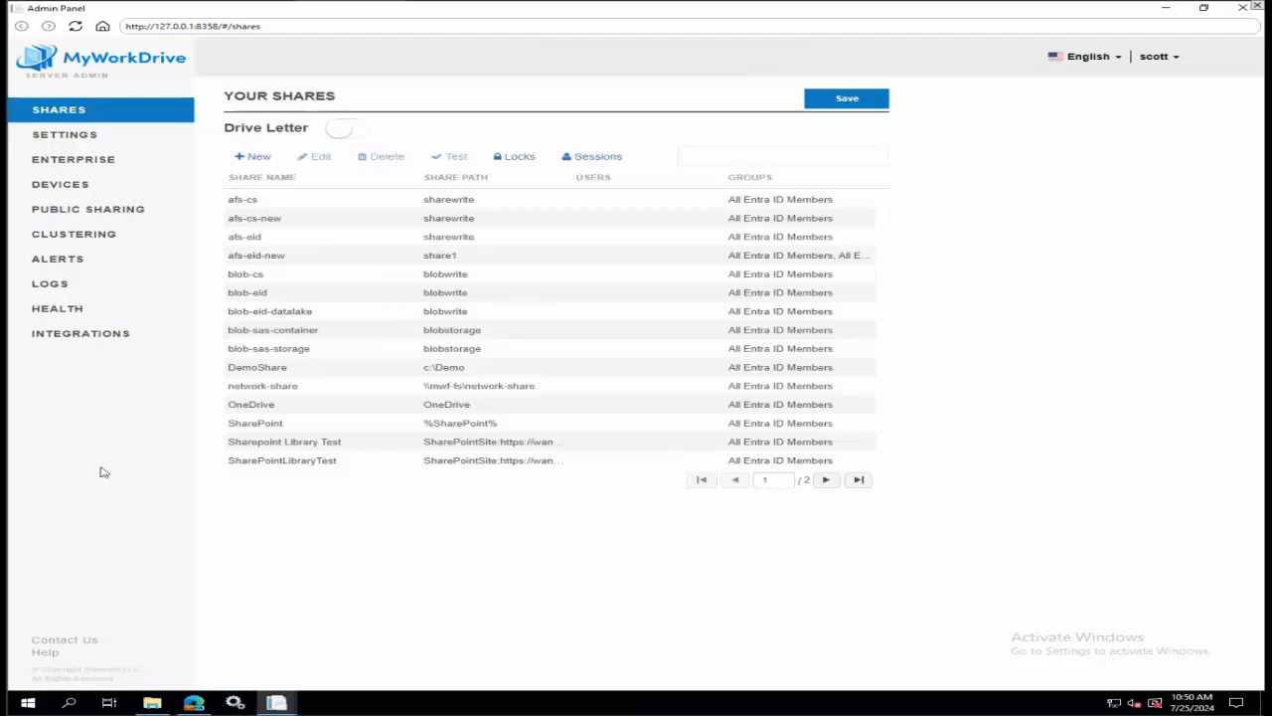
Switch to the Azure portal and view the blobdleid storage account's access keys and shared access signature settings.
{"action": "left_click", "coordinate": [194, 703]}
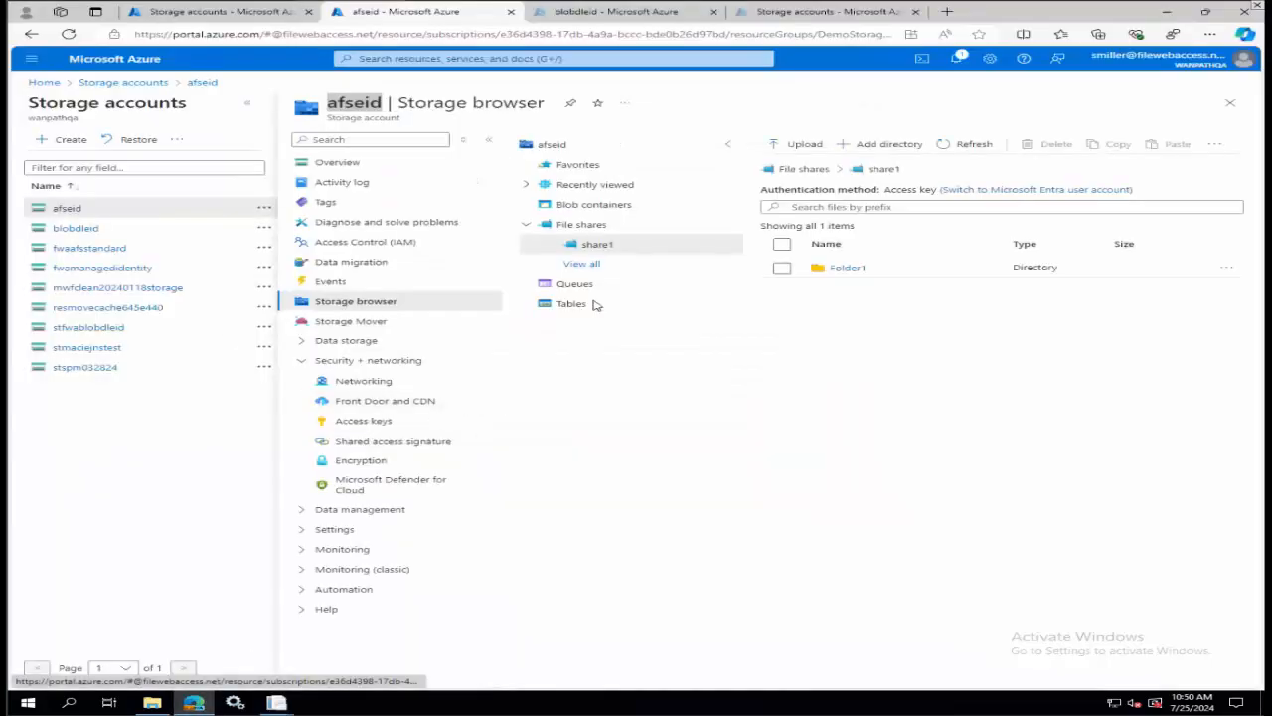
{"action": "left_click", "coordinate": [1232, 104]}
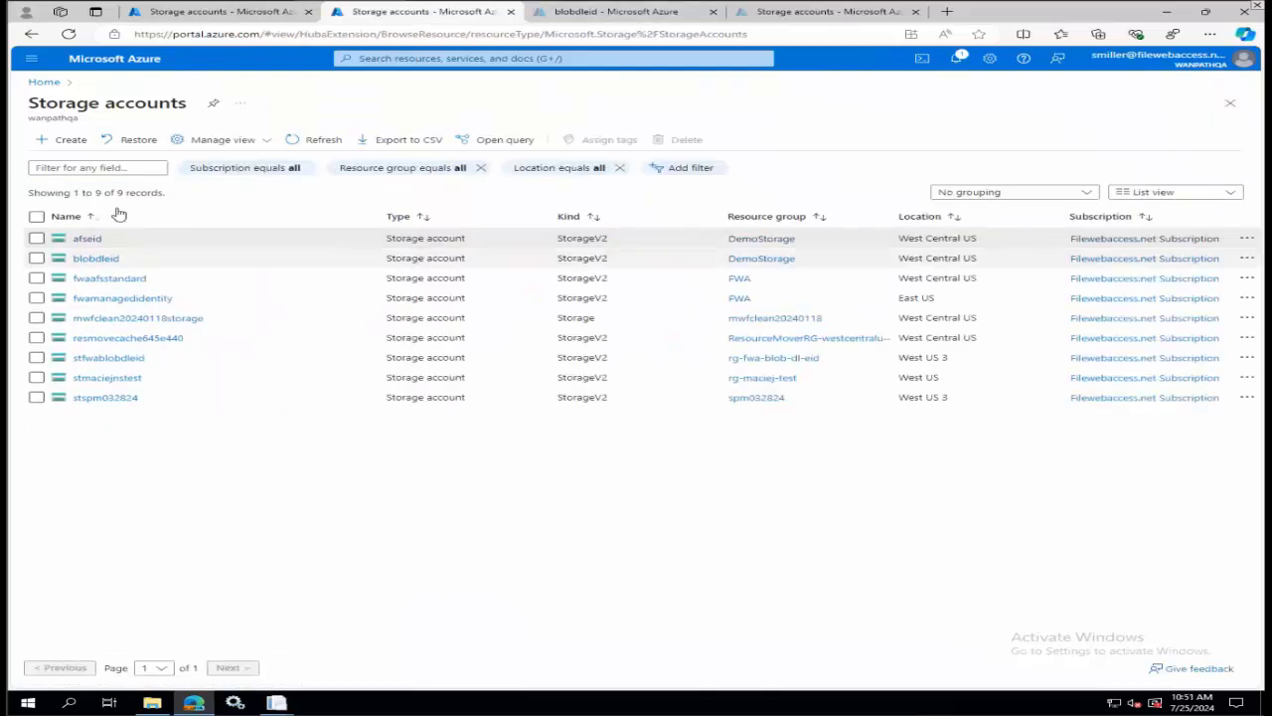
{"action": "left_click", "coordinate": [99, 259]}
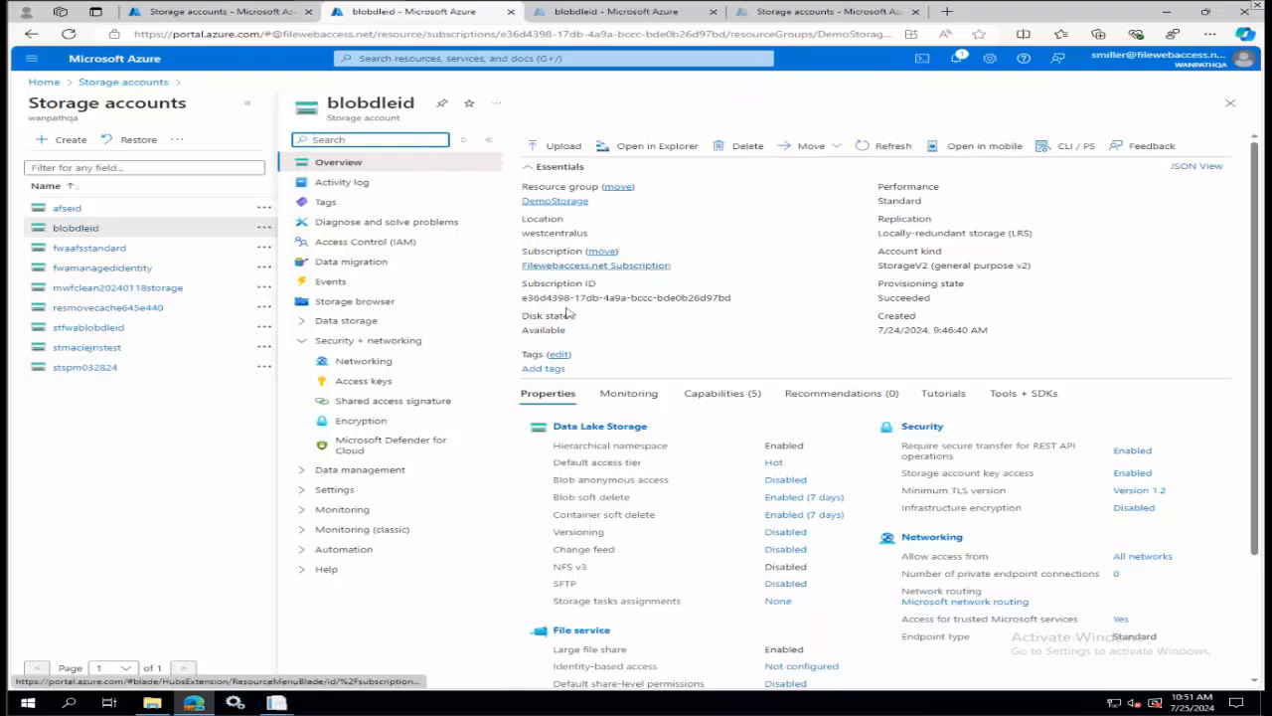
{"action": "left_click", "coordinate": [350, 383]}
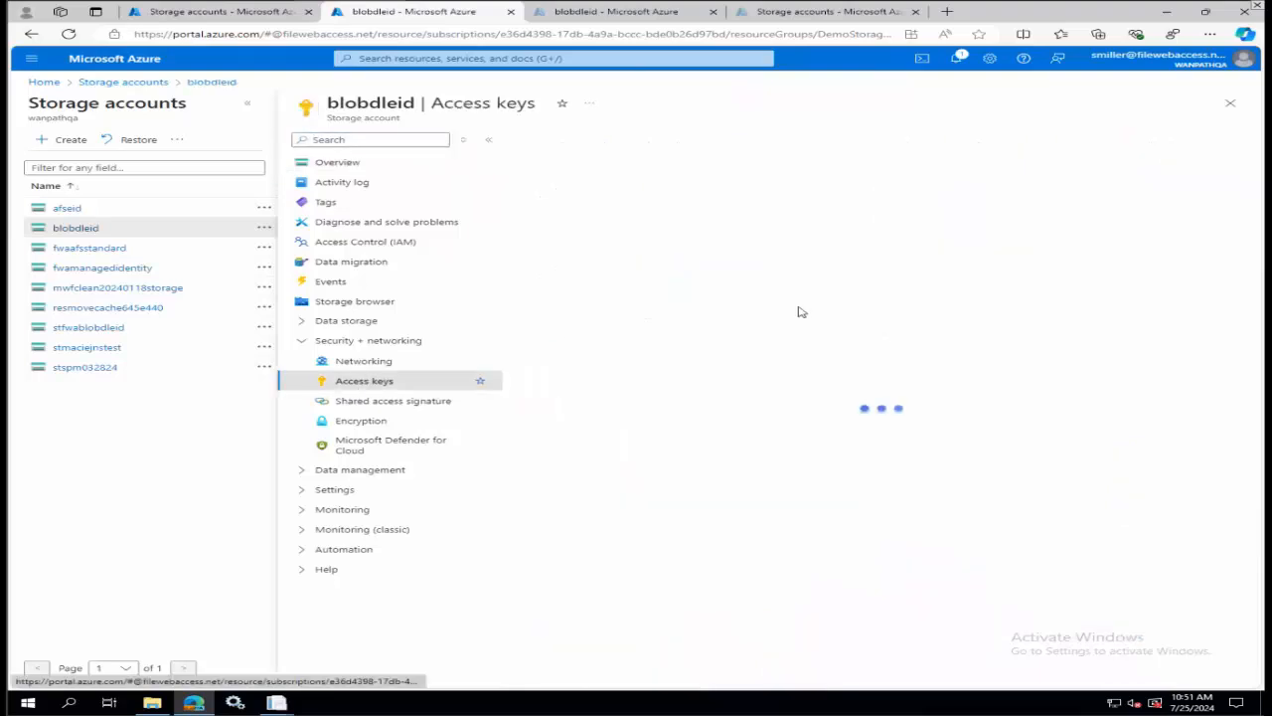
{"action": "left_click", "coordinate": [374, 403]}
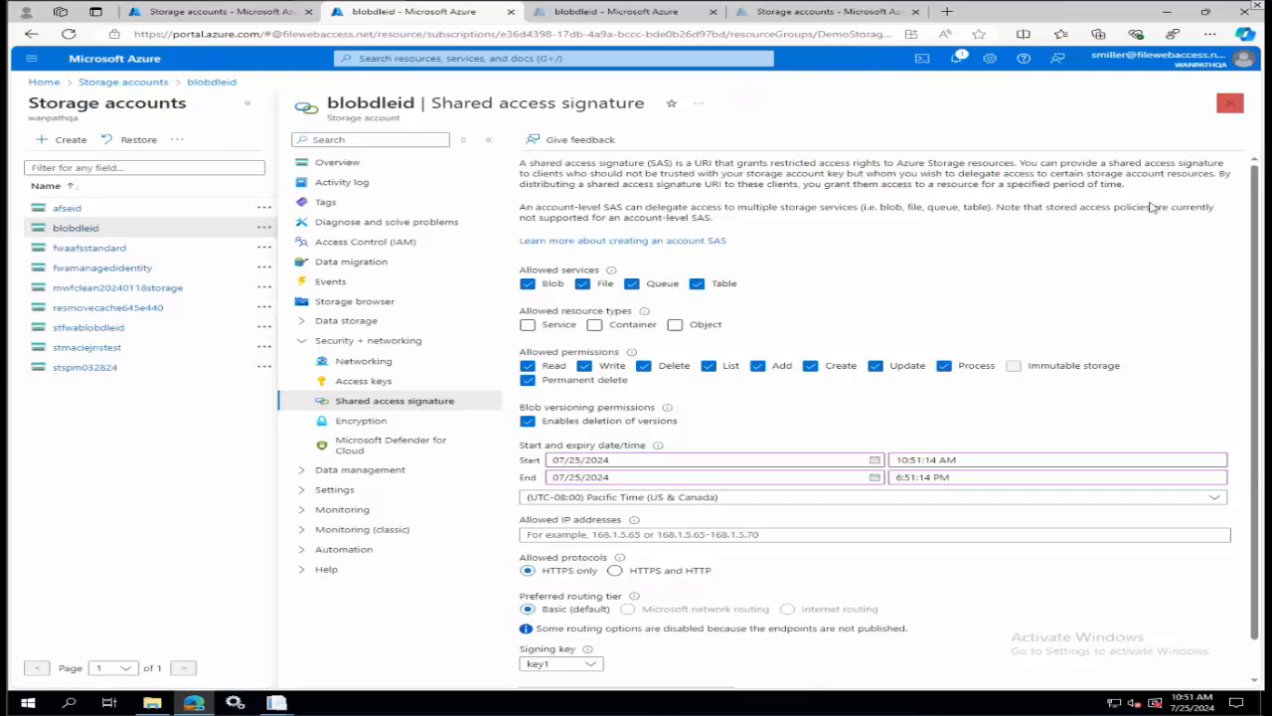
Generate a SAS and connection string for blobdleid allowing the Service, Container and Object resource types, and close the account.
{"action": "scroll", "coordinate": [631, 427], "scroll_direction": "down", "scroll_amount": 1}
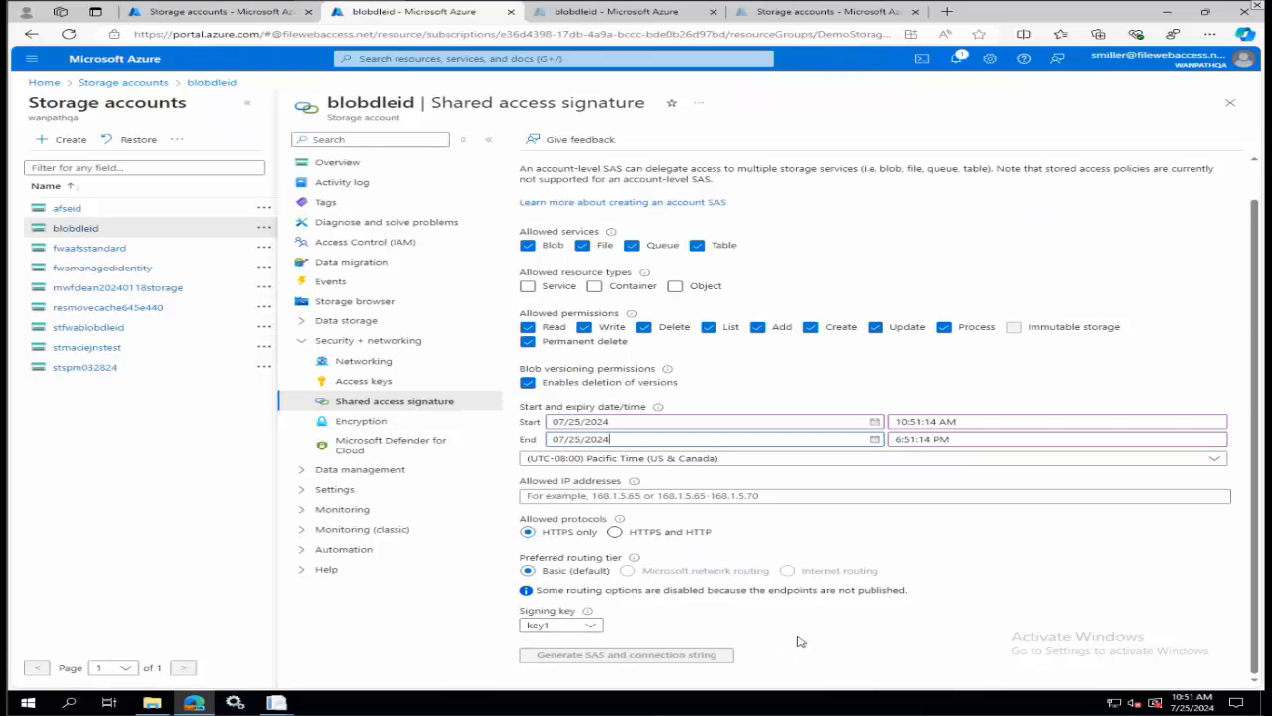
{"action": "left_click", "coordinate": [527, 286]}
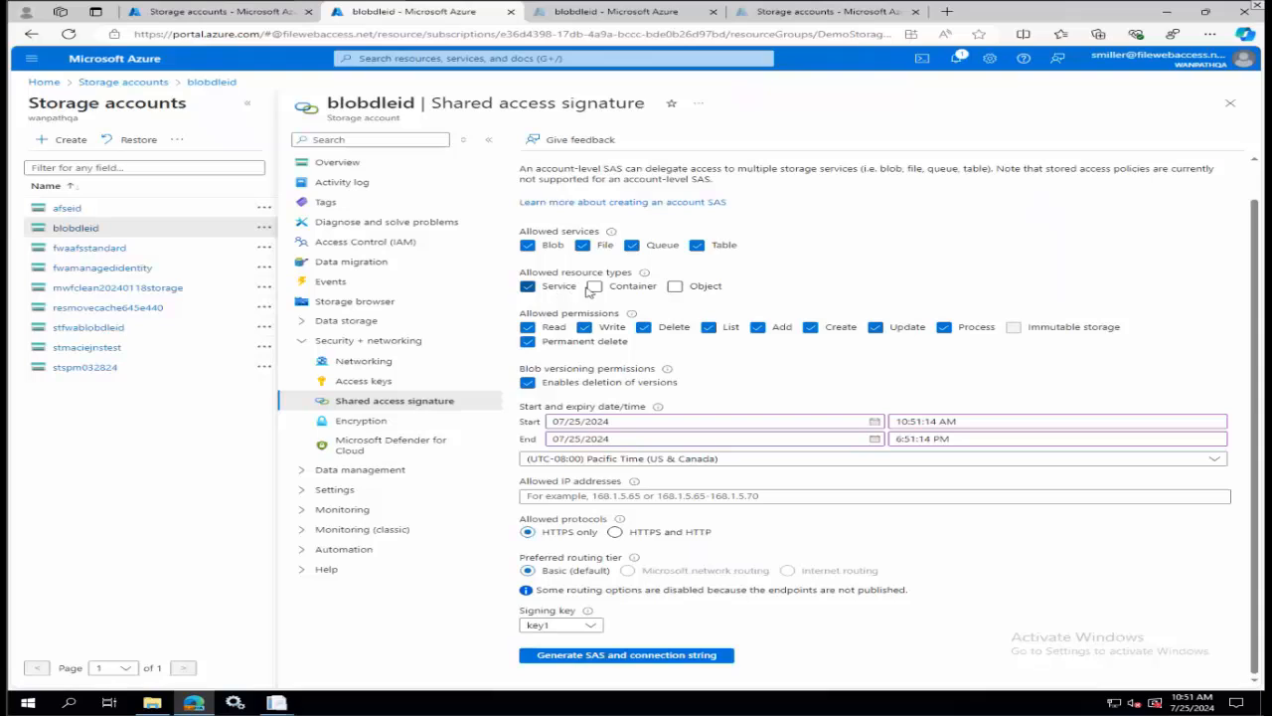
{"action": "left_click", "coordinate": [594, 288]}
{"action": "left_click", "coordinate": [675, 286]}
{"action": "left_click", "coordinate": [597, 655]}
{"action": "scroll", "coordinate": [814, 470], "scroll_direction": "down", "scroll_amount": 3}
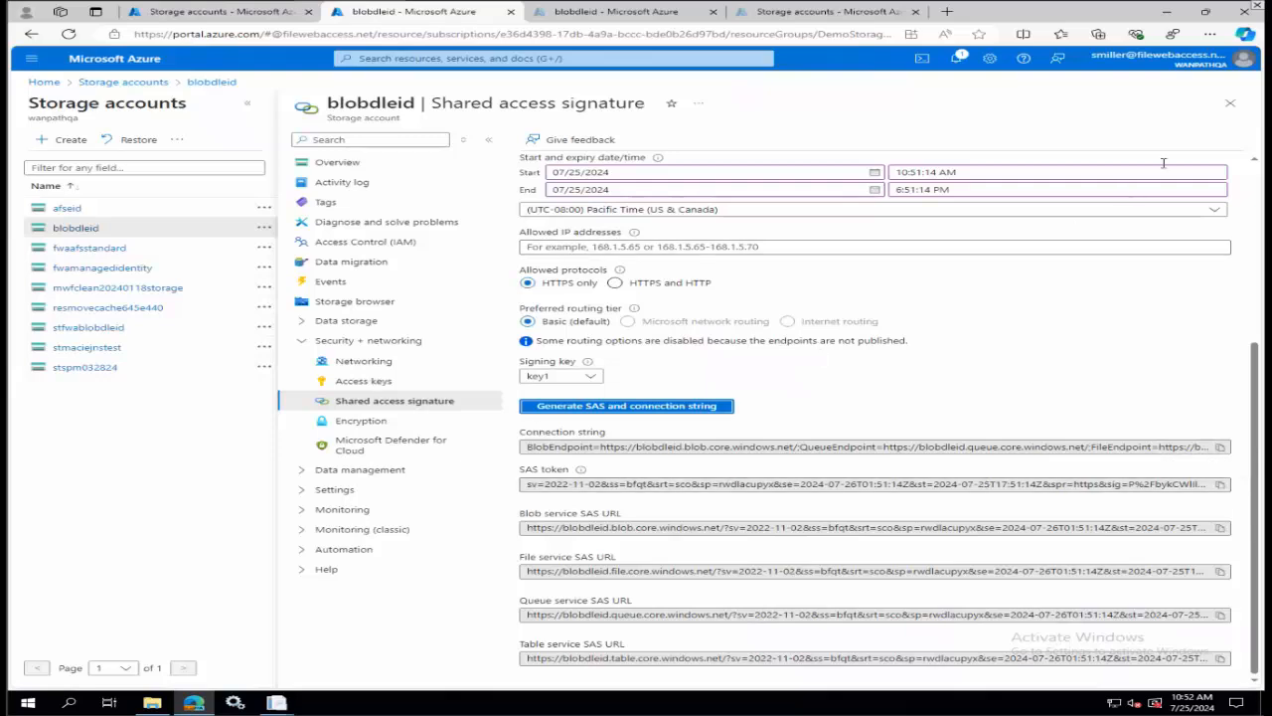
{"action": "left_click", "coordinate": [1231, 105]}
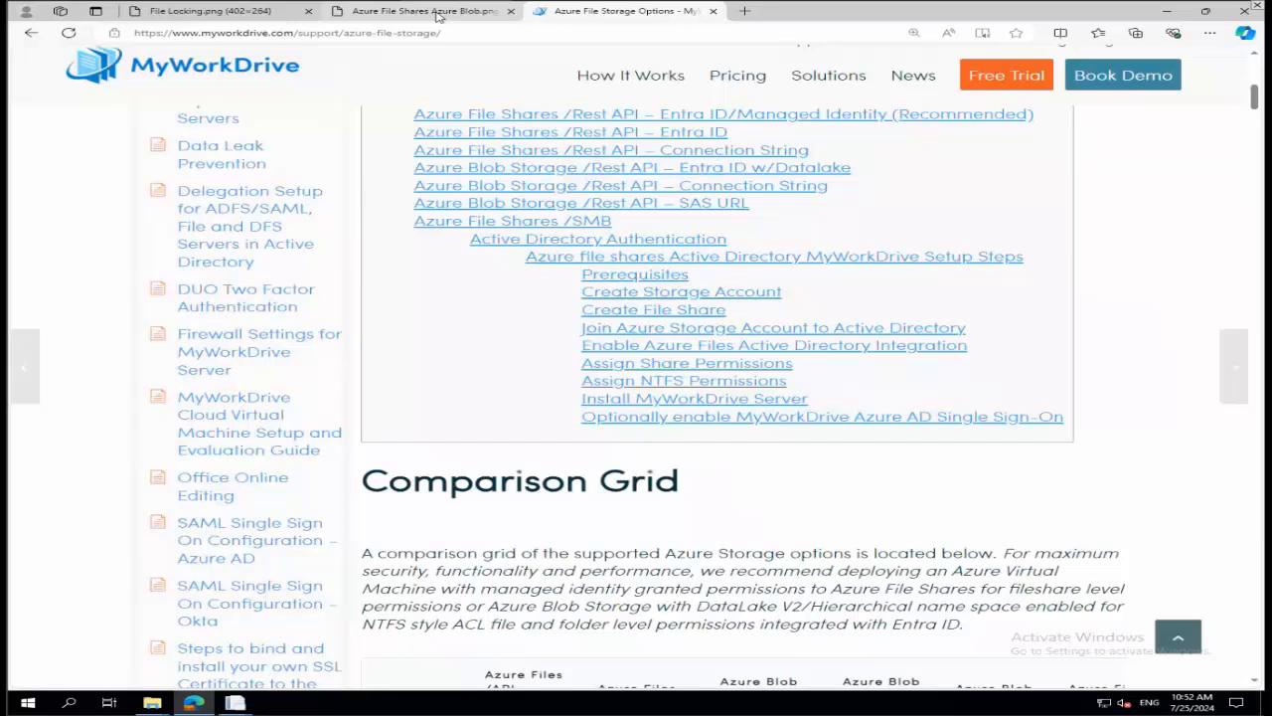
Reopen the blobdleid storage account and view its Access Control (IAM) page.
{"action": "left_click", "coordinate": [437, 15]}
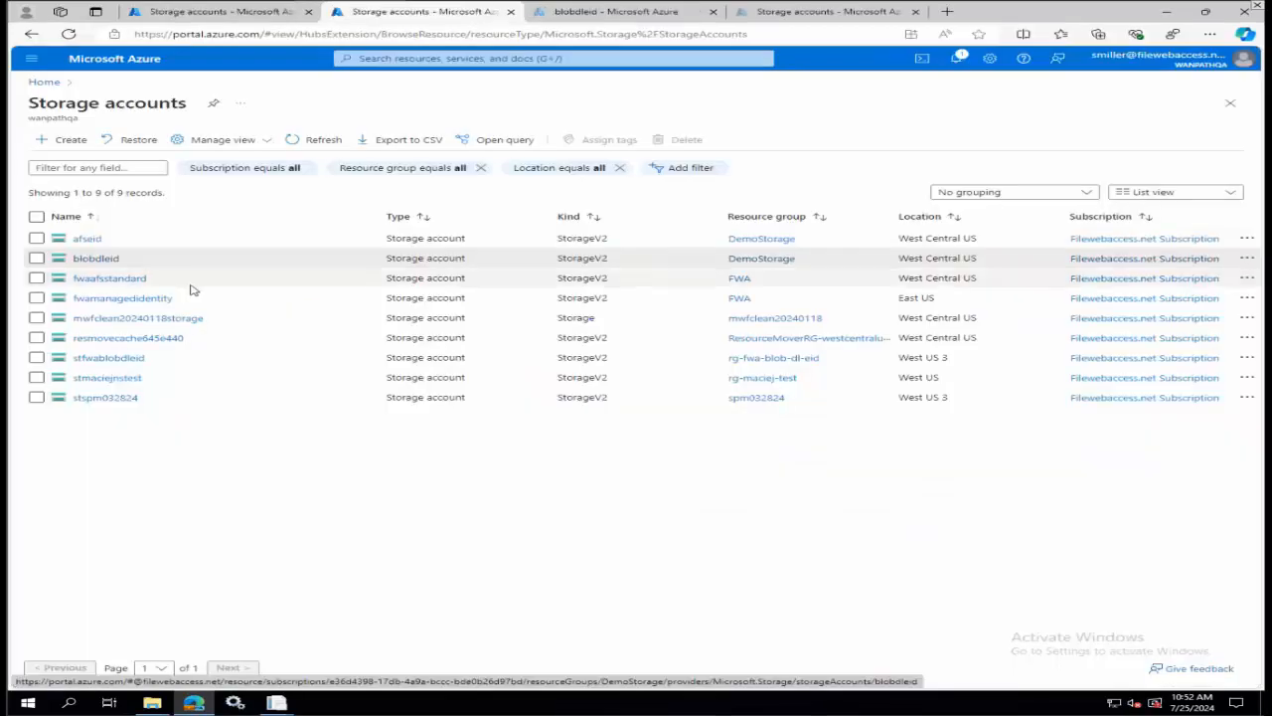
{"action": "left_click", "coordinate": [152, 266]}
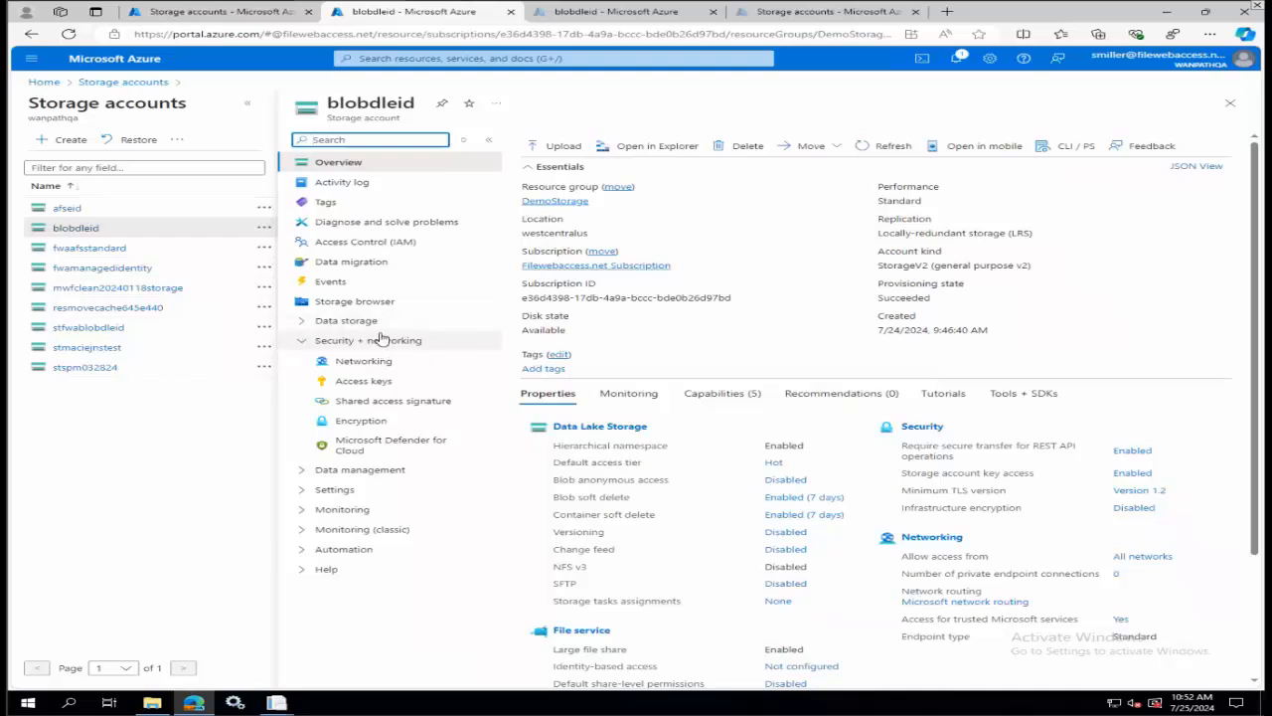
{"action": "left_click", "coordinate": [399, 244]}
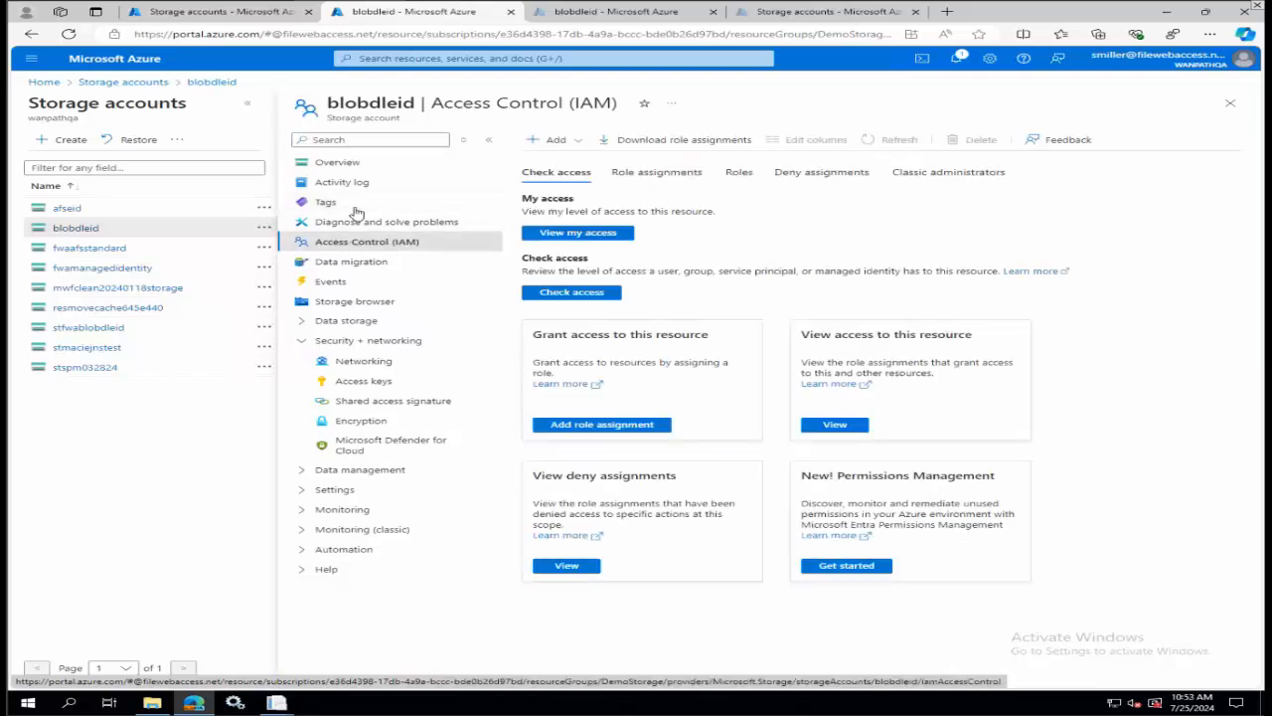
Find the data1 container among blobdleid's containers and open its ACL permissions.
{"action": "left_click", "coordinate": [348, 320]}
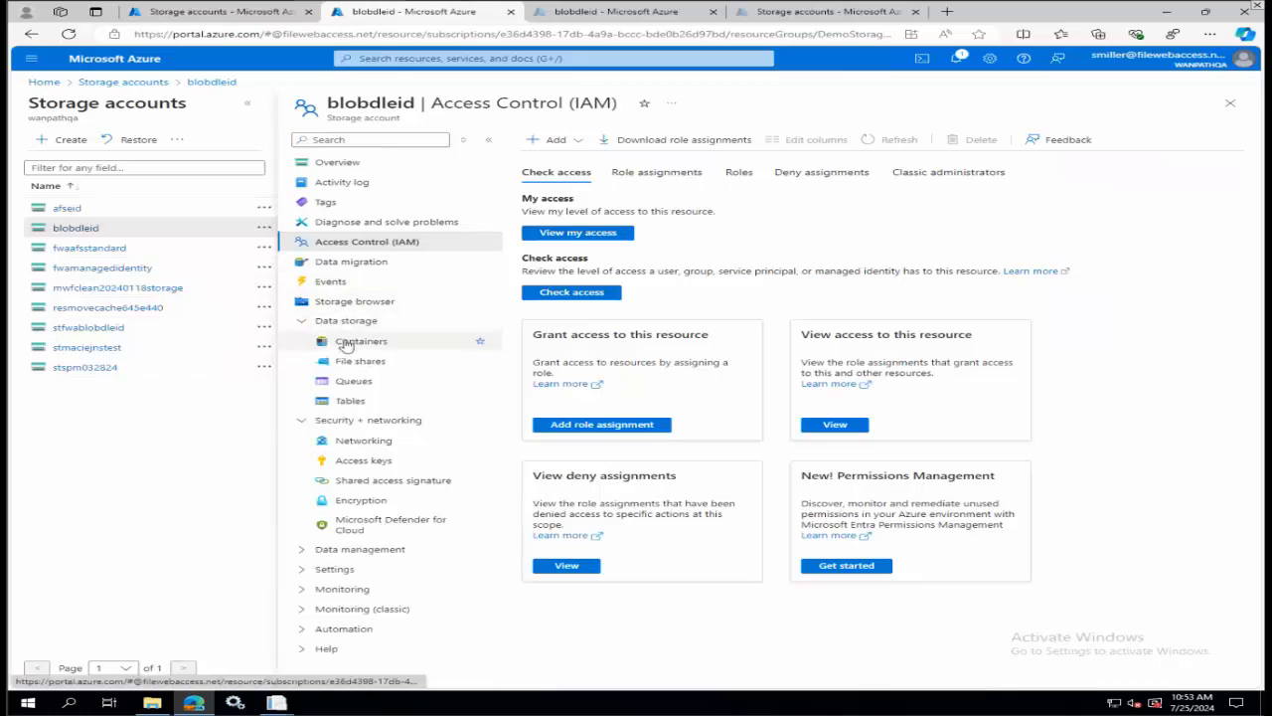
{"action": "left_click", "coordinate": [345, 341]}
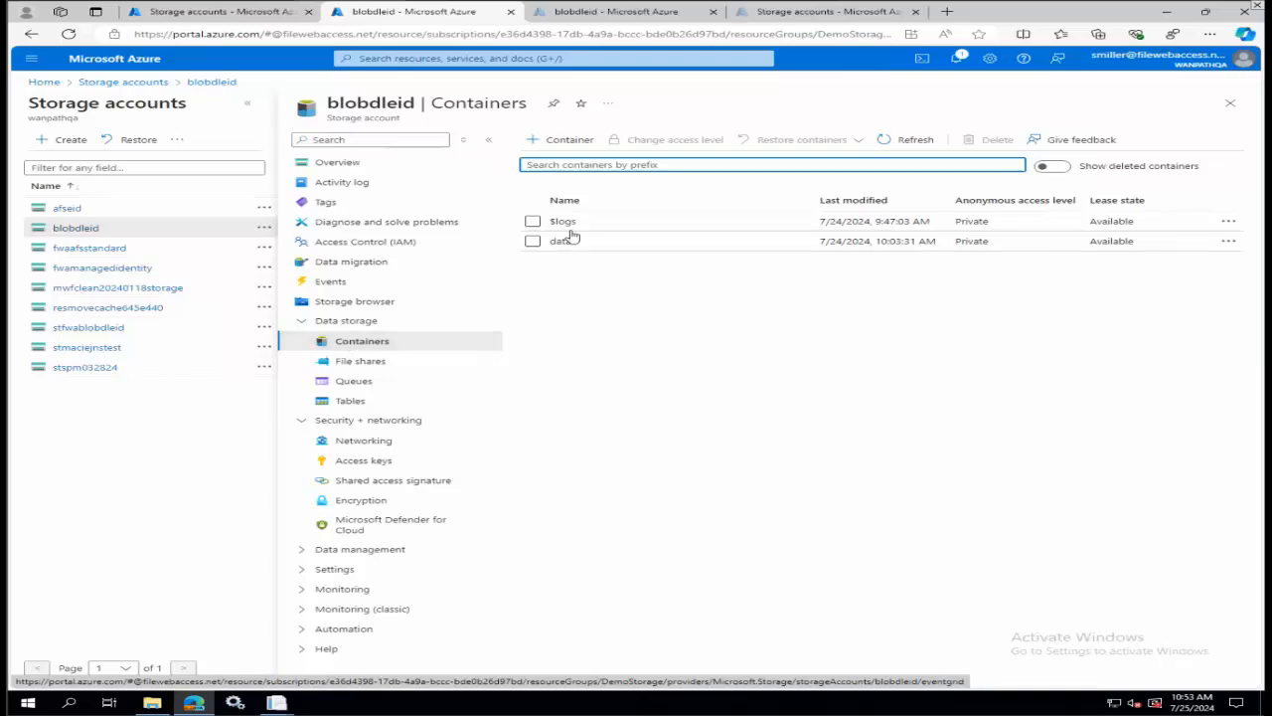
{"action": "right_click", "coordinate": [677, 247]}
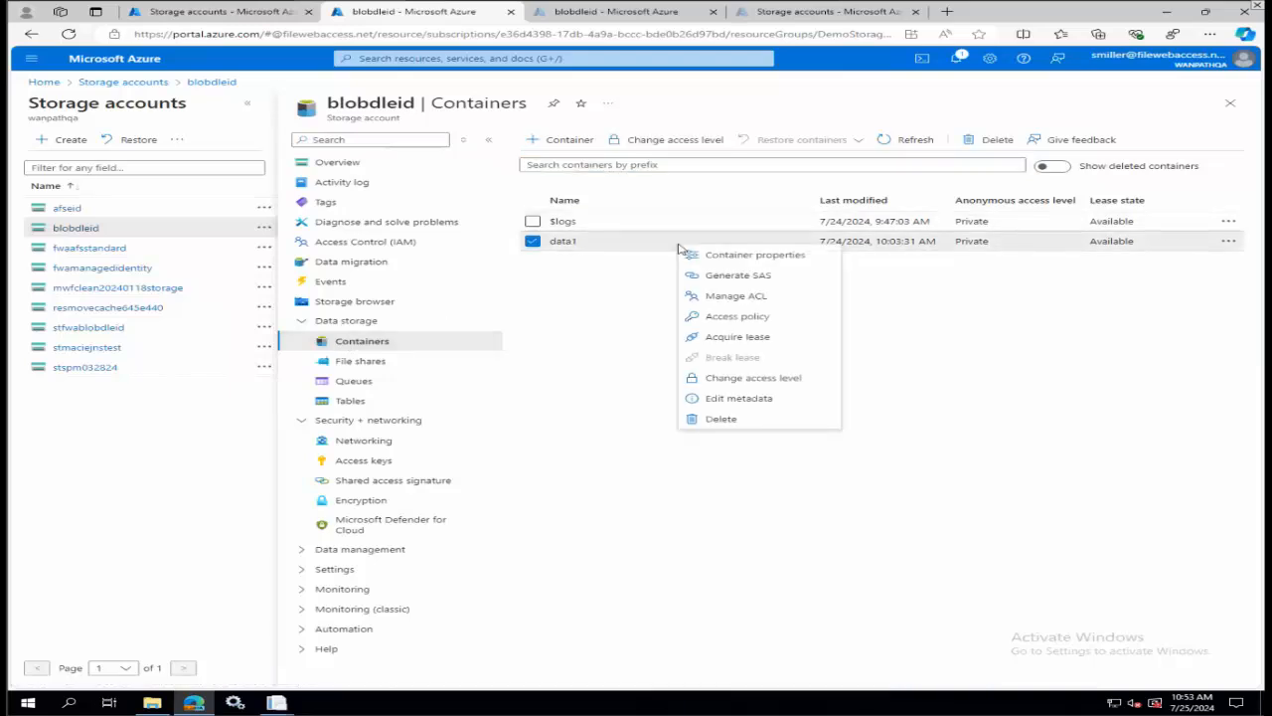
{"action": "left_click", "coordinate": [748, 296]}
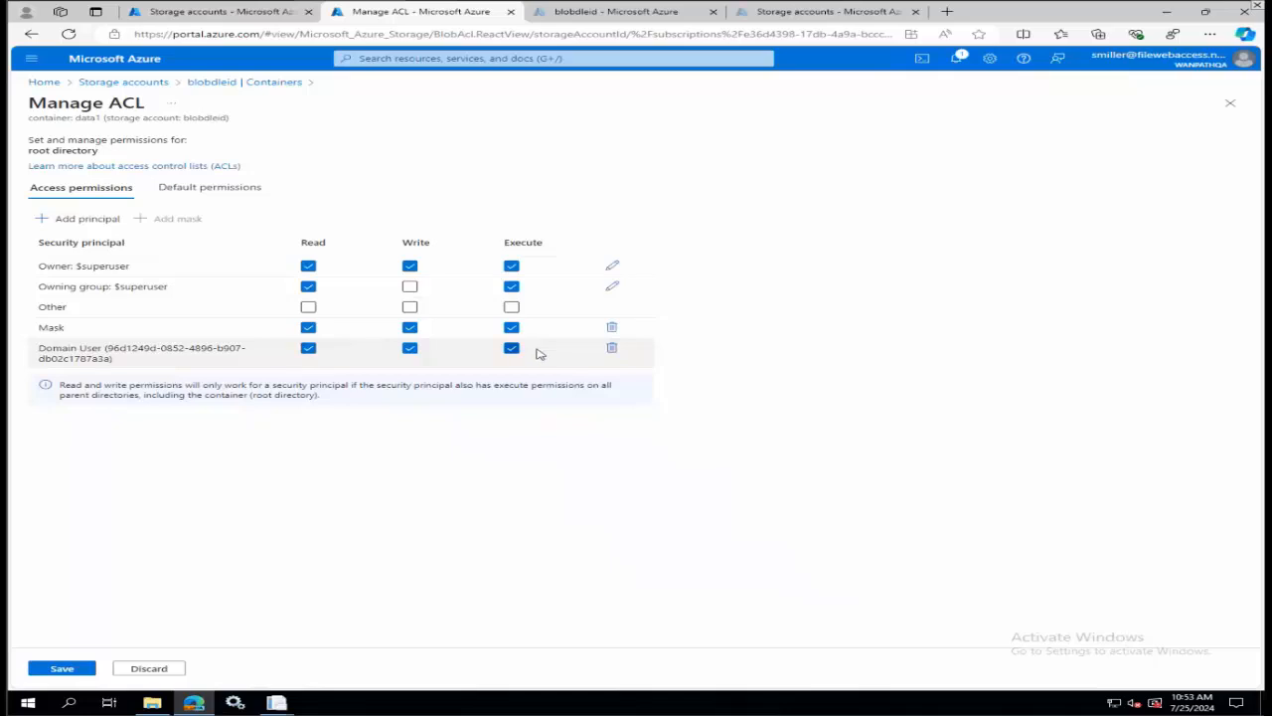
Browse the groups that can be added as principals to data1's ACL and close the list without adding any.
{"action": "left_click", "coordinate": [52, 219]}
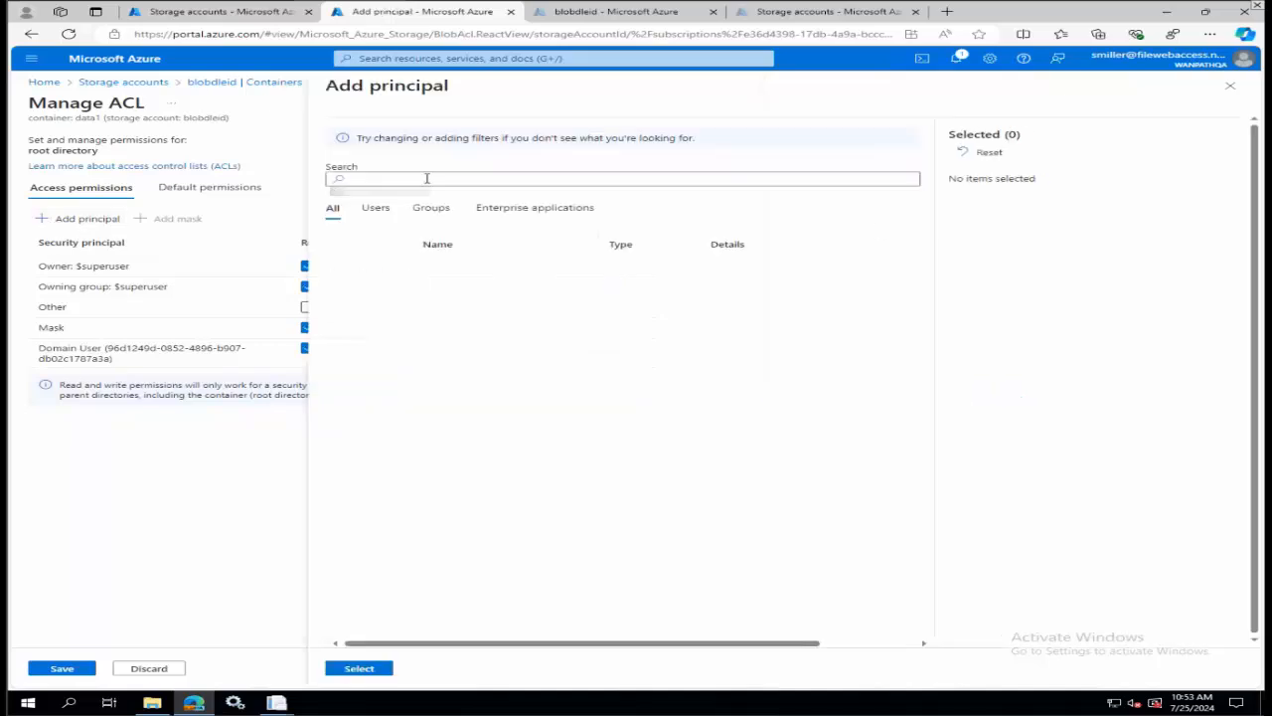
{"action": "left_click", "coordinate": [430, 207]}
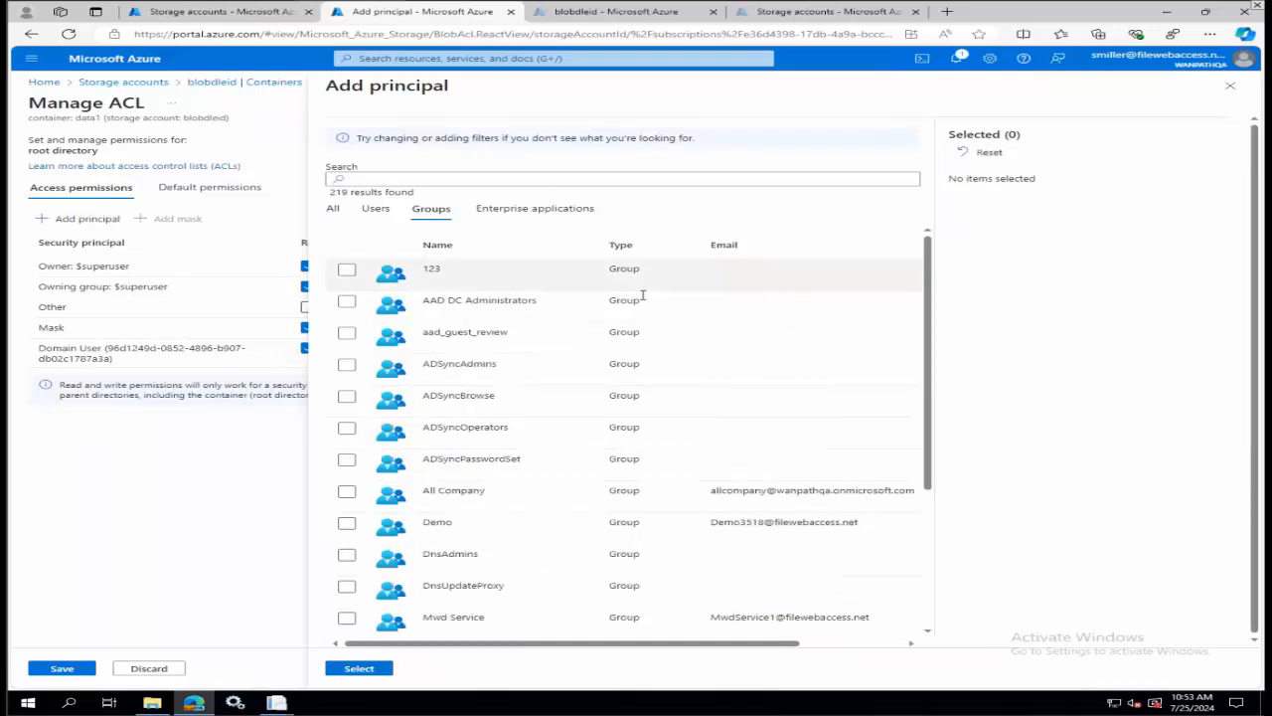
{"action": "scroll", "coordinate": [641, 298], "scroll_direction": "down", "scroll_amount": 3}
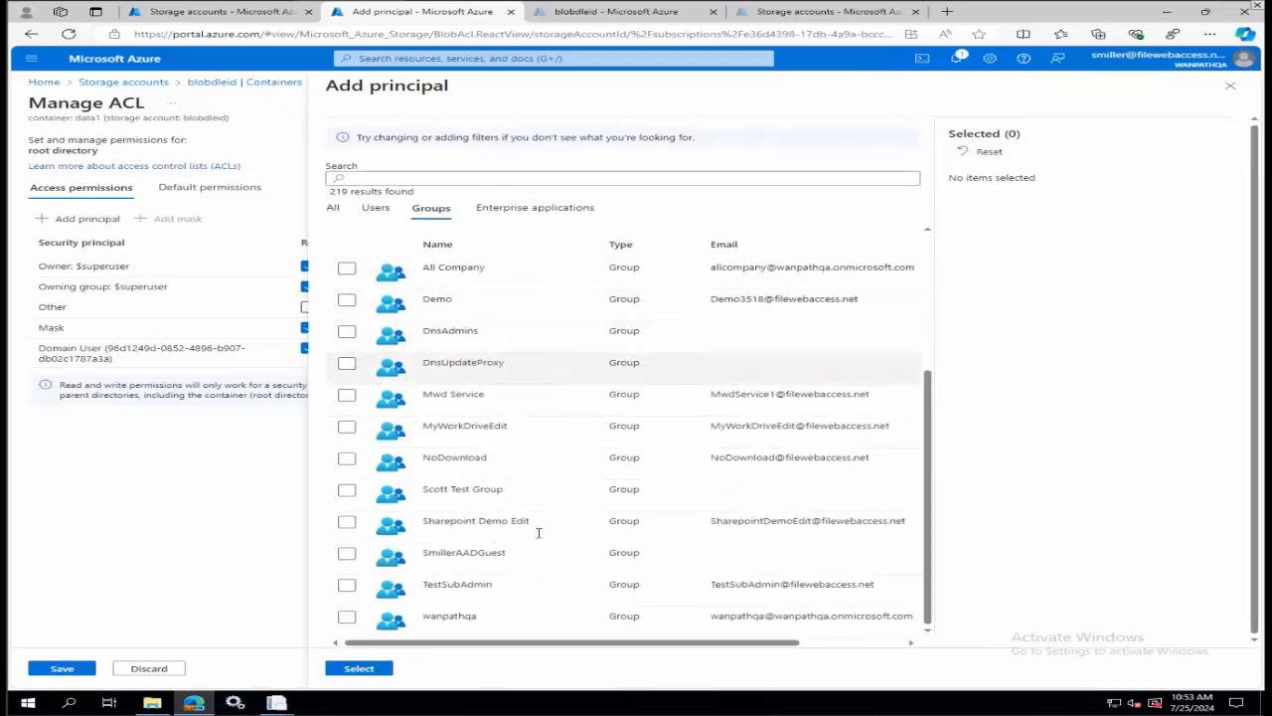
{"action": "left_click", "coordinate": [1229, 89]}
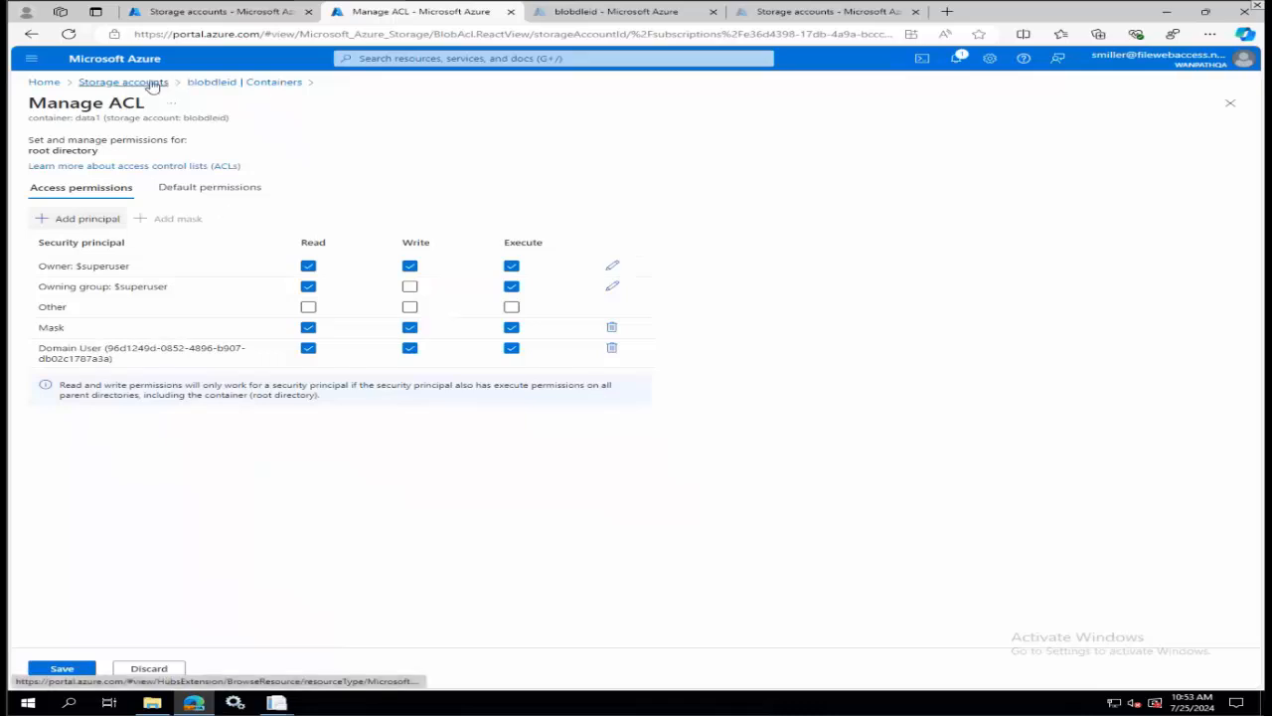
Browse blobdleid's blob containers in the storage browser and view the contents of data1.
{"action": "left_click", "coordinate": [154, 84]}
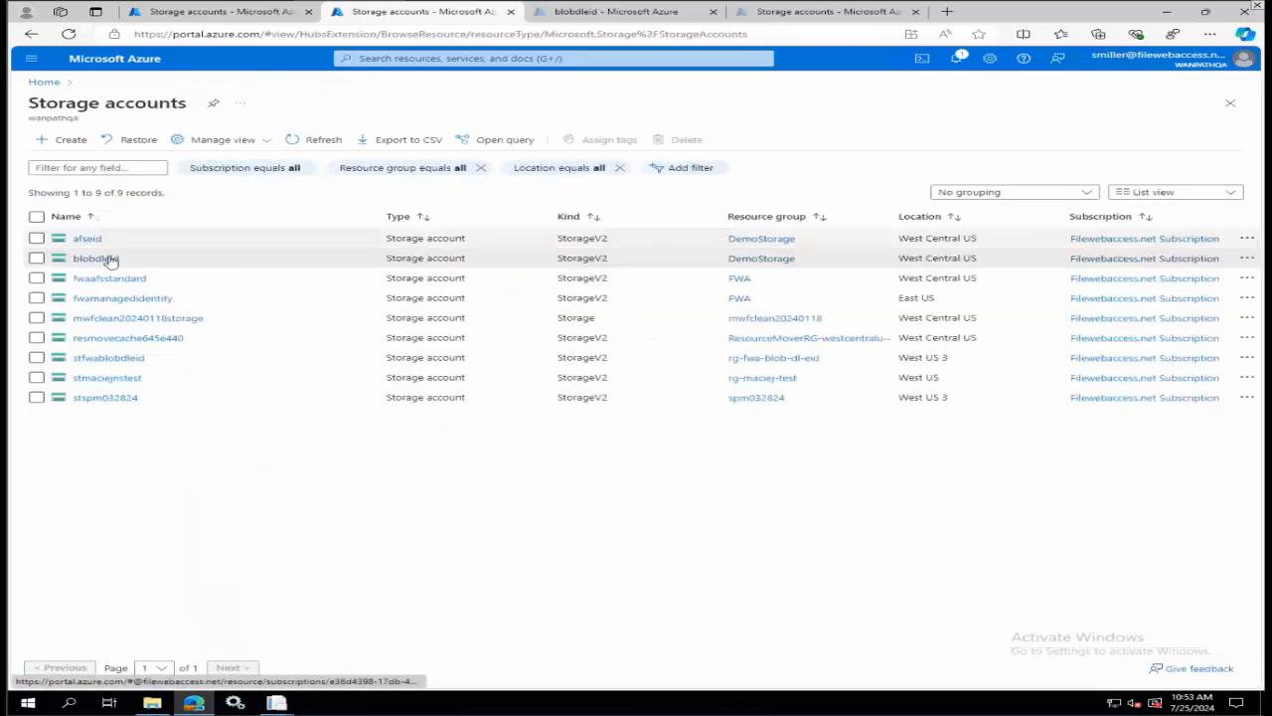
{"action": "left_click", "coordinate": [107, 261]}
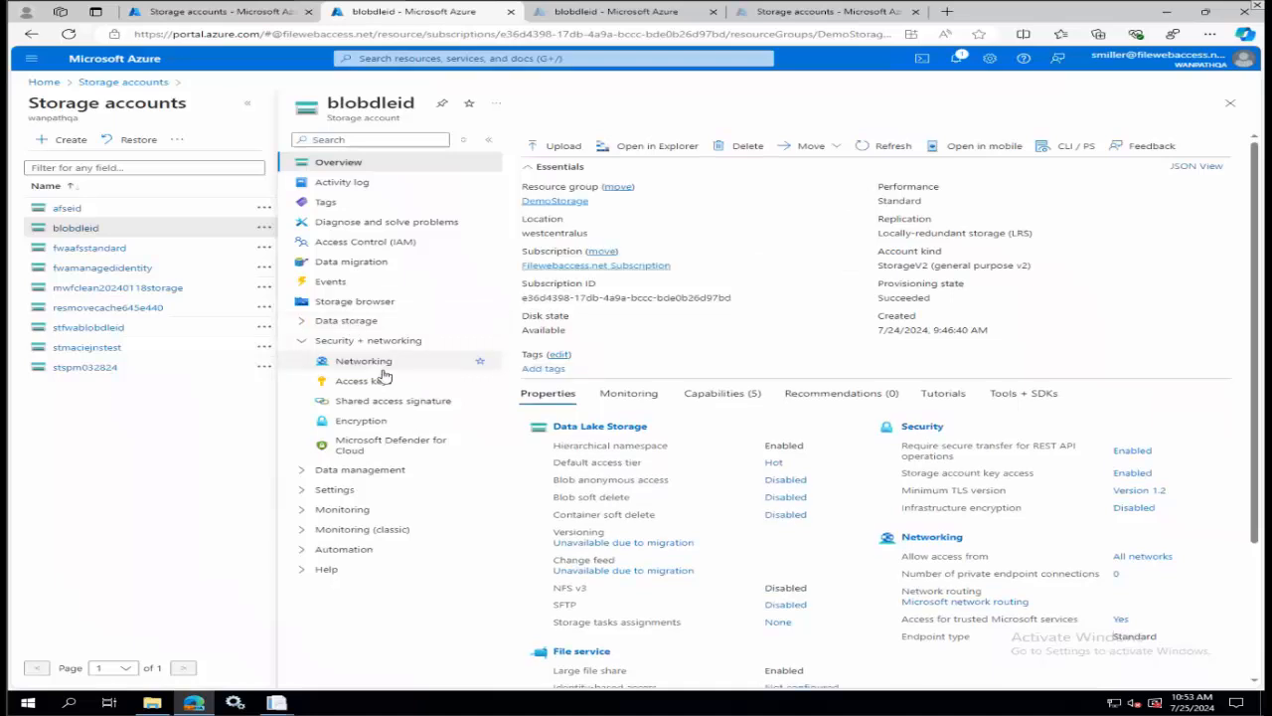
{"action": "left_click", "coordinate": [355, 301]}
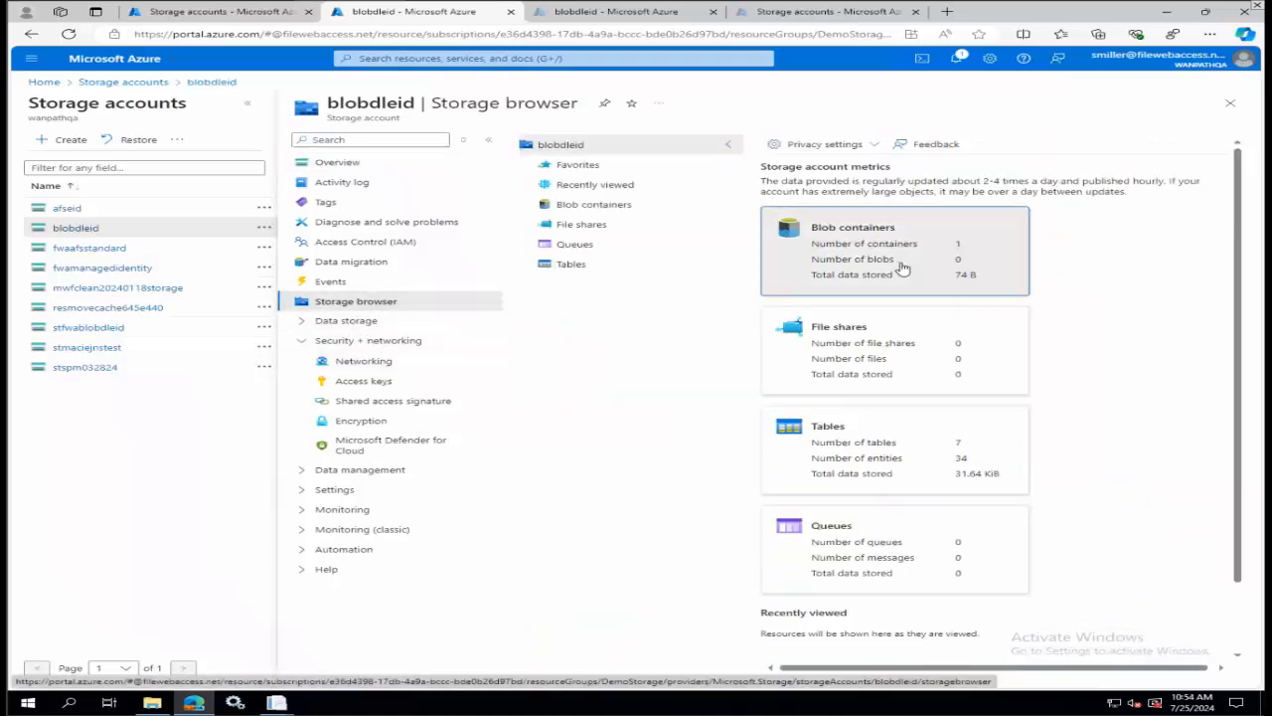
{"action": "left_click", "coordinate": [904, 266]}
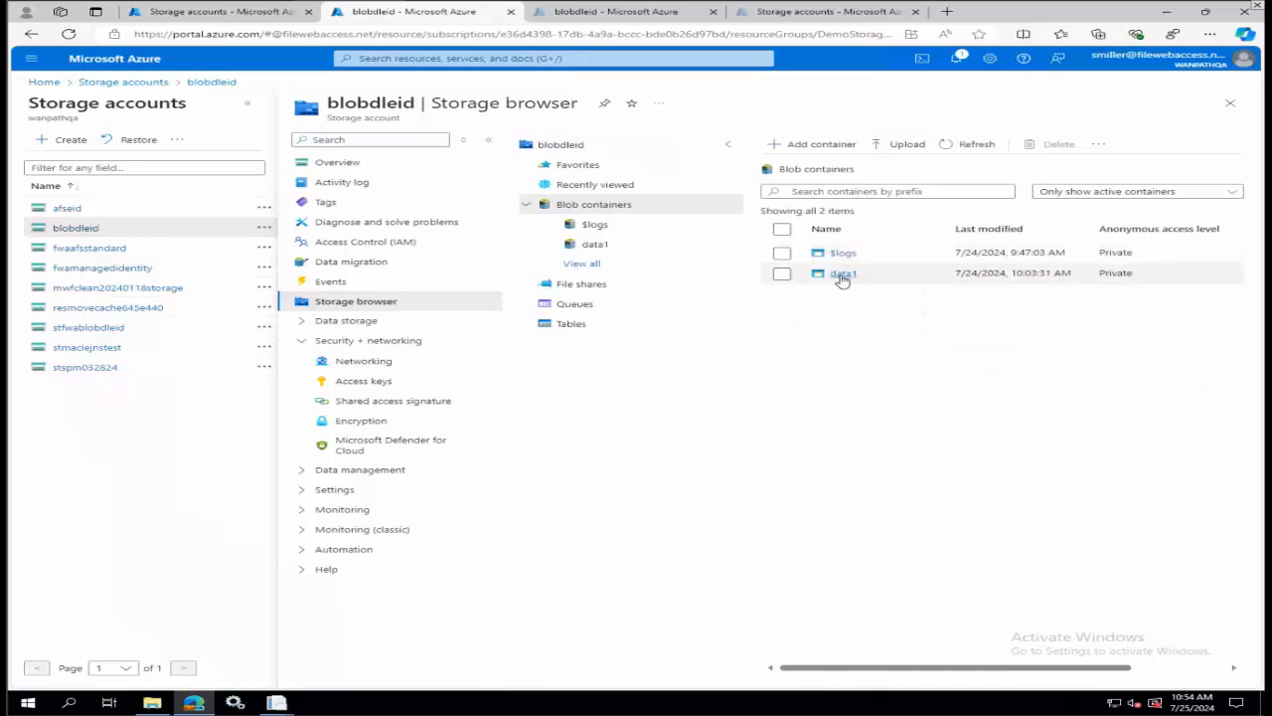
{"action": "left_click", "coordinate": [841, 274]}
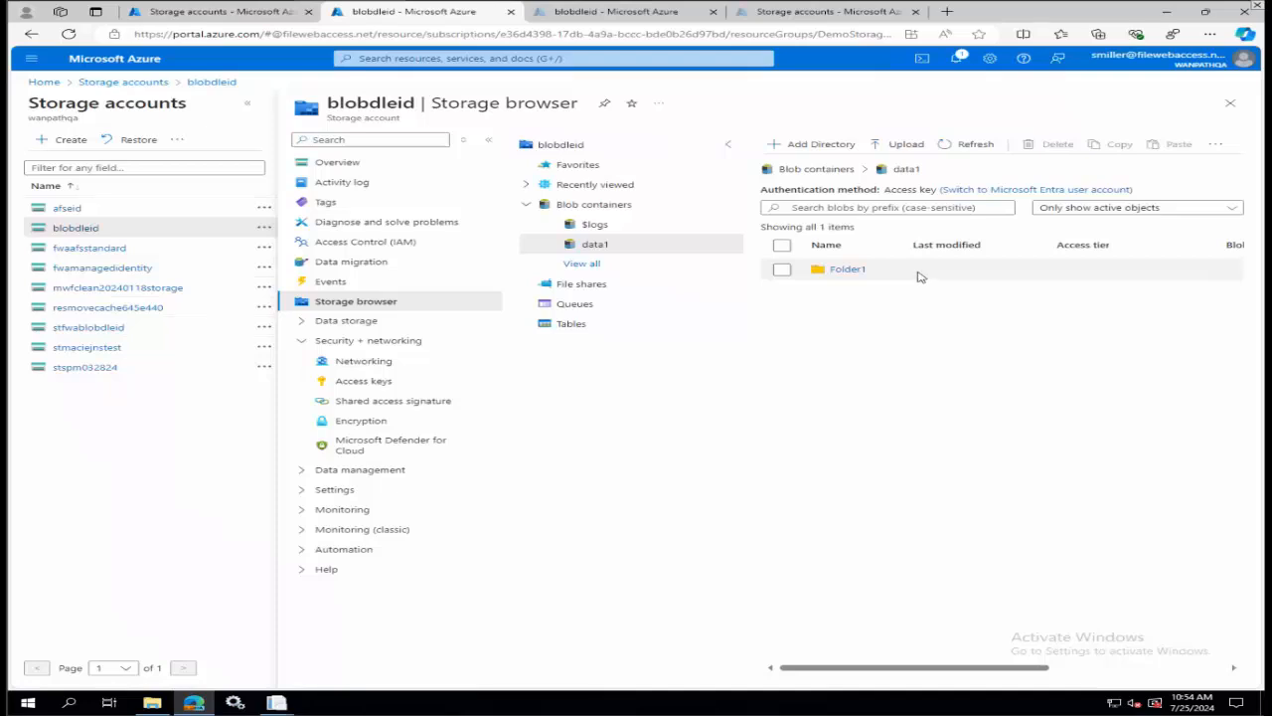
Review the SAS permission and scope options for Folder1 without generating a token, and open Folder1's ACL permissions.
{"action": "right_click", "coordinate": [912, 276]}
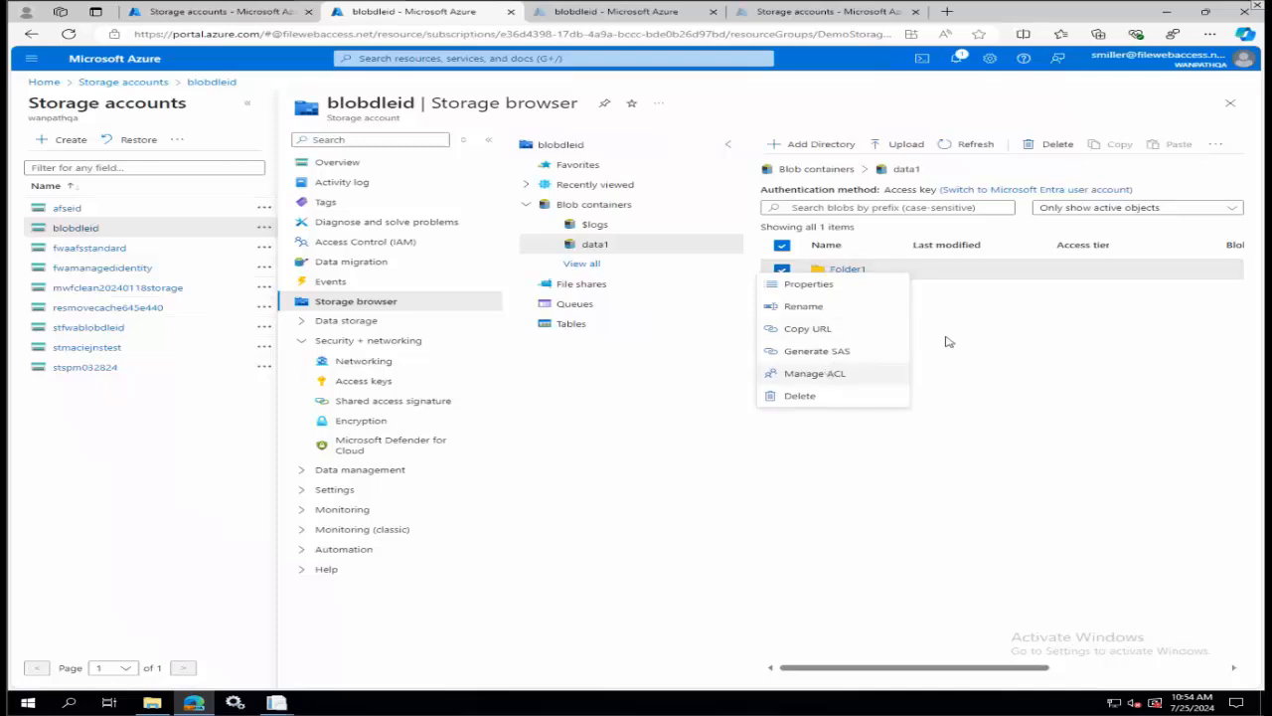
{"action": "left_click", "coordinate": [856, 354]}
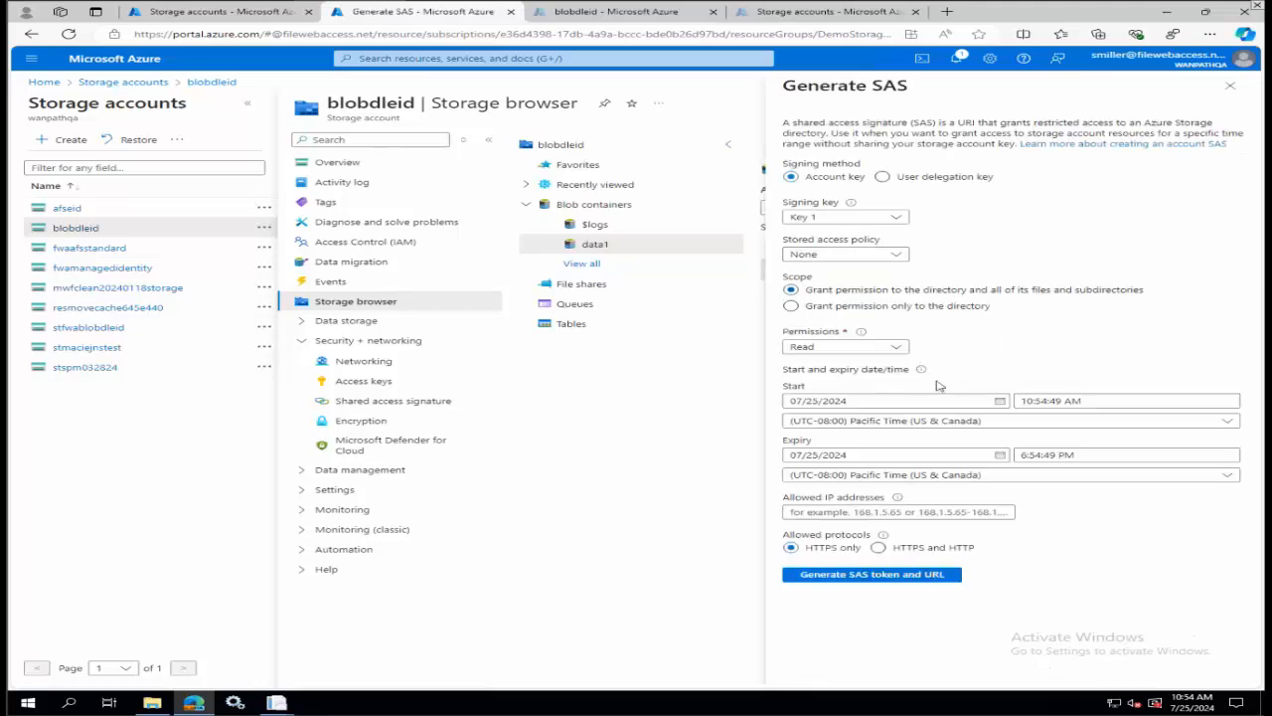
{"action": "left_click", "coordinate": [893, 348]}
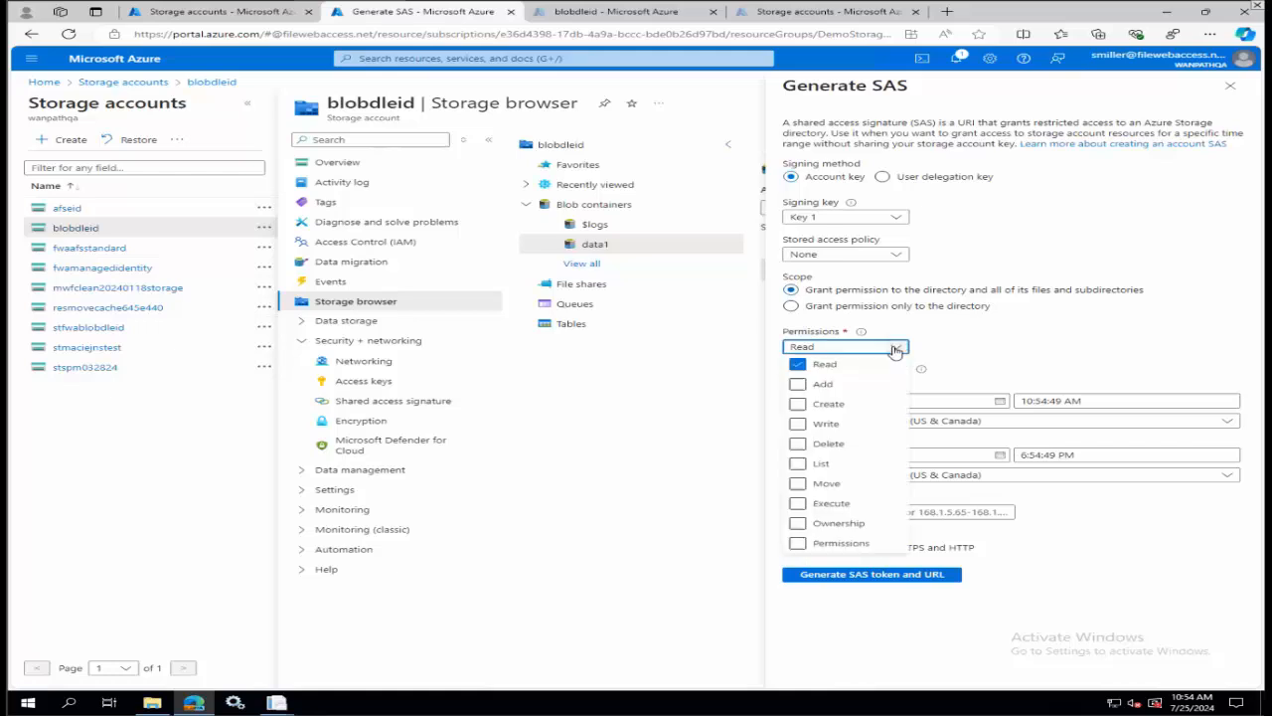
{"action": "left_click", "coordinate": [976, 309]}
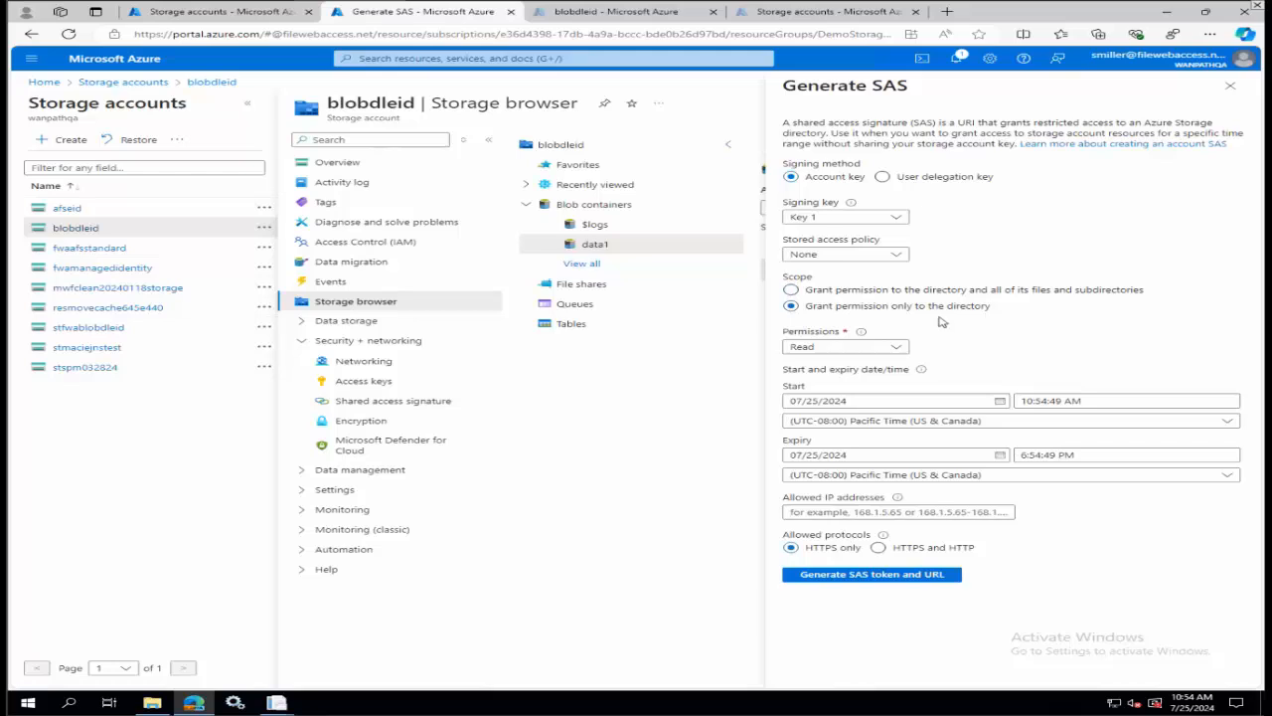
{"action": "left_click", "coordinate": [891, 289]}
{"action": "left_click", "coordinate": [1230, 86]}
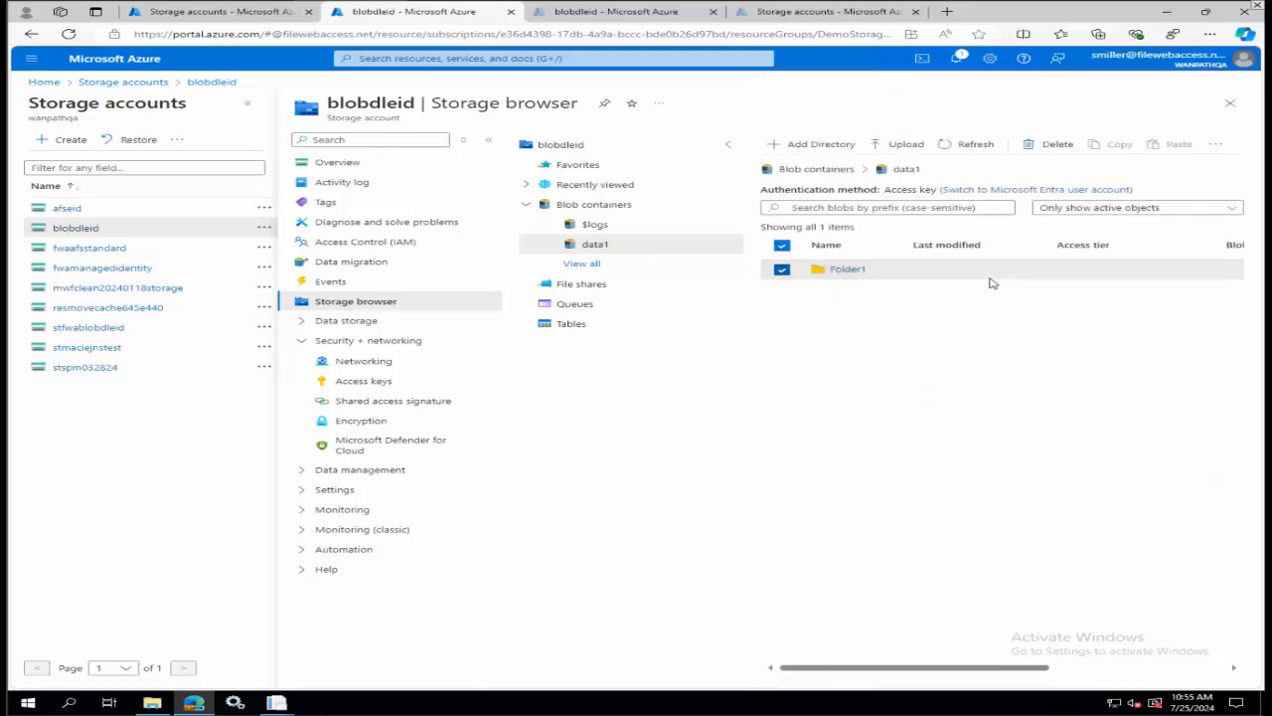
{"action": "right_click", "coordinate": [926, 275]}
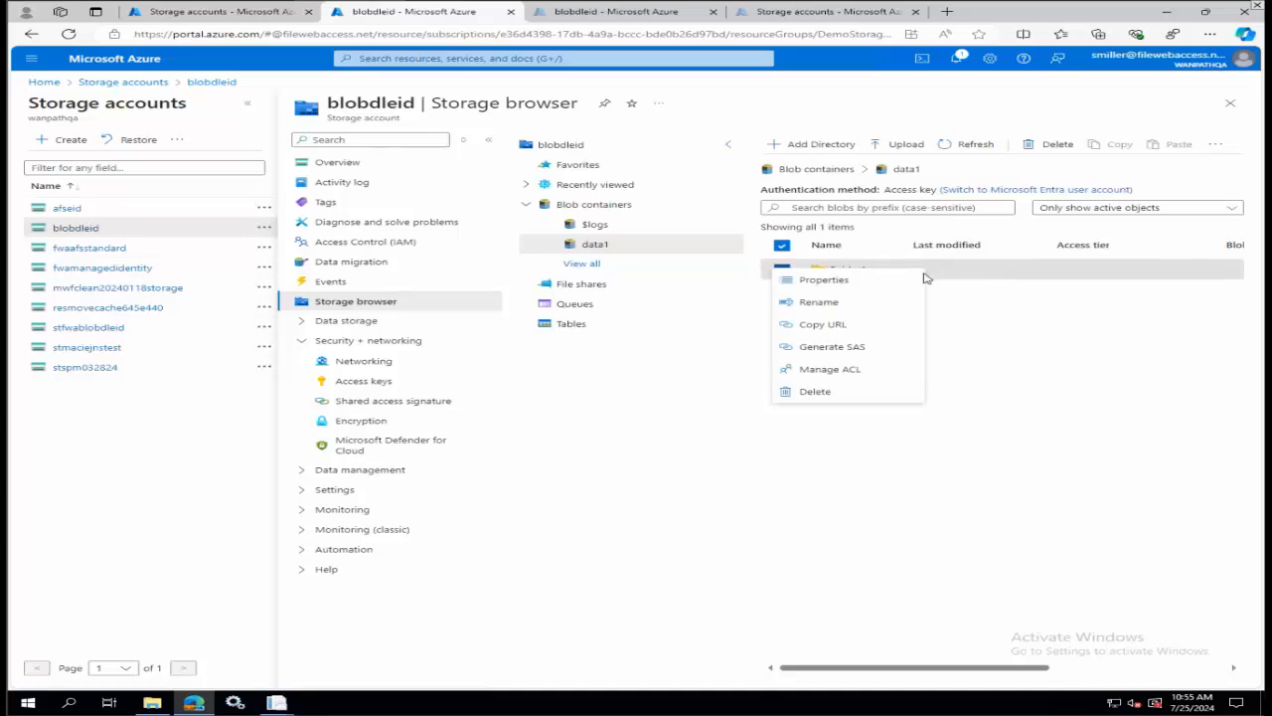
{"action": "left_click", "coordinate": [846, 368]}
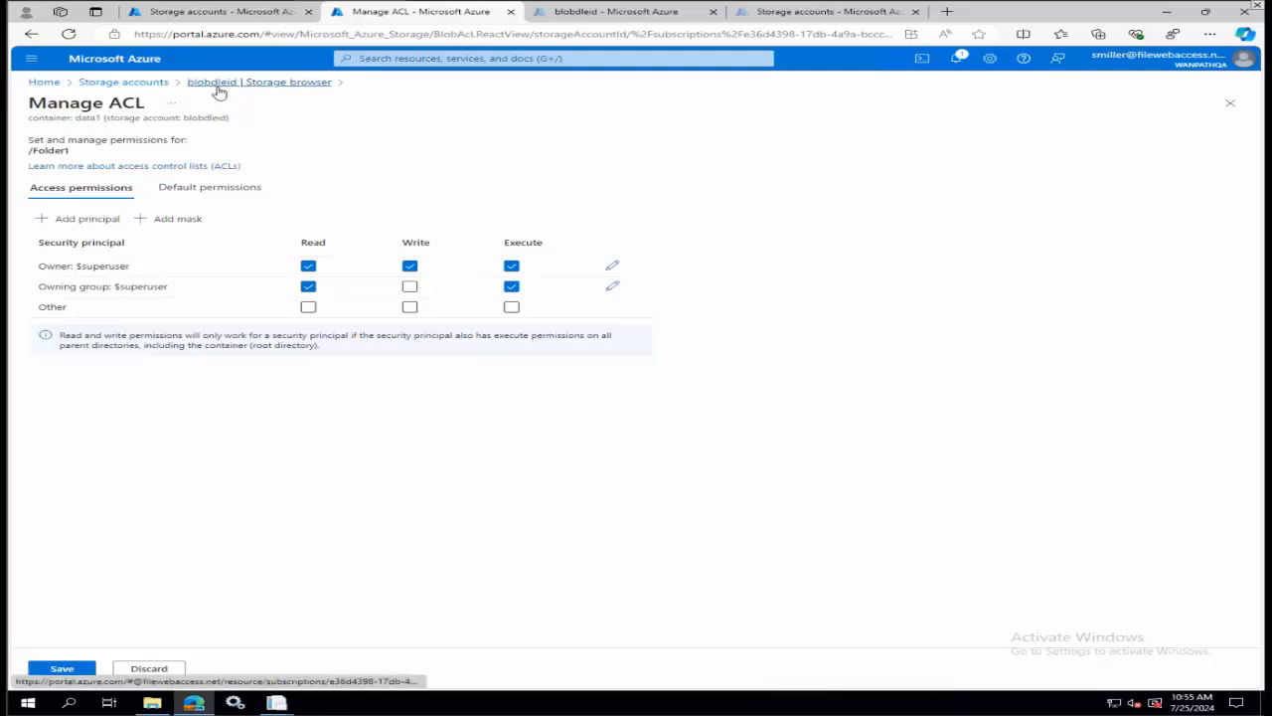
Switch to the MyWorkDrive Admin Panel and begin a new share named blob with the storage type Azure Blob Storage.
{"action": "left_click", "coordinate": [276, 702]}
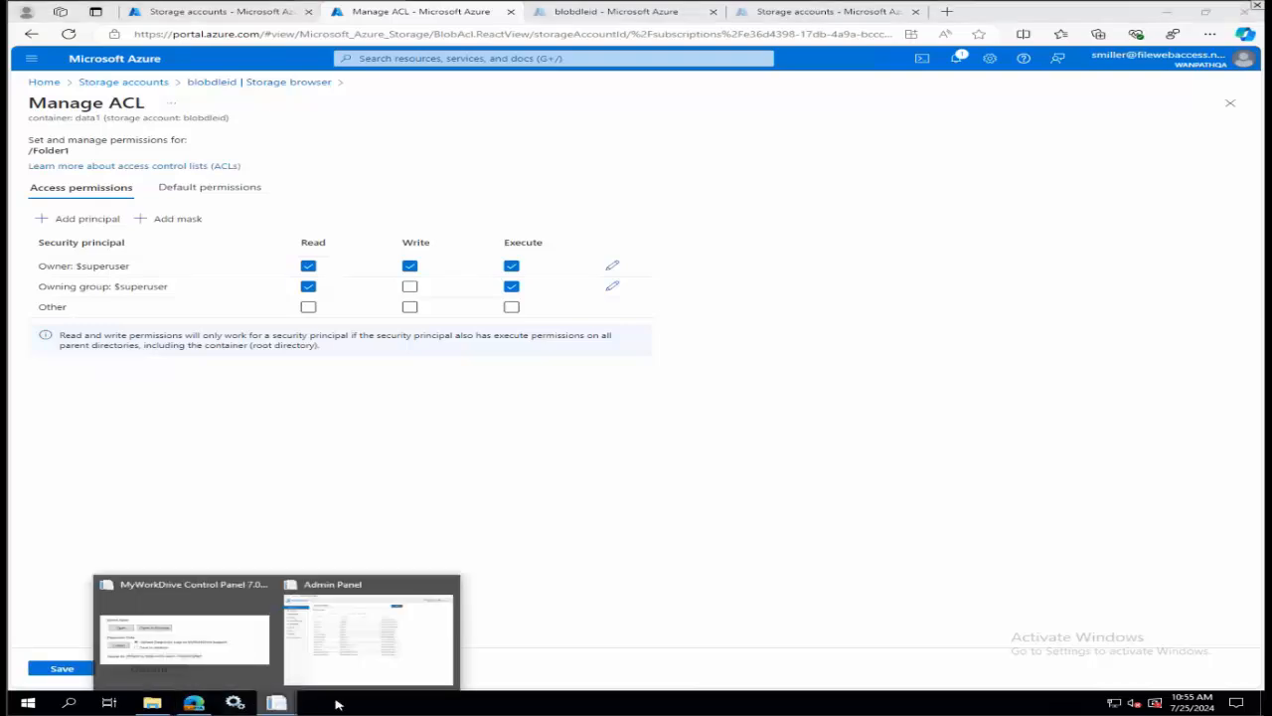
{"action": "left_click", "coordinate": [323, 648]}
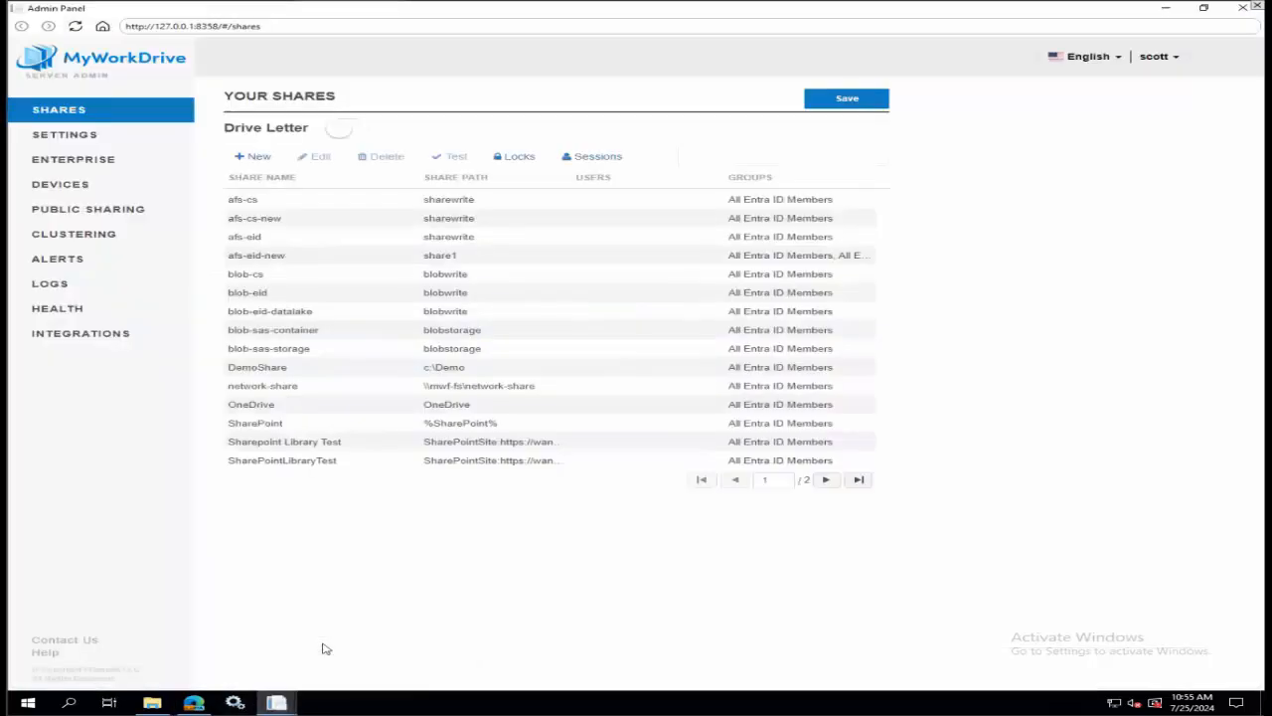
{"action": "left_click", "coordinate": [261, 160]}
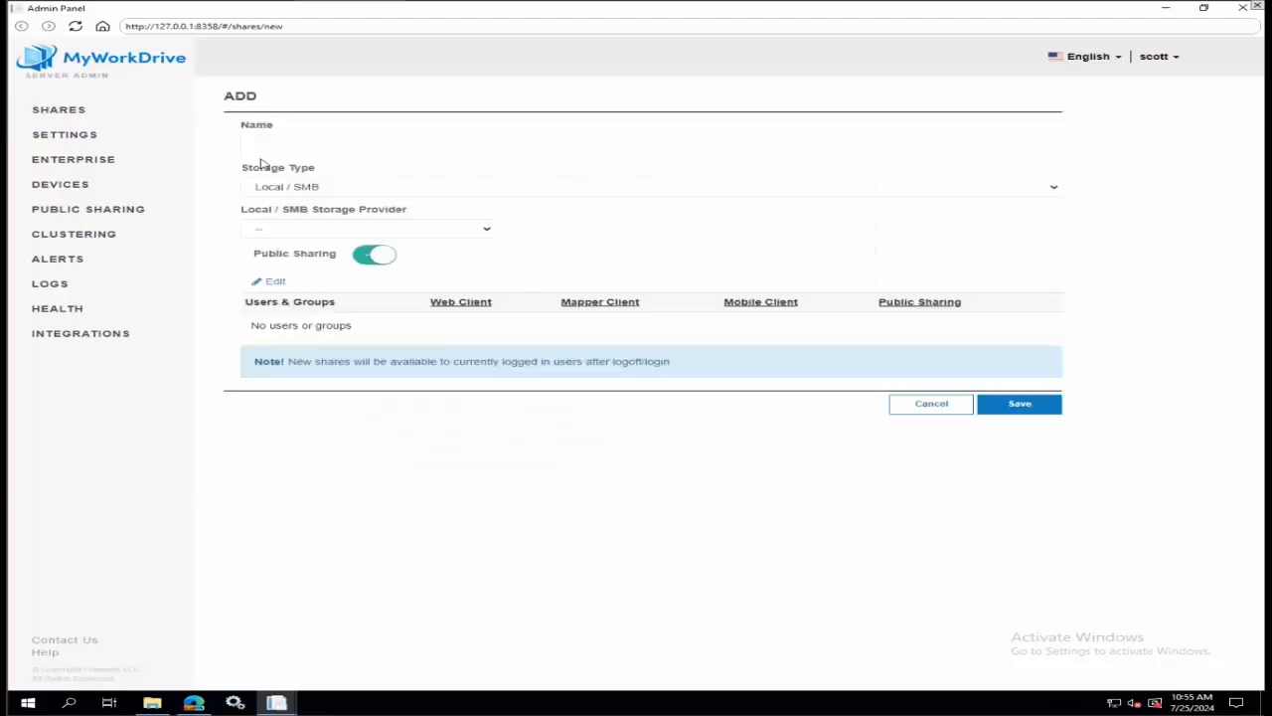
{"action": "left_click", "coordinate": [313, 149]}
{"action": "type", "text": "blob"}
{"action": "left_click", "coordinate": [336, 190]}
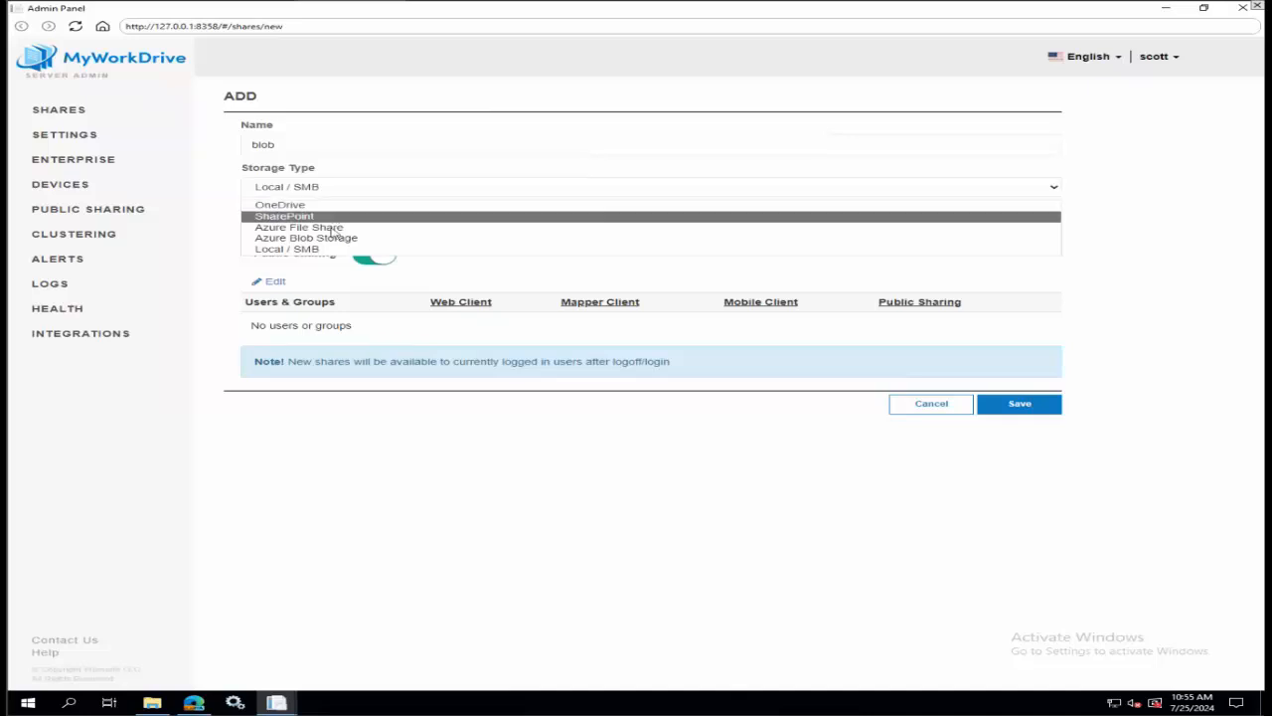
{"action": "left_click", "coordinate": [329, 239]}
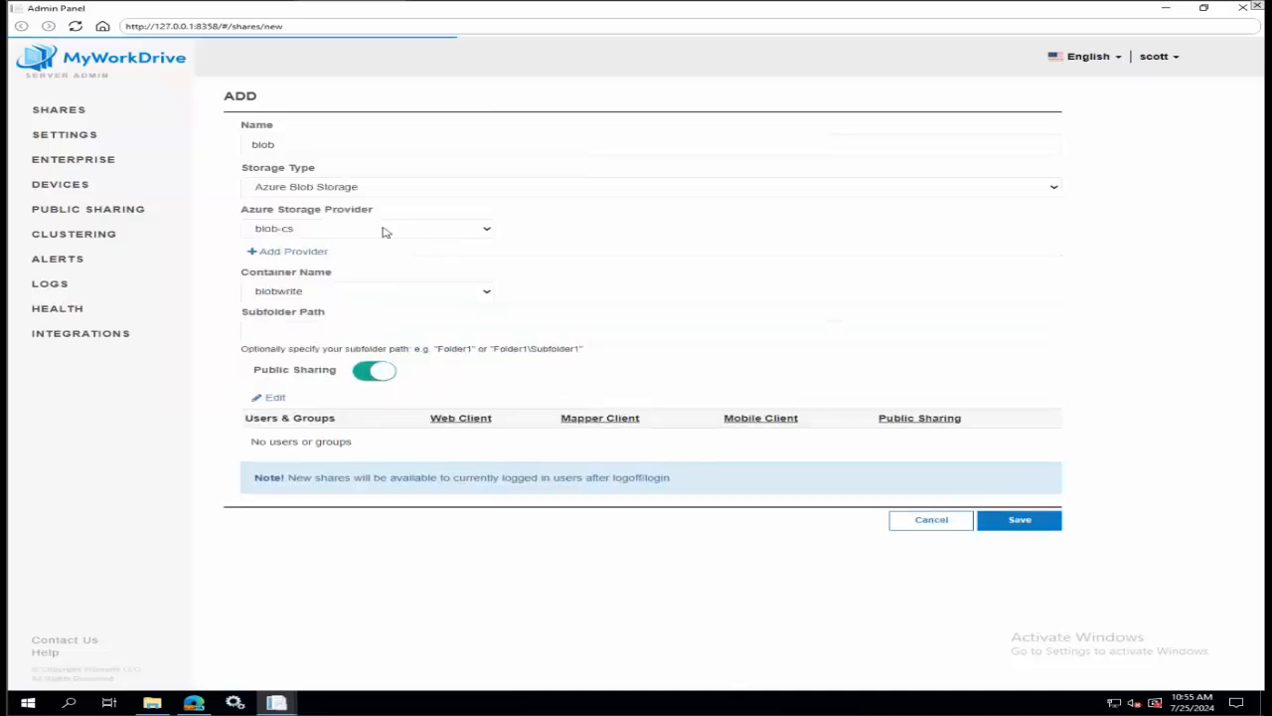
Add a blank Azure Blob Storage provider with the connection type Entra ID Auth and list its hierarchical namespace choices.
{"action": "left_click", "coordinate": [308, 253]}
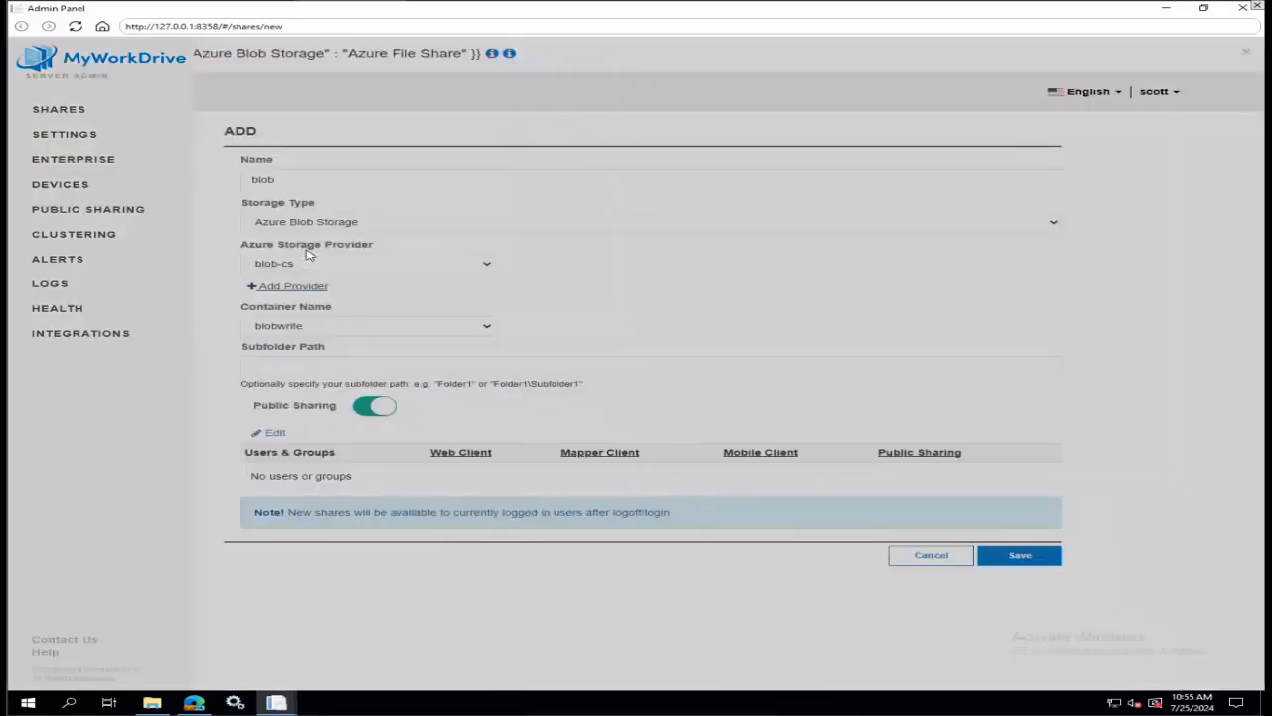
{"action": "scroll", "coordinate": [447, 290], "scroll_direction": "down", "scroll_amount": 7}
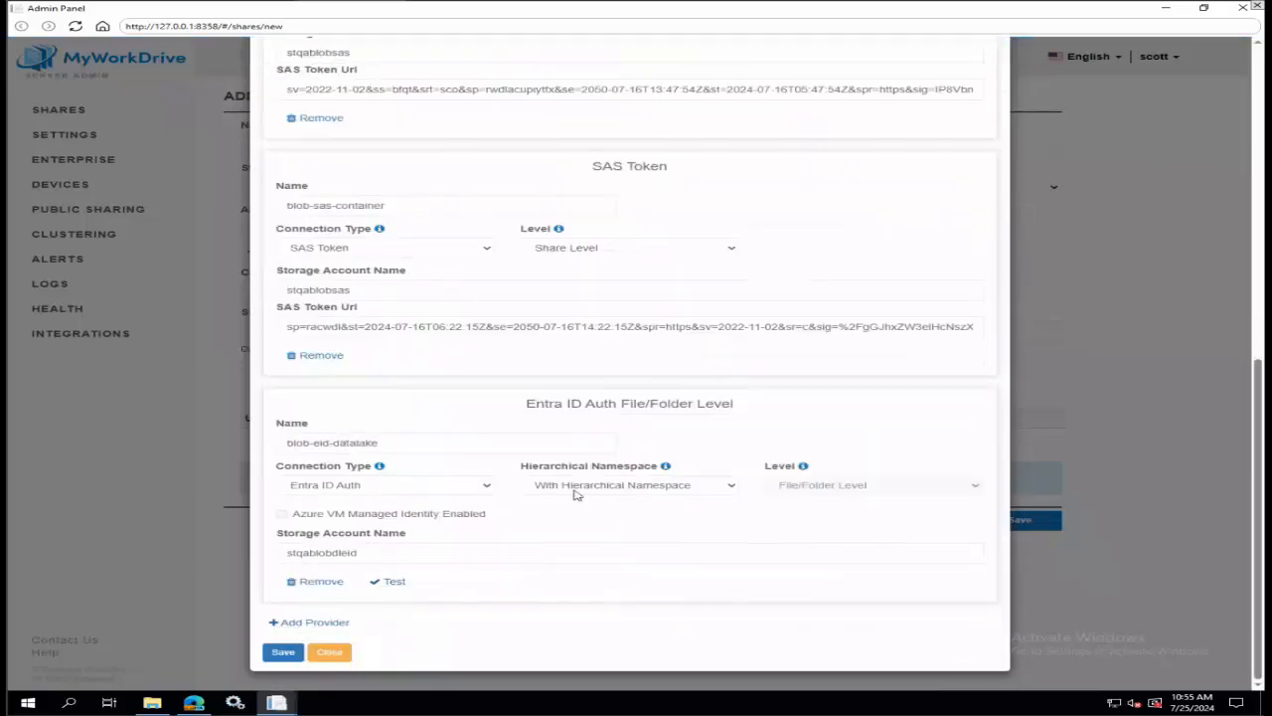
{"action": "left_click", "coordinate": [317, 626]}
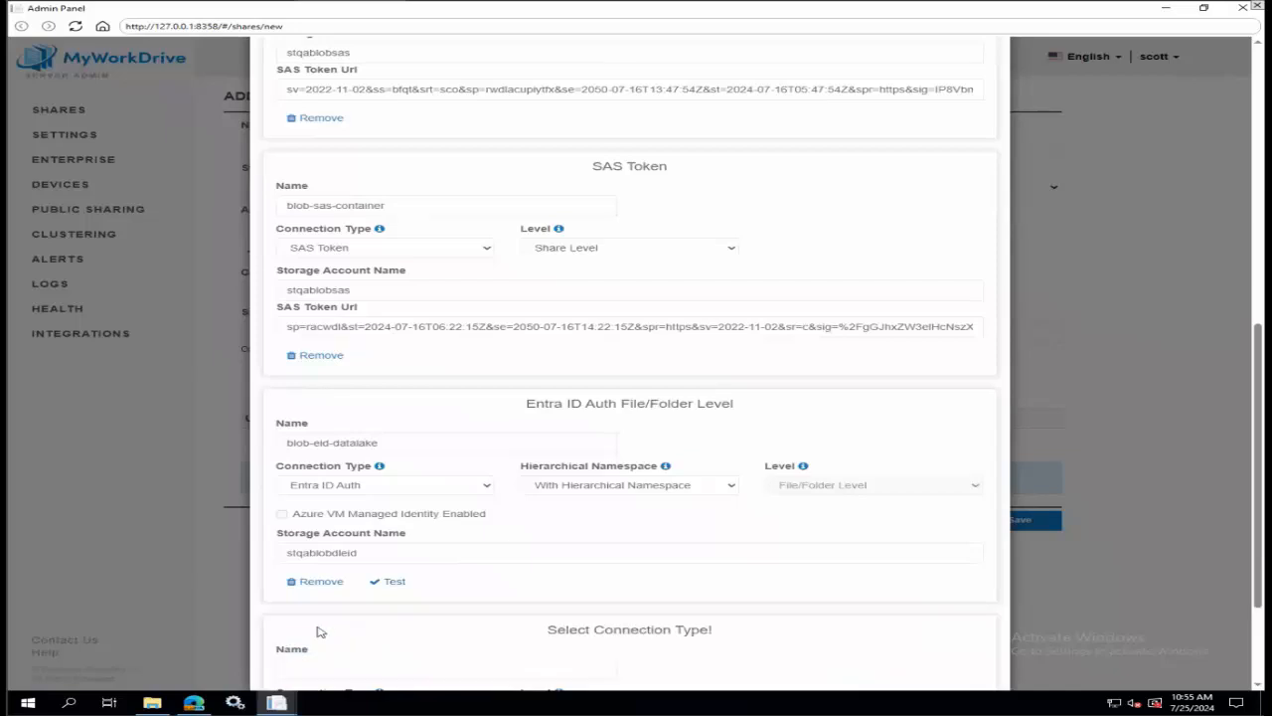
{"action": "scroll", "coordinate": [482, 587], "scroll_direction": "down", "scroll_amount": 3}
{"action": "left_click", "coordinate": [455, 550]}
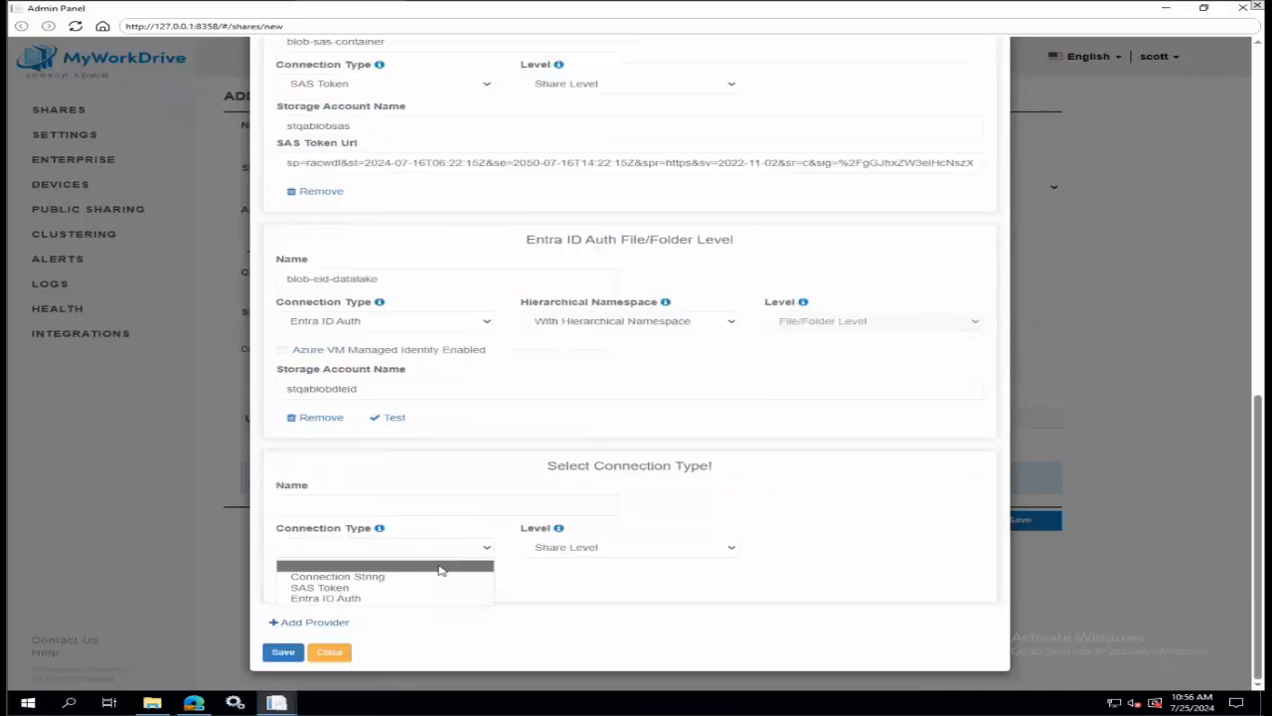
{"action": "left_click", "coordinate": [419, 596]}
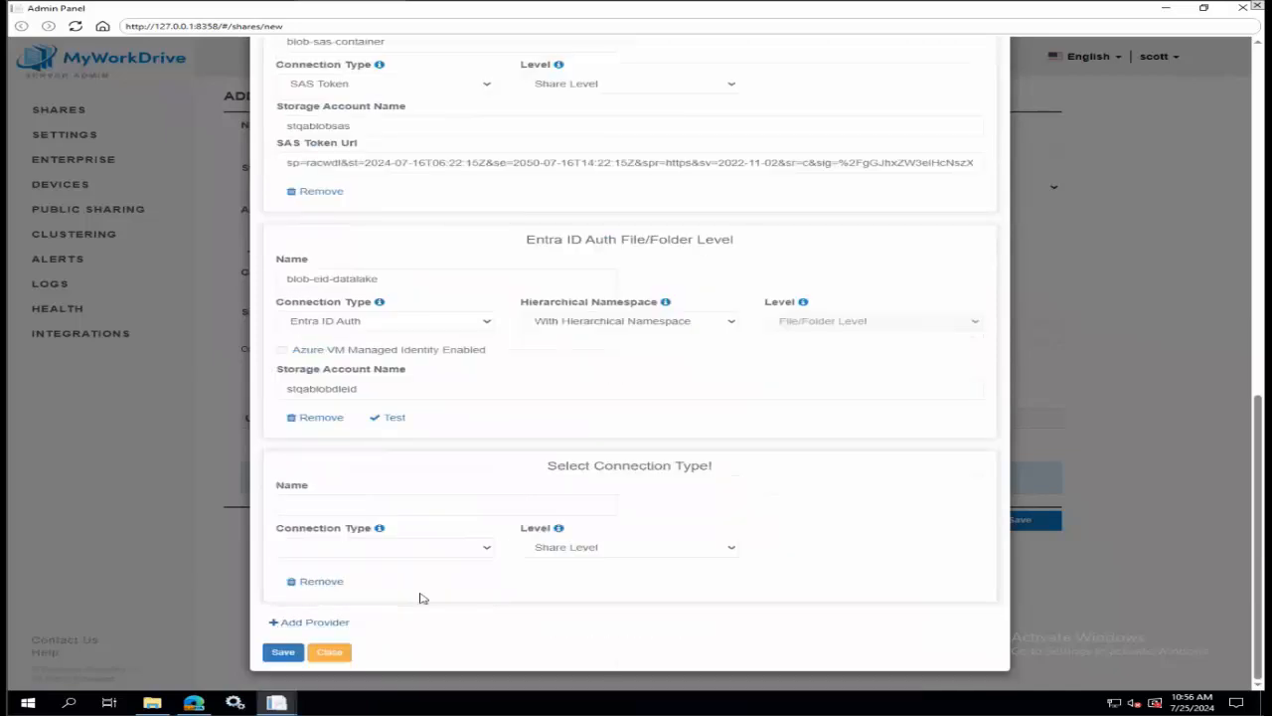
{"action": "left_click", "coordinate": [634, 548]}
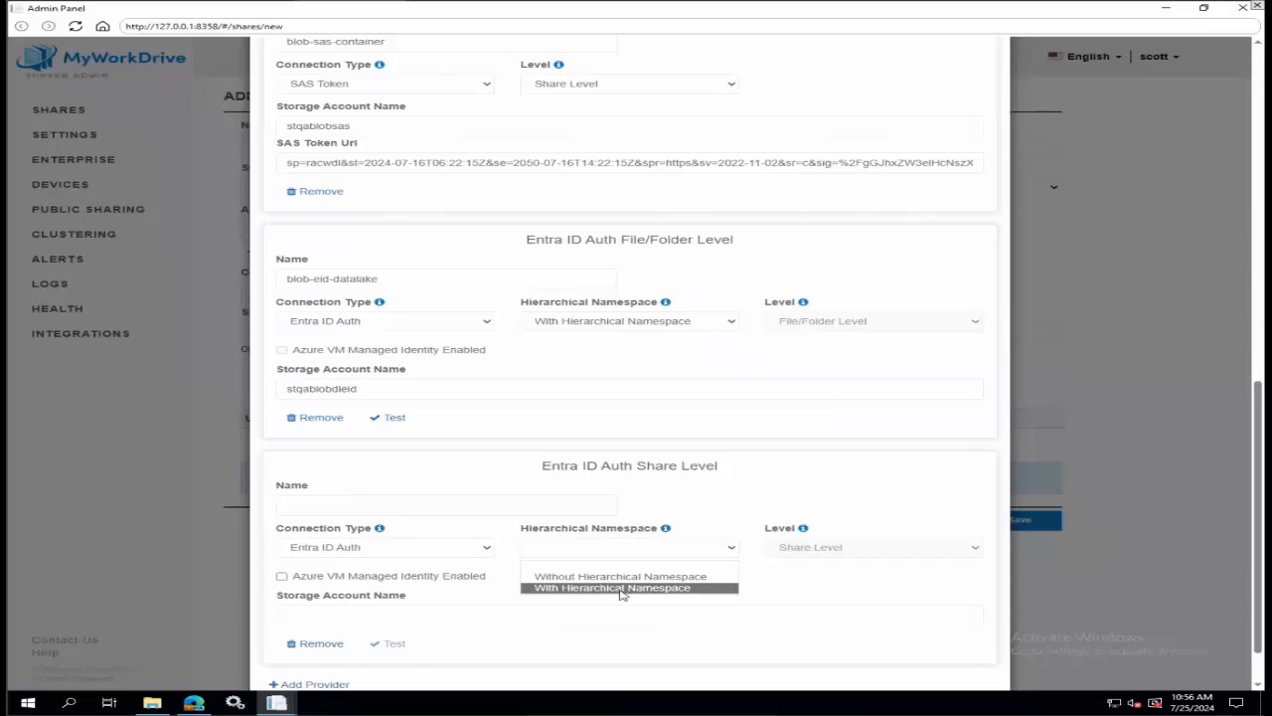
Switch to the Azure portal and view the overview of the blobdleid storage account.
{"action": "left_click", "coordinate": [194, 703]}
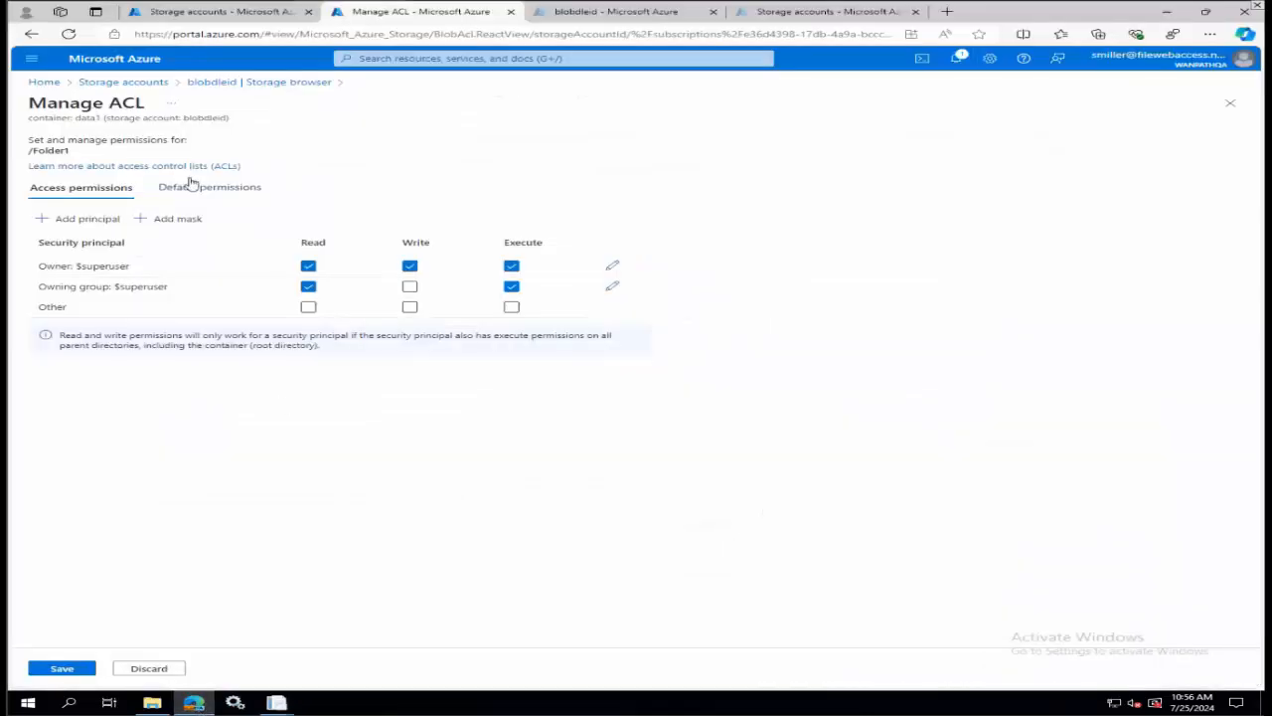
{"action": "left_click", "coordinate": [123, 81]}
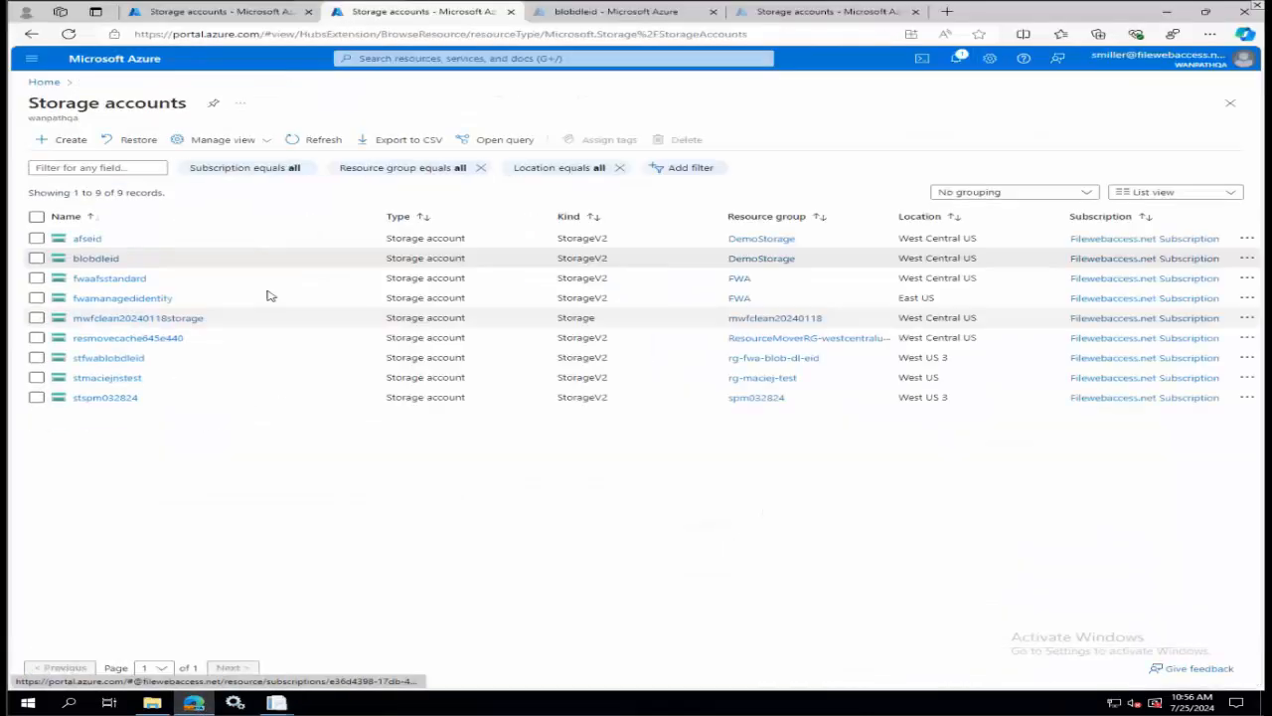
{"action": "left_click", "coordinate": [103, 259]}
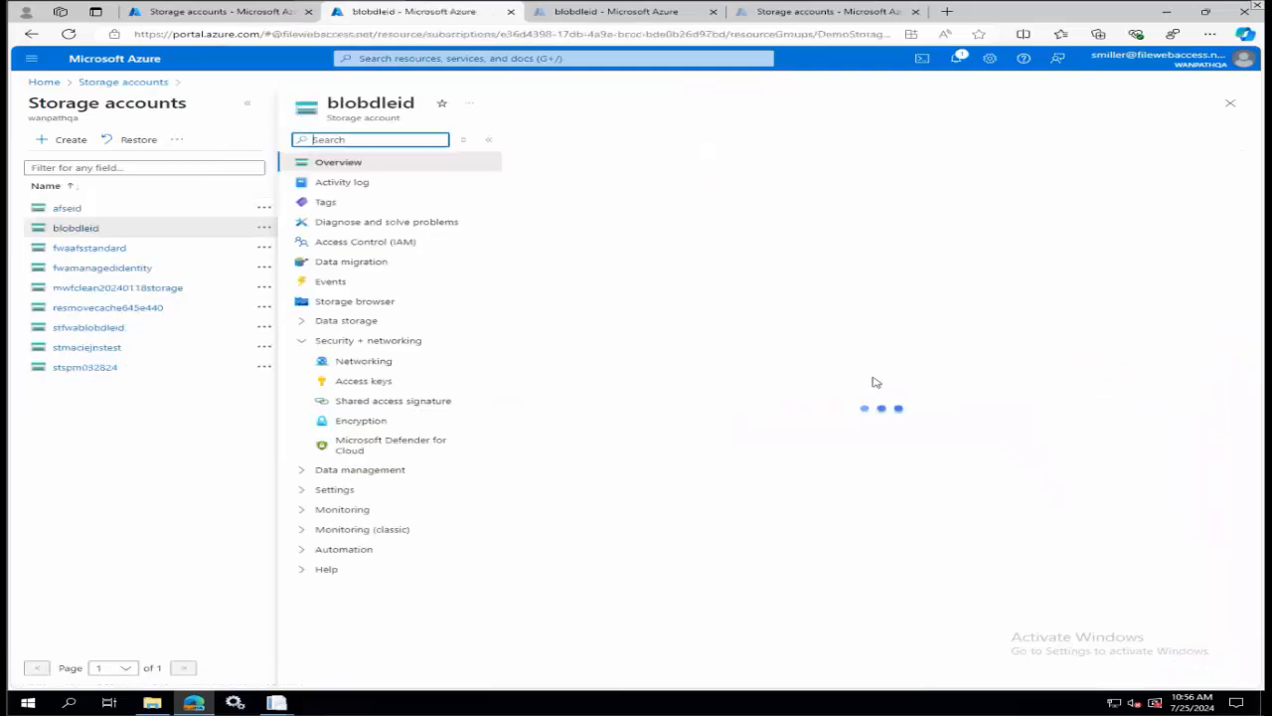
Back in the Admin Panel, compare the new provider's access level without and with hierarchical namespace, ending on With Hierarchical Namespace.
{"action": "left_click", "coordinate": [278, 702]}
{"action": "left_click", "coordinate": [378, 639]}
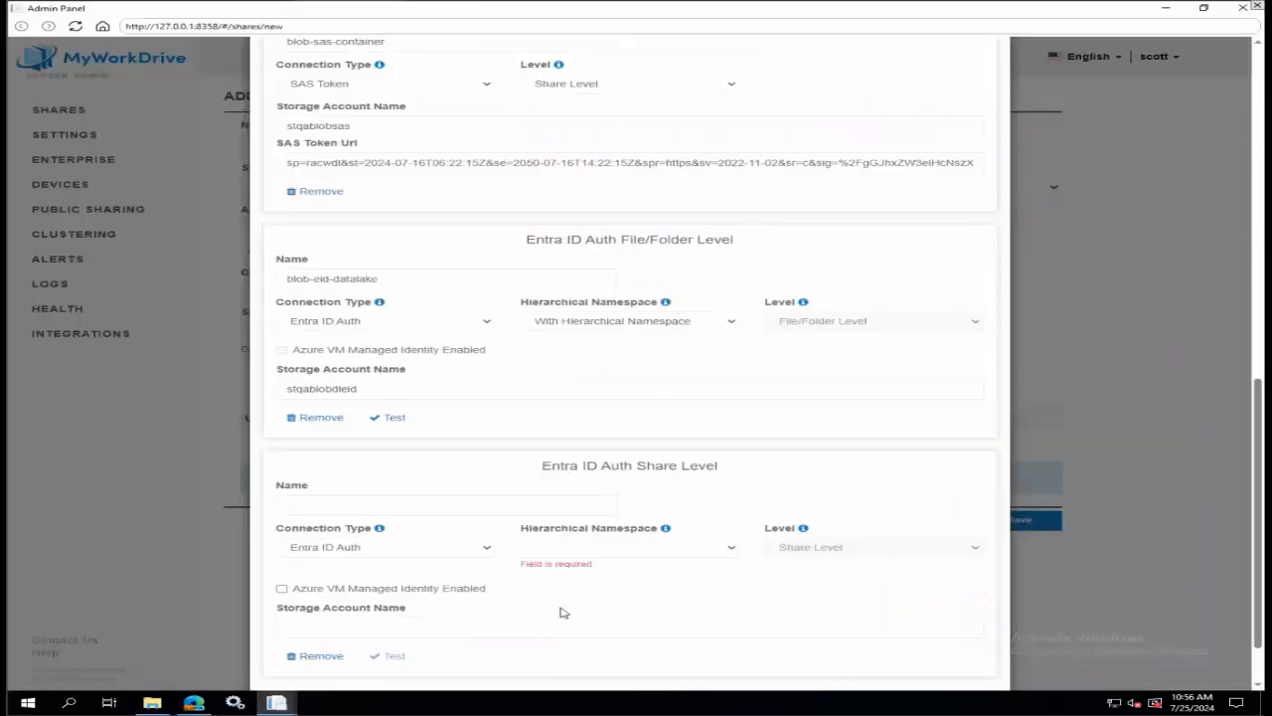
{"action": "left_click", "coordinate": [613, 549]}
{"action": "left_click", "coordinate": [599, 587]}
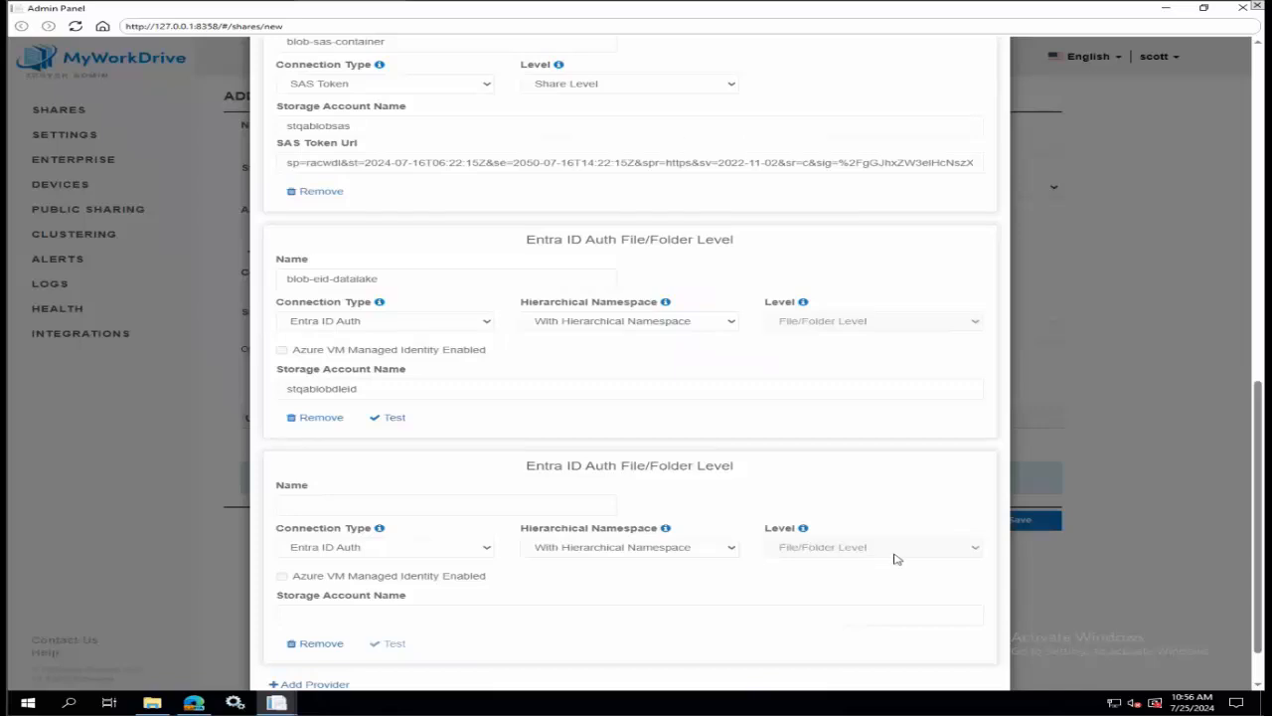
{"action": "left_click", "coordinate": [707, 555]}
{"action": "left_click", "coordinate": [656, 571]}
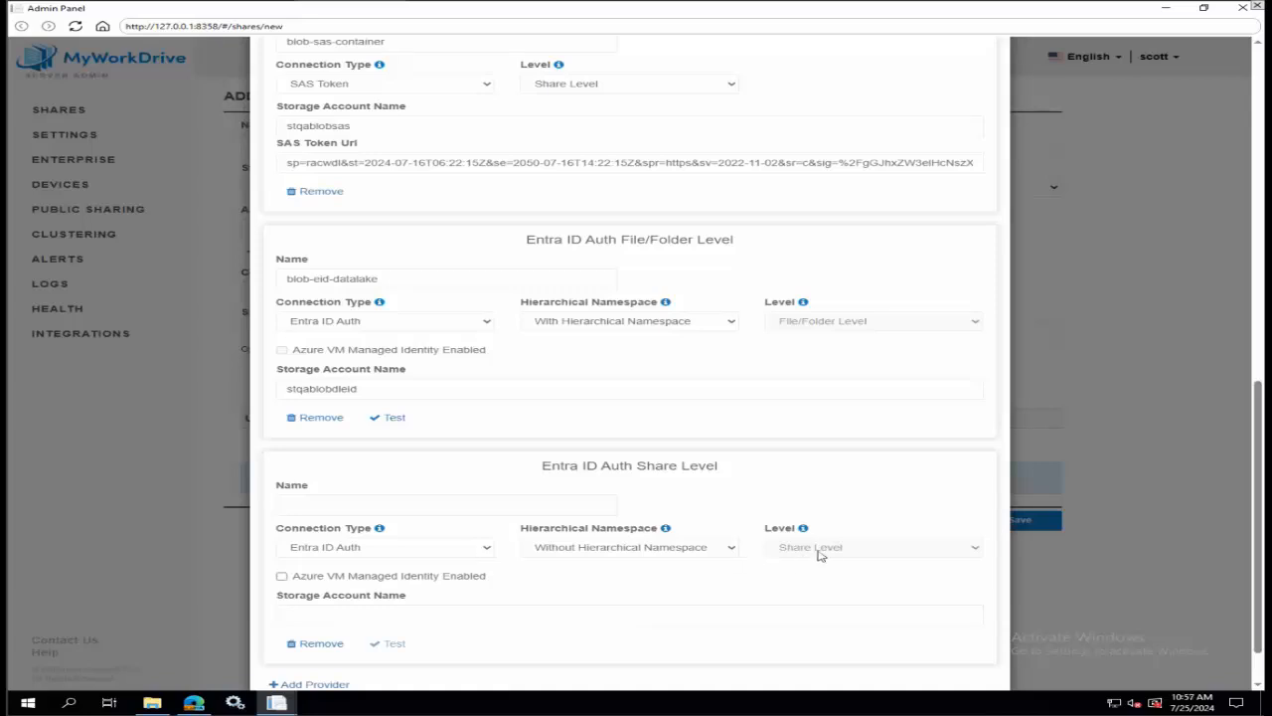
{"action": "left_click", "coordinate": [707, 548]}
{"action": "left_click", "coordinate": [628, 573]}
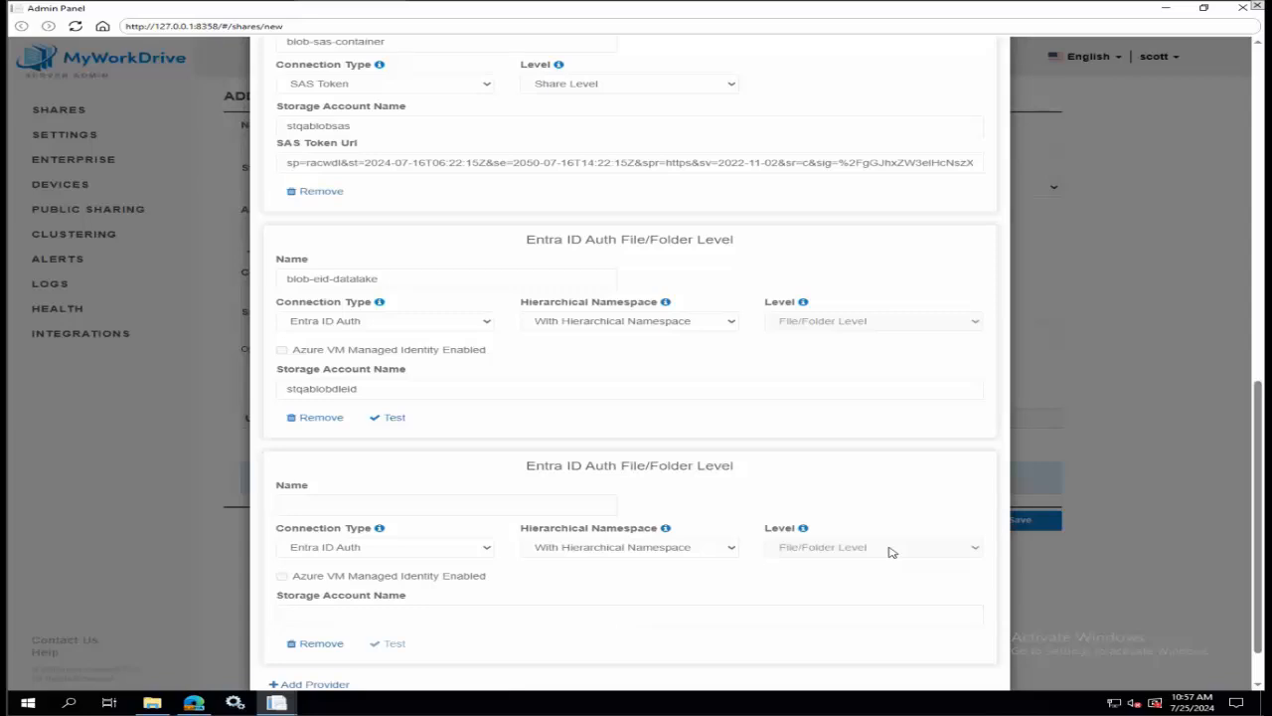
Try Connection String and SAS Token as the new provider's connection type, and glance at blobdleid's overview in the Azure portal.
{"action": "left_click", "coordinate": [400, 548]}
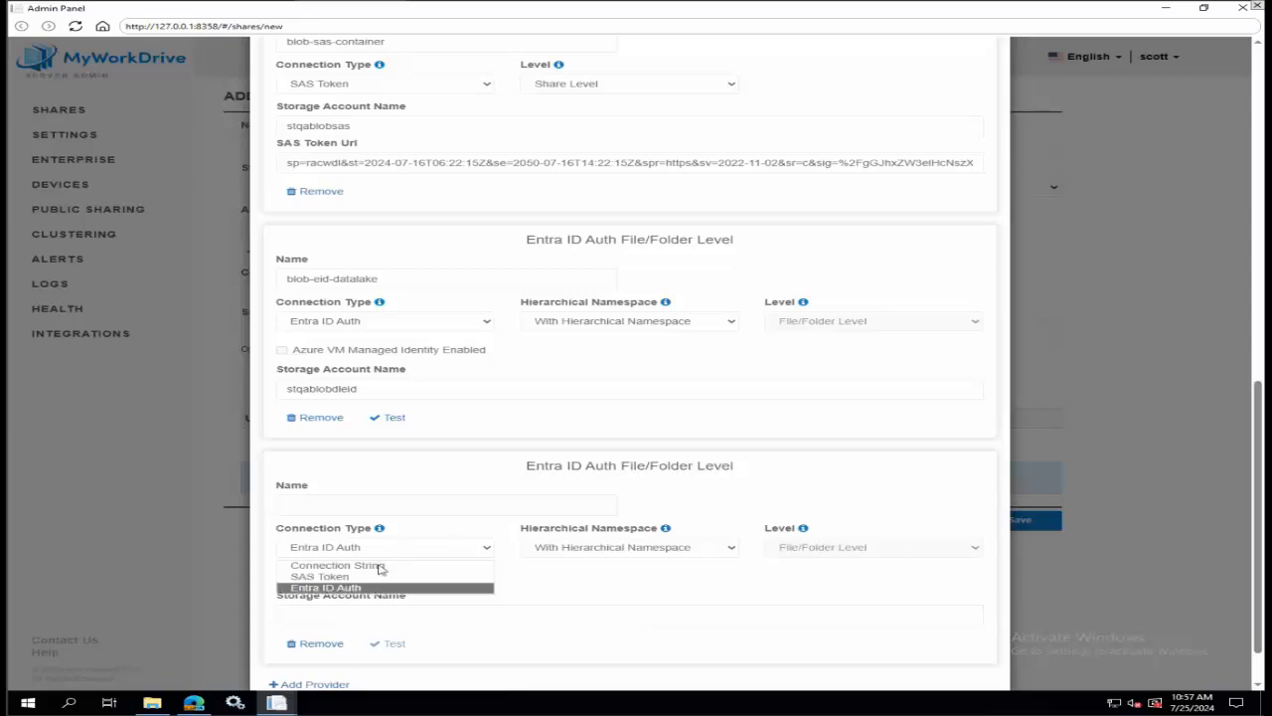
{"action": "left_click", "coordinate": [383, 565]}
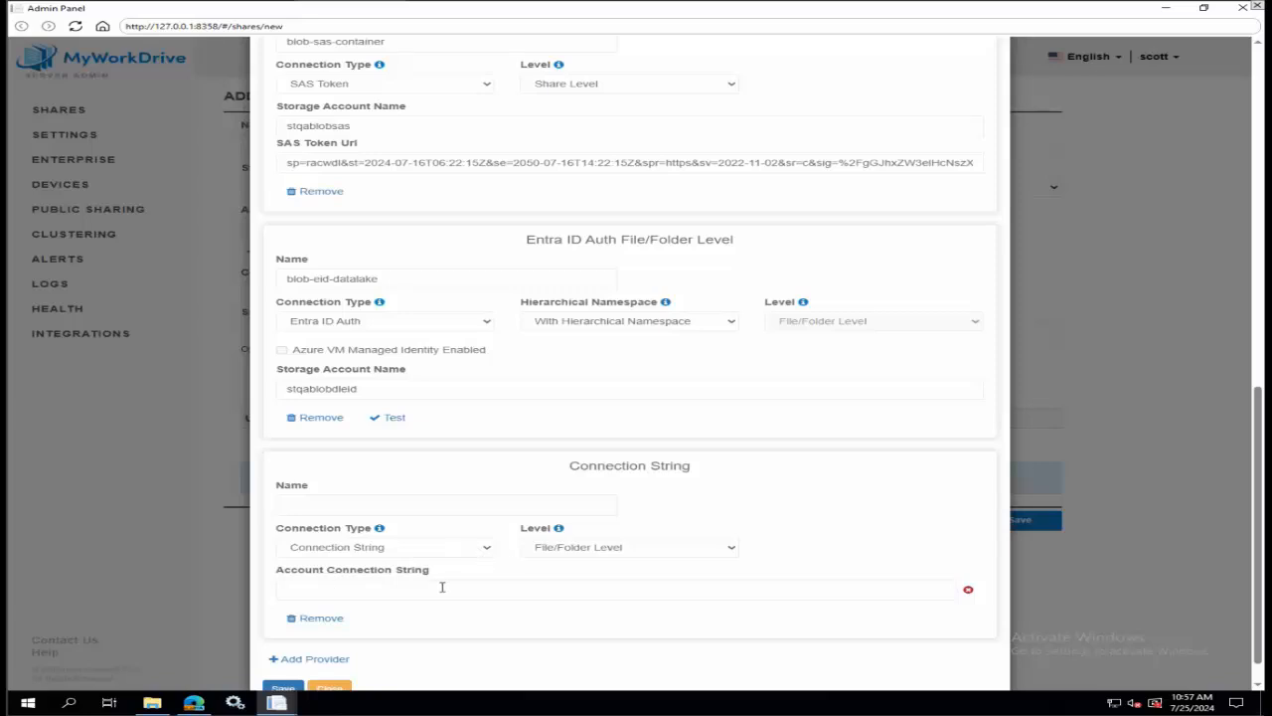
{"action": "left_click", "coordinate": [486, 551]}
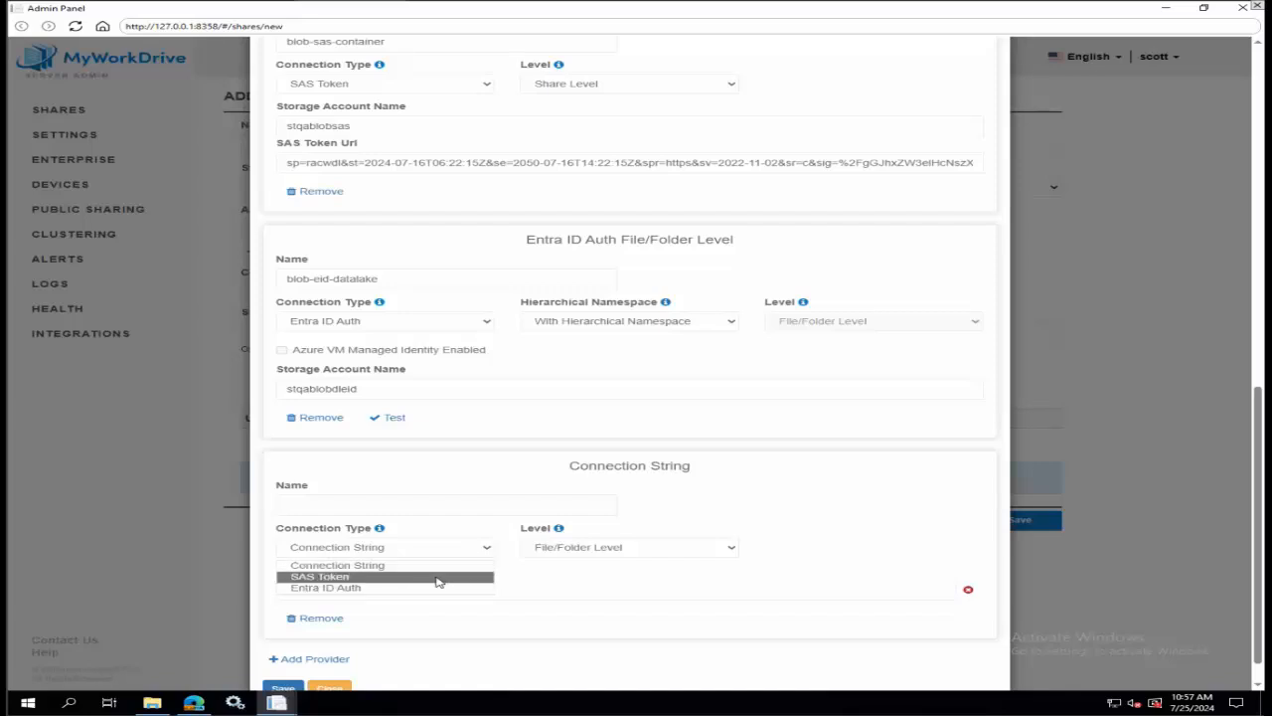
{"action": "left_click", "coordinate": [437, 581]}
{"action": "scroll", "coordinate": [767, 497], "scroll_direction": "down", "scroll_amount": 1}
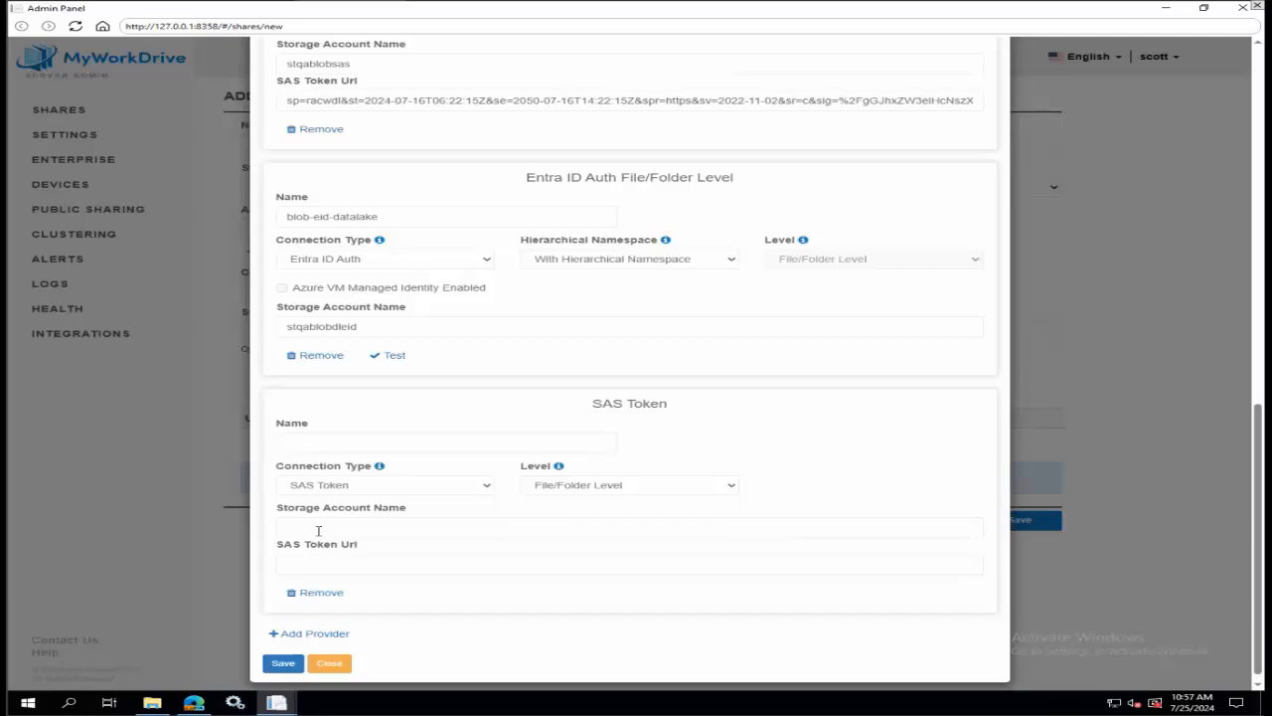
{"action": "left_click", "coordinate": [194, 702]}
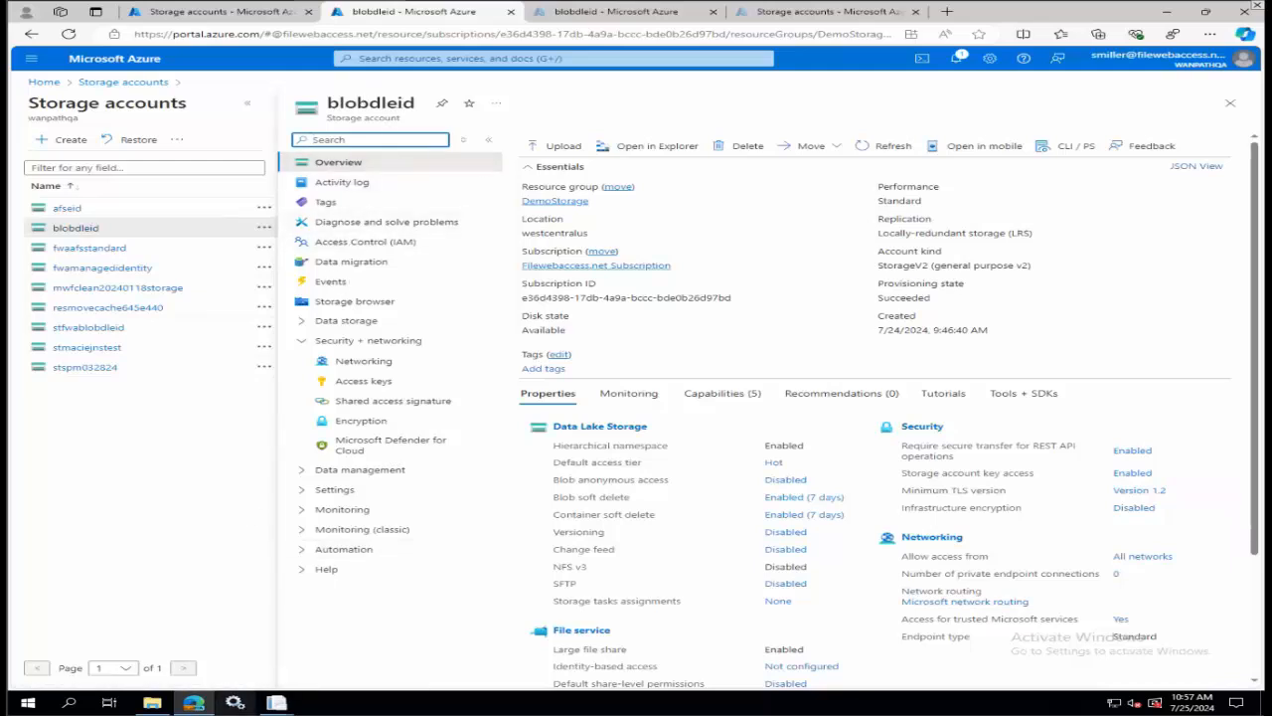
{"action": "mouse_move", "coordinate": [269, 702]}
{"action": "left_click", "coordinate": [322, 643]}
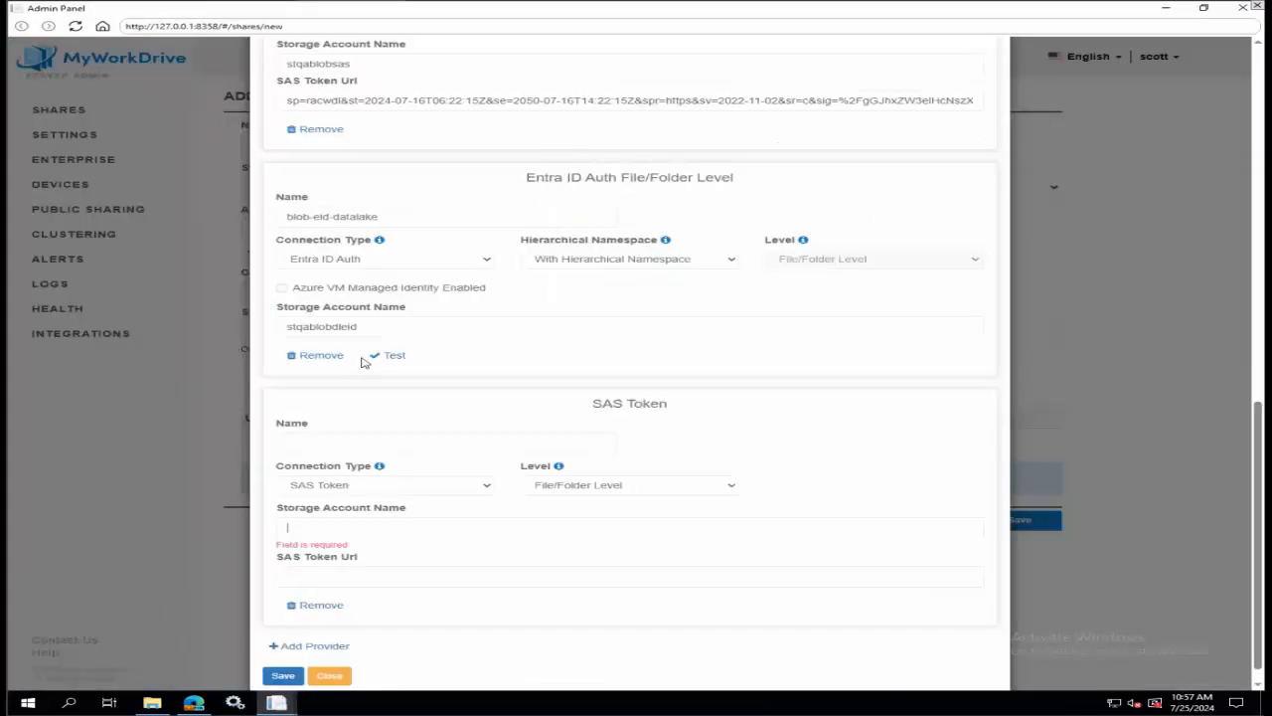
Close the Azure Blob Storage provider settings without saving and return to the list of shares, abandoning the blob share.
{"action": "left_click", "coordinate": [370, 579]}
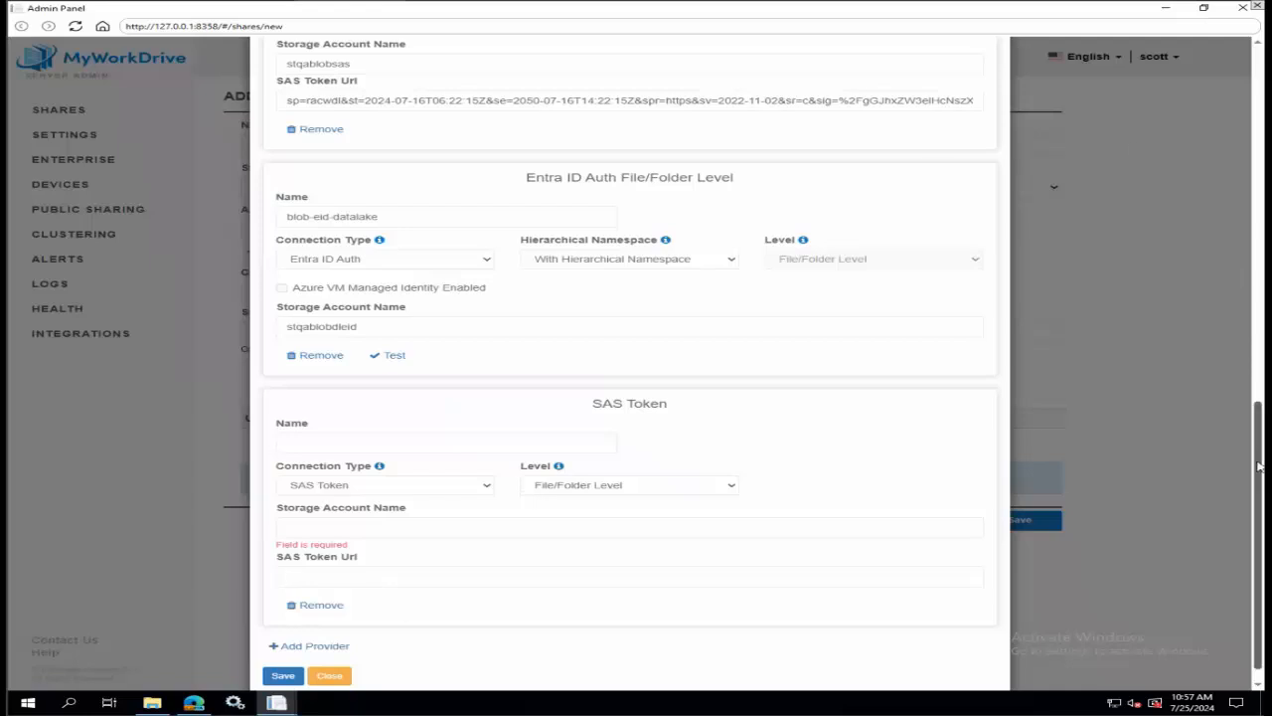
{"action": "scroll", "coordinate": [1259, 467], "scroll_direction": "up", "scroll_amount": 10}
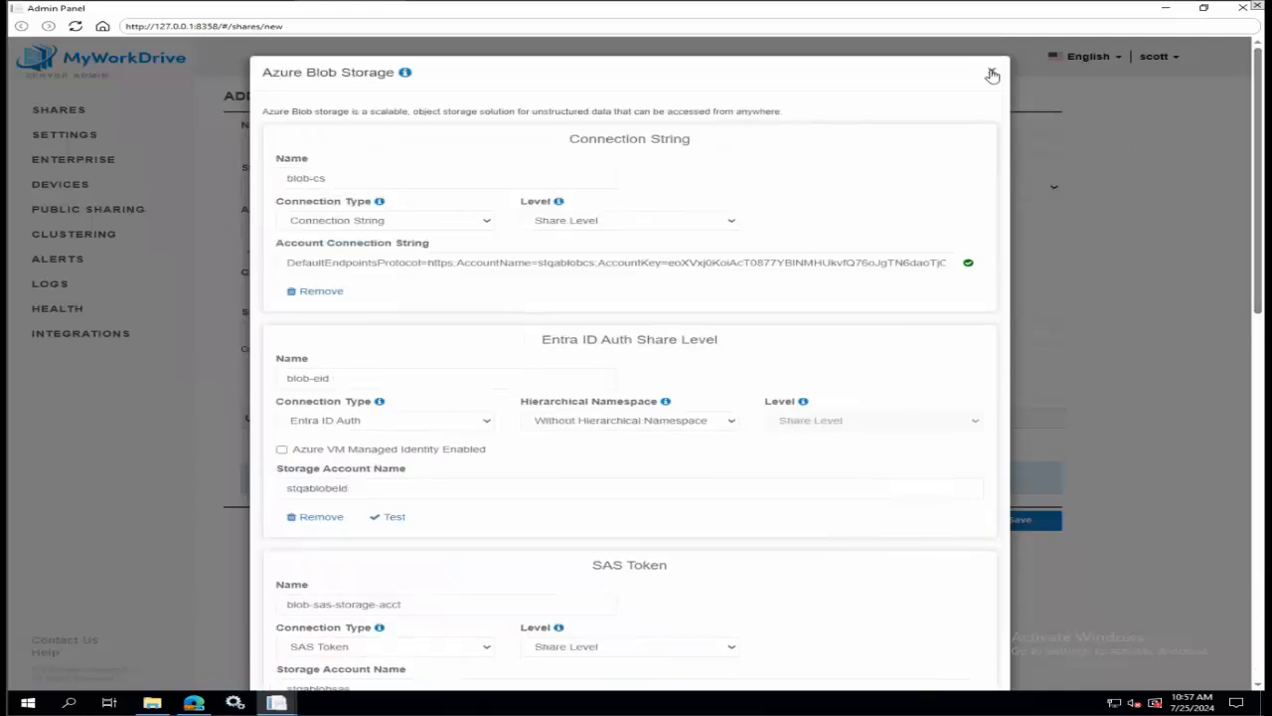
{"action": "left_click", "coordinate": [992, 75]}
{"action": "left_click", "coordinate": [46, 110]}
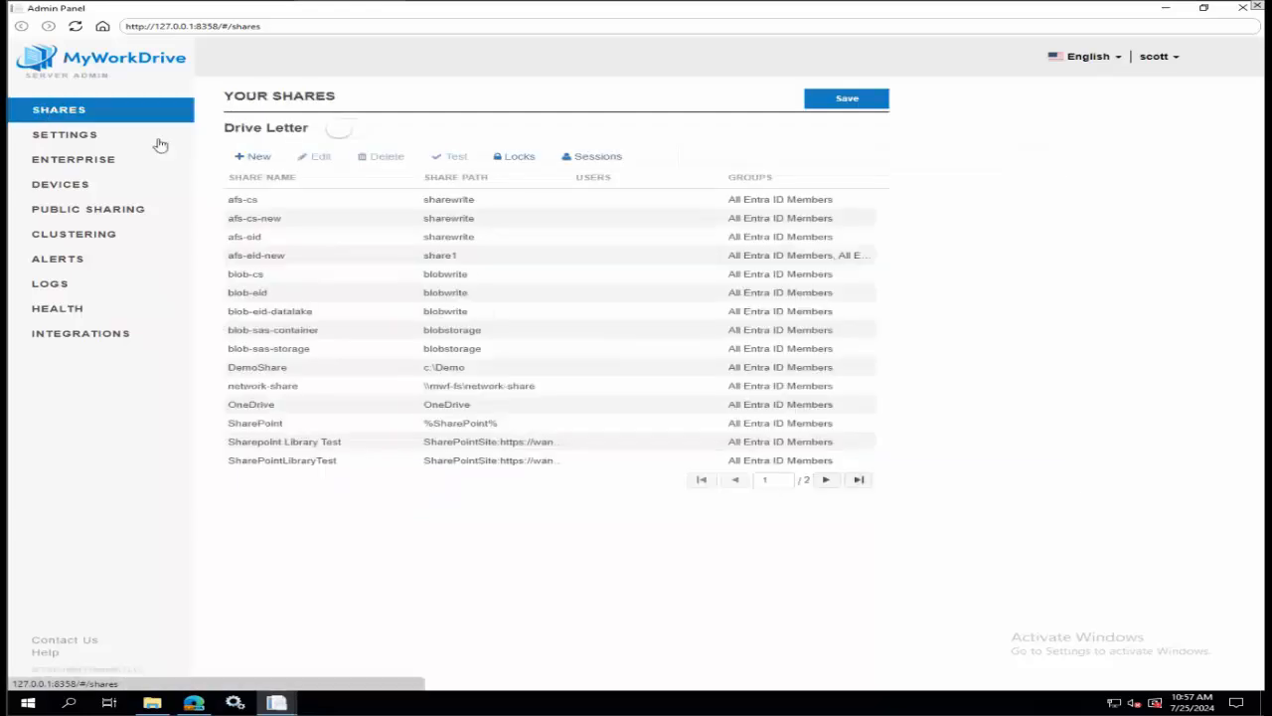
Start a new share on Azure Blob Storage and choose blob-sas-container as its storage provider.
{"action": "left_click", "coordinate": [254, 157]}
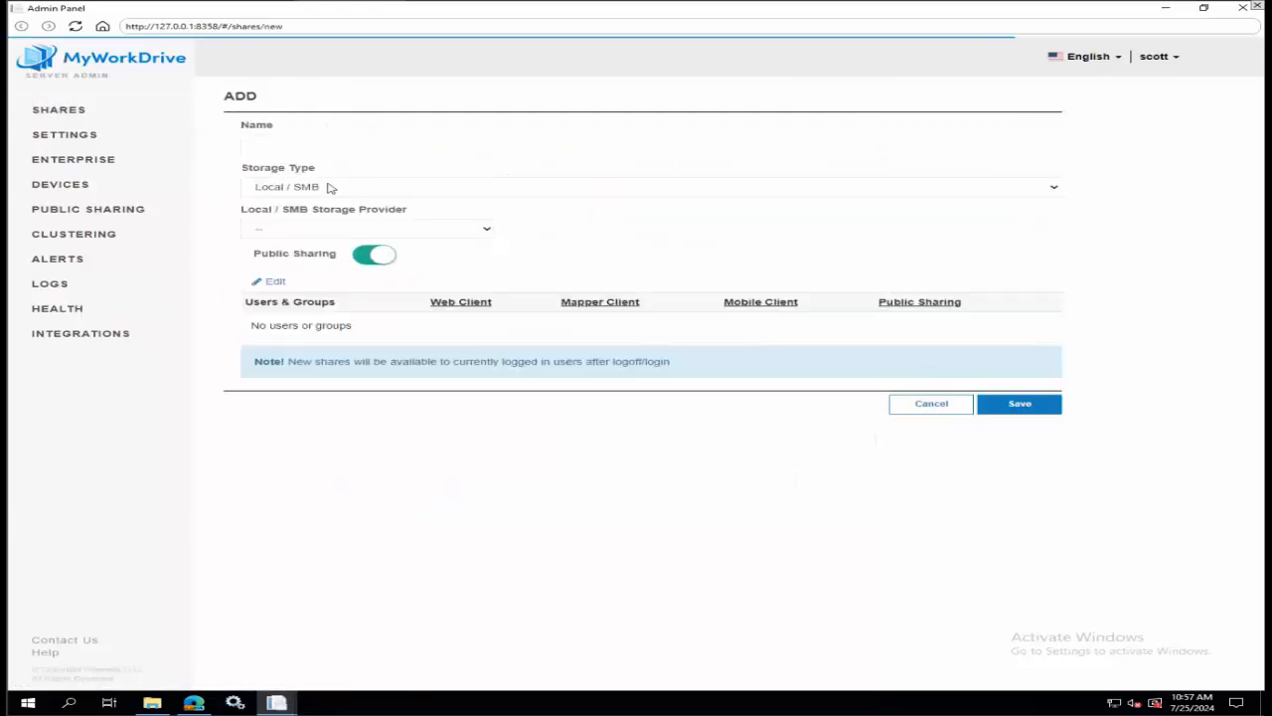
{"action": "left_click", "coordinate": [331, 188]}
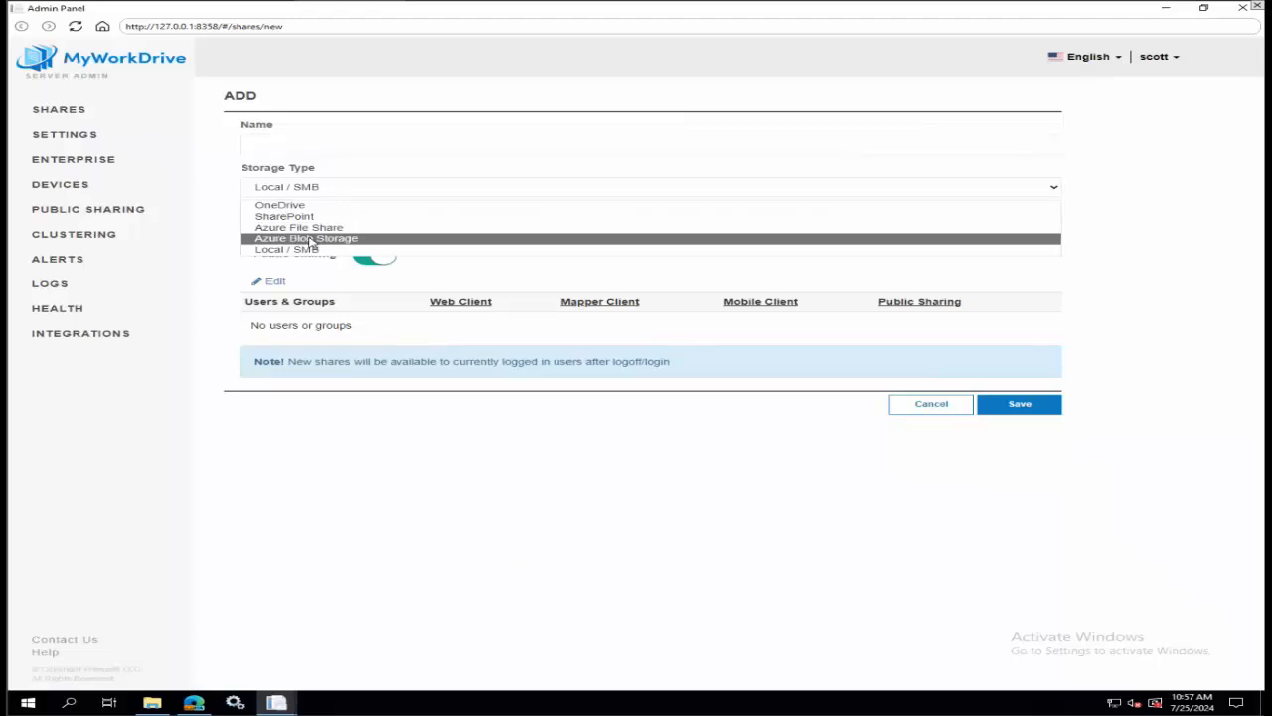
{"action": "left_click", "coordinate": [311, 238]}
{"action": "left_click", "coordinate": [316, 228]}
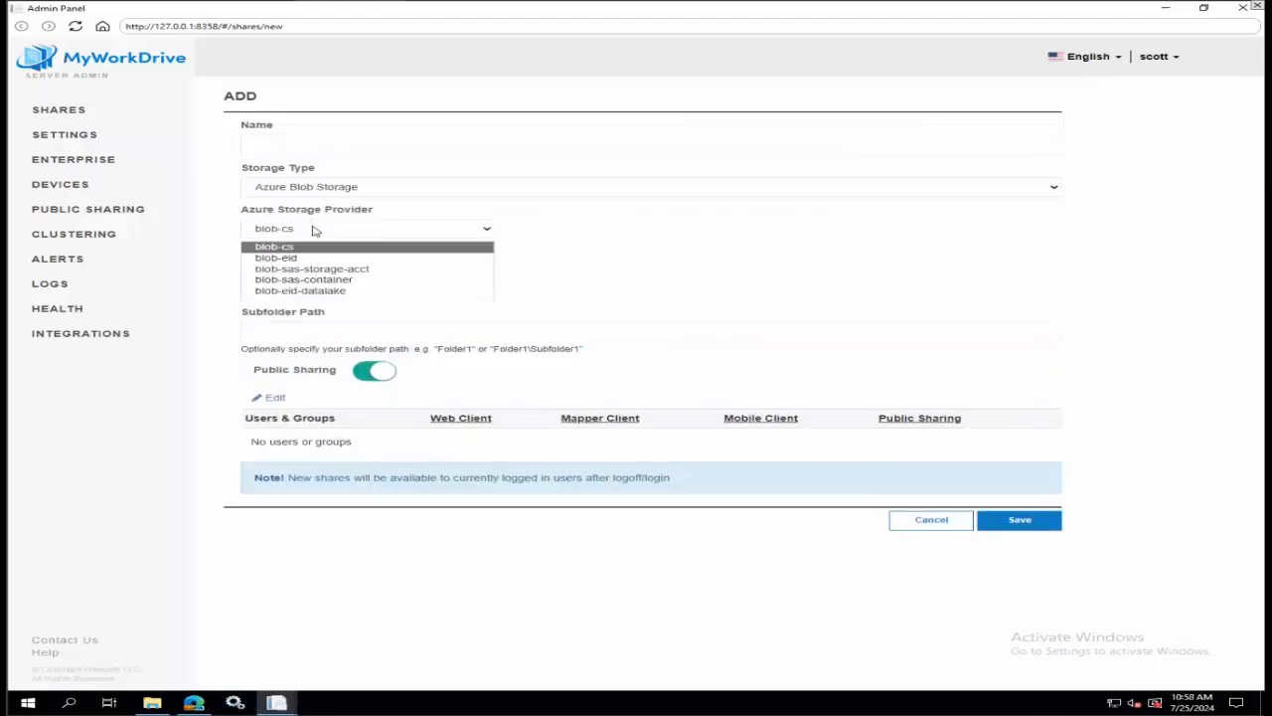
{"action": "left_click", "coordinate": [347, 279]}
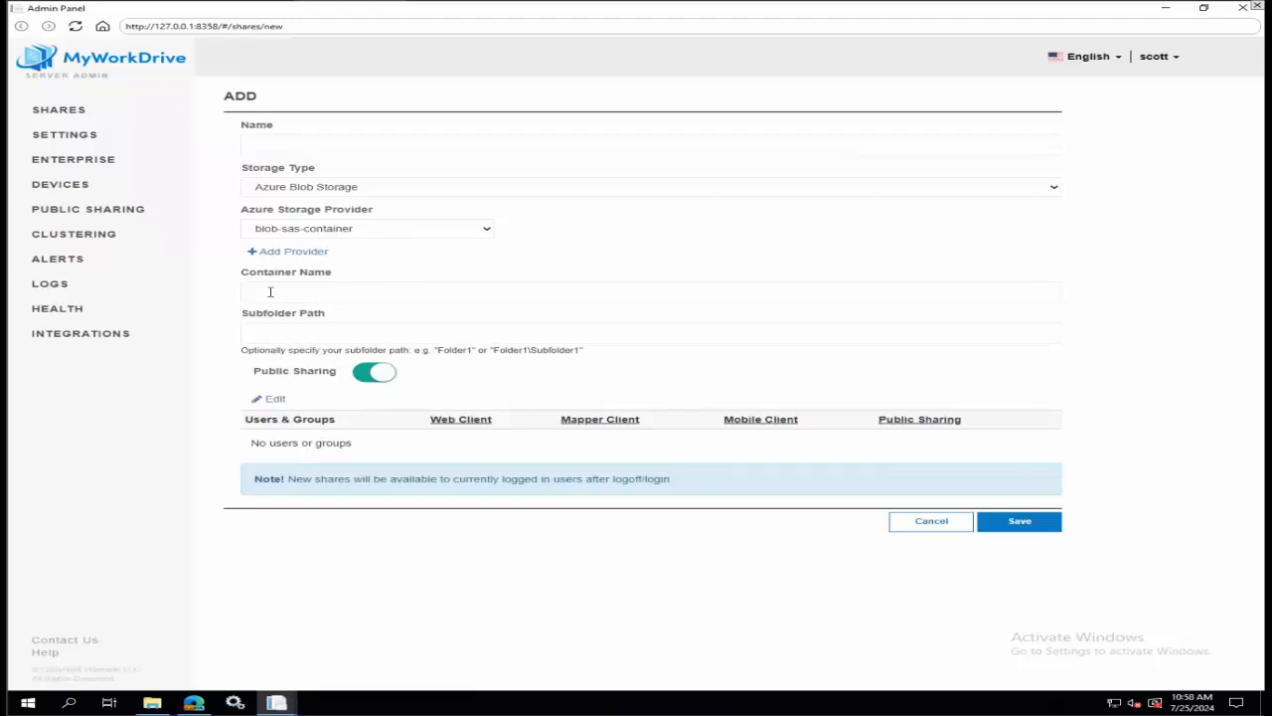
Switch the new share's storage provider to blob-sas-storage-acct and check the other available providers.
{"action": "left_click", "coordinate": [362, 231]}
{"action": "left_click", "coordinate": [345, 274]}
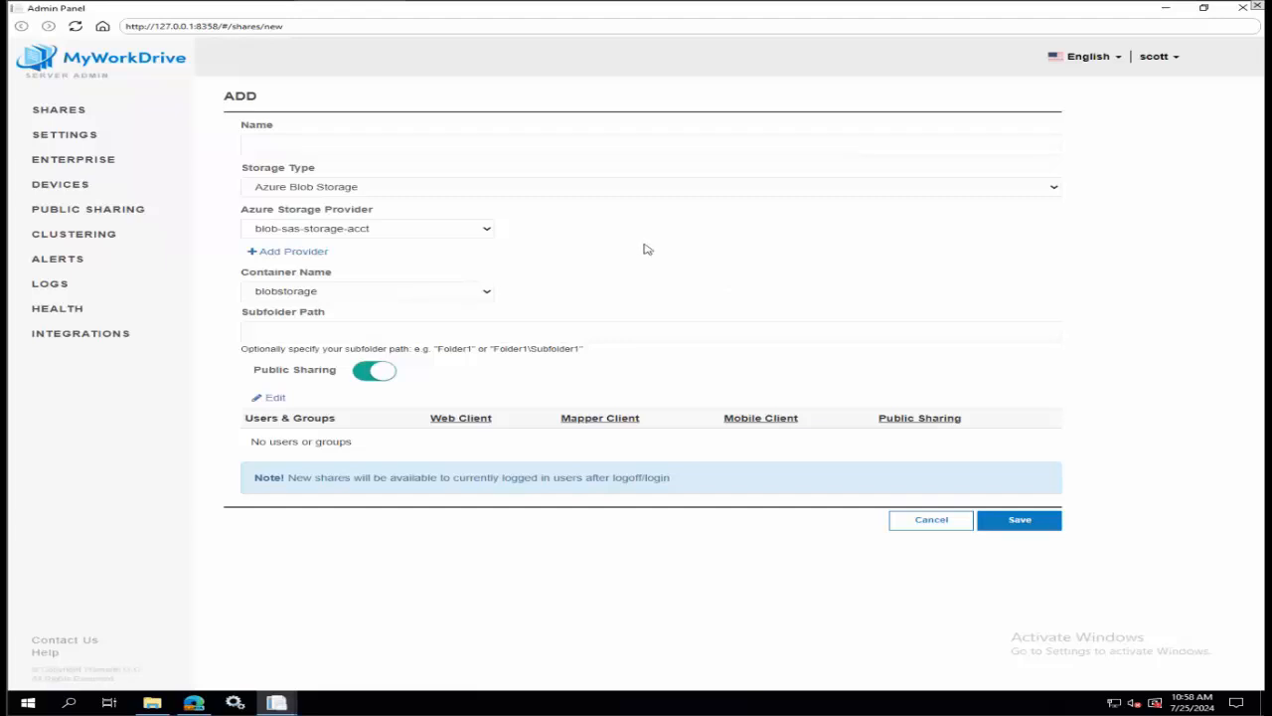
{"action": "left_click", "coordinate": [486, 232]}
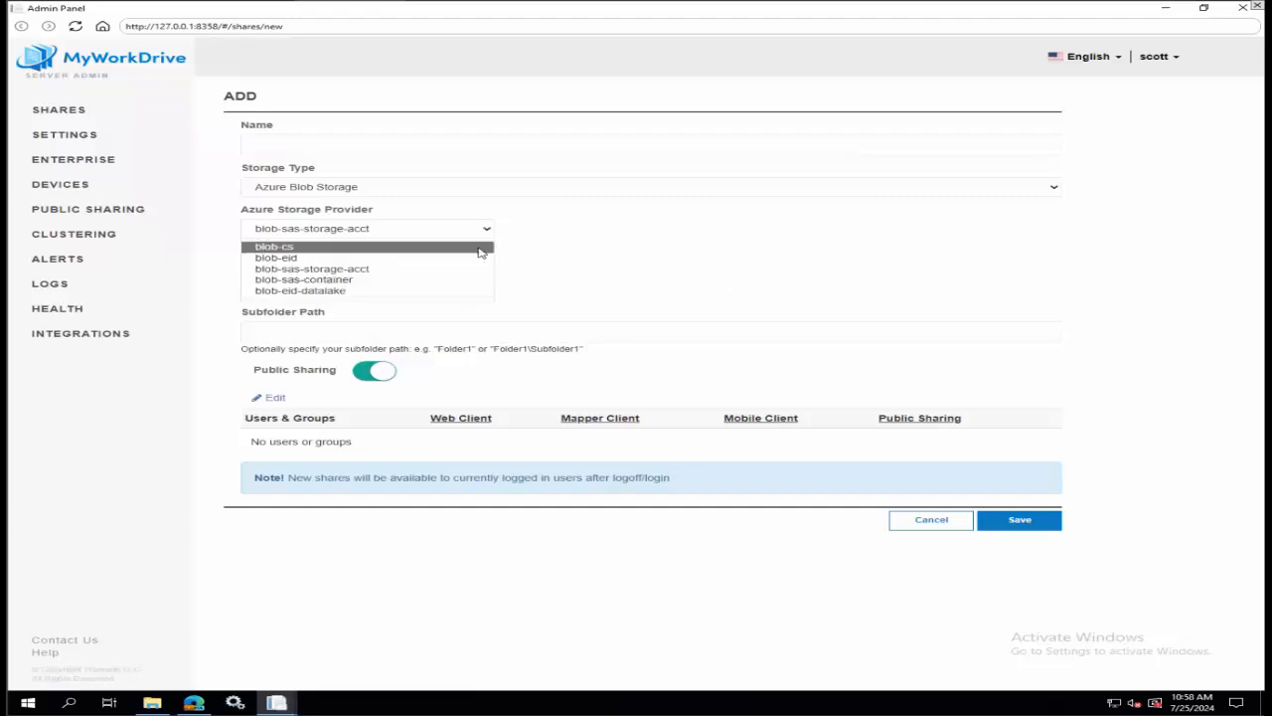
{"action": "left_click", "coordinate": [686, 262]}
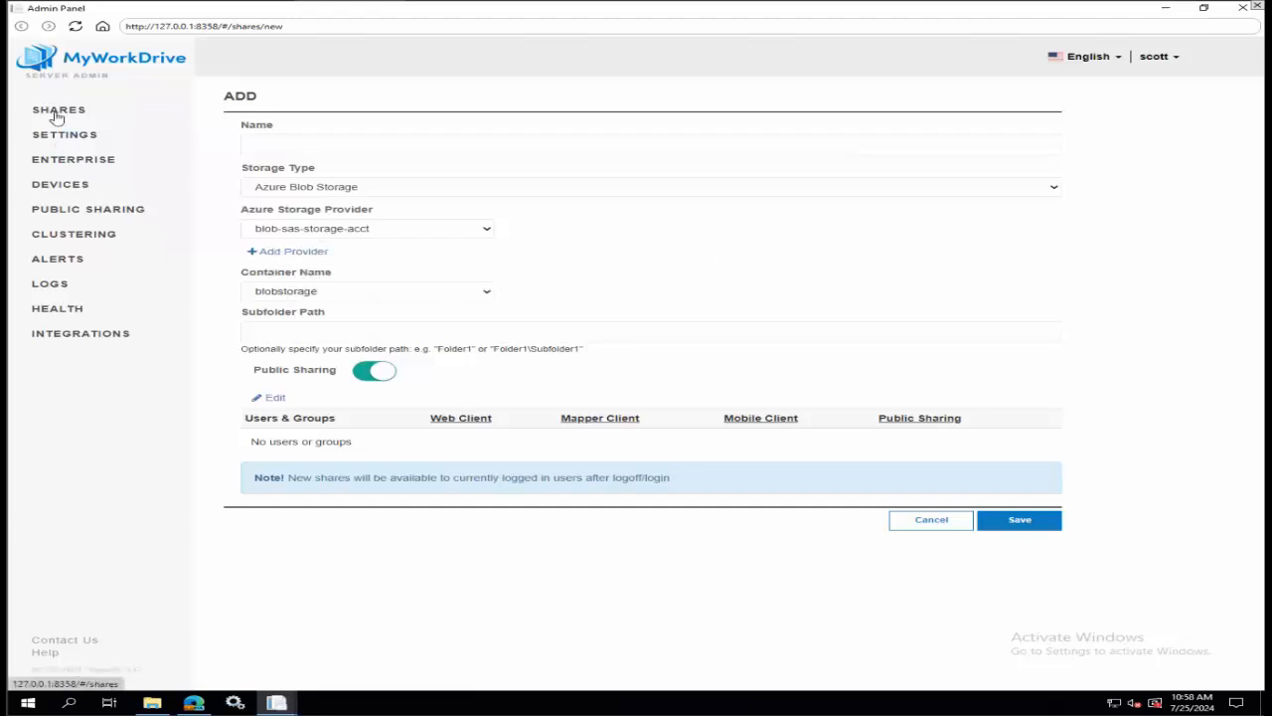
Leave the new share unsaved and review the storage providers among the server's integrations.
{"action": "left_click", "coordinate": [52, 334]}
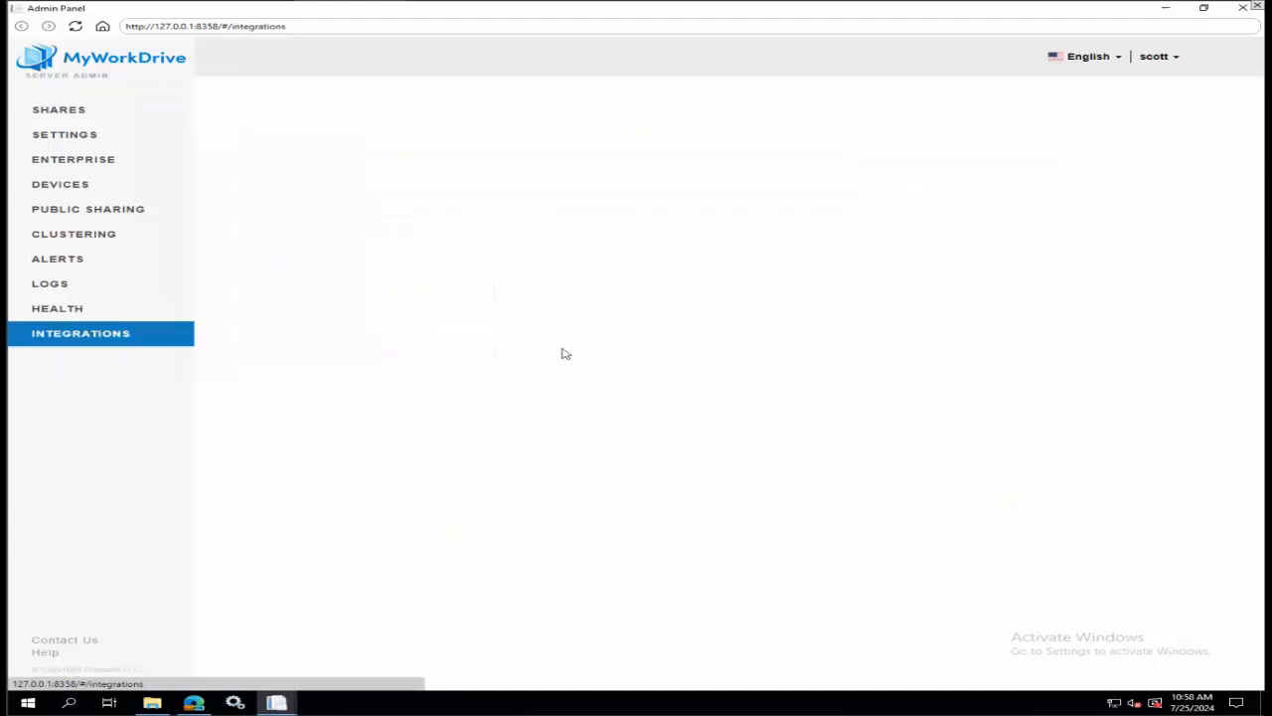
{"action": "scroll", "coordinate": [733, 409], "scroll_direction": "down", "scroll_amount": 1}
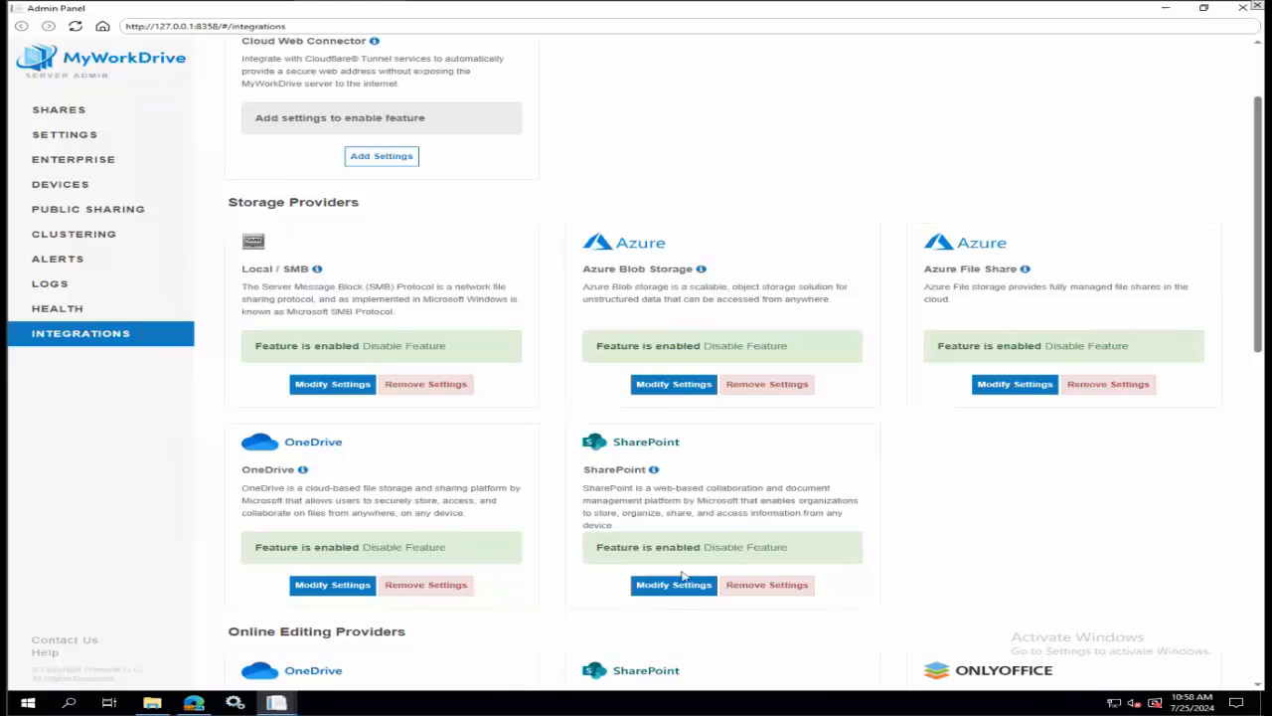
In the server settings, turn Azure File Share Access off and back on.
{"action": "left_click", "coordinate": [58, 136]}
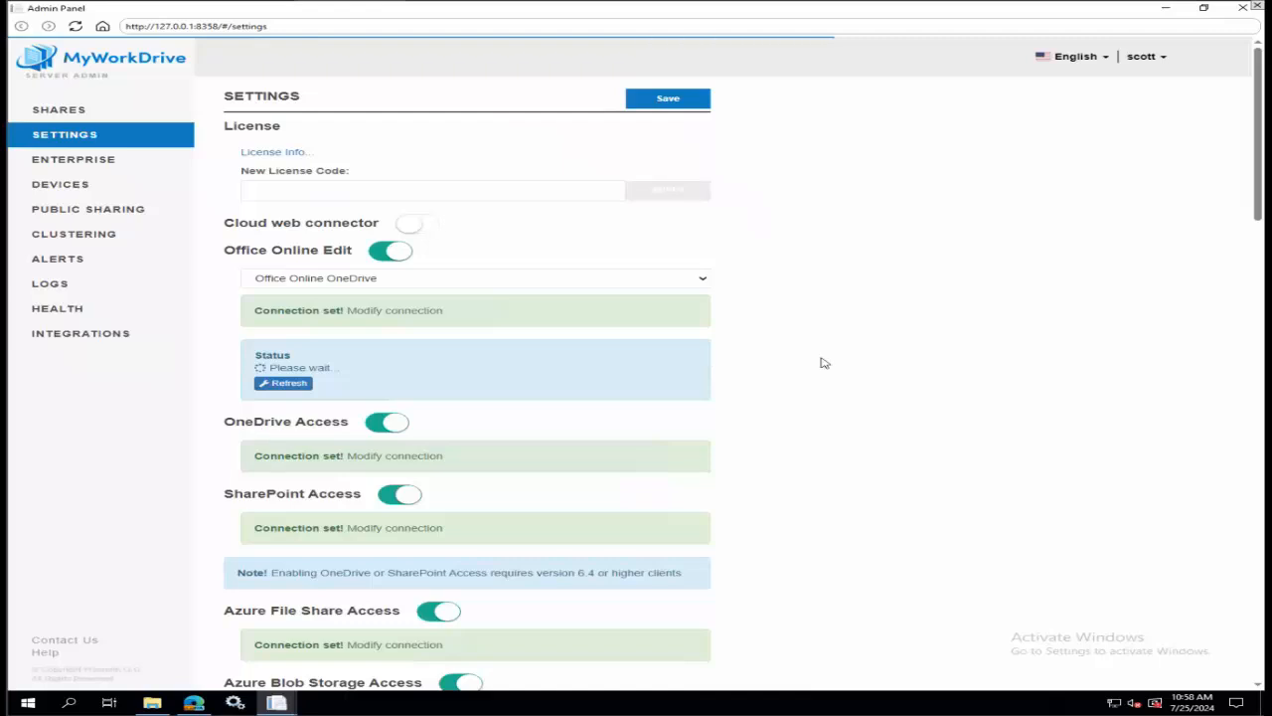
{"action": "scroll", "coordinate": [821, 361], "scroll_direction": "down", "scroll_amount": 1}
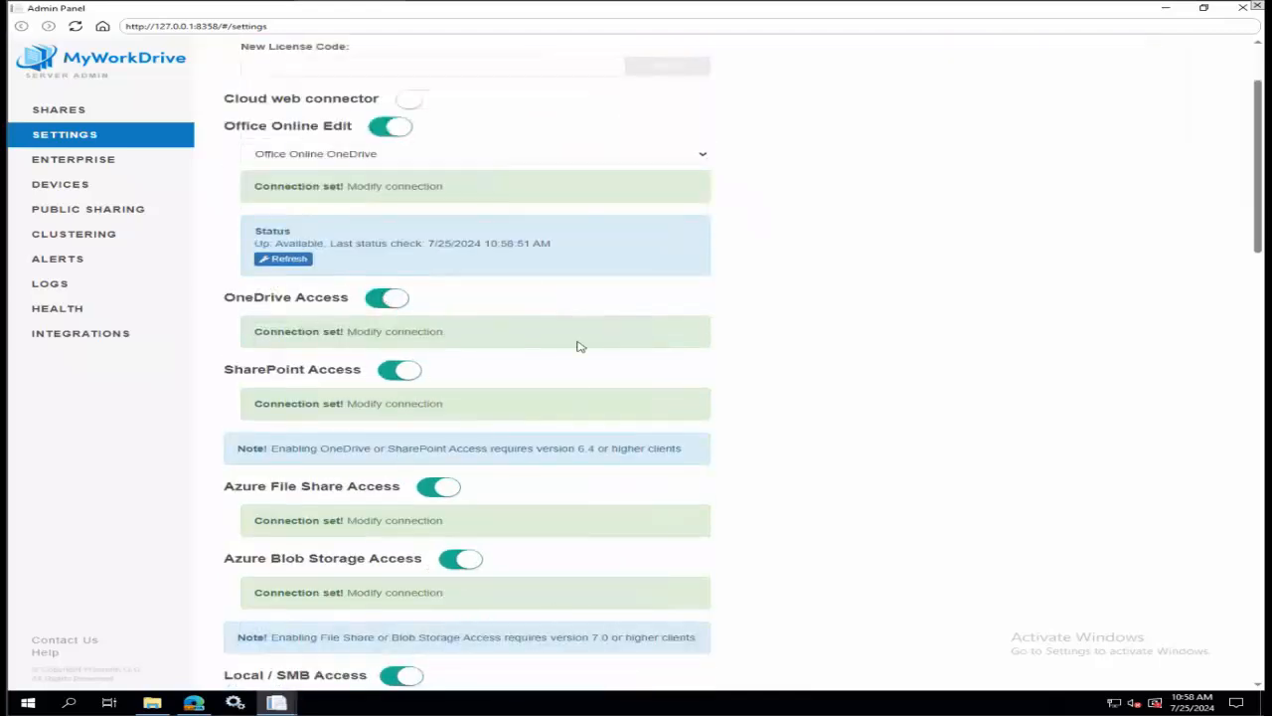
{"action": "scroll", "coordinate": [576, 346], "scroll_direction": "down", "scroll_amount": 1}
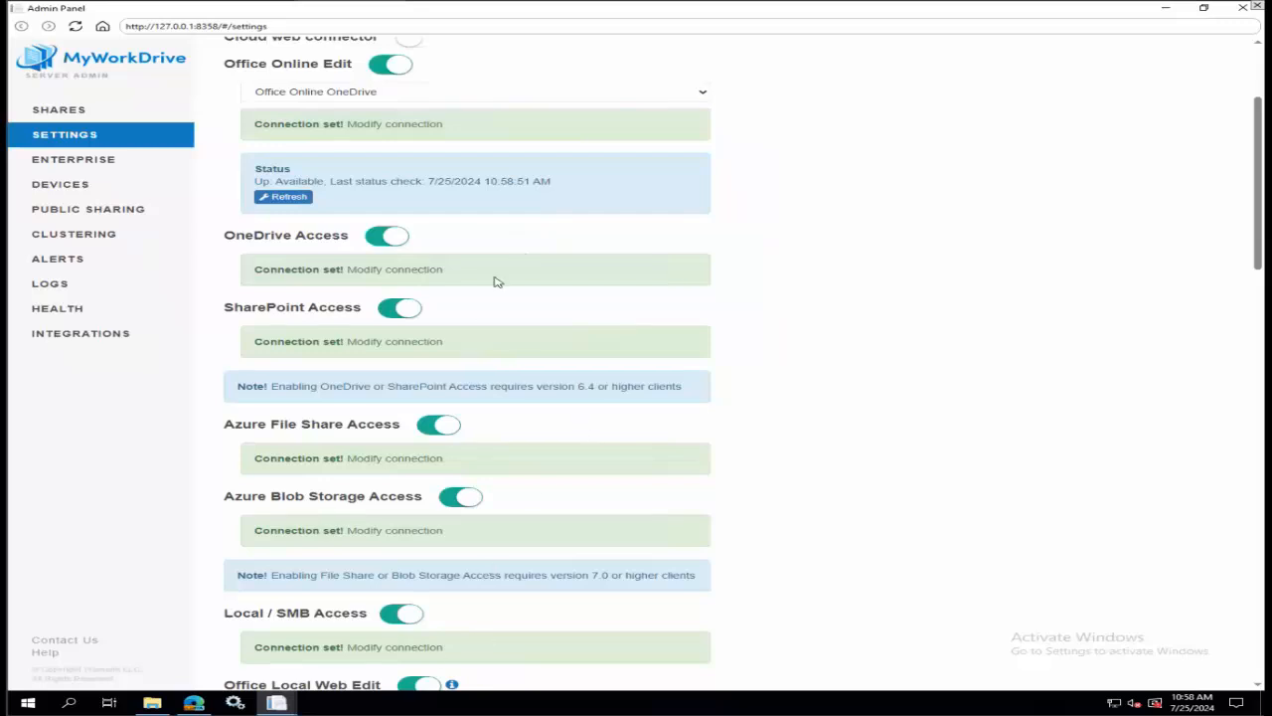
{"action": "left_click", "coordinate": [434, 426]}
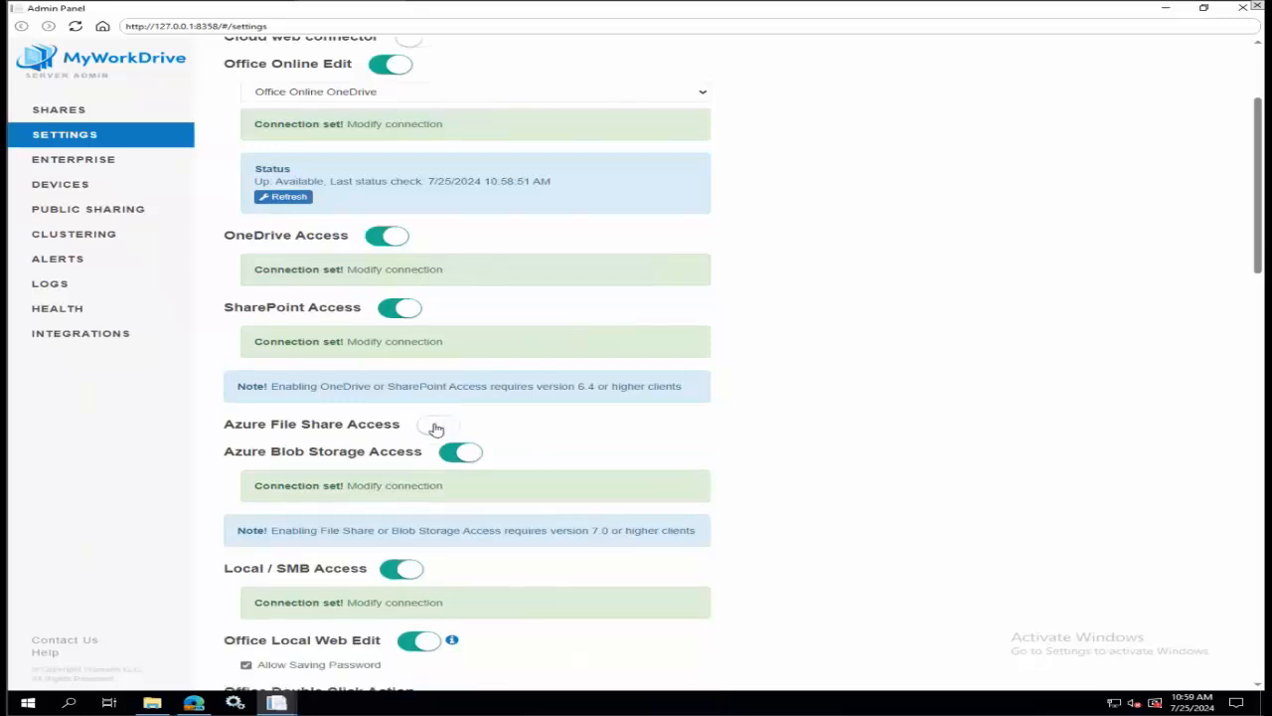
{"action": "left_click", "coordinate": [435, 426]}
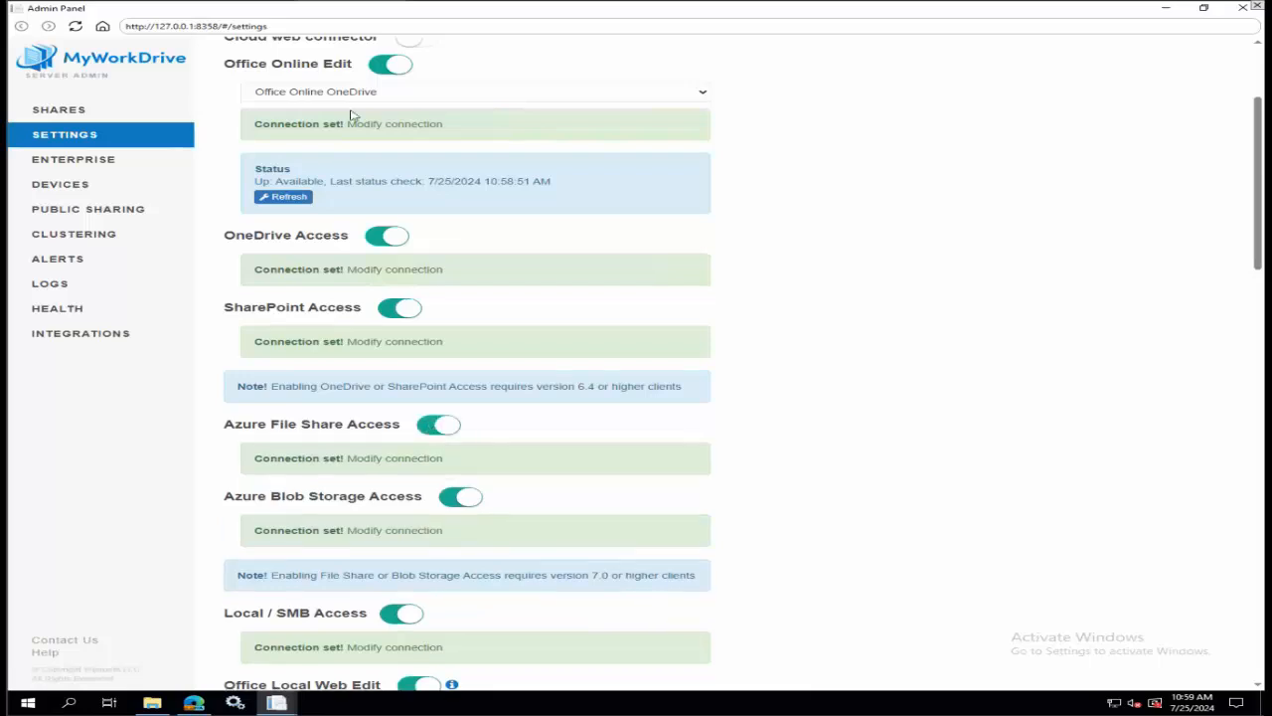
Start another new share and compare the OneDrive and SharePoint storage types, ending on SharePoint.
{"action": "left_click", "coordinate": [47, 109]}
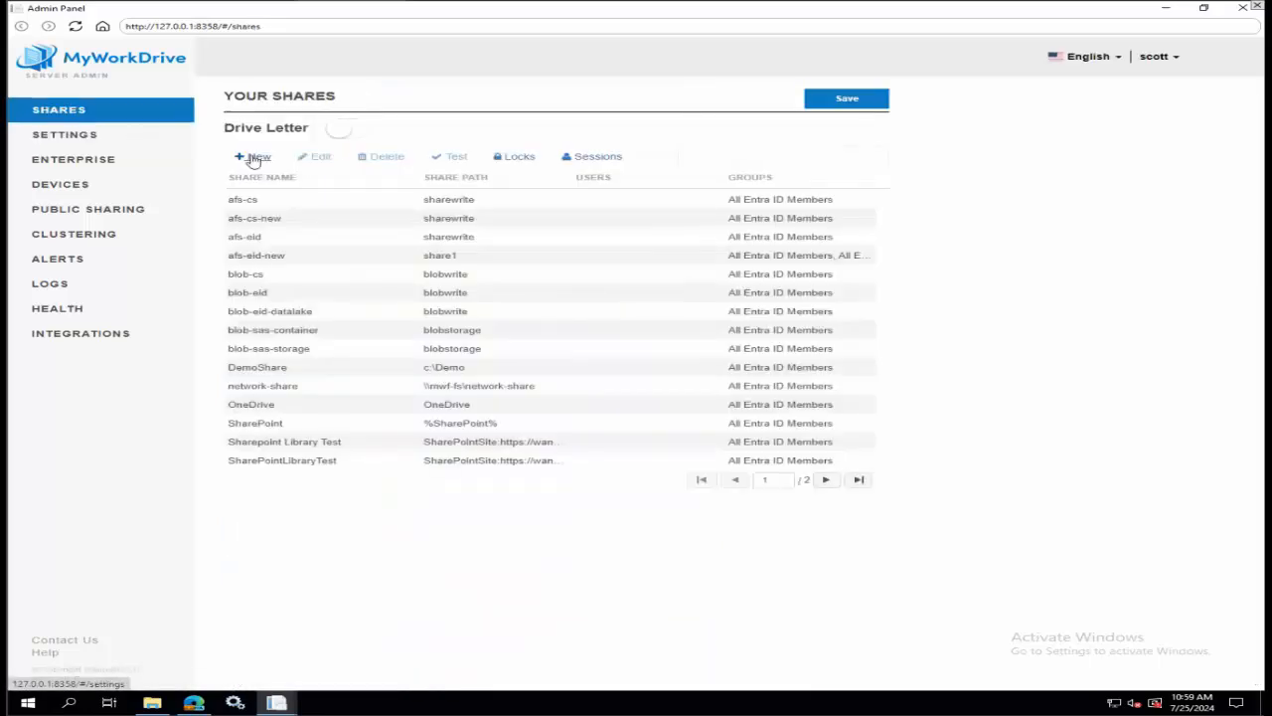
{"action": "left_click", "coordinate": [253, 156]}
{"action": "left_click", "coordinate": [298, 186]}
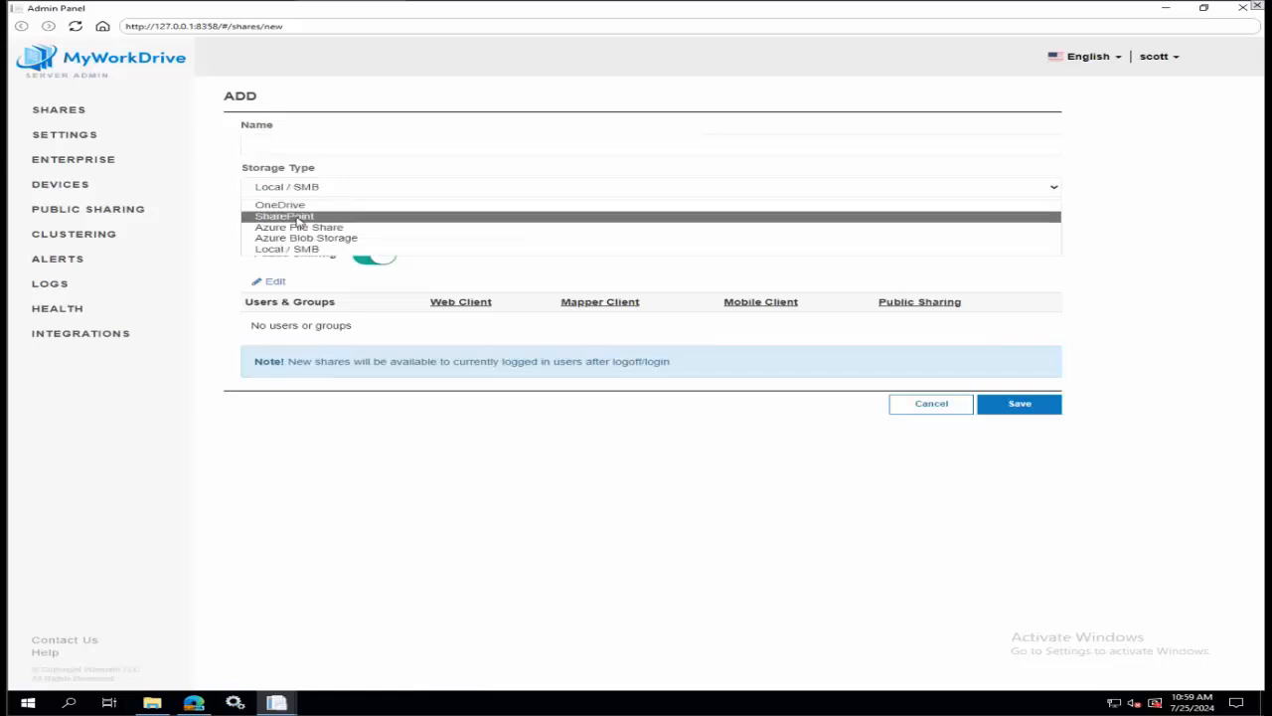
{"action": "left_click", "coordinate": [303, 203]}
{"action": "left_click", "coordinate": [315, 193]}
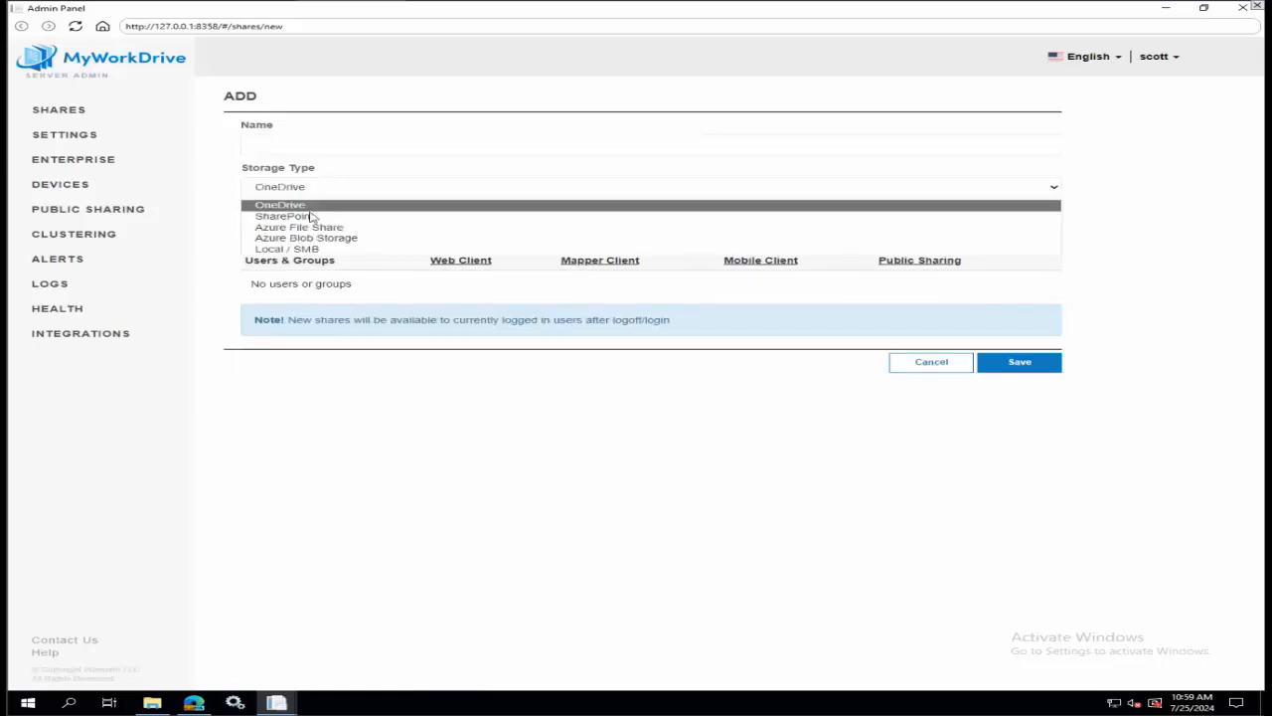
{"action": "left_click", "coordinate": [315, 216]}
{"action": "left_click", "coordinate": [319, 186]}
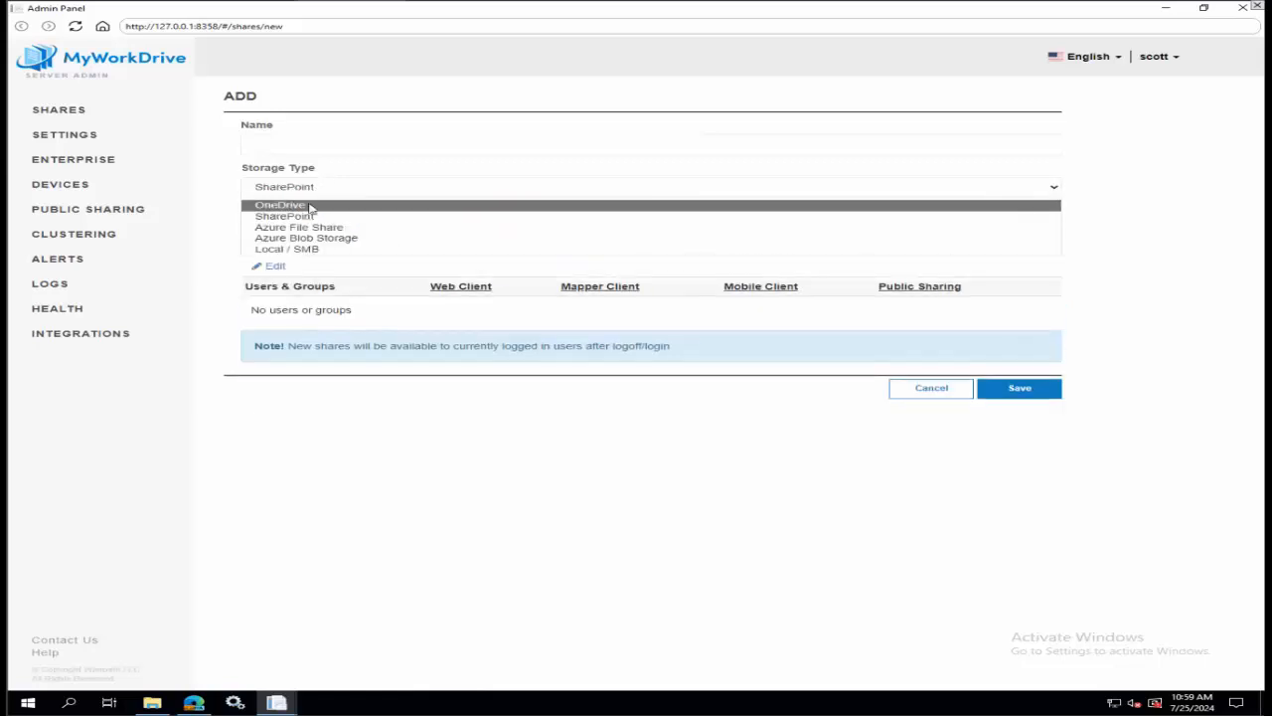
{"action": "left_click", "coordinate": [312, 204]}
{"action": "left_click", "coordinate": [309, 186]}
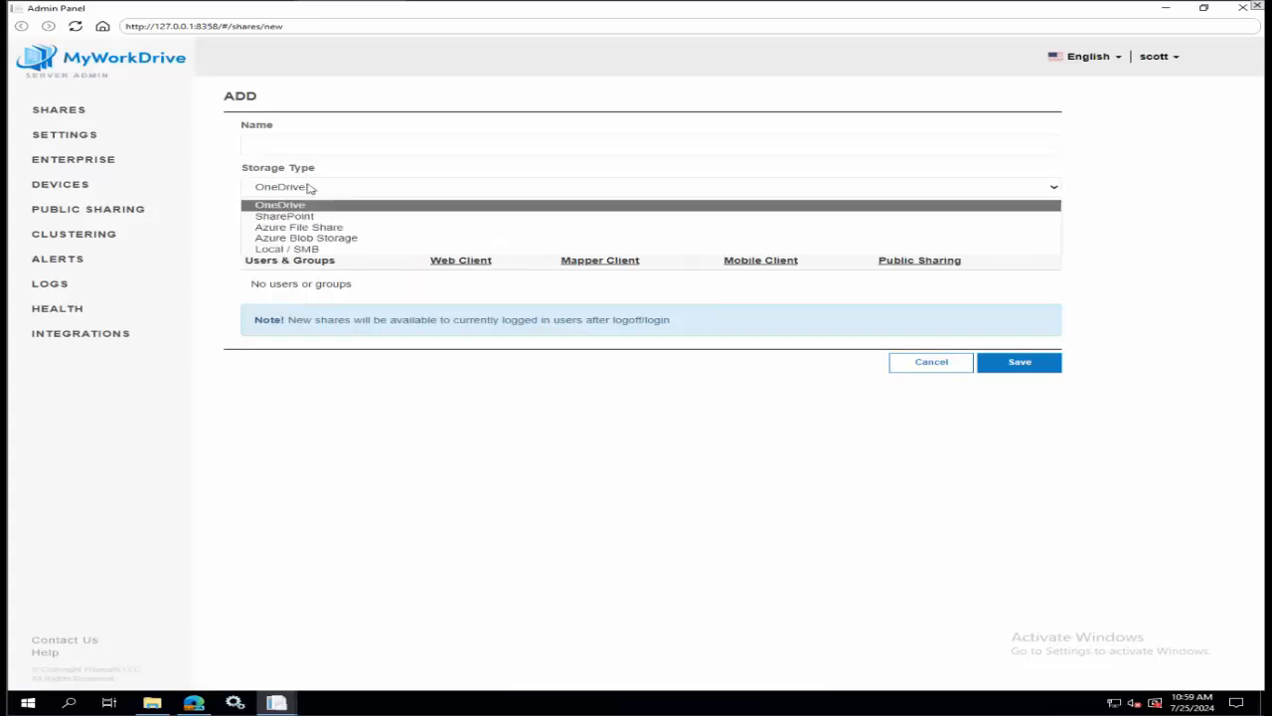
{"action": "left_click", "coordinate": [305, 208]}
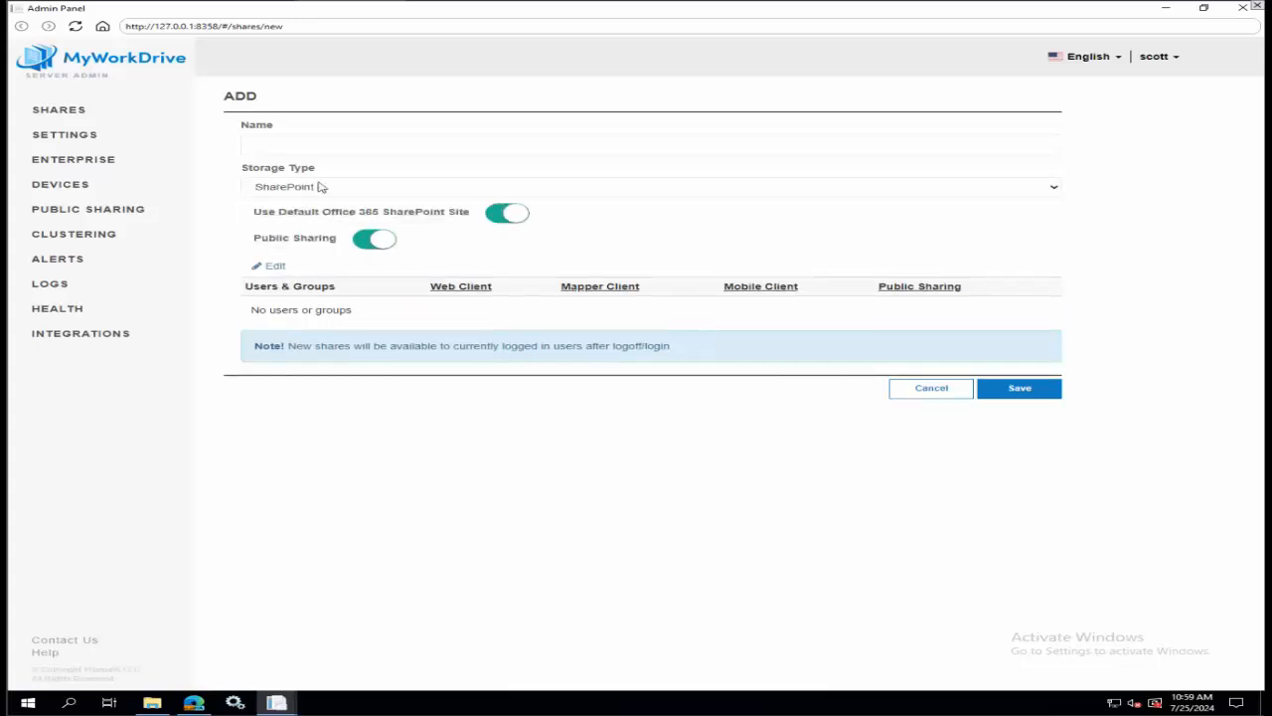
Disable Use Default Office 365 SharePoint Site for the new share and go through the library name and subfolder path fields.
{"action": "left_click", "coordinate": [516, 215]}
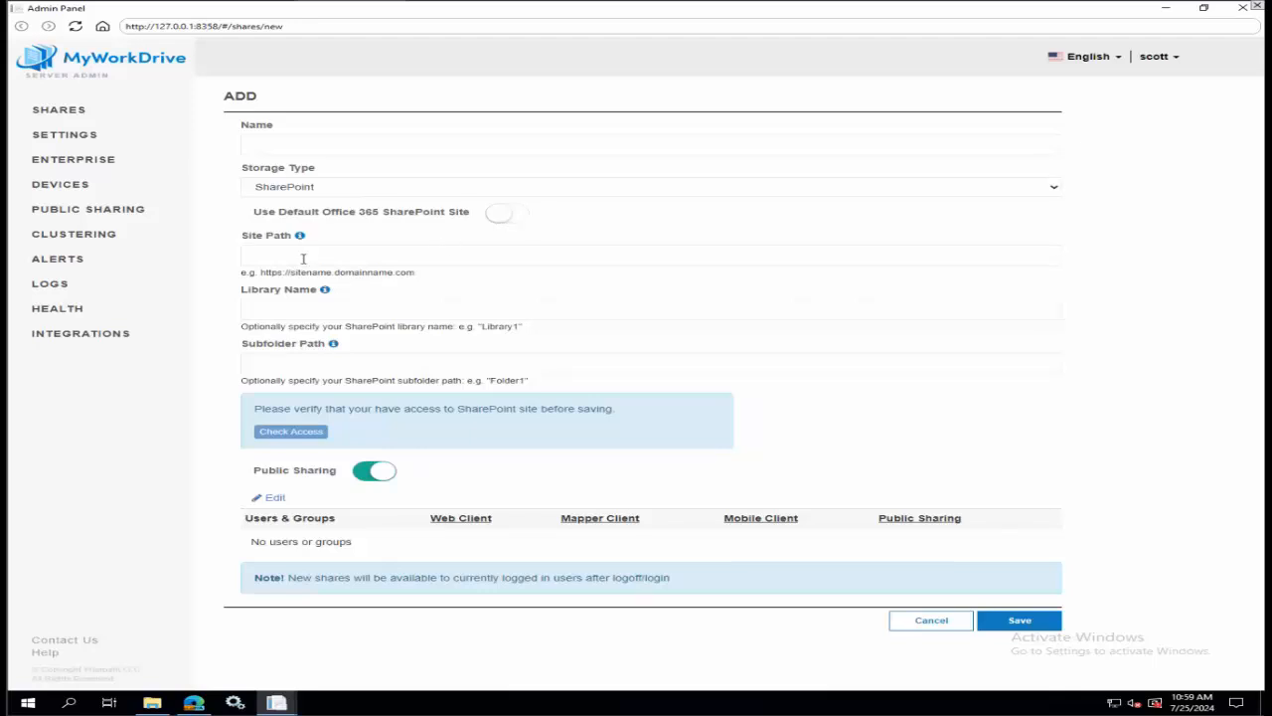
{"action": "left_click", "coordinate": [280, 310]}
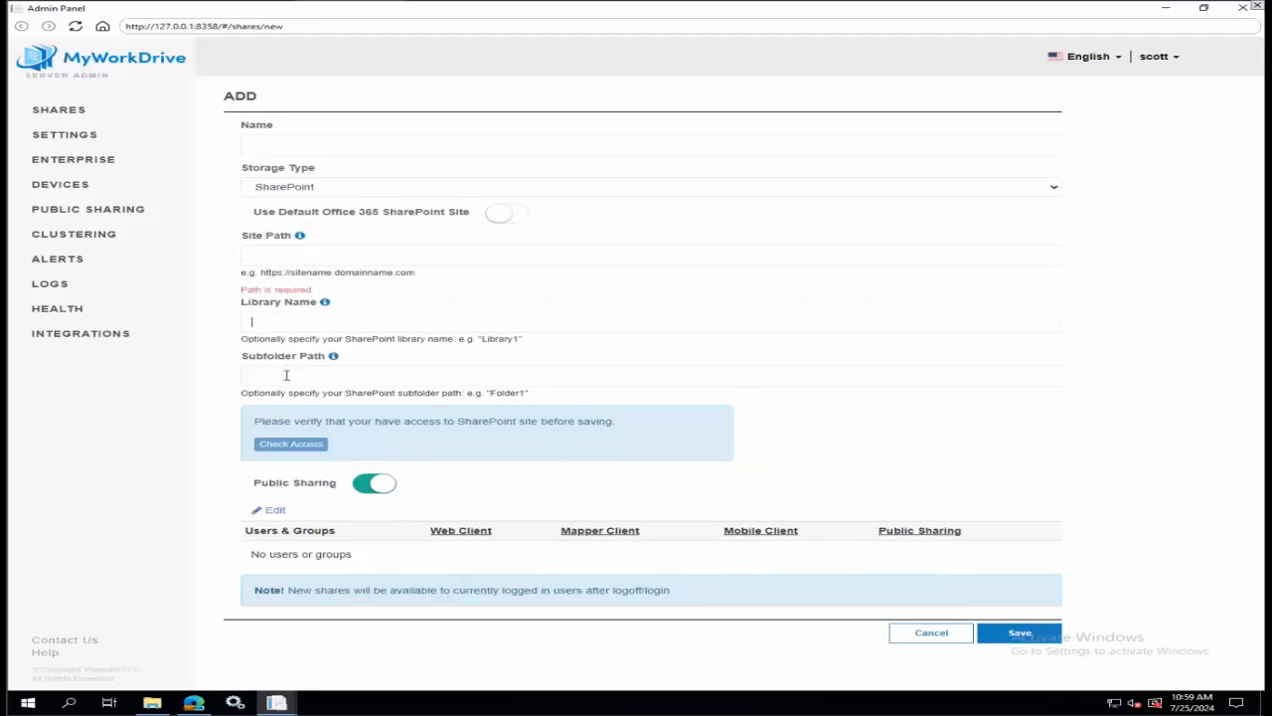
{"action": "left_click", "coordinate": [286, 375]}
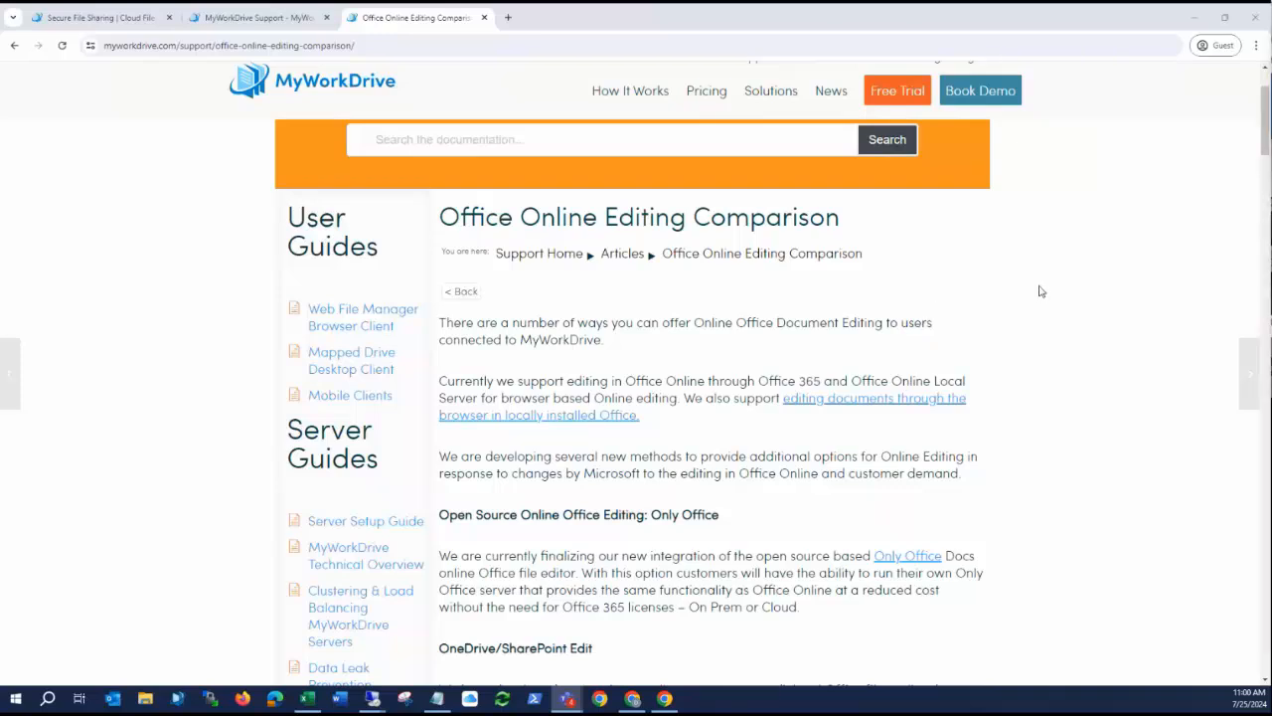
Switch to the browser and examine the Office Online Editing Comparison article, including its introduction and the chart of editing options.
{"action": "scroll", "coordinate": [1040, 289], "scroll_direction": "down", "scroll_amount": 1}
{"action": "scroll", "coordinate": [1041, 288], "scroll_direction": "up", "scroll_amount": 1}
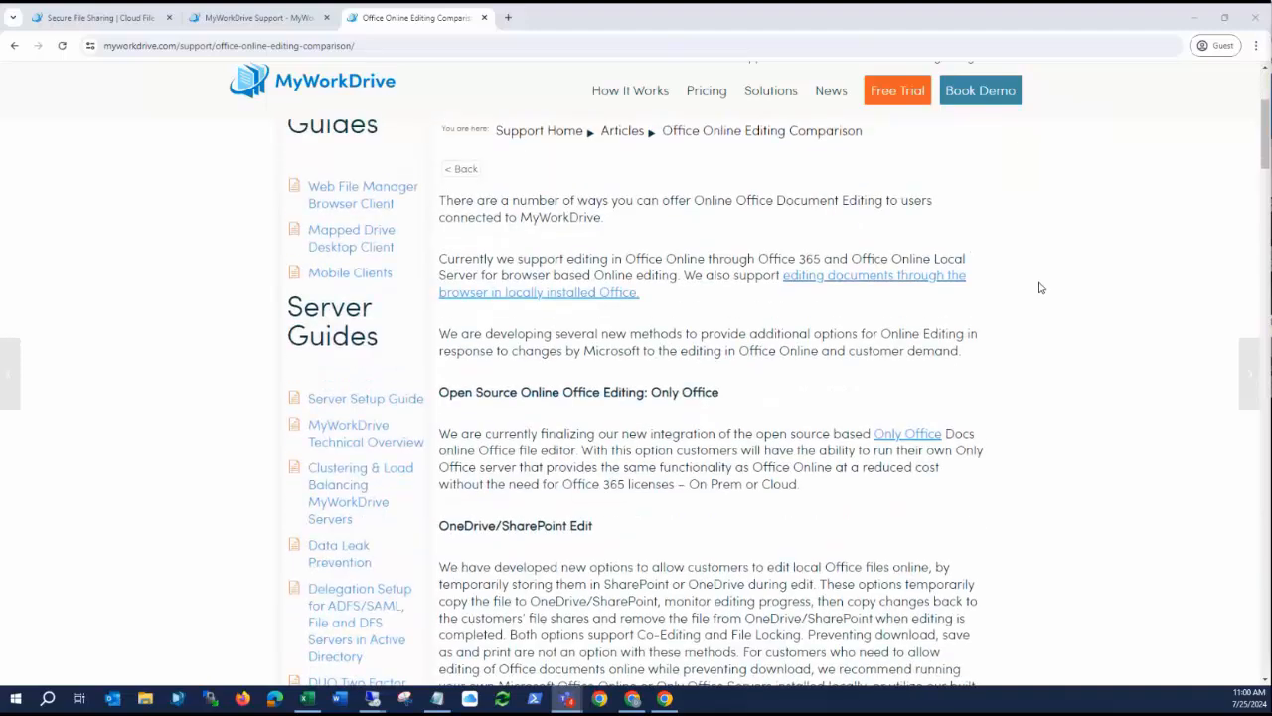
{"action": "scroll", "coordinate": [1050, 296], "scroll_direction": "down", "scroll_amount": 2}
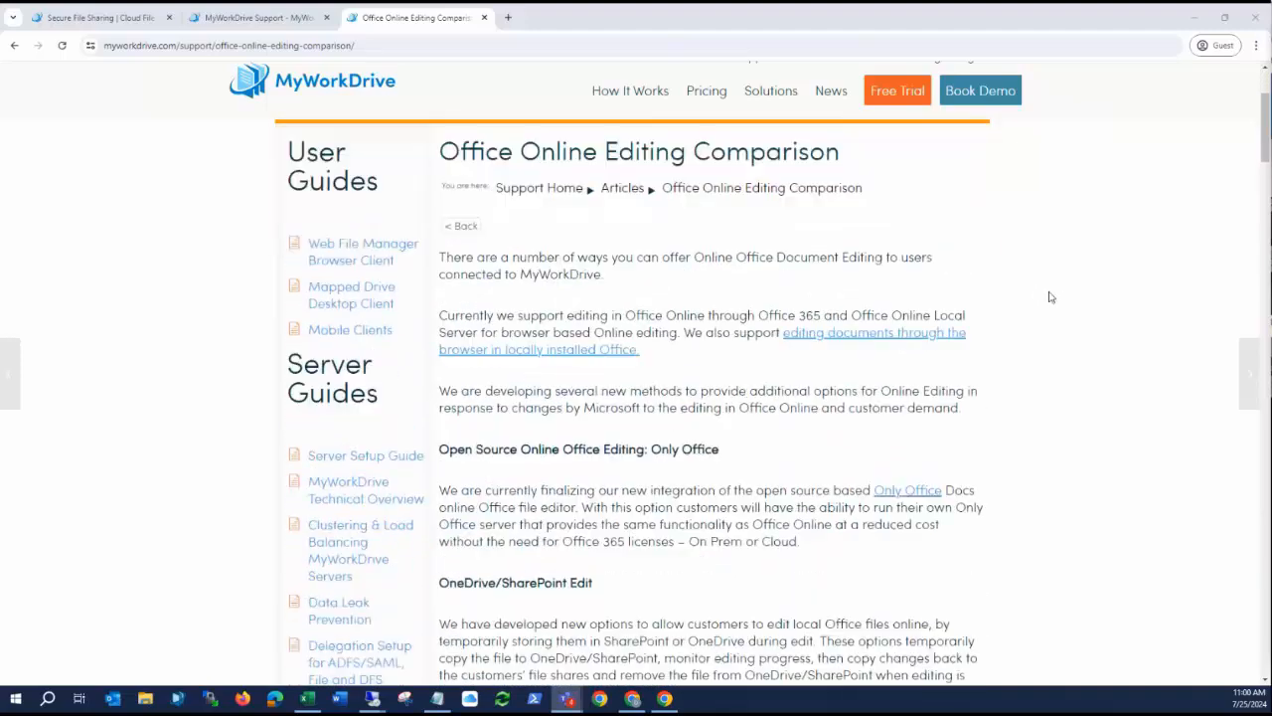
{"action": "scroll", "coordinate": [1050, 296], "scroll_direction": "down", "scroll_amount": 2}
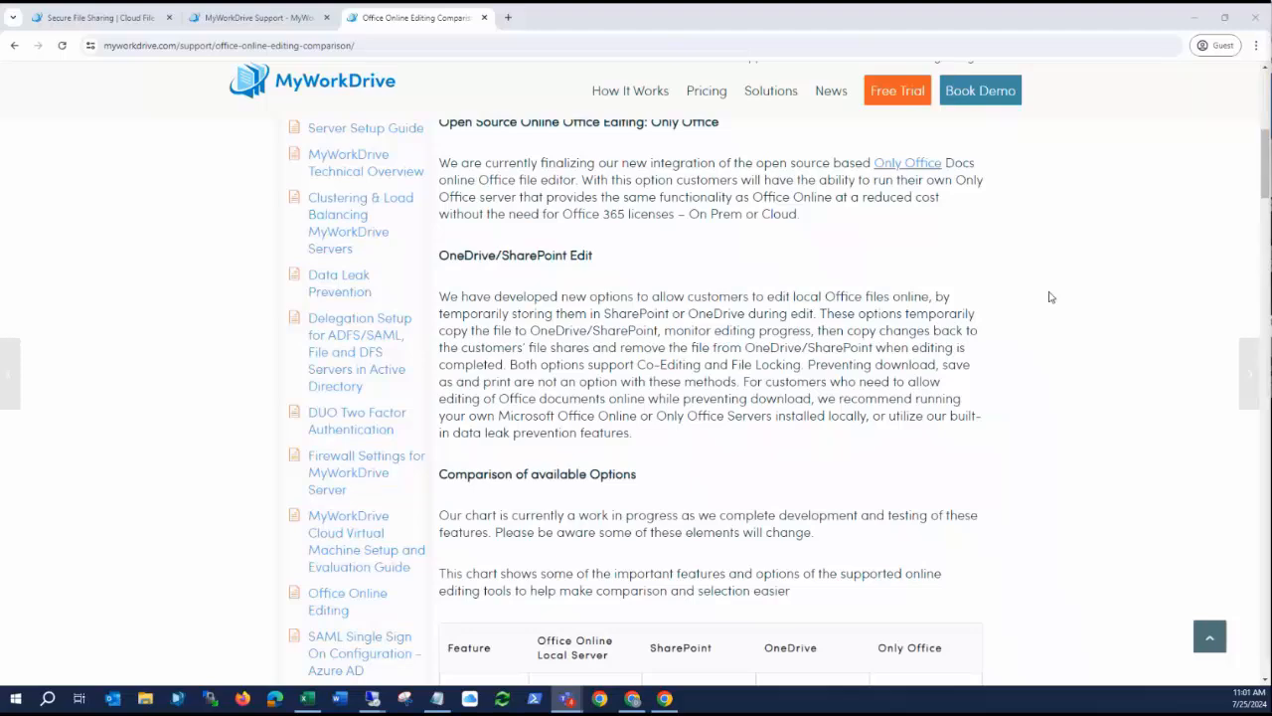
{"action": "scroll", "coordinate": [1051, 297], "scroll_direction": "up", "scroll_amount": 3}
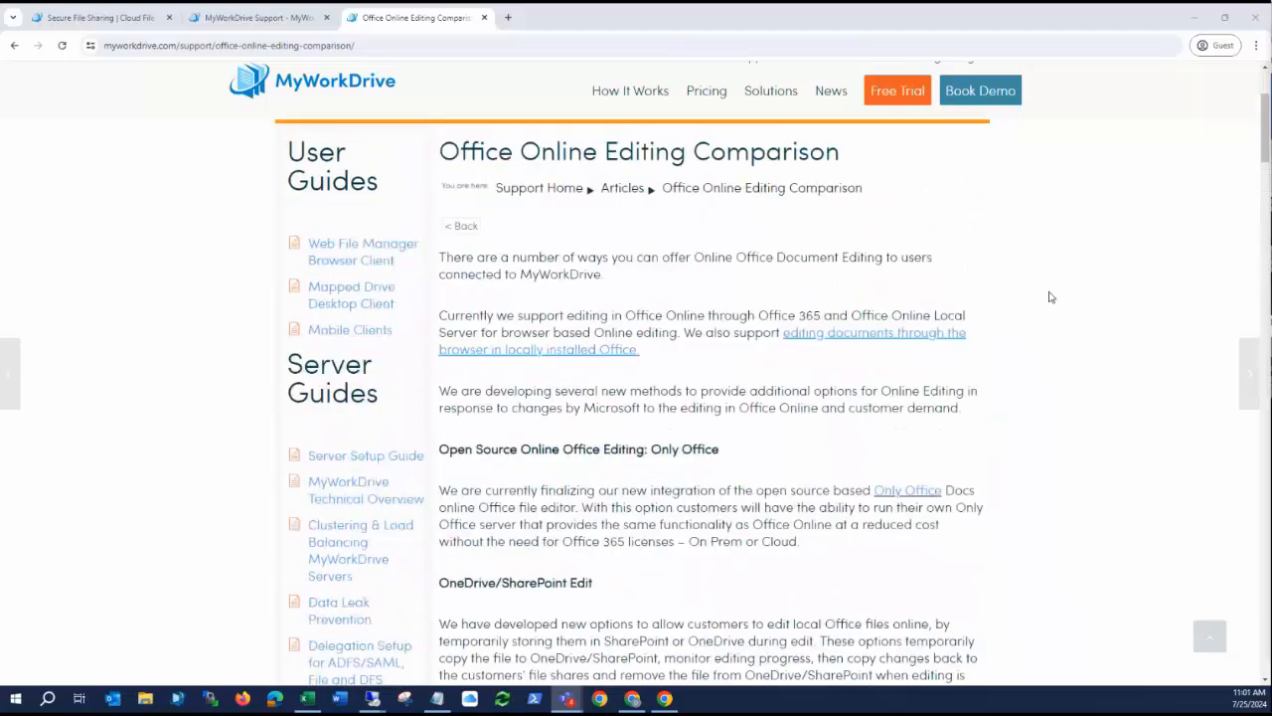
{"action": "scroll", "coordinate": [1051, 296], "scroll_direction": "down", "scroll_amount": 2}
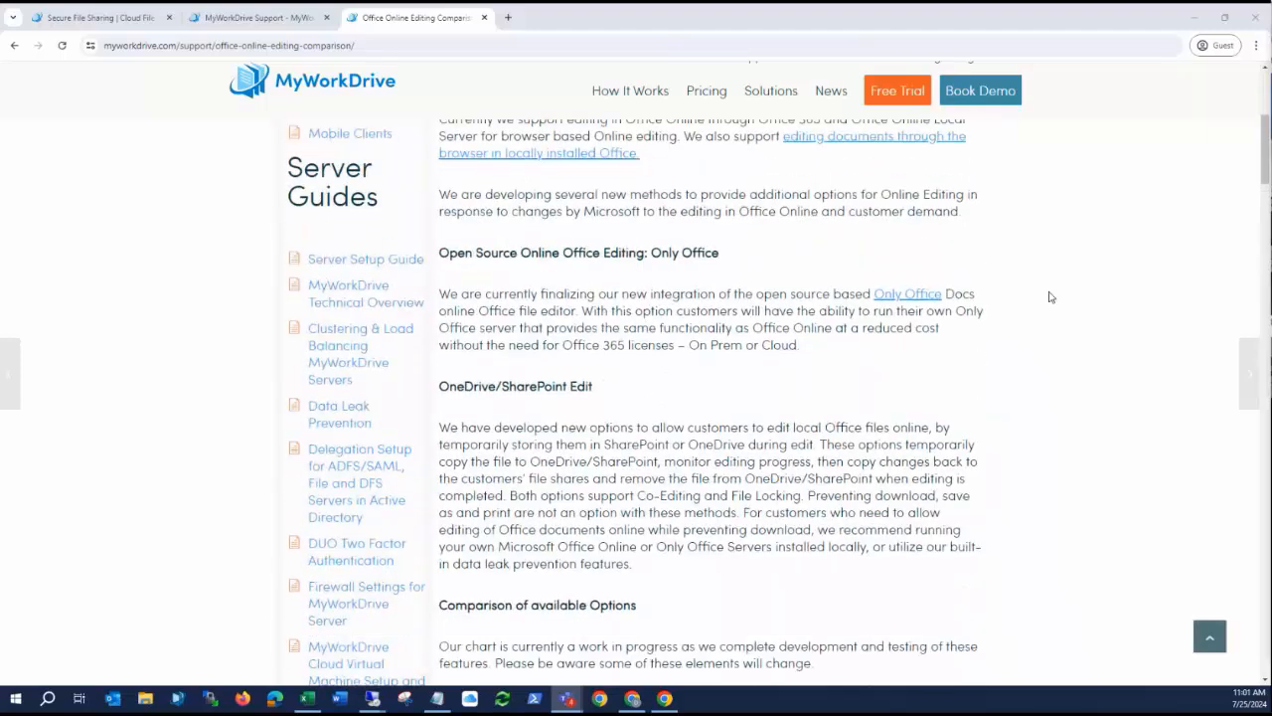
{"action": "scroll", "coordinate": [1050, 296], "scroll_direction": "up", "scroll_amount": 1}
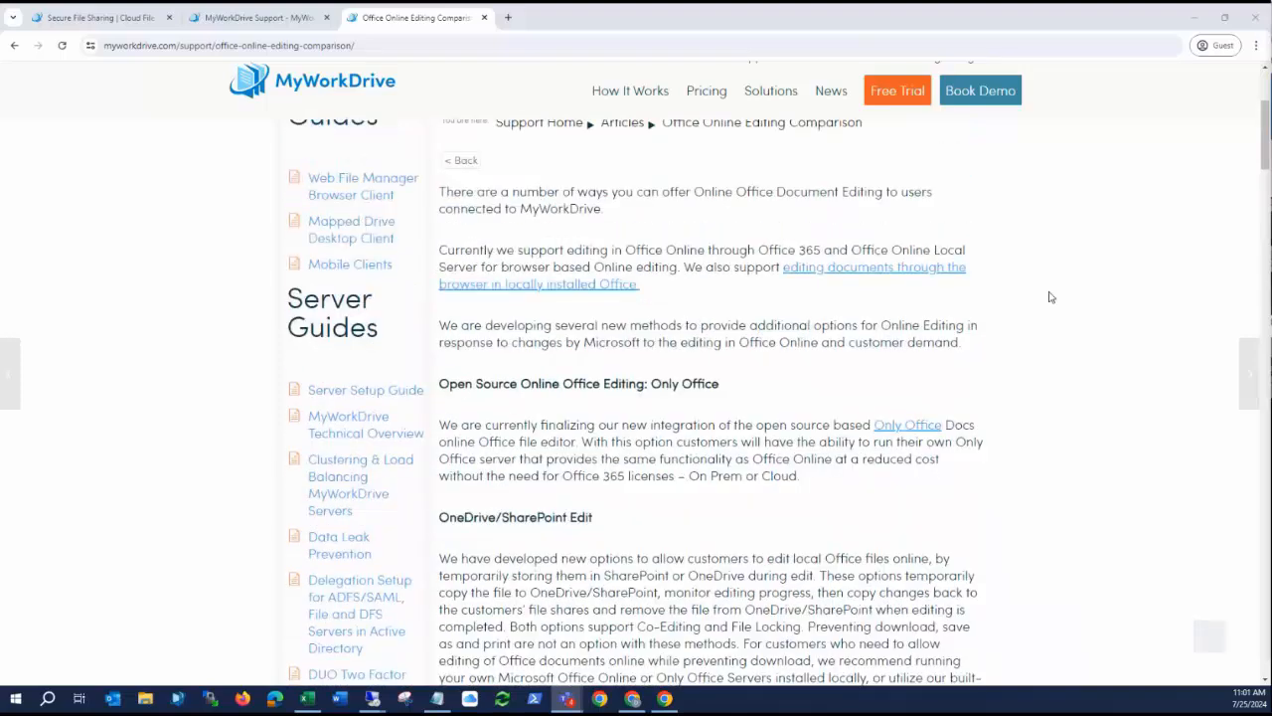
{"action": "scroll", "coordinate": [1050, 297], "scroll_direction": "down", "scroll_amount": 7}
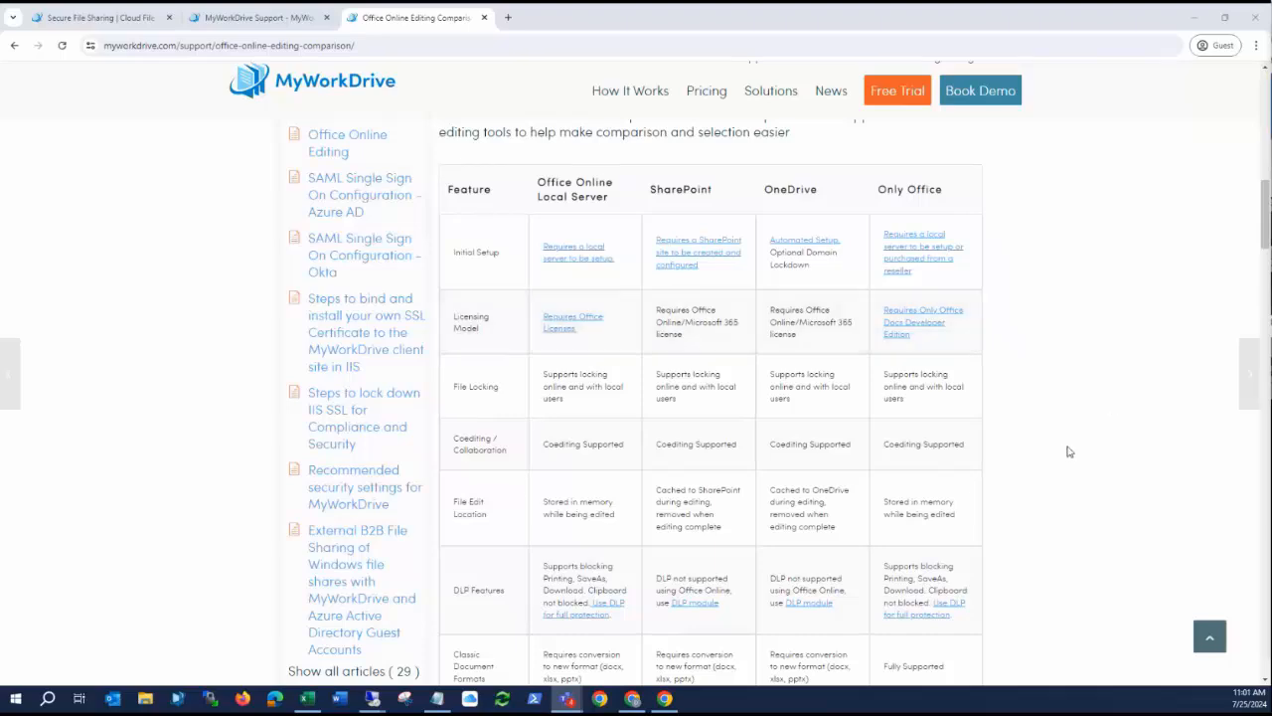
{"action": "scroll", "coordinate": [1070, 449], "scroll_direction": "down", "scroll_amount": 2}
{"action": "scroll", "coordinate": [1070, 446], "scroll_direction": "up", "scroll_amount": 3}
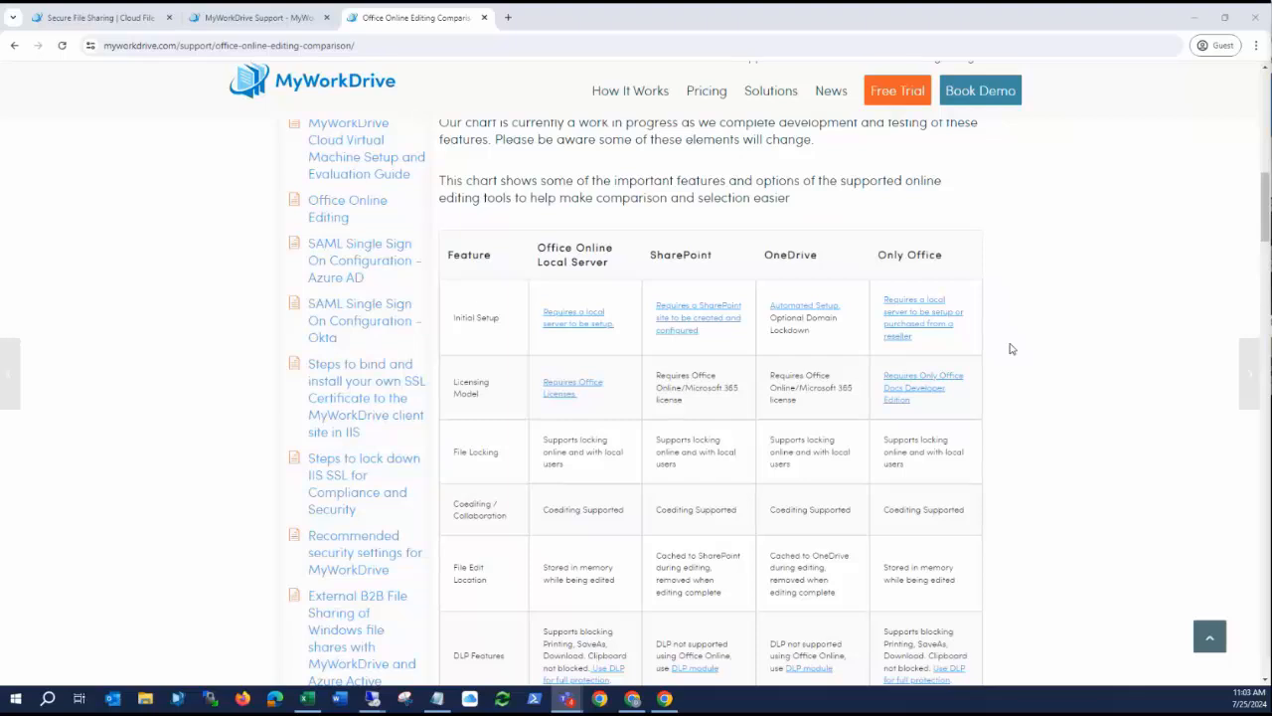
Examine the remaining rows of the office editing comparison chart, from DLP features down to server version, and return to its start.
{"action": "scroll", "coordinate": [1011, 348], "scroll_direction": "down", "scroll_amount": 3}
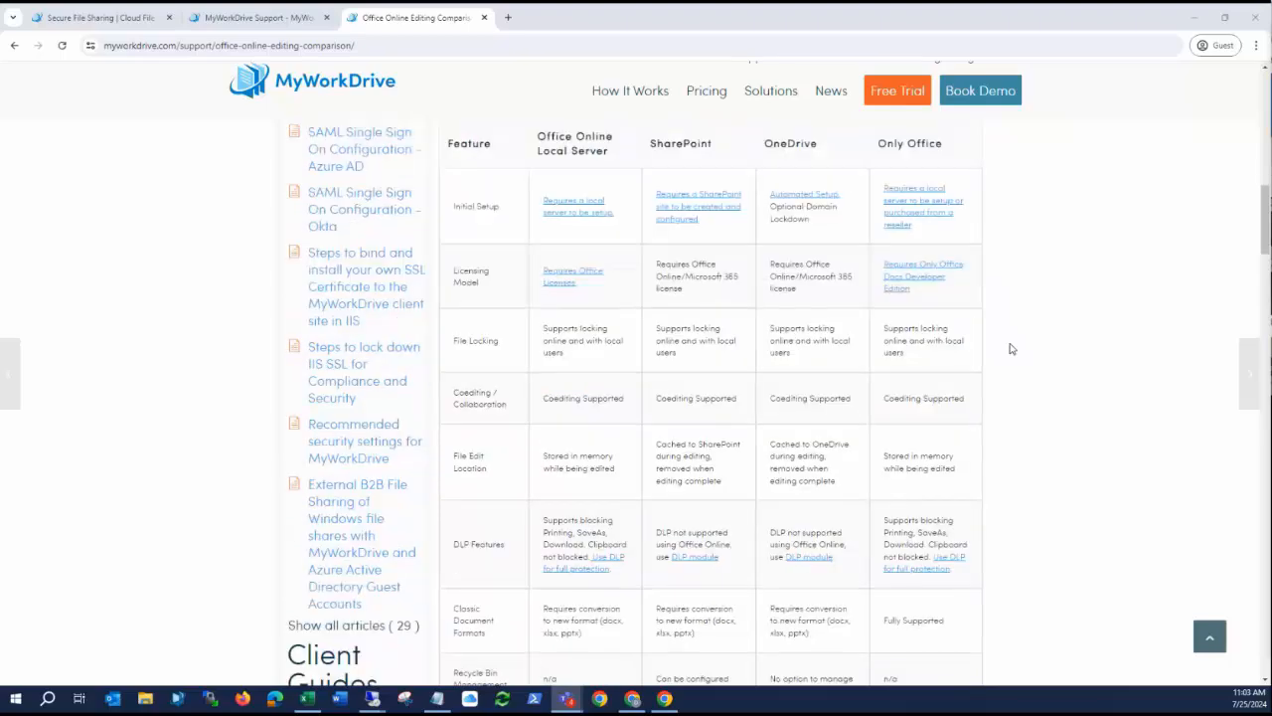
{"action": "scroll", "coordinate": [1011, 348], "scroll_direction": "down", "scroll_amount": 2}
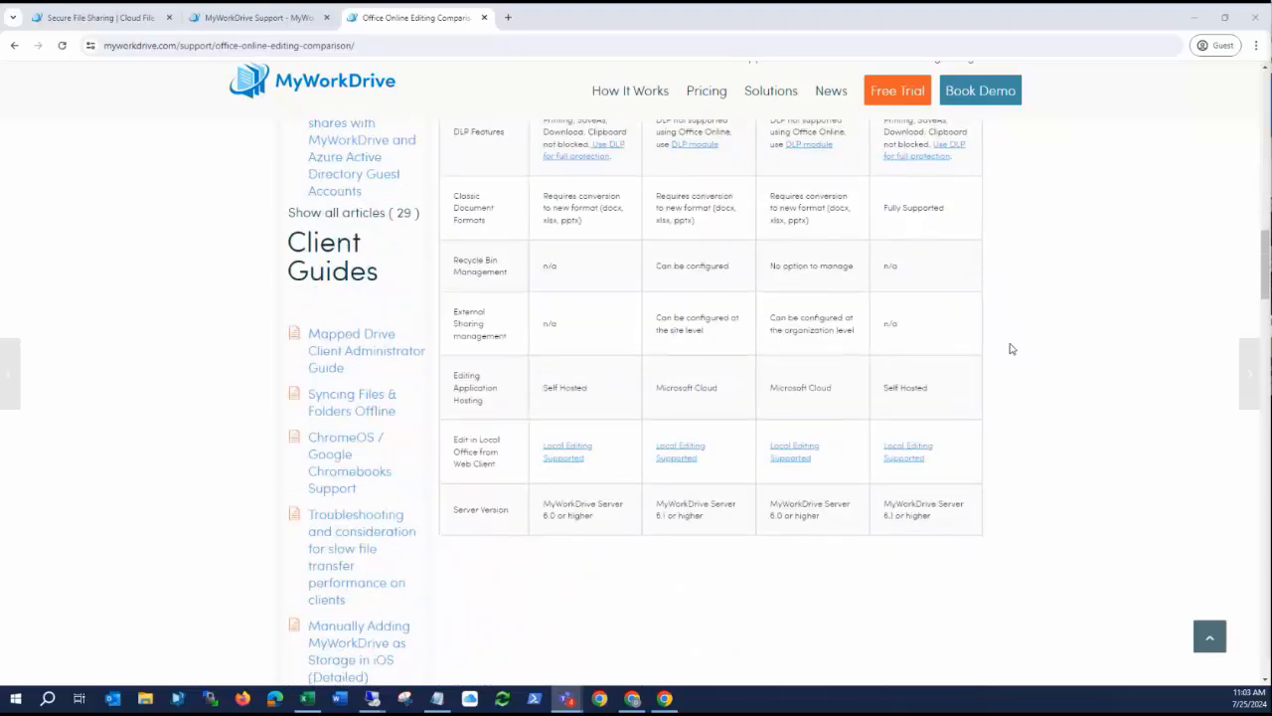
{"action": "scroll", "coordinate": [1010, 348], "scroll_direction": "up", "scroll_amount": 3}
{"action": "scroll", "coordinate": [1011, 348], "scroll_direction": "up", "scroll_amount": 3}
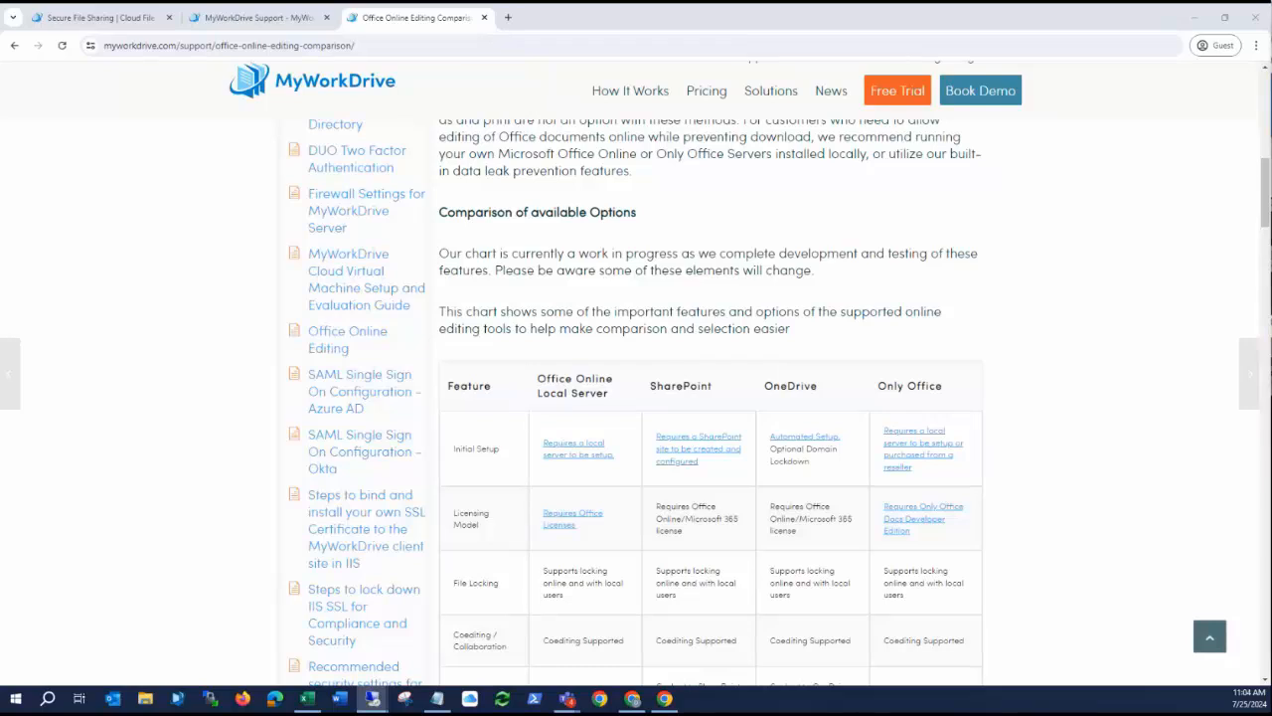
Switch to the MyWorkDrive Admin Panel in the remote session and log in as administrator with the account password.
{"action": "left_click_drag", "start_coordinate": [1271, 103], "coordinate": [659, 31]}
{"action": "left_click", "coordinate": [1165, 22]}
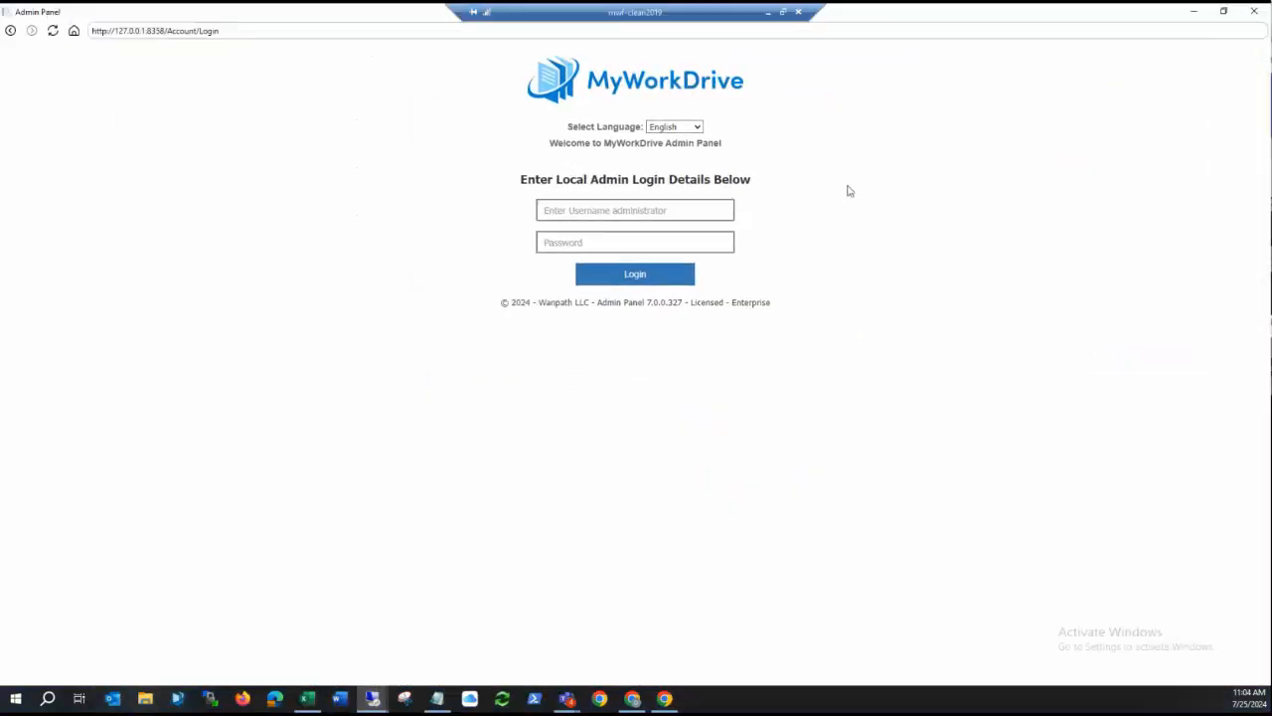
{"action": "left_click", "coordinate": [642, 211]}
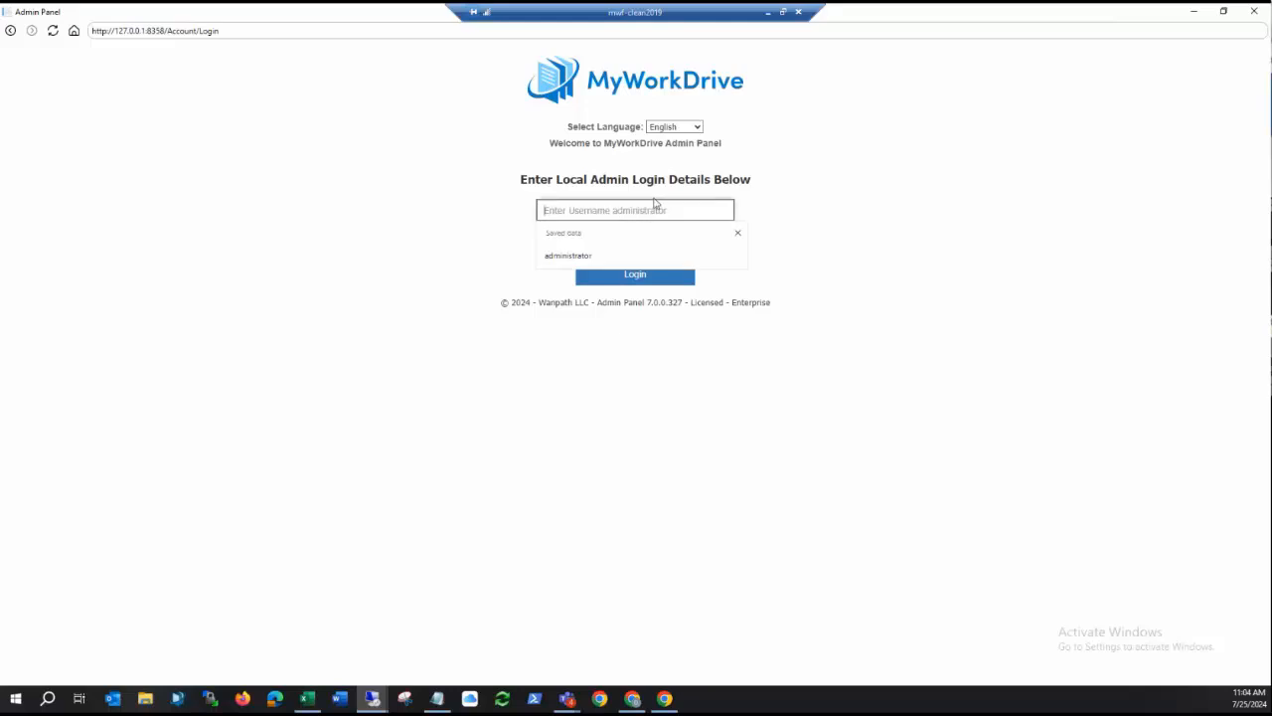
{"action": "left_click", "coordinate": [592, 255]}
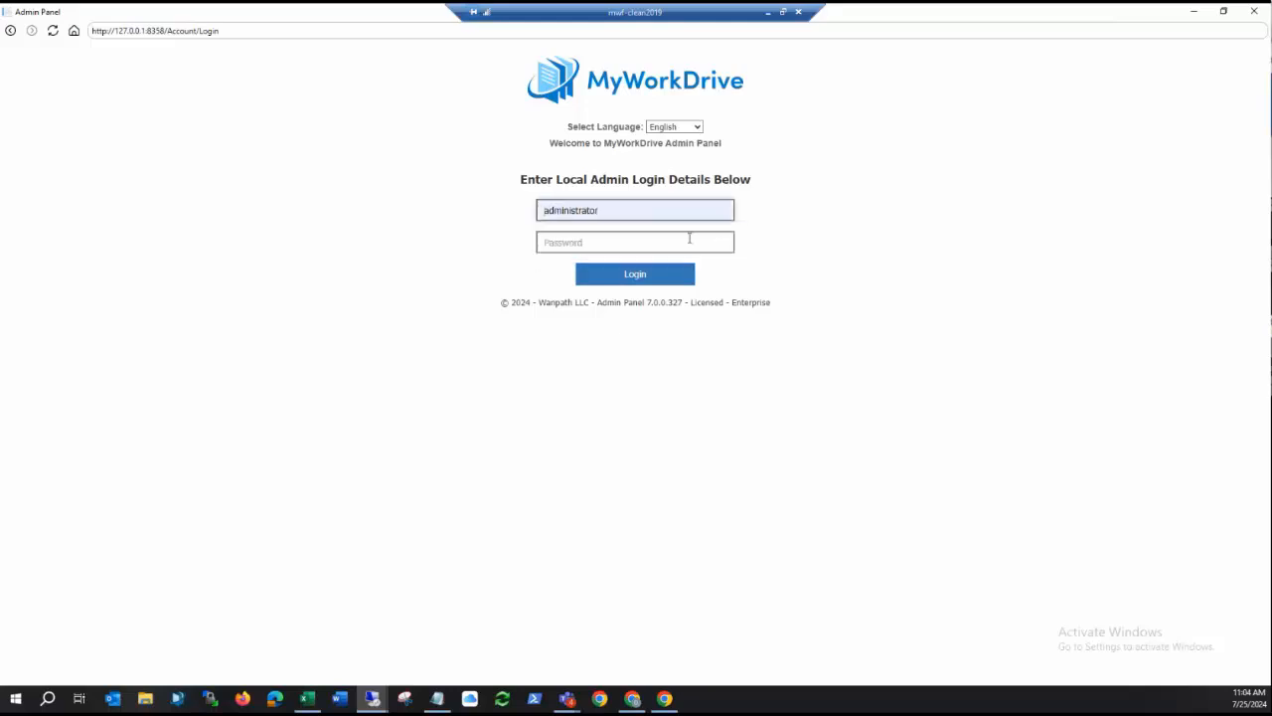
{"action": "left_click", "coordinate": [689, 238]}
{"action": "type", "text": "•••••••"}
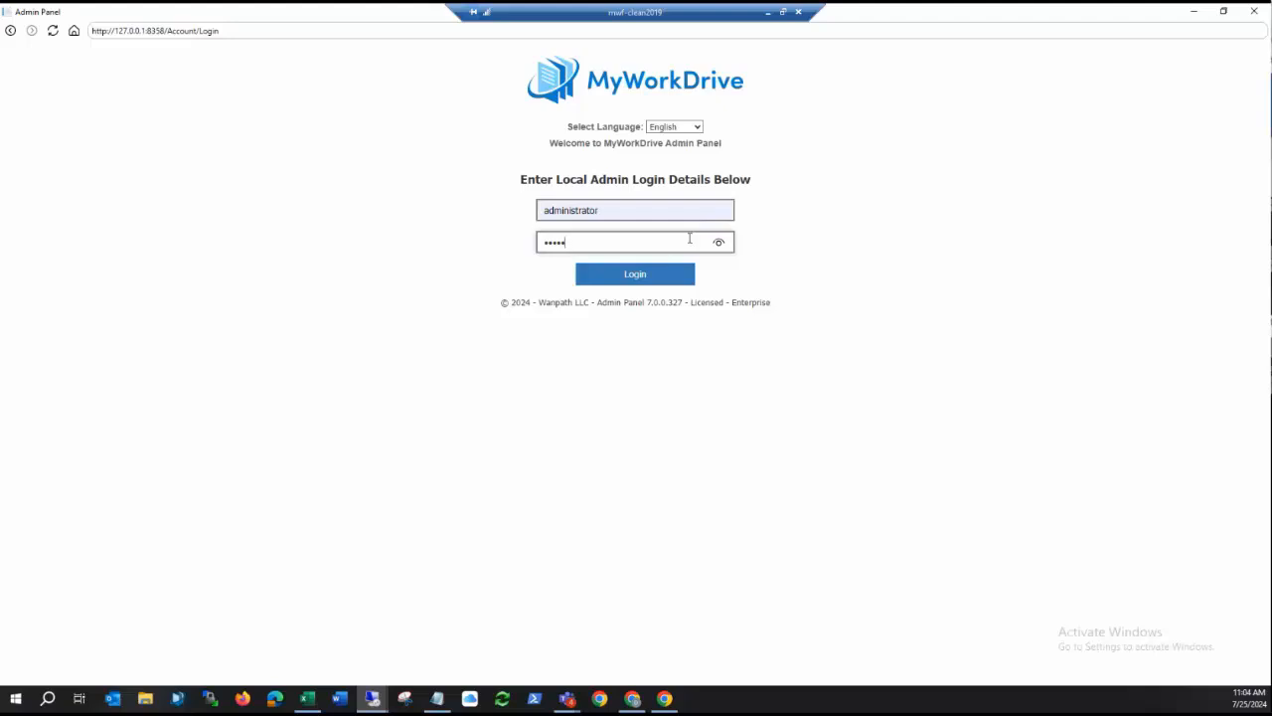
{"action": "type", "text": "•••••"}
{"action": "key", "text": "Return"}
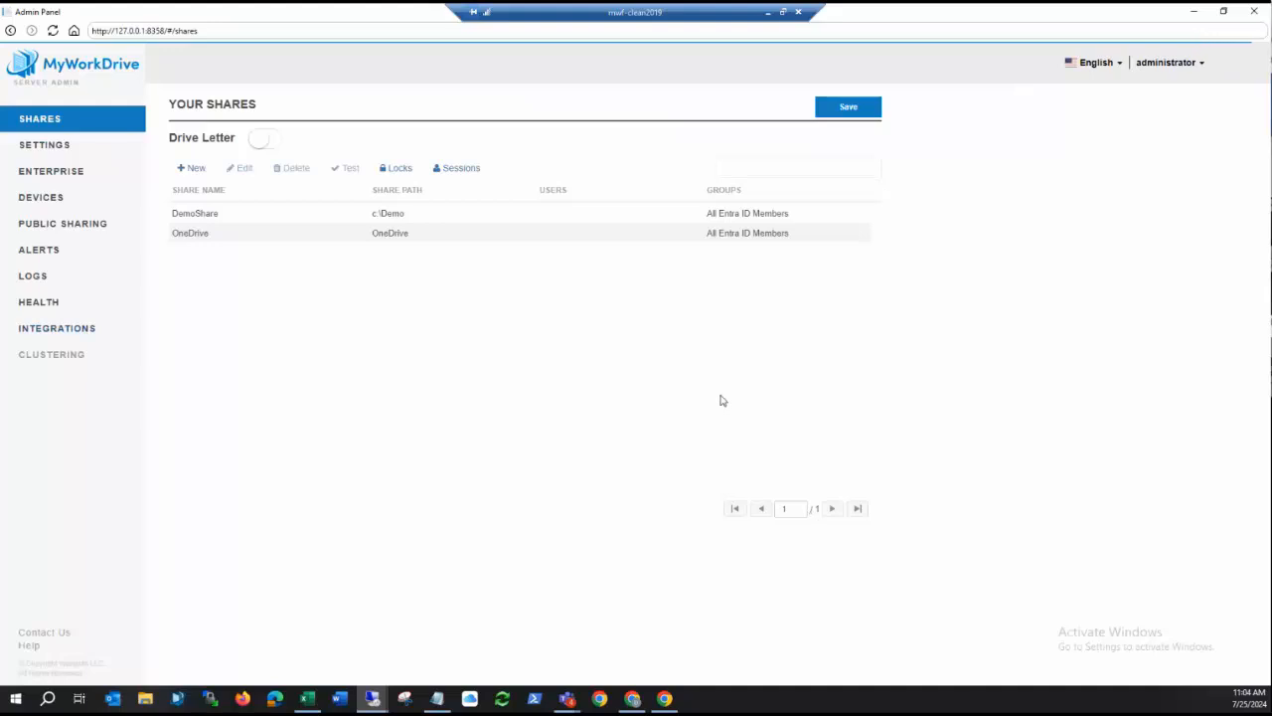
Open the Integrations page and review the OneDrive online editing provider's settings, including its application secret field.
{"action": "left_click", "coordinate": [57, 328]}
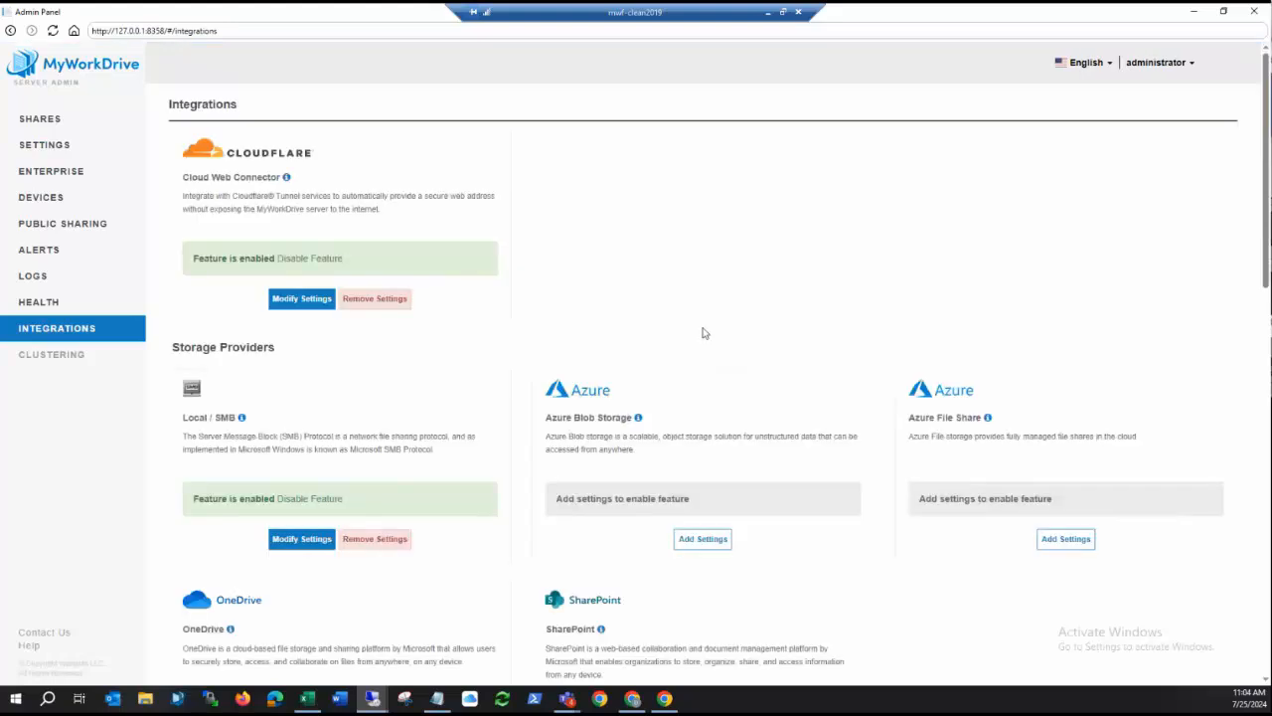
{"action": "scroll", "coordinate": [657, 286], "scroll_direction": "down", "scroll_amount": 3}
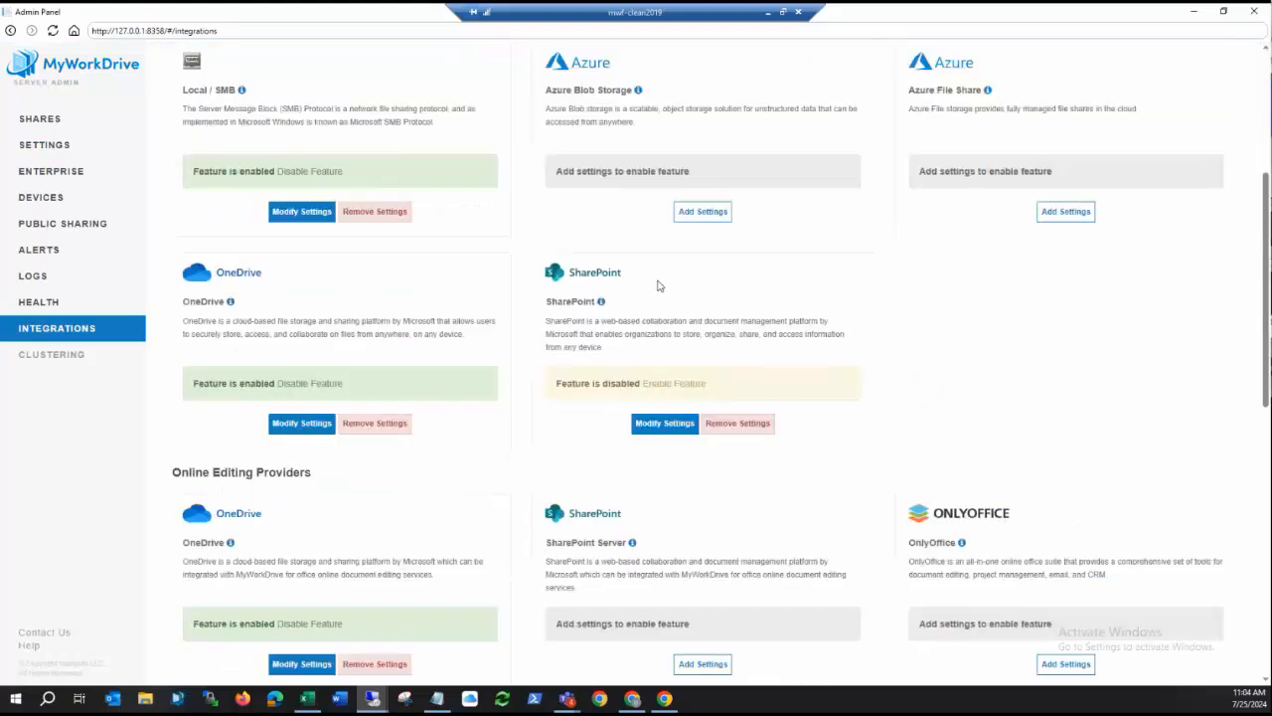
{"action": "scroll", "coordinate": [657, 286], "scroll_direction": "down", "scroll_amount": 2}
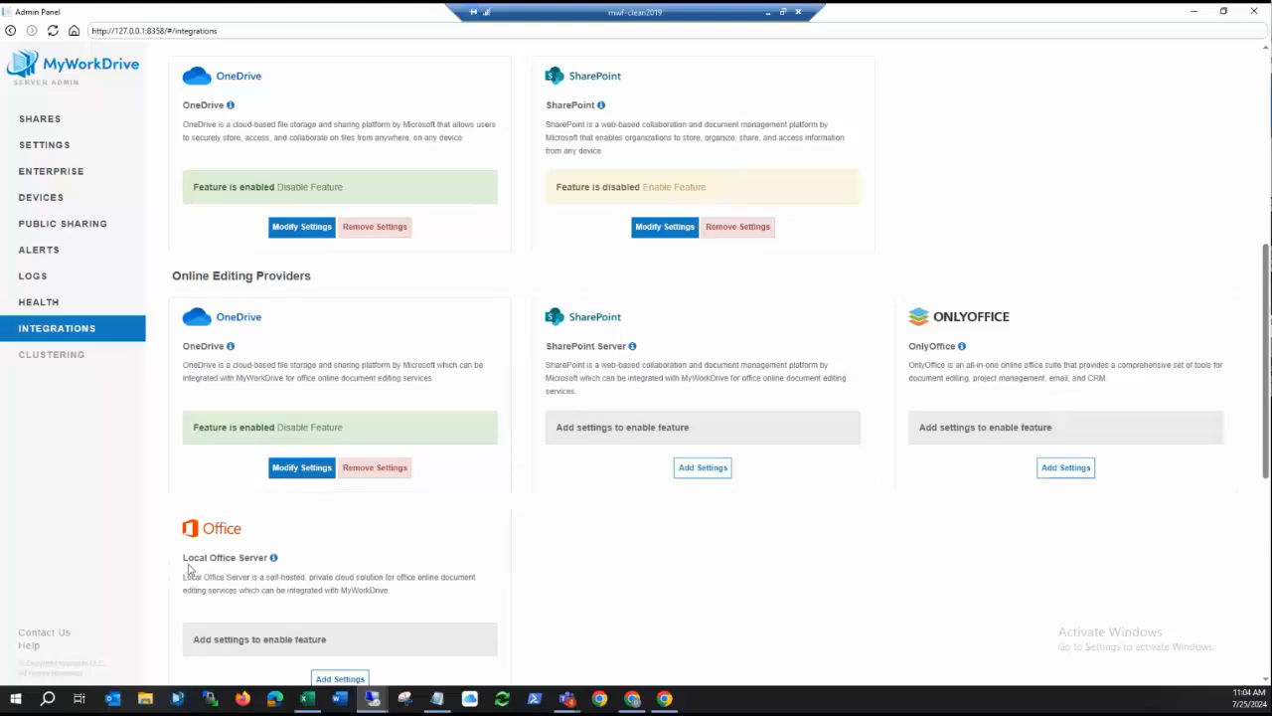
{"action": "left_click", "coordinate": [300, 469]}
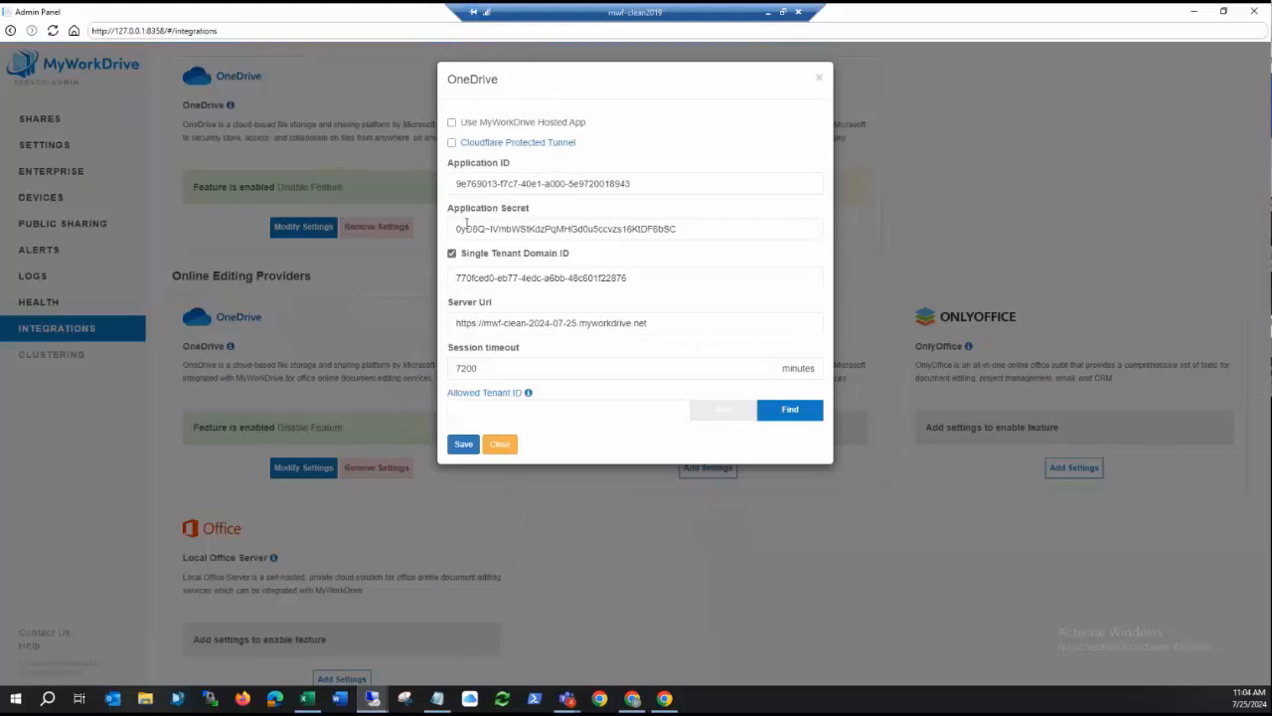
{"action": "left_click_drag", "start_coordinate": [456, 229], "coordinate": [703, 239]}
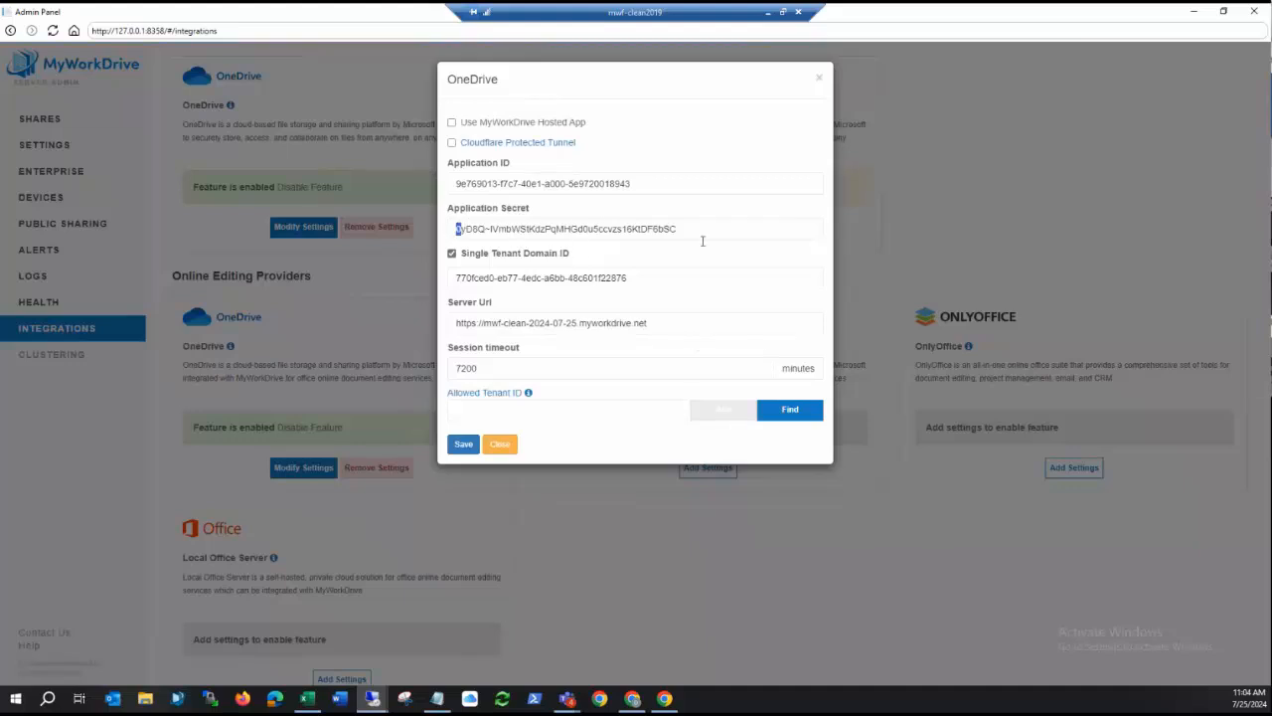
{"action": "left_click", "coordinate": [823, 80]}
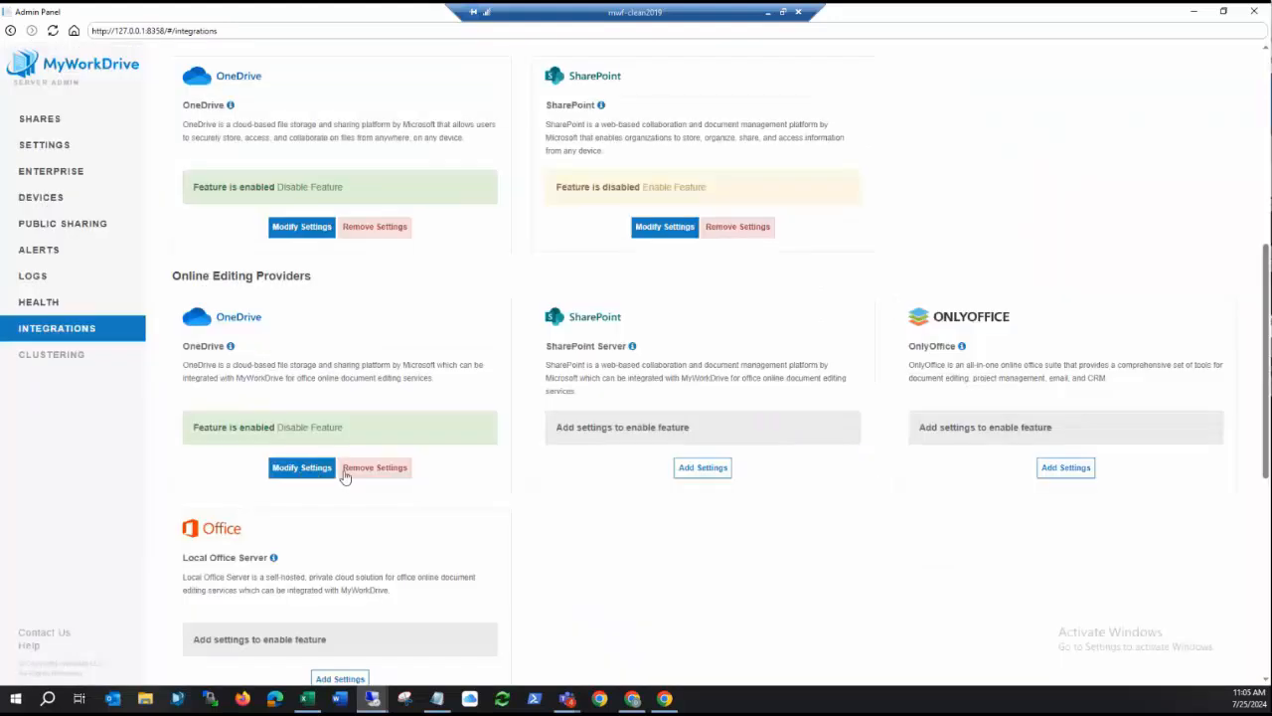
Reopen the OneDrive online editing settings, enable Use MyWorkDrive Hosted App, and close them without saving.
{"action": "left_click", "coordinate": [298, 471]}
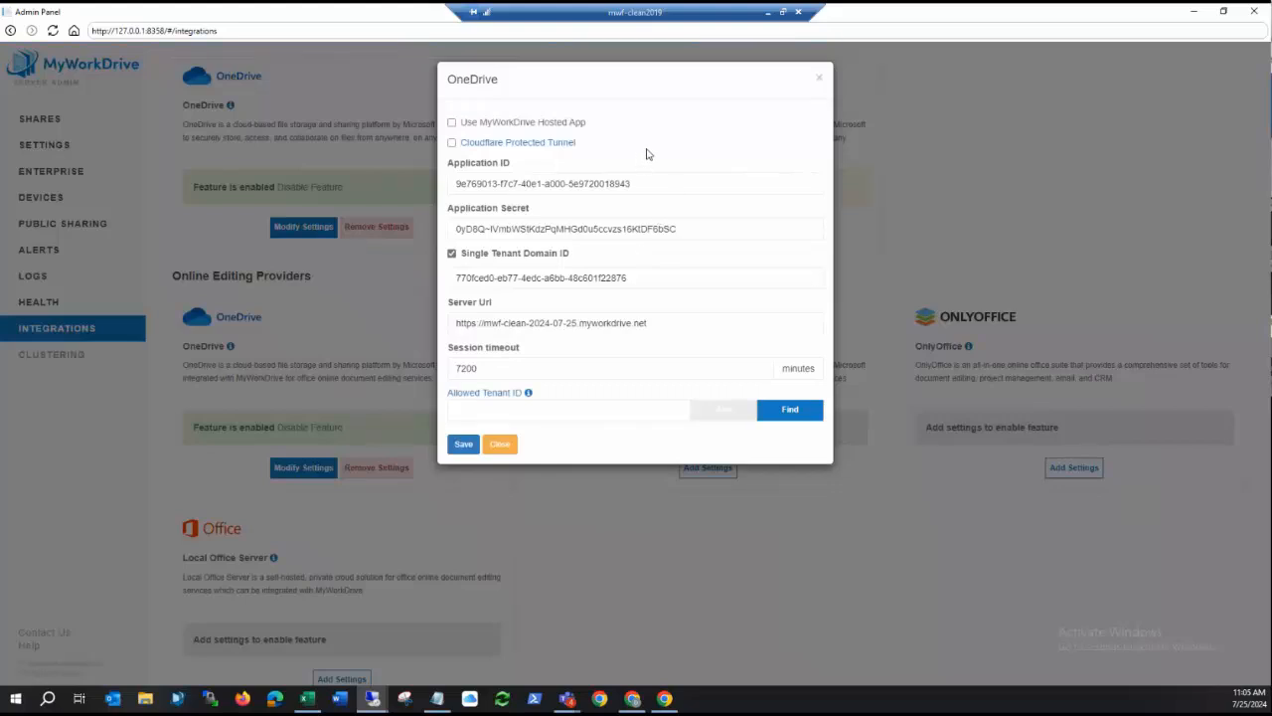
{"action": "triple_click", "coordinate": [679, 227]}
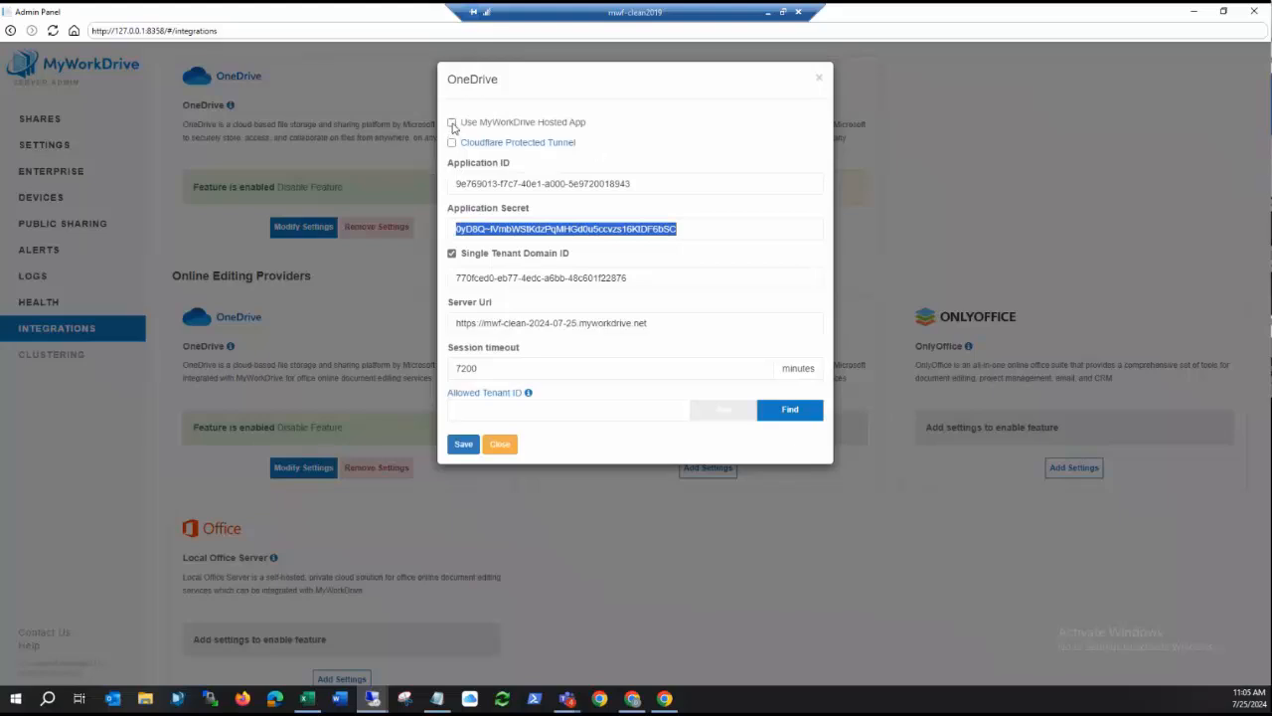
{"action": "left_click", "coordinate": [452, 122]}
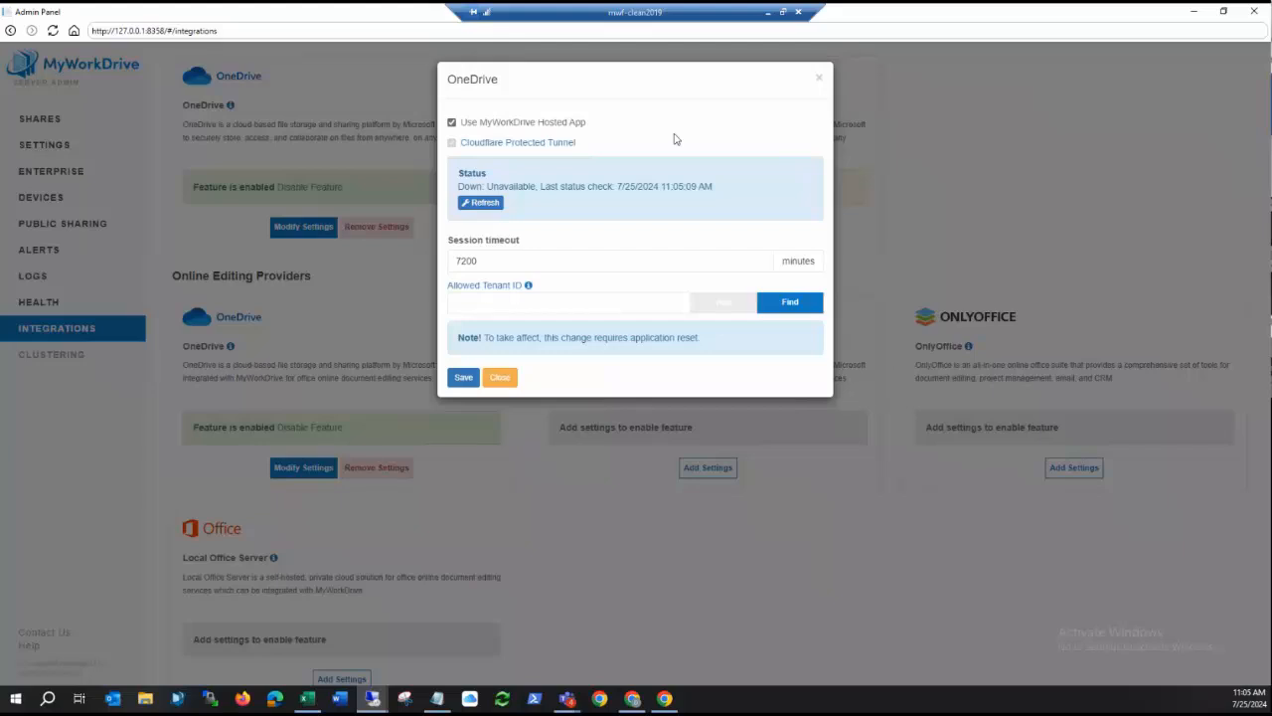
{"action": "left_click", "coordinate": [821, 81]}
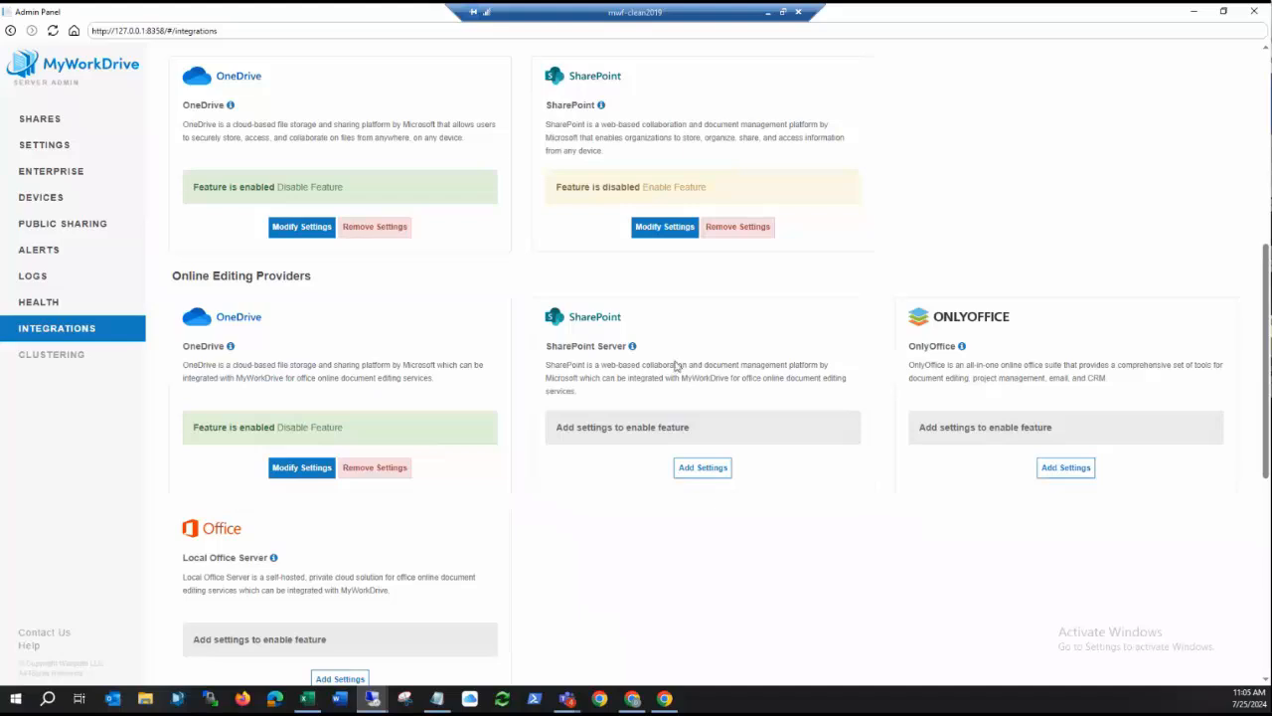
Review the SharePoint Server online editing settings without saving, and look over the Local Office Server and Entra ID integrations.
{"action": "left_click", "coordinate": [698, 473]}
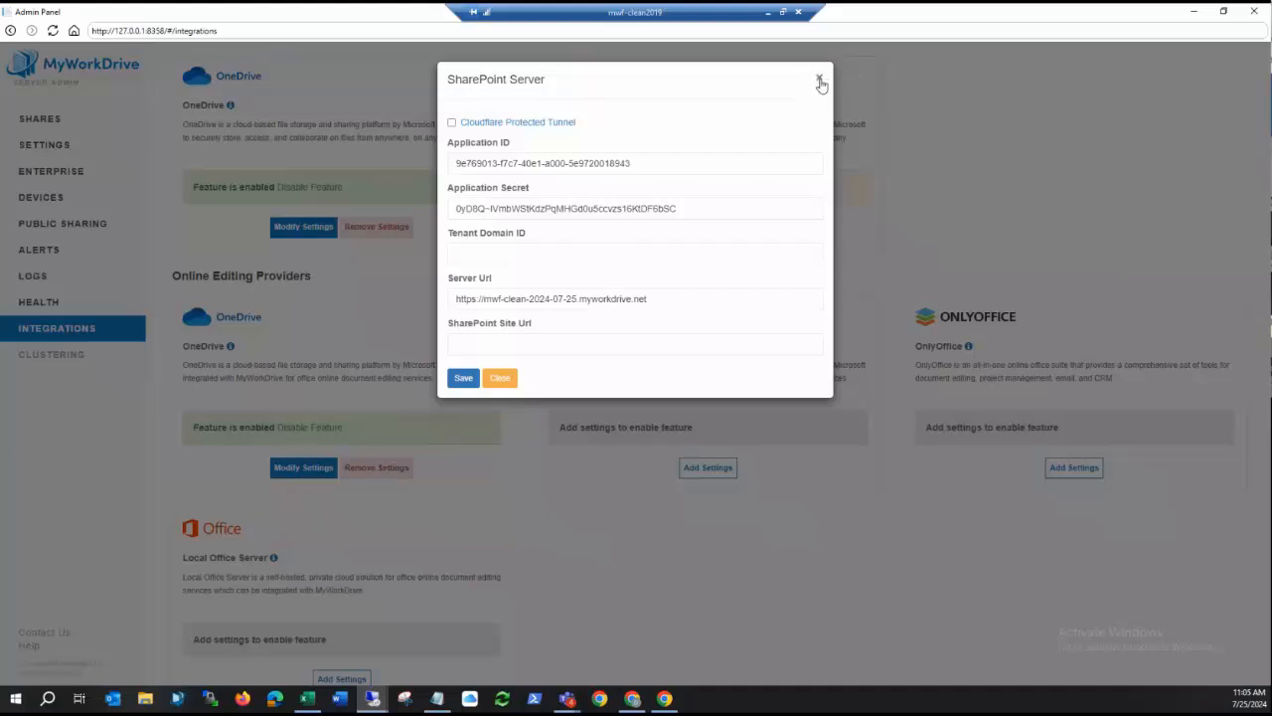
{"action": "left_click", "coordinate": [820, 81]}
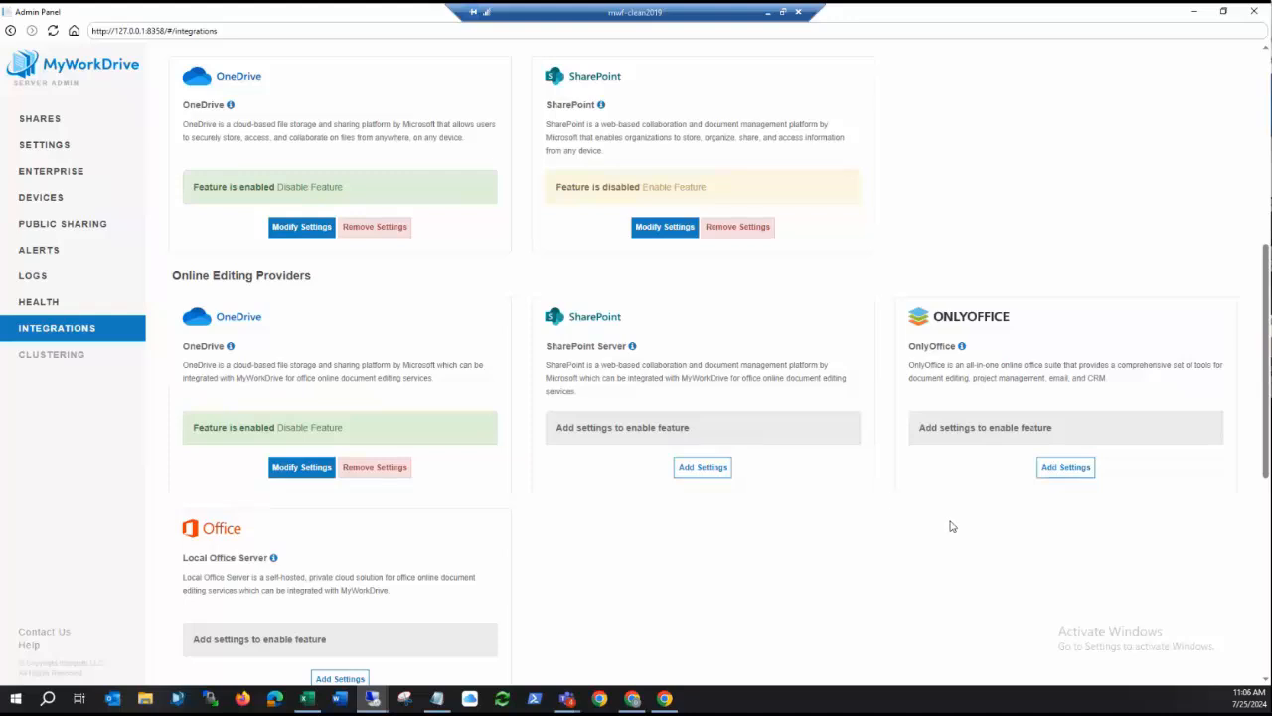
{"action": "scroll", "coordinate": [404, 319], "scroll_direction": "down", "scroll_amount": 3}
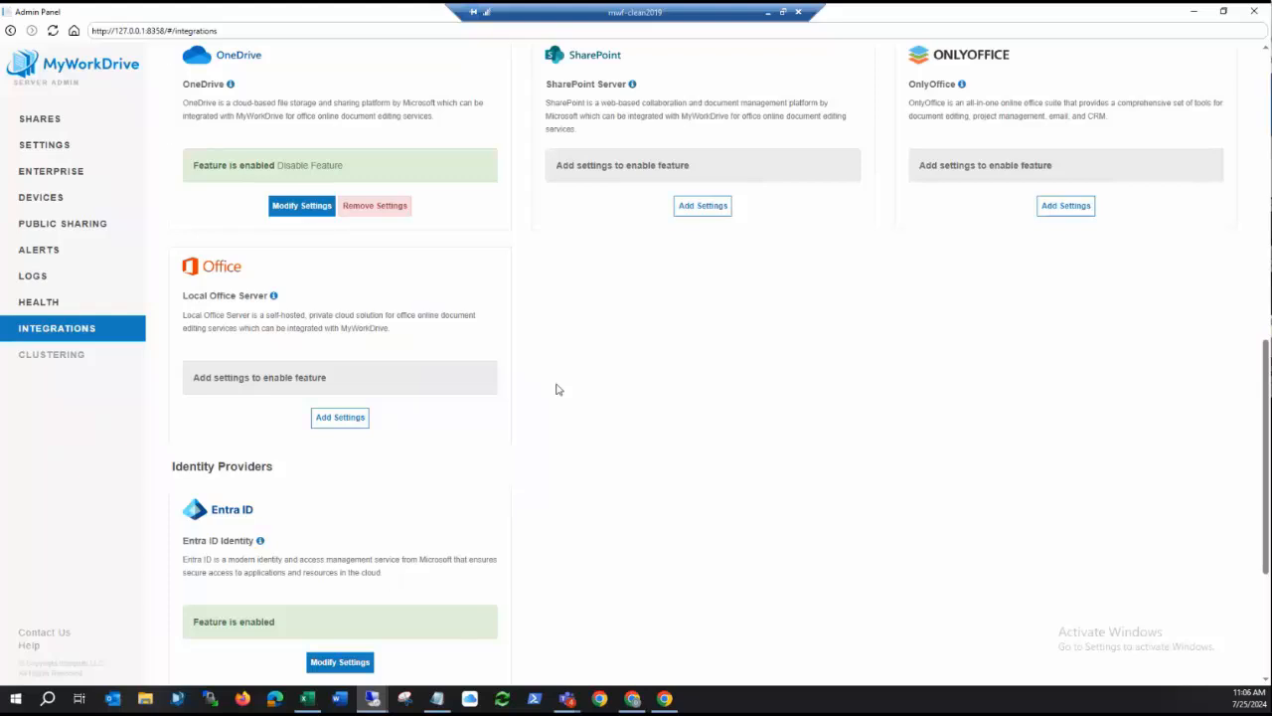
{"action": "scroll", "coordinate": [557, 391], "scroll_direction": "up", "scroll_amount": 10}
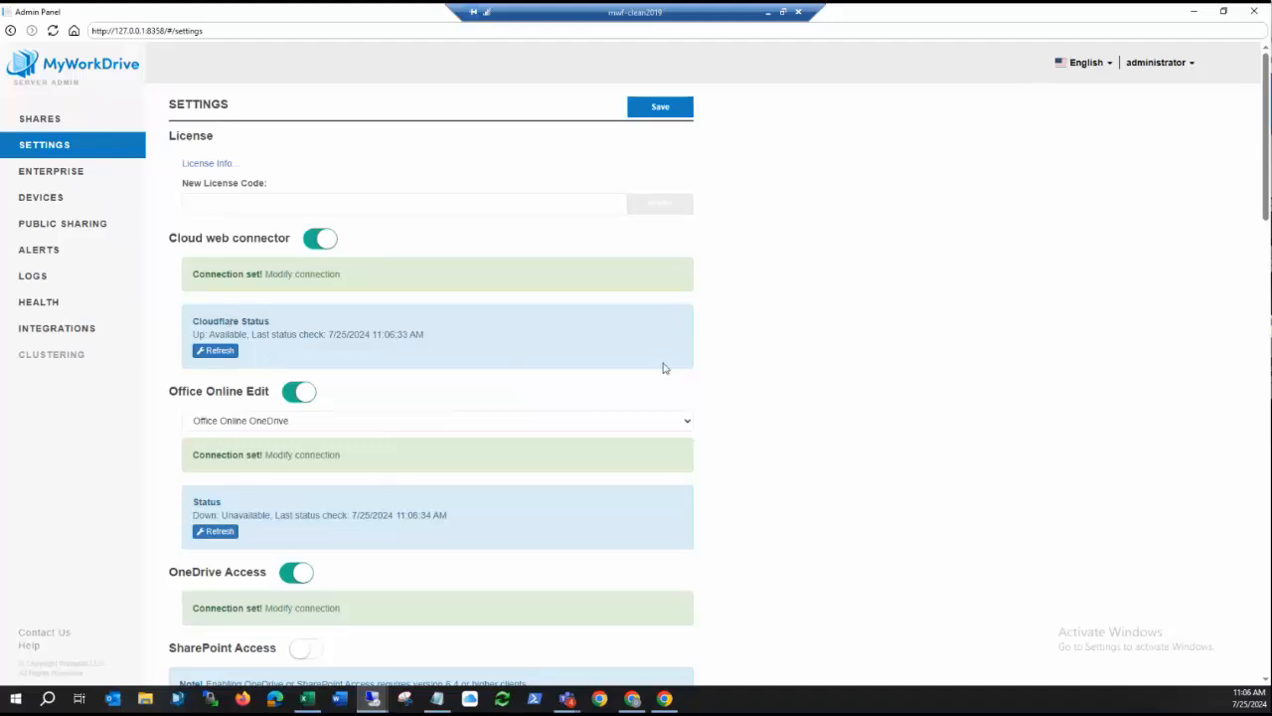
Examine the server settings for storage access, Office editing and viewing, and clients, including the provider choices for Office Online Edit.
{"action": "scroll", "coordinate": [664, 368], "scroll_direction": "down", "scroll_amount": 4}
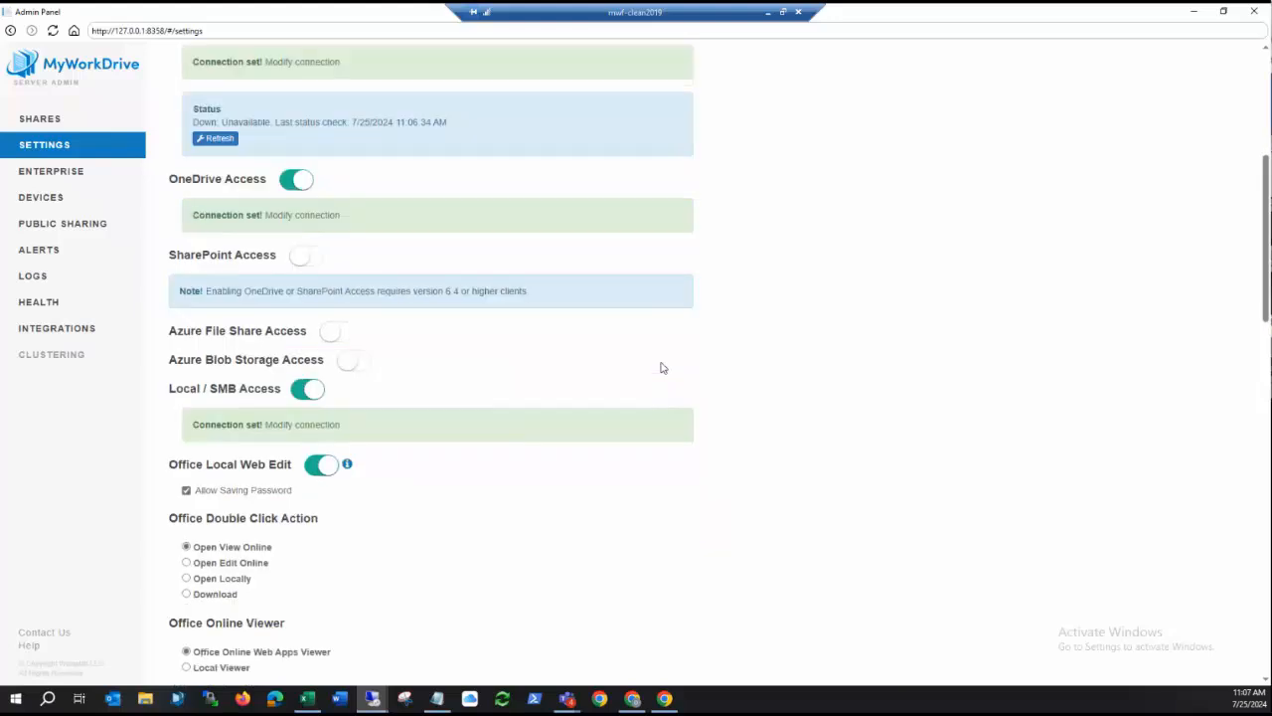
{"action": "scroll", "coordinate": [599, 359], "scroll_direction": "down", "scroll_amount": 2}
{"action": "scroll", "coordinate": [596, 358], "scroll_direction": "down", "scroll_amount": 3}
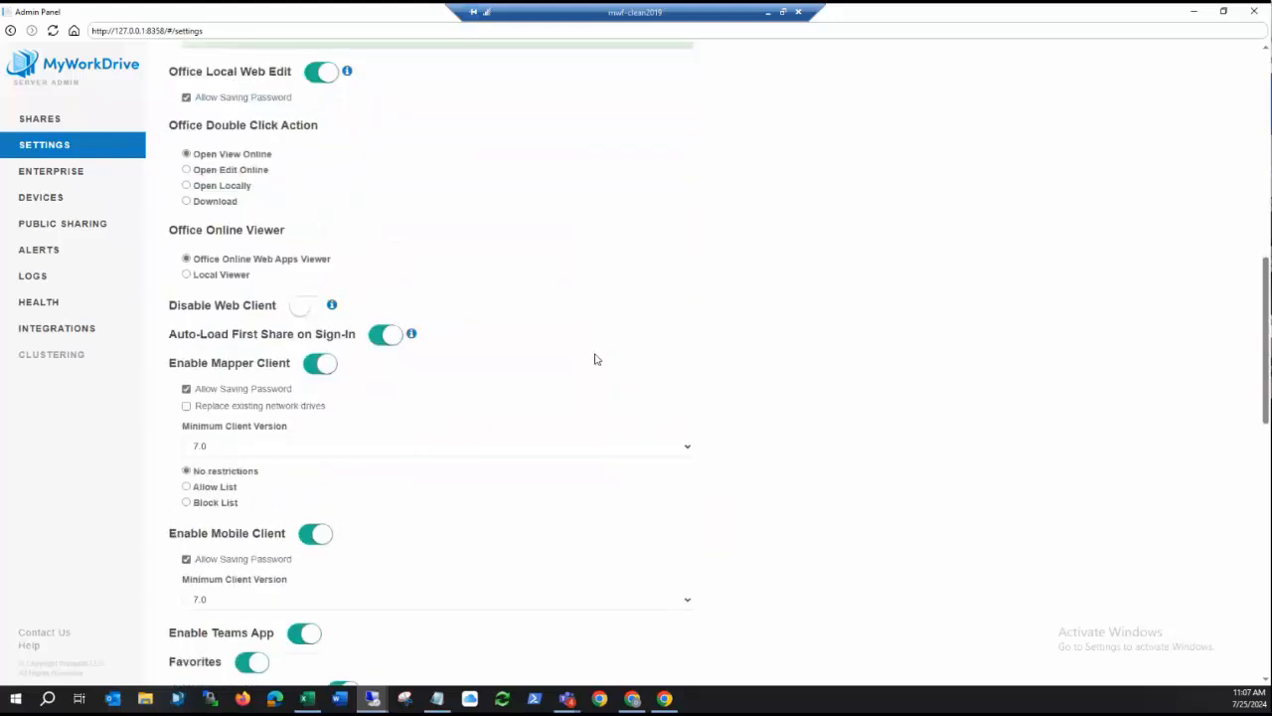
{"action": "scroll", "coordinate": [596, 358], "scroll_direction": "up", "scroll_amount": 3}
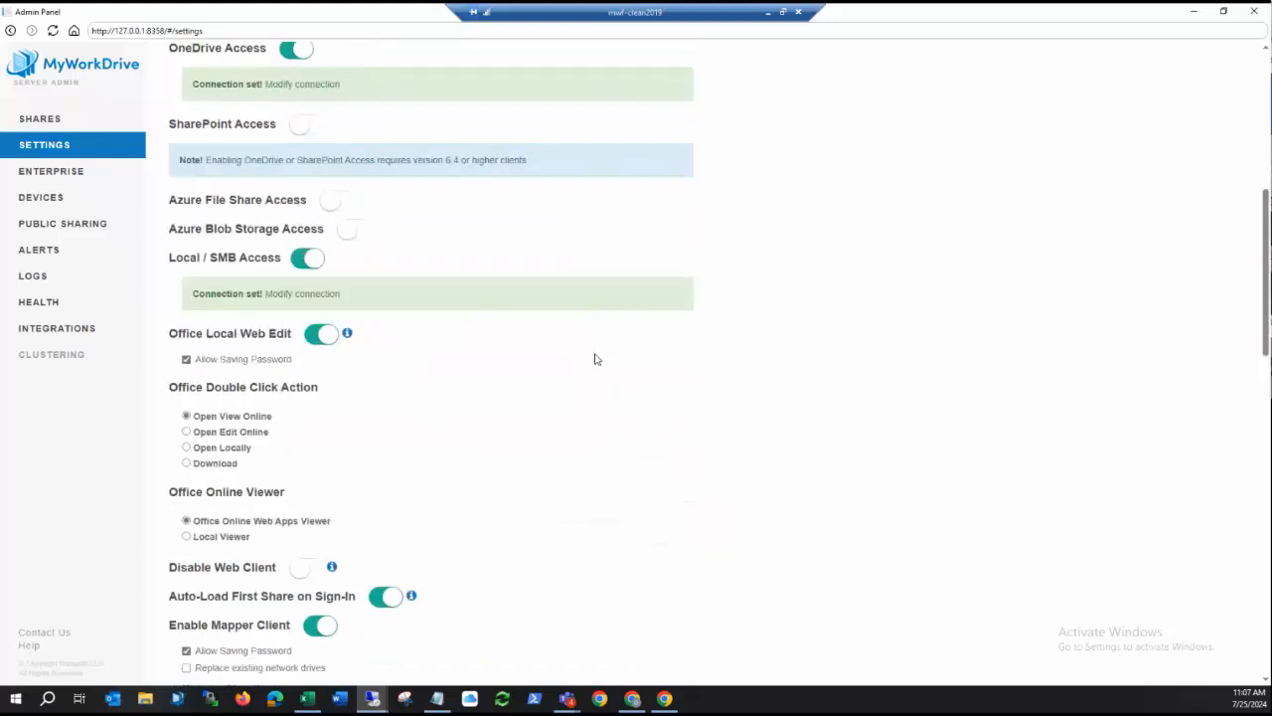
{"action": "scroll", "coordinate": [596, 359], "scroll_direction": "up", "scroll_amount": 3}
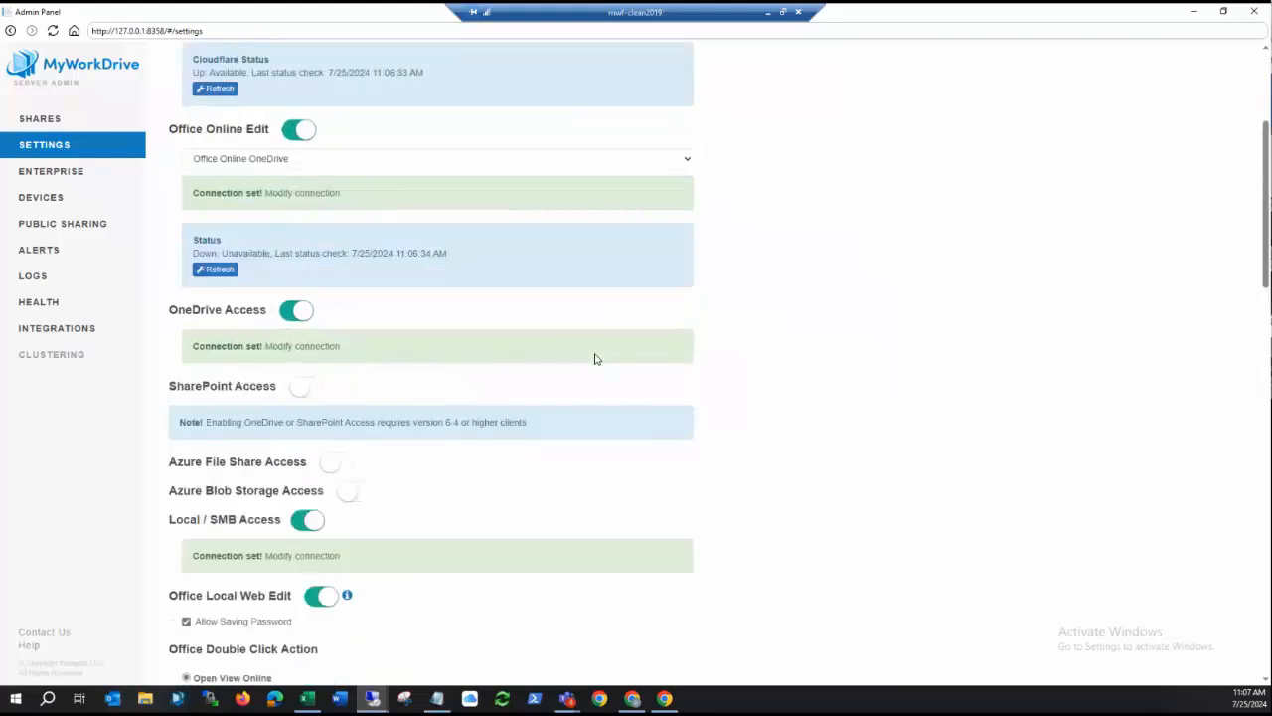
{"action": "left_click", "coordinate": [373, 158]}
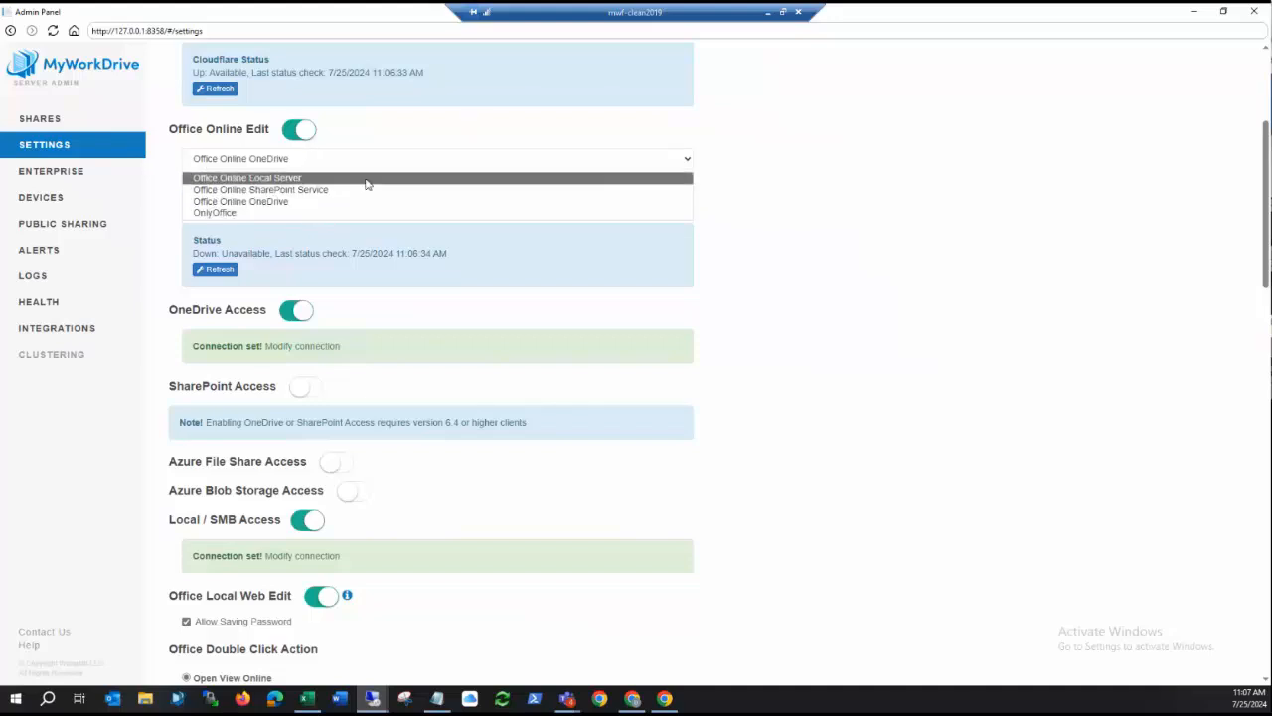
{"action": "left_click", "coordinate": [833, 157]}
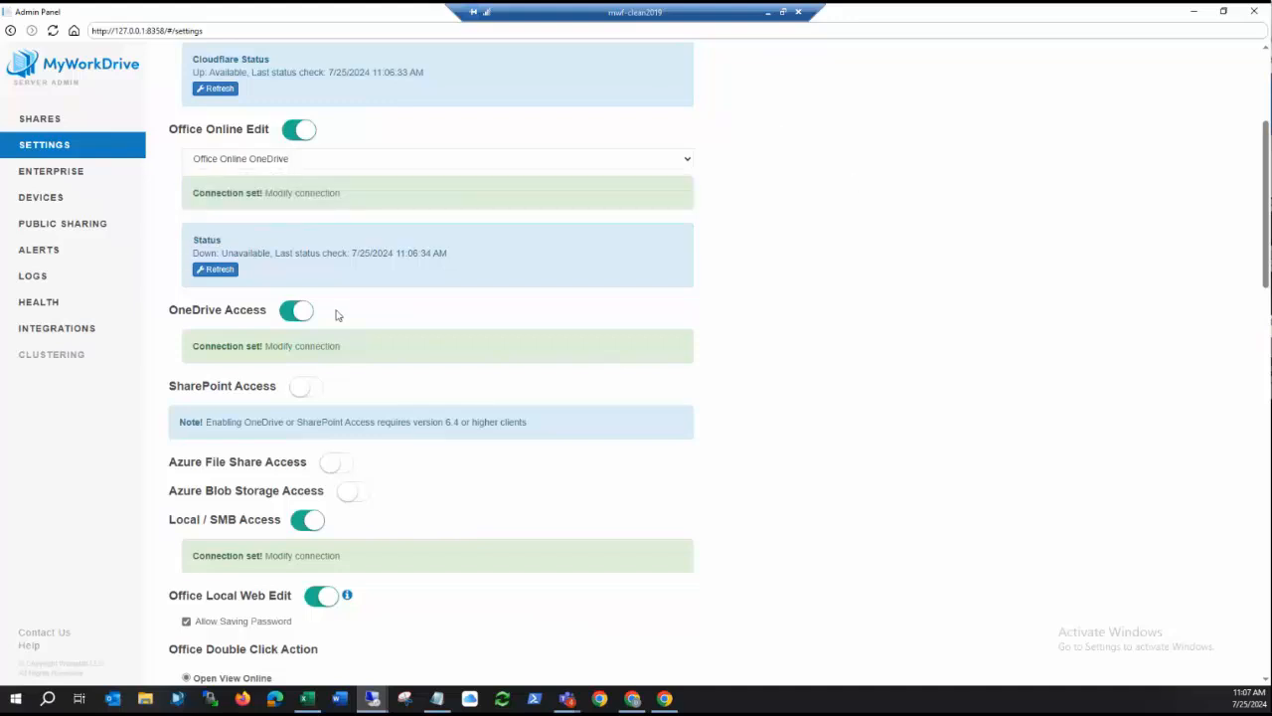
{"action": "scroll", "coordinate": [768, 350], "scroll_direction": "down", "scroll_amount": 1}
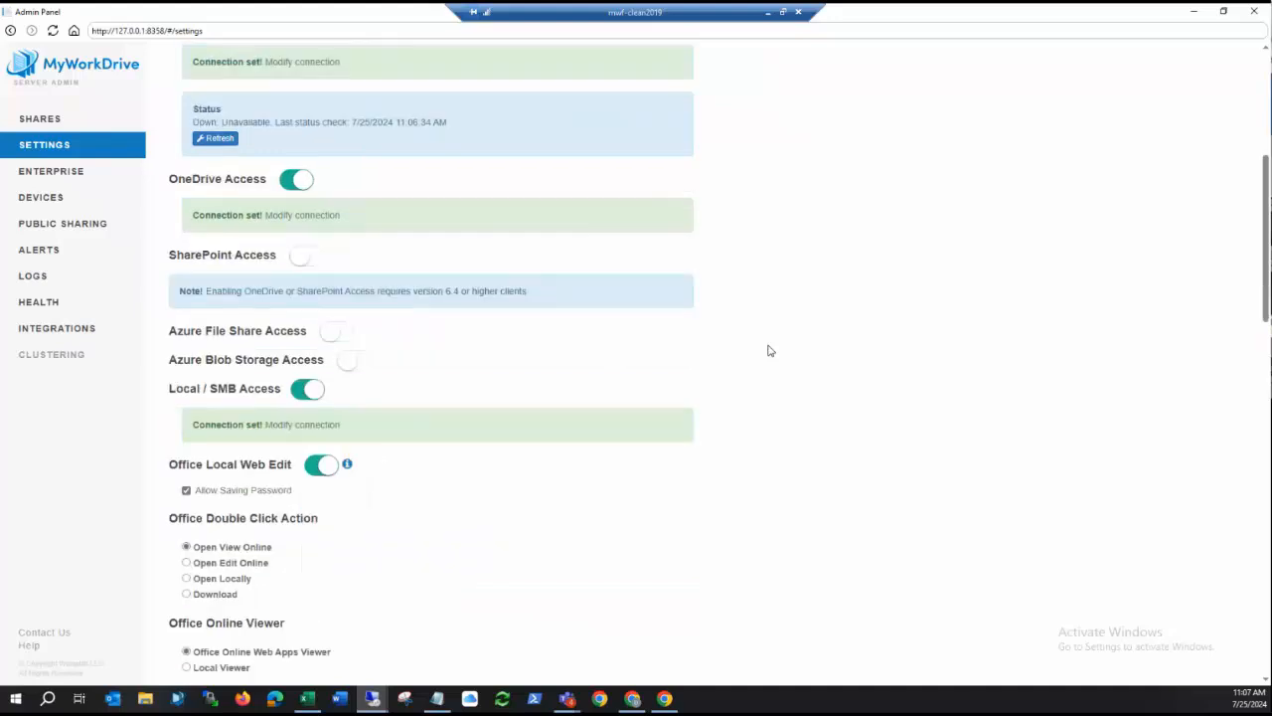
{"action": "scroll", "coordinate": [769, 350], "scroll_direction": "down", "scroll_amount": 1}
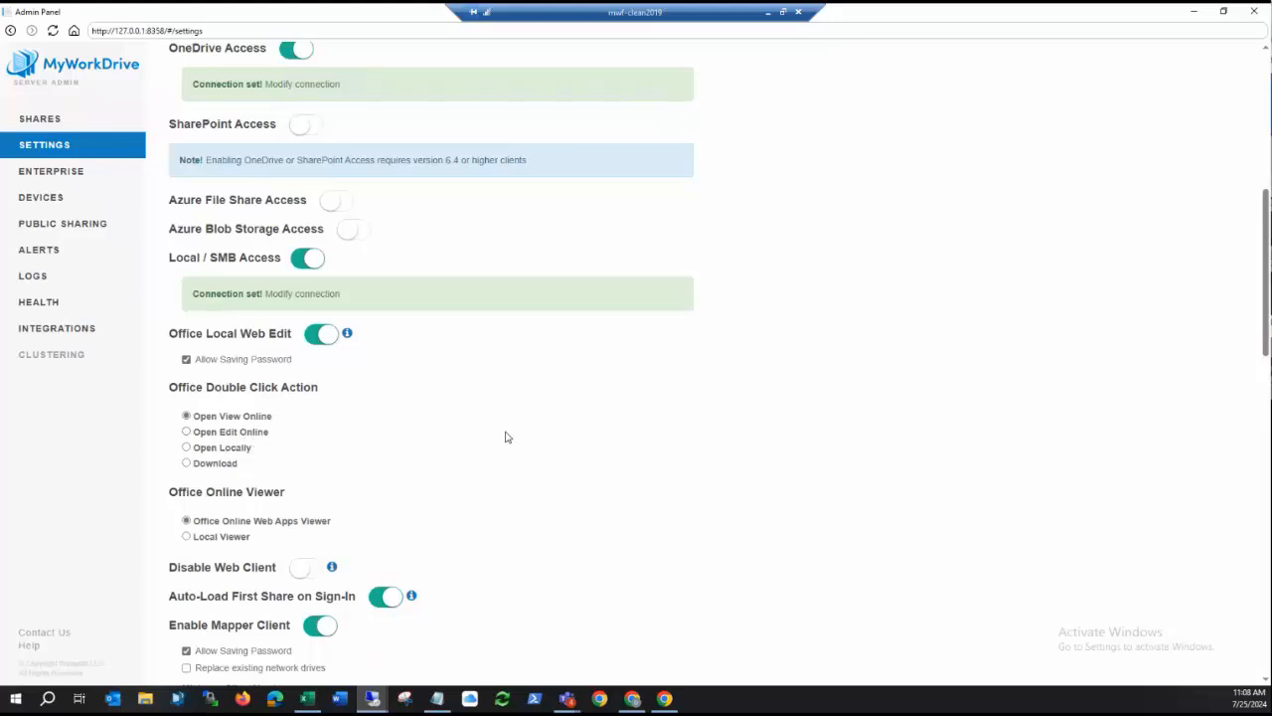
{"action": "scroll", "coordinate": [596, 428], "scroll_direction": "down", "scroll_amount": 2}
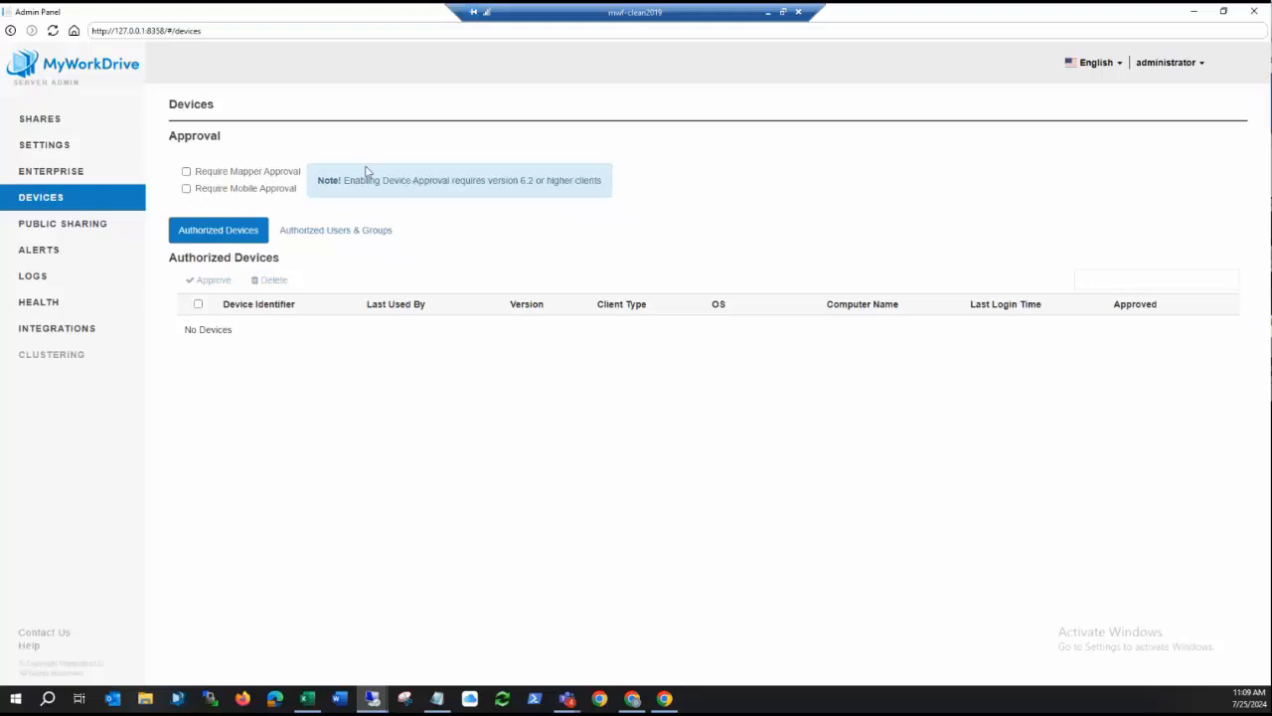
In the device approval settings, turn Require Mapper Approval and Require Mobile Approval on and back off.
{"action": "left_click", "coordinate": [186, 172]}
{"action": "left_click", "coordinate": [186, 188]}
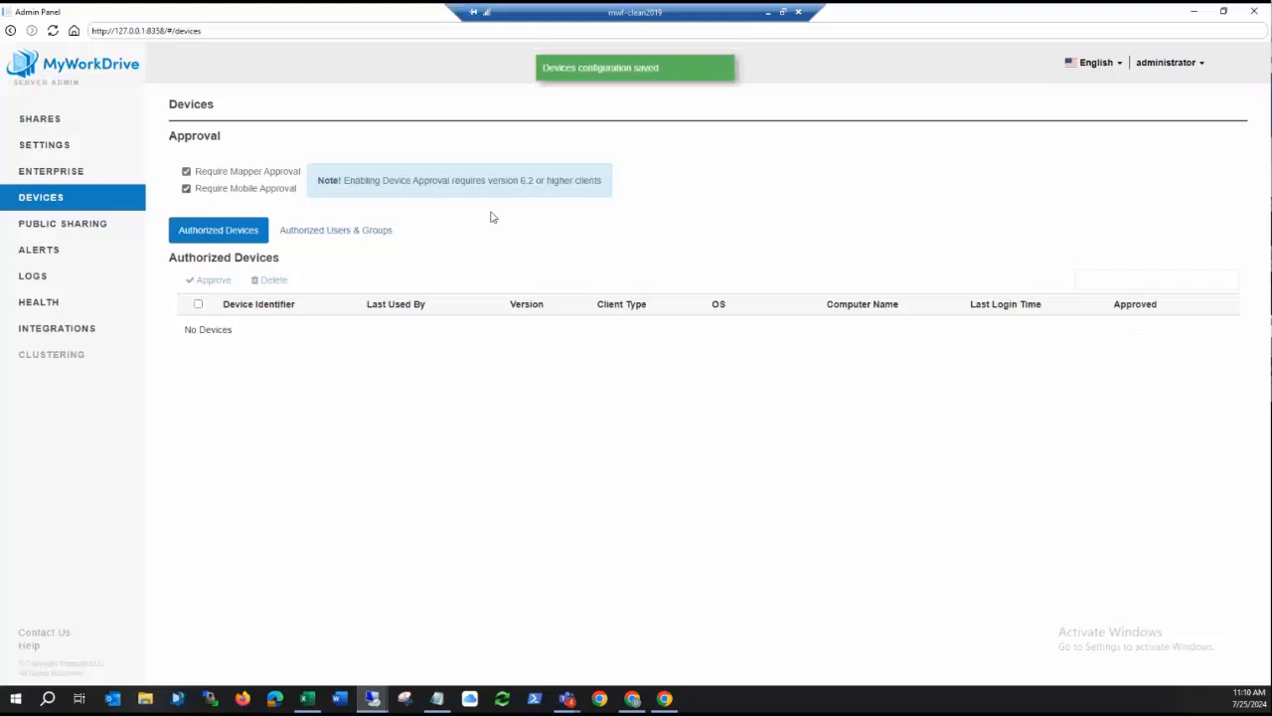
{"action": "left_click", "coordinate": [187, 188]}
{"action": "left_click", "coordinate": [186, 172]}
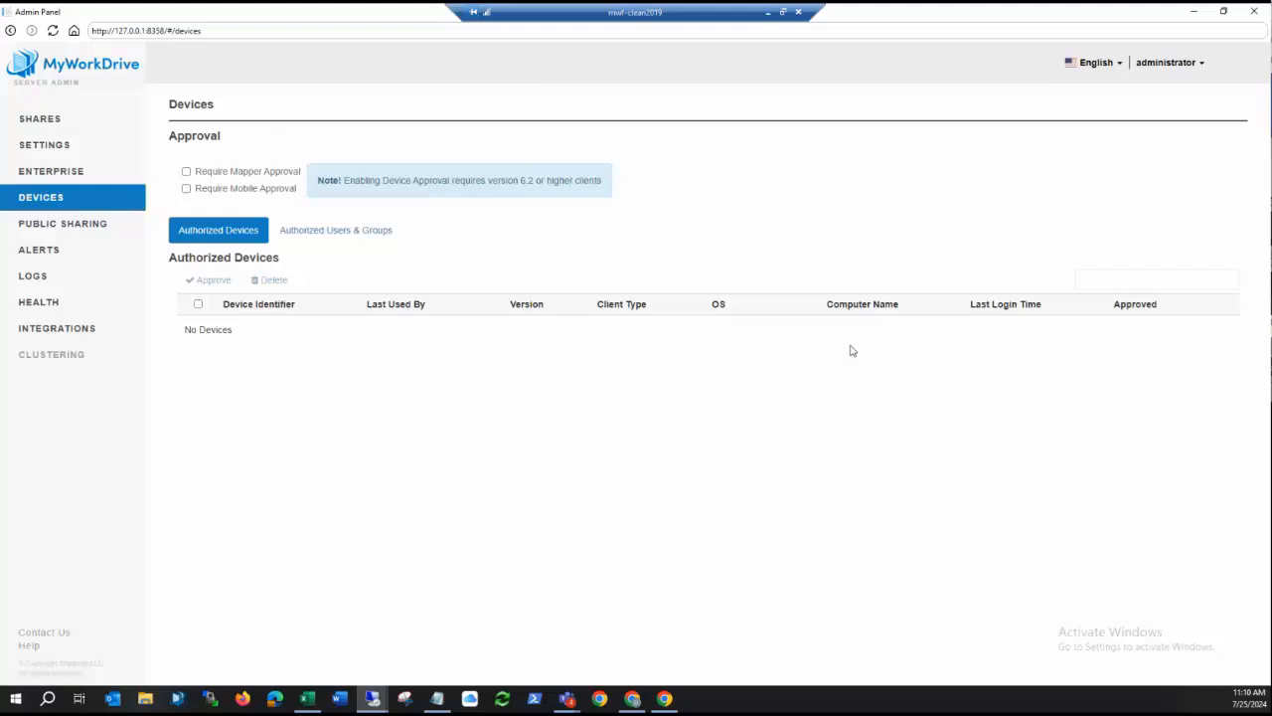
Enable Data Leak Prevention in the enterprise settings and save the change.
{"action": "left_click", "coordinate": [52, 173]}
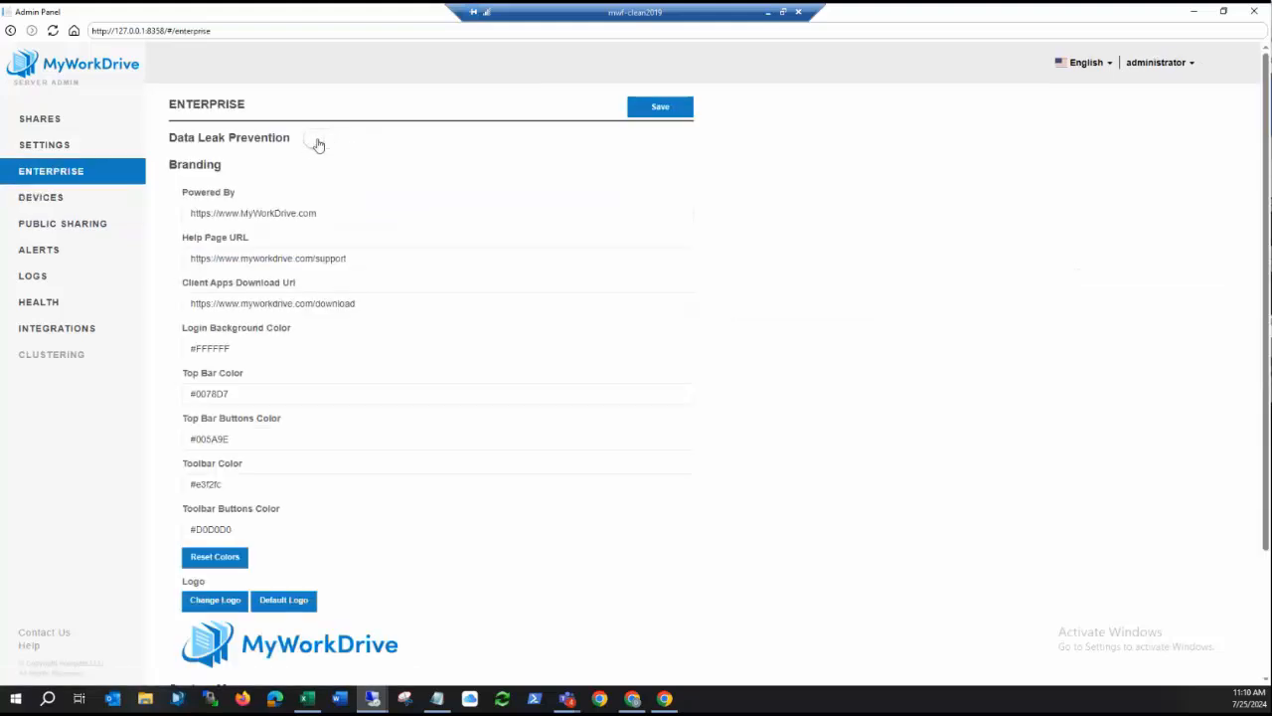
{"action": "left_click", "coordinate": [316, 142]}
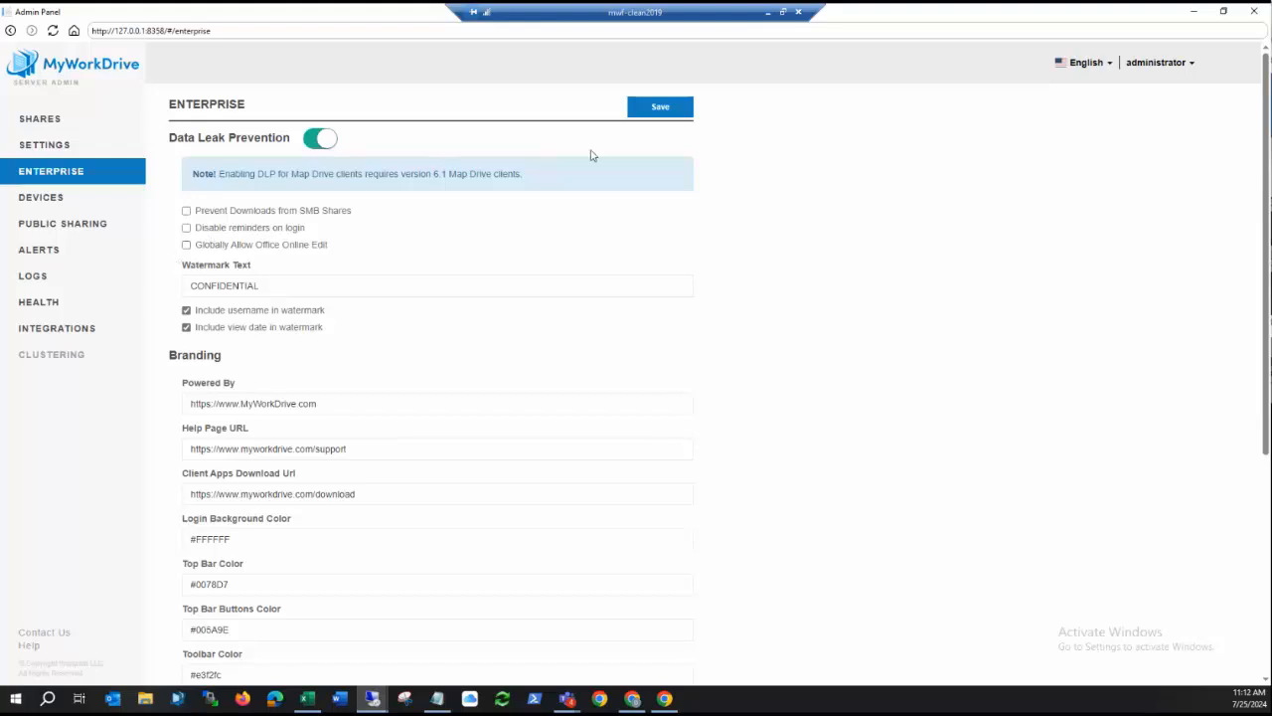
{"action": "left_click", "coordinate": [662, 115]}
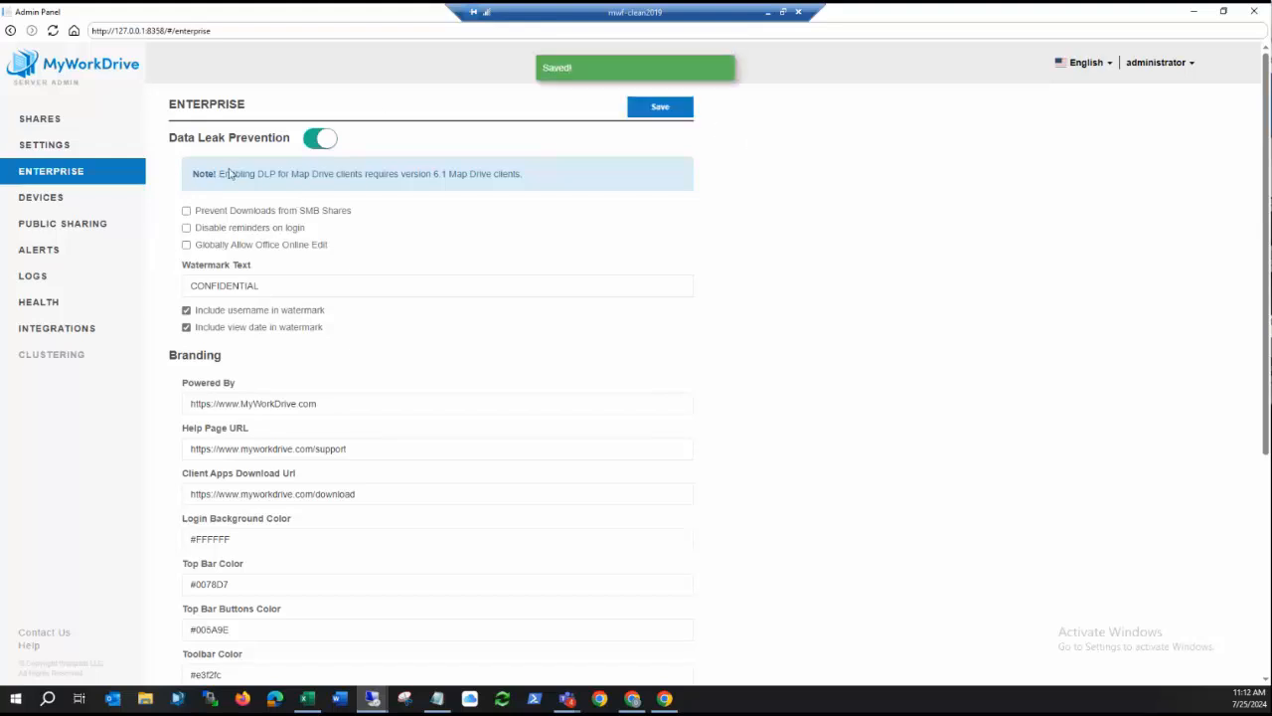
Edit DemoShare and remove the Download permission for All Entra ID Members.
{"action": "left_click", "coordinate": [40, 121]}
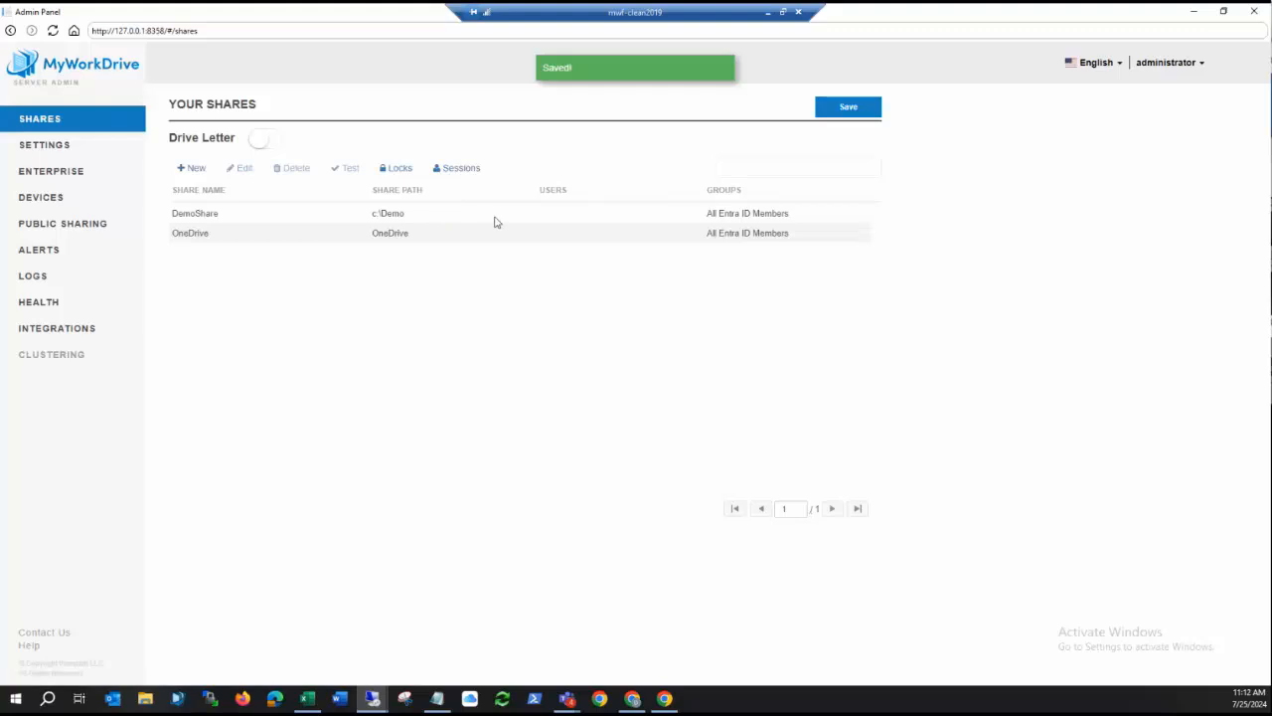
{"action": "left_click", "coordinate": [436, 218]}
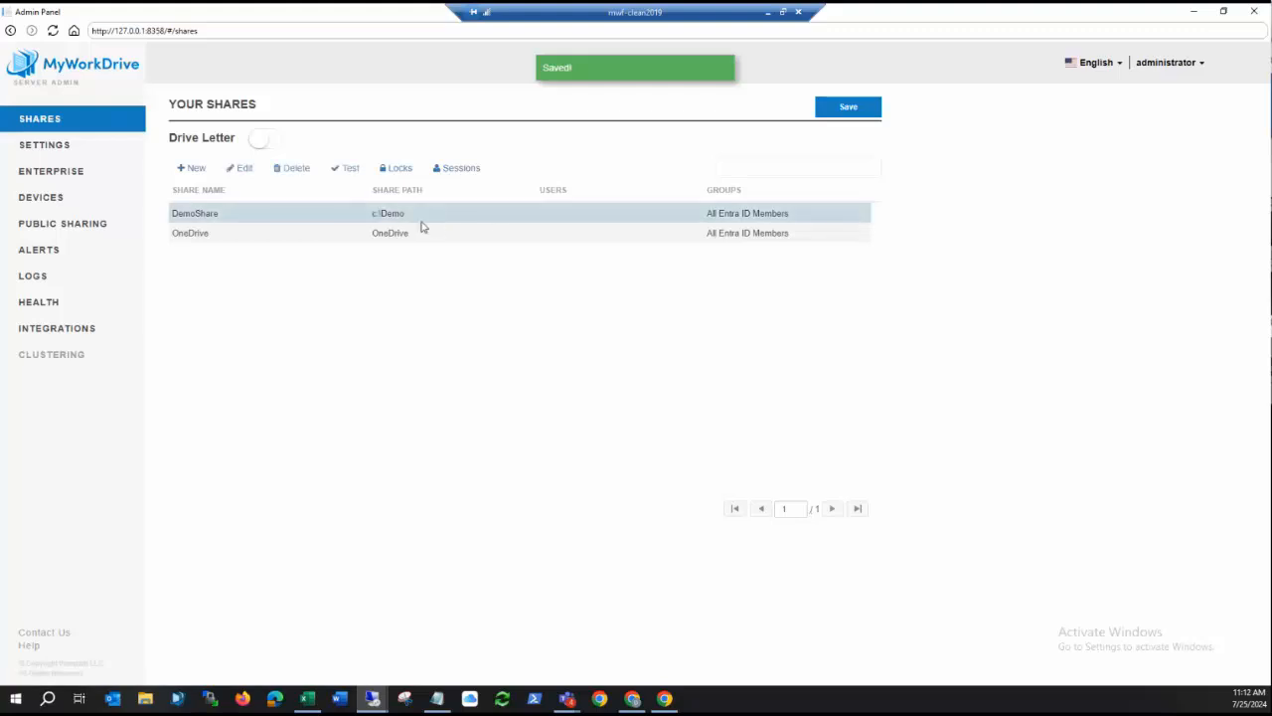
{"action": "left_click", "coordinate": [240, 169]}
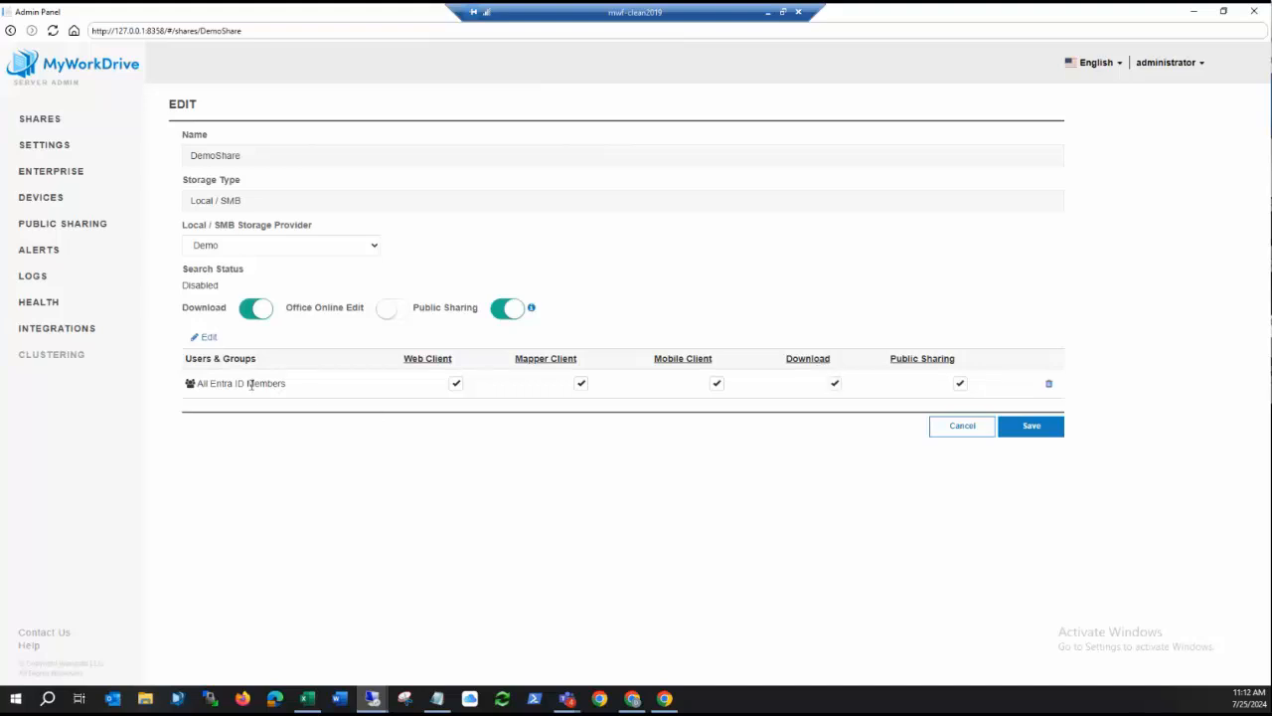
{"action": "left_click", "coordinate": [839, 391]}
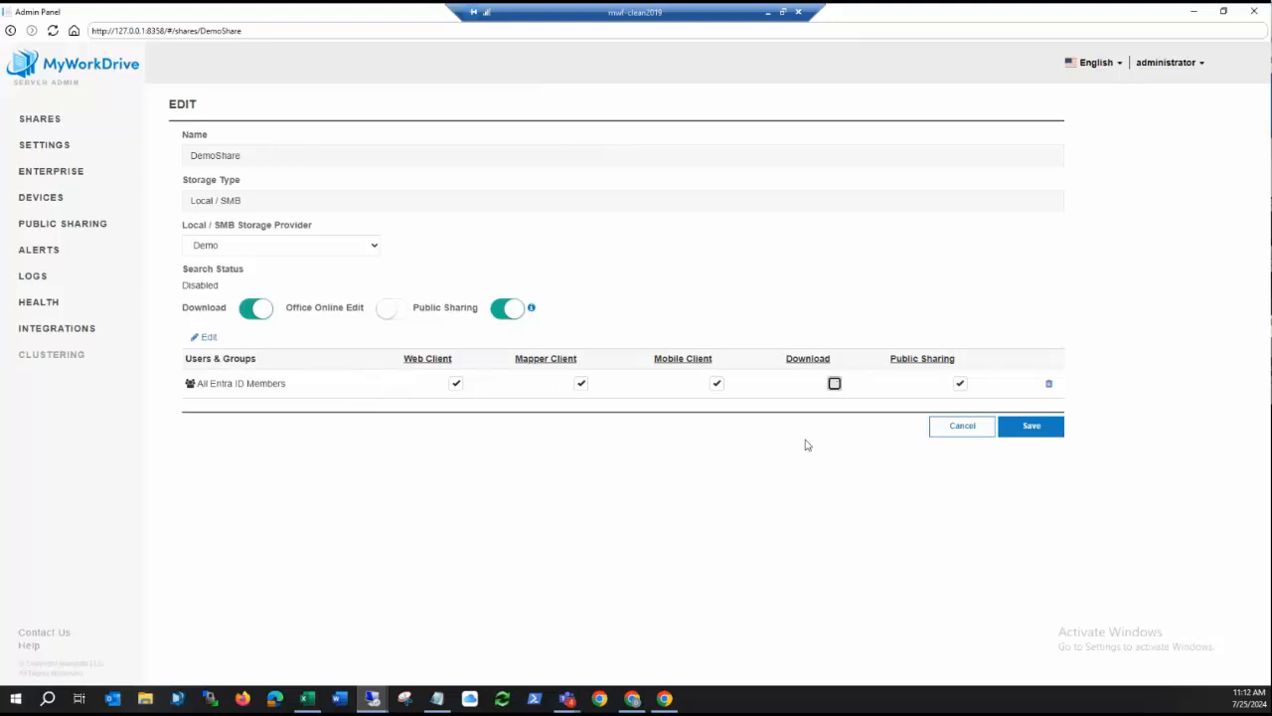
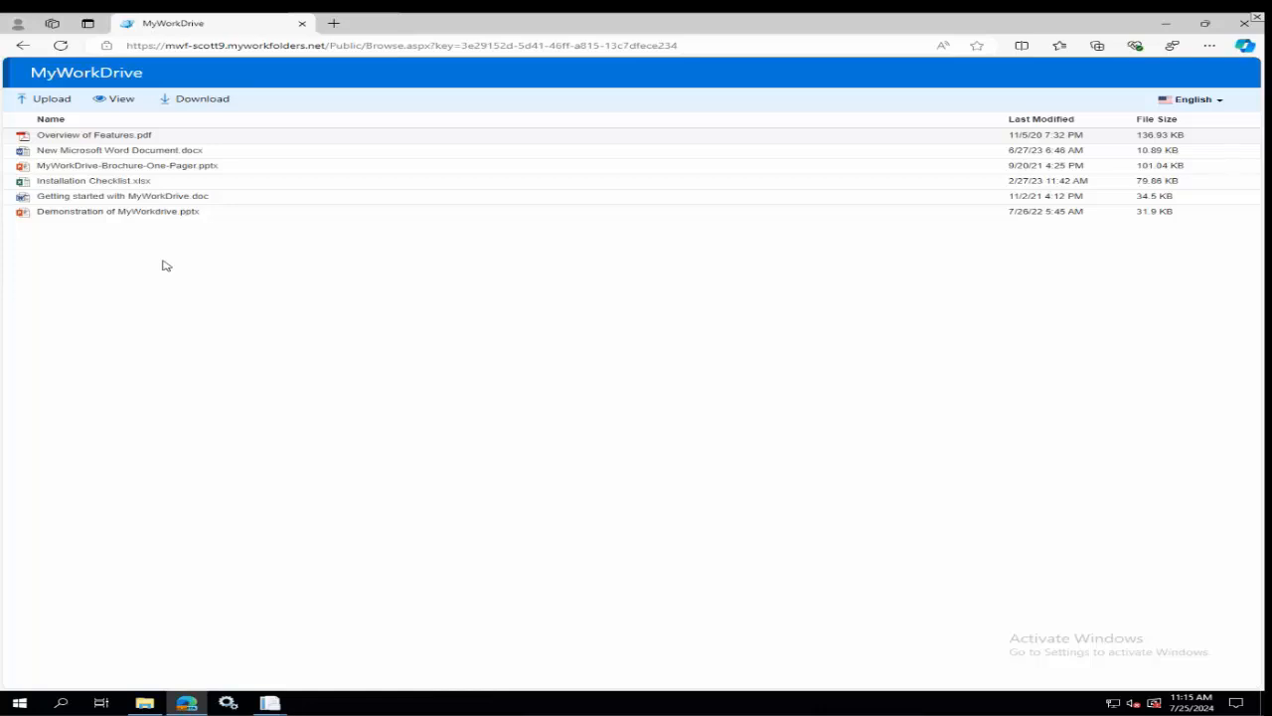
Switch to the Admin Panel and turn Enable Public Sharing off and back on in the public sharing settings.
{"action": "left_click", "coordinate": [268, 703]}
{"action": "left_click", "coordinate": [323, 662]}
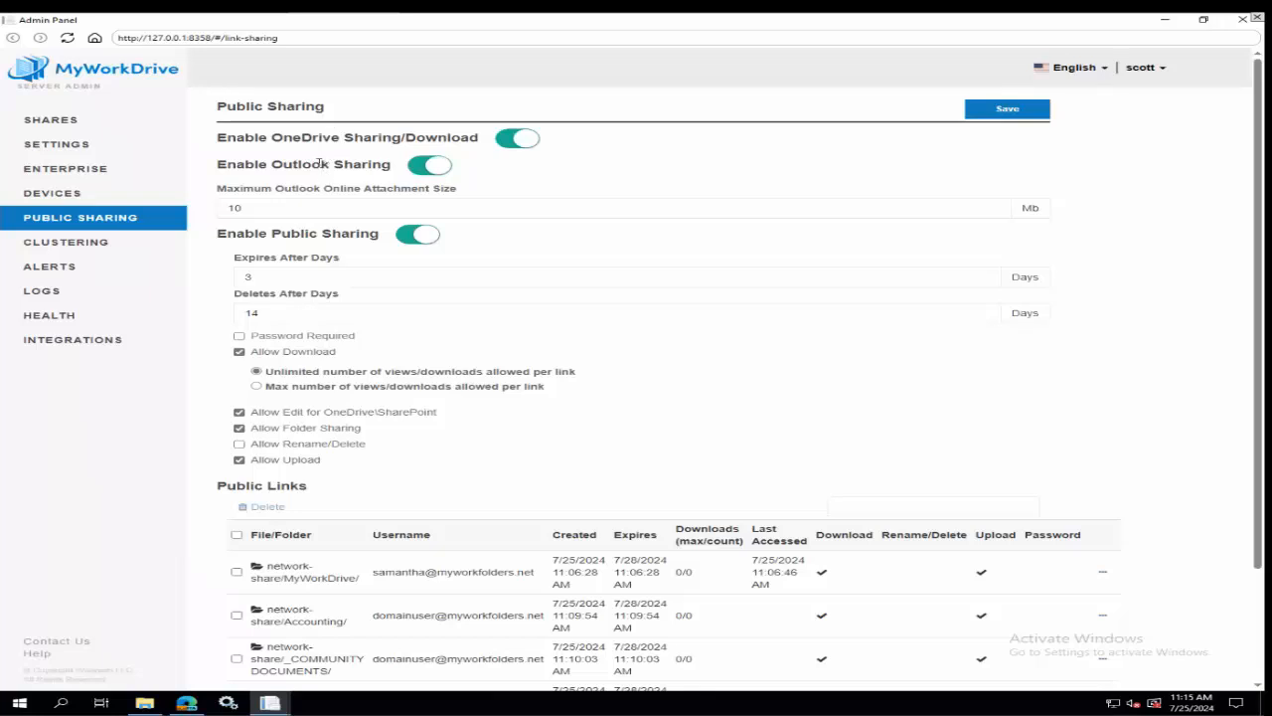
{"action": "left_click", "coordinate": [434, 240]}
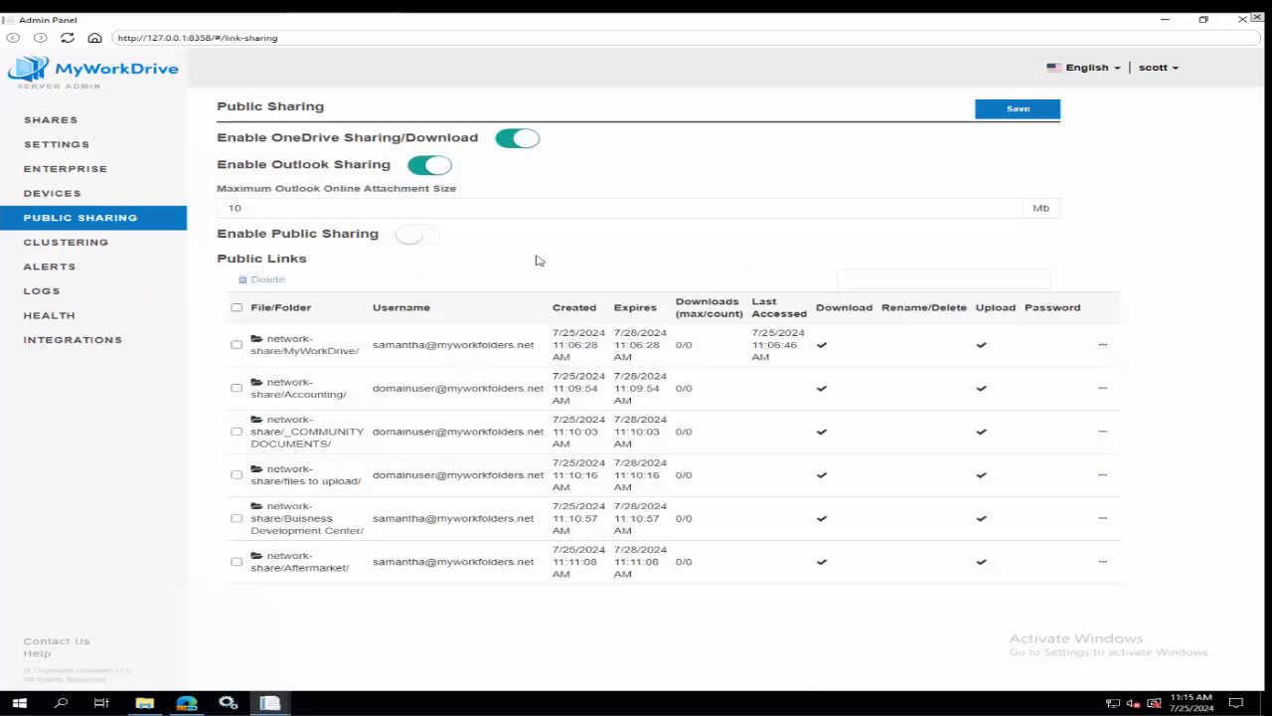
{"action": "left_click", "coordinate": [418, 240]}
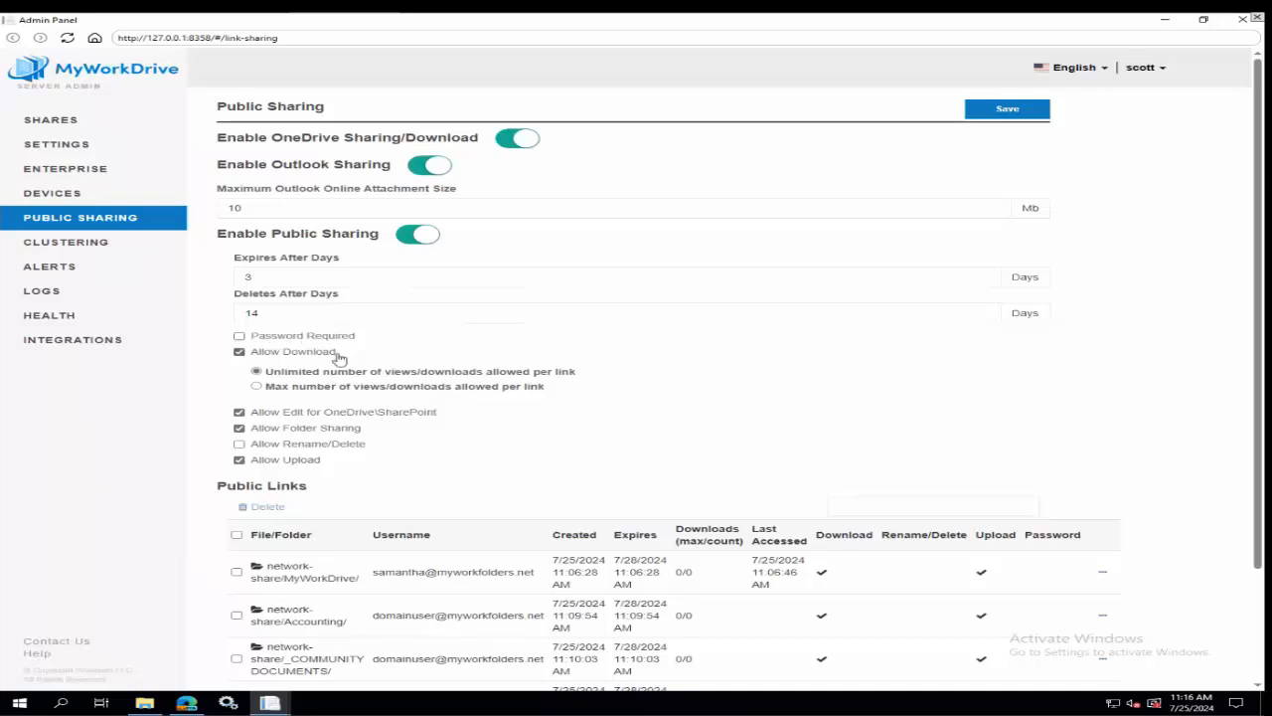
View the publicly shared folder page in the browser and return to the Admin Panel's public sharing settings.
{"action": "left_click", "coordinate": [199, 705]}
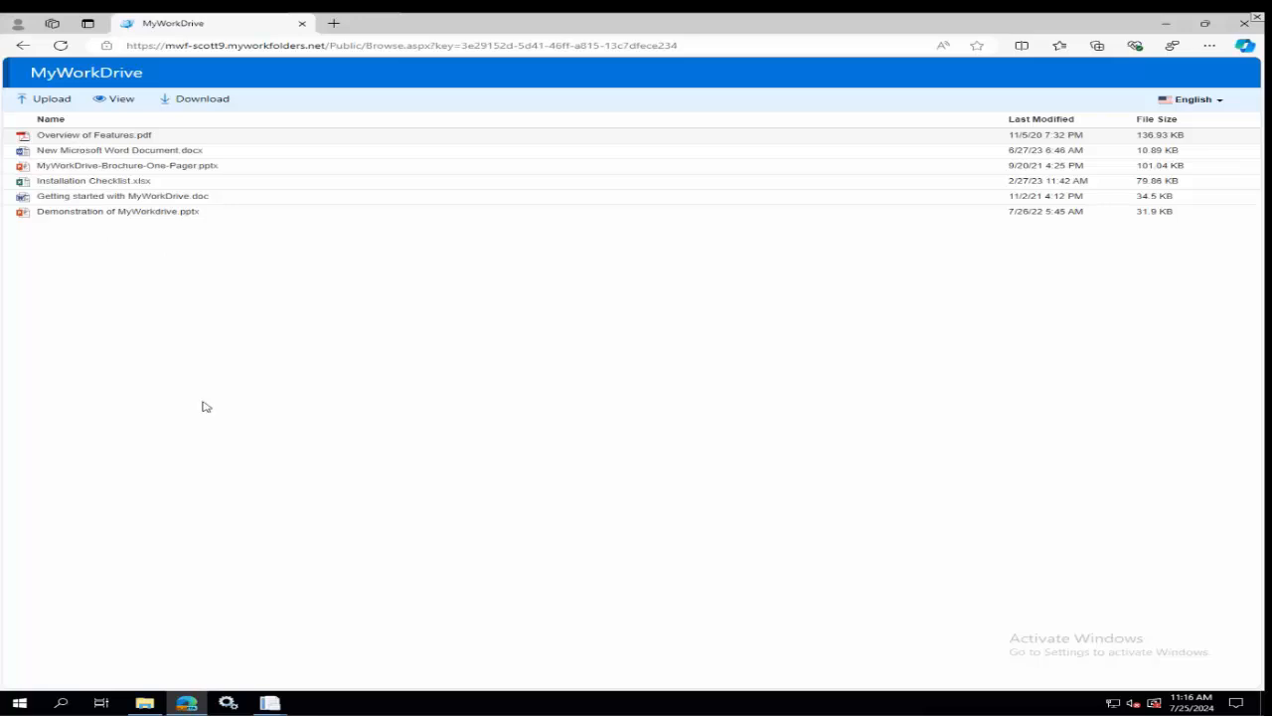
{"action": "mouse_move", "coordinate": [270, 704]}
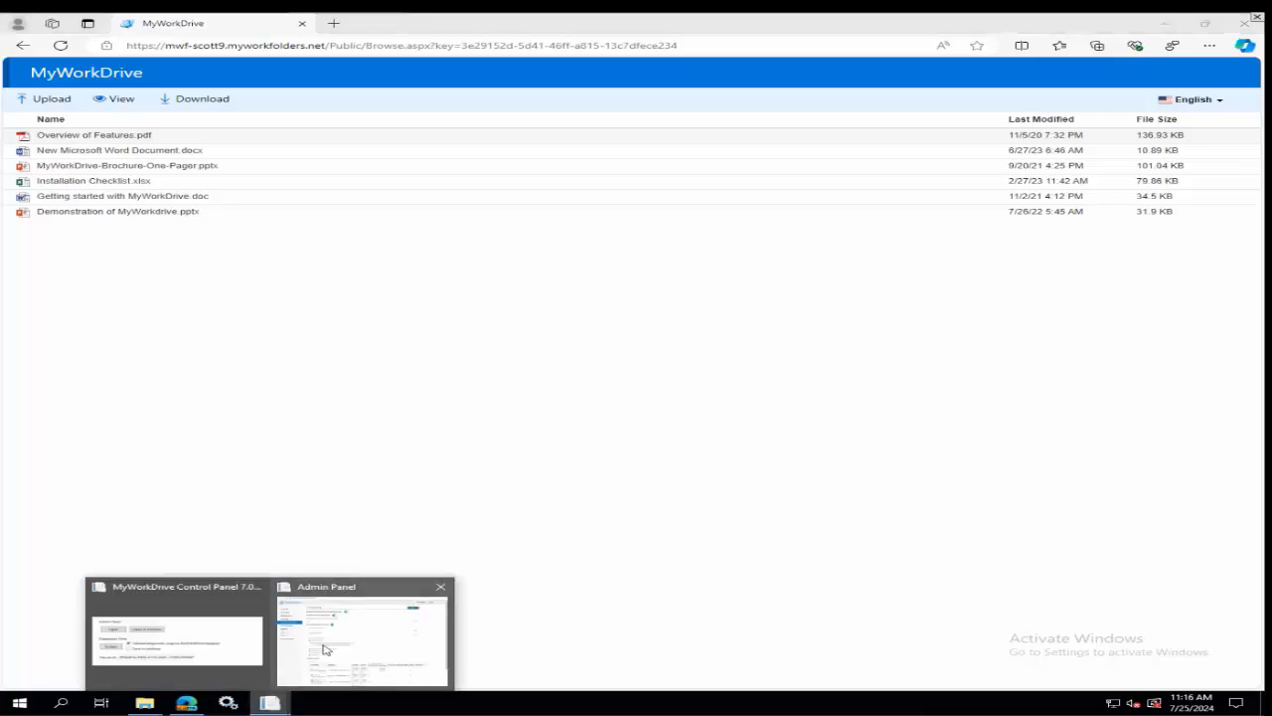
{"action": "left_click", "coordinate": [342, 633]}
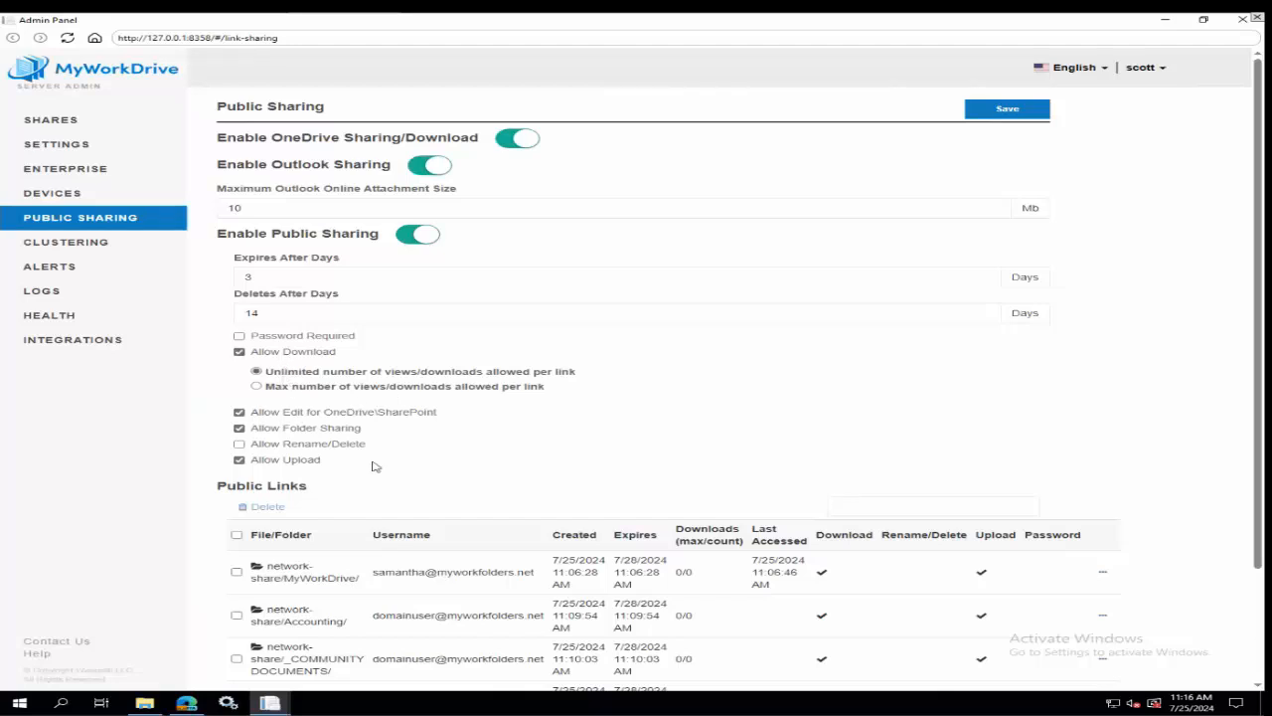
Edit the network-share/MyWorkDrive/ public link, set its expiry date to 7/30/2024, and close the dialog without saving.
{"action": "scroll", "coordinate": [1018, 524], "scroll_direction": "down", "scroll_amount": 3}
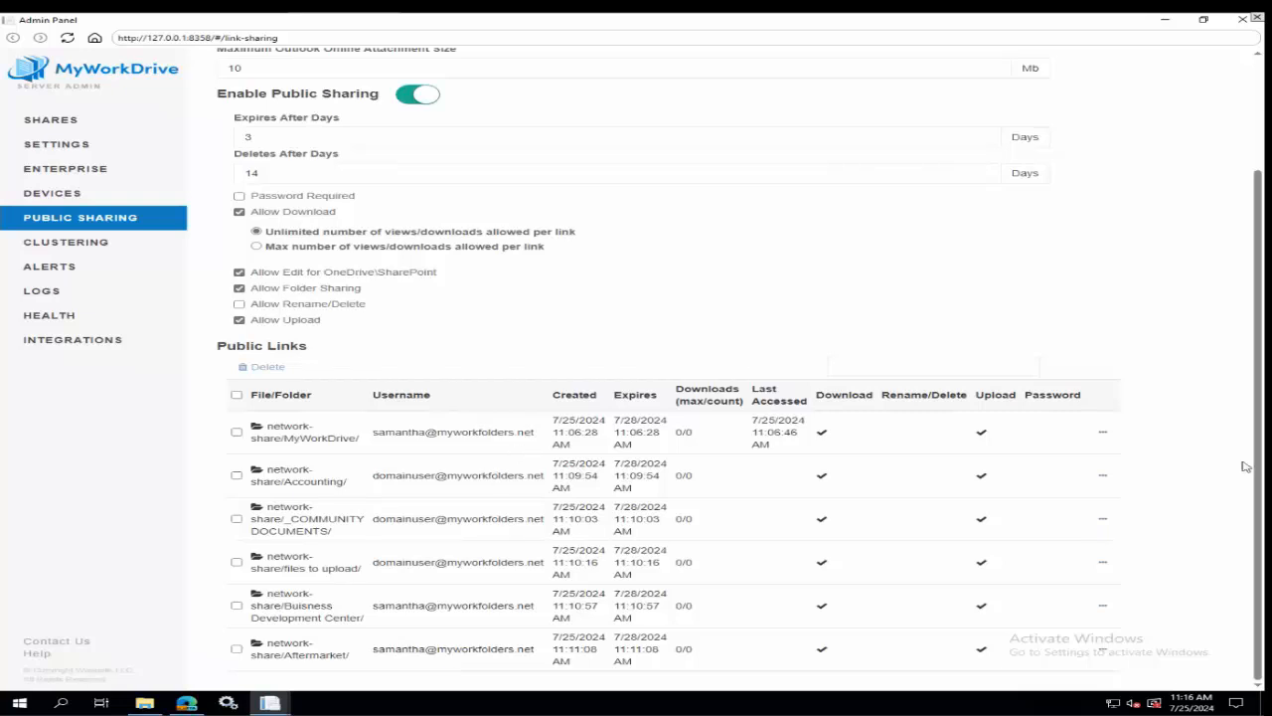
{"action": "left_click", "coordinate": [1103, 434]}
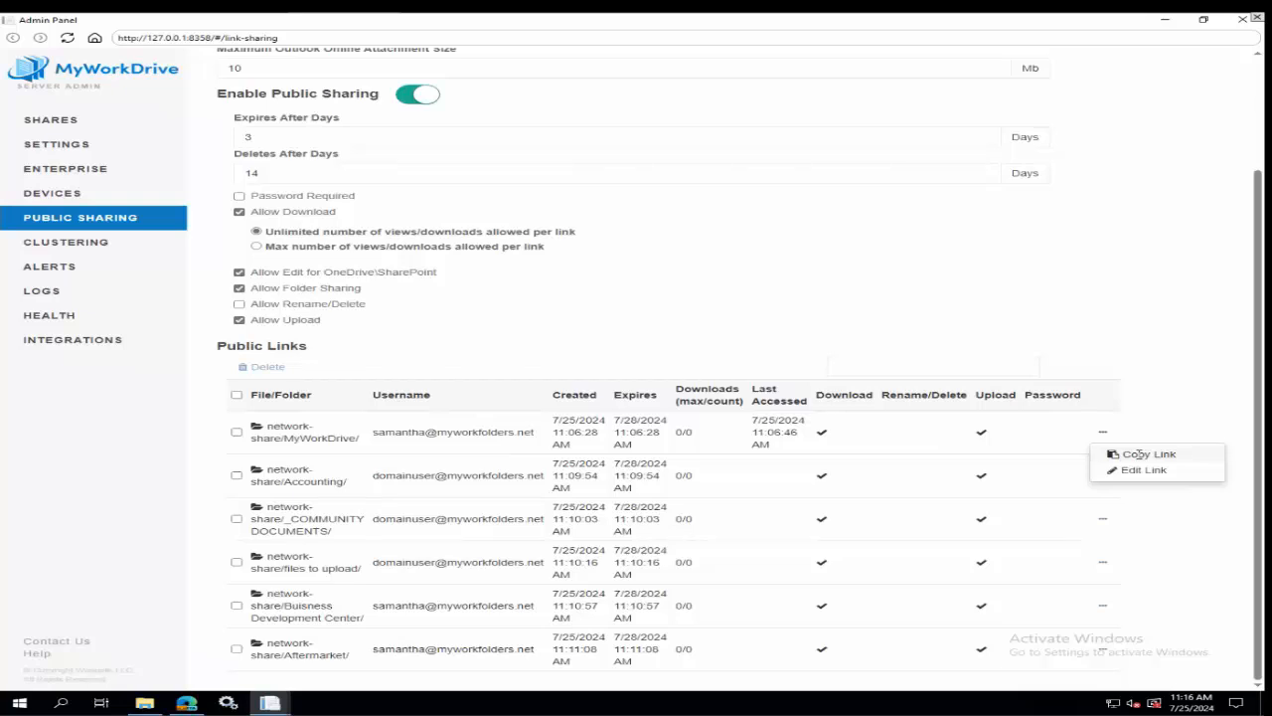
{"action": "left_click", "coordinate": [1131, 471]}
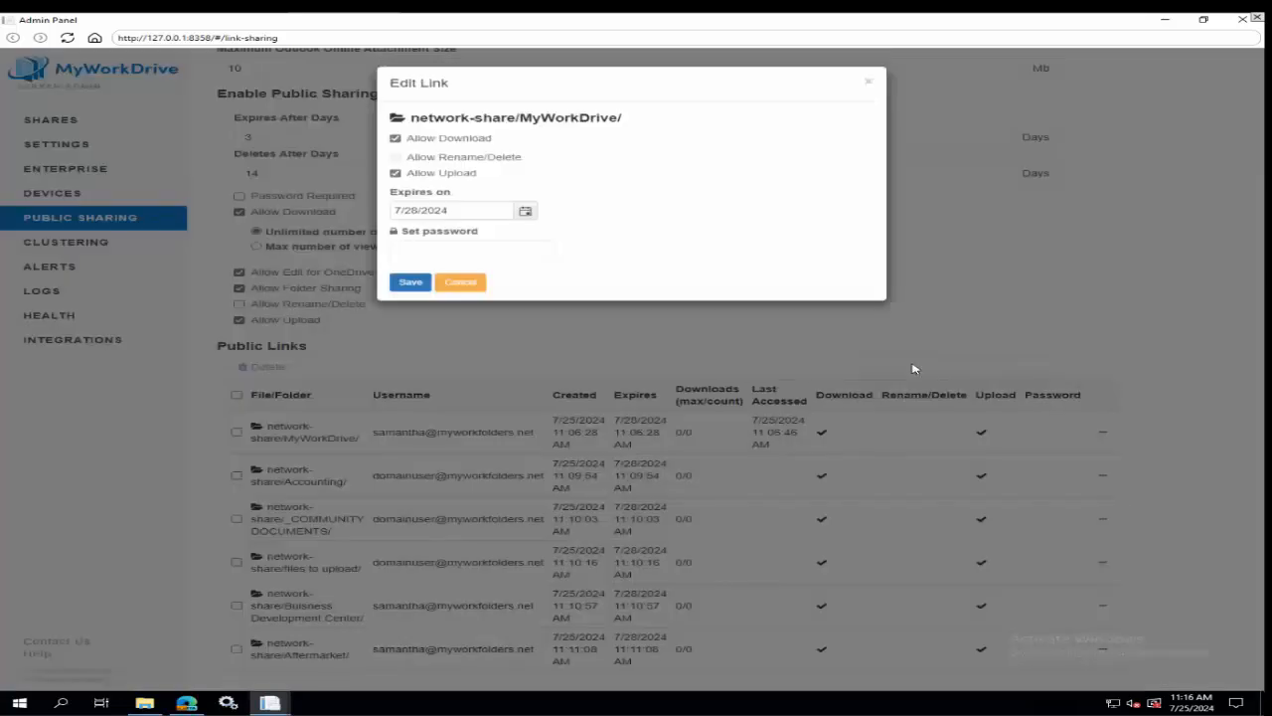
{"action": "left_click", "coordinate": [526, 212]}
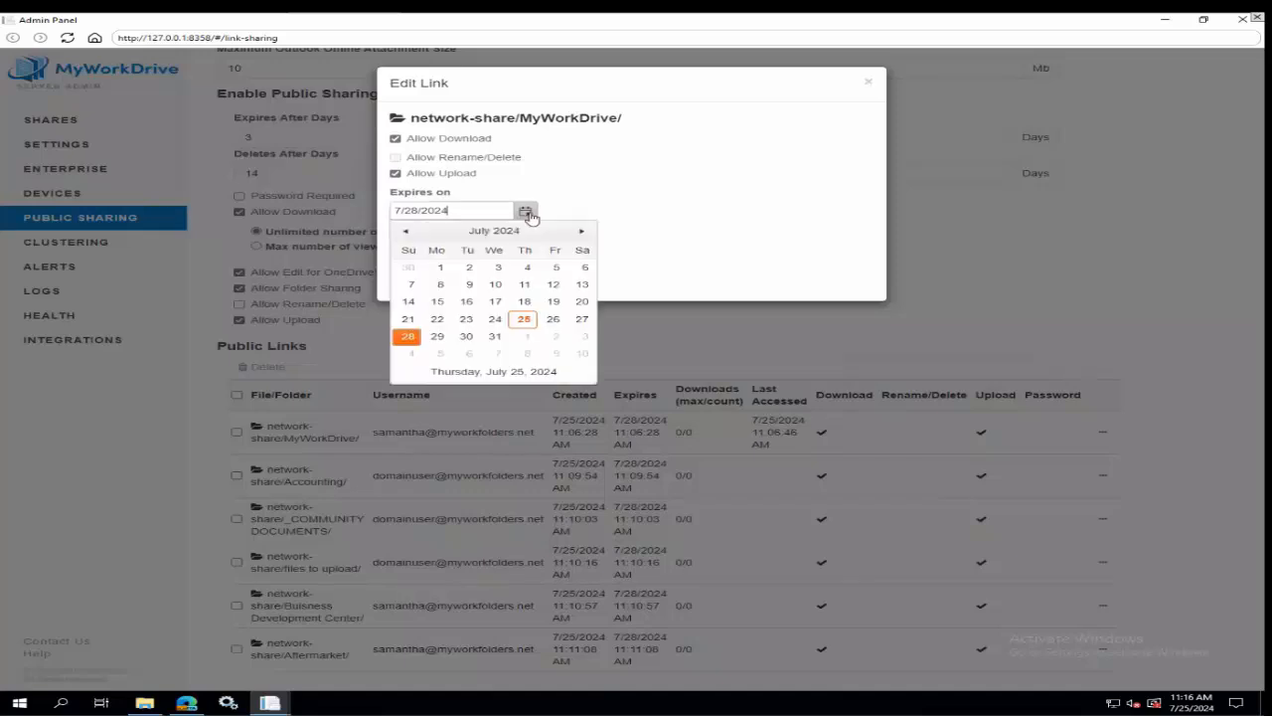
{"action": "left_click", "coordinate": [466, 336]}
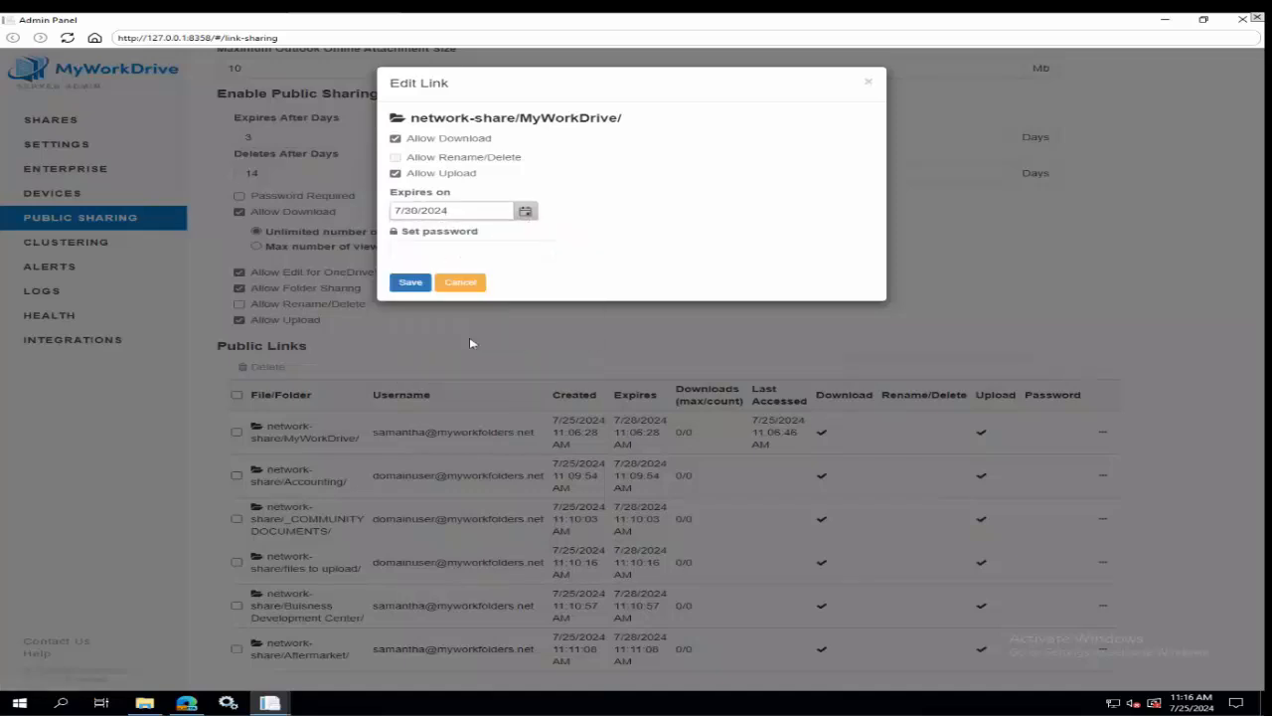
{"action": "left_click", "coordinate": [420, 247]}
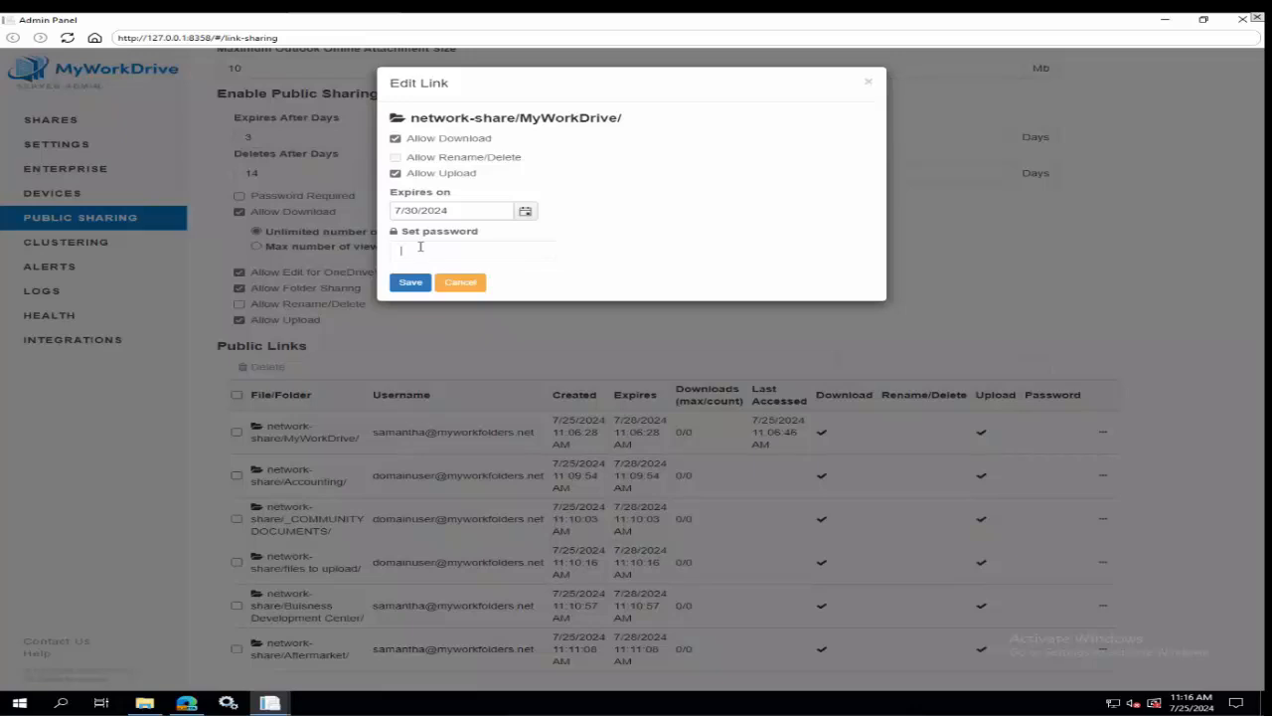
{"action": "left_click", "coordinate": [868, 82]}
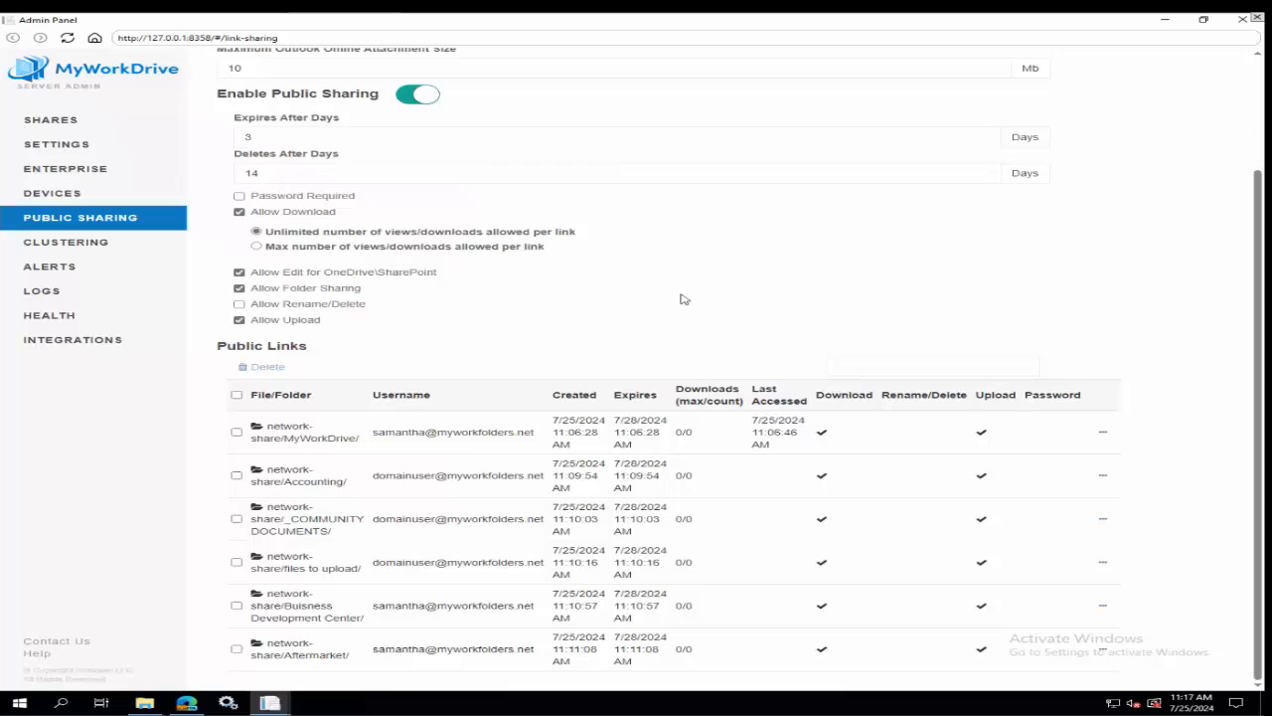
Add All Entra ID Guests to network-share, grant that group Public Sharing, and remove Public Sharing from All Entra ID Members.
{"action": "left_click", "coordinate": [50, 121]}
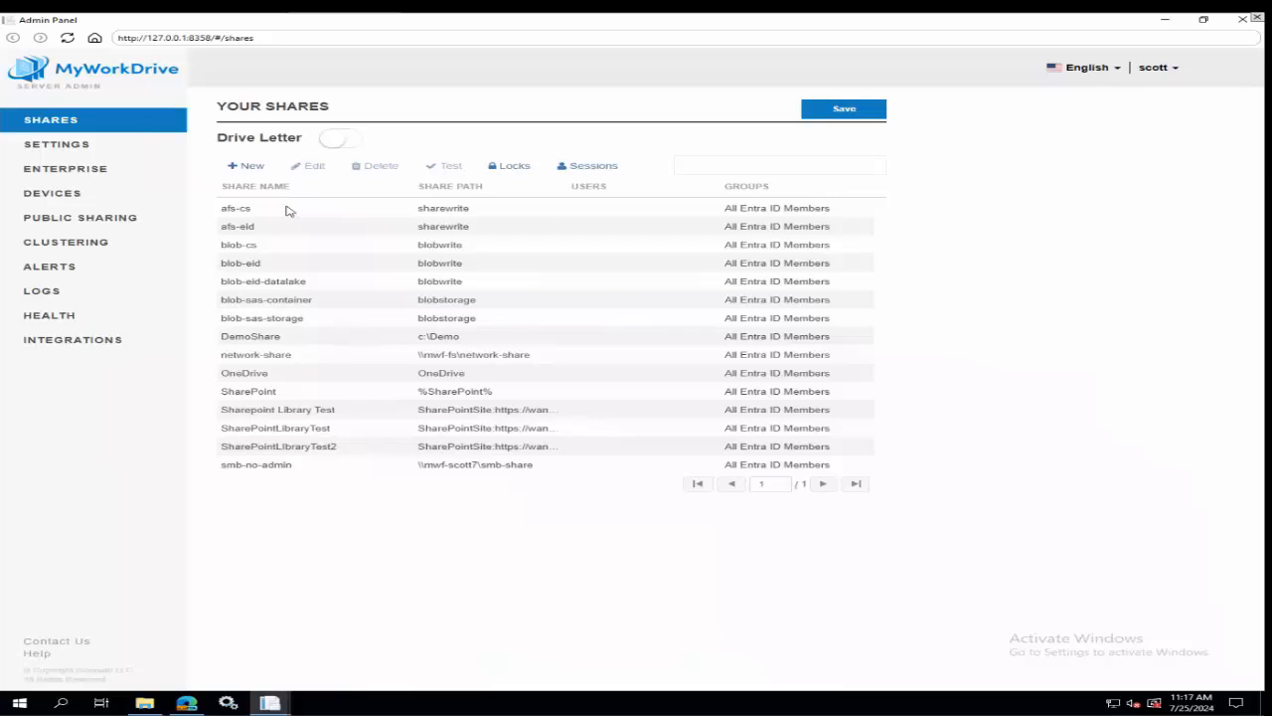
{"action": "left_click", "coordinate": [289, 358]}
{"action": "left_click", "coordinate": [314, 166]}
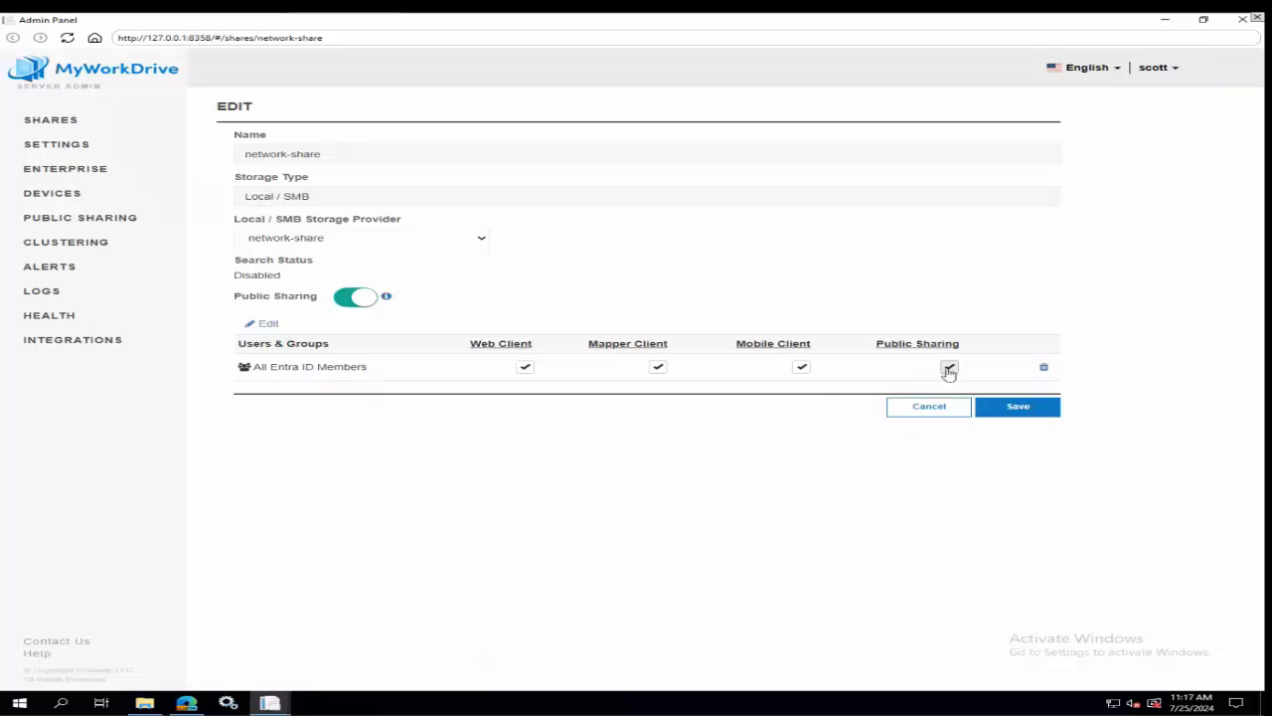
{"action": "left_click", "coordinate": [265, 325]}
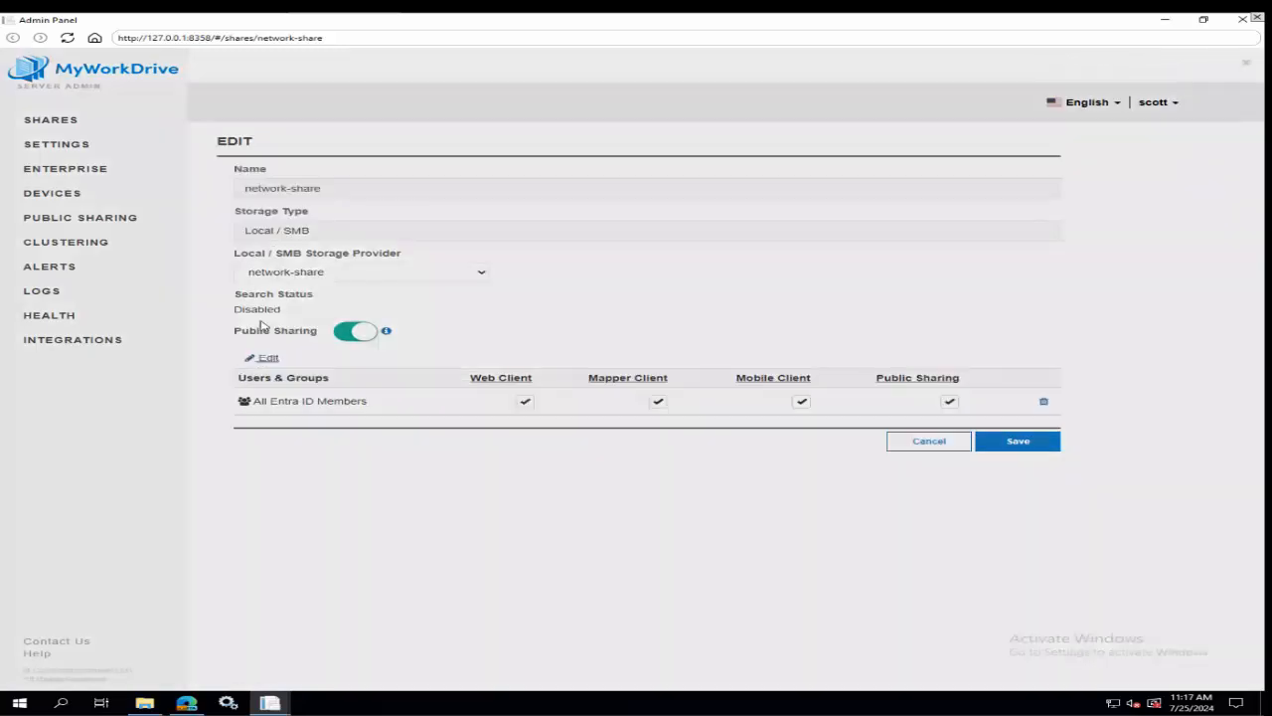
{"action": "left_click", "coordinate": [341, 140]}
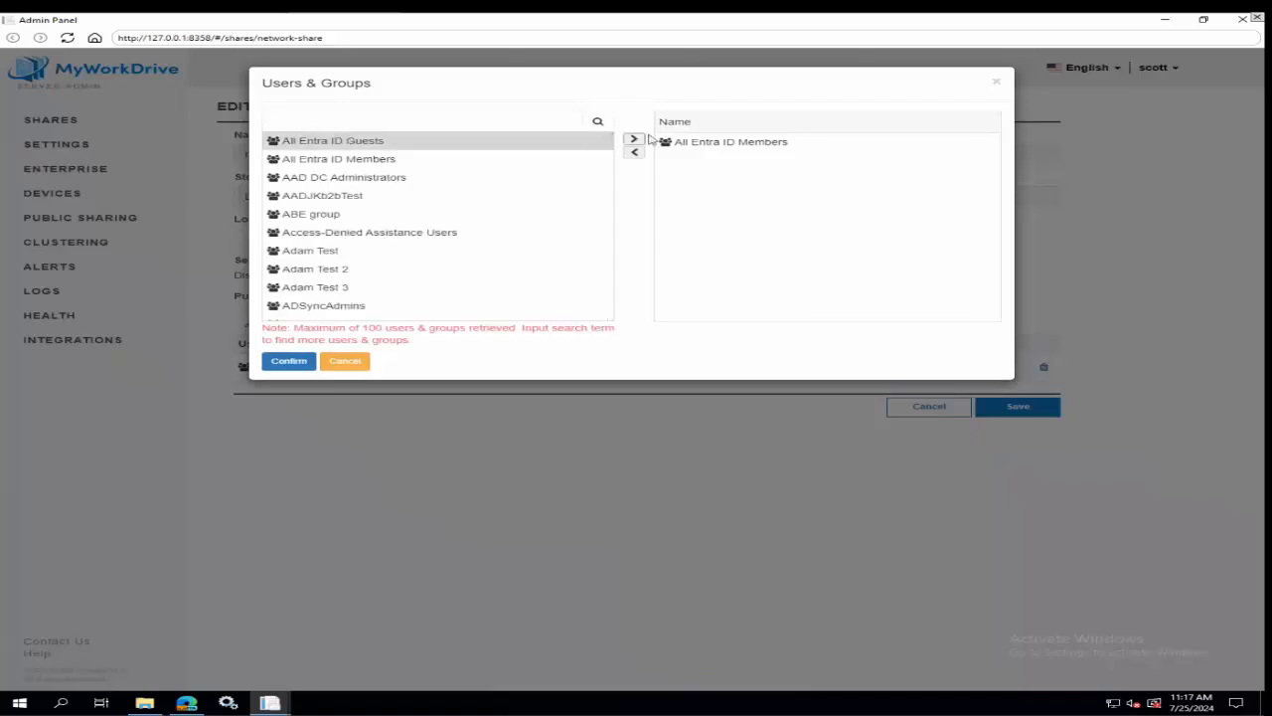
{"action": "left_click", "coordinate": [635, 140]}
{"action": "left_click", "coordinate": [288, 361]}
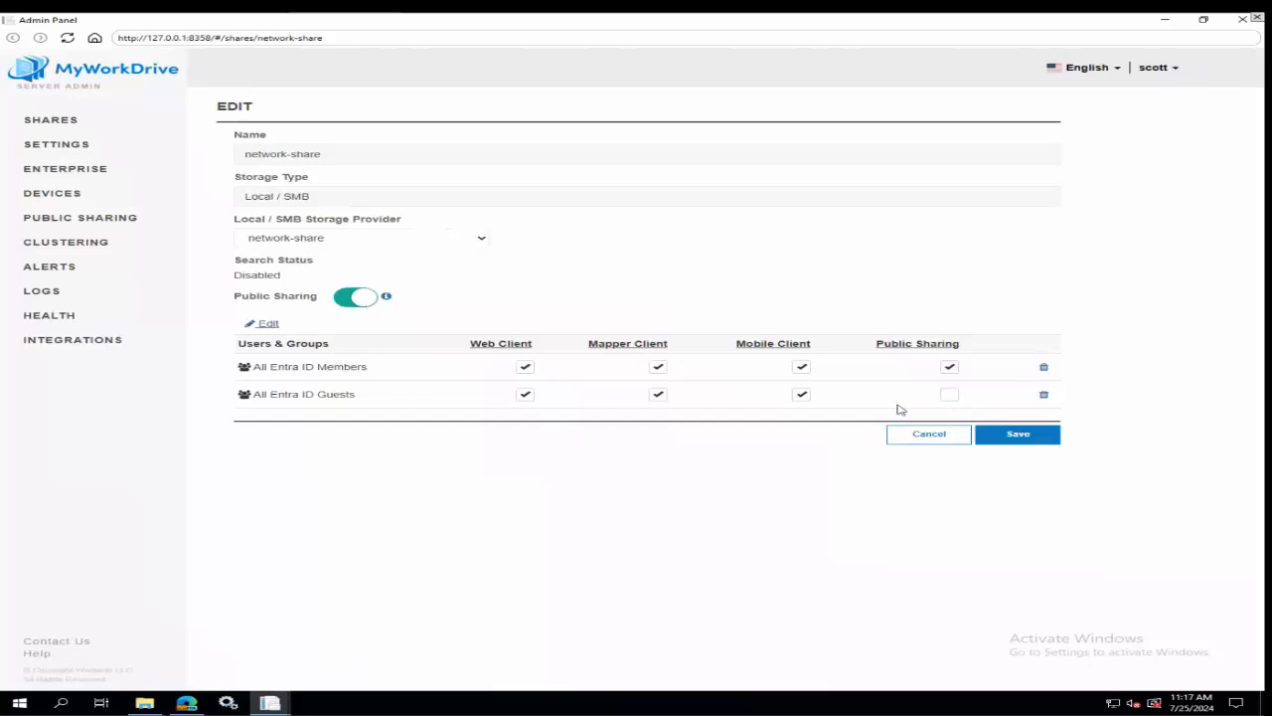
{"action": "left_click", "coordinate": [949, 394]}
{"action": "left_click", "coordinate": [949, 368]}
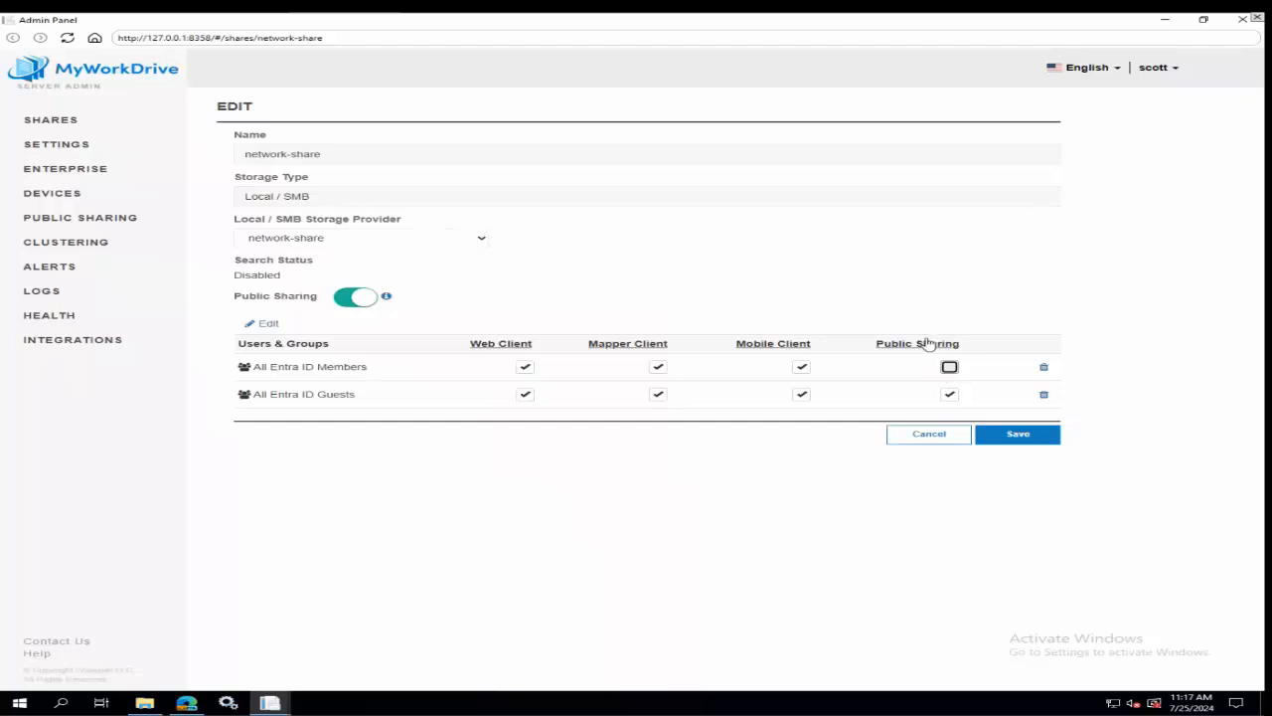
Review the list of existing public links and the link options in the public sharing settings.
{"action": "left_click", "coordinate": [49, 218]}
{"action": "scroll", "coordinate": [401, 426], "scroll_direction": "down", "scroll_amount": 2}
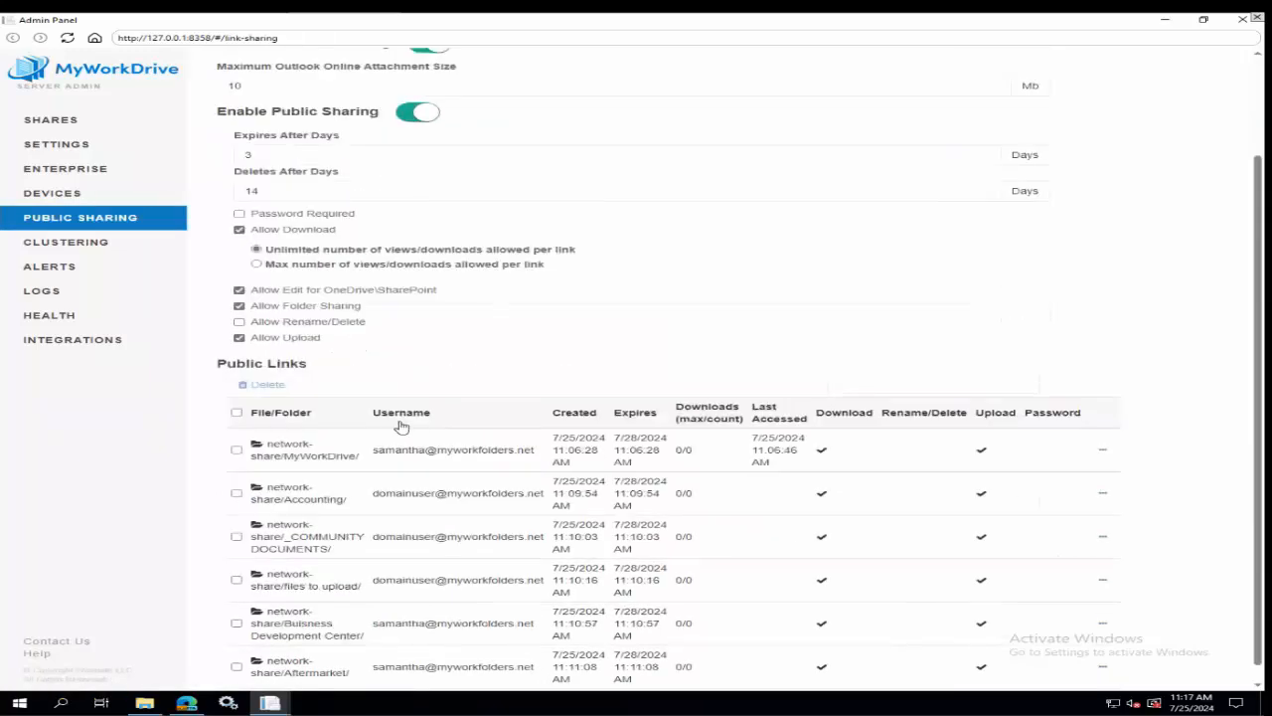
{"action": "scroll", "coordinate": [400, 425], "scroll_direction": "up", "scroll_amount": 3}
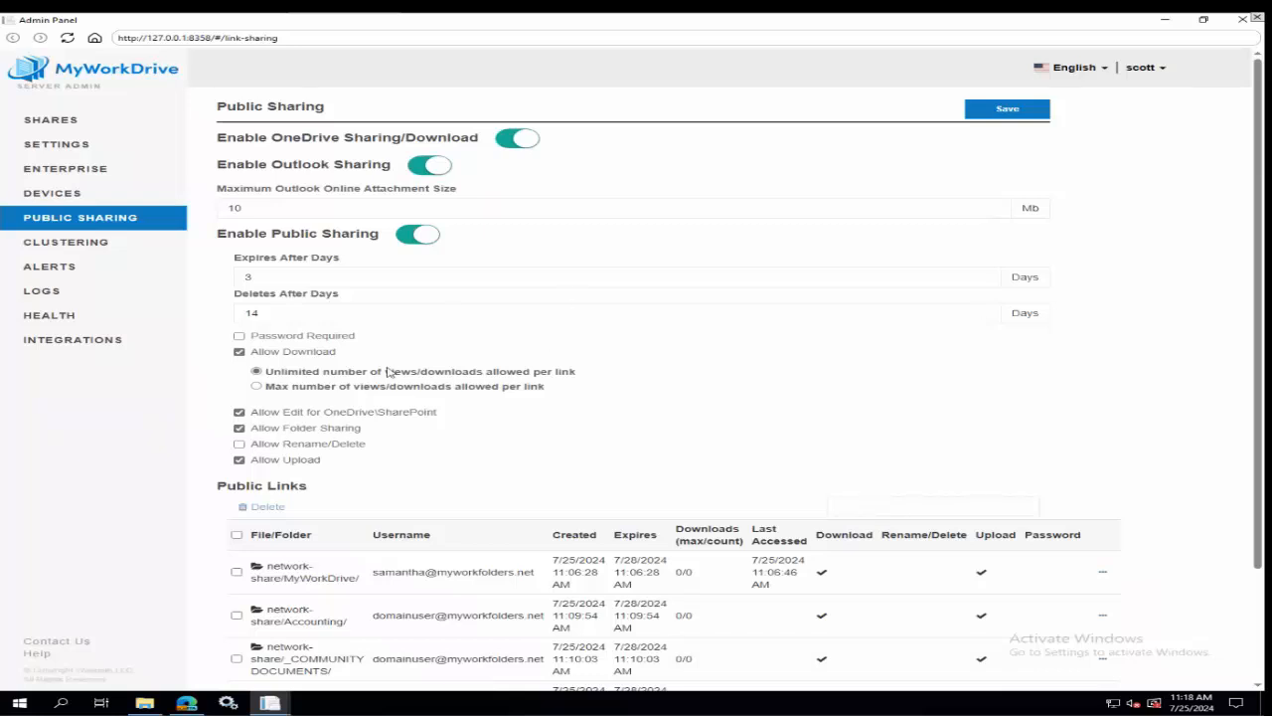
Switch to the browser and examine public file sharing support in the Azure File Storage Options comparison table.
{"action": "left_click", "coordinate": [186, 703]}
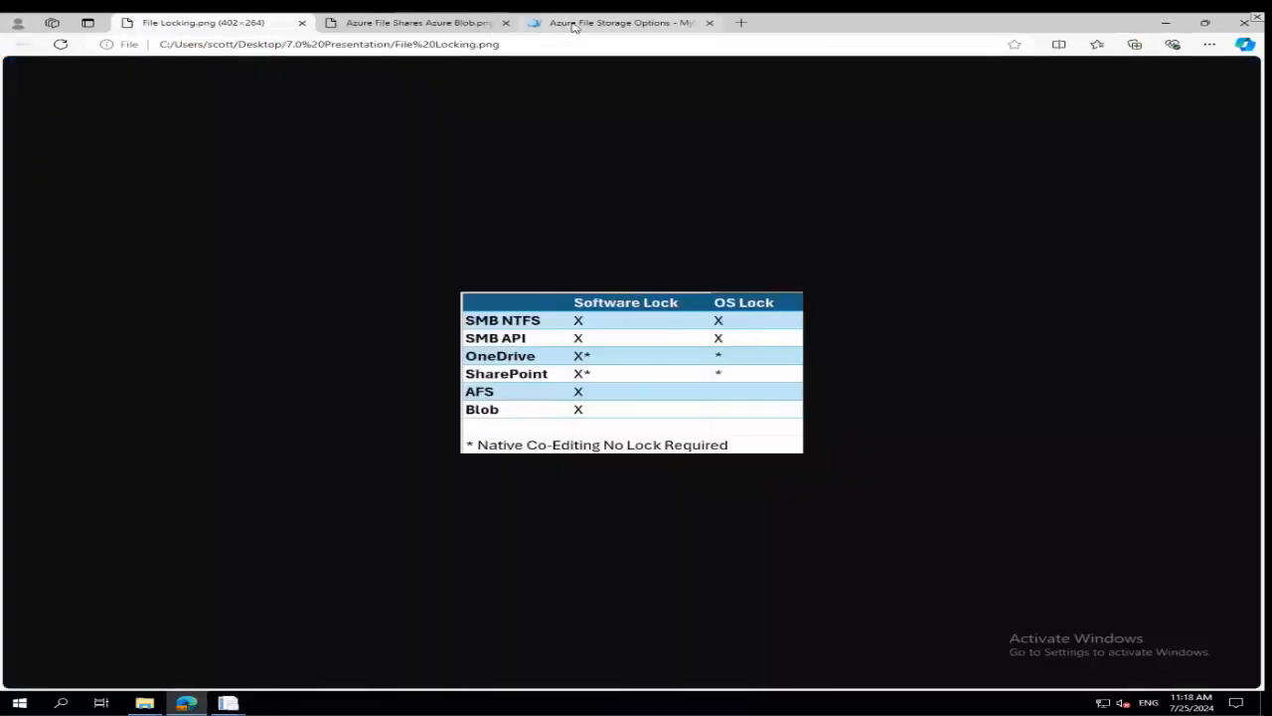
{"action": "left_click", "coordinate": [571, 24]}
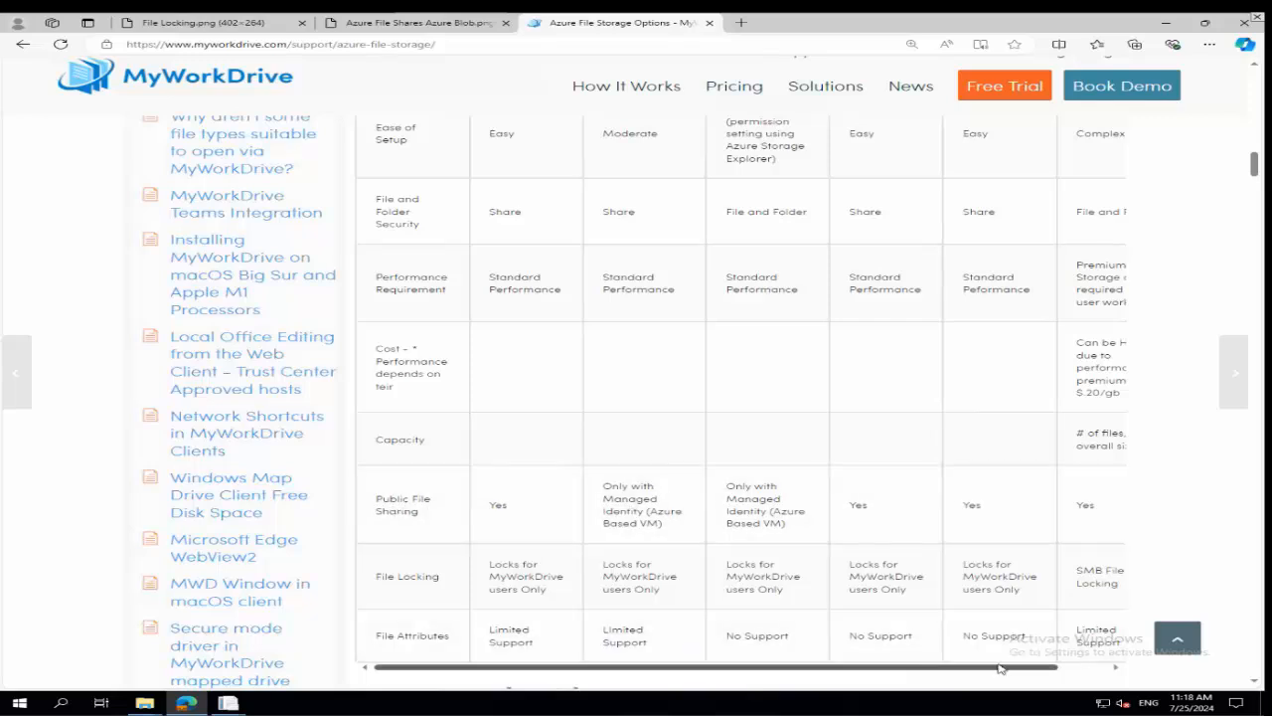
{"action": "left_click_drag", "start_coordinate": [1000, 669], "coordinate": [967, 671]}
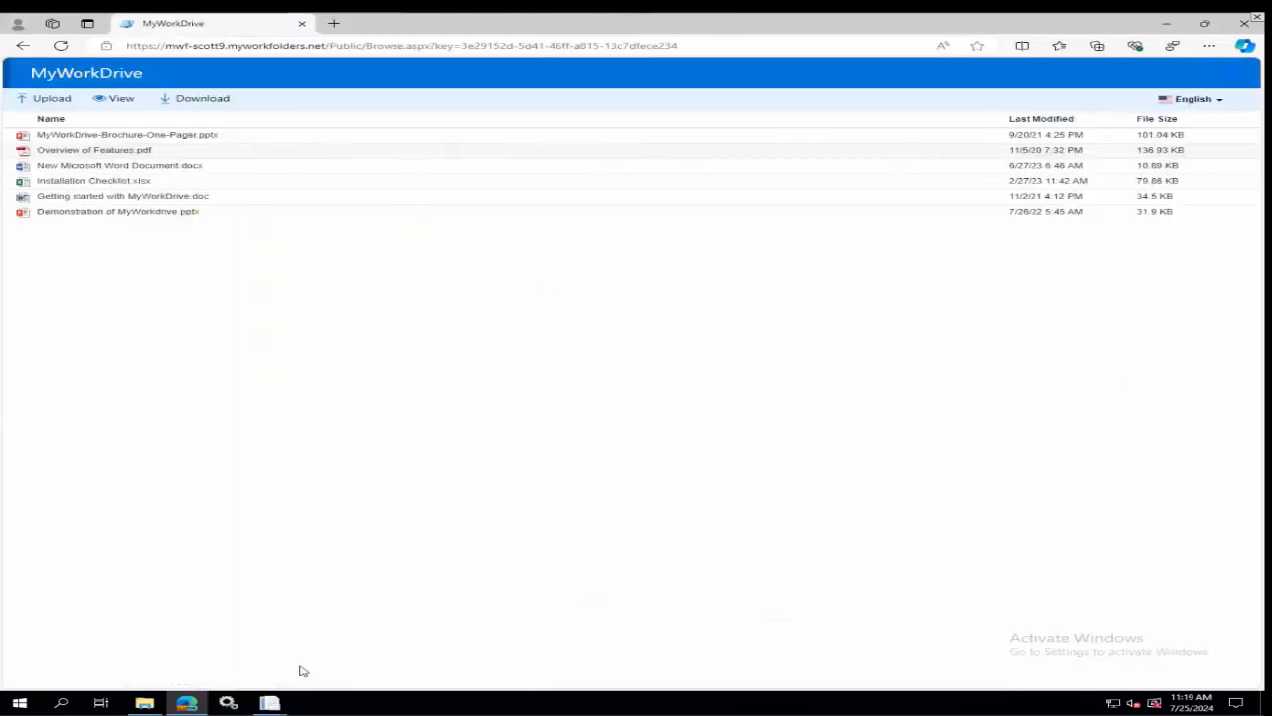
{"action": "mouse_move", "coordinate": [260, 708]}
{"action": "left_click", "coordinate": [320, 652]}
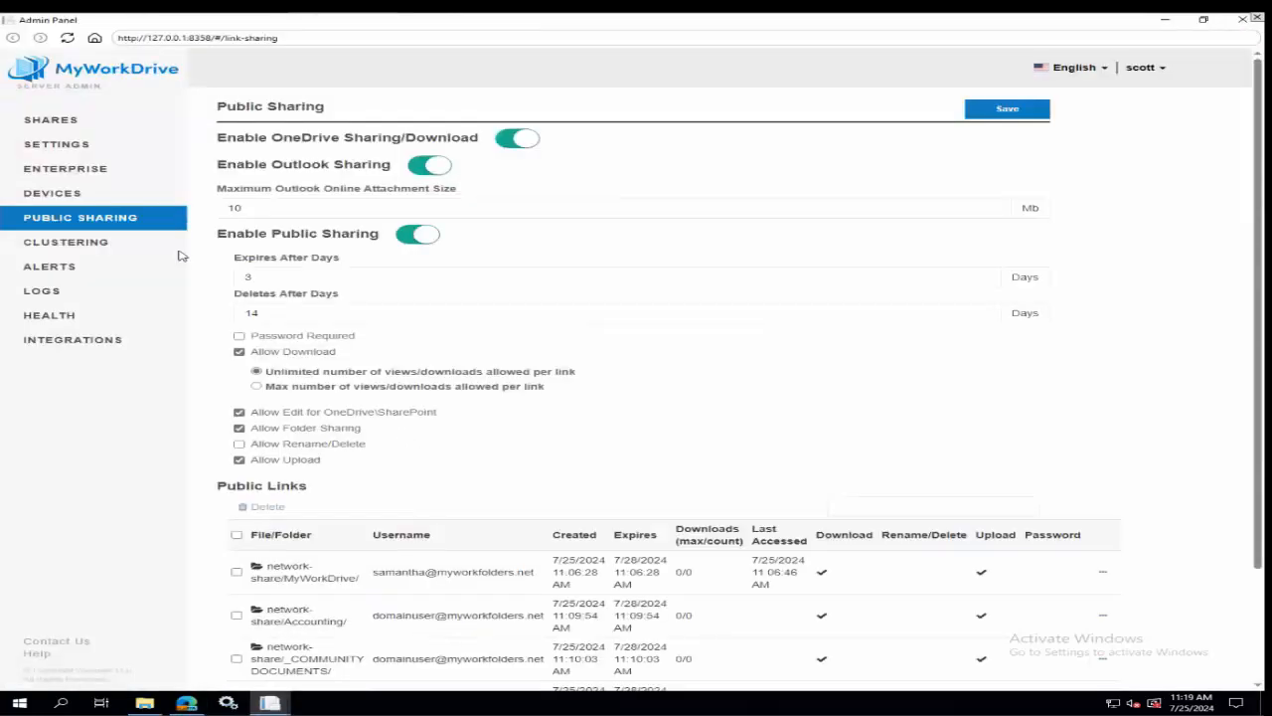
{"action": "left_click", "coordinate": [90, 144]}
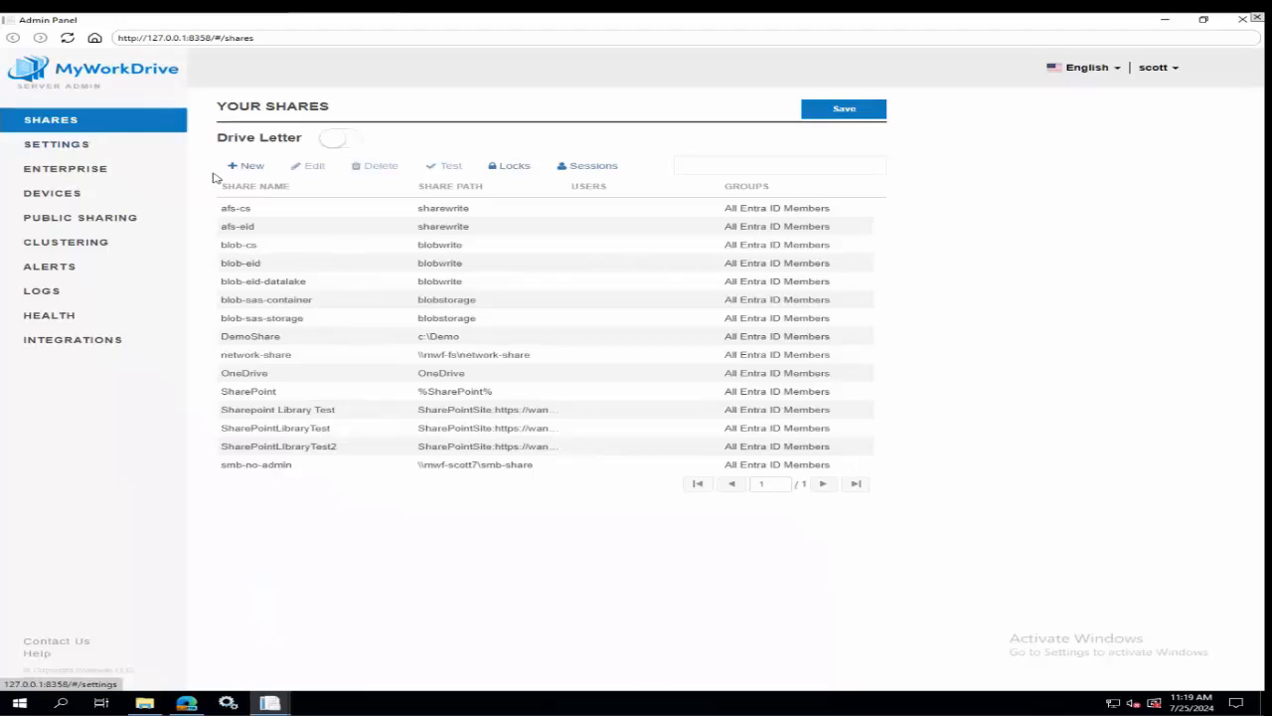
{"action": "left_click", "coordinate": [261, 356]}
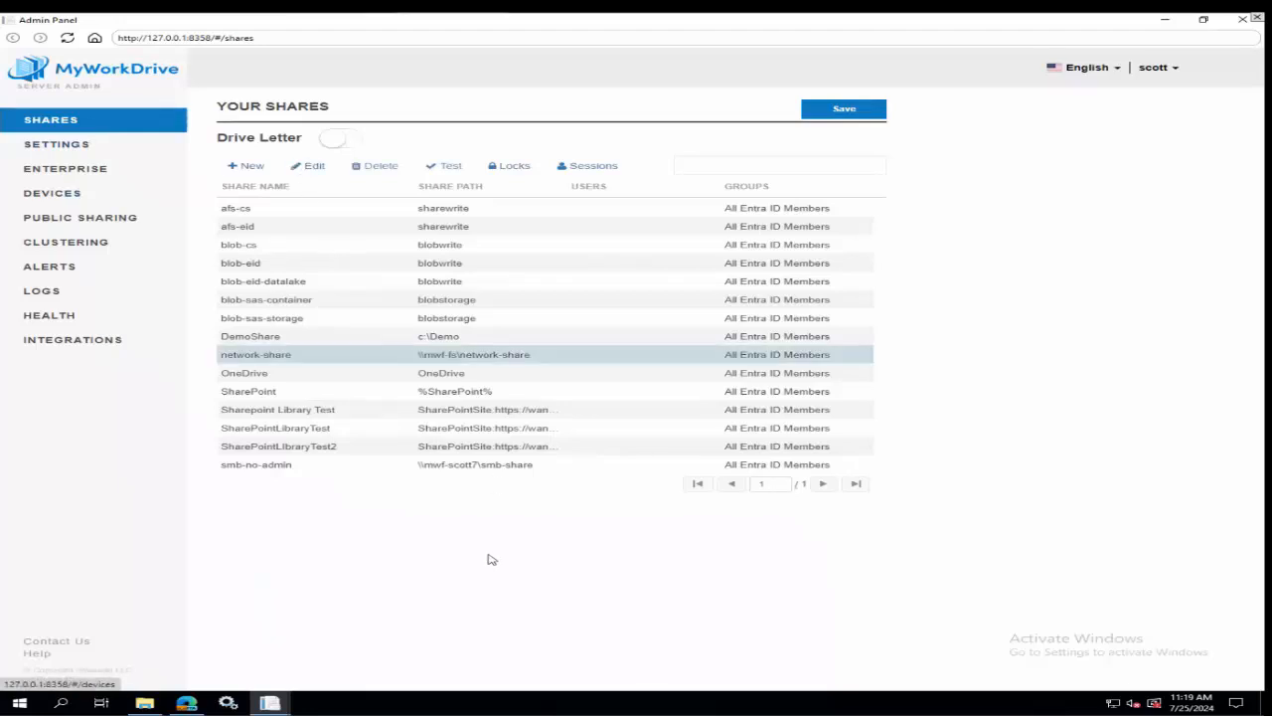
{"action": "left_click", "coordinate": [186, 703]}
In the other server's Admin Panel, edit Network Share: remove Mapper Client from FWA\Domain Users, Download from MWF\Domain Admins, and Public Sharing from the mwf guest group.
{"action": "left_click", "coordinate": [228, 702]}
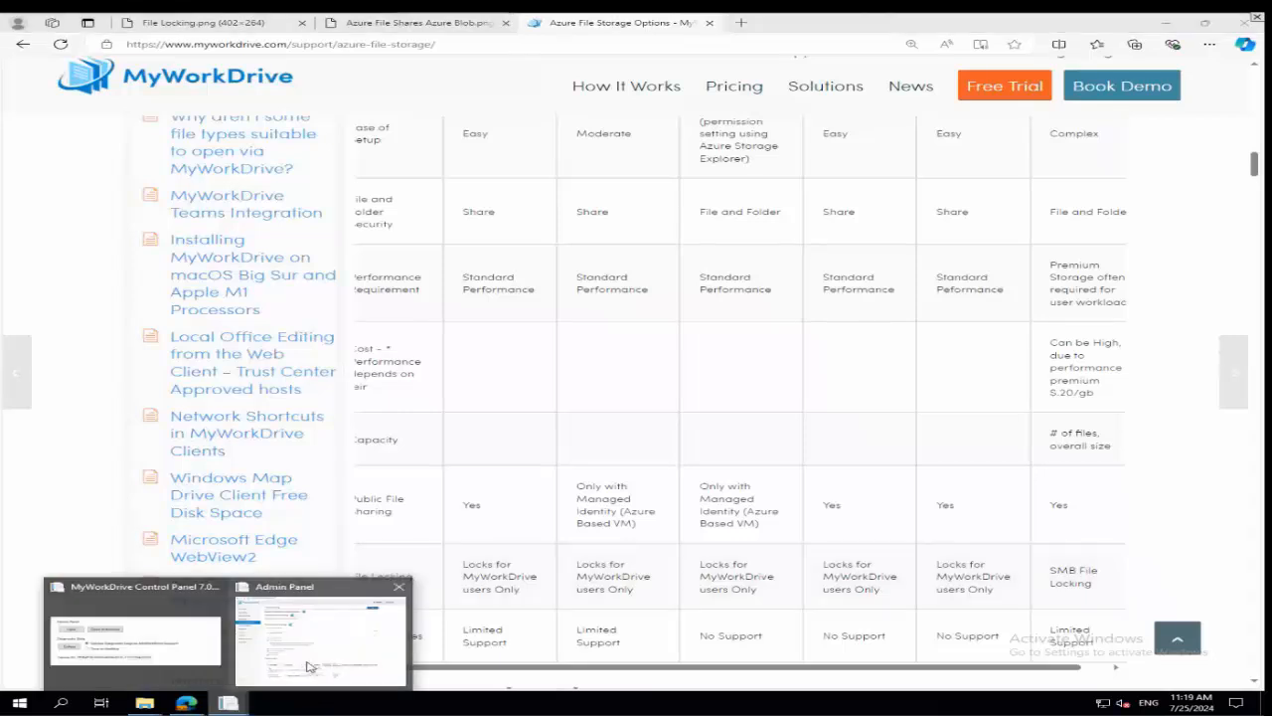
{"action": "left_click", "coordinate": [309, 665]}
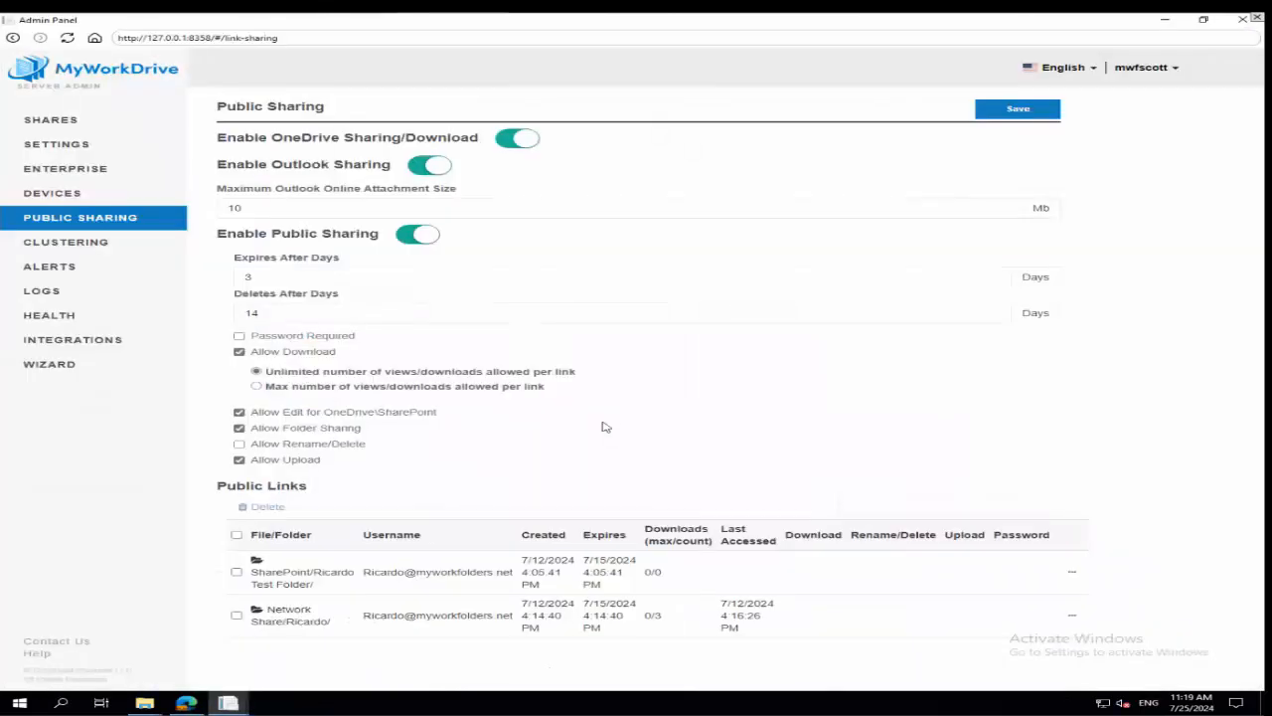
{"action": "left_click", "coordinate": [51, 121]}
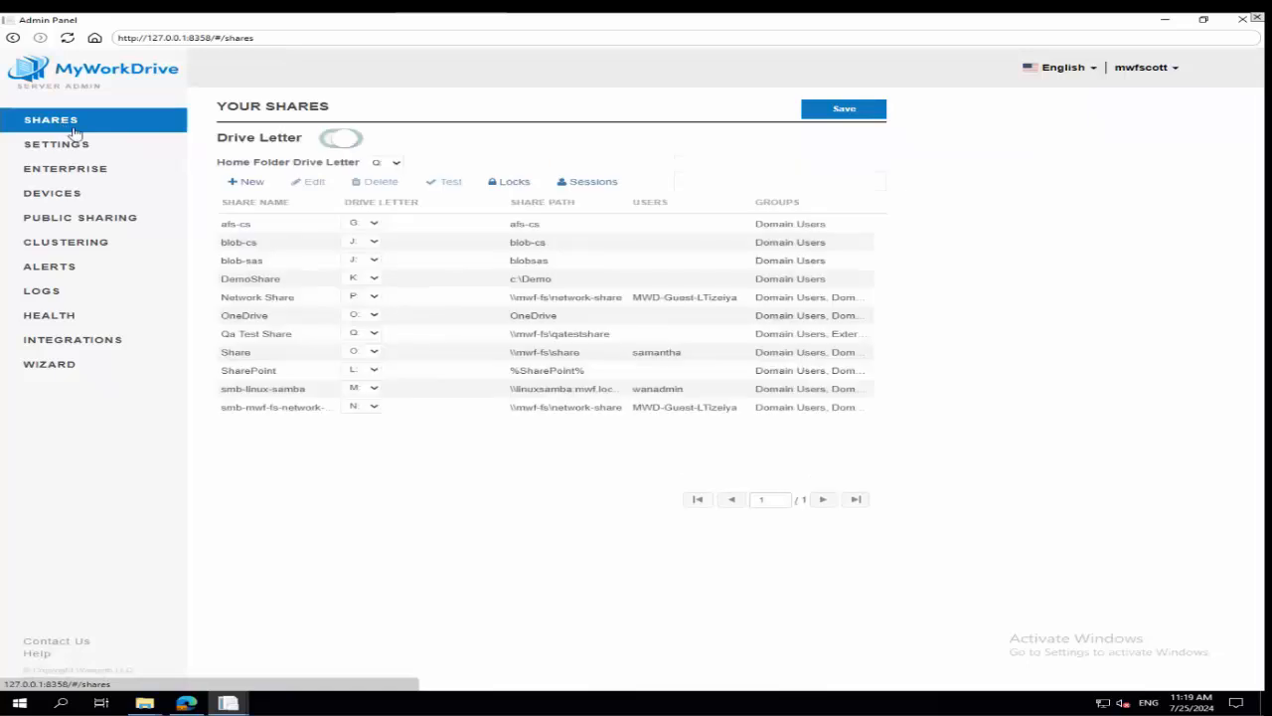
{"action": "left_click", "coordinate": [298, 297]}
{"action": "left_click", "coordinate": [312, 182]}
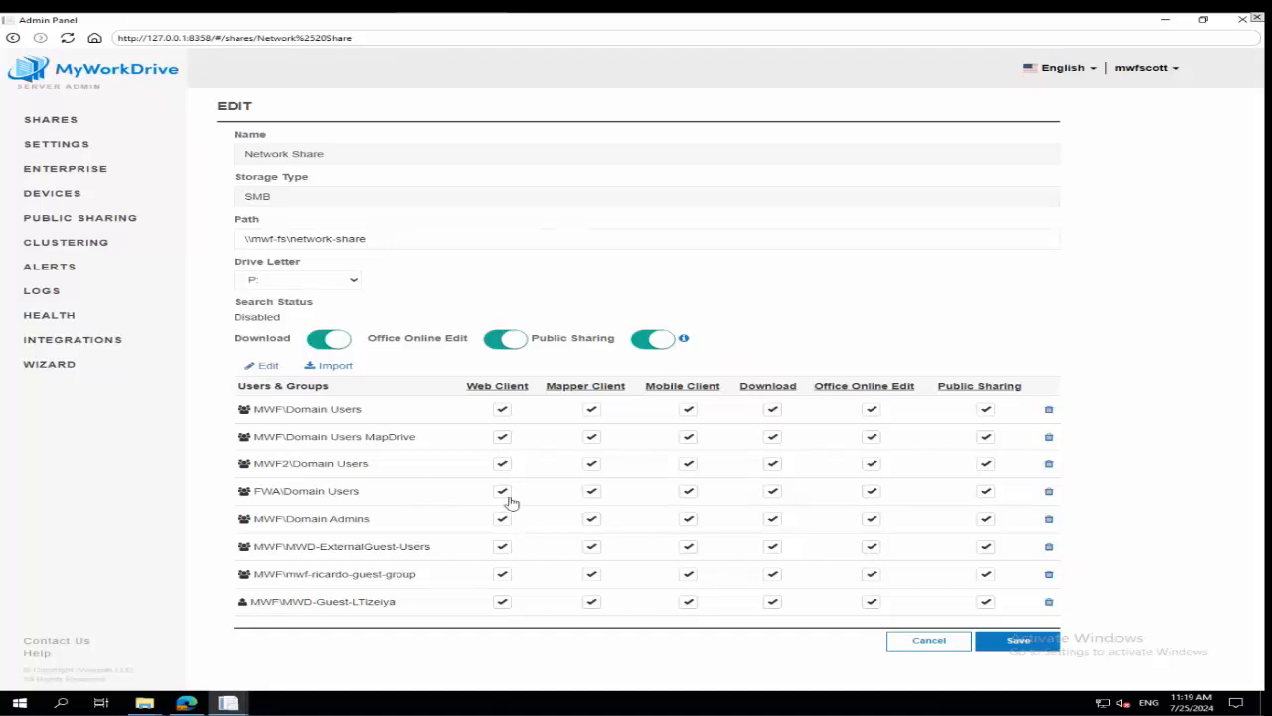
{"action": "left_click", "coordinate": [591, 492]}
{"action": "left_click", "coordinate": [772, 518]}
{"action": "left_click", "coordinate": [984, 576]}
Remove Mapper Client, Mobile Client, Download, Office Online Edit and Public Sharing from the individual MWD-Guest user, leaving only Web Client.
{"action": "left_click", "coordinate": [594, 604]}
{"action": "left_click", "coordinate": [687, 603]}
{"action": "left_click", "coordinate": [772, 604]}
{"action": "left_click", "coordinate": [591, 602]}
{"action": "left_click", "coordinate": [872, 602]}
{"action": "left_click", "coordinate": [985, 602]}
Open the server's activity logs and page forward through the entries to page 5.
{"action": "left_click", "coordinate": [58, 297]}
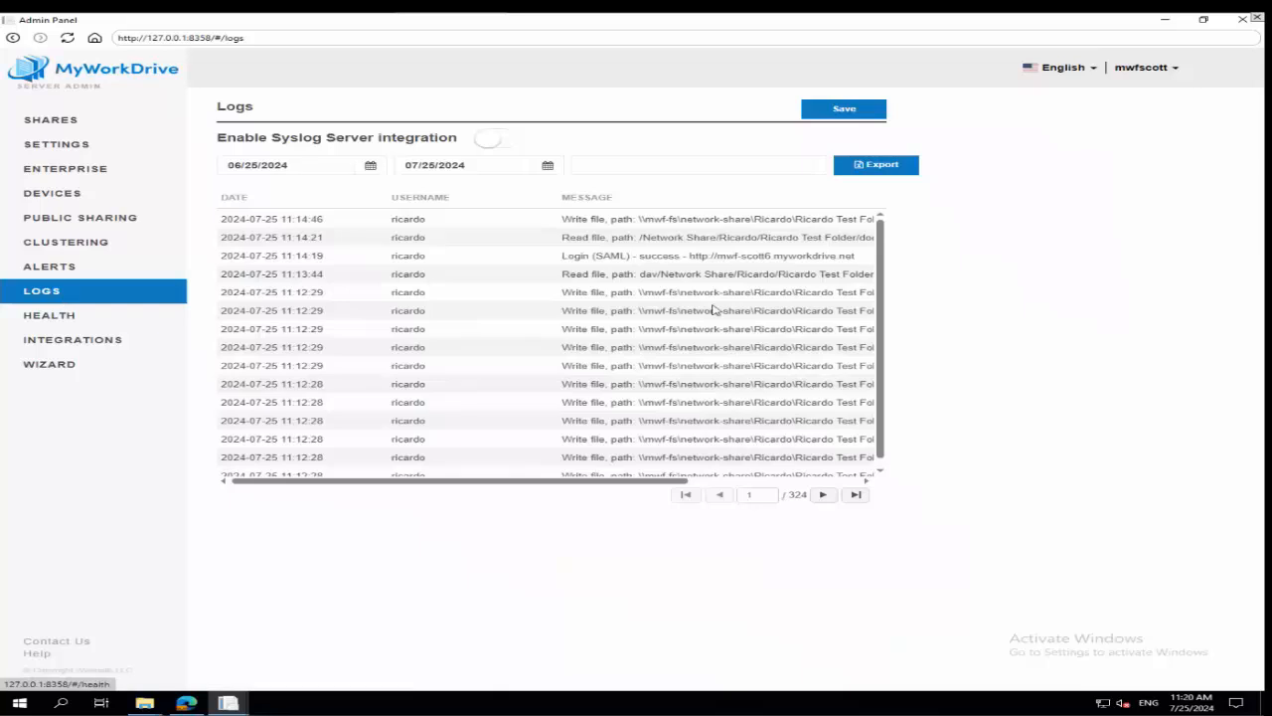
{"action": "left_click", "coordinate": [823, 494]}
{"action": "left_click", "coordinate": [823, 494]}
{"action": "left_click", "coordinate": [823, 494]}
Page forward through the activity log entries to page 23, and go back to page 21.
{"action": "left_click", "coordinate": [823, 494]}
{"action": "left_click", "coordinate": [823, 494]}
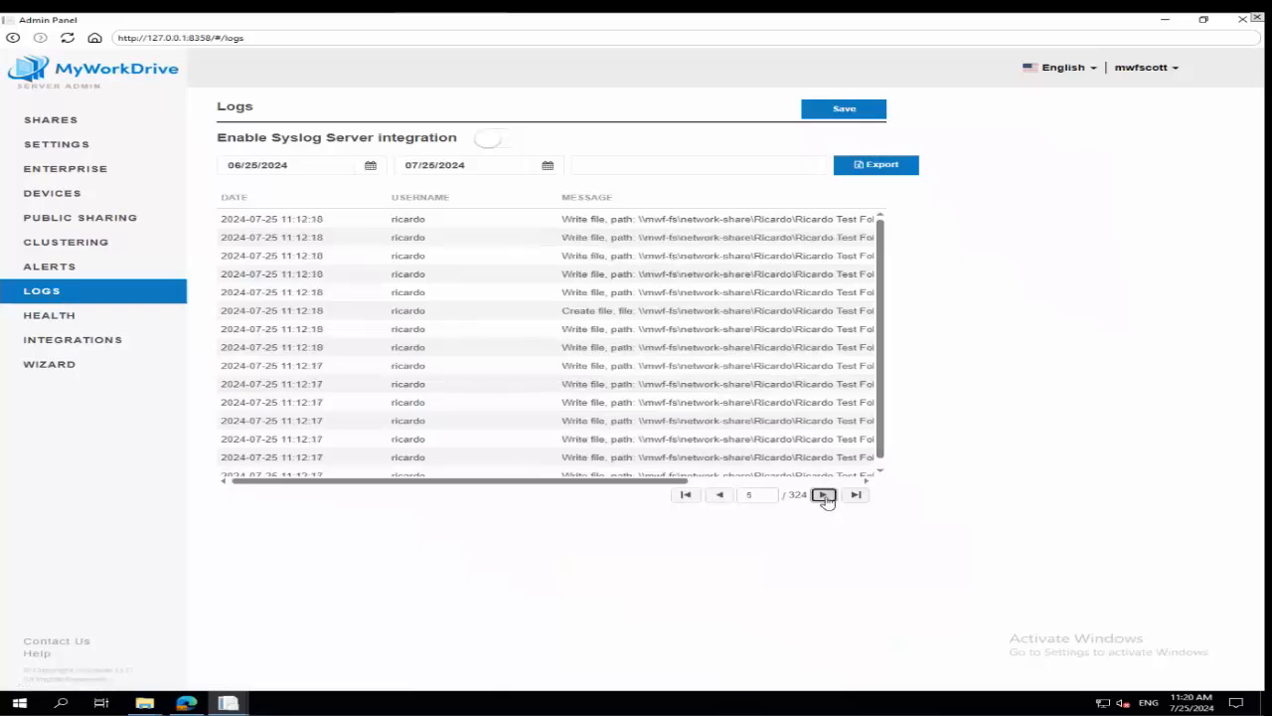
{"action": "left_click", "coordinate": [823, 494]}
{"action": "left_click", "coordinate": [822, 494]}
{"action": "left_click", "coordinate": [823, 494]}
{"action": "left_click", "coordinate": [823, 494]}
{"action": "left_click", "coordinate": [823, 493]}
{"action": "left_click", "coordinate": [823, 494]}
{"action": "left_click", "coordinate": [822, 494]}
{"action": "left_click", "coordinate": [823, 494]}
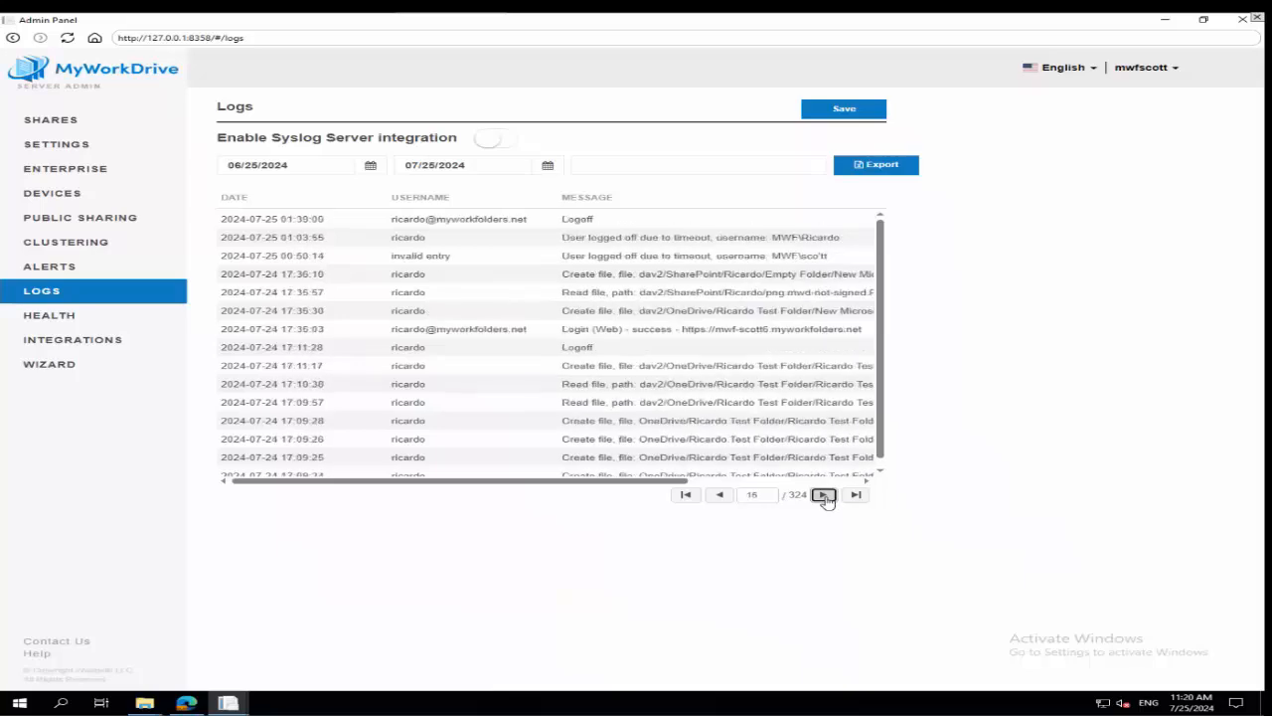
{"action": "left_click", "coordinate": [823, 494]}
{"action": "left_click", "coordinate": [822, 494]}
{"action": "left_click", "coordinate": [823, 494]}
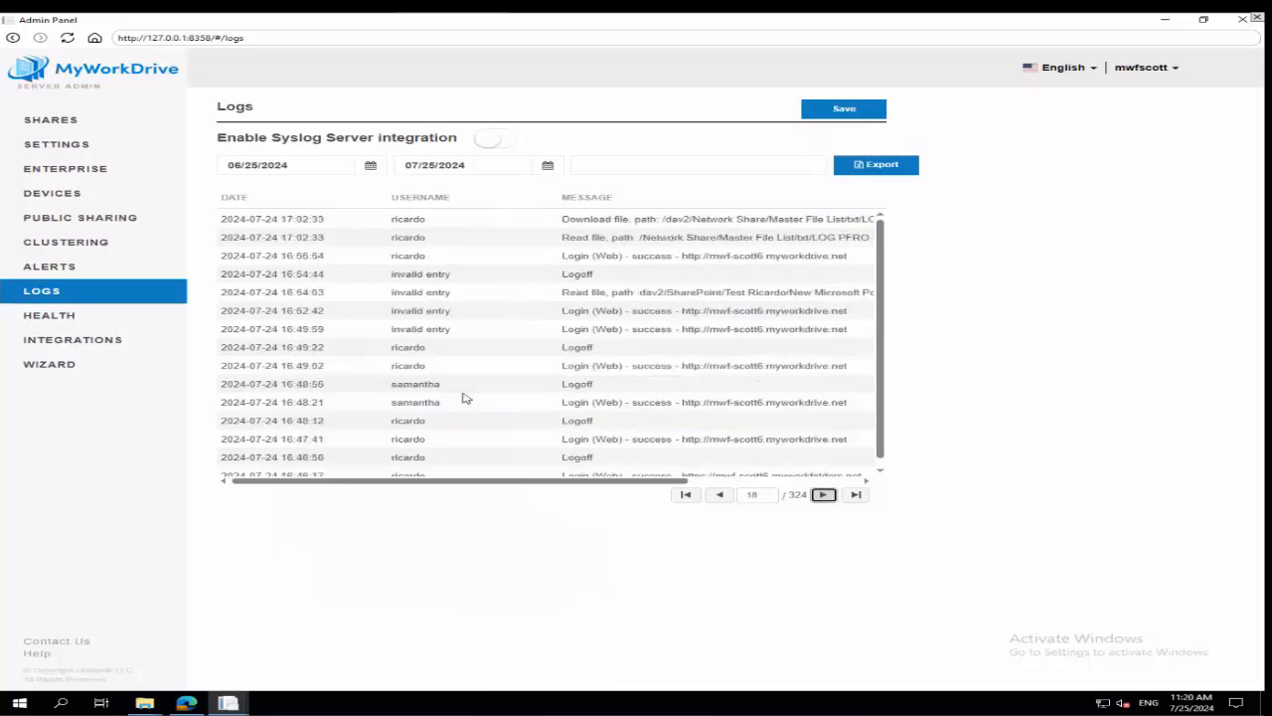
{"action": "left_click", "coordinate": [823, 494]}
{"action": "left_click", "coordinate": [823, 494]}
{"action": "left_click", "coordinate": [823, 494]}
{"action": "left_click", "coordinate": [823, 494]}
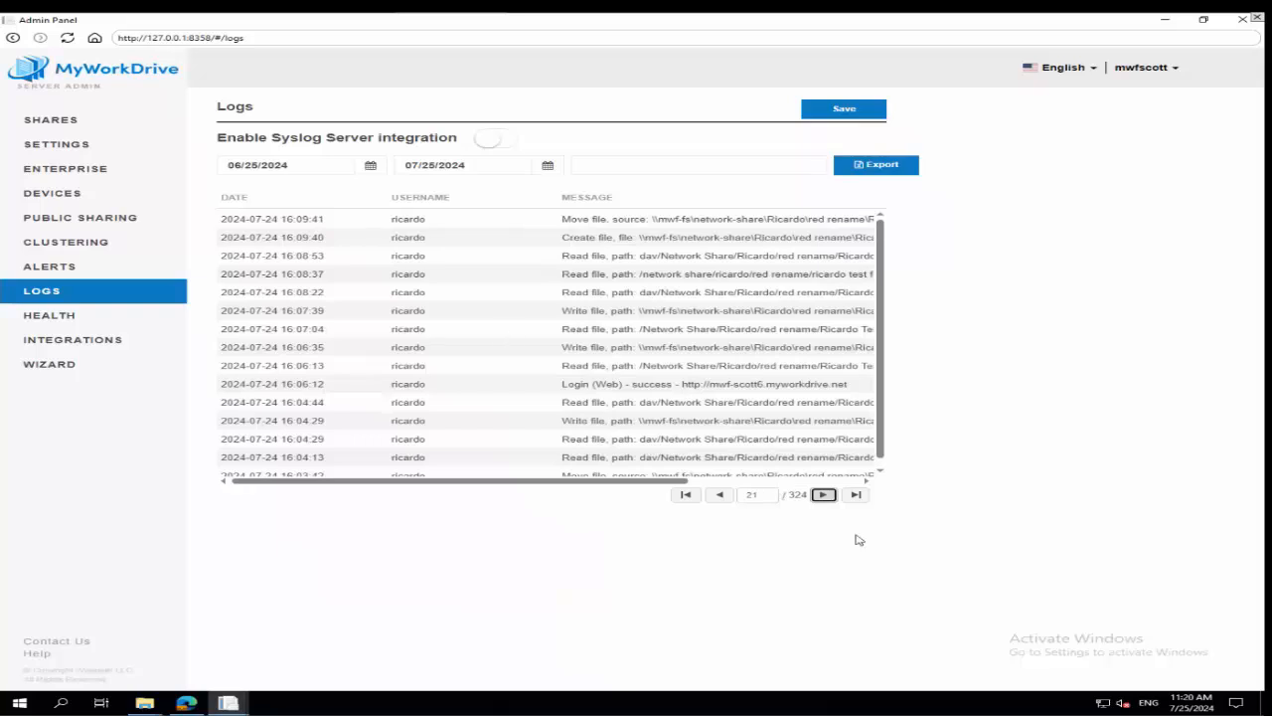
{"action": "left_click", "coordinate": [823, 495]}
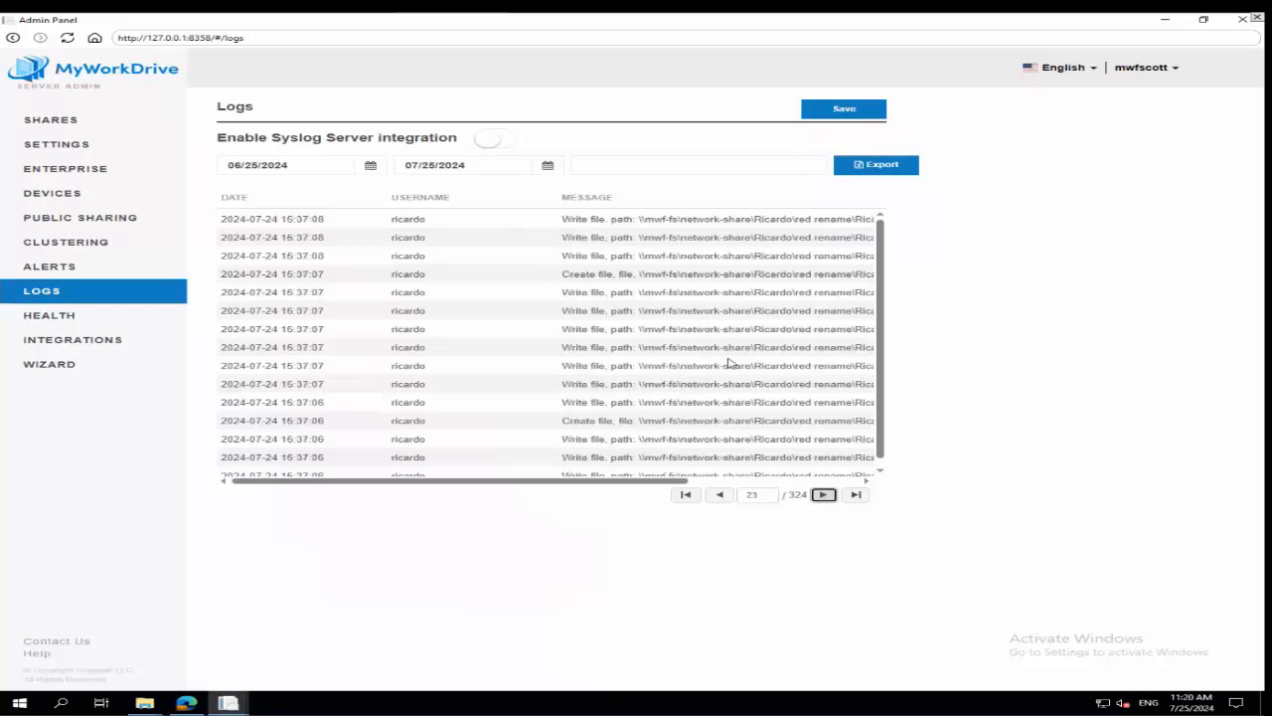
{"action": "left_click", "coordinate": [720, 493]}
{"action": "left_click", "coordinate": [720, 494]}
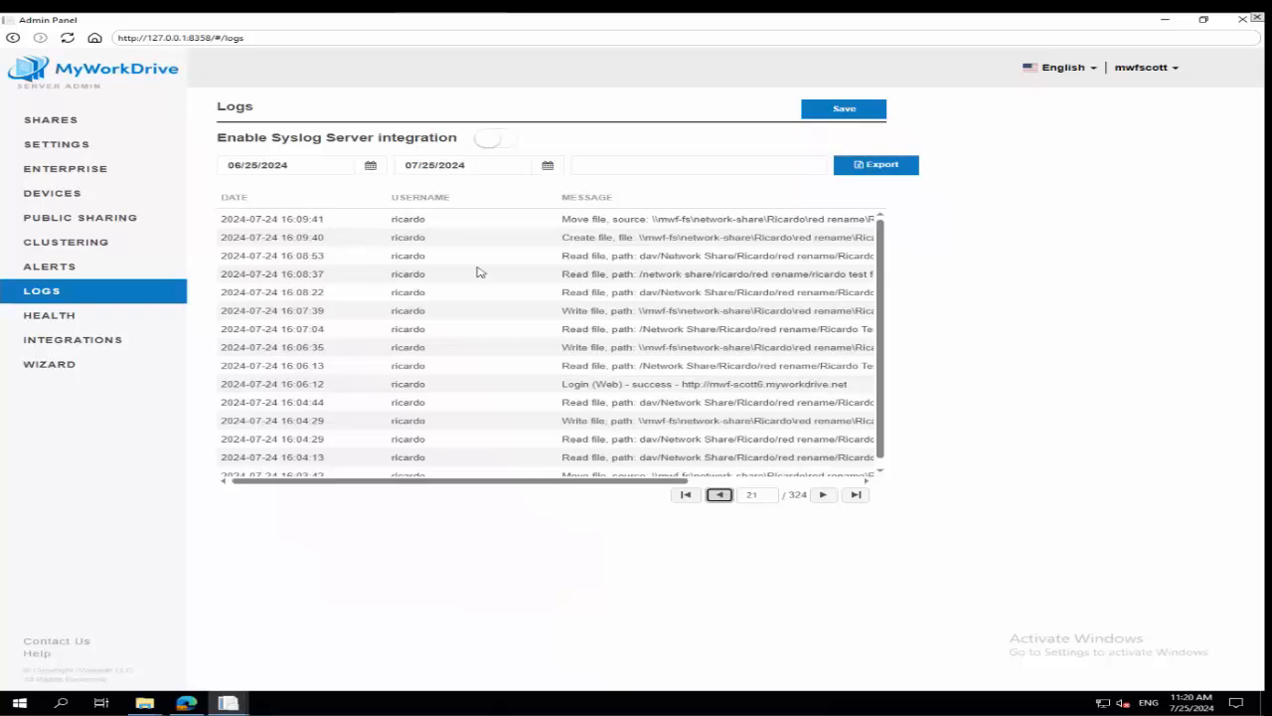
Enable Syslog Server integration to examine its server host, port and protocol settings, and close them without saving.
{"action": "left_click", "coordinate": [489, 139]}
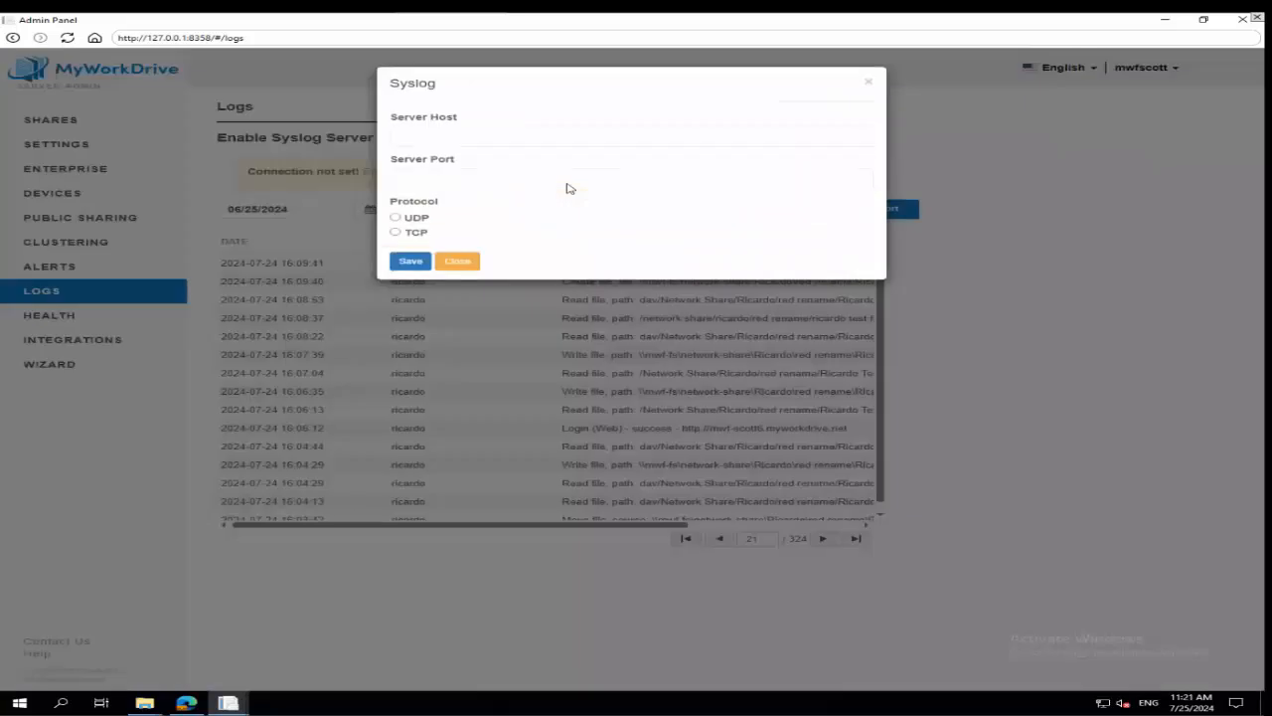
{"action": "left_click", "coordinate": [483, 133]}
{"action": "left_click", "coordinate": [441, 181]}
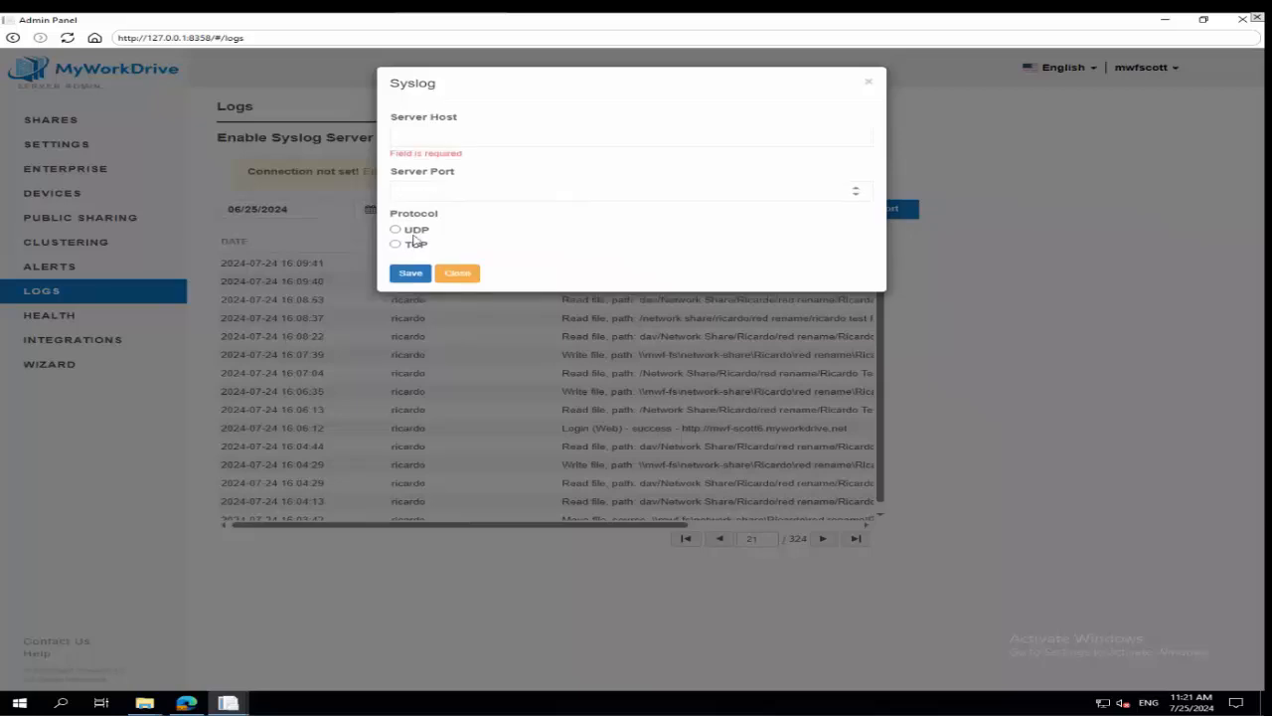
{"action": "left_click", "coordinate": [452, 274]}
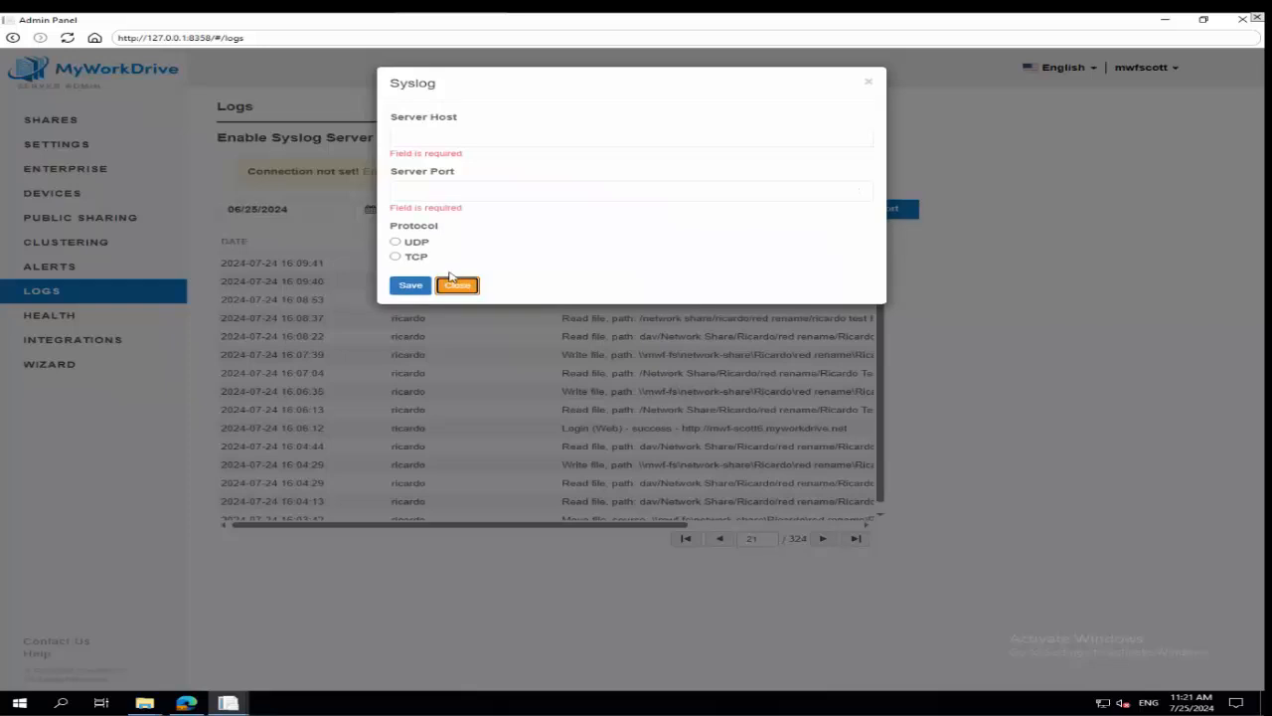
{"action": "left_click", "coordinate": [868, 83]}
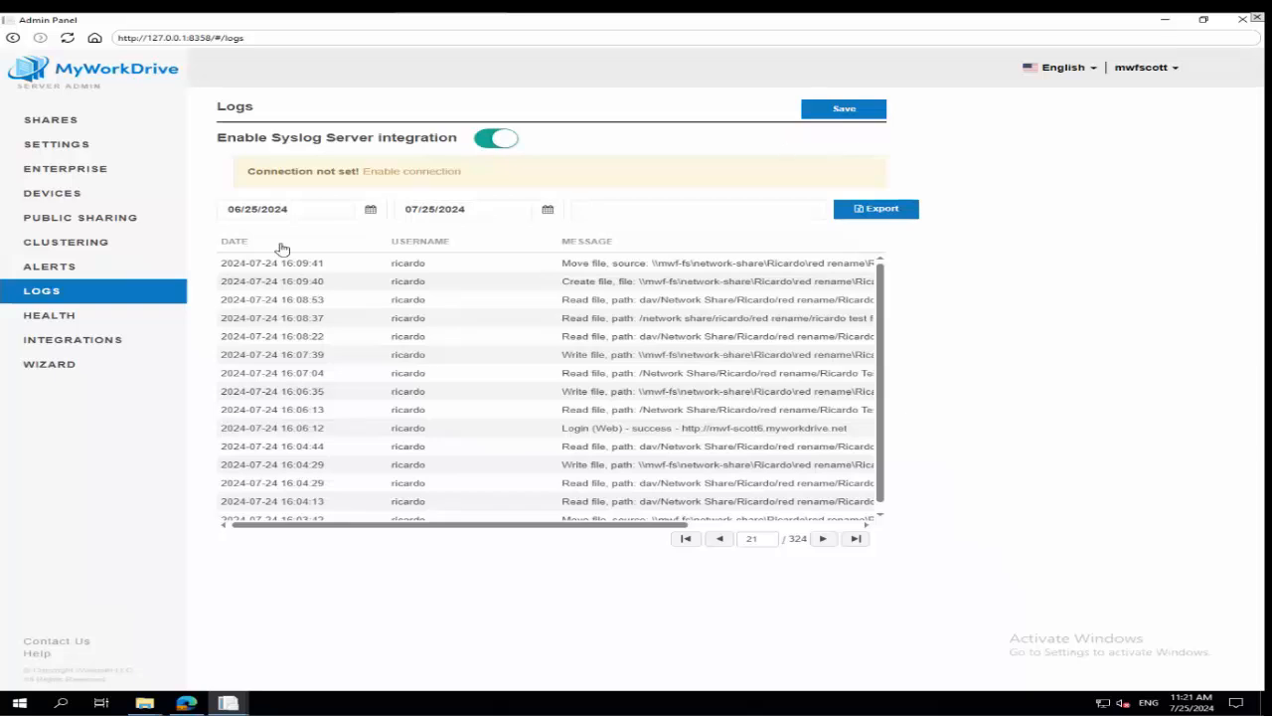
In the administrative alerts, enable the Download, Modified and Deleted file alerts and require authentication for SMTP.
{"action": "left_click", "coordinate": [63, 270]}
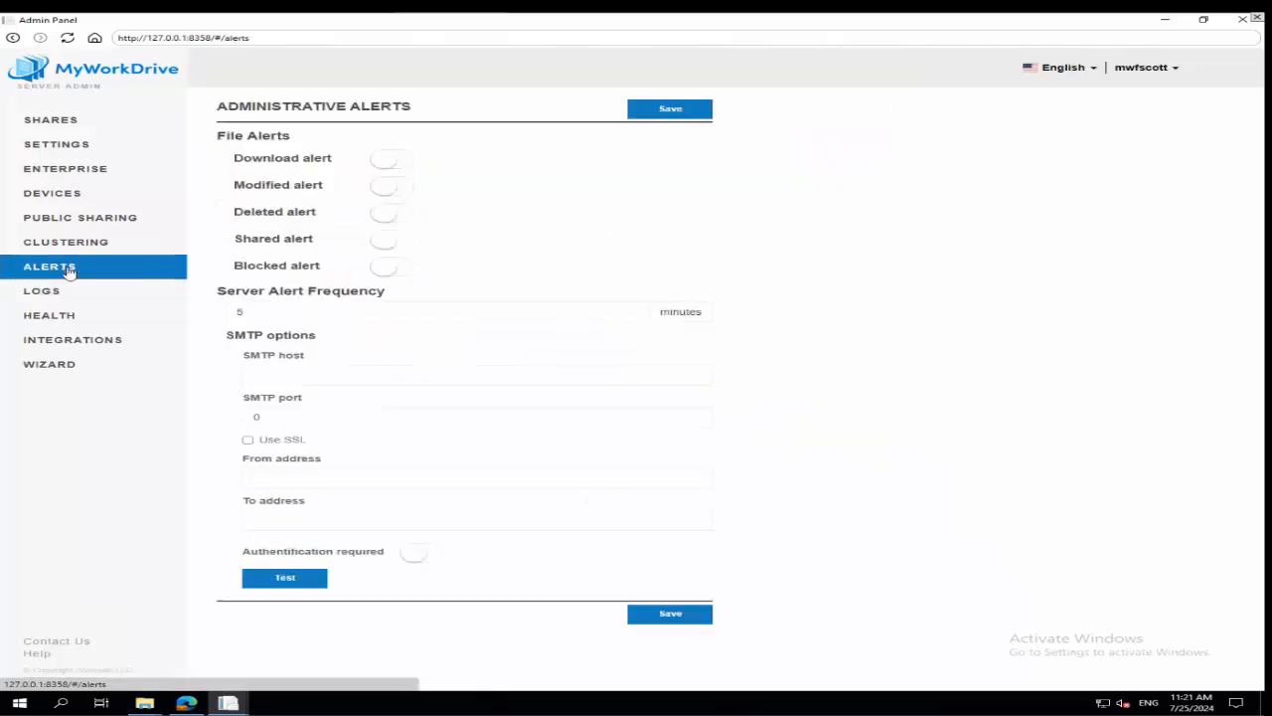
{"action": "left_click", "coordinate": [392, 164]}
{"action": "left_click", "coordinate": [383, 216]}
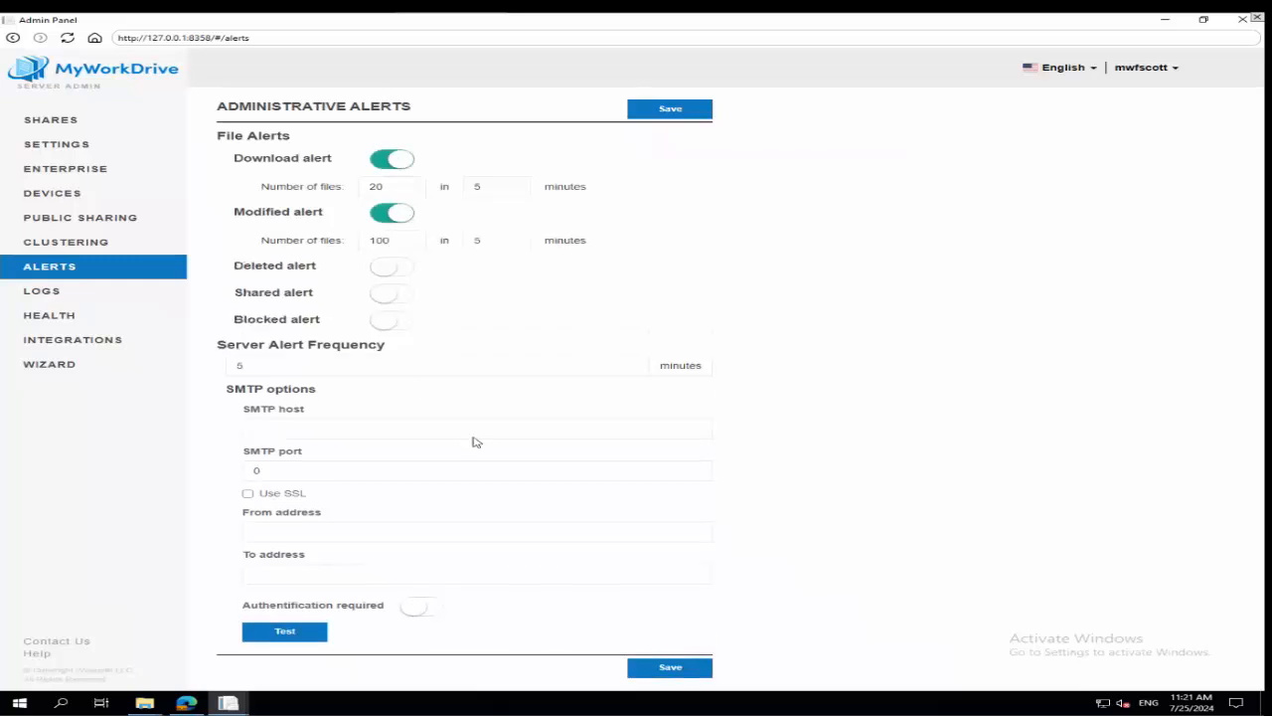
{"action": "left_click", "coordinate": [344, 533]}
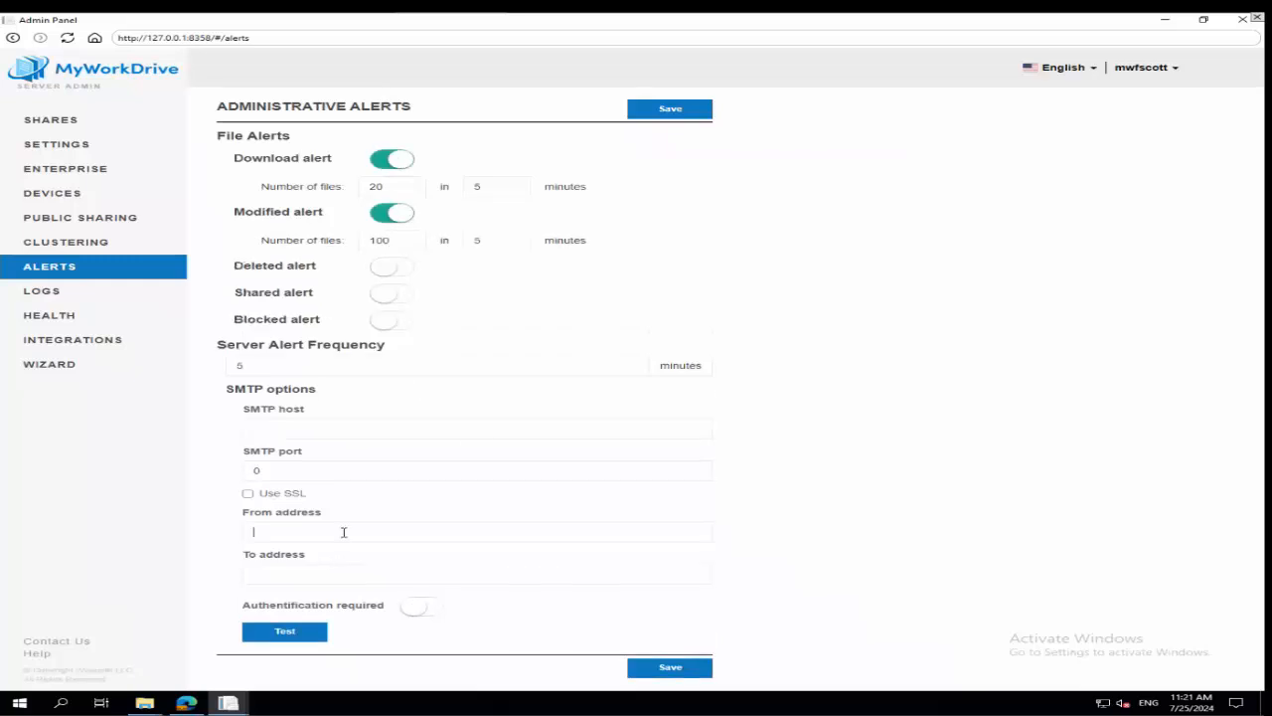
{"action": "left_click", "coordinate": [355, 580]}
{"action": "left_click", "coordinate": [406, 628]}
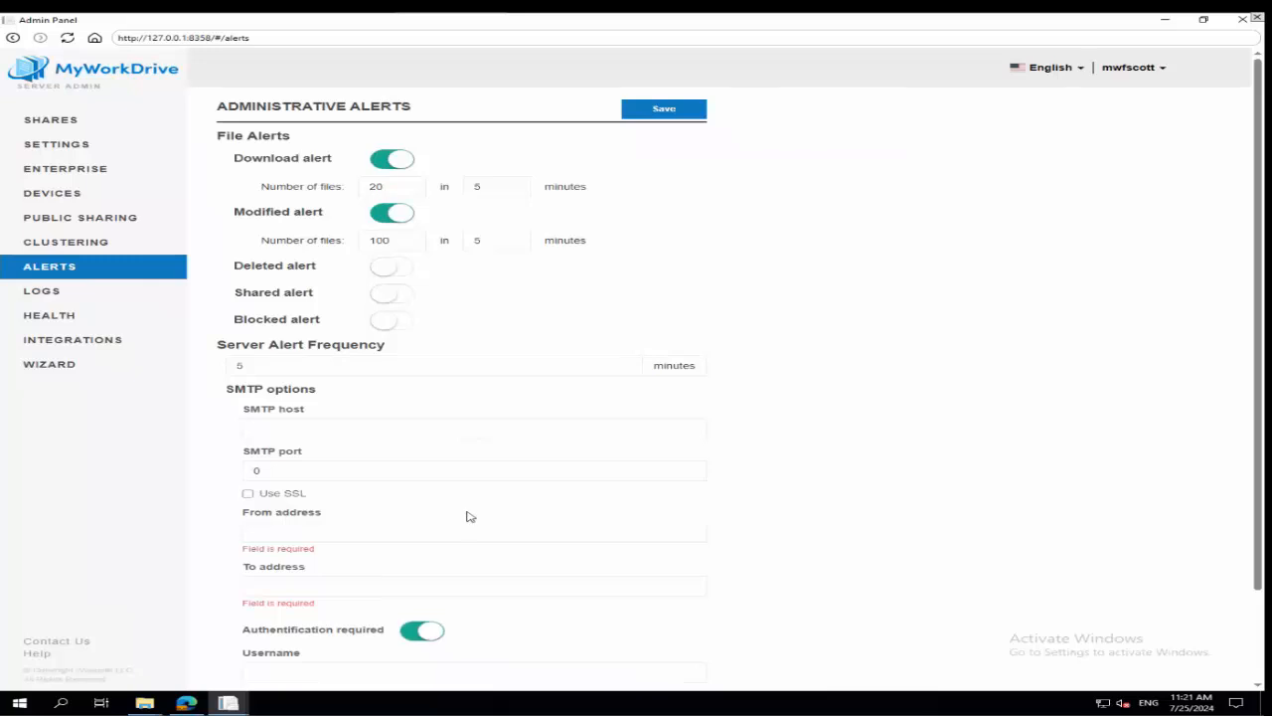
{"action": "scroll", "coordinate": [477, 509], "scroll_direction": "down", "scroll_amount": 1}
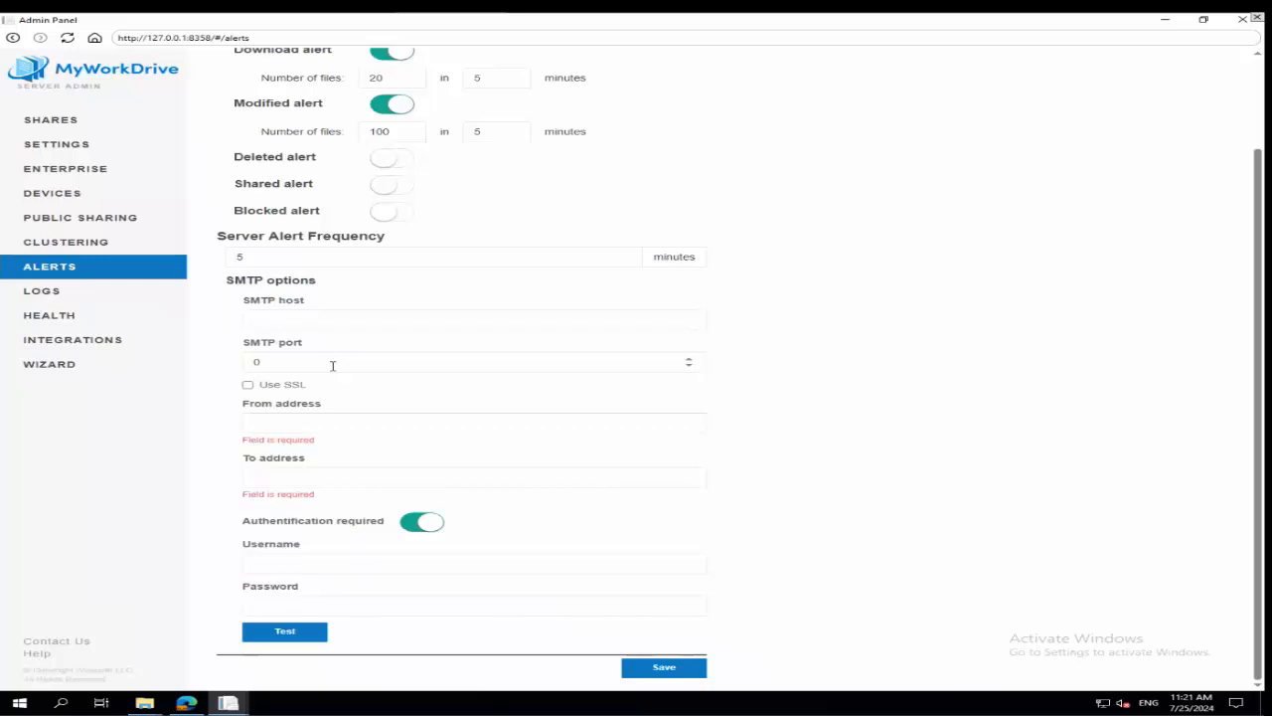
{"action": "scroll", "coordinate": [352, 318], "scroll_direction": "up", "scroll_amount": 2}
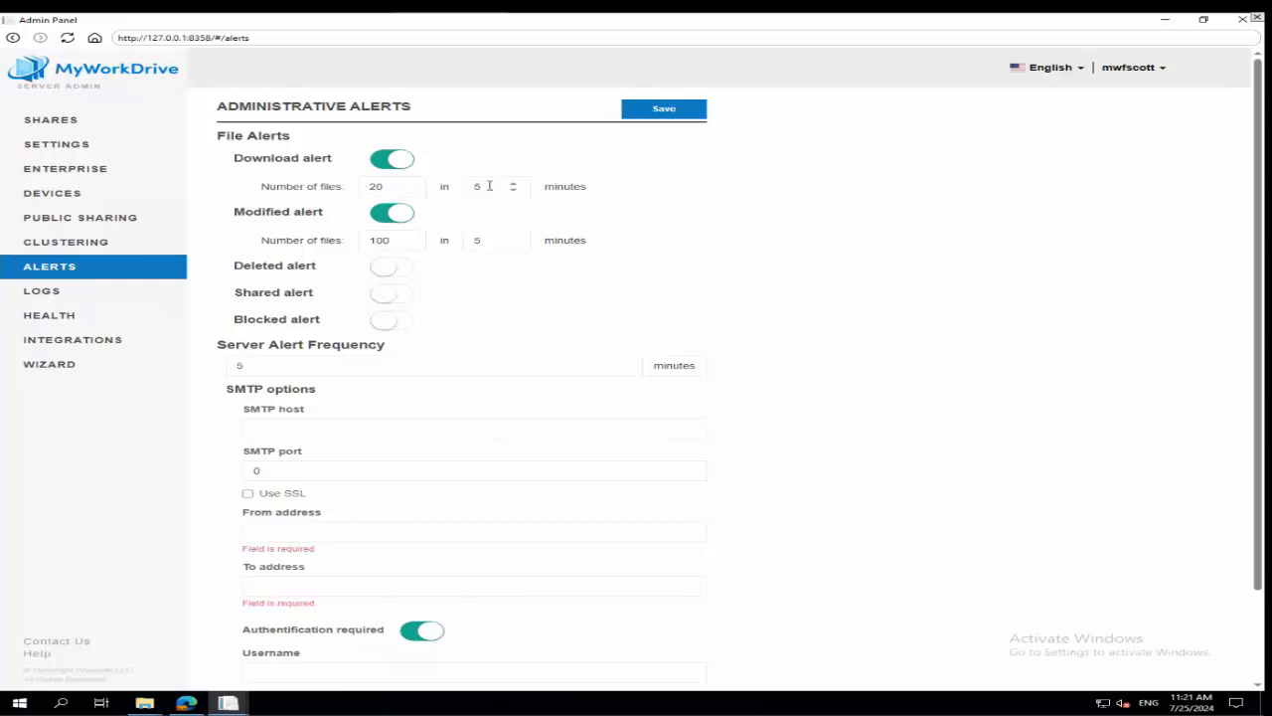
{"action": "left_click", "coordinate": [381, 273]}
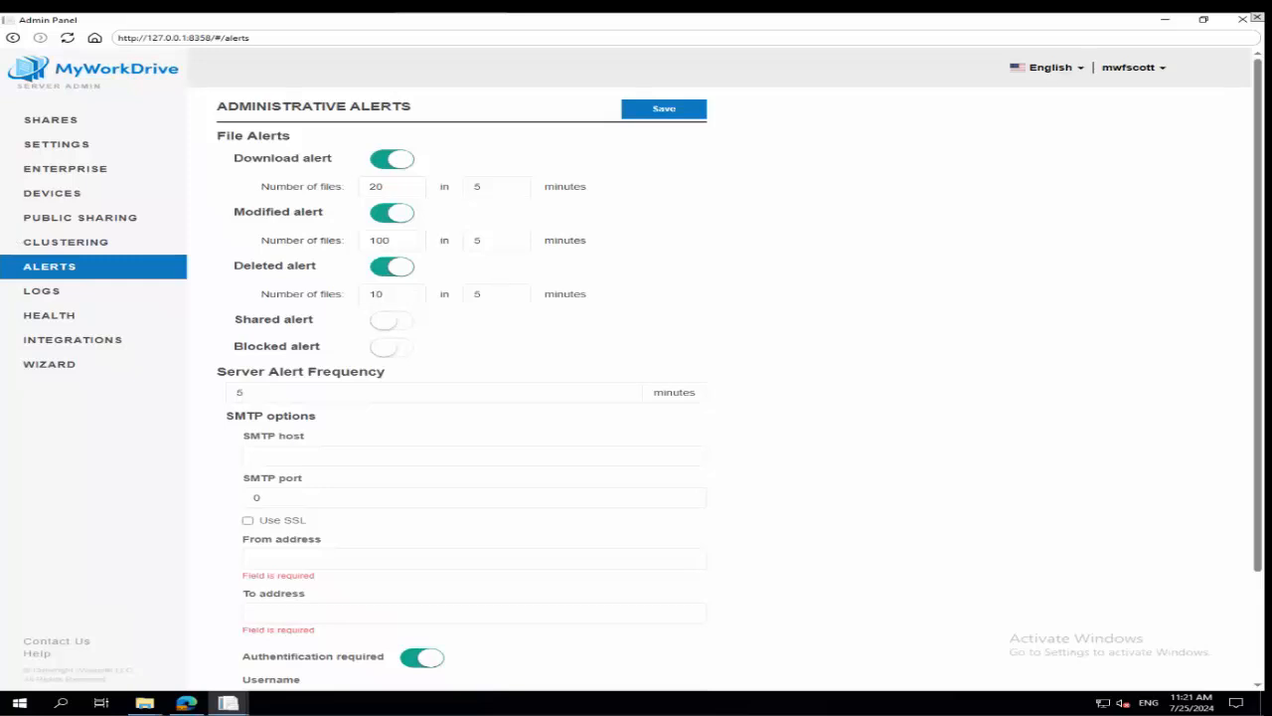
Open the server's Enterprise settings and toggle Guest User Access.
{"action": "left_click", "coordinate": [28, 290]}
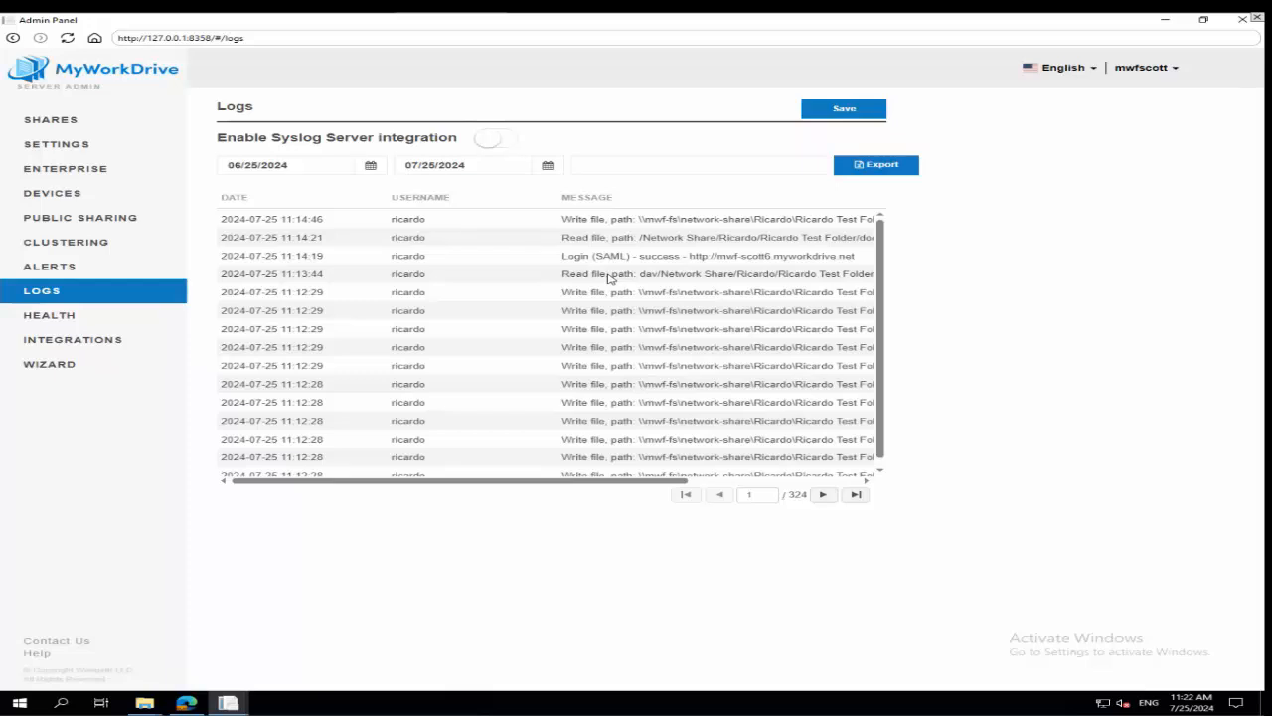
{"action": "left_click", "coordinate": [67, 173]}
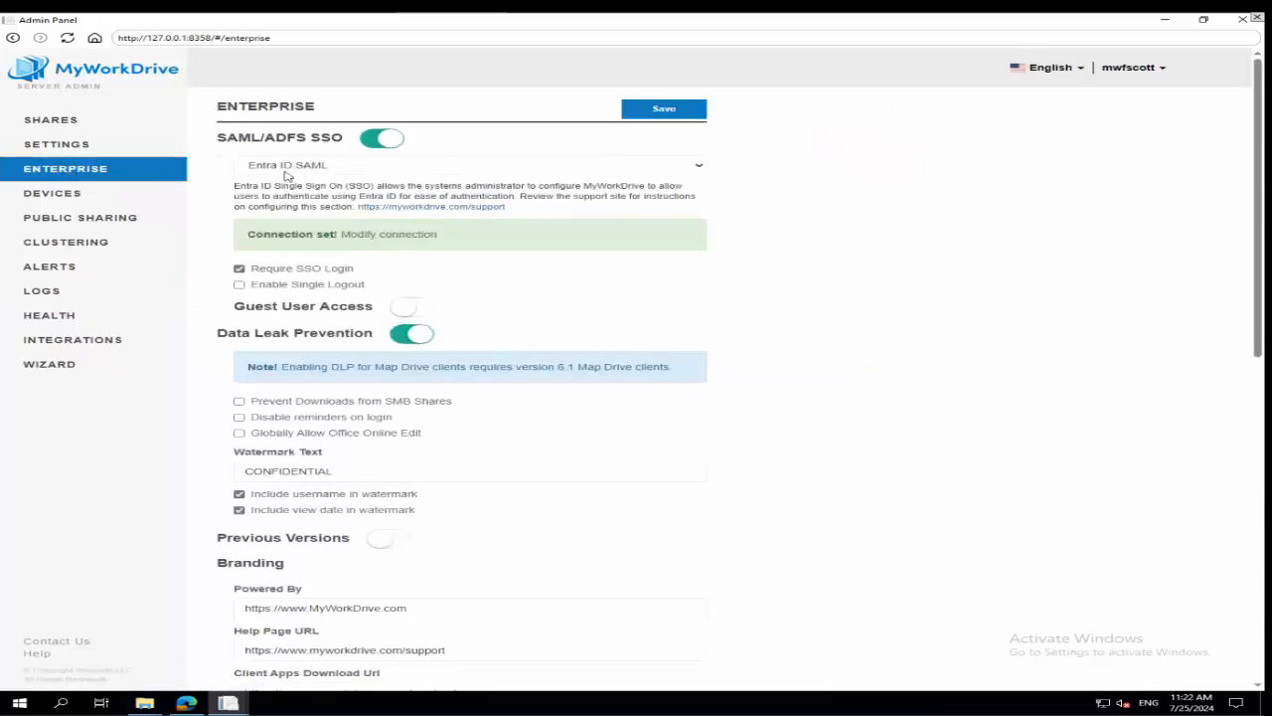
{"action": "left_click", "coordinate": [409, 308]}
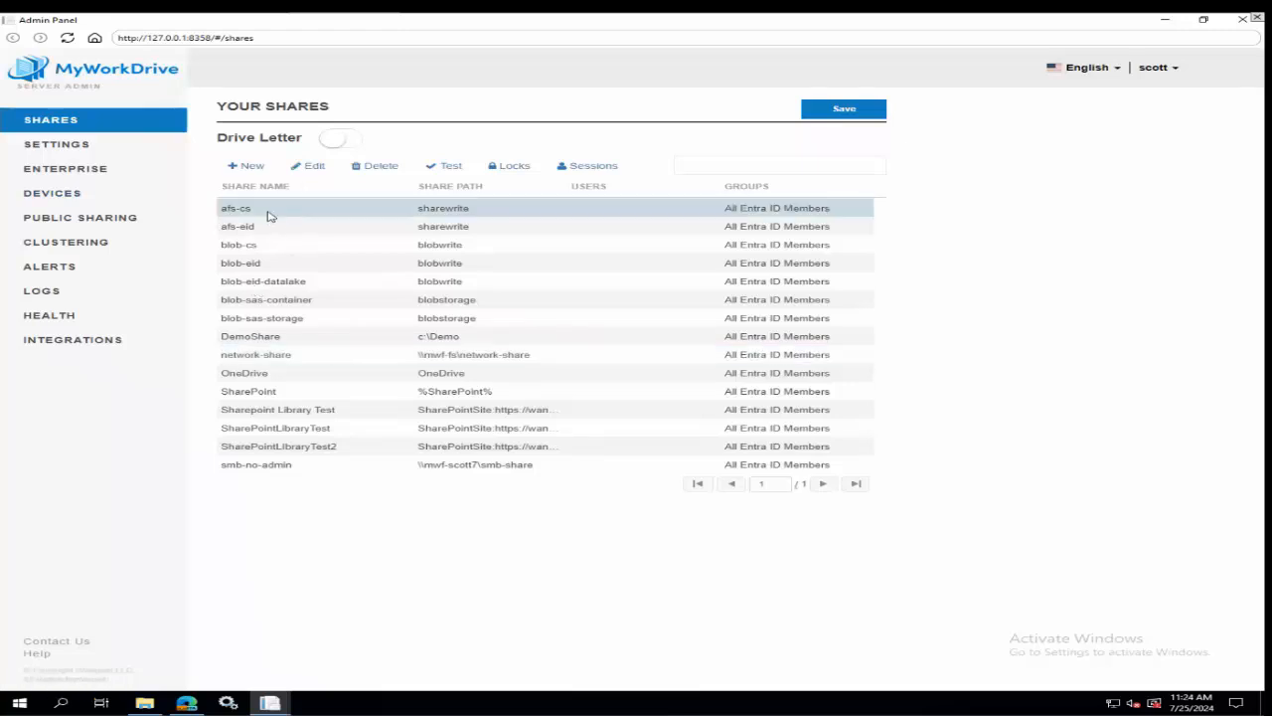
In the other server's Admin Panel, edit the afs-cs share and add All Entra ID Guests to its users and groups selection.
{"action": "left_click", "coordinate": [305, 169]}
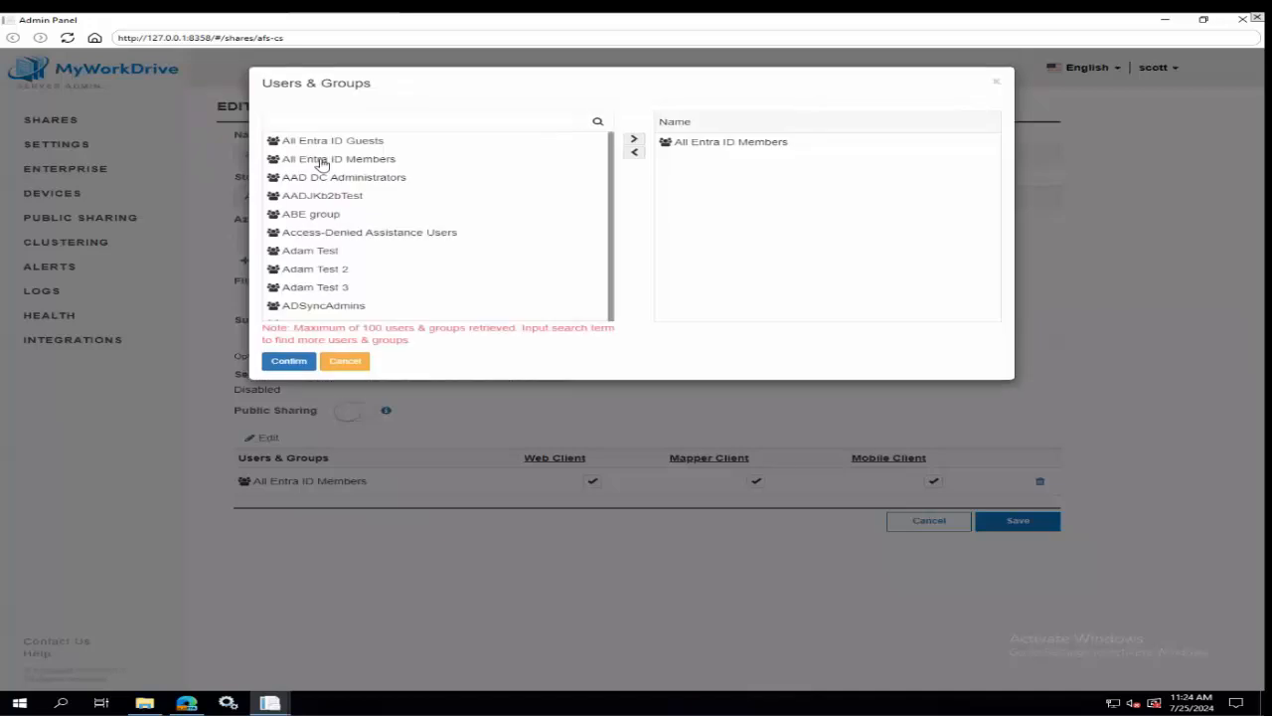
{"action": "left_click", "coordinate": [321, 145]}
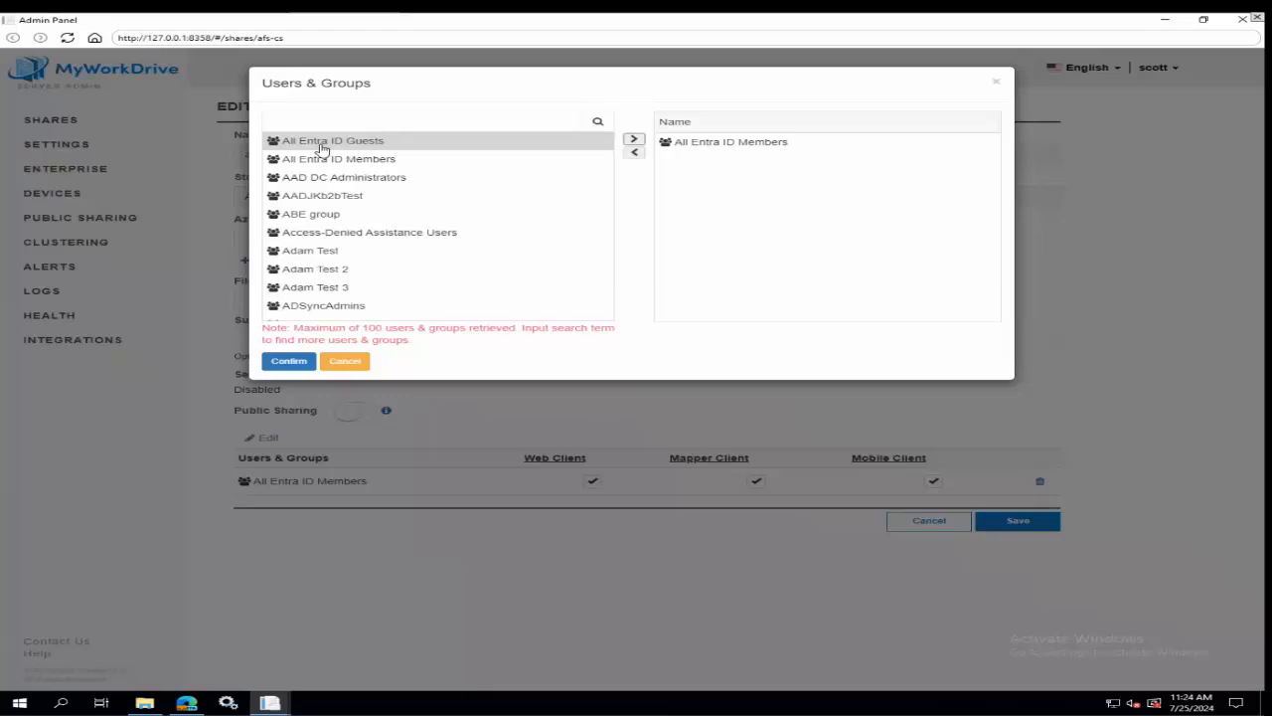
{"action": "left_click", "coordinate": [633, 140]}
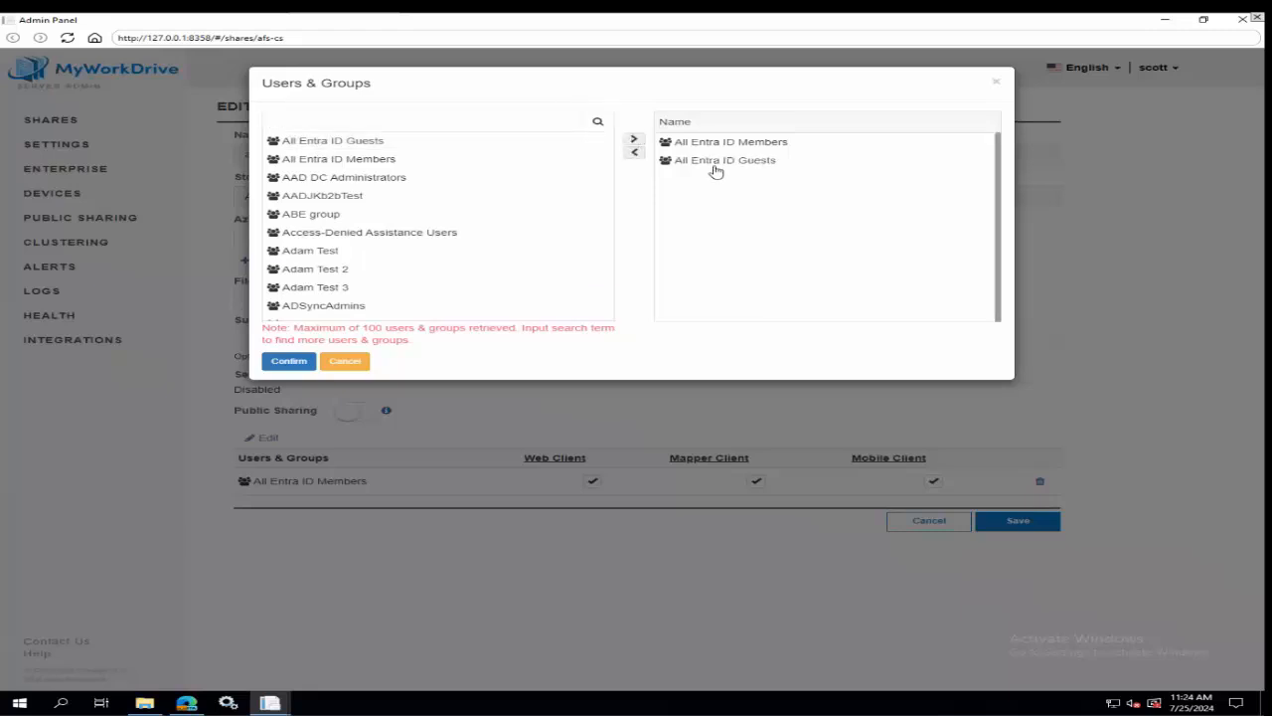
Look through the available groups for the afs-cs share down to OfficeLicensed, and close the selection without confirming.
{"action": "scroll", "coordinate": [443, 273], "scroll_direction": "down", "scroll_amount": 5}
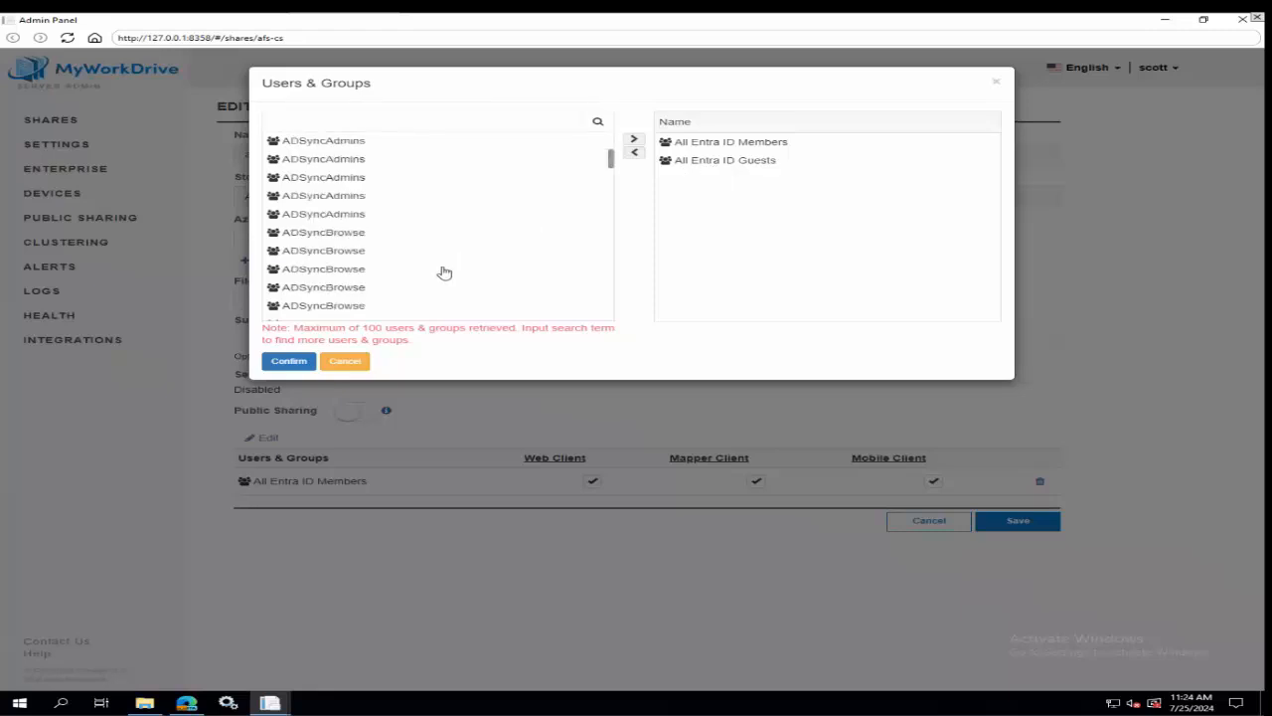
{"action": "scroll", "coordinate": [442, 269], "scroll_direction": "down", "scroll_amount": 8}
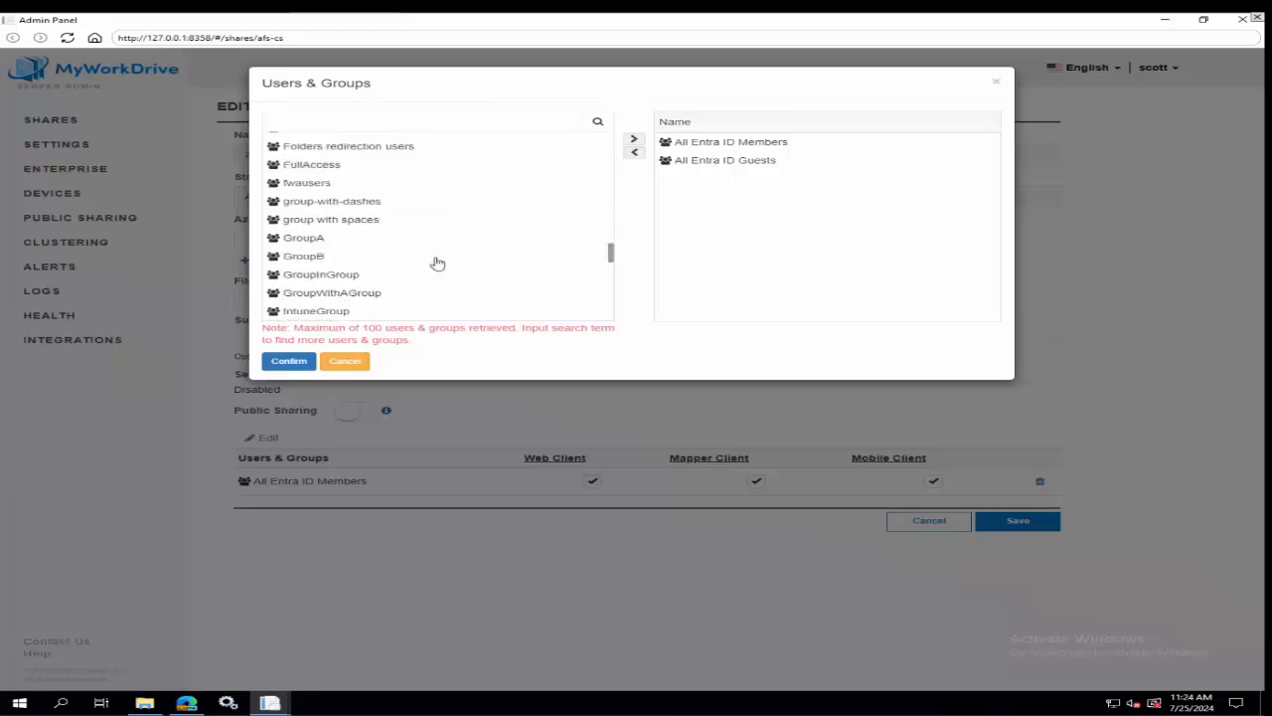
{"action": "scroll", "coordinate": [437, 262], "scroll_direction": "down", "scroll_amount": 10}
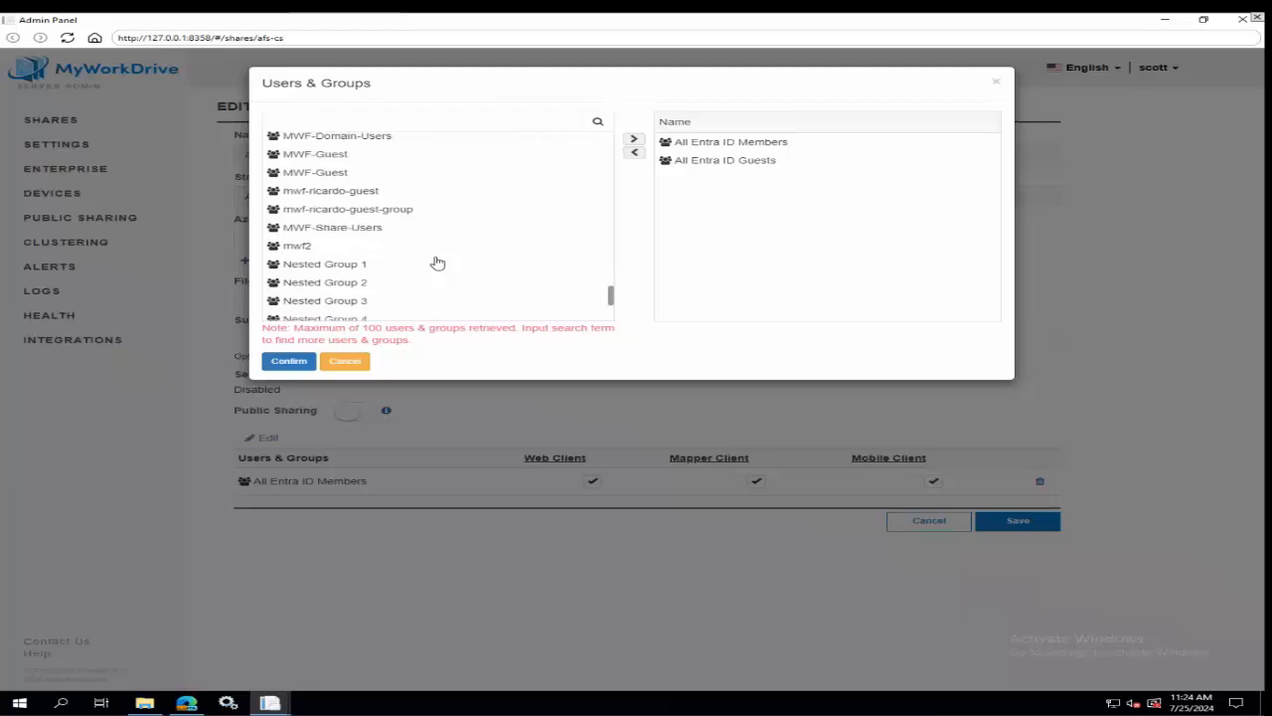
{"action": "scroll", "coordinate": [434, 261], "scroll_direction": "down", "scroll_amount": 3}
{"action": "scroll", "coordinate": [431, 256], "scroll_direction": "up", "scroll_amount": 4}
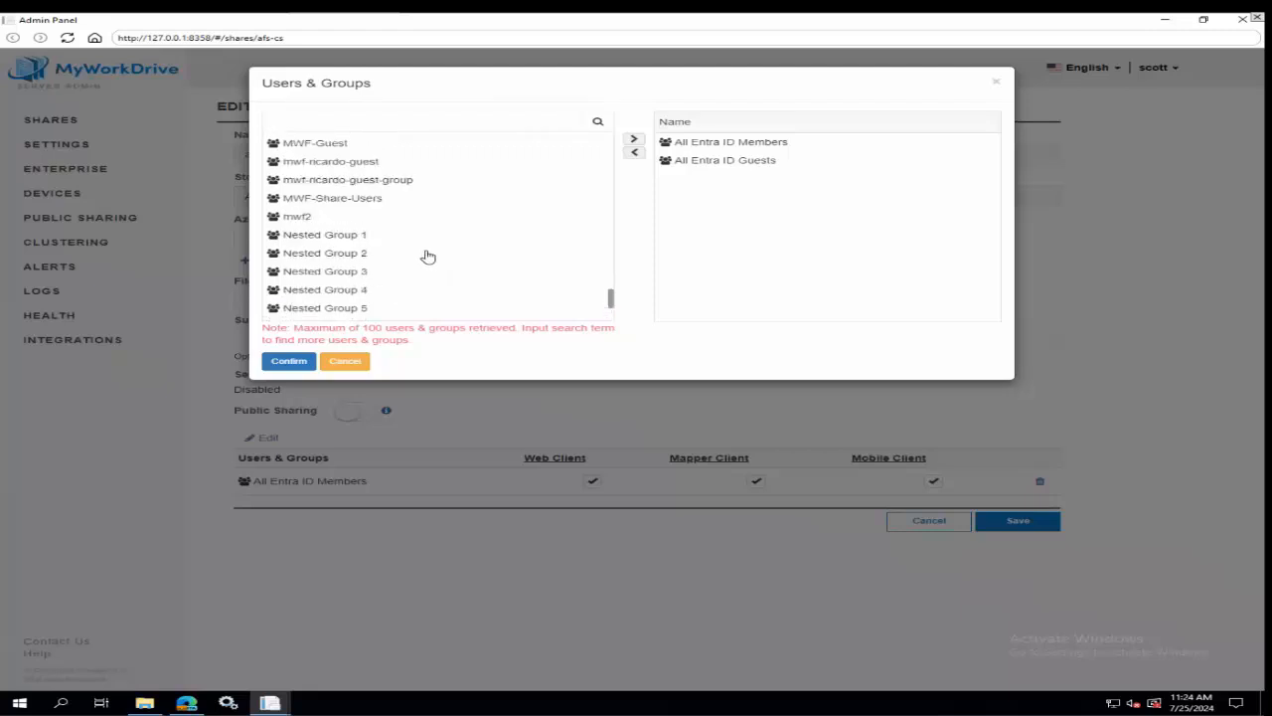
{"action": "scroll", "coordinate": [392, 214], "scroll_direction": "down", "scroll_amount": 3}
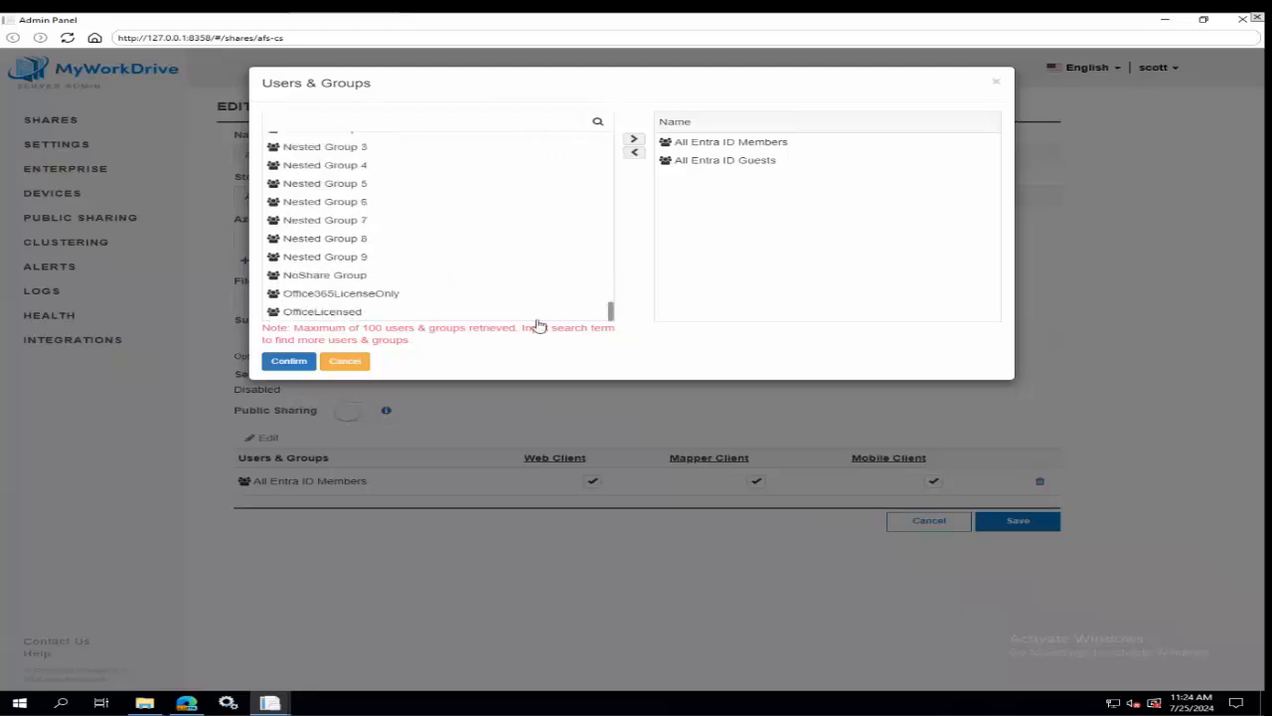
{"action": "left_click", "coordinate": [611, 314]}
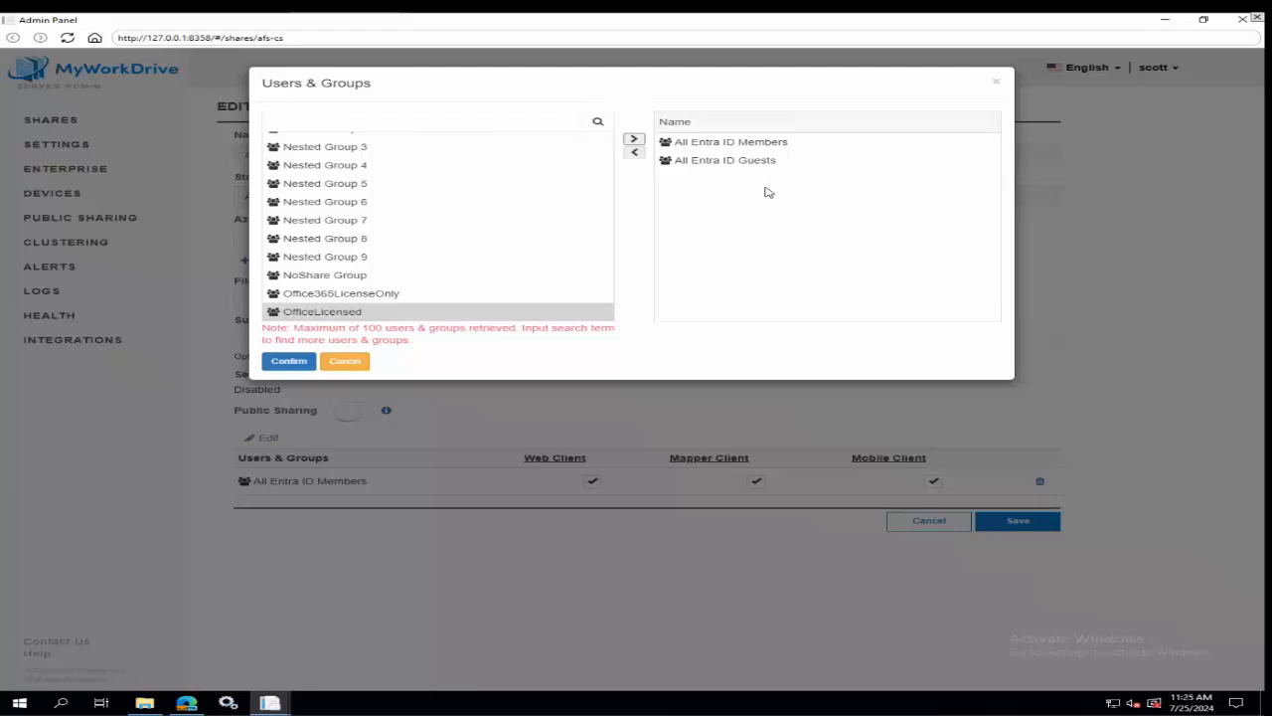
{"action": "left_click", "coordinate": [995, 86]}
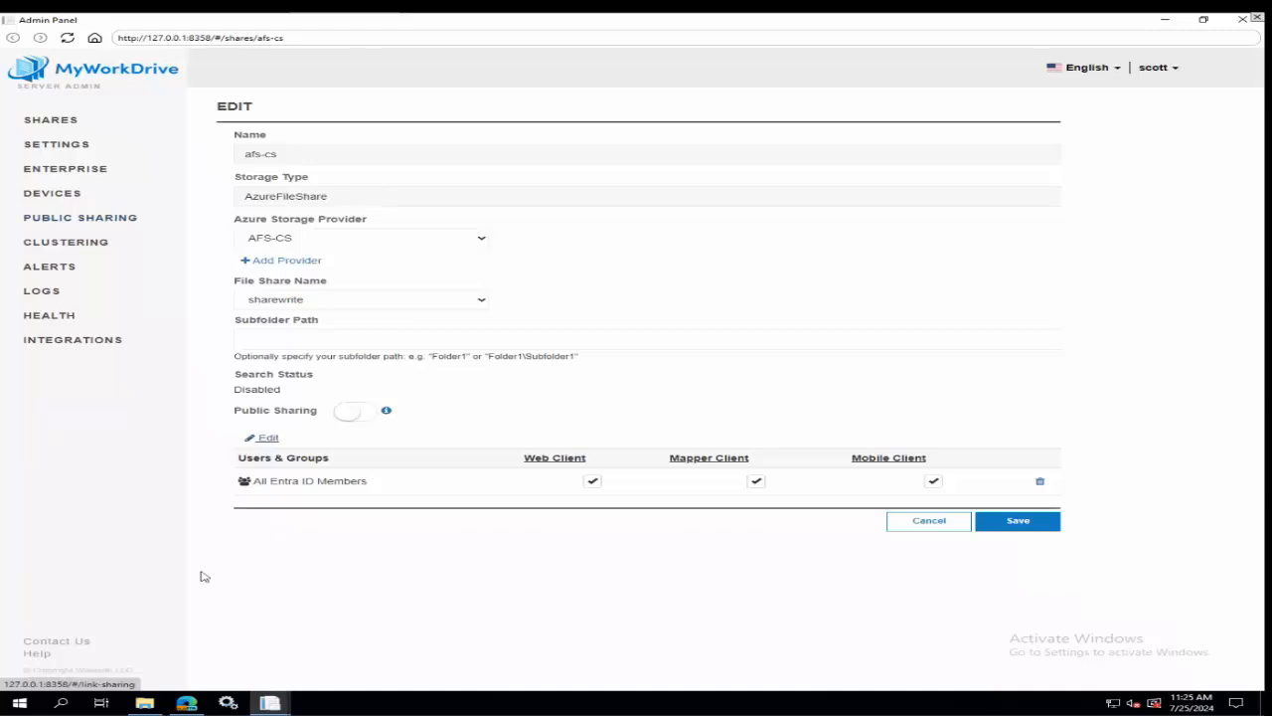
Switch to the browser, open portal.azure.com in a new tab and sign in with the filewebaccess.net account.
{"action": "left_click", "coordinate": [199, 704]}
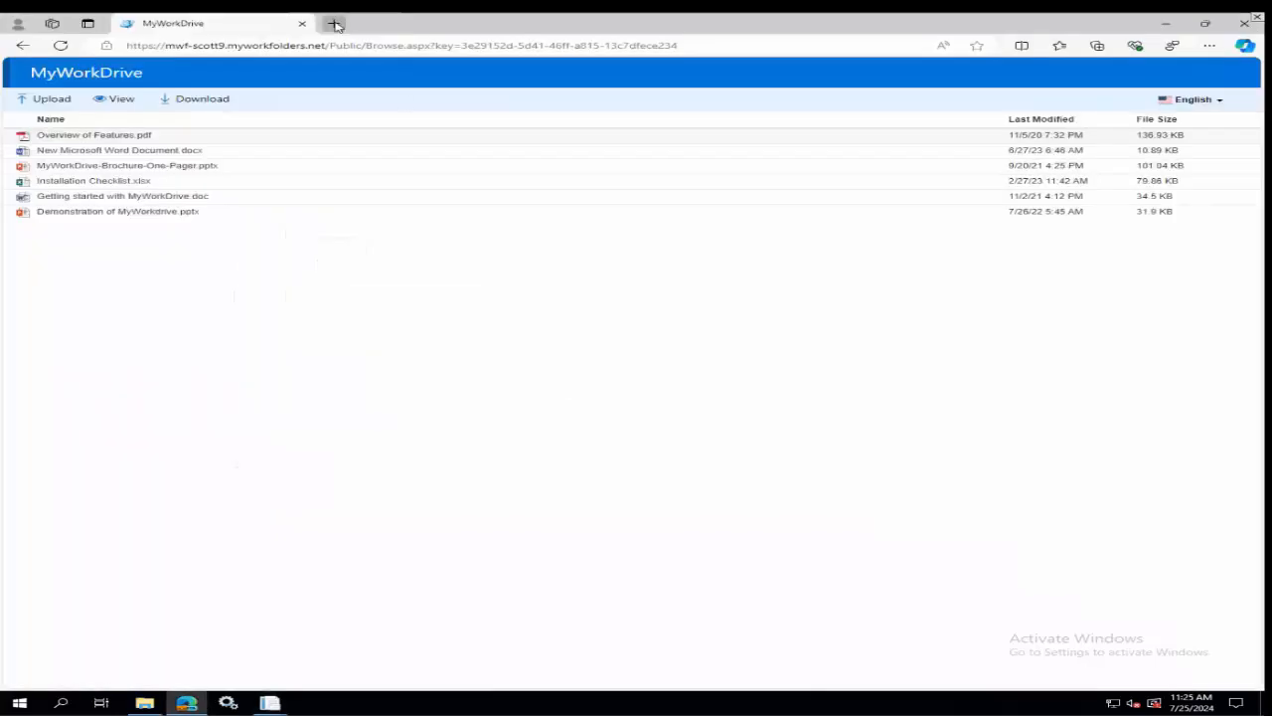
{"action": "key", "text": "ctrl+t"}
{"action": "type", "text": "portal"}
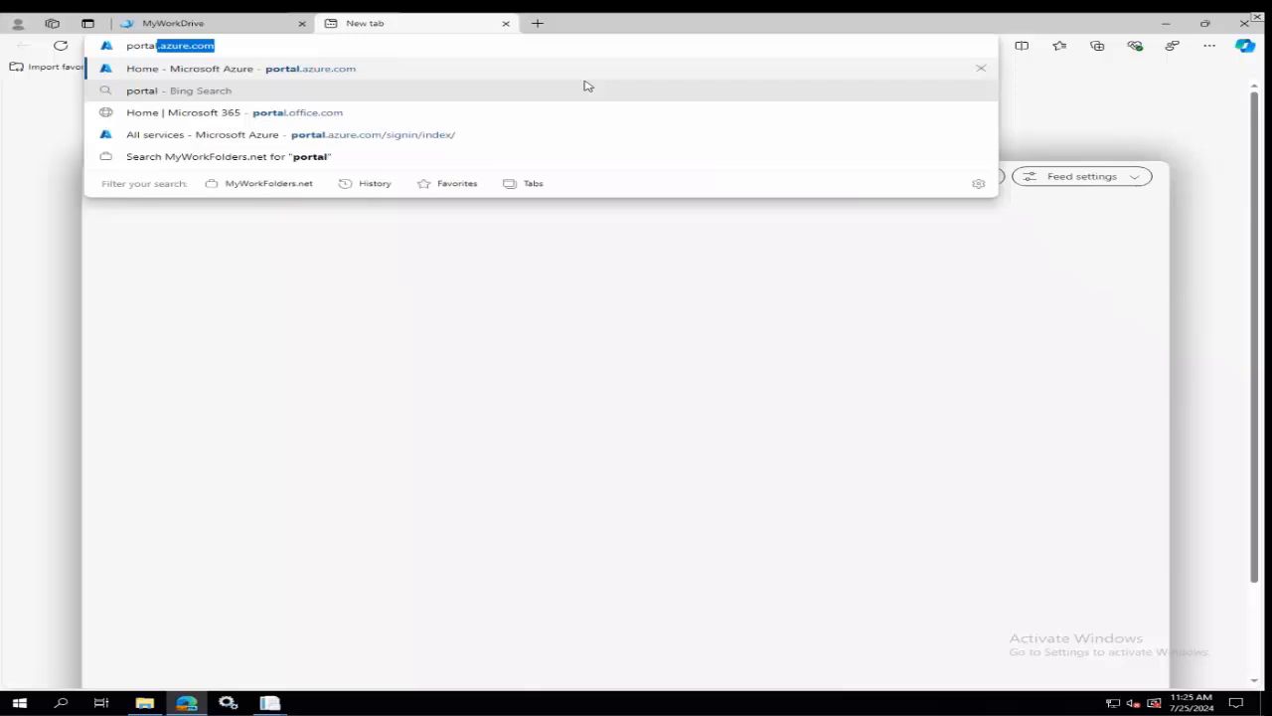
{"action": "key", "text": "Return"}
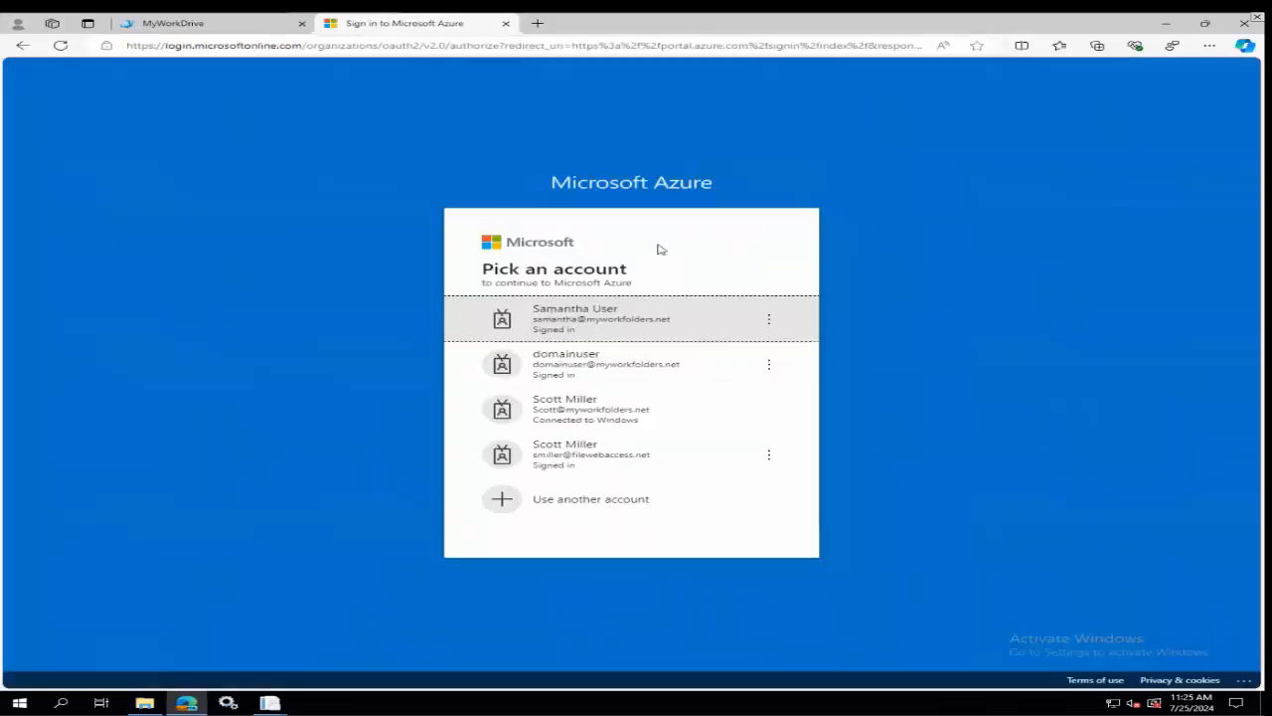
{"action": "left_click", "coordinate": [637, 459]}
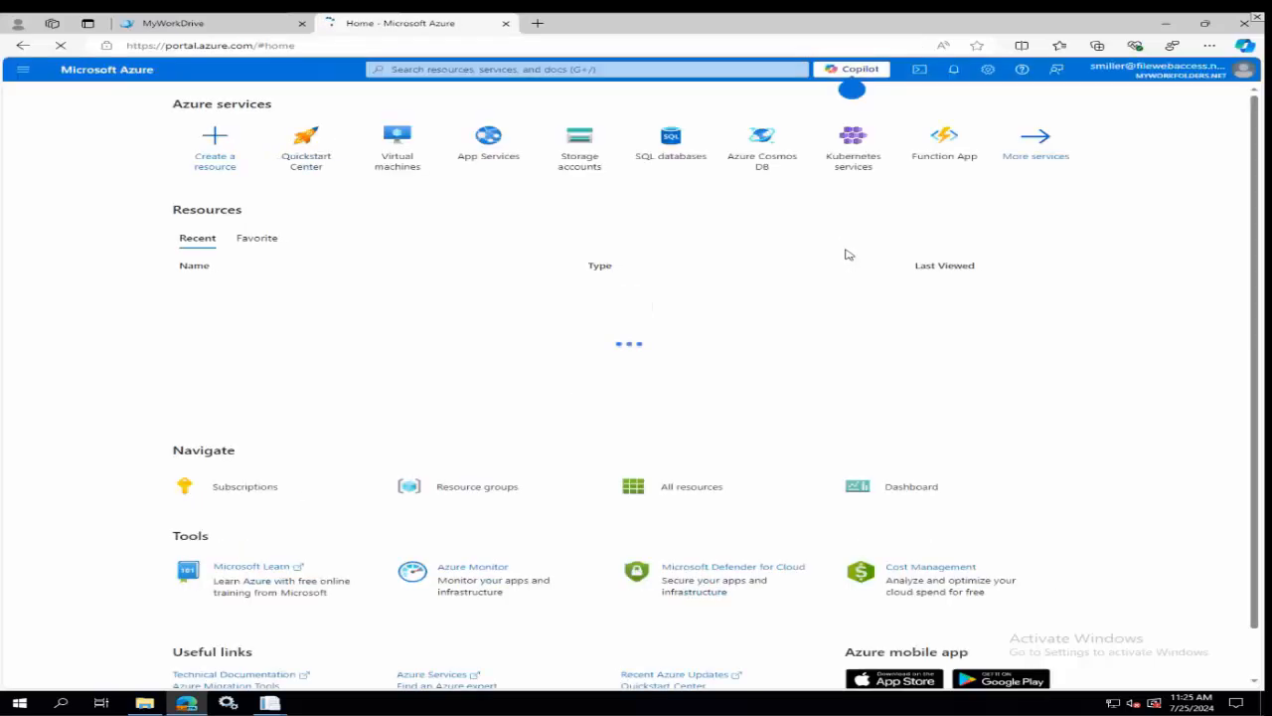
Search the Azure portal for "entra" and open Microsoft Entra ID.
{"action": "left_click", "coordinate": [595, 69]}
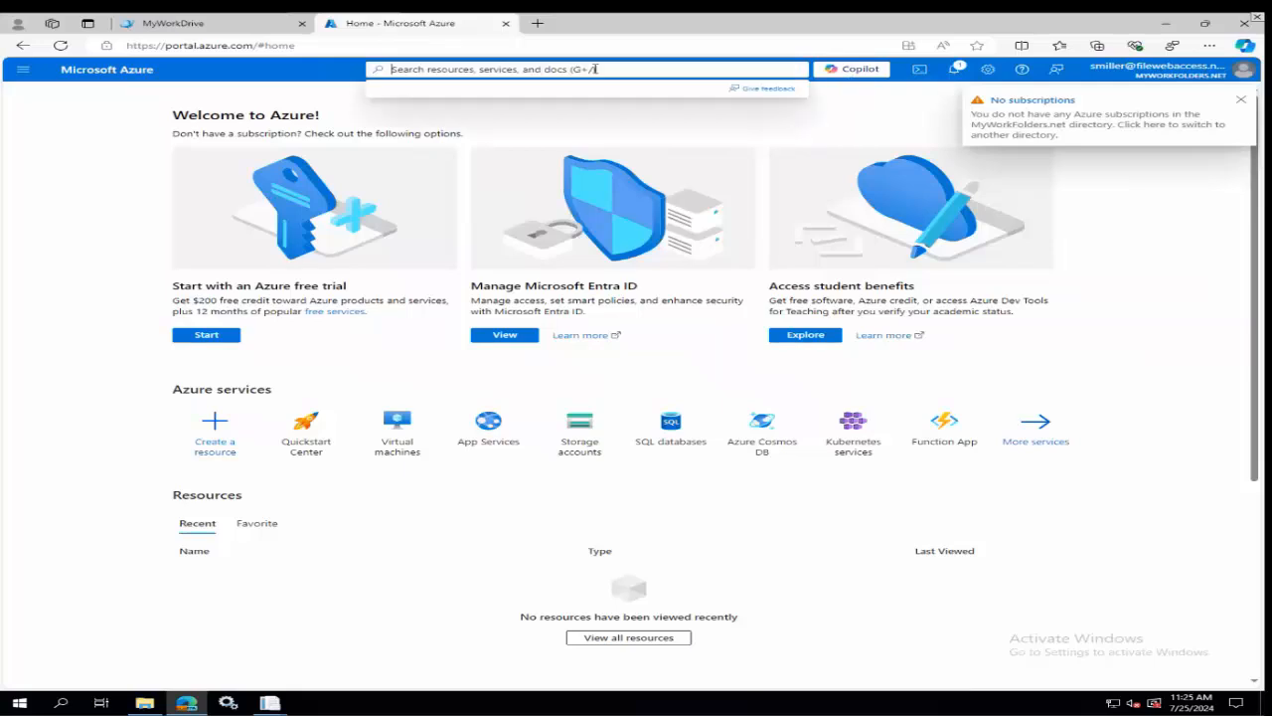
{"action": "type", "text": "entra"}
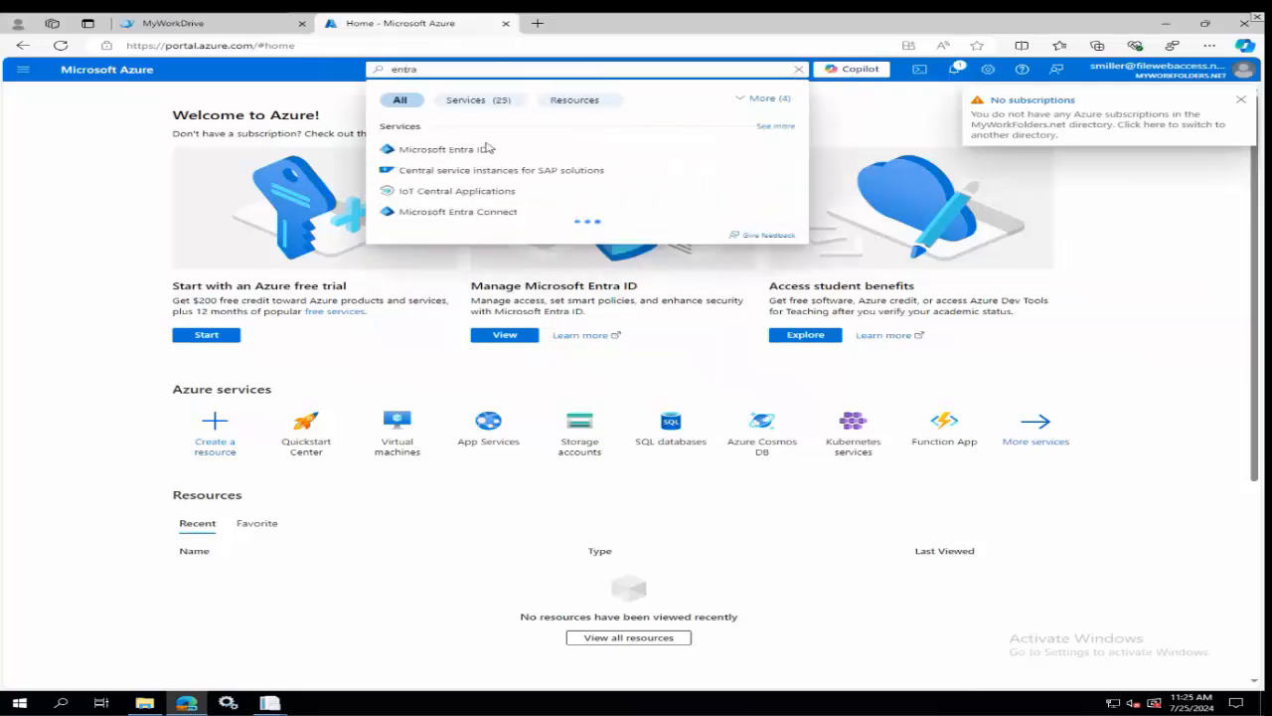
{"action": "left_click", "coordinate": [472, 153]}
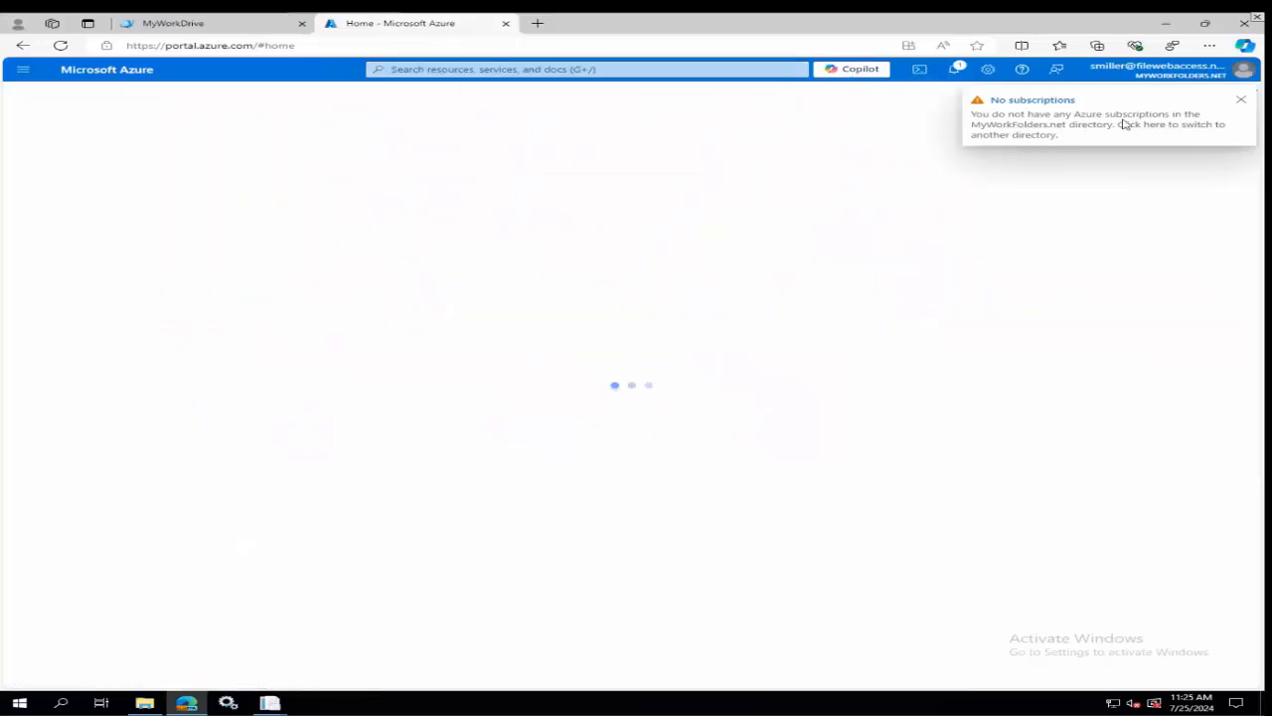
Dismiss the subscriptions notice and examine the options for adding a user to the MyWorkFolders.net tenant.
{"action": "left_click", "coordinate": [1239, 101]}
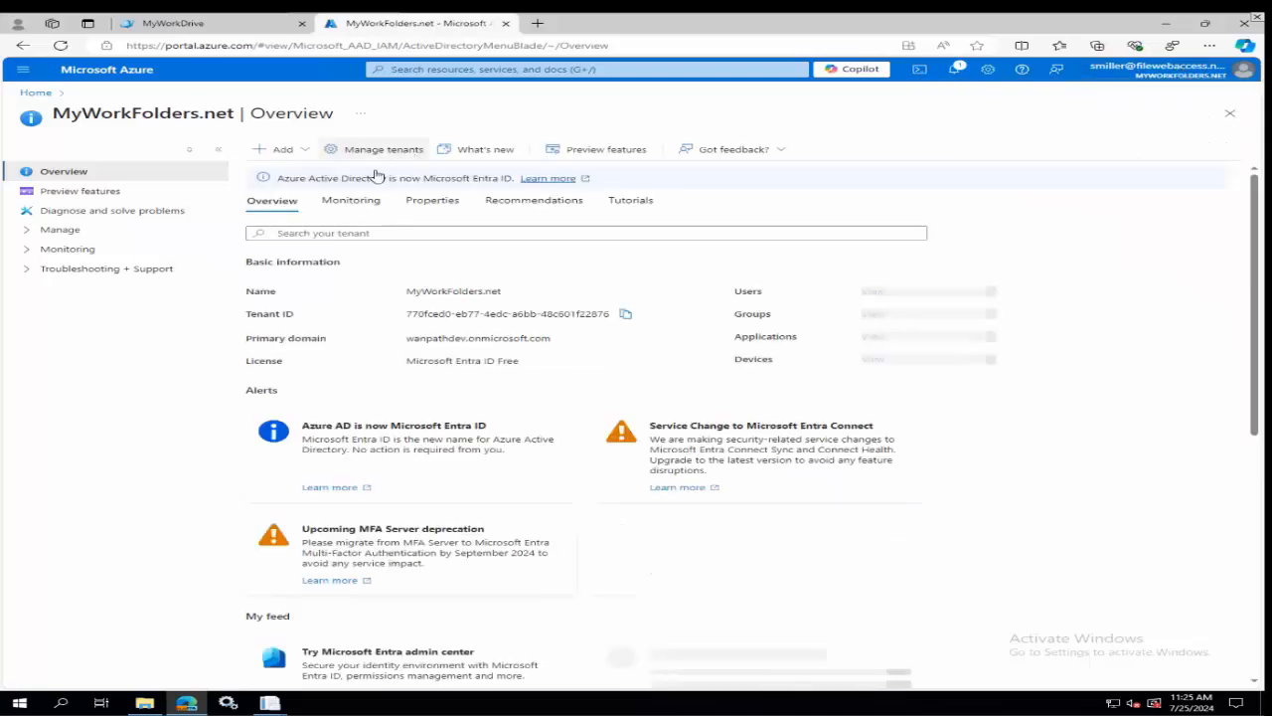
{"action": "left_click", "coordinate": [308, 148]}
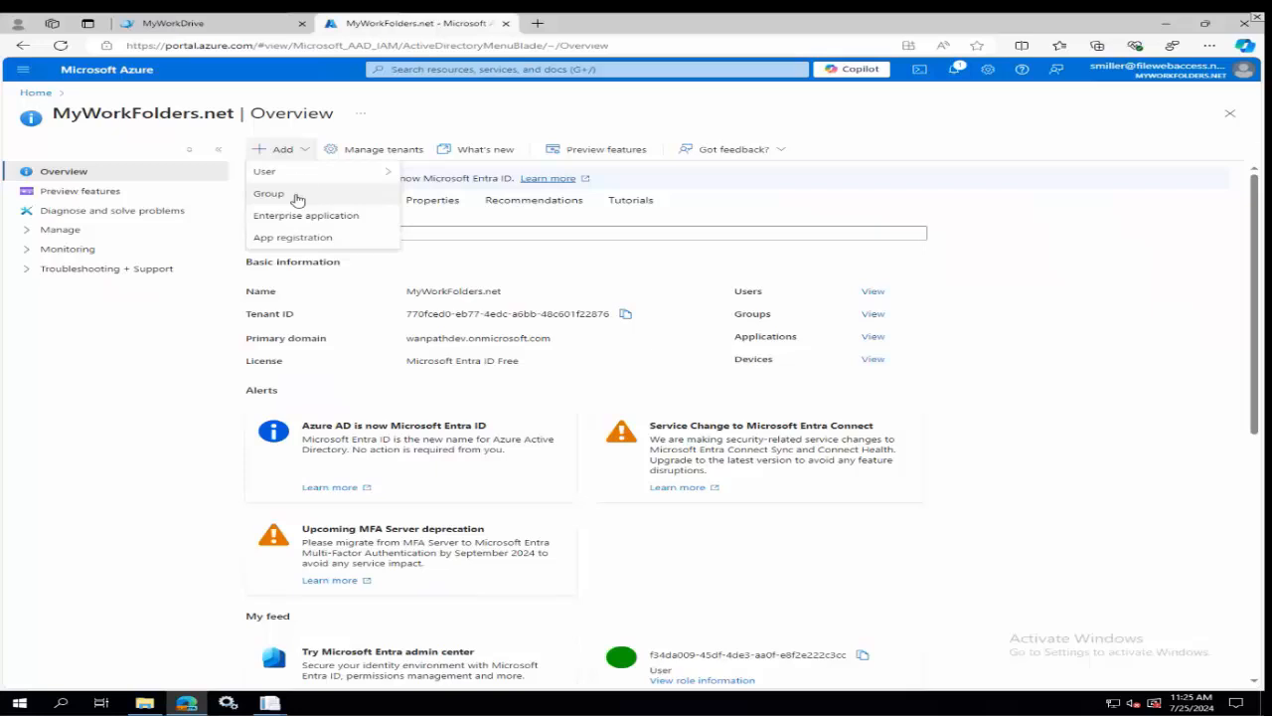
{"action": "mouse_move", "coordinate": [318, 171]}
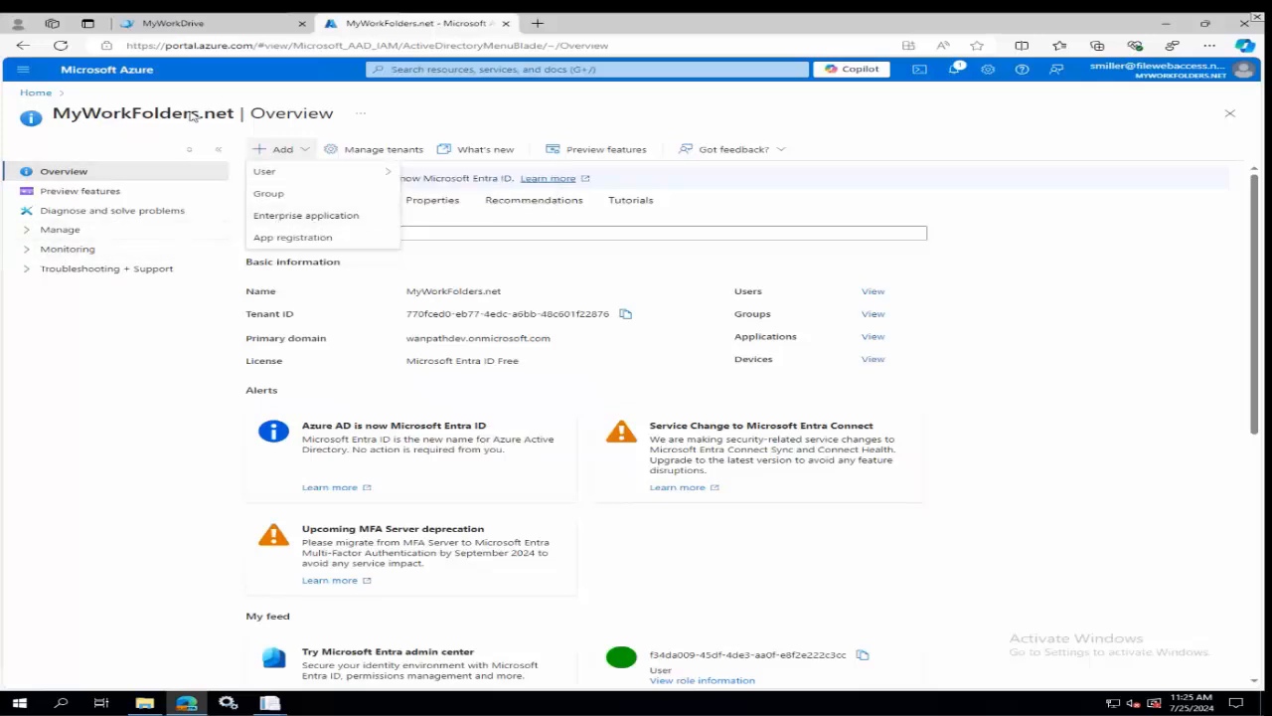
Switch back to the MyWorkDrive Admin Panel and leave the afs-cs share without saving, returning to the shares list.
{"action": "left_click", "coordinate": [173, 25]}
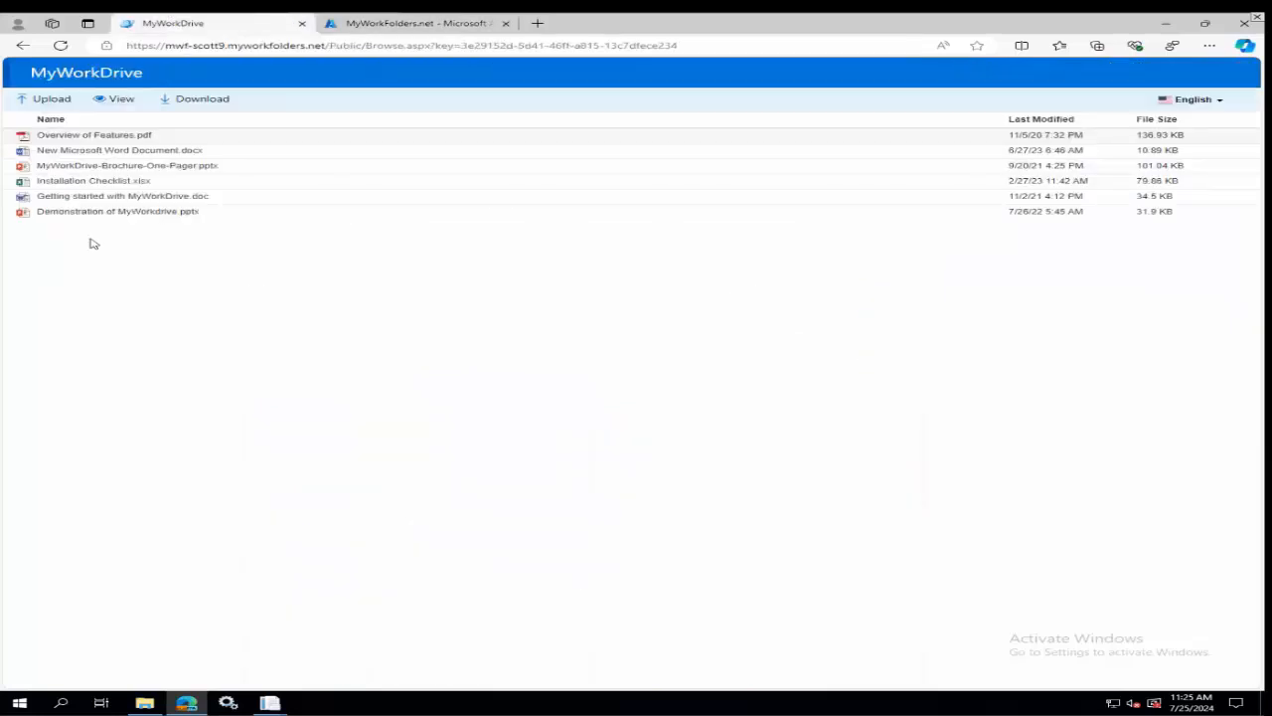
{"action": "left_click", "coordinate": [269, 702]}
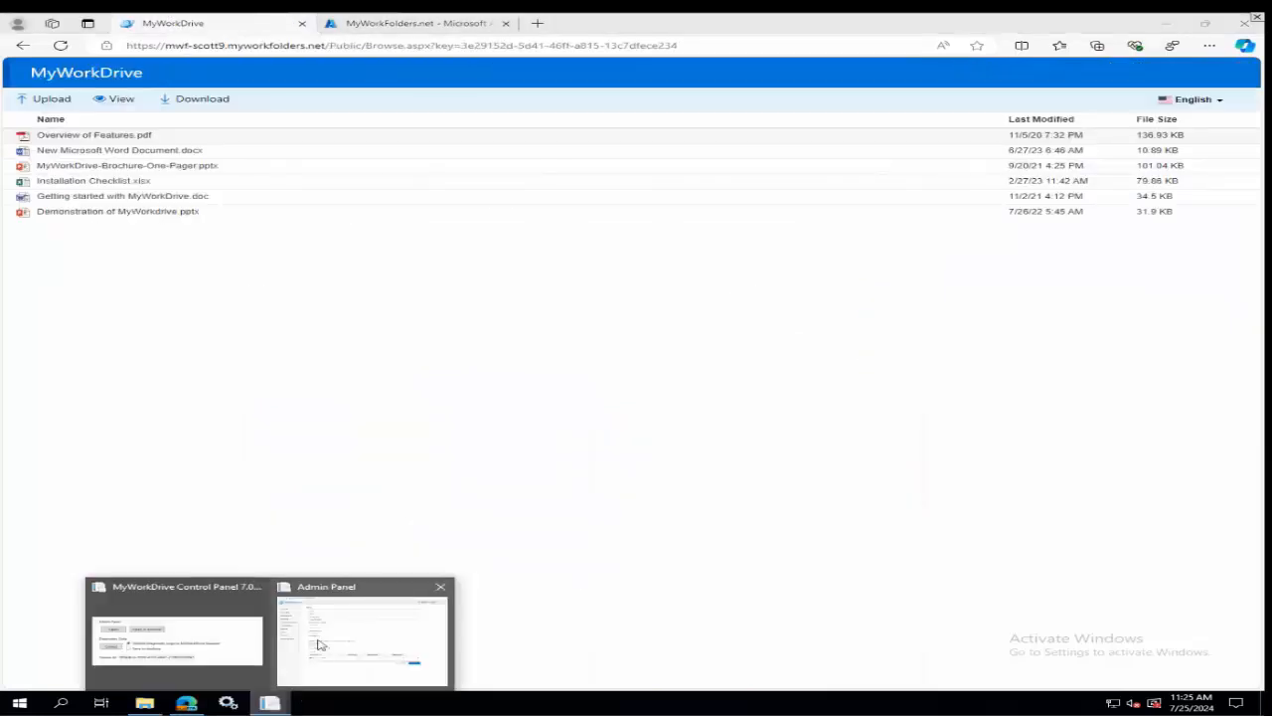
{"action": "left_click", "coordinate": [319, 645]}
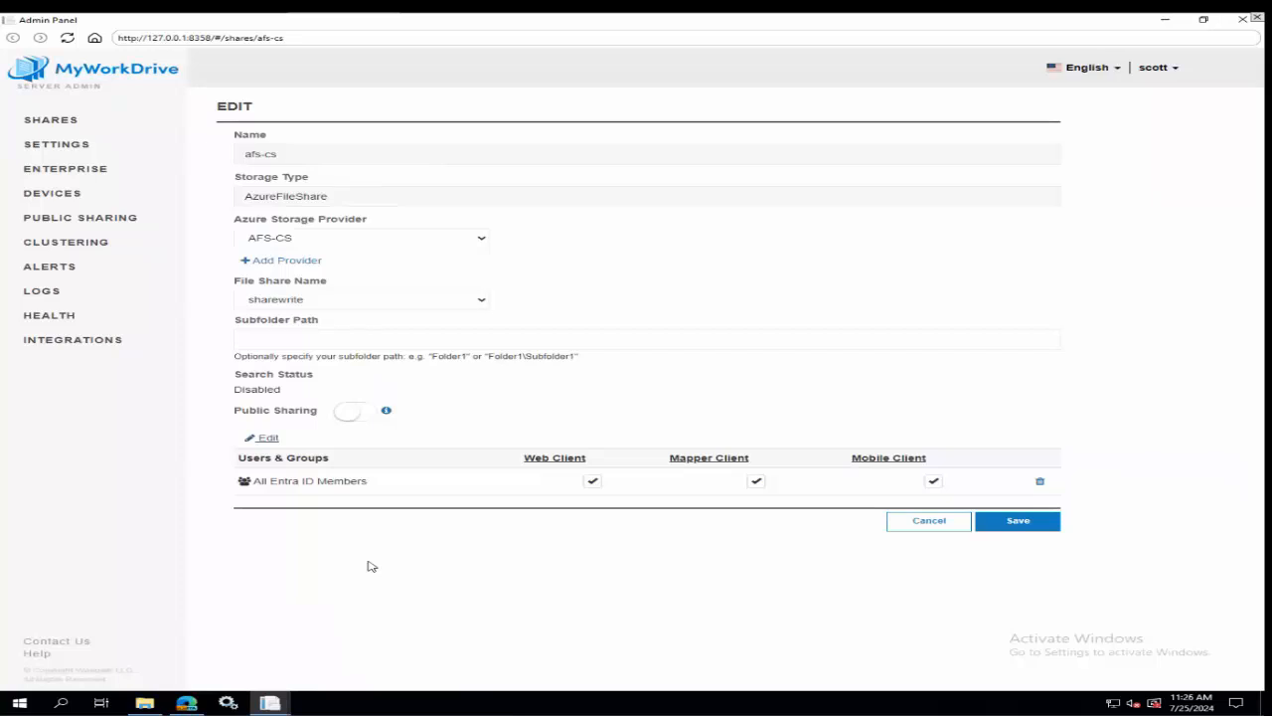
{"action": "left_click", "coordinate": [84, 125]}
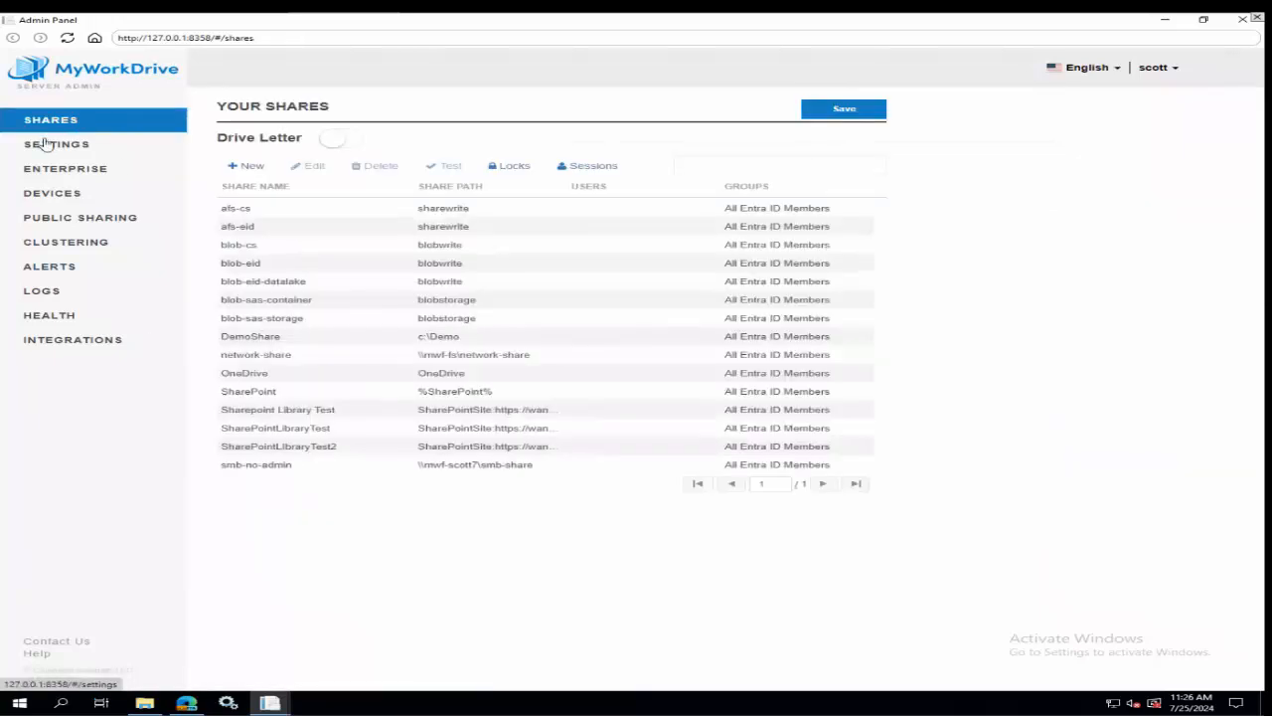
Review the server settings from the storage access connections through the client options down to System Settings.
{"action": "left_click", "coordinate": [49, 144]}
{"action": "scroll", "coordinate": [805, 328], "scroll_direction": "down", "scroll_amount": 3}
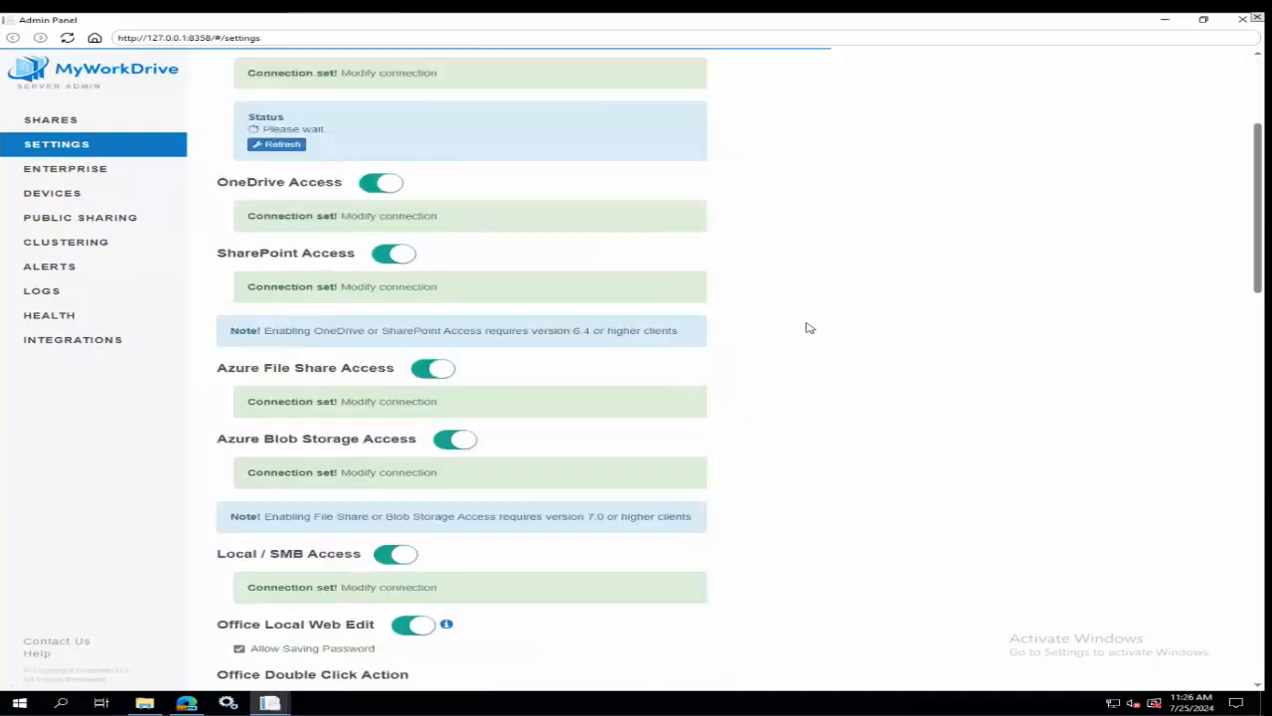
{"action": "scroll", "coordinate": [579, 495], "scroll_direction": "down", "scroll_amount": 6}
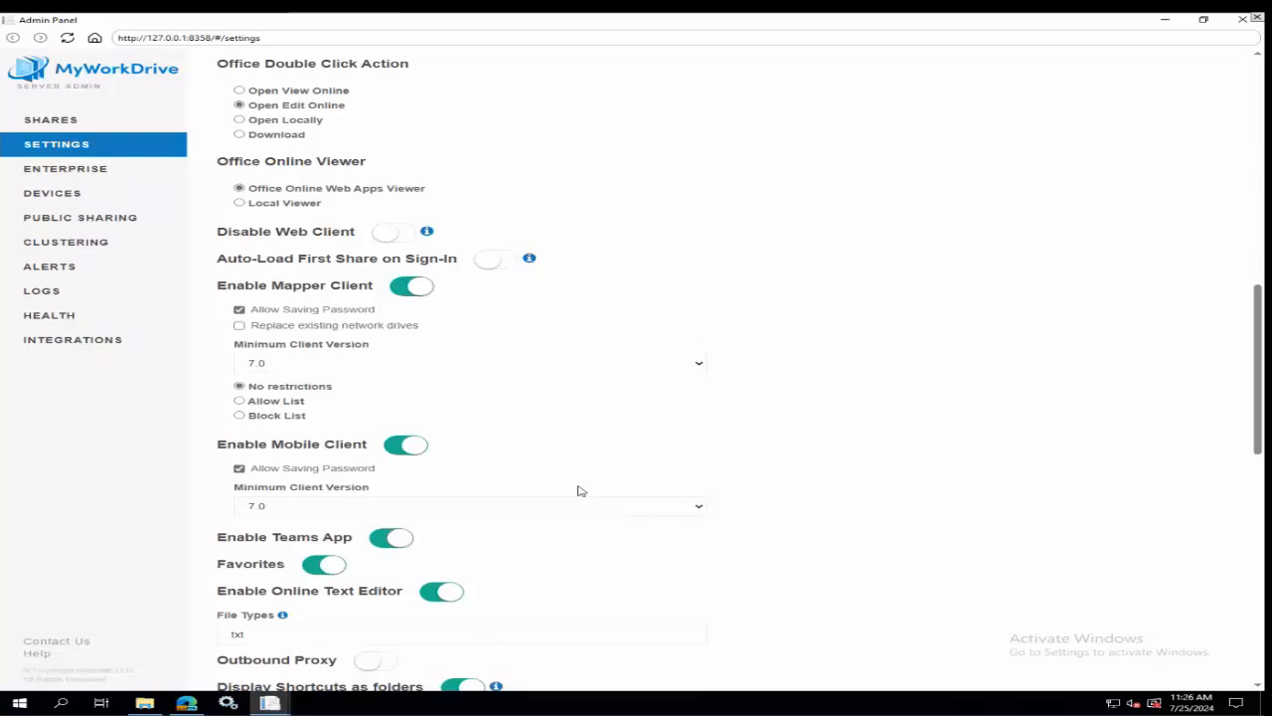
{"action": "scroll", "coordinate": [646, 484], "scroll_direction": "down", "scroll_amount": 3}
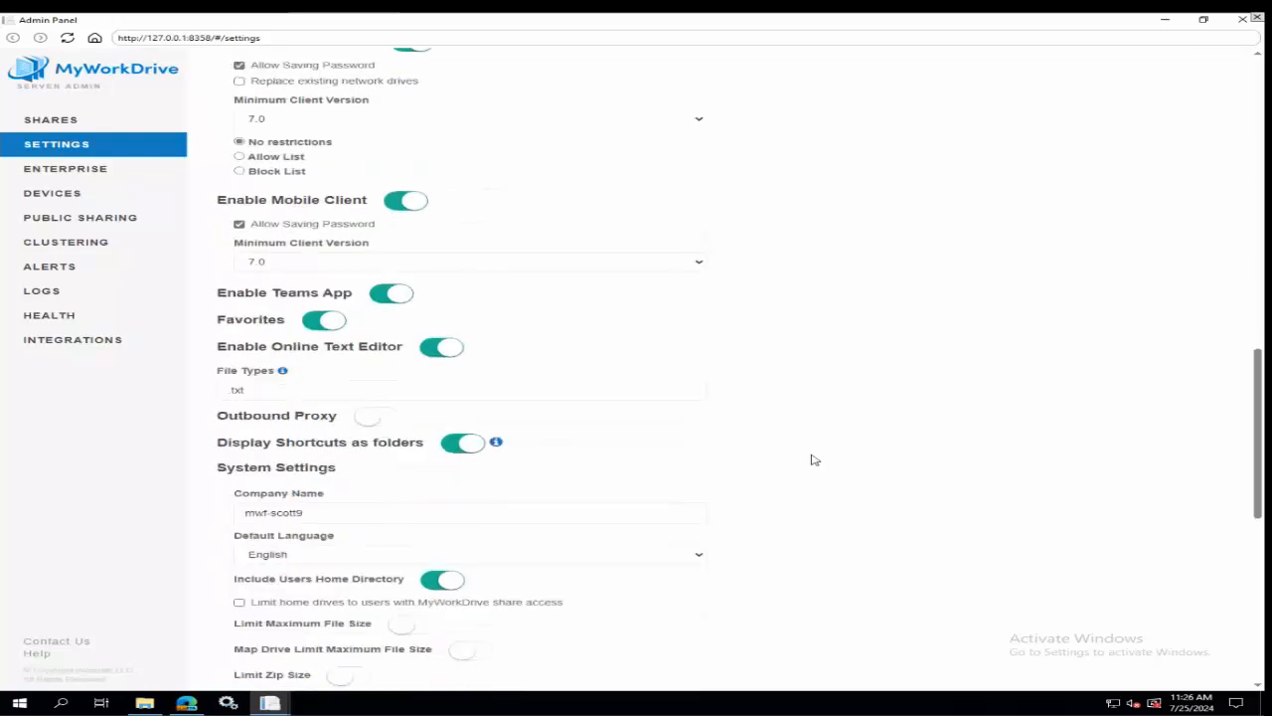
{"action": "scroll", "coordinate": [863, 454], "scroll_direction": "down", "scroll_amount": 2}
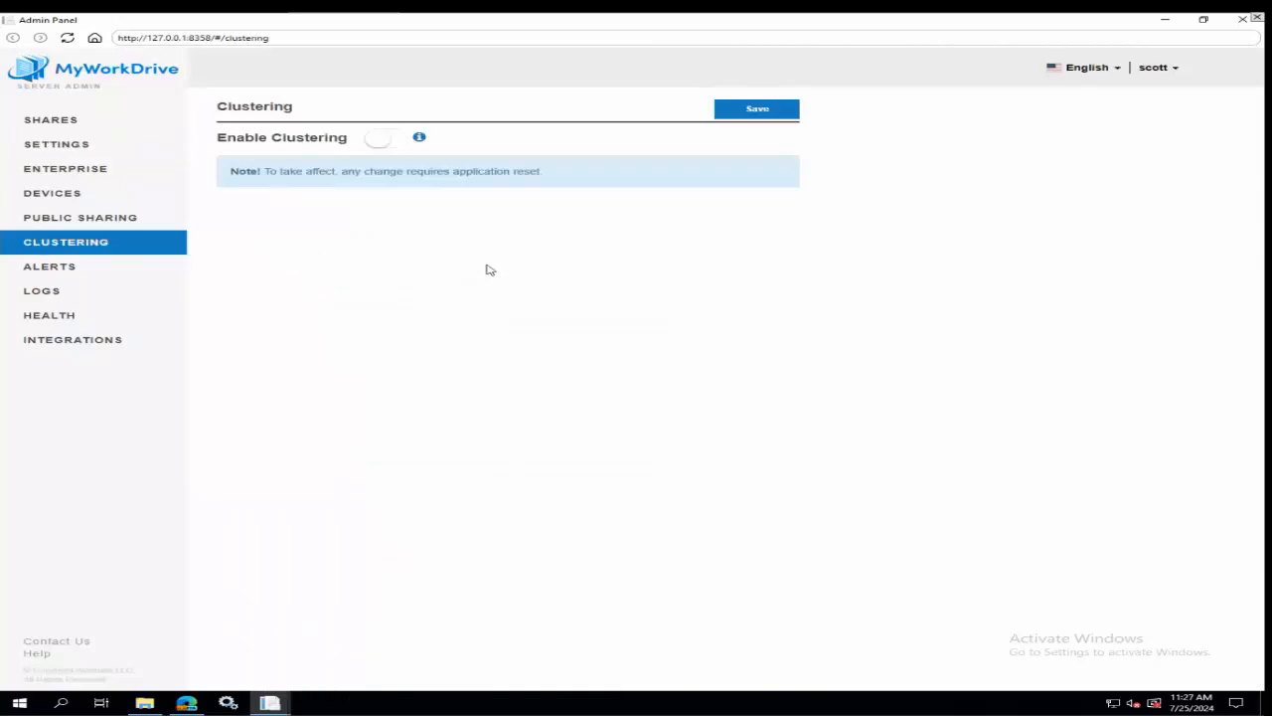
Enable clustering with Sync Settings and Sessions and Locks, examine the database and Shared Settings Path options, and disable clustering without saving.
{"action": "left_click", "coordinate": [392, 140]}
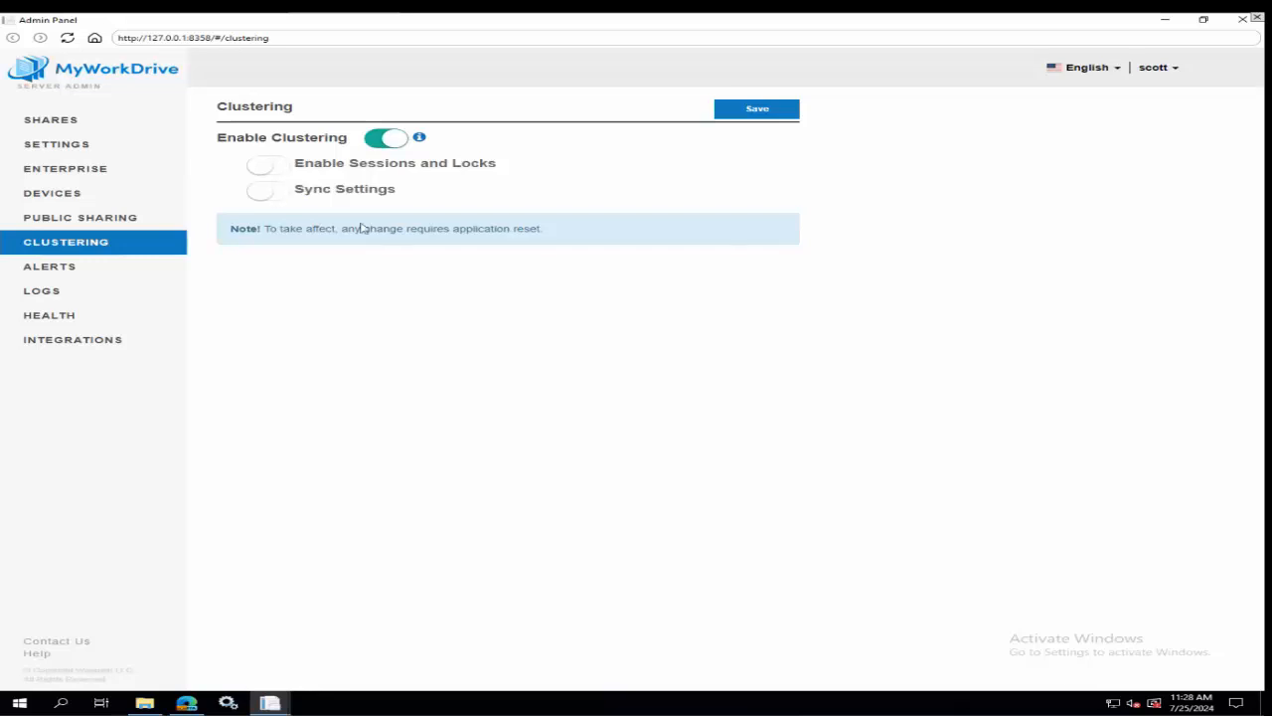
{"action": "left_click", "coordinate": [274, 195]}
{"action": "left_click", "coordinate": [276, 171]}
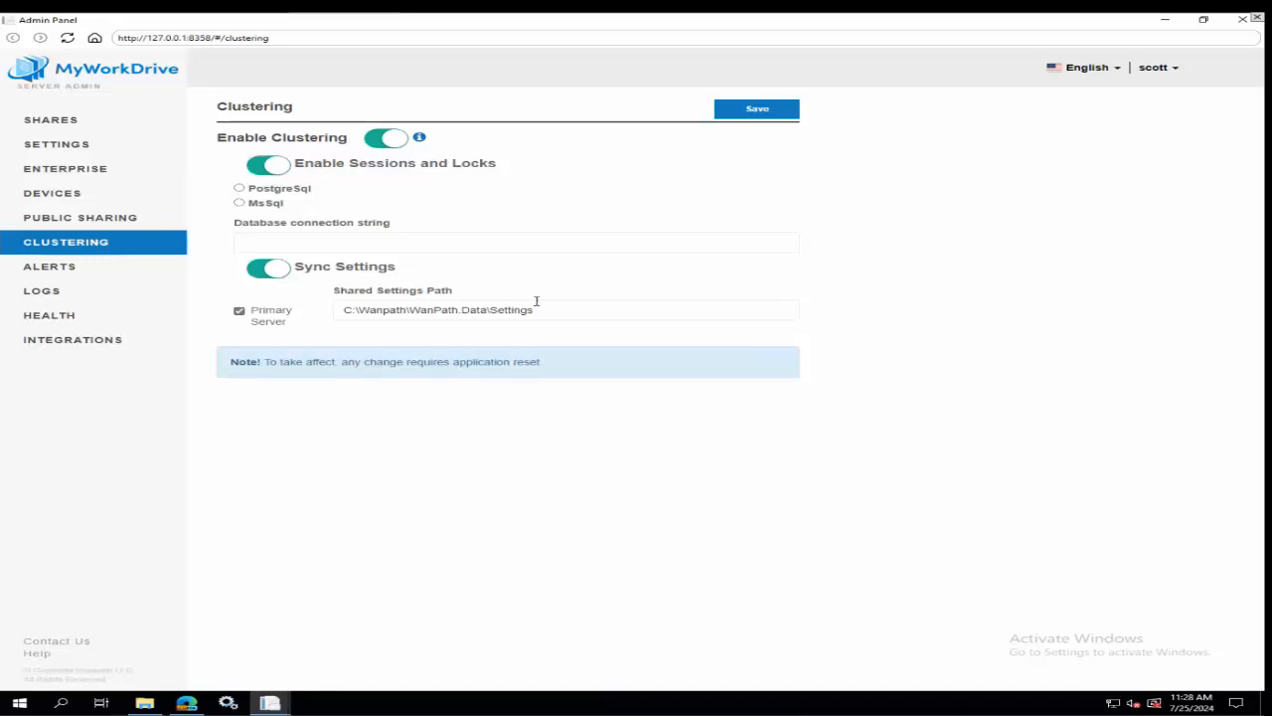
{"action": "left_click_drag", "start_coordinate": [552, 310], "coordinate": [328, 310]}
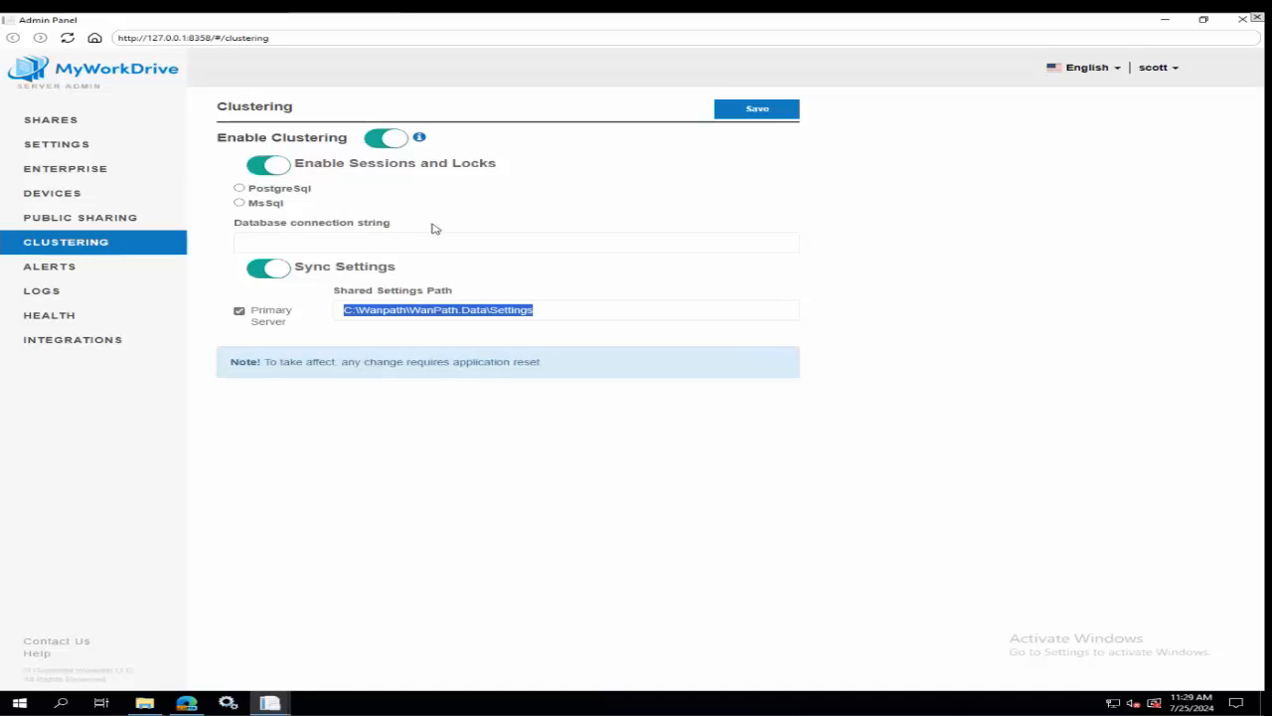
{"action": "left_click", "coordinate": [396, 141]}
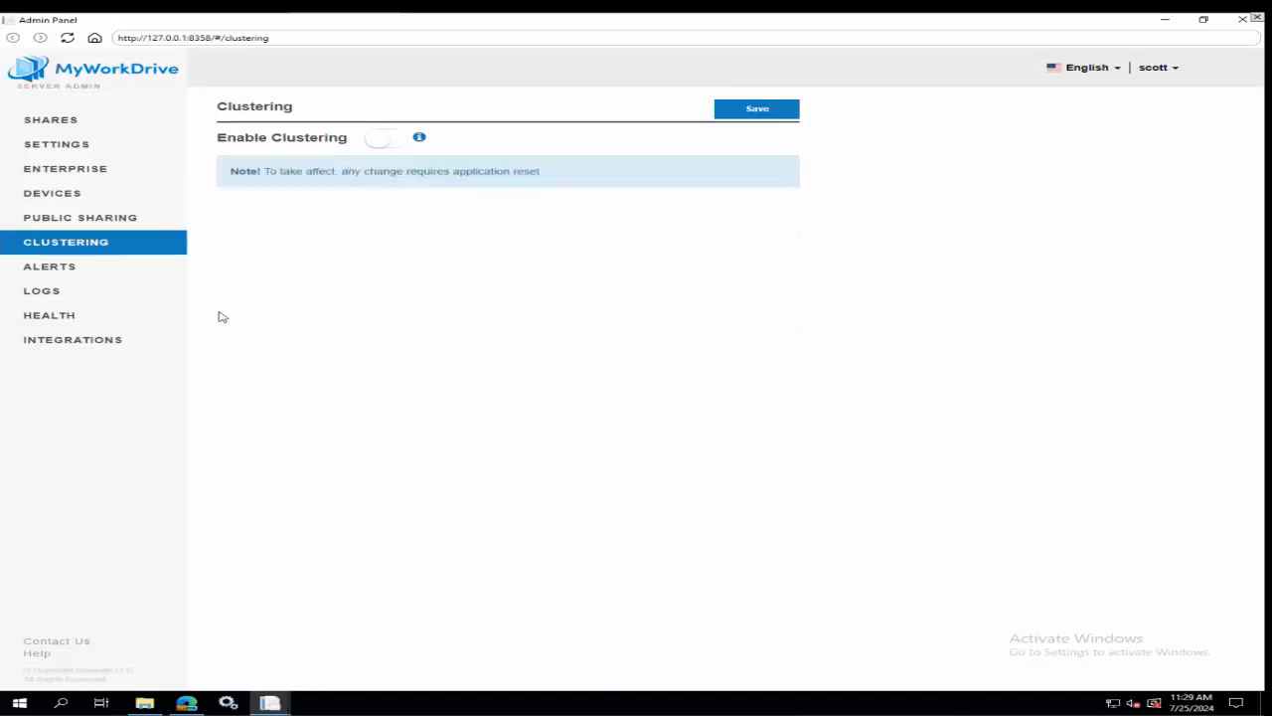
Open the server's Health page.
{"action": "left_click", "coordinate": [52, 316]}
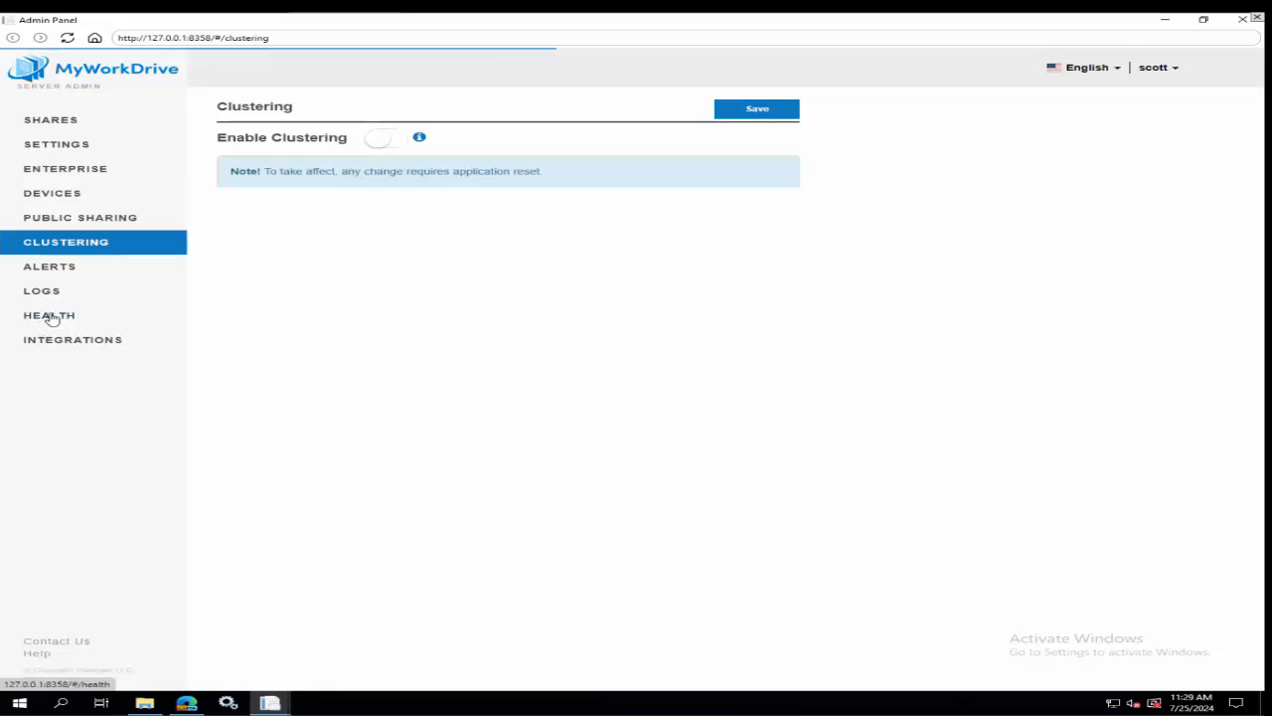